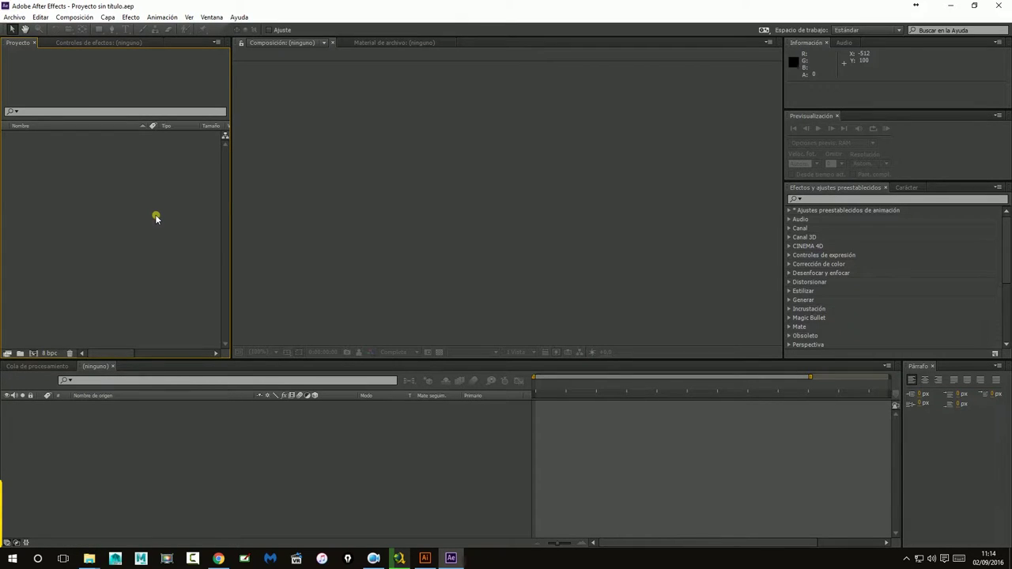
Import Diseño Cabecera.ai from the Diseño Cabecera folder as Composición – Conservar tamaños de capa
left_click(16, 18)
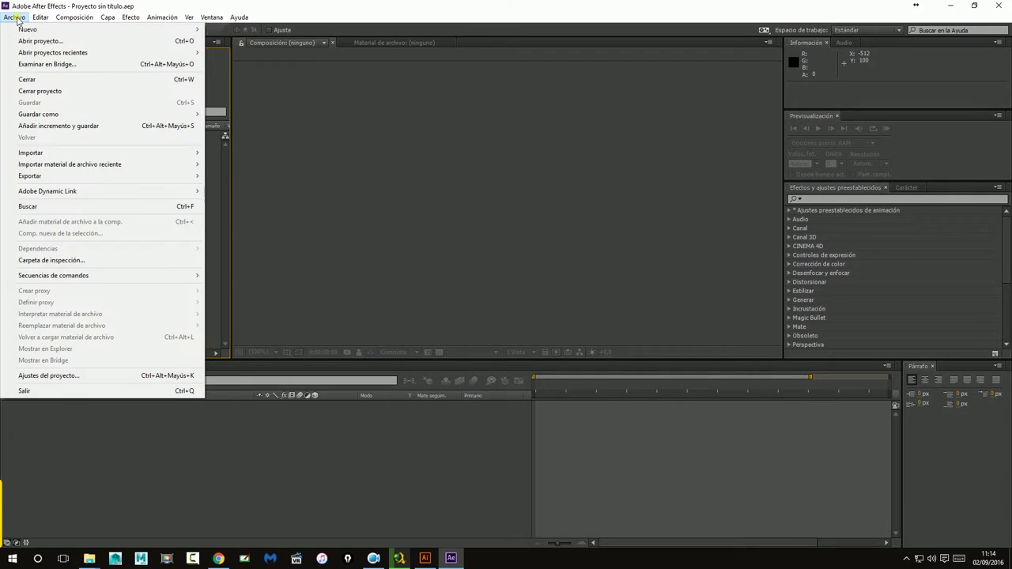
mouse_move(44, 152)
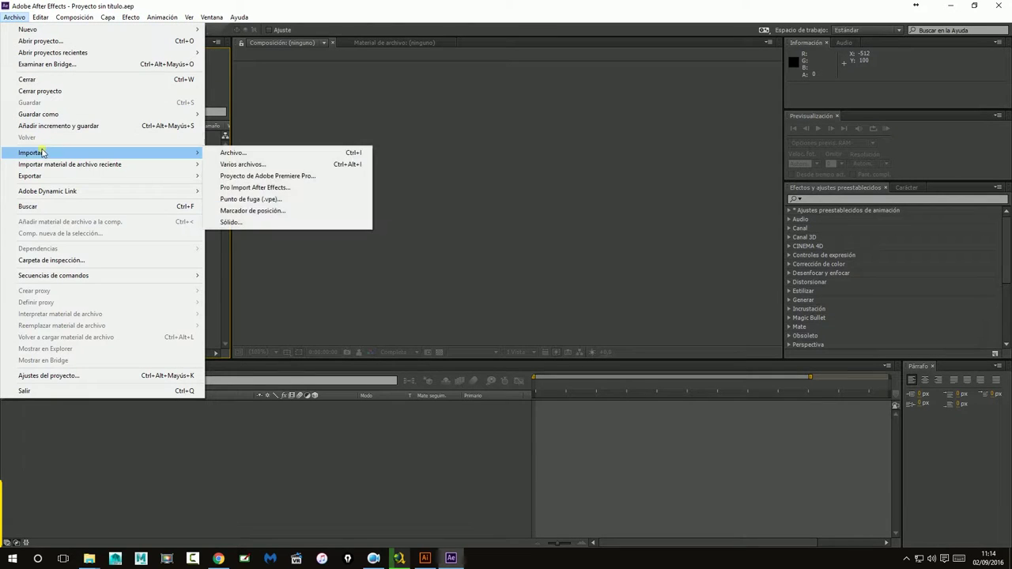
left_click(234, 153)
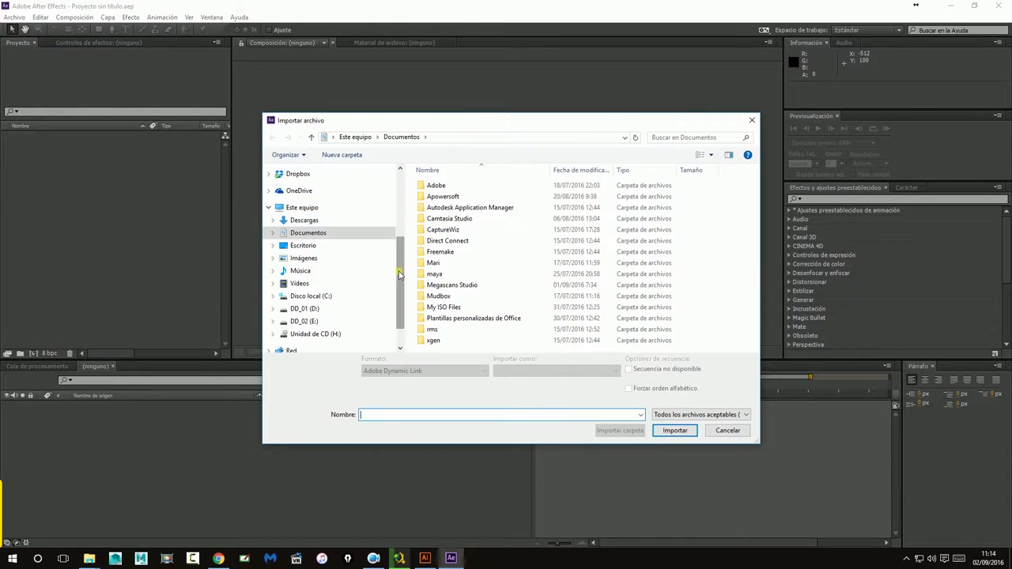
scroll(397, 197, "up", 3)
left_click(336, 288)
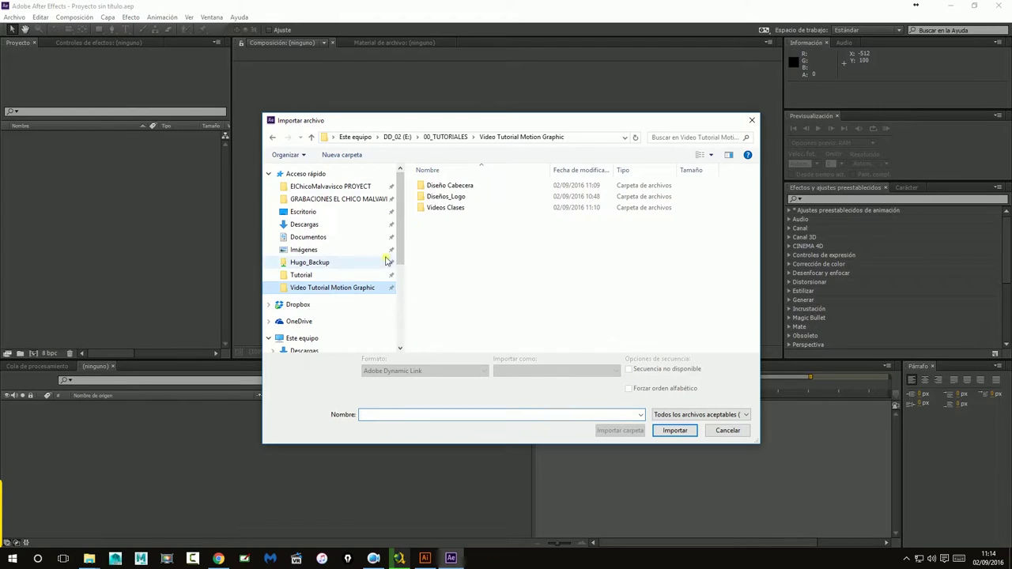
double_click(446, 190)
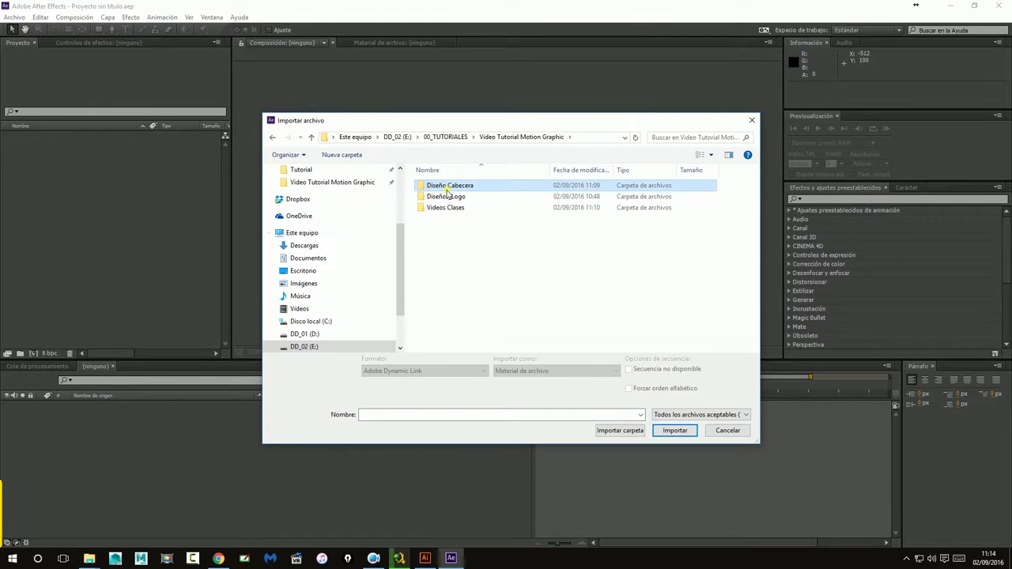
left_click(446, 193)
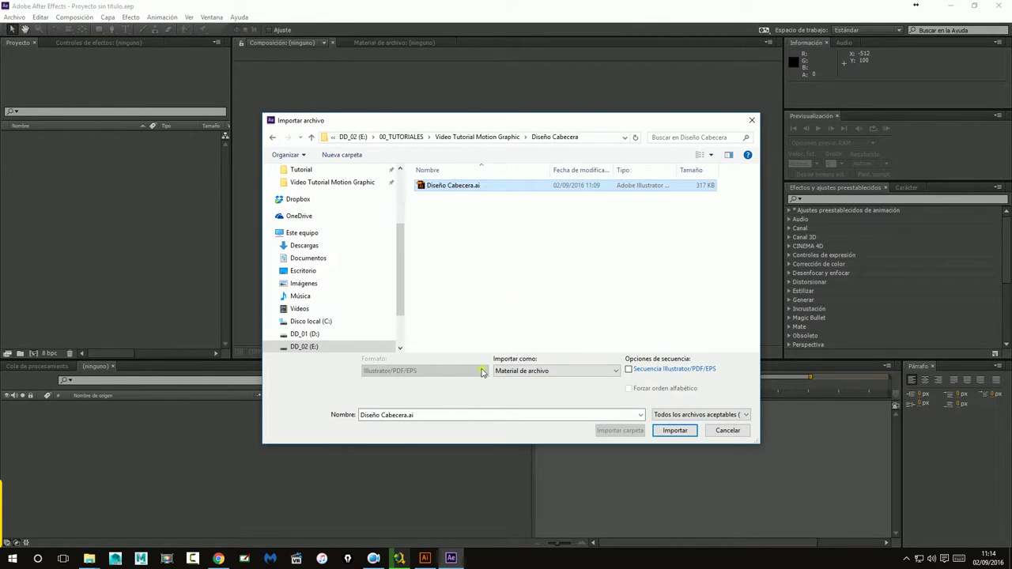
left_click(538, 370)
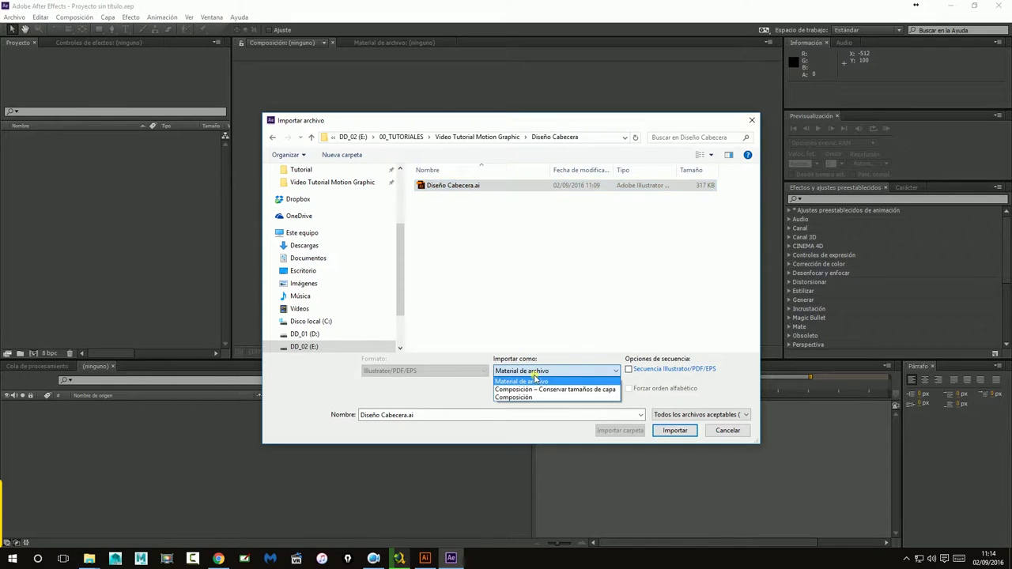
left_click(592, 389)
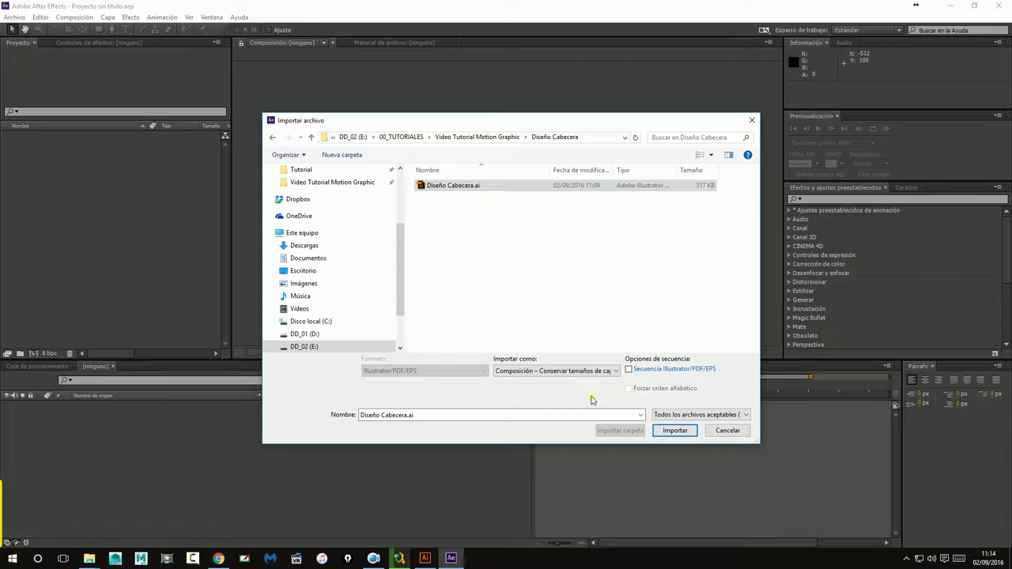
left_click(673, 430)
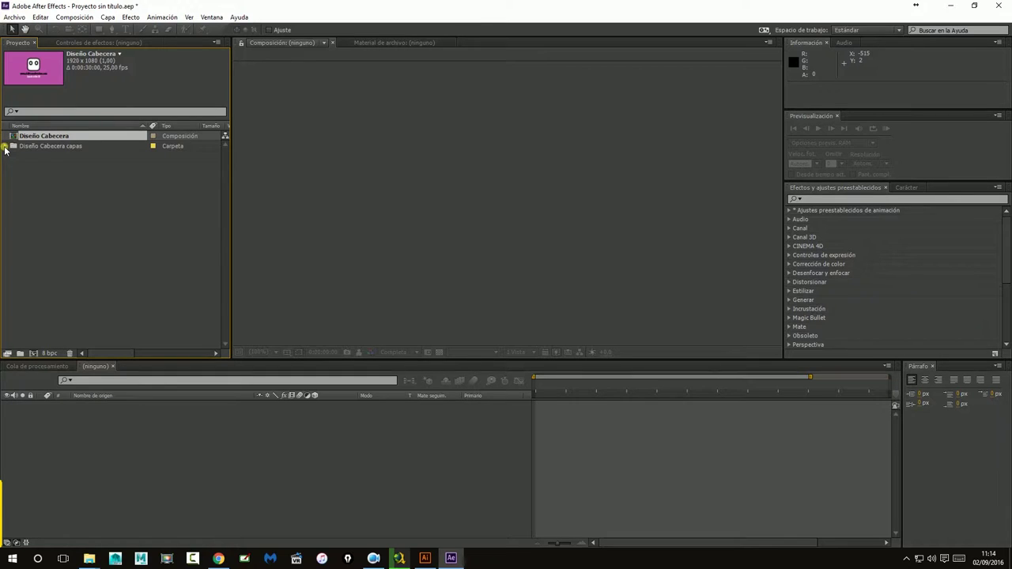
Preview the seven layer files in Diseño Cabecera capas, then open the Diseño Cabecera composition
left_click(5, 146)
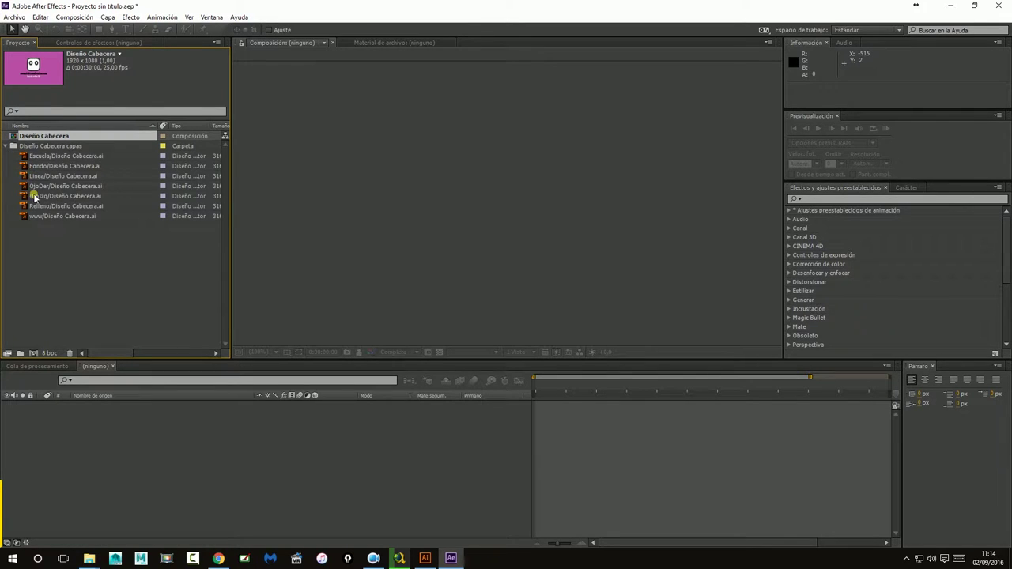
left_click(45, 157)
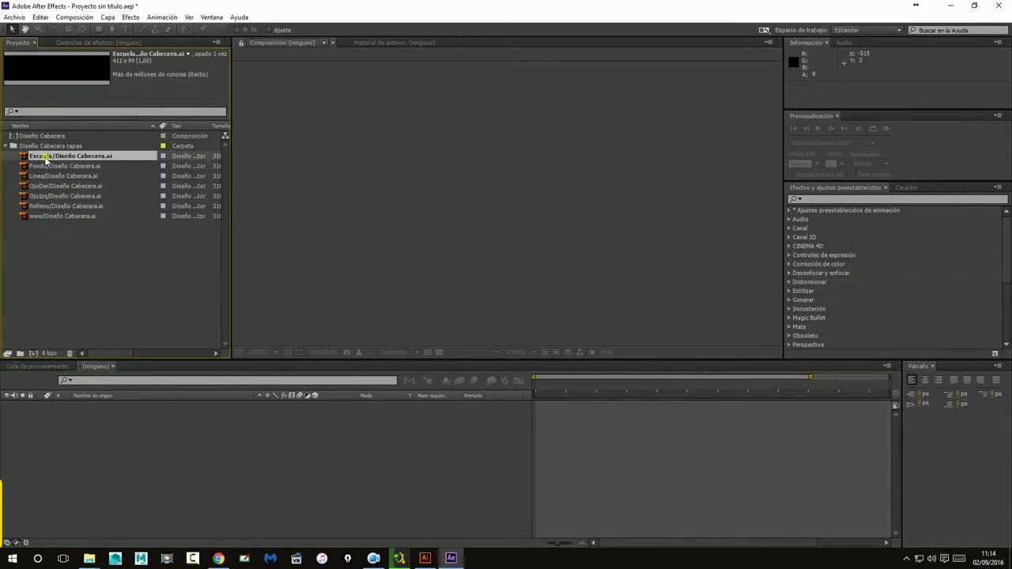
left_click(44, 166)
left_click(47, 176)
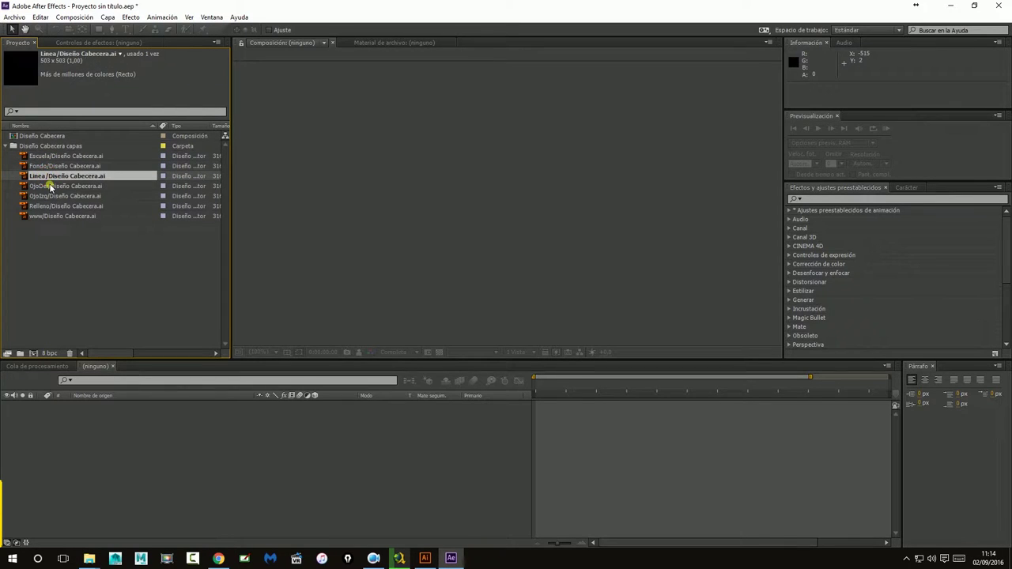
left_click(49, 186)
left_click(52, 196)
left_click(55, 206)
left_click(60, 215)
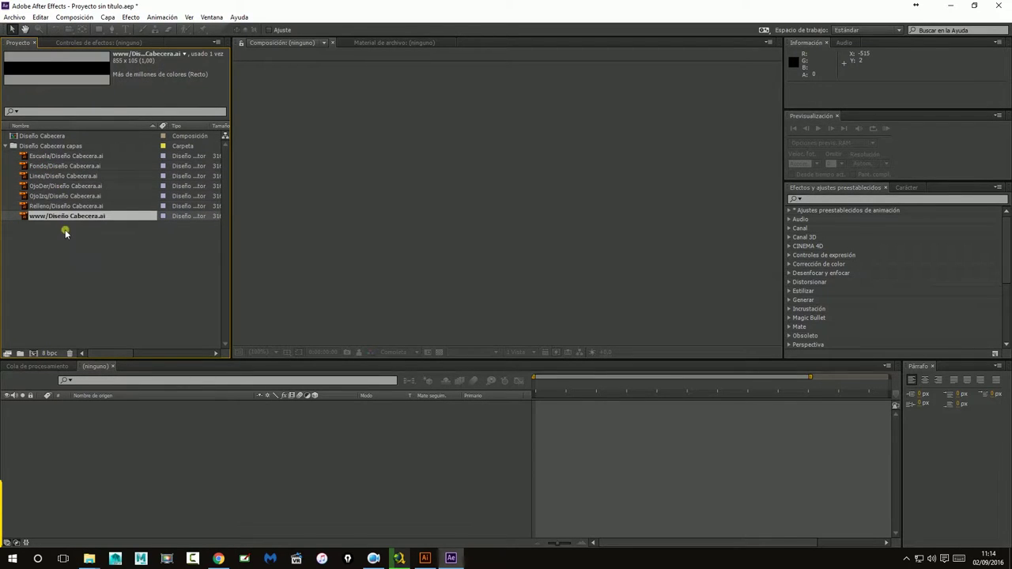
left_click(14, 136)
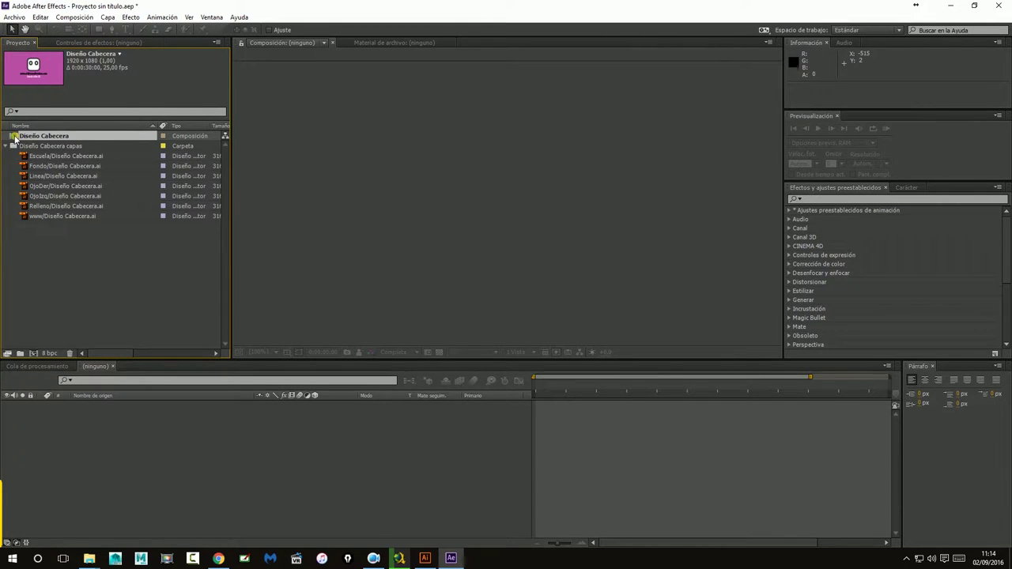
double_click(14, 137)
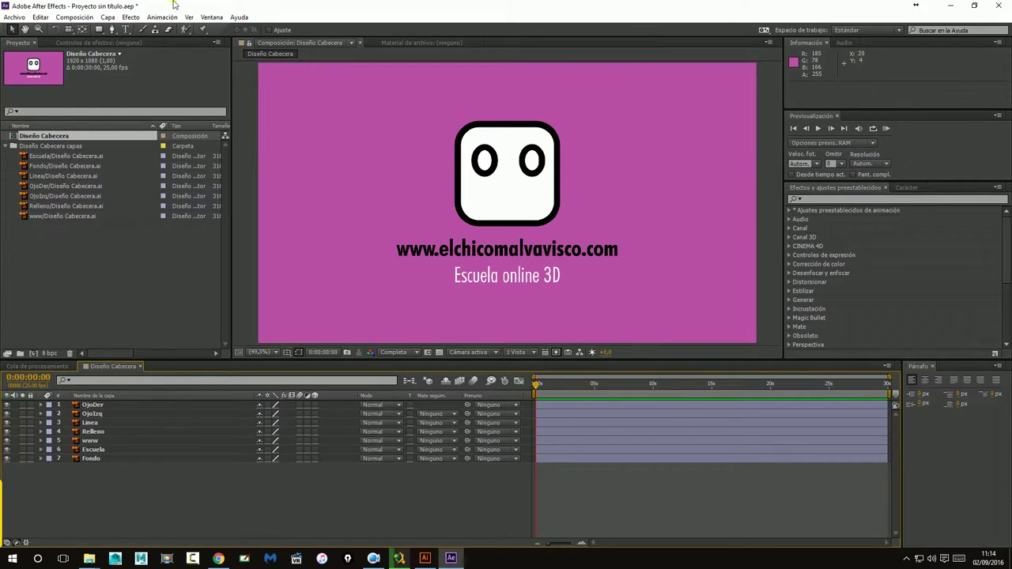
In Ajustes de la composición, keep 25 fps and enter a duration of 0:00:10:00
left_click(71, 18)
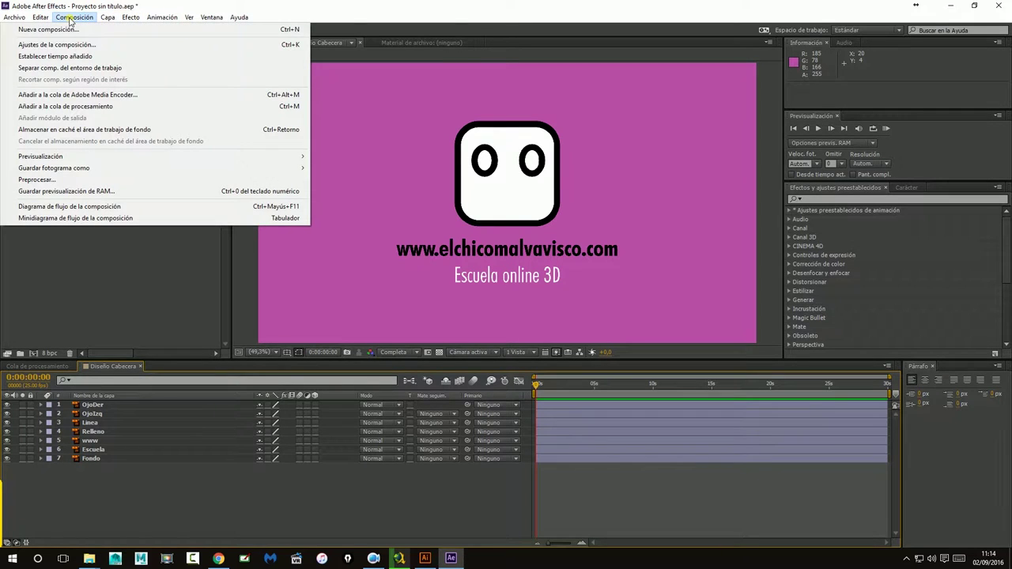
left_click(57, 45)
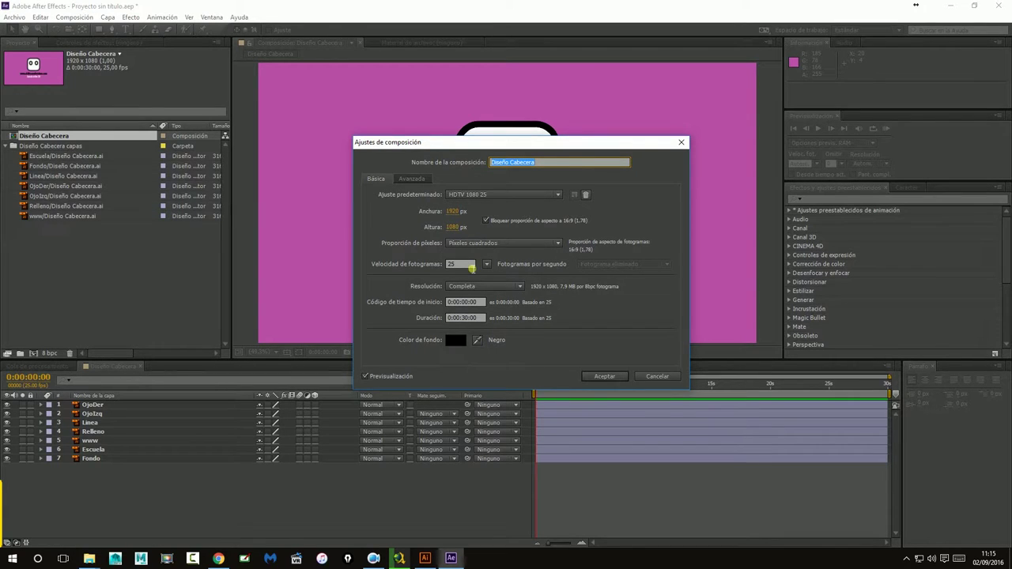
left_click_drag(471, 266, 431, 263)
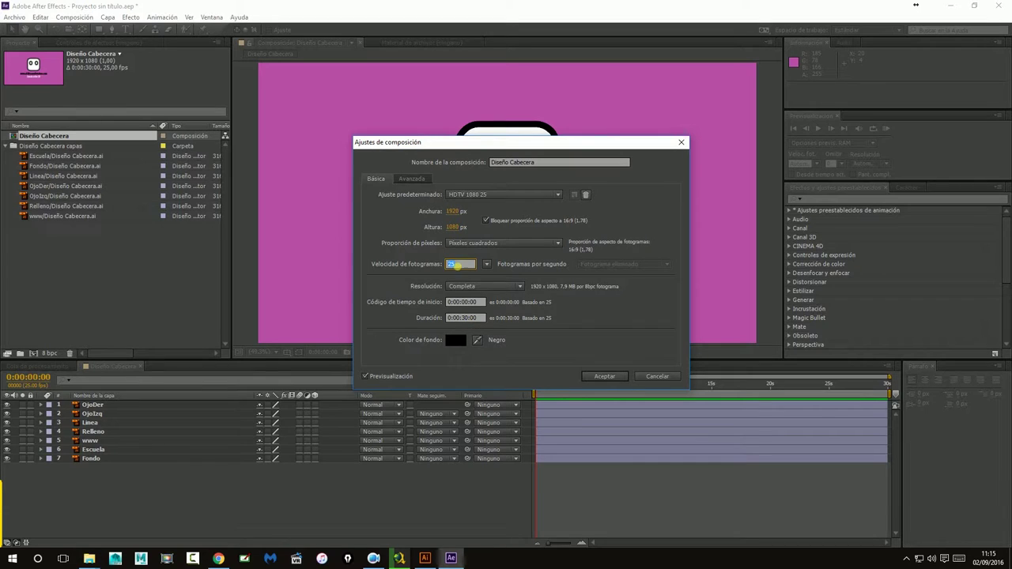
mouse_move(495, 154)
left_mouse_down()
mouse_move(764, 332)
mouse_move(498, 87)
mouse_move(508, 91)
left_mouse_up()
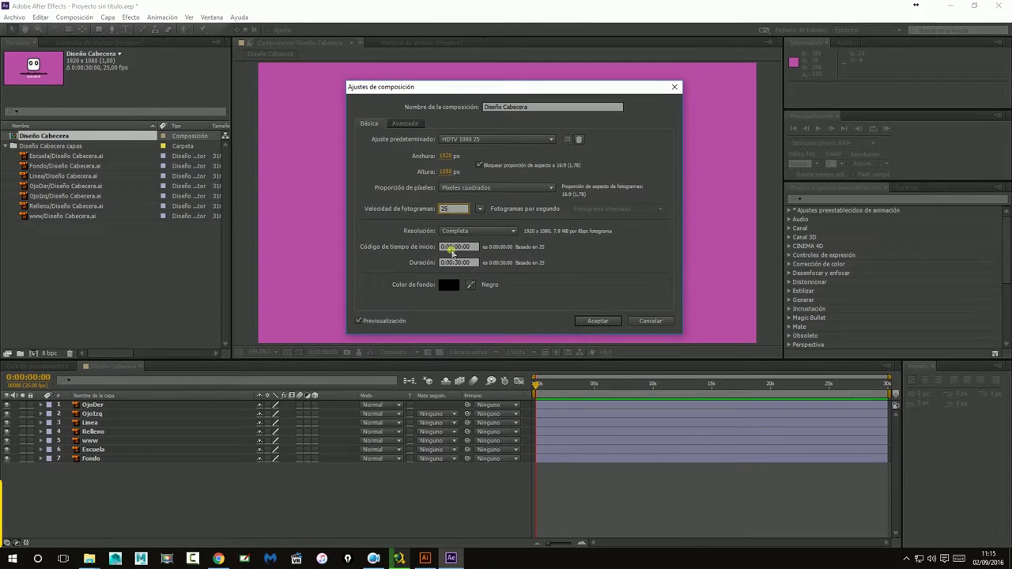
left_click(457, 263)
left_click(459, 209)
left_click_drag(443, 207, 455, 213)
left_click_drag(462, 269, 461, 268)
Apply the 10-second composition duration and check the Fondo layer in the timeline
left_click(609, 320)
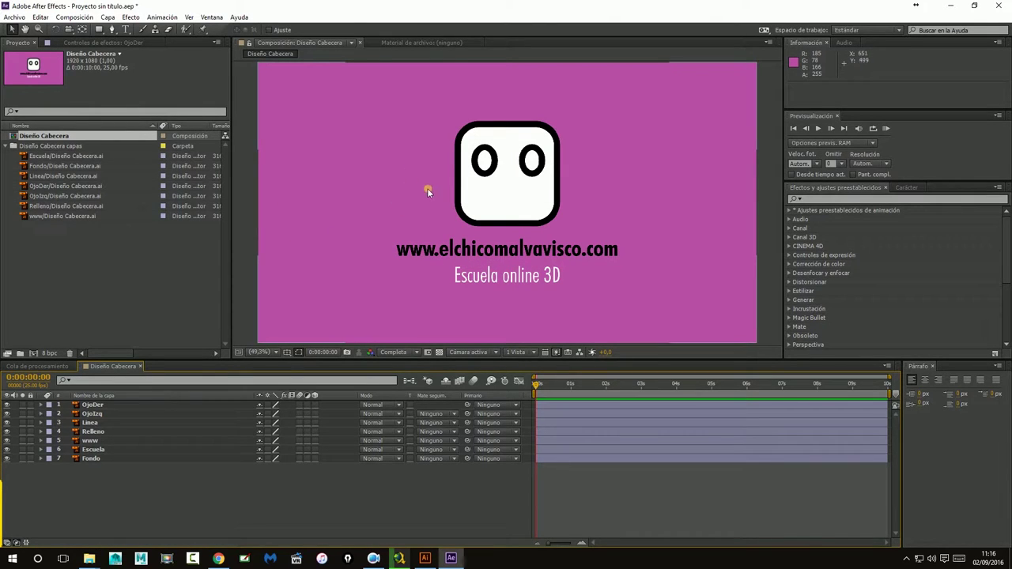
left_click(311, 145)
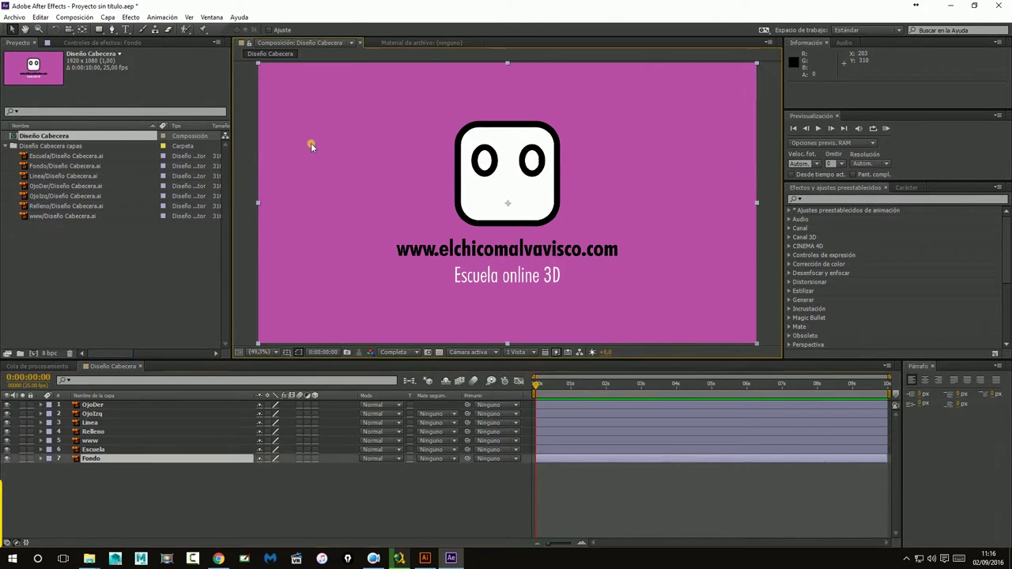
left_click(368, 484)
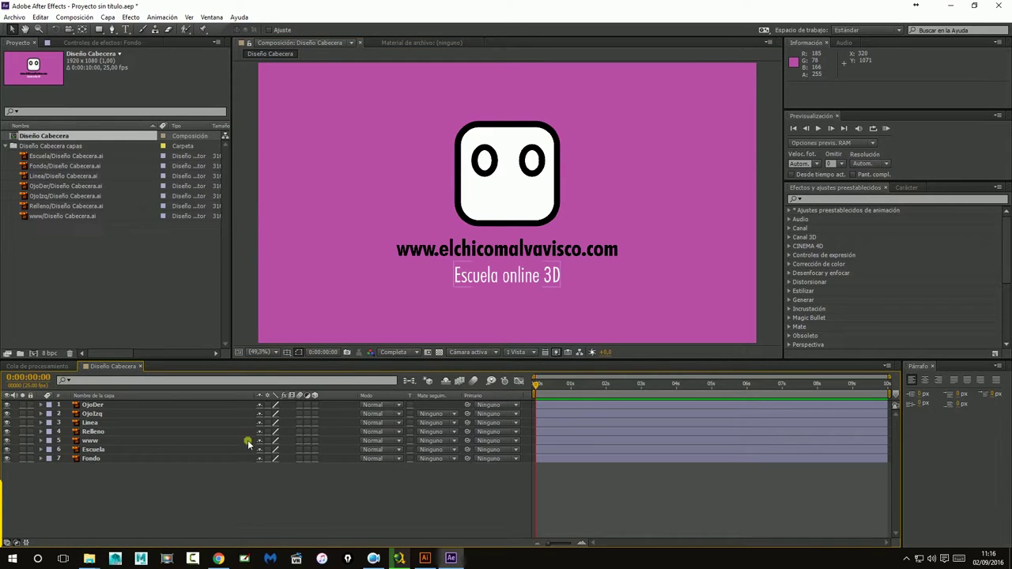
left_click(266, 405)
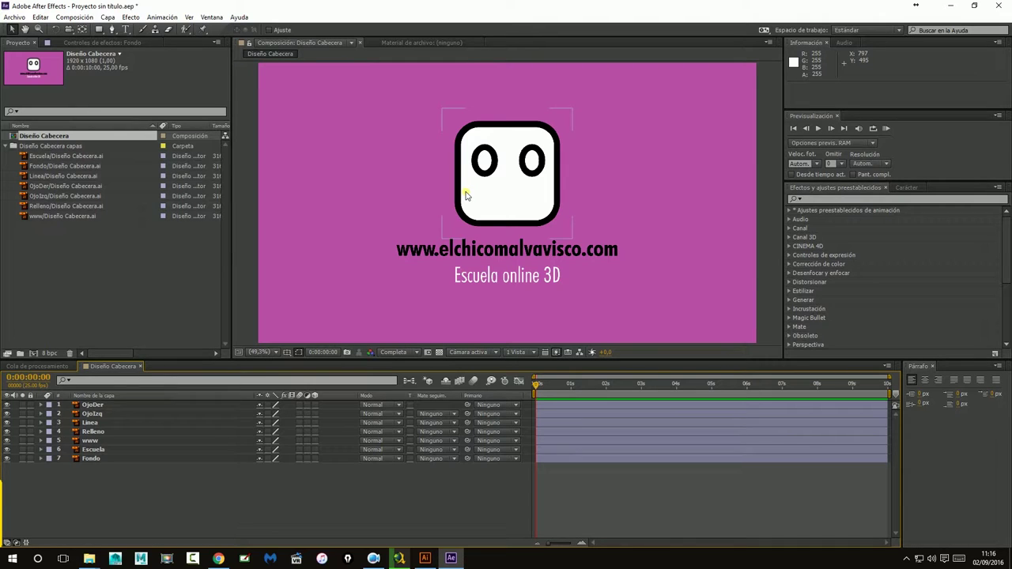
Turn on continuous rasterization for all seven layers by dragging down the switch column
left_click(482, 173)
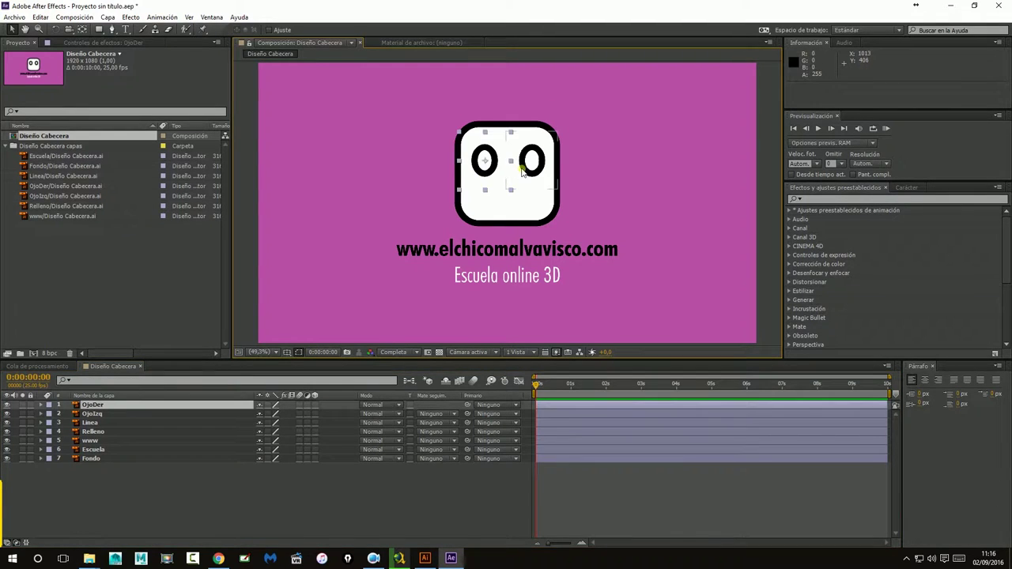
left_click(525, 173)
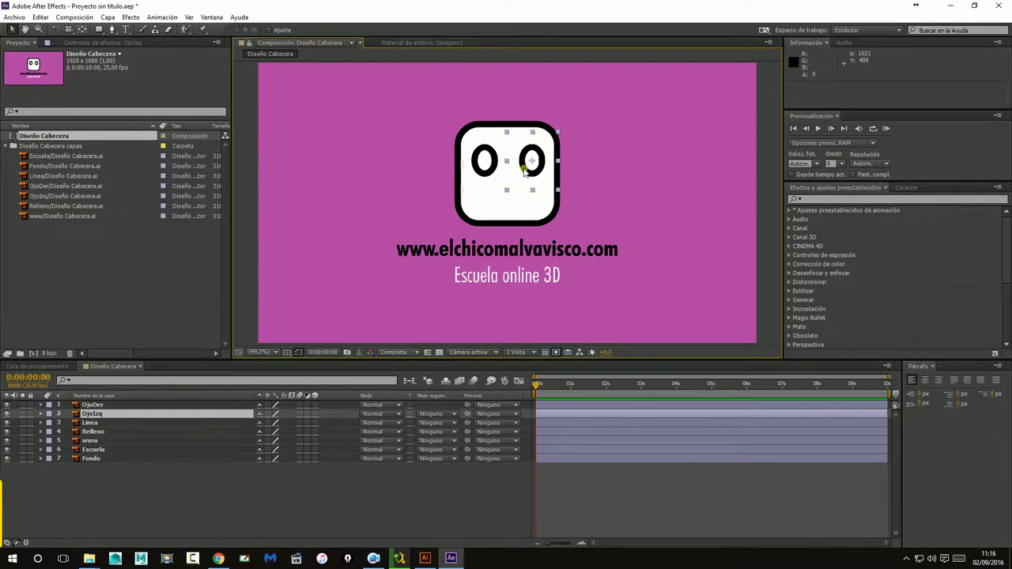
left_click(477, 225)
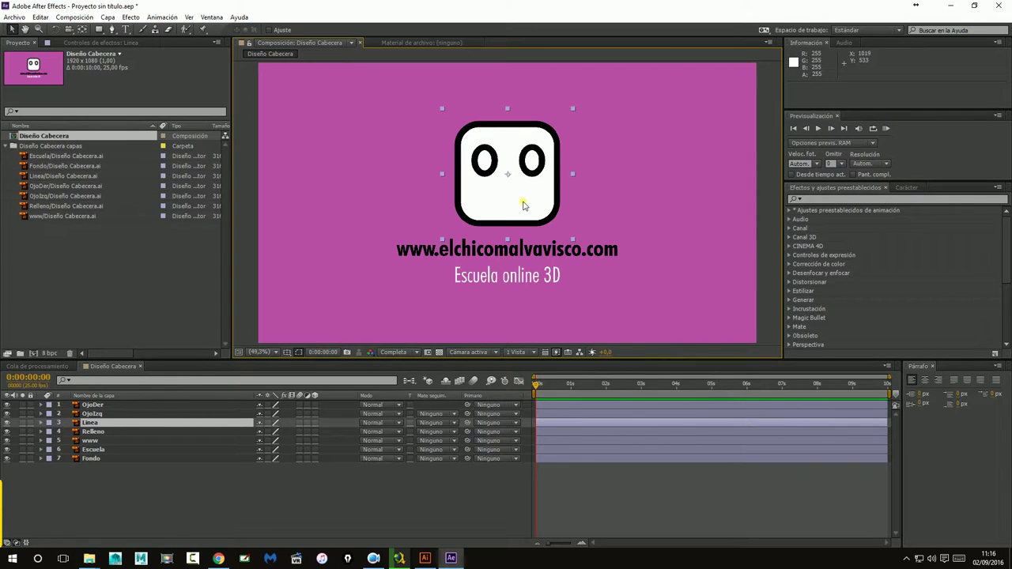
left_click(92, 405)
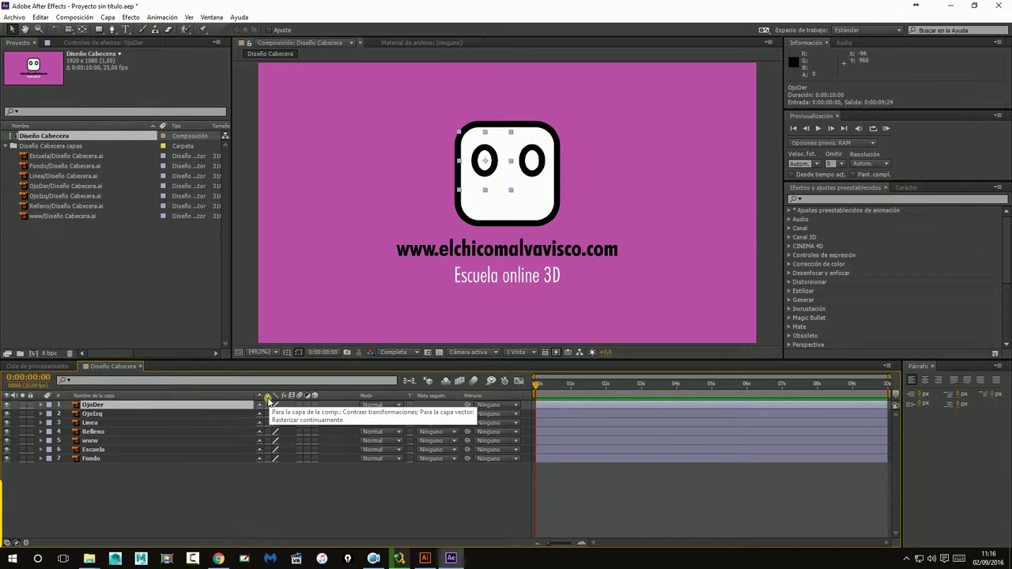
left_click_drag(268, 404, 268, 452)
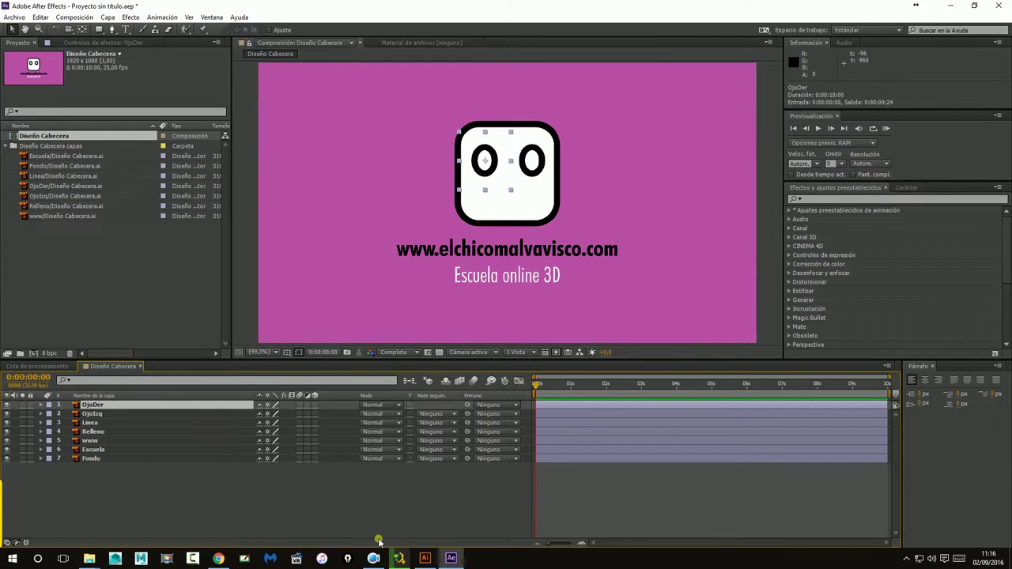
left_click(566, 192)
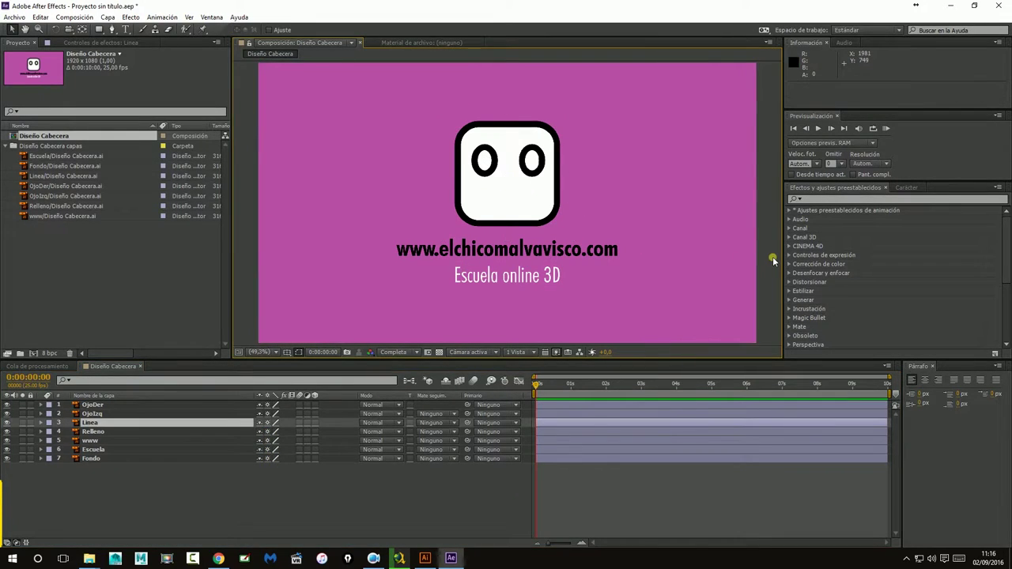
Enlarge the composition viewer and set its magnification to 100%
key("F2")
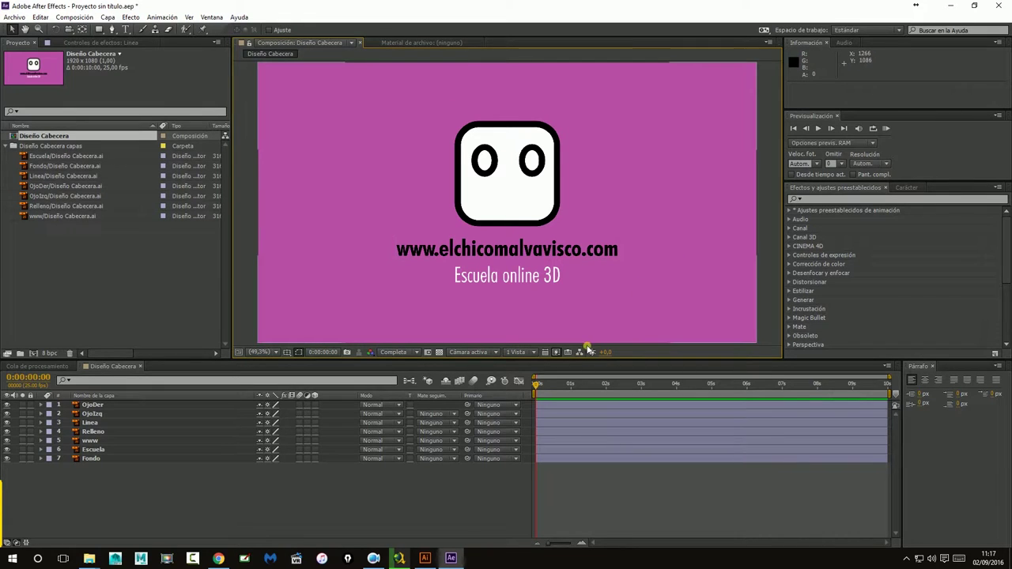
mouse_move(585, 361)
left_mouse_down()
mouse_move(582, 508)
mouse_move(391, 383)
left_mouse_up()
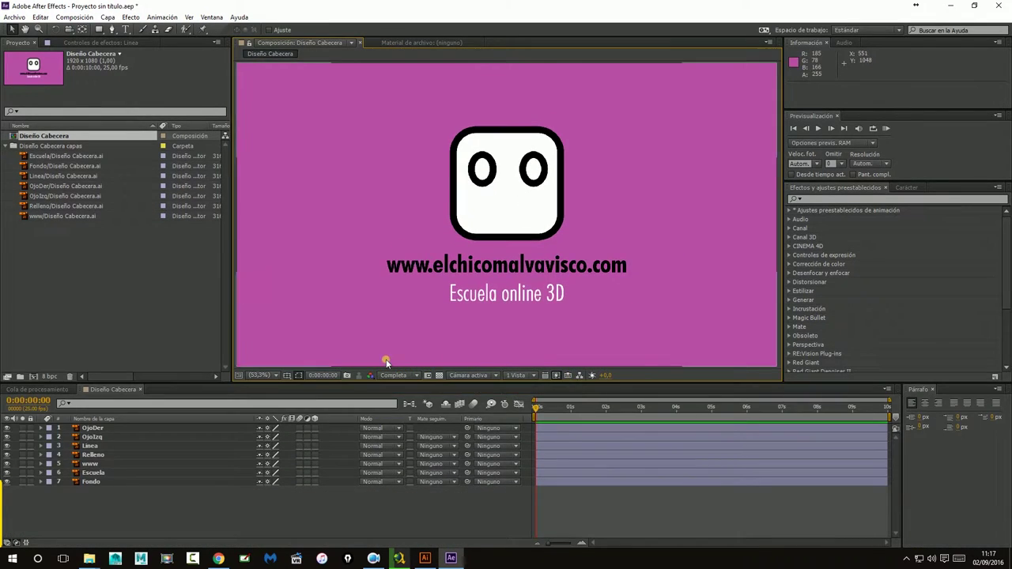
left_click(411, 376)
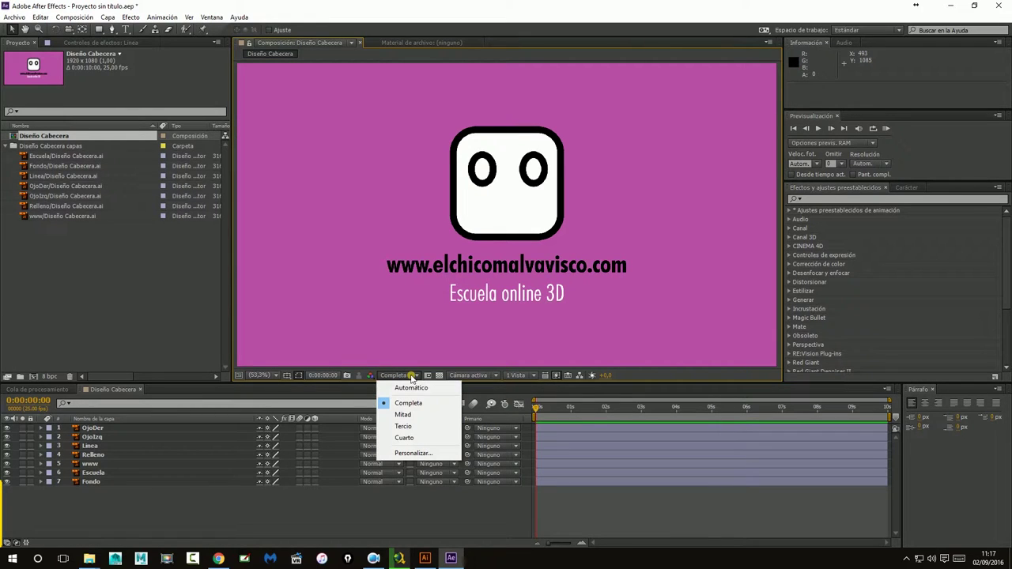
left_click(412, 378)
left_click(684, 264)
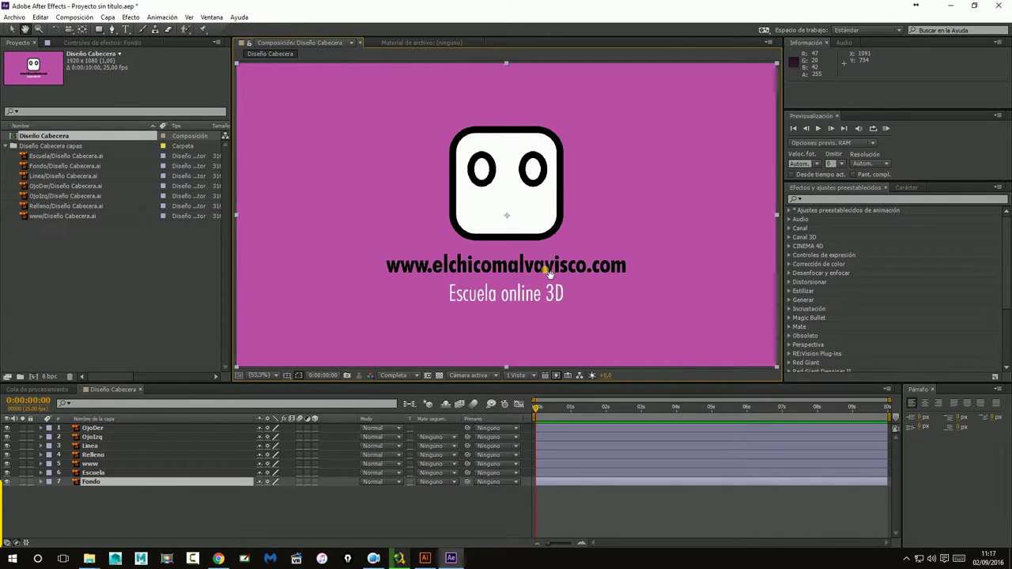
left_click_drag(549, 274, 548, 268)
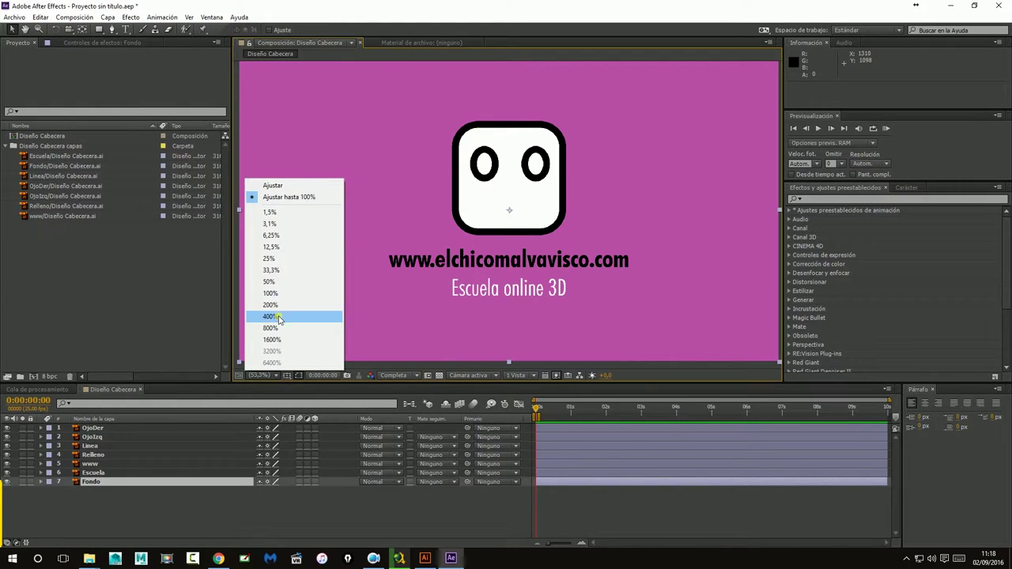
left_click(277, 293)
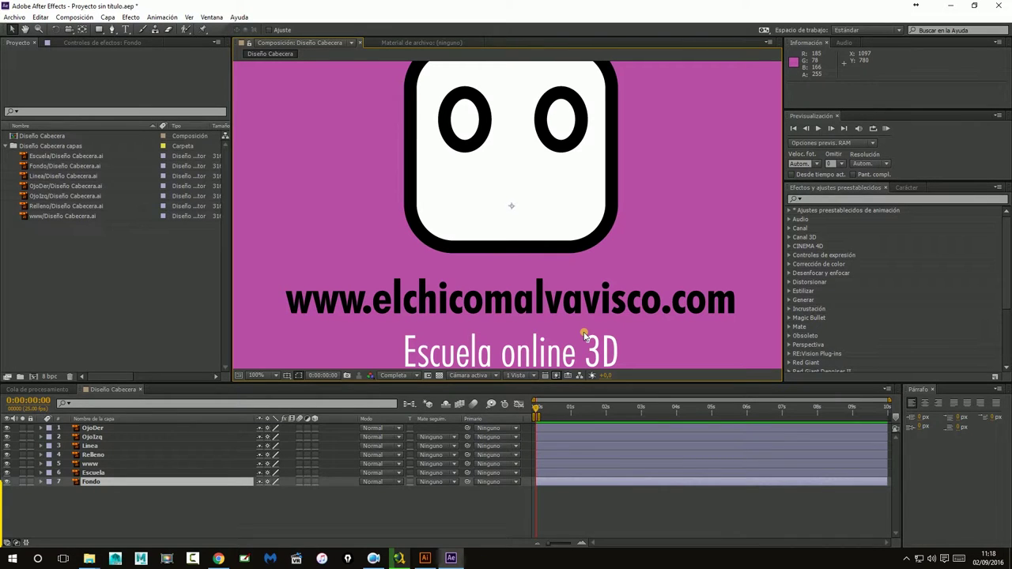
Test Tercio preview resolution, restore Completa, zoom out to 50%, and deselect Fondo
left_click(406, 375)
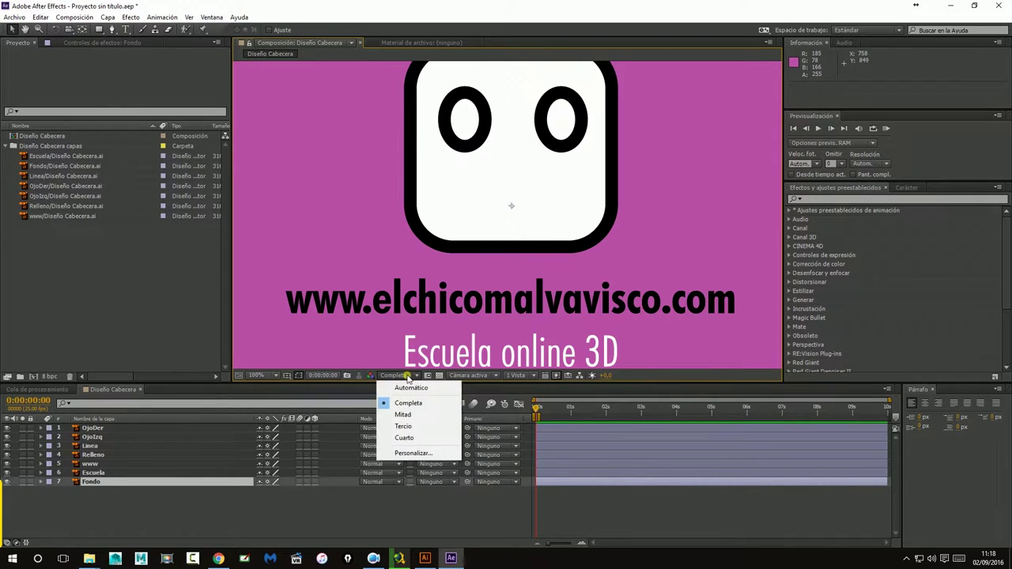
left_click(404, 426)
left_click(400, 376)
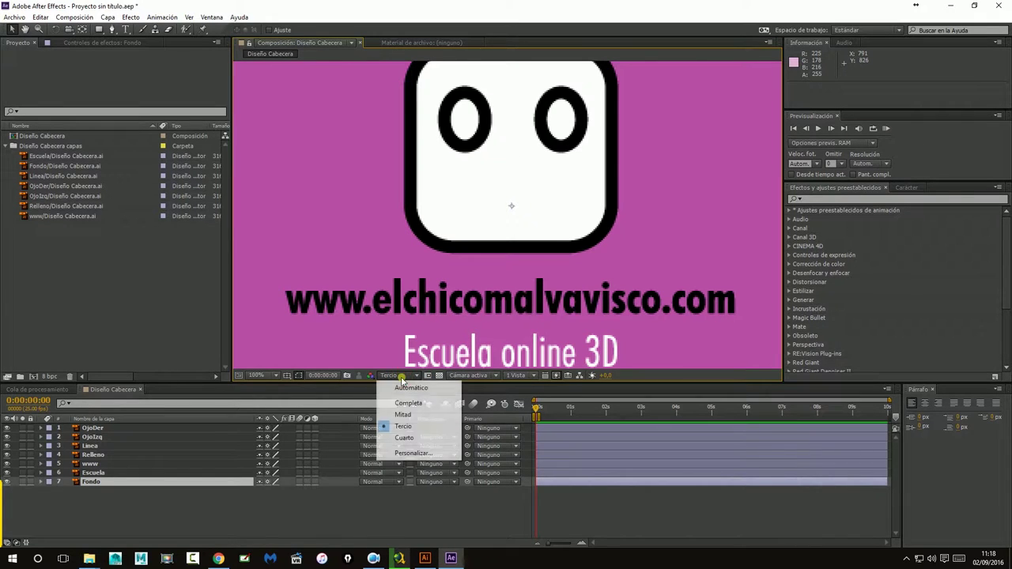
left_click(408, 401)
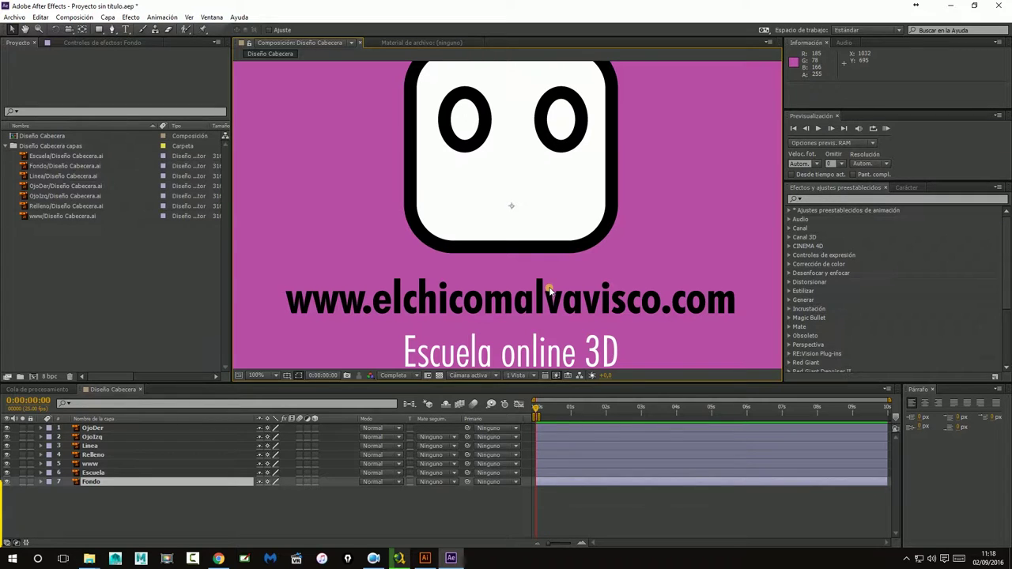
scroll(427, 308, "down", 2)
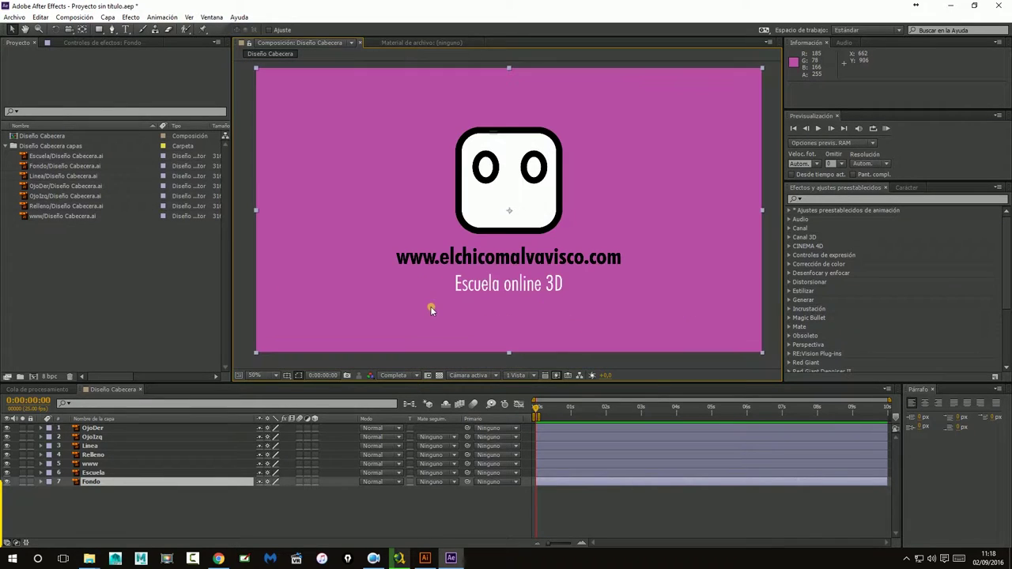
left_click_drag(434, 301, 437, 309)
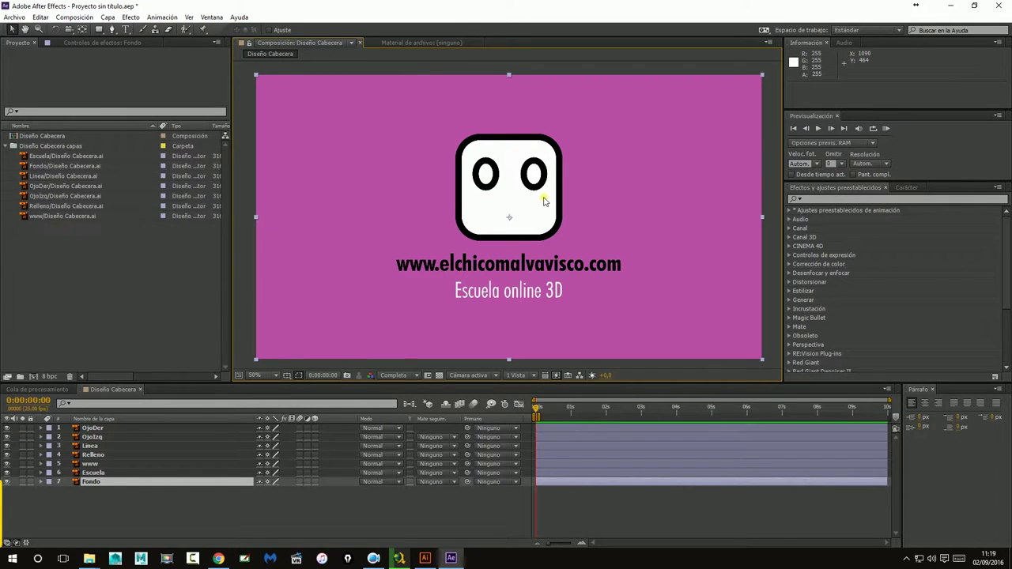
left_click(199, 527)
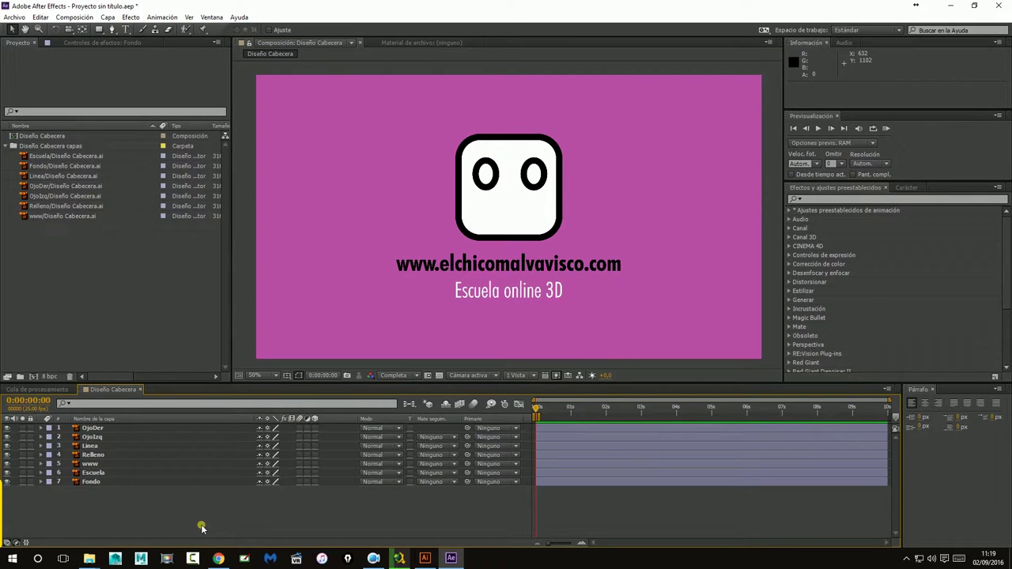
Turn on Márgenes seguros para título/acción from the viewer's grid and guide menu
left_click(31, 481)
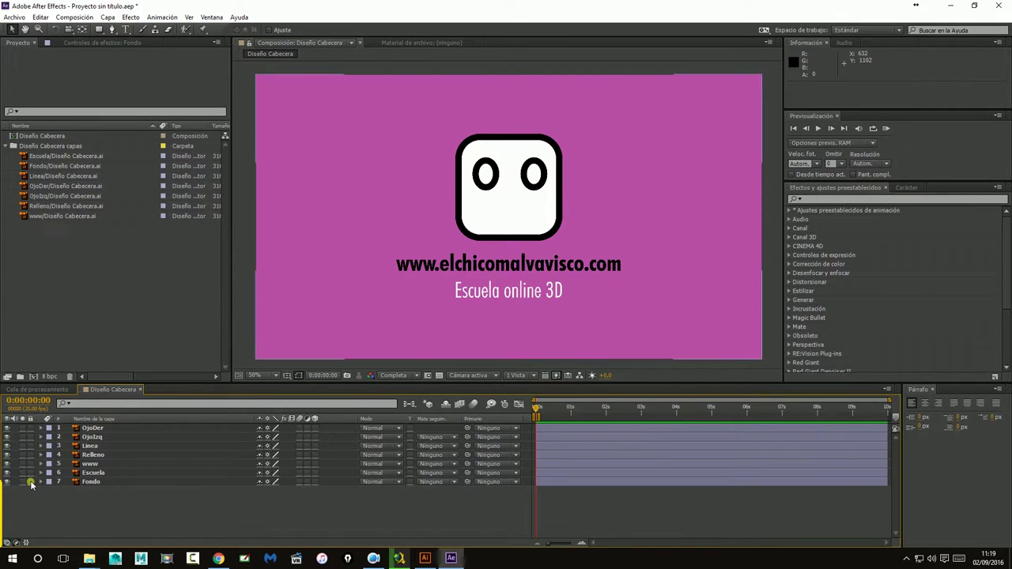
left_click(287, 376)
left_click(287, 376)
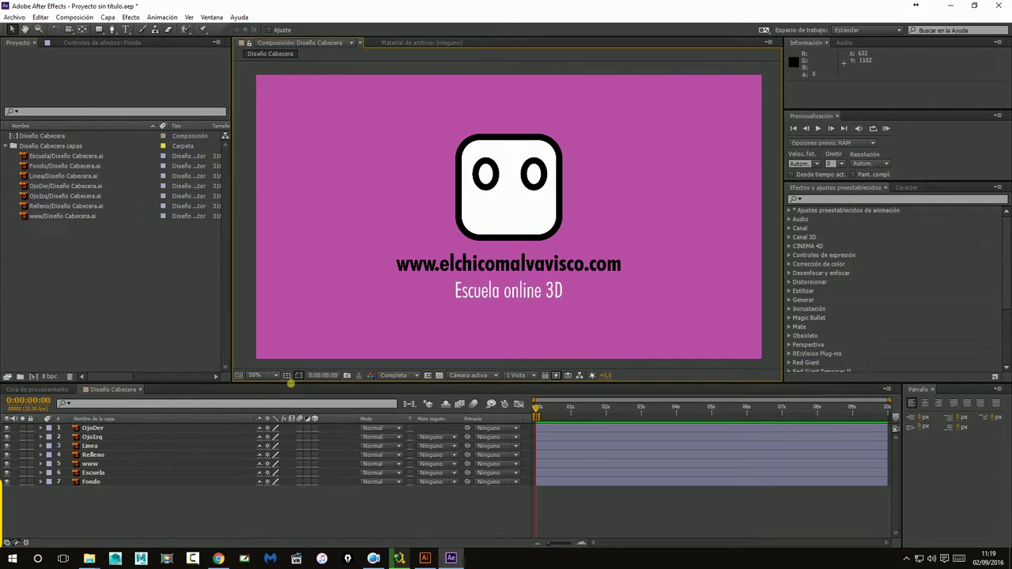
left_click(288, 378)
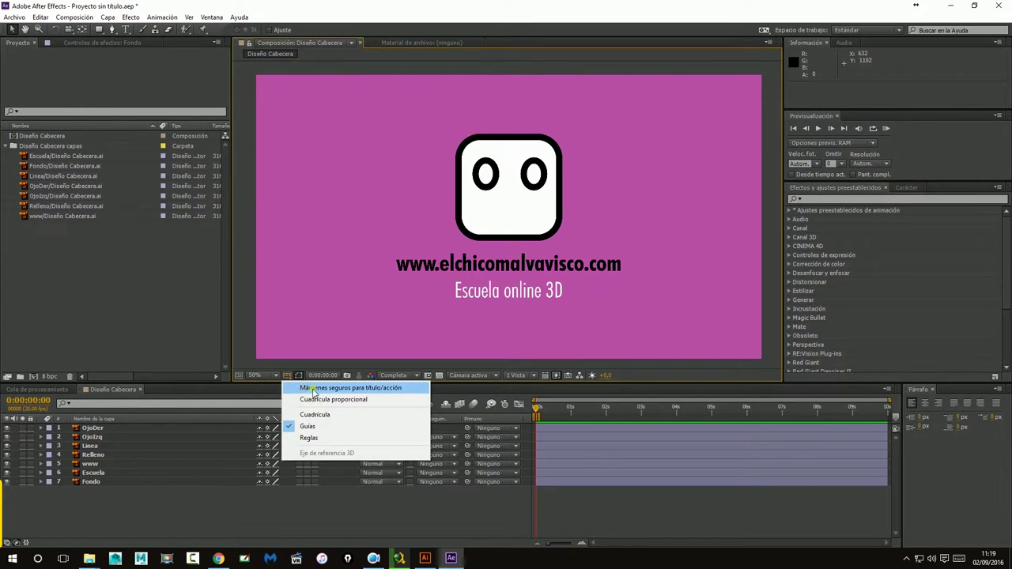
left_click(389, 392)
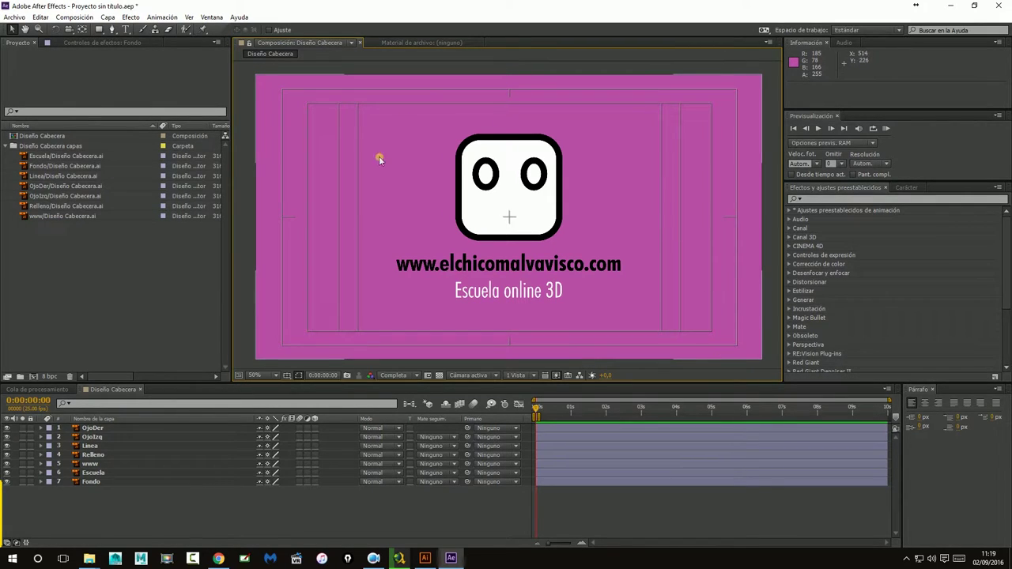
Select all seven layers, nudge them down, then undo the nudge
left_click(526, 211)
left_click(591, 268, "shift")
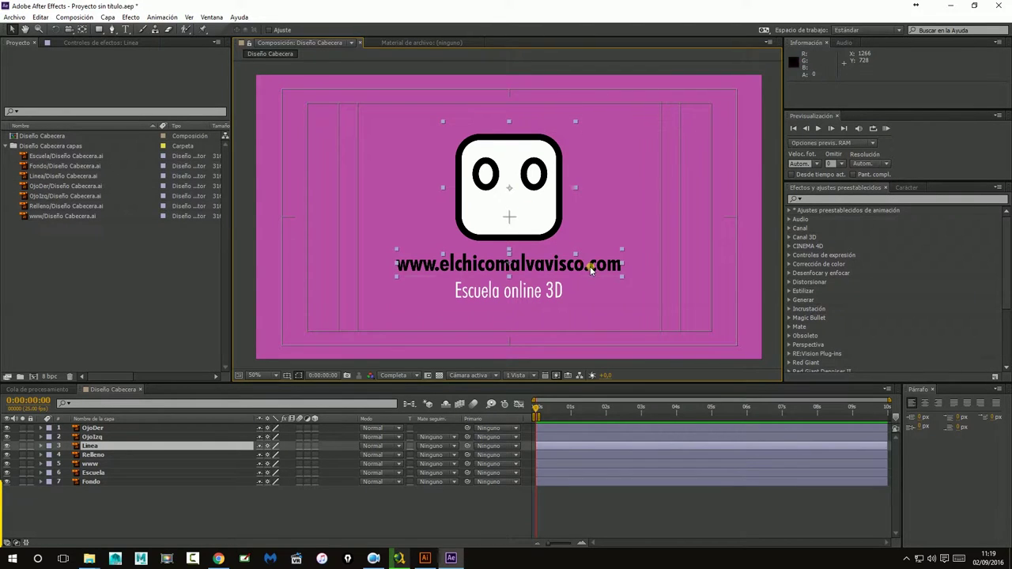
left_click(558, 292, "shift")
left_click(481, 187, "shift")
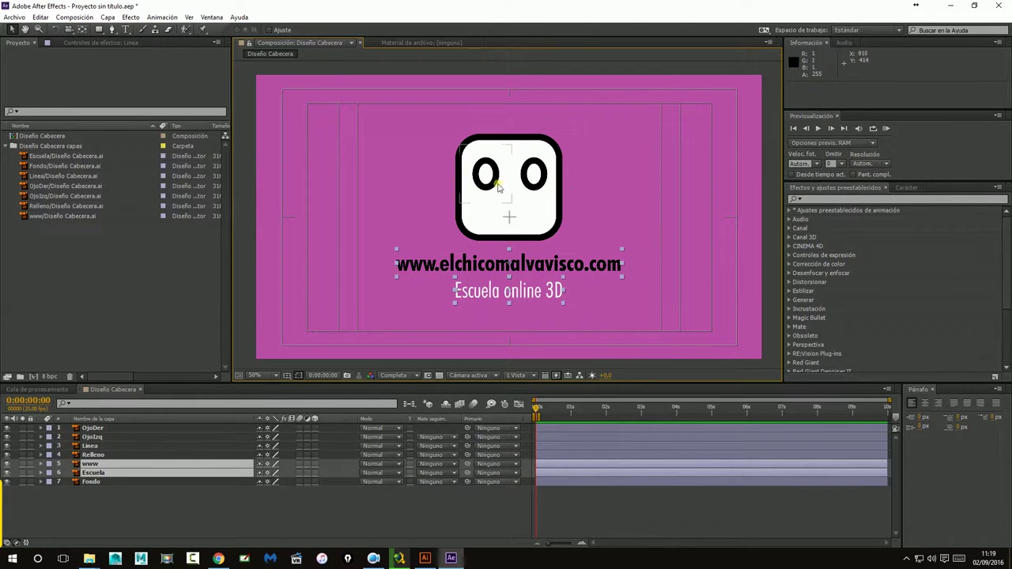
key("ctrl+a")
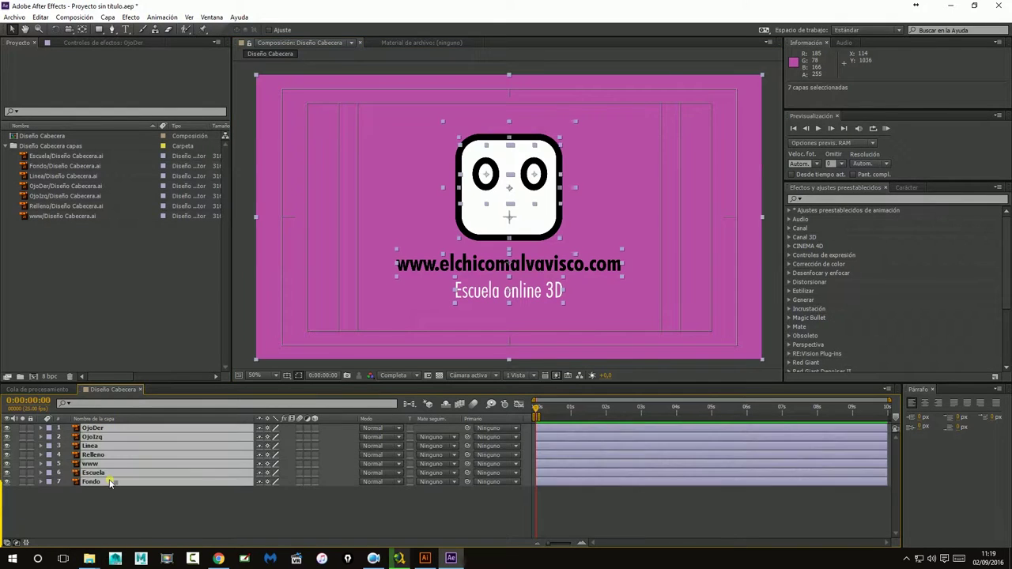
key("Down")
key("Down")
key("Down")
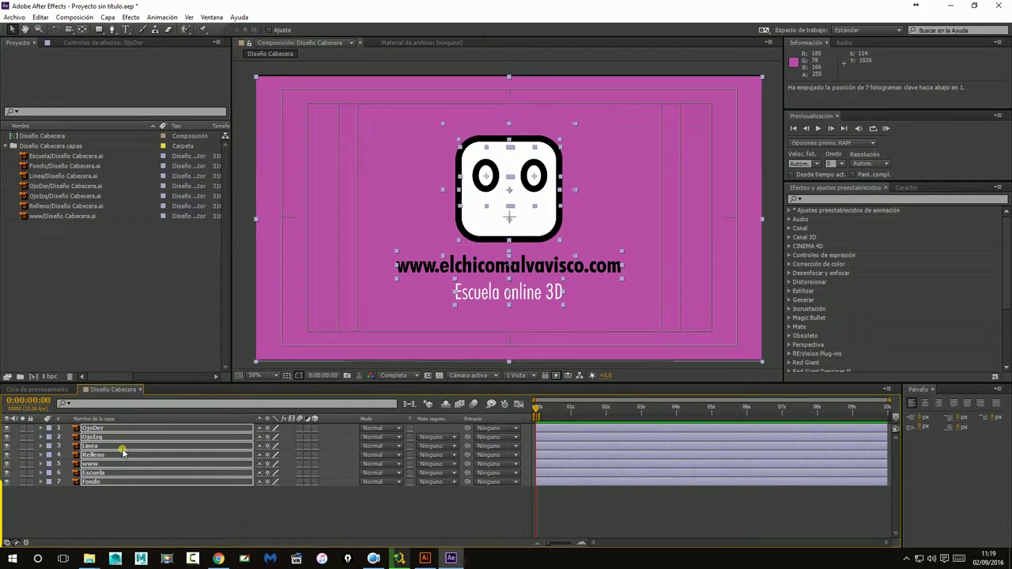
key("Down")
key("Down")
key("Down")
key("Down")
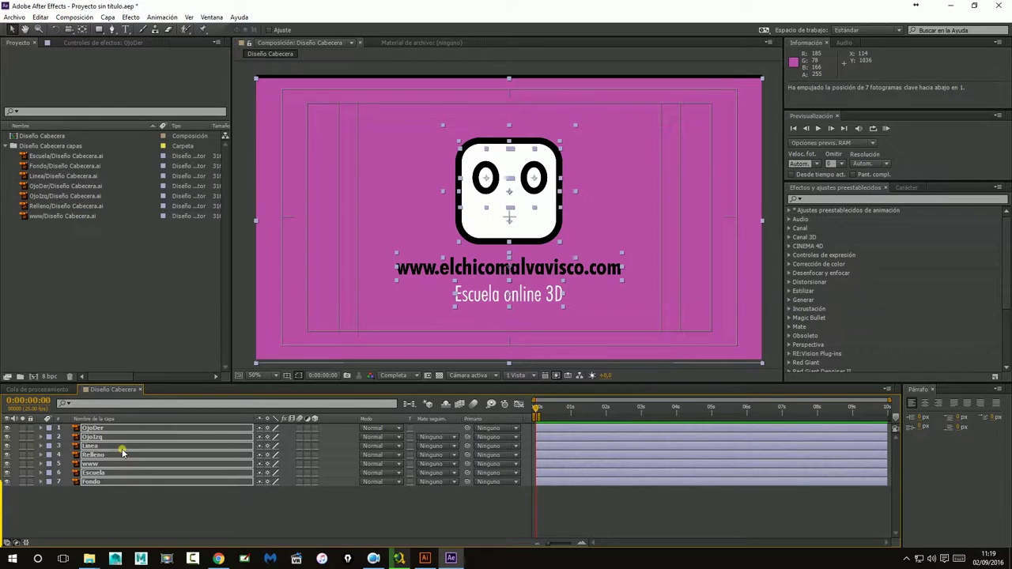
key("ctrl+z")
key("ctrl+z")
key("ctrl+z")
key("ctrl+z")
key("ctrl+z")
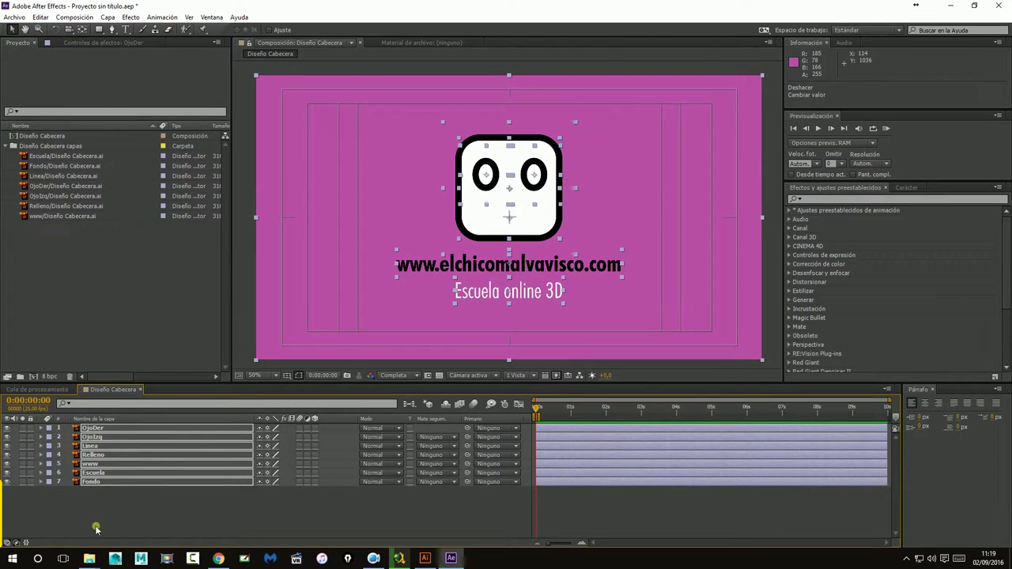
Exclude Fondo, nudge the other six layers down 1 px, and deselect all
left_click(234, 482, "ctrl")
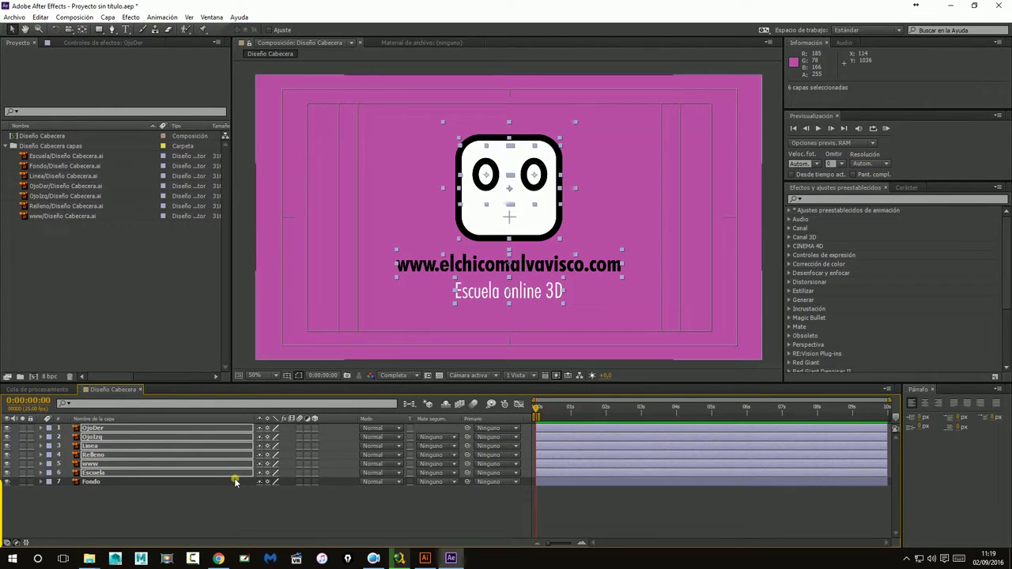
key("Down")
key("Down")
key("Down")
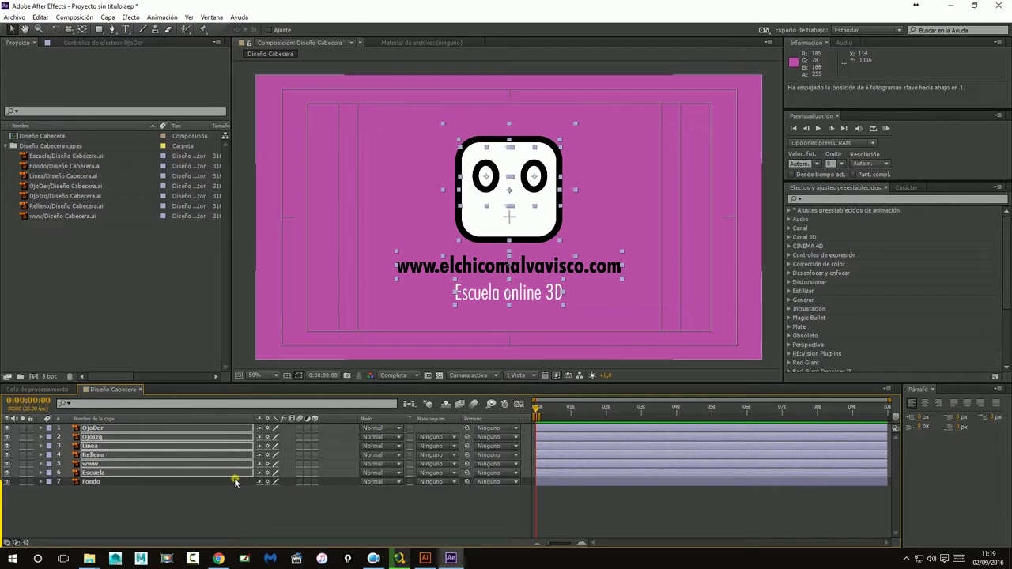
left_click(243, 516)
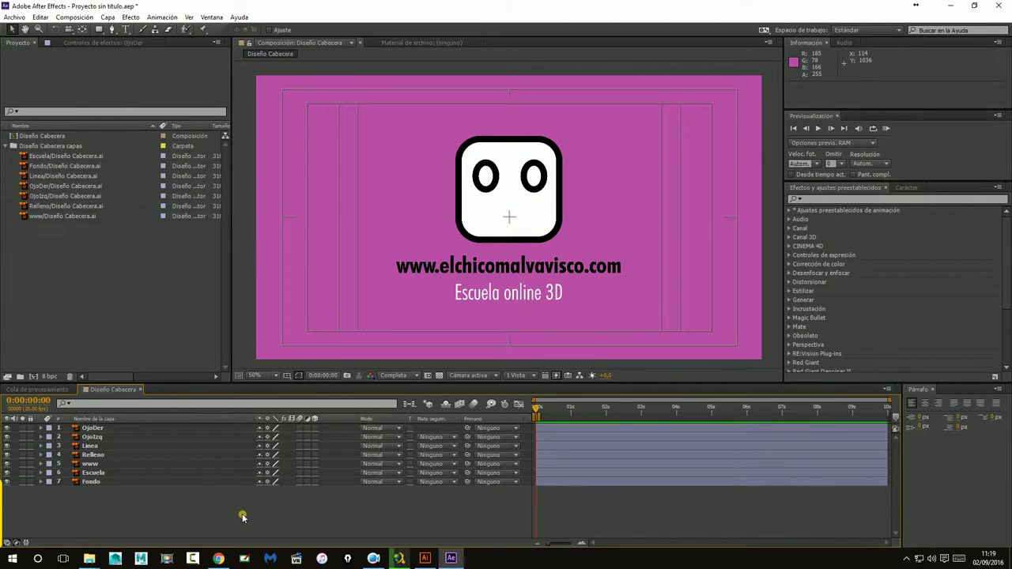
Create a new folder 'Animacio Cabecera After Effect' in Video Tutorial Motion Graphic and open it
left_click(15, 17)
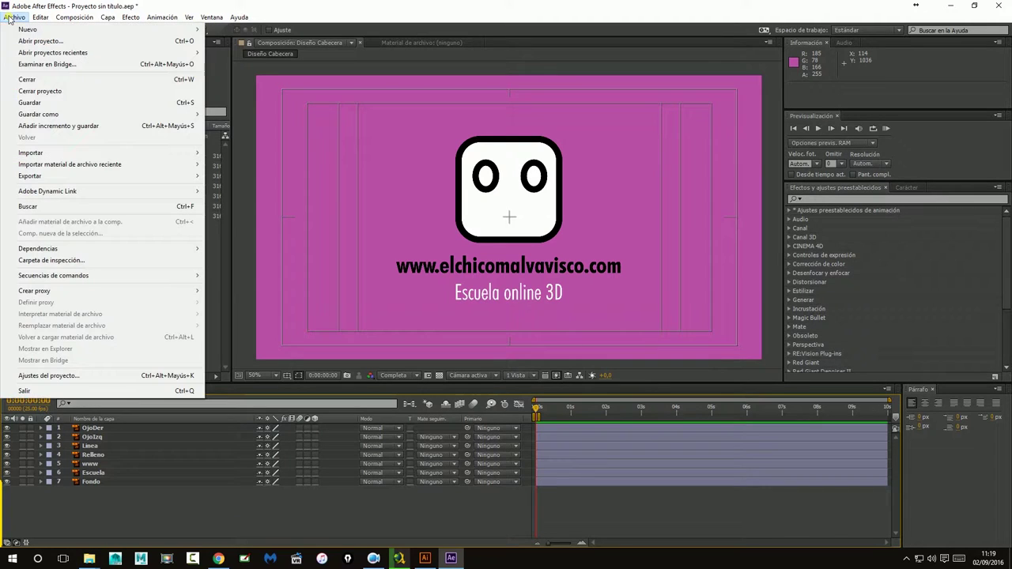
left_click(30, 102)
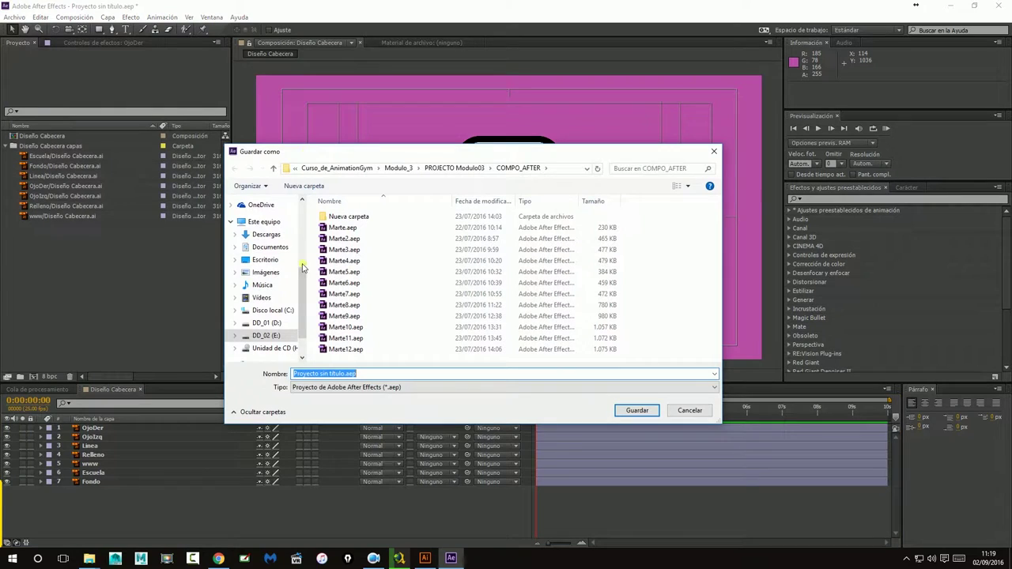
left_click_drag(301, 274, 302, 212)
left_click(271, 319)
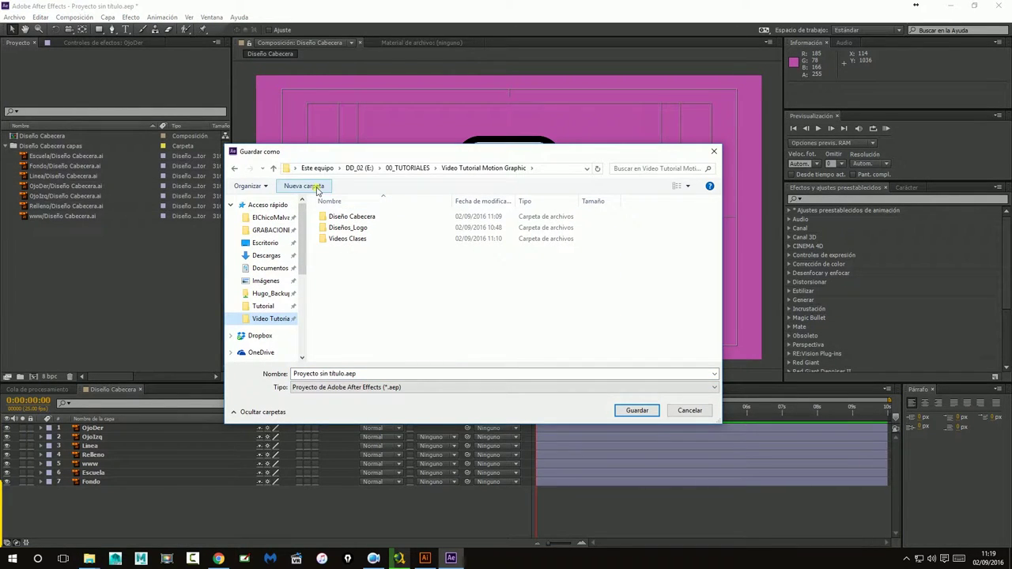
left_click(373, 219)
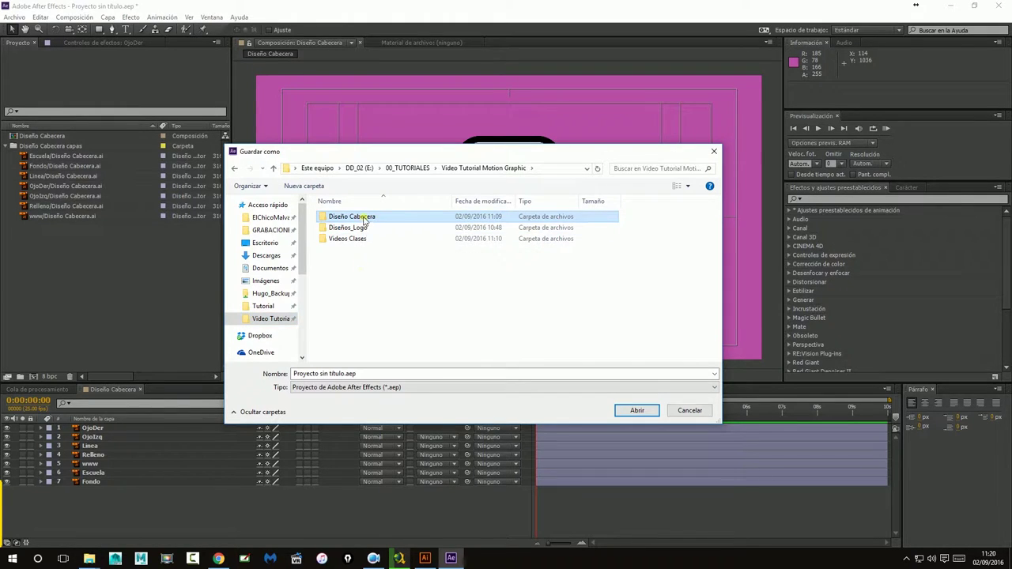
double_click(363, 216)
left_click(345, 374)
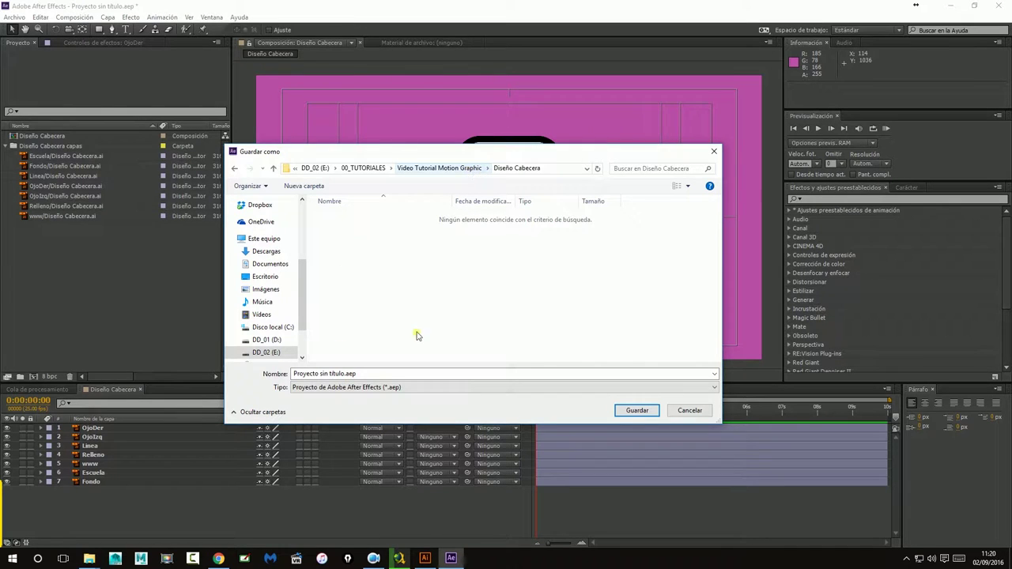
key("Tab")
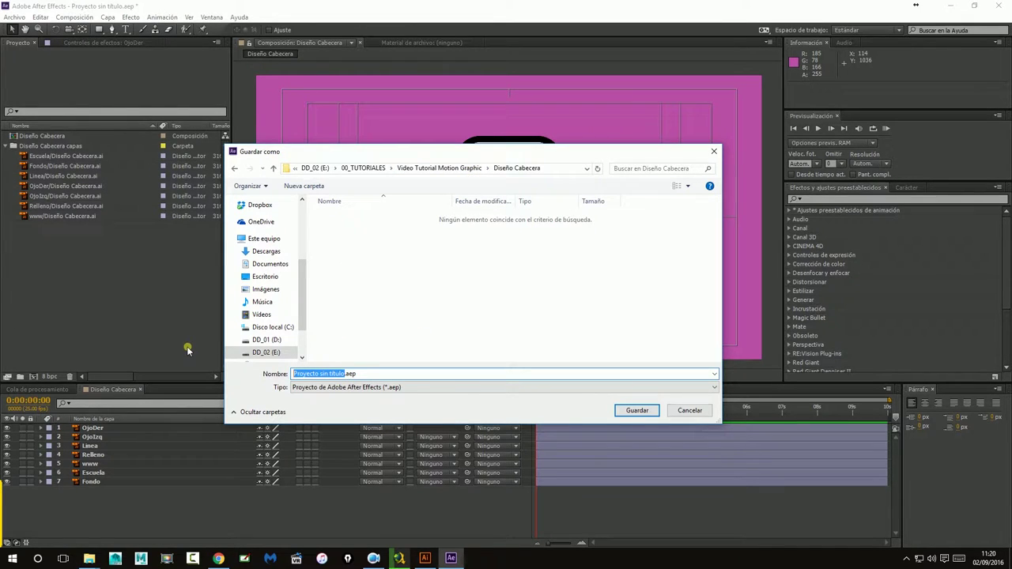
left_click(423, 168)
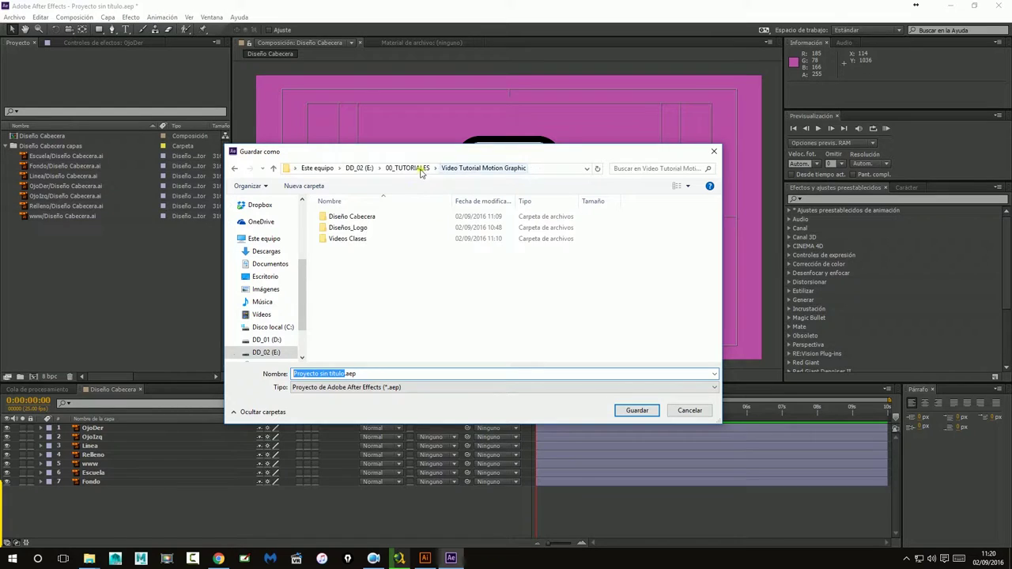
left_click(287, 189)
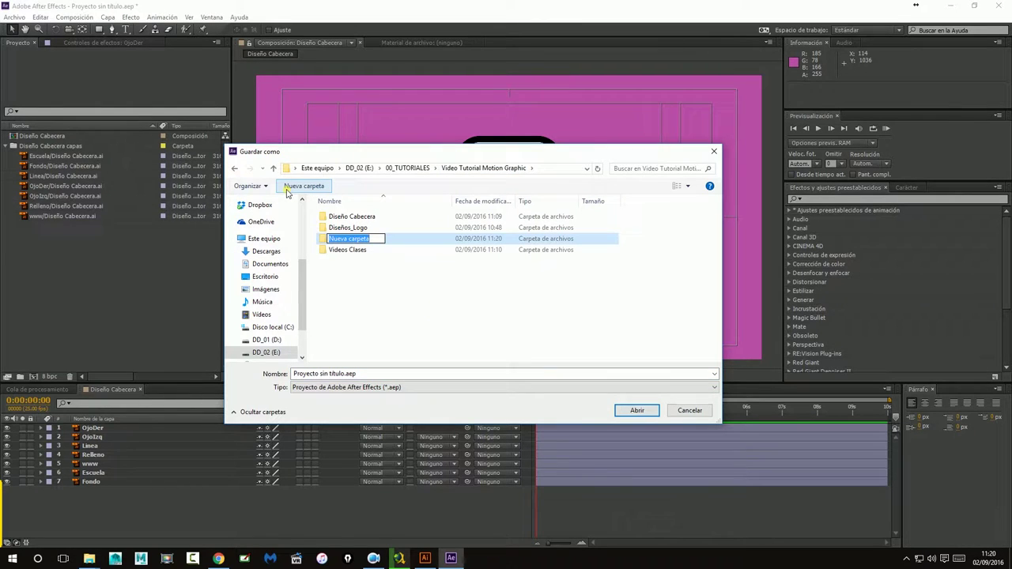
type("Anima")
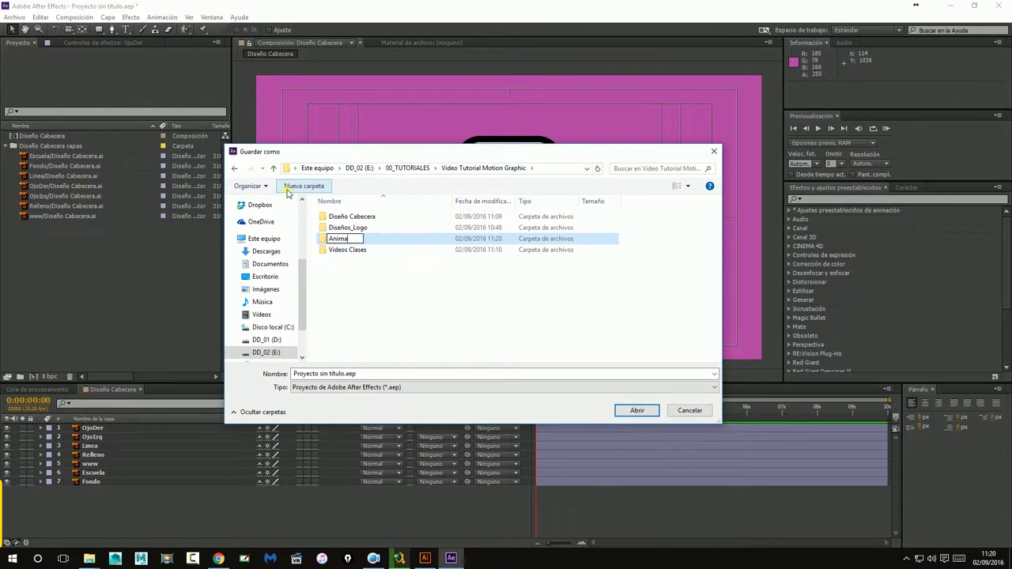
type("cio Ca")
type("becera")
type(" After")
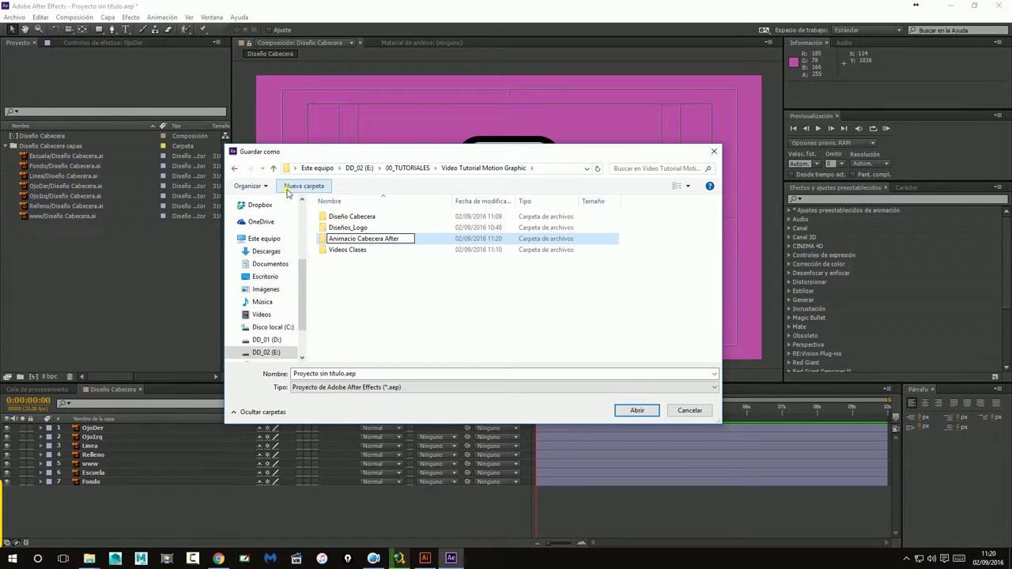
type(" Effect")
key("Return")
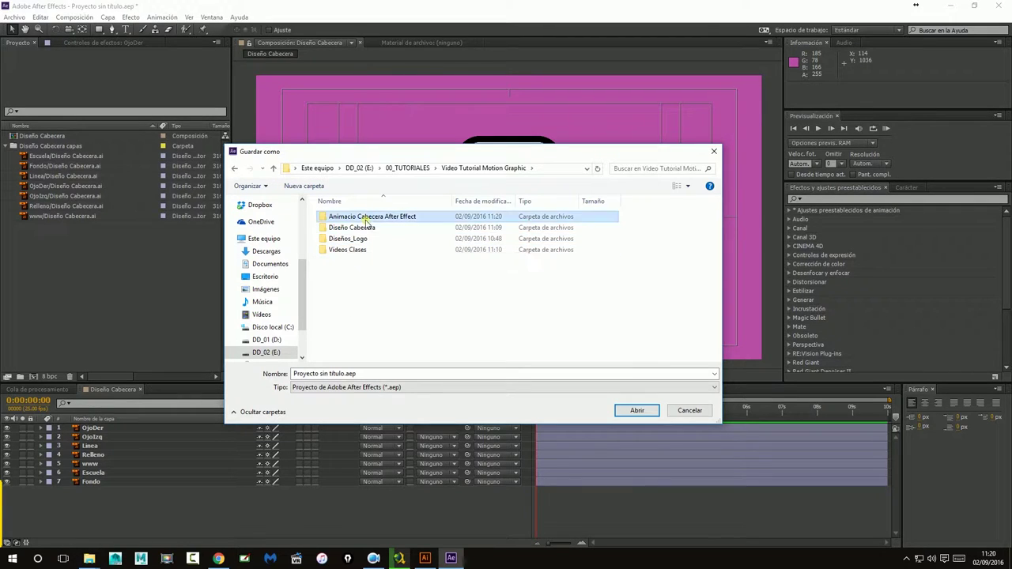
key("Return")
Name the project 'Animacion Cabecera 001' and save it there
left_click(348, 376)
left_click(344, 375)
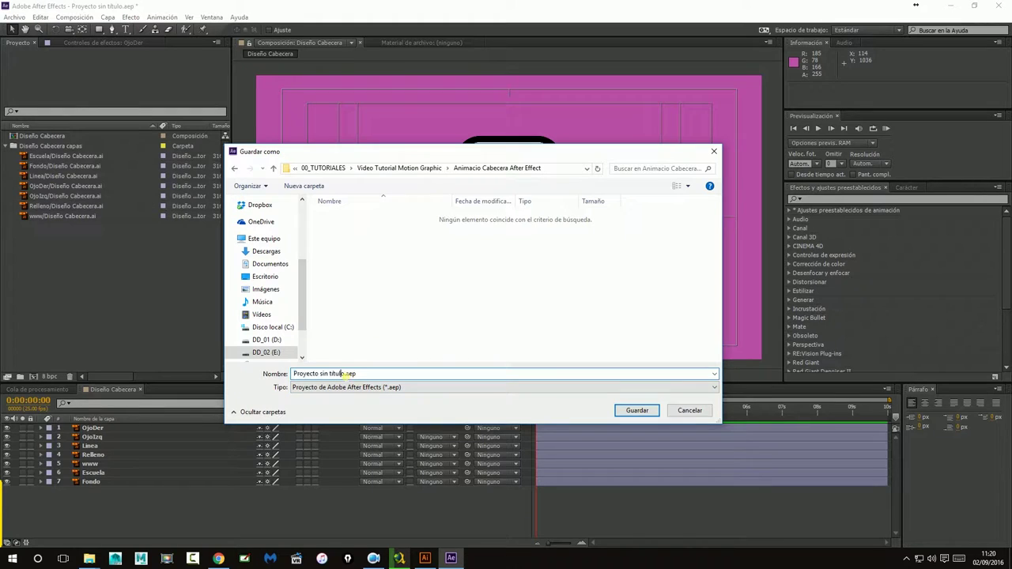
left_click_drag(346, 376, 243, 375)
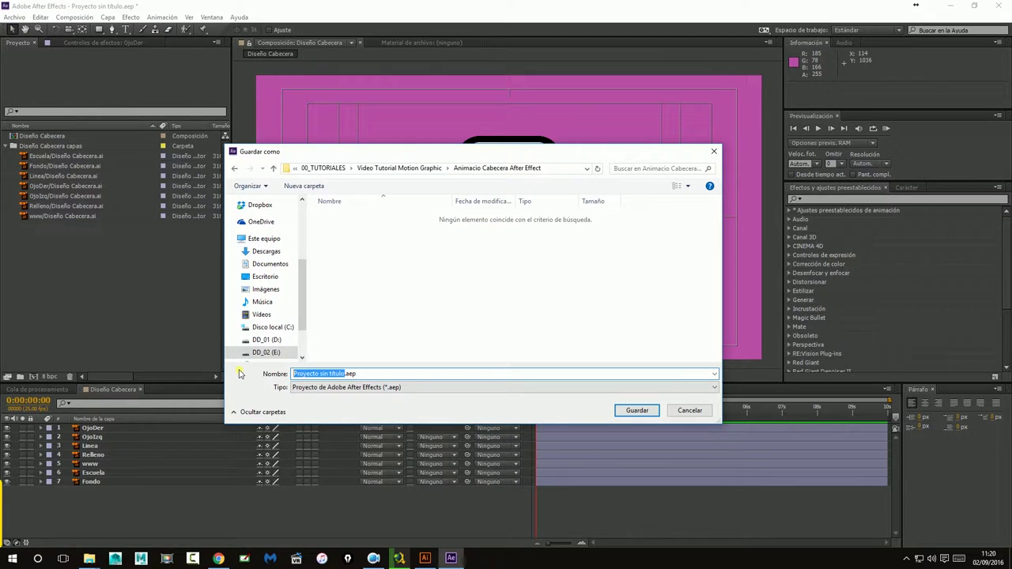
type("Animacio")
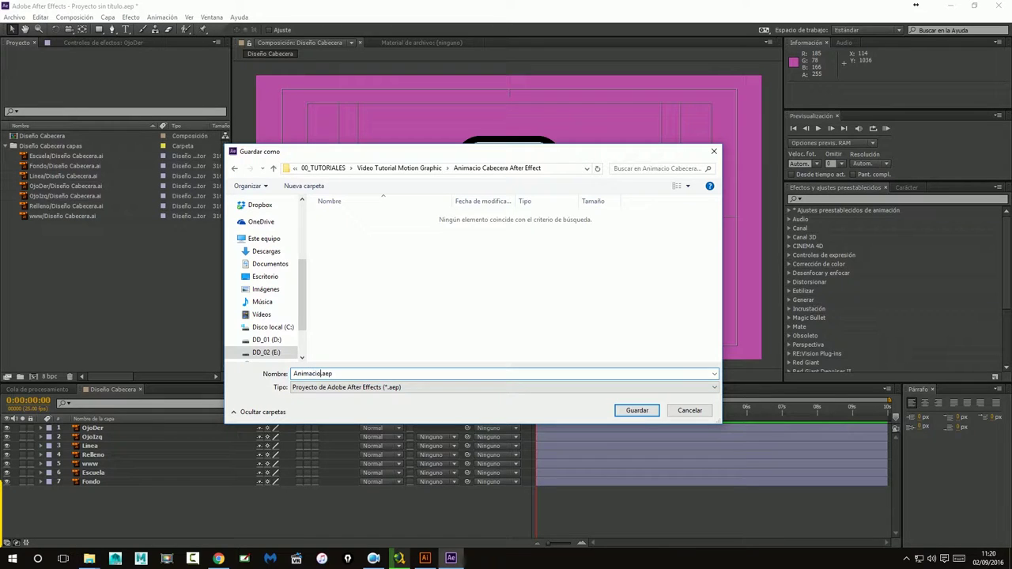
type("n Cabecera 001")
left_click(618, 409)
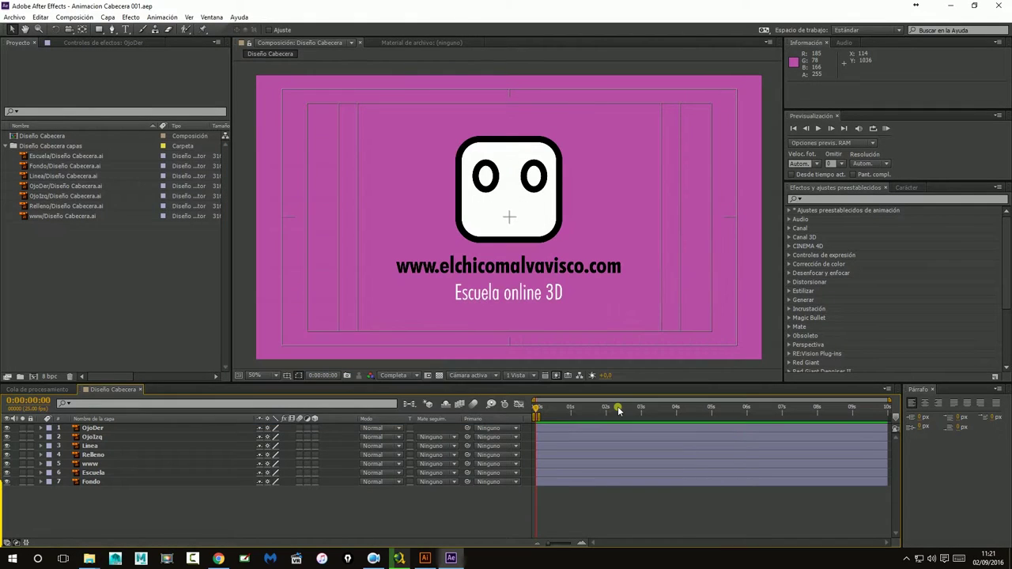
Lock the Fondo layer and untick Márgenes seguros para título/acción in the viewer
left_click(108, 481)
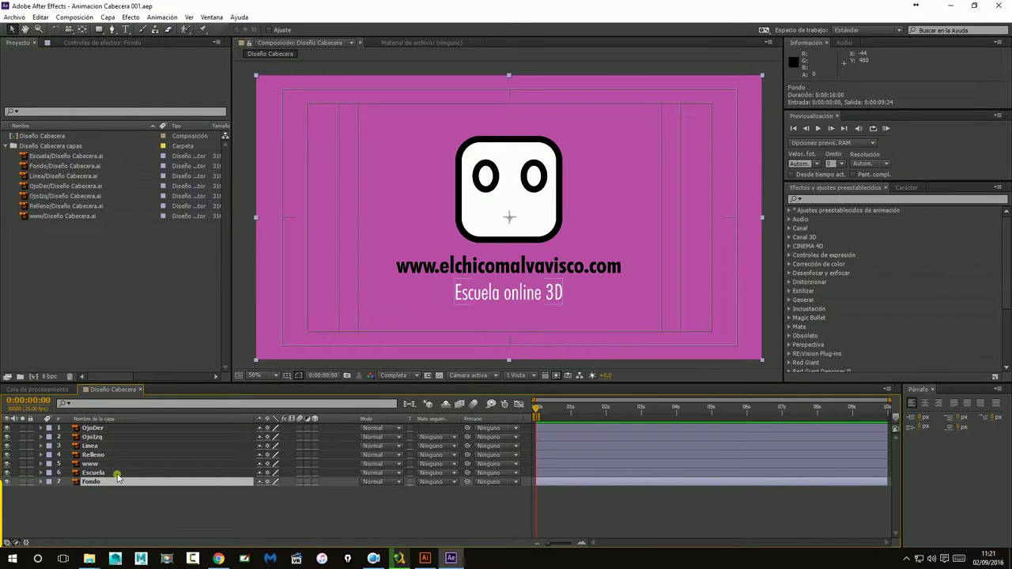
left_click(31, 482)
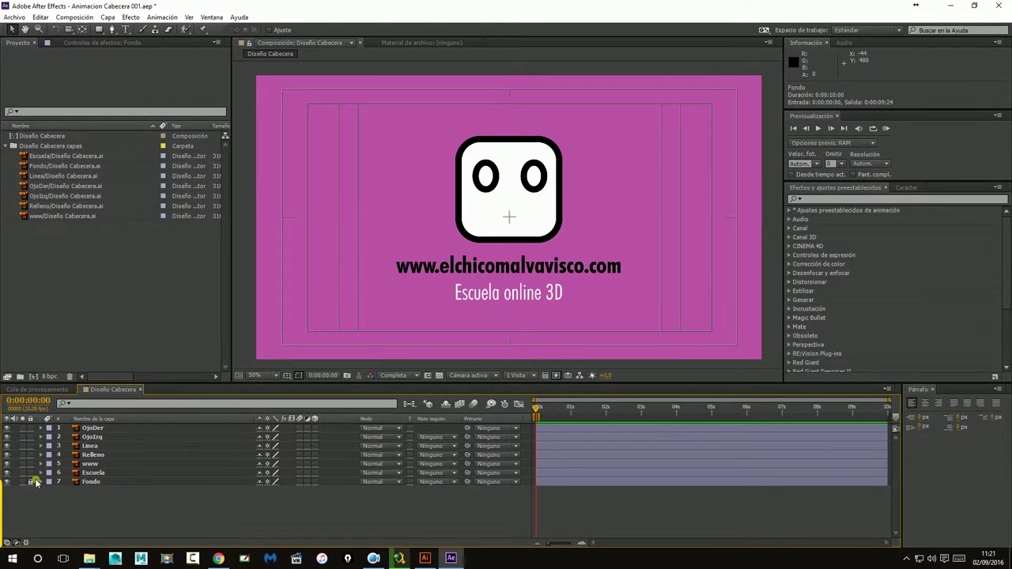
left_click(287, 377)
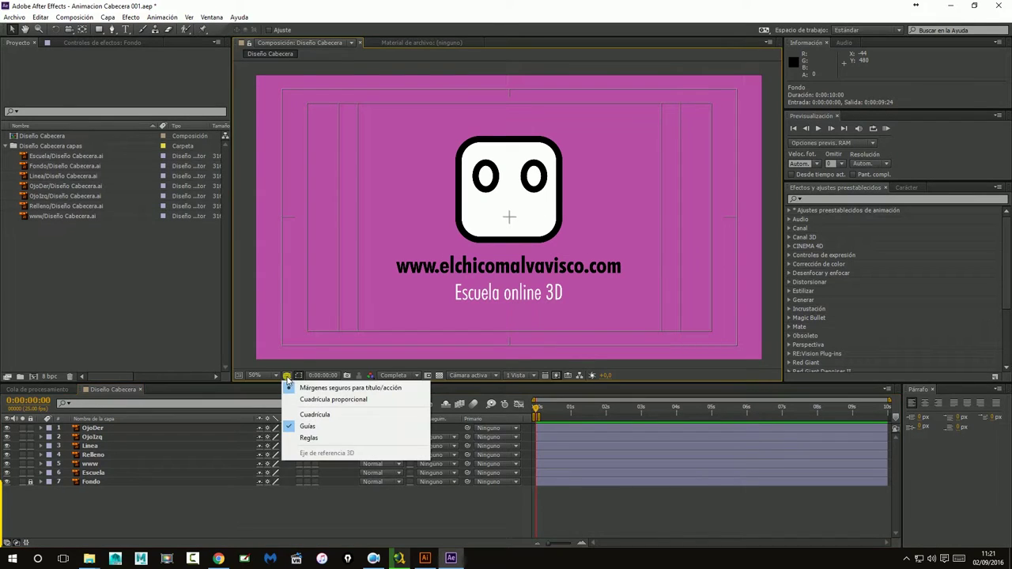
left_click(298, 389)
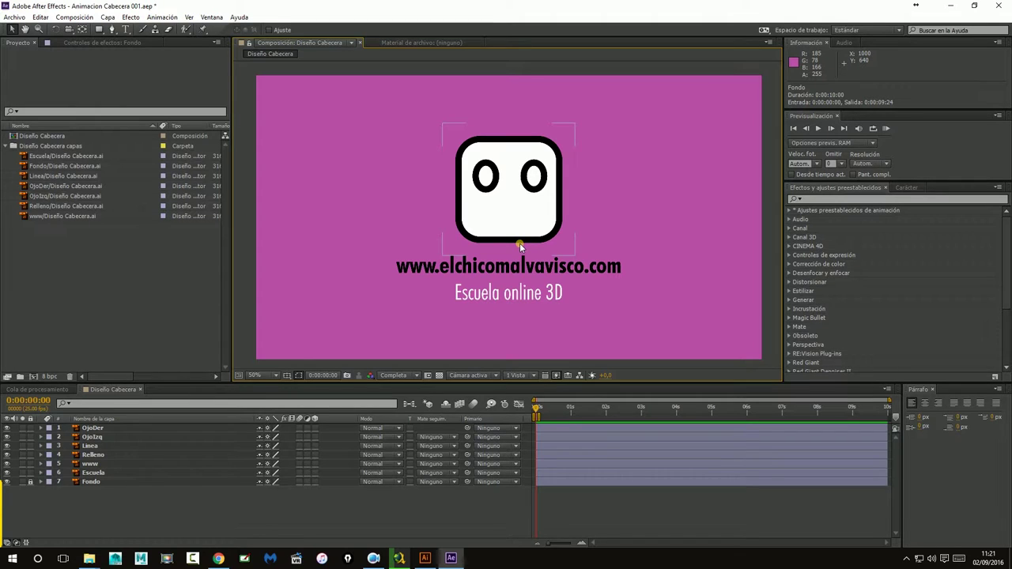
mouse_move(90, 558)
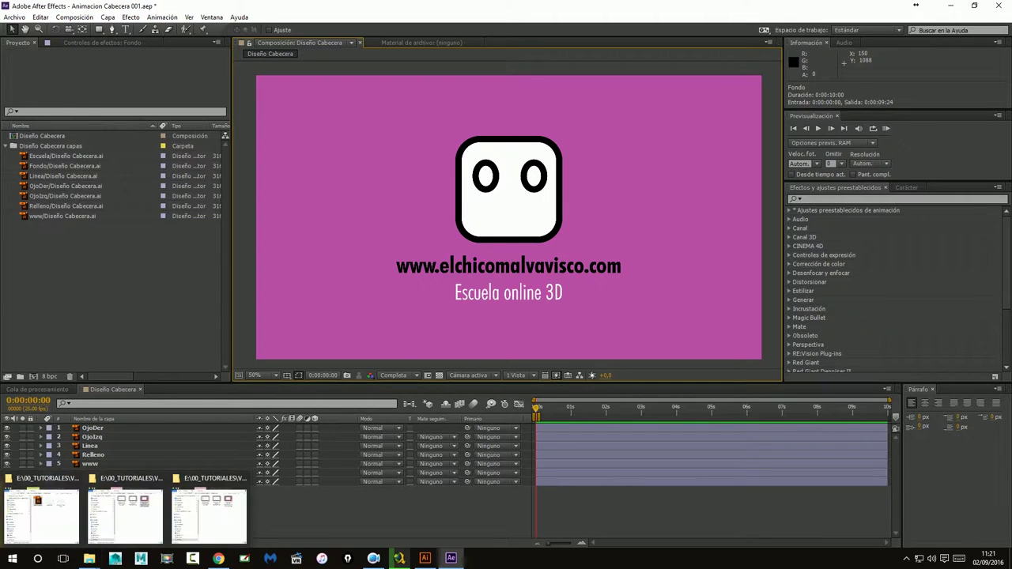
left_click(176, 519)
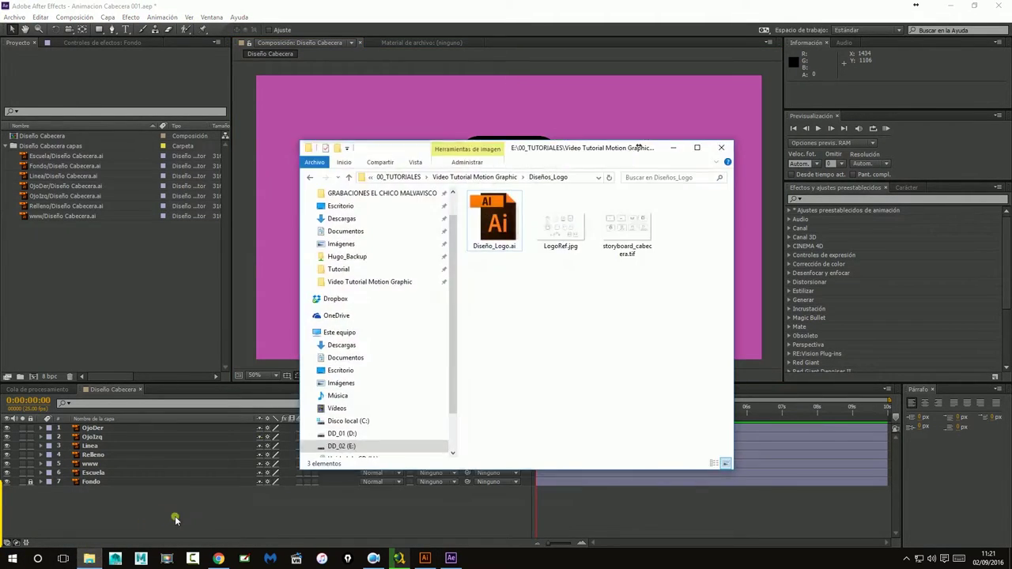
double_click(627, 229)
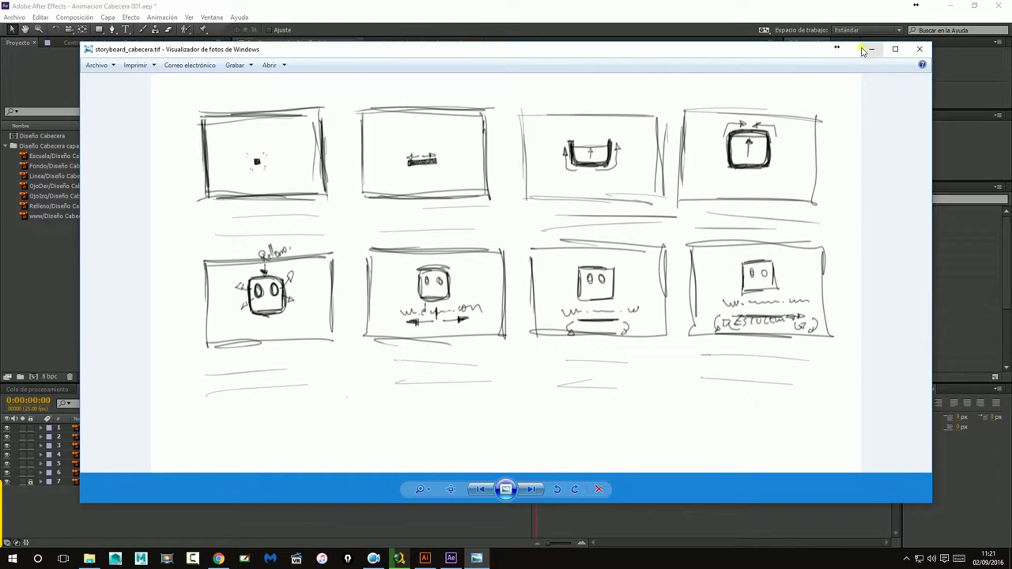
left_click(871, 49)
Hide OjoDer, OjoIzq, Relleno, www and Escuela, then select the Linea layer
left_click(672, 147)
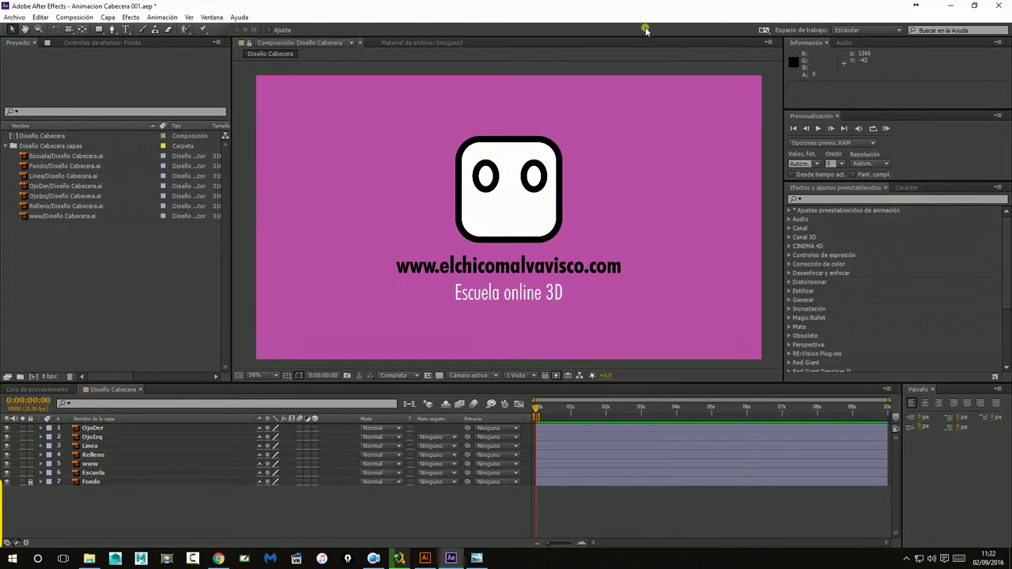
left_click(527, 241)
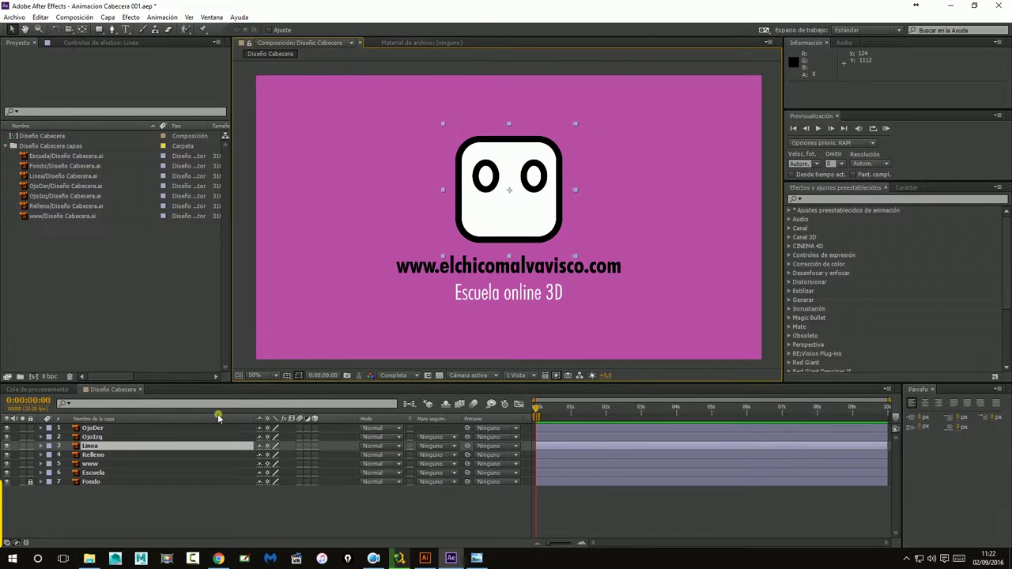
left_click(6, 428)
left_click(6, 437)
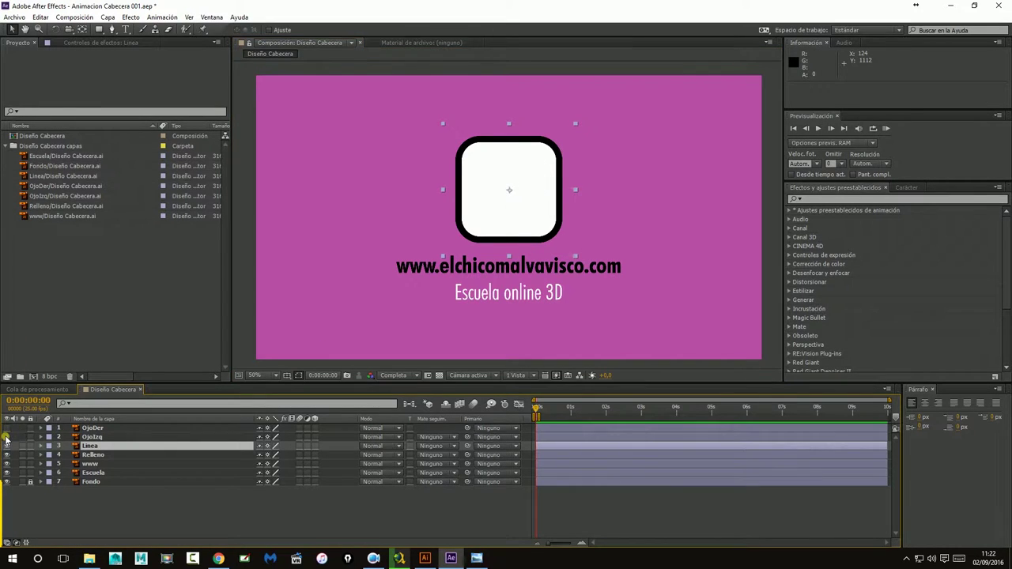
left_click(6, 455)
left_click(7, 463)
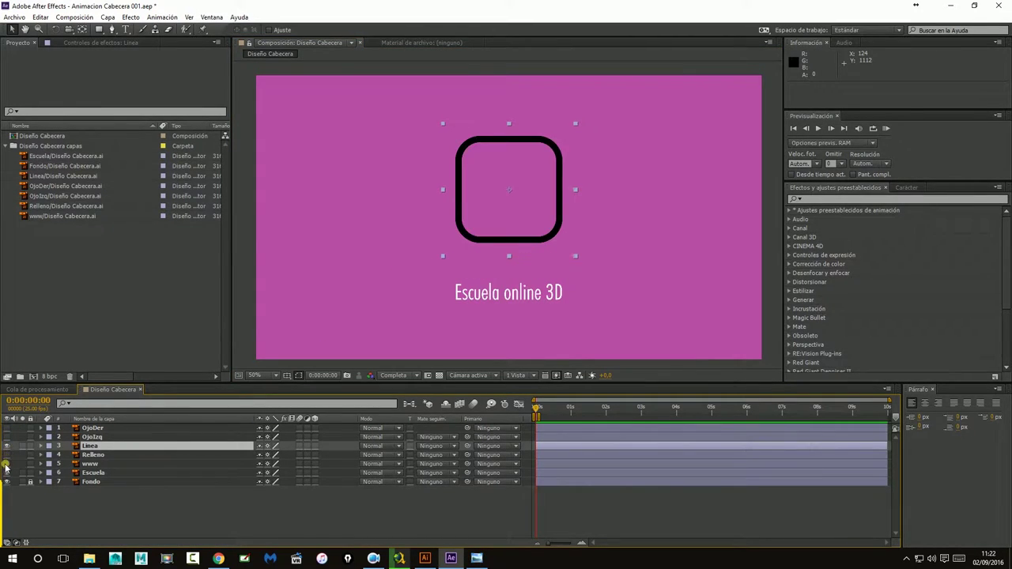
left_click(7, 472)
left_click(197, 515)
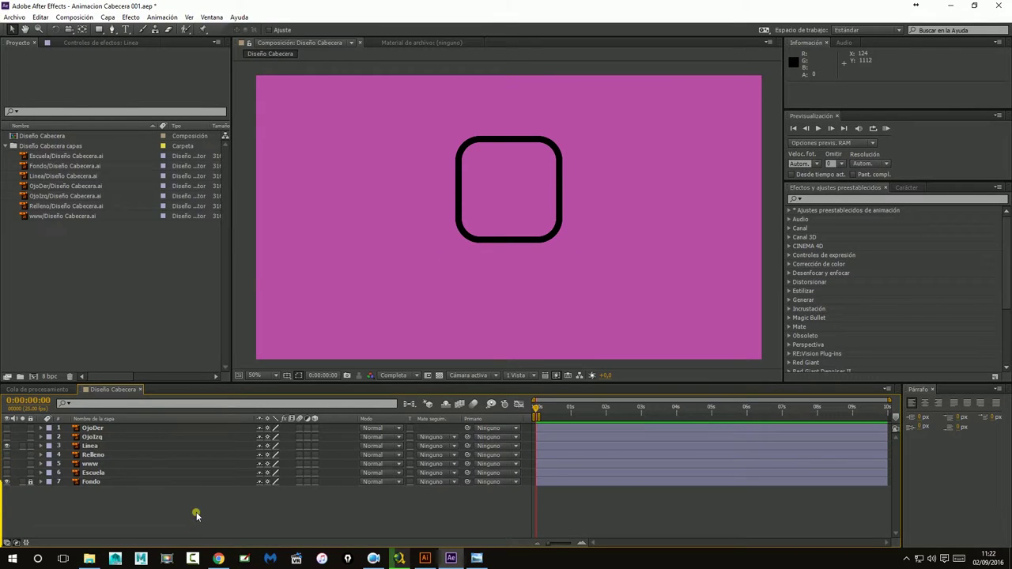
left_click(508, 242)
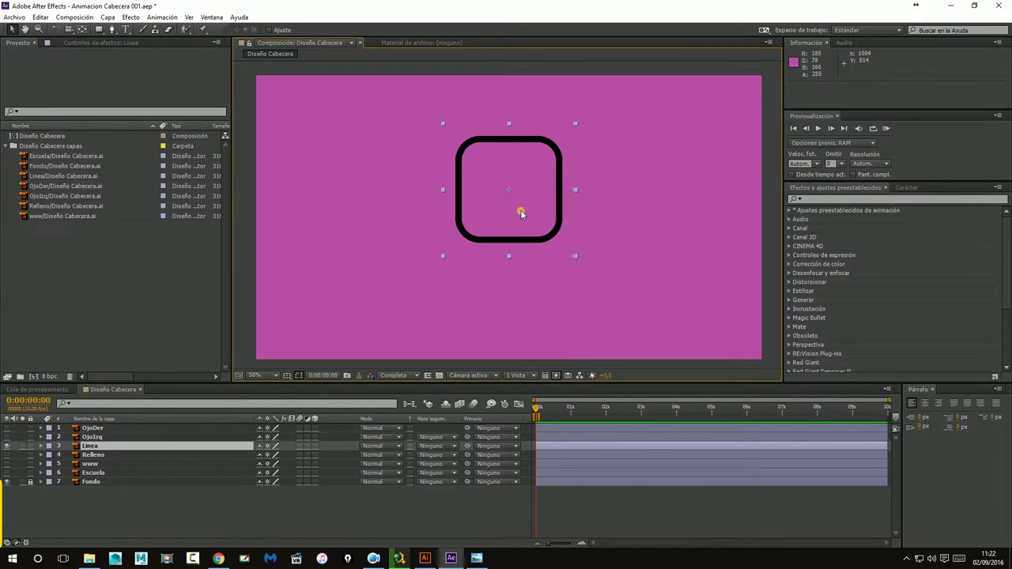
scroll(520, 210, "up", 4)
scroll(532, 234, "down", 2)
Draw a small rectangular mask on the Linea layer at the composition centre
left_click_drag(535, 230, 529, 218)
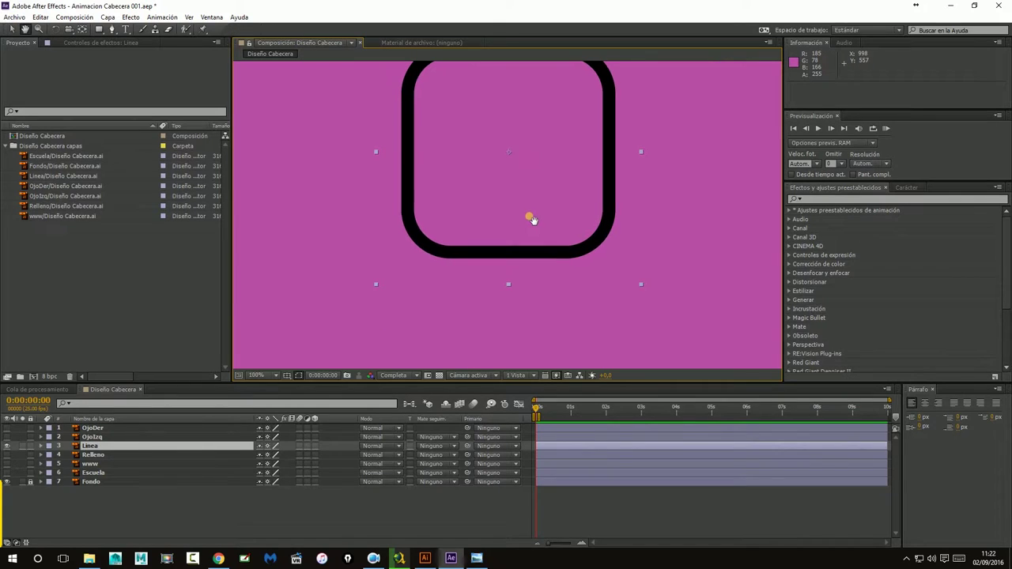
left_click(85, 447)
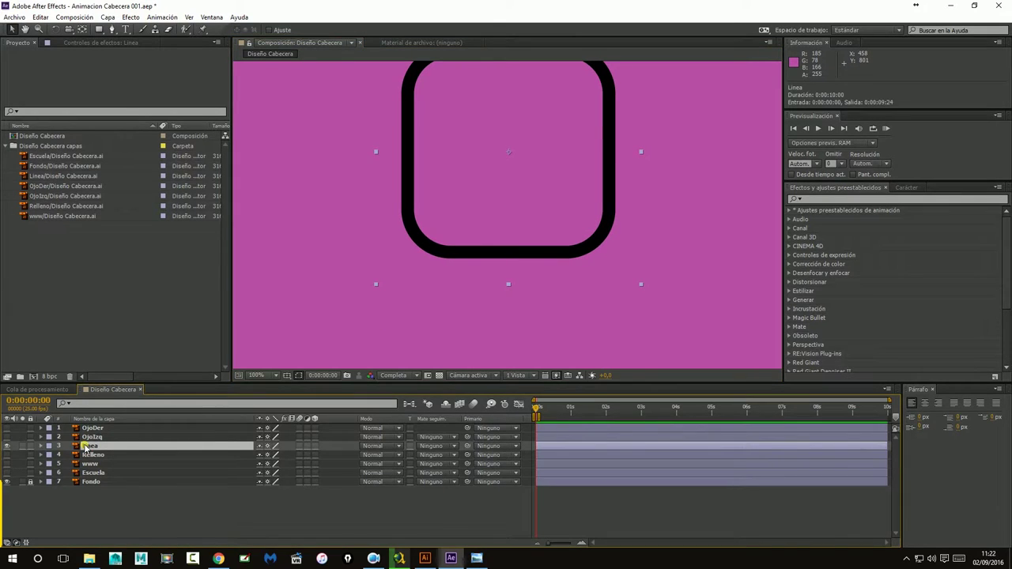
left_click(99, 30)
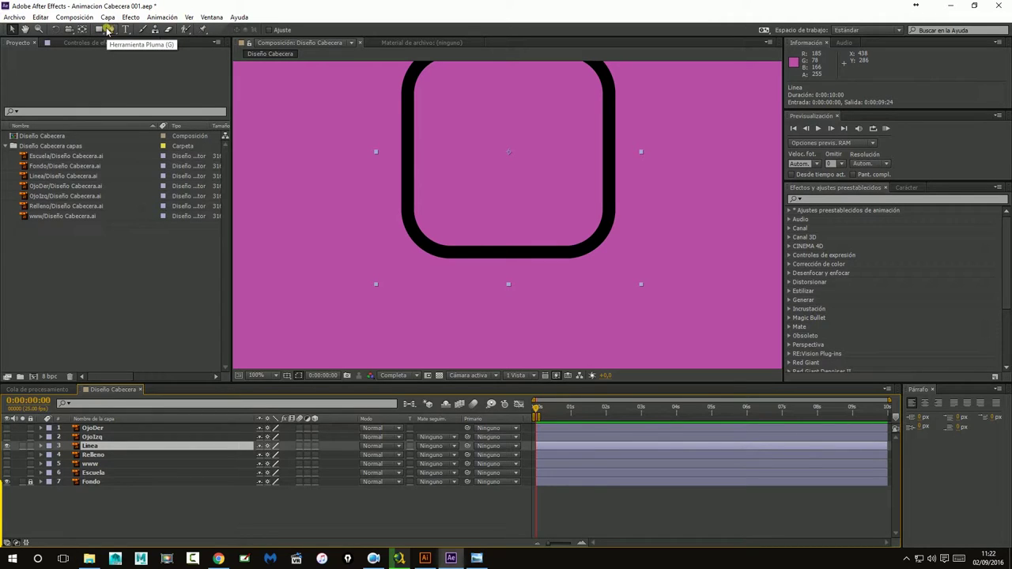
left_click(101, 30)
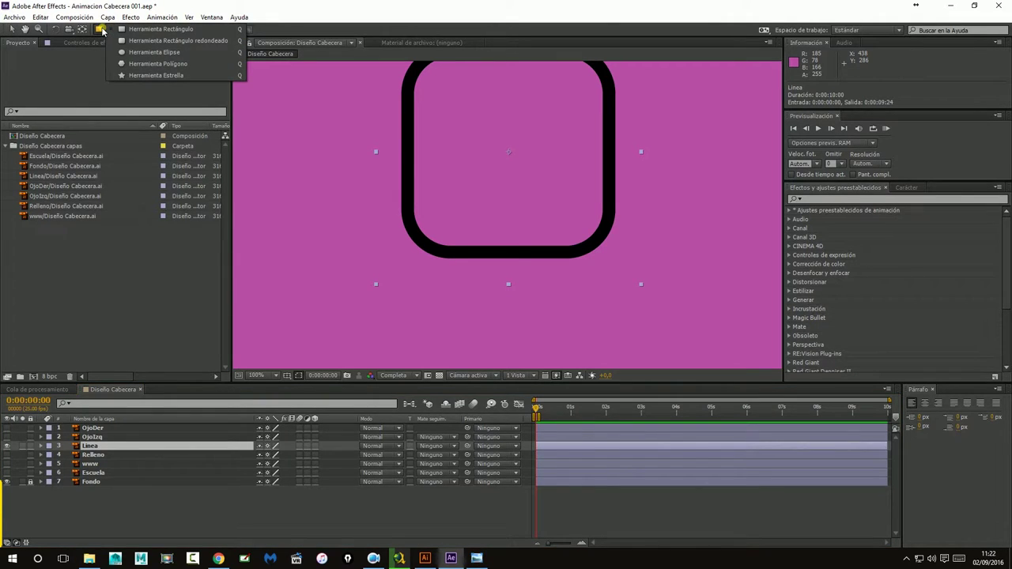
left_click(164, 30)
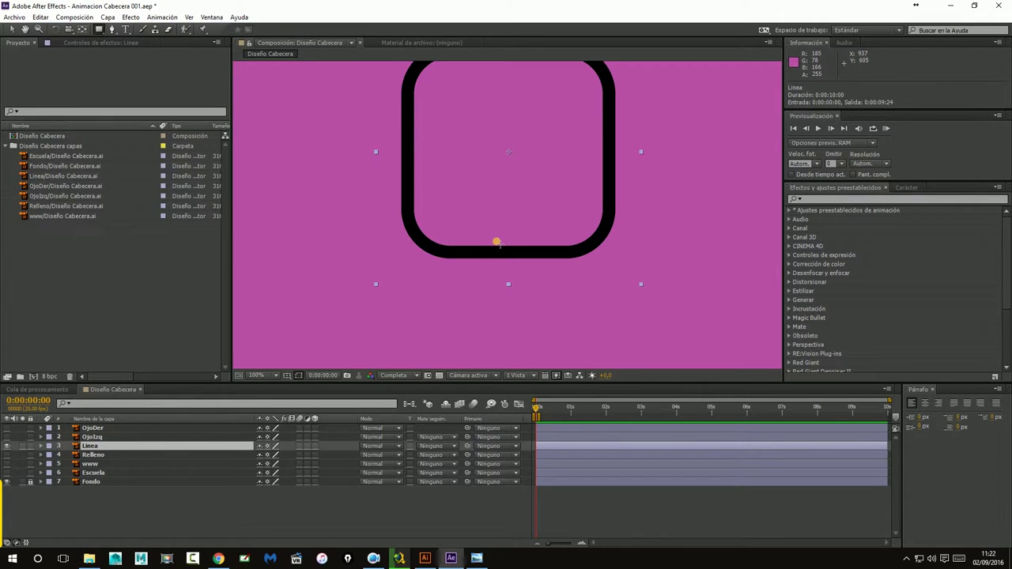
left_click_drag(497, 242, 517, 268)
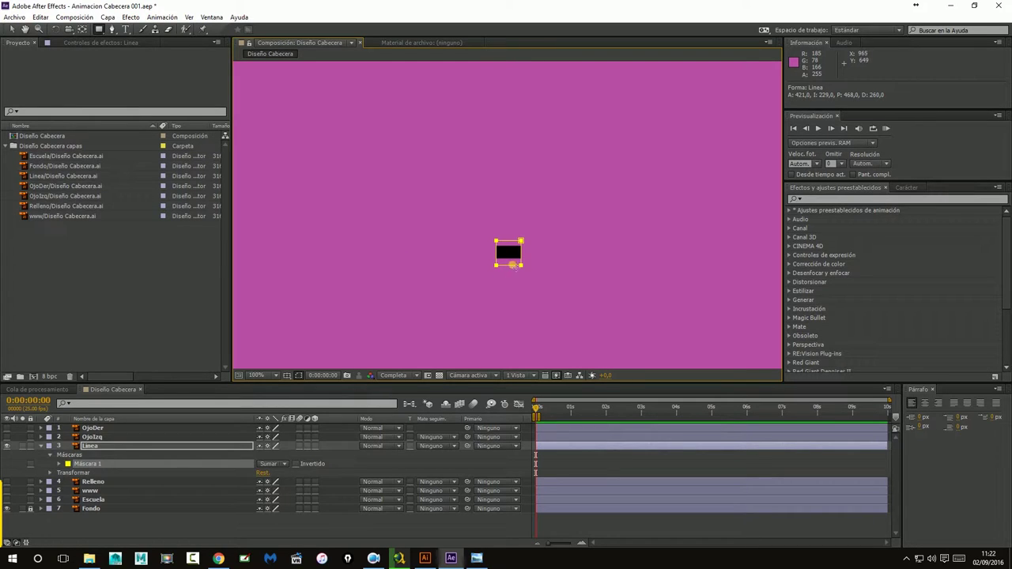
Nudge Máscara 1's two right corners left to trim it to a small square
left_click(84, 448)
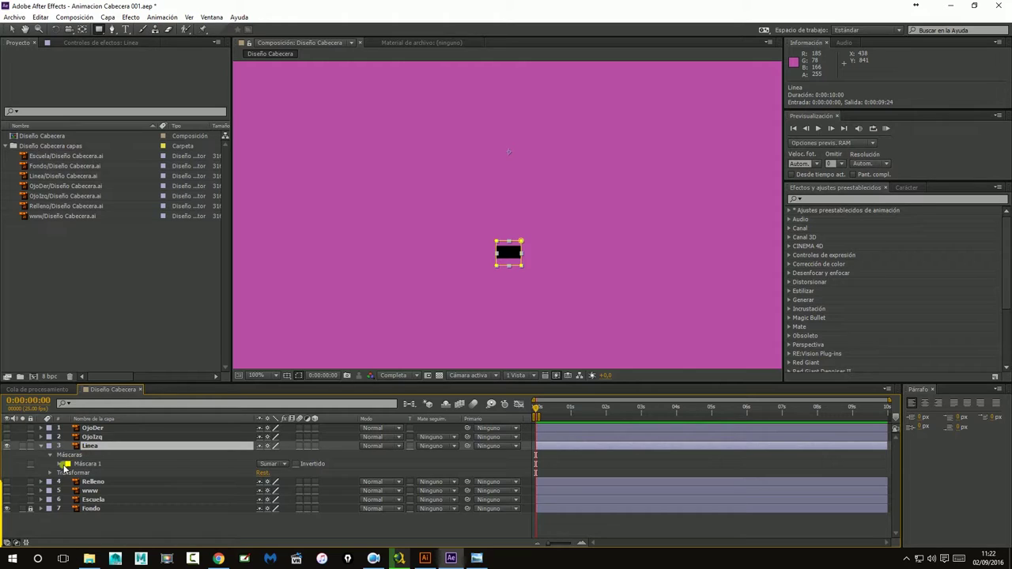
left_click(41, 446)
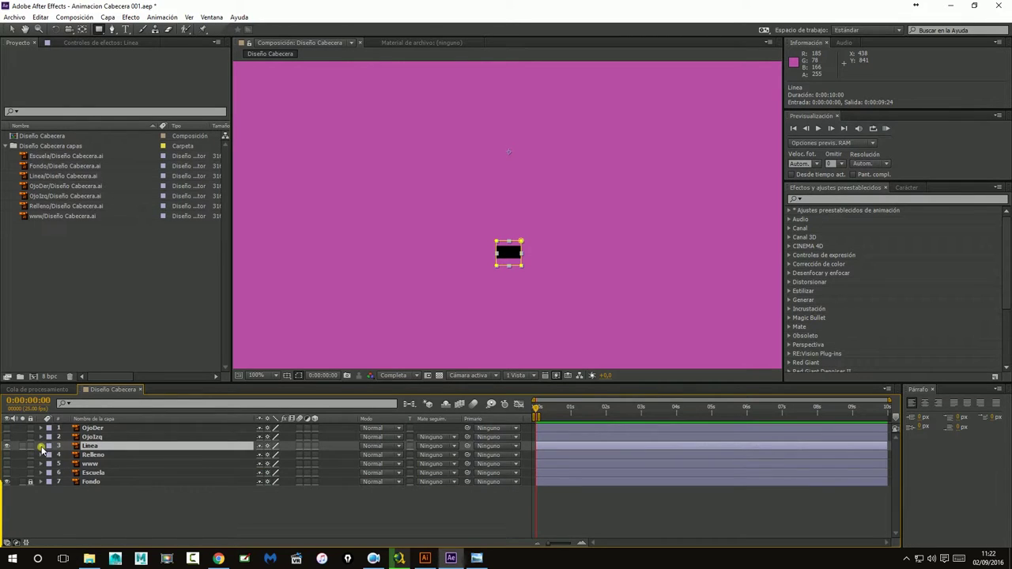
left_click(41, 446)
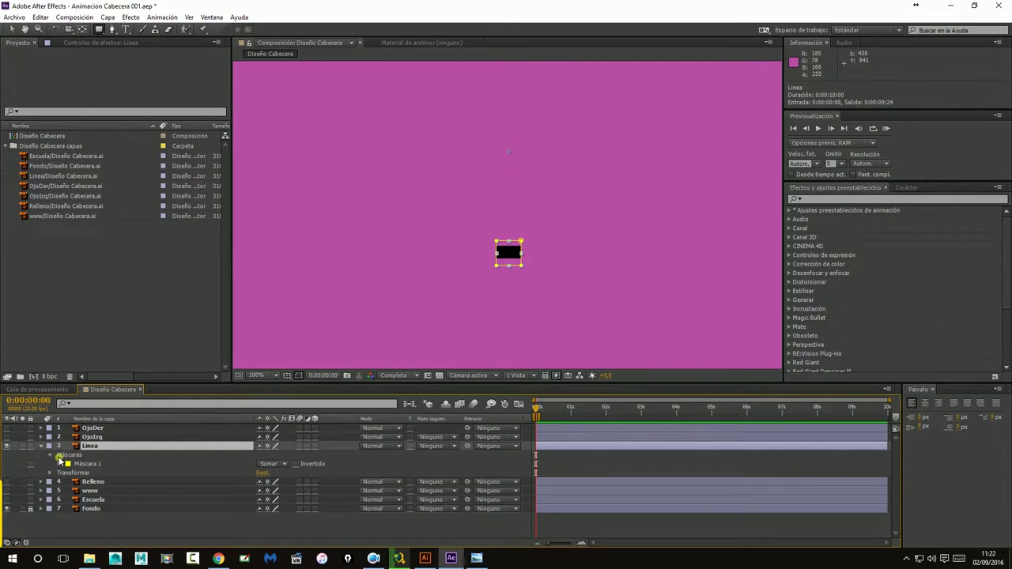
left_click(50, 456)
left_click(51, 456)
left_click(83, 464)
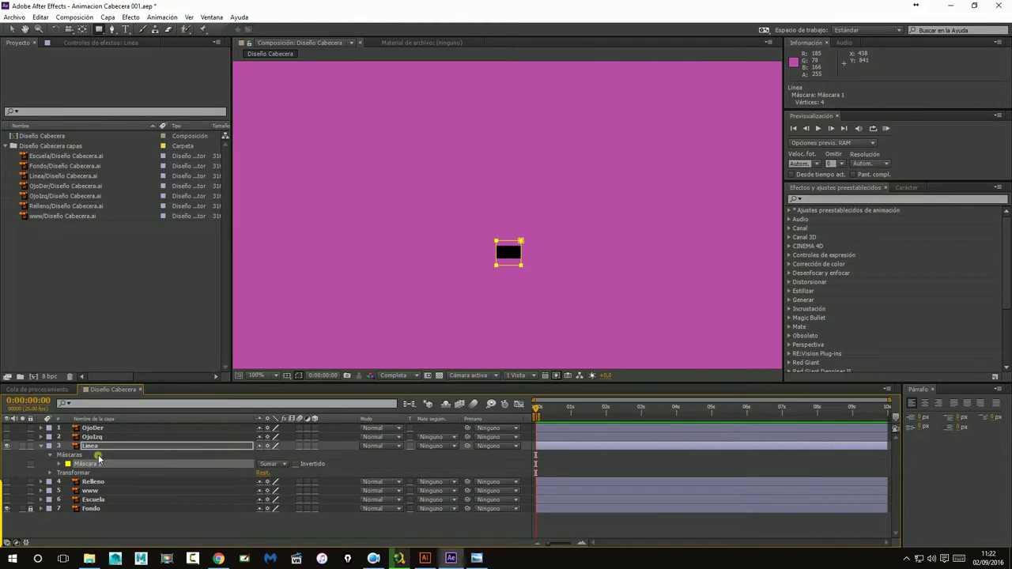
left_click(11, 29)
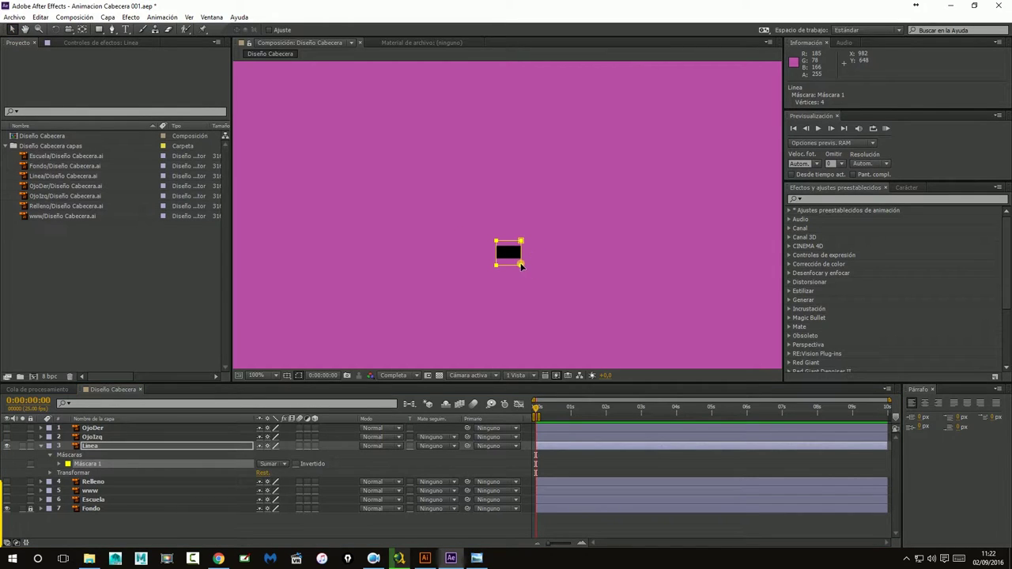
left_click(521, 266)
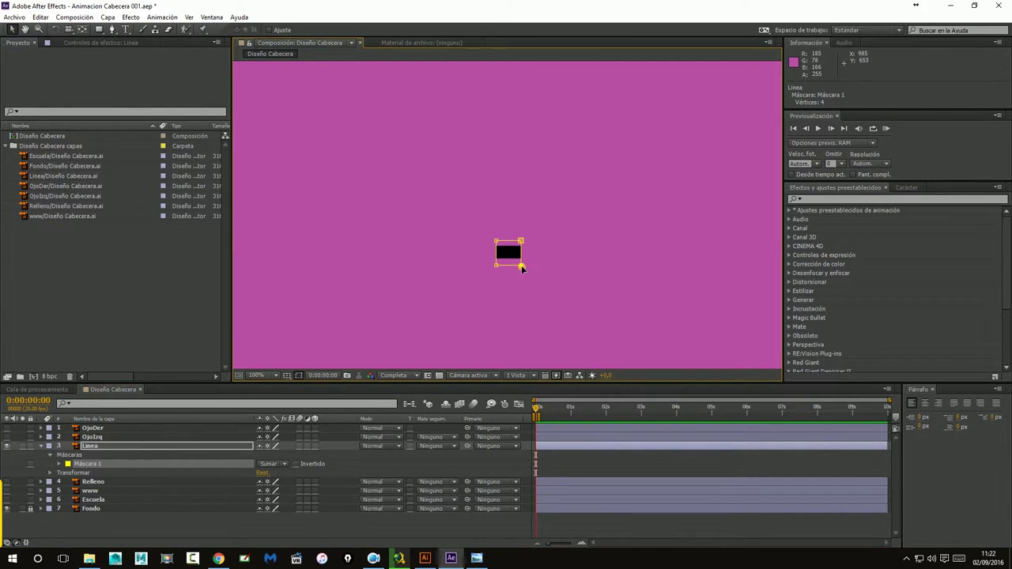
left_click(520, 240, "shift")
key("Left")
key("Left")
key("Left")
key("Left")
key("Left")
key("Left")
key("Left")
left_click(579, 231)
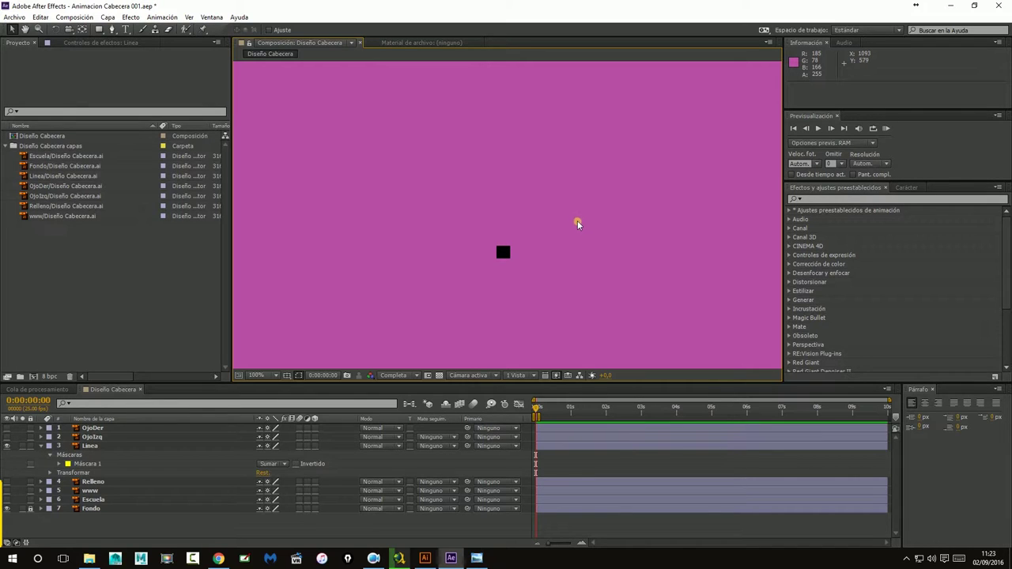
Zoom out and turn on Invertido for the Linea layer's Máscara 1
key("comma")
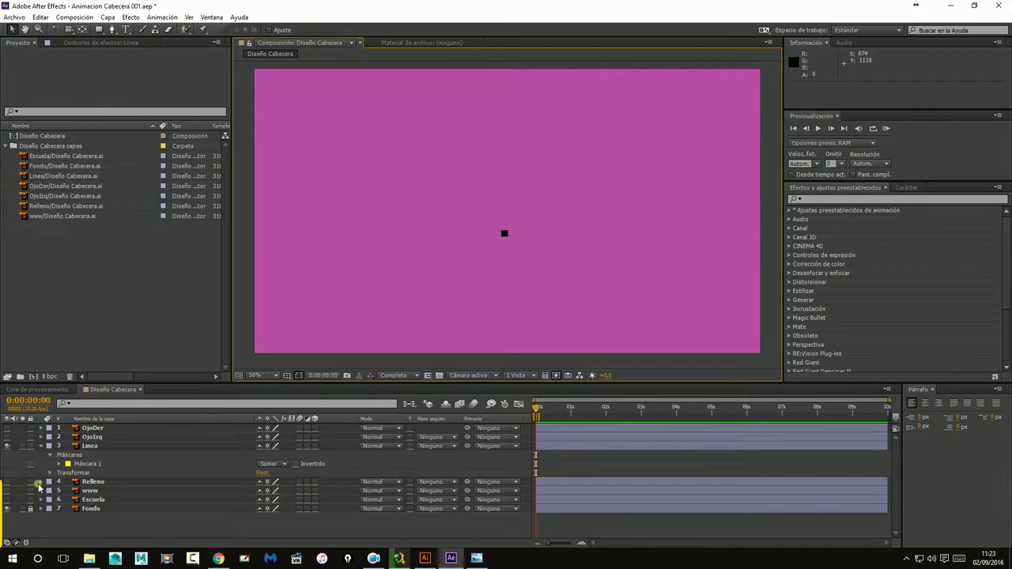
left_click(85, 465)
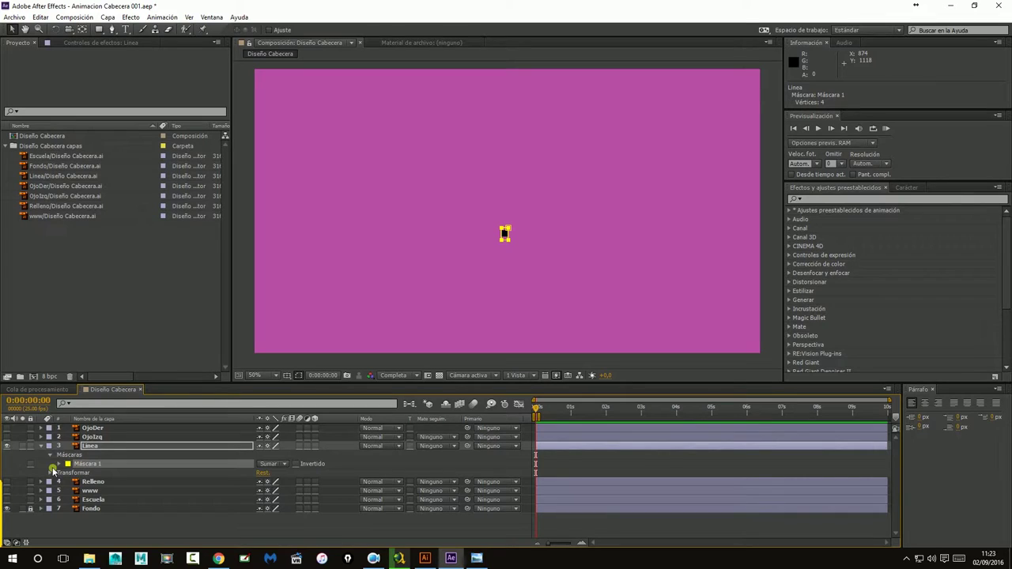
left_click(297, 464)
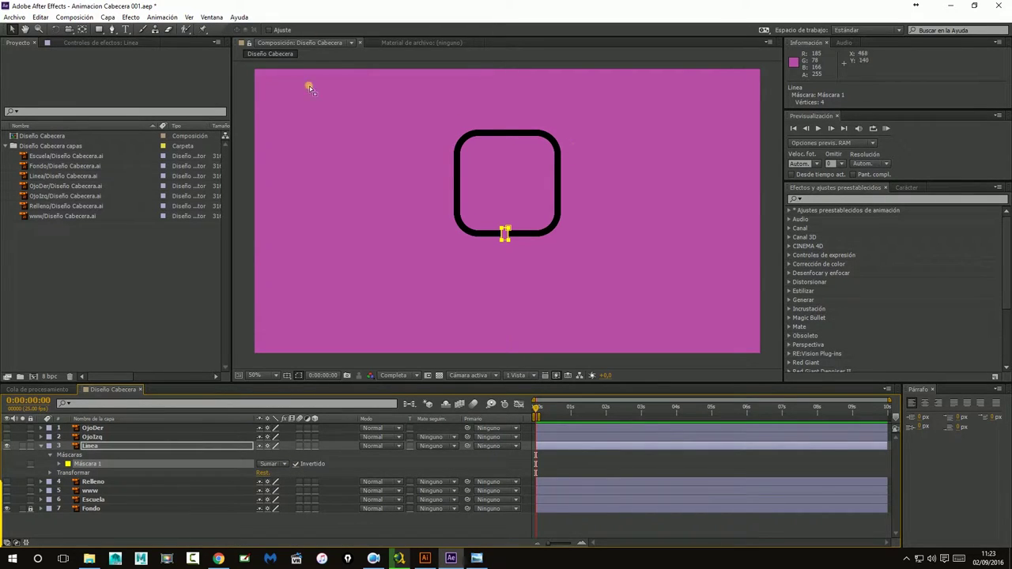
Show rulers and the title/action safe margins over the composition
left_click(190, 18)
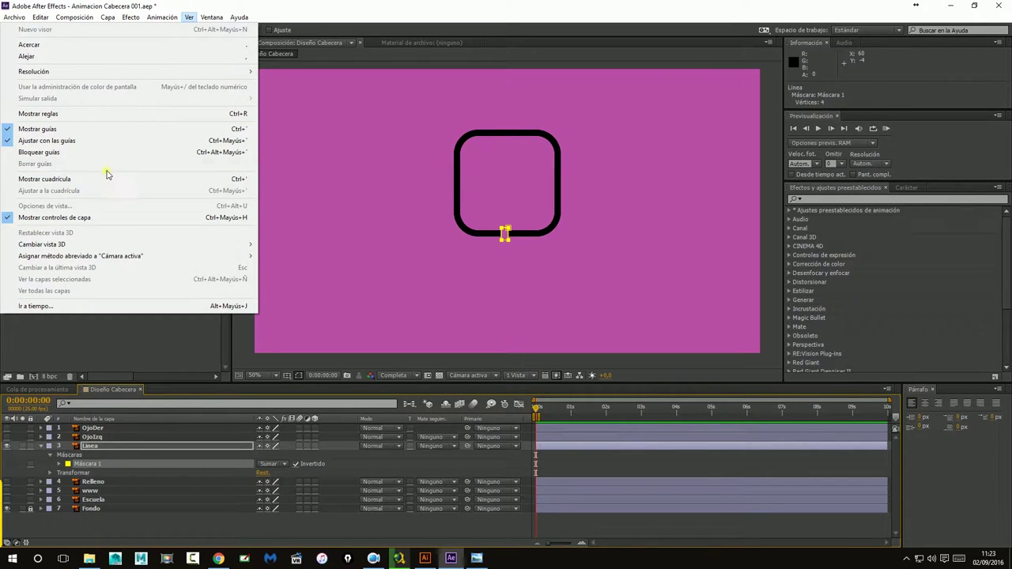
left_click(43, 113)
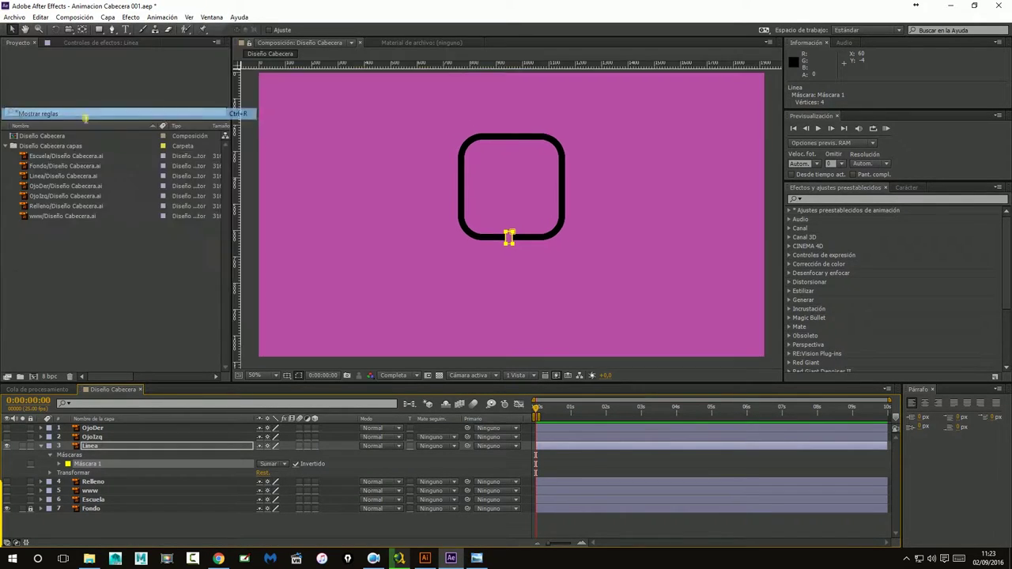
left_click_drag(237, 207, 237, 208)
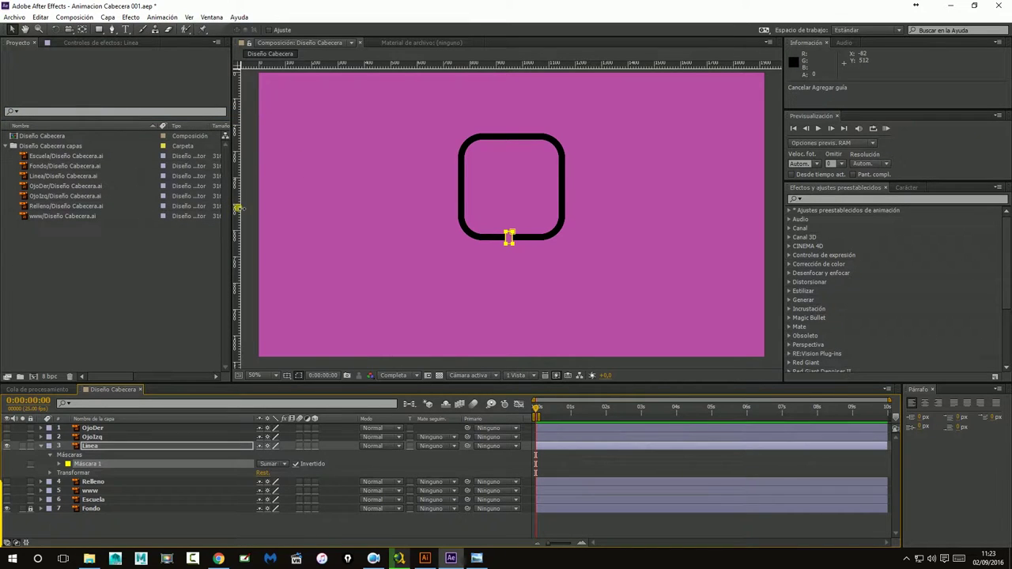
left_click(288, 374)
left_click(300, 387)
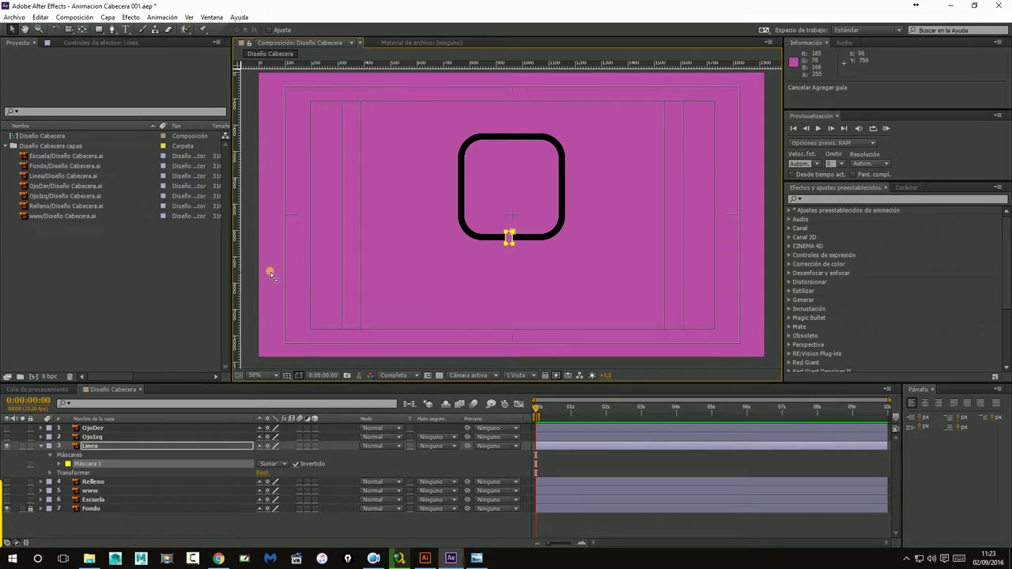
Drag a vertical guide to mid-composition and nudge the mask right at 200% zoom
left_click_drag(228, 283, 513, 290)
key("period")
key("period")
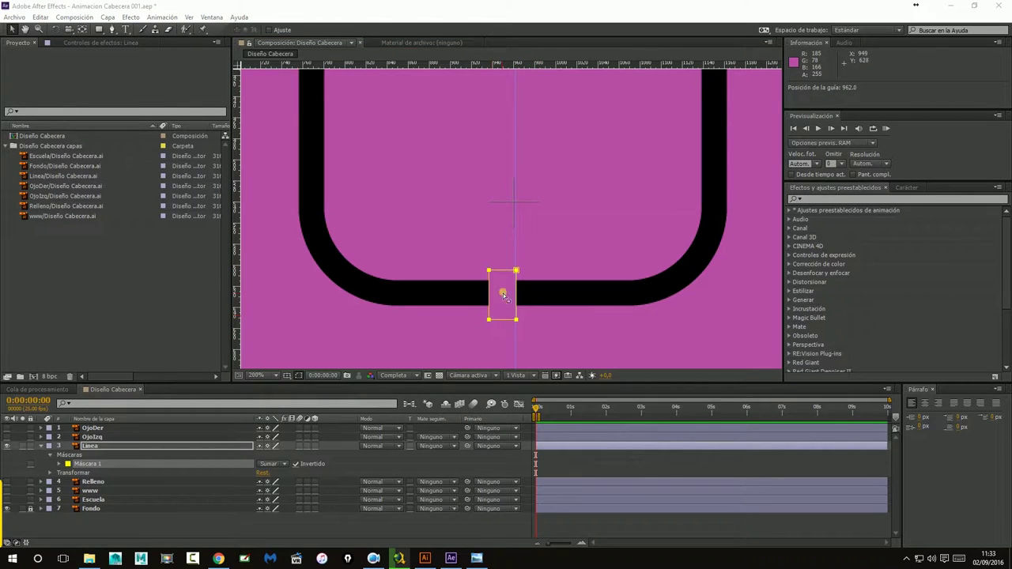
left_click(503, 125)
key("Right")
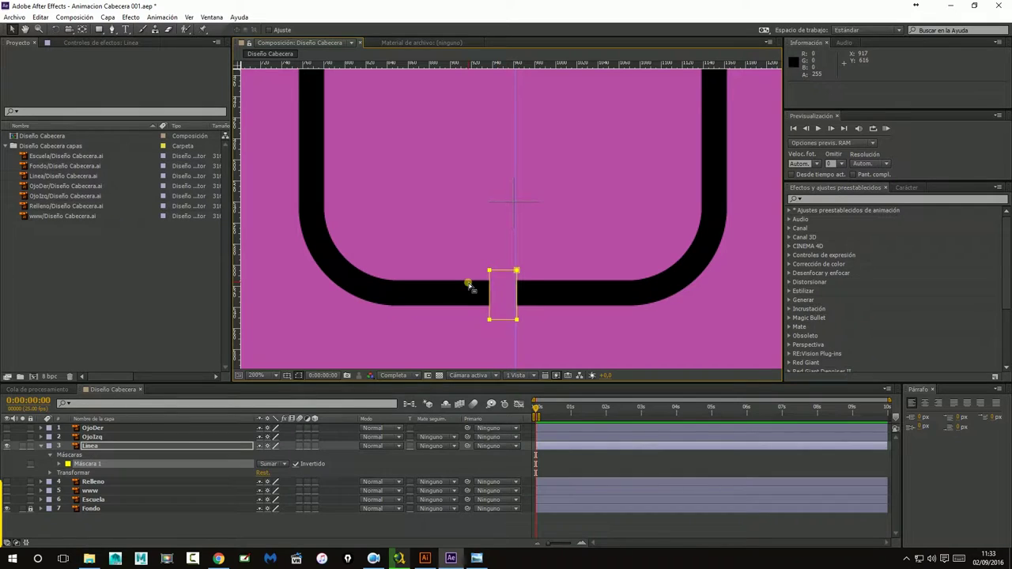
key("Right")
key("Right")
key("Right")
key("Right")
key("Right")
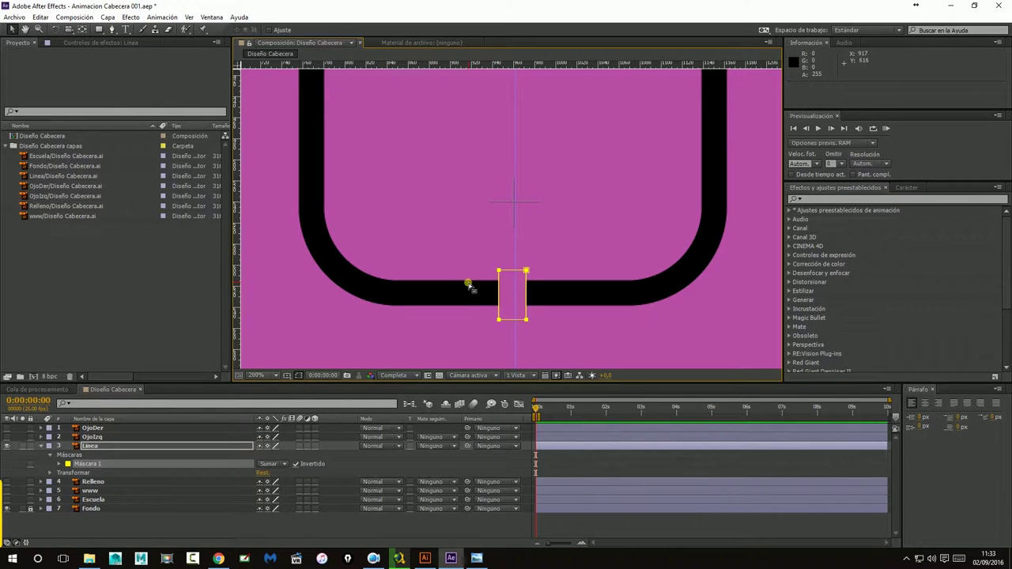
Turn off Máscara 1's inversion so only the small black square shows, nudging it right
left_click(297, 465)
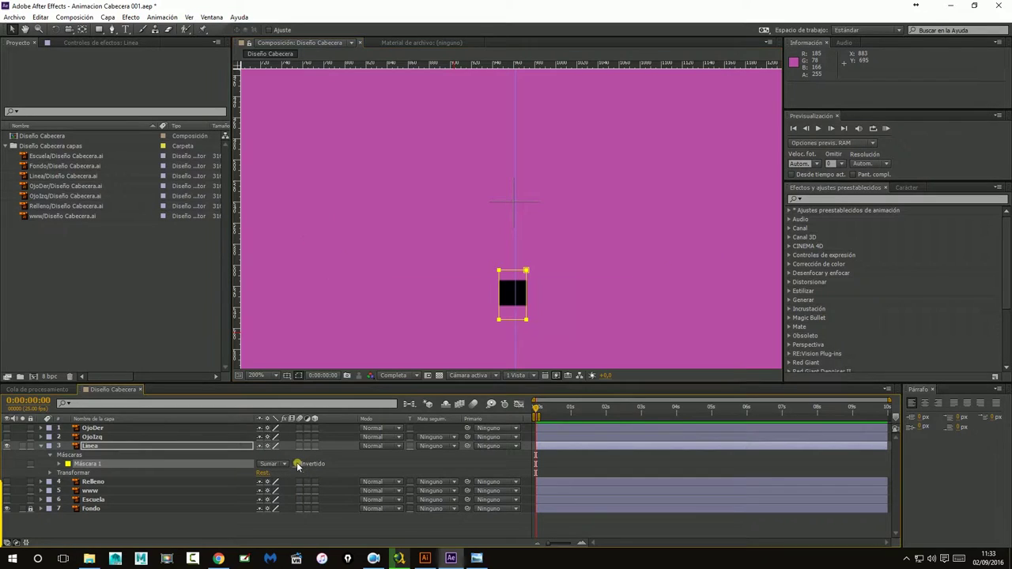
left_click(297, 464)
left_click(296, 464)
key("Right")
key("Right")
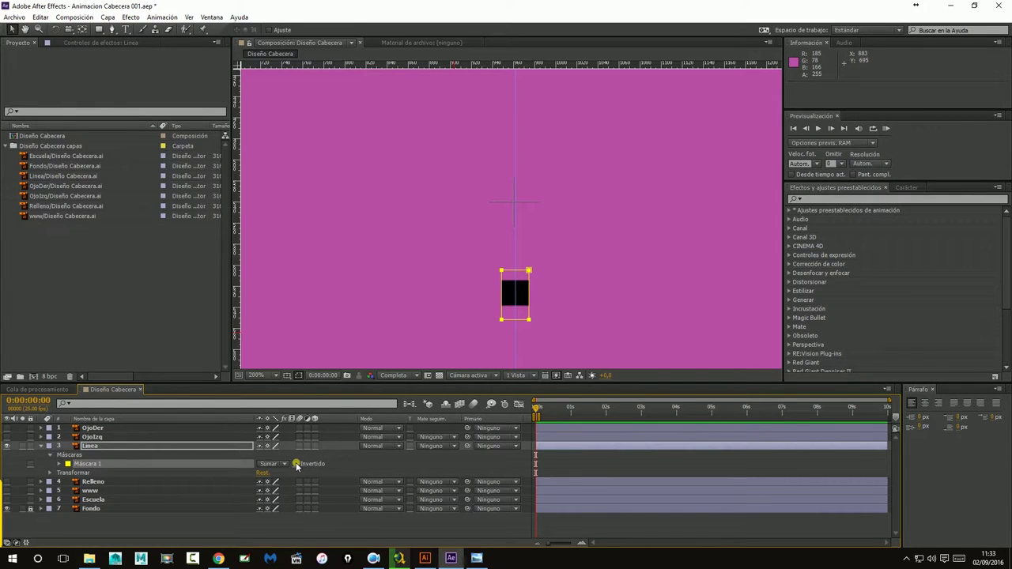
left_click(193, 325)
left_click(188, 524)
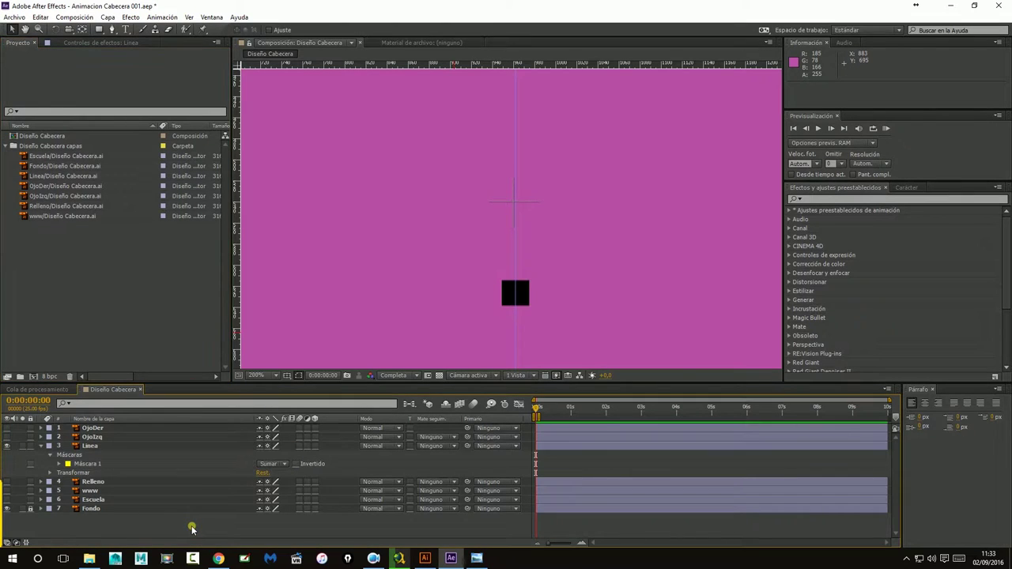
scroll(403, 179, "down", 4)
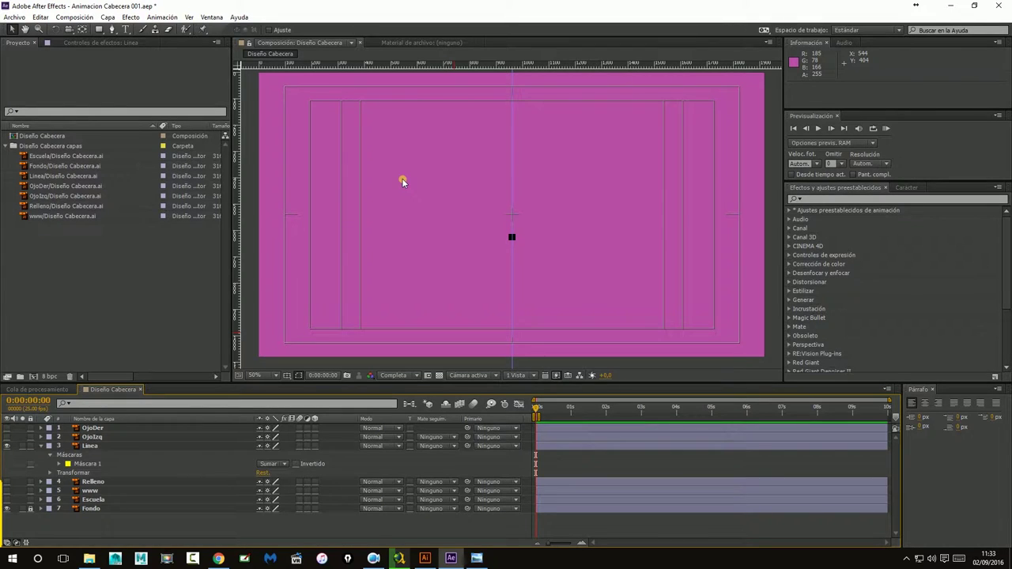
scroll(584, 257, "up", 6)
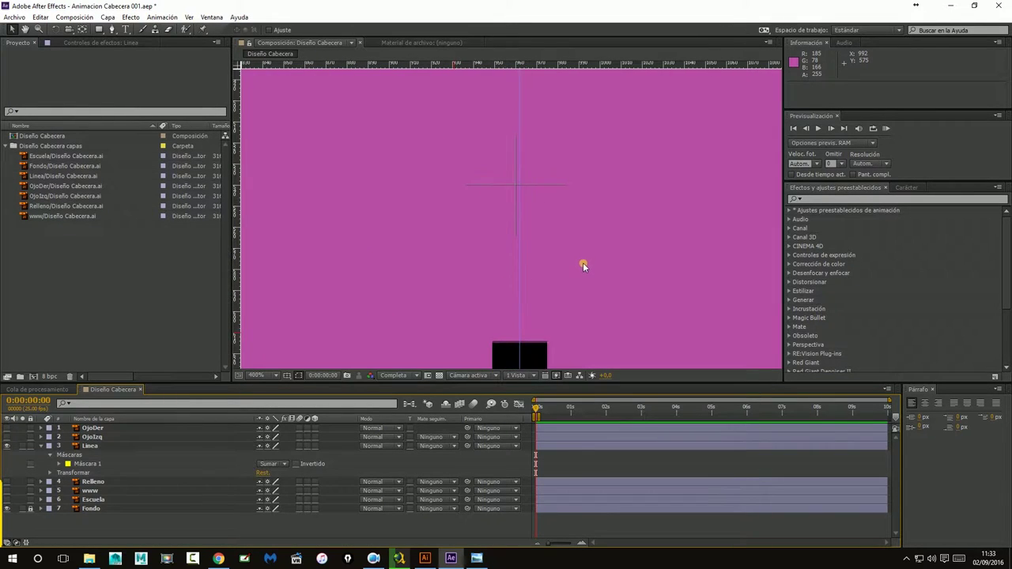
scroll(569, 244, "down", 3)
Pull the mask's right edge in and shift all corners right to centre the square, then zoom out to 100%
left_click(529, 330)
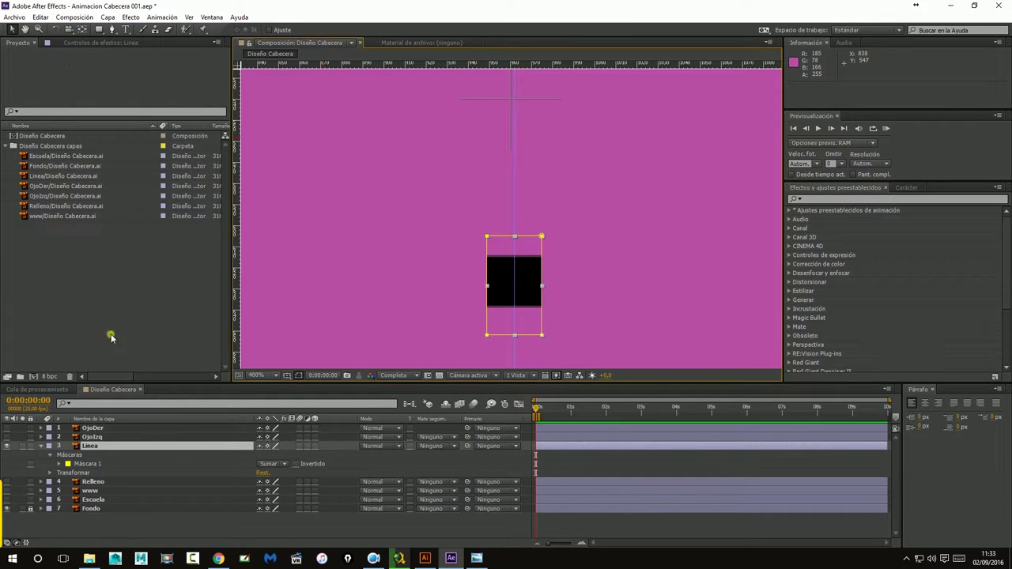
left_click(92, 465)
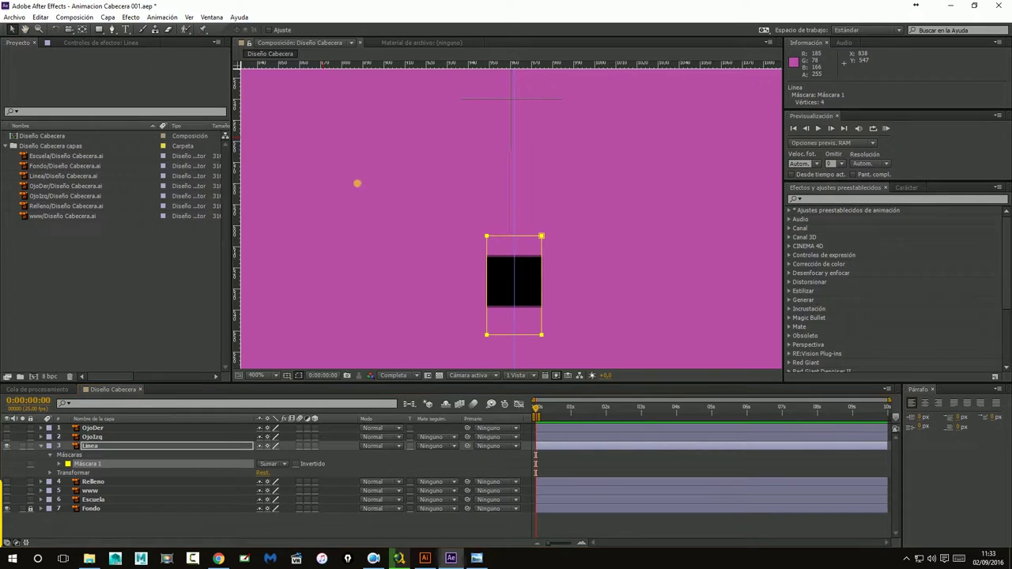
left_click(539, 238)
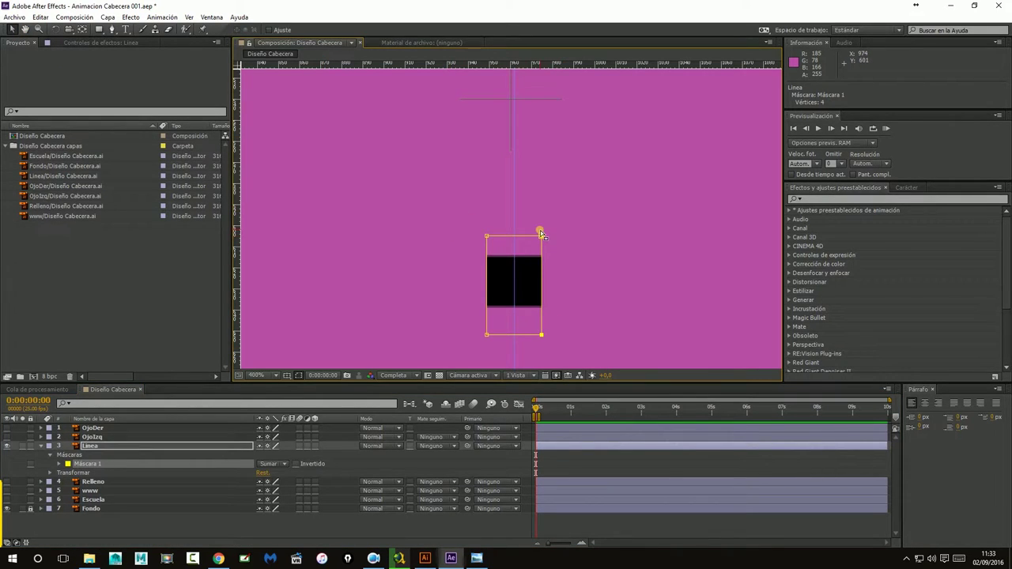
left_click_drag(540, 233, 539, 233)
key("Left")
key("Left")
left_click_drag(444, 204, 573, 341)
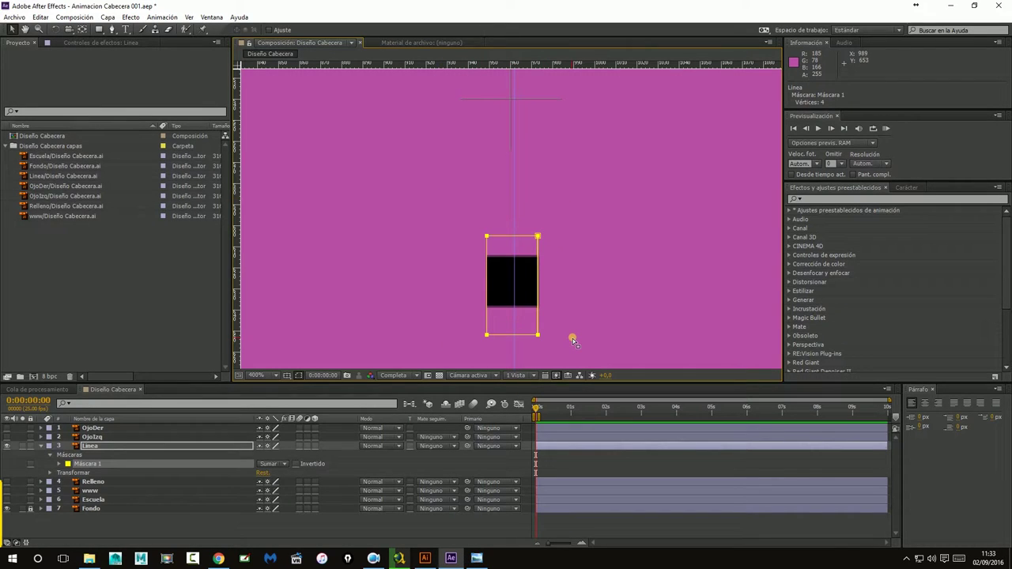
key("Right")
key("Right")
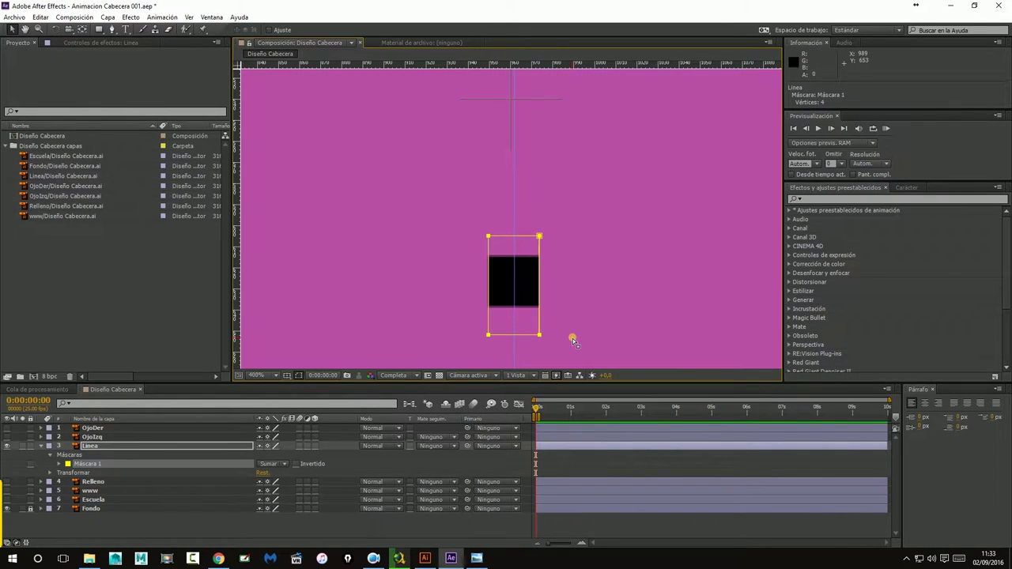
left_click(656, 237)
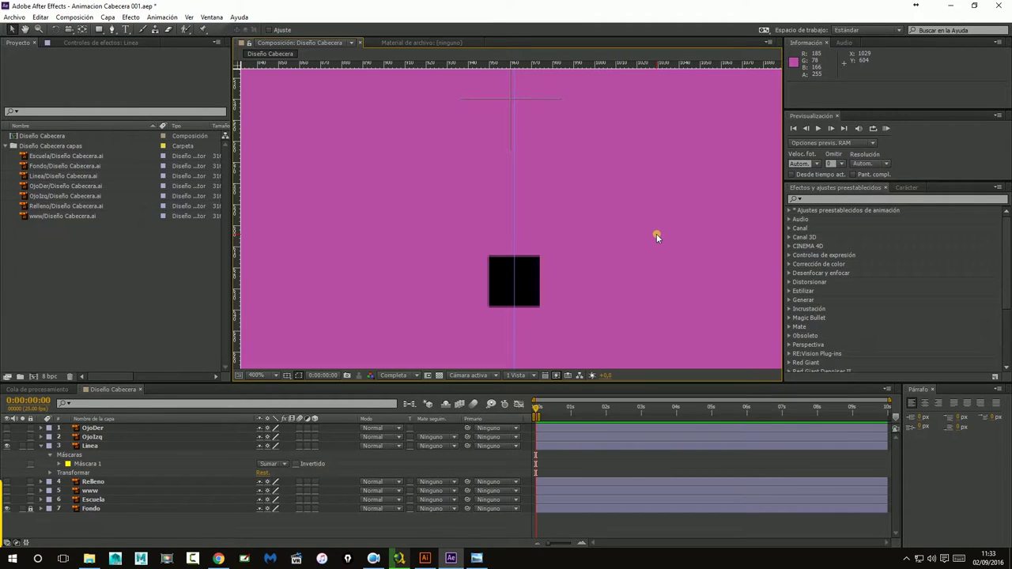
key("comma")
key("comma")
key("comma")
key("comma")
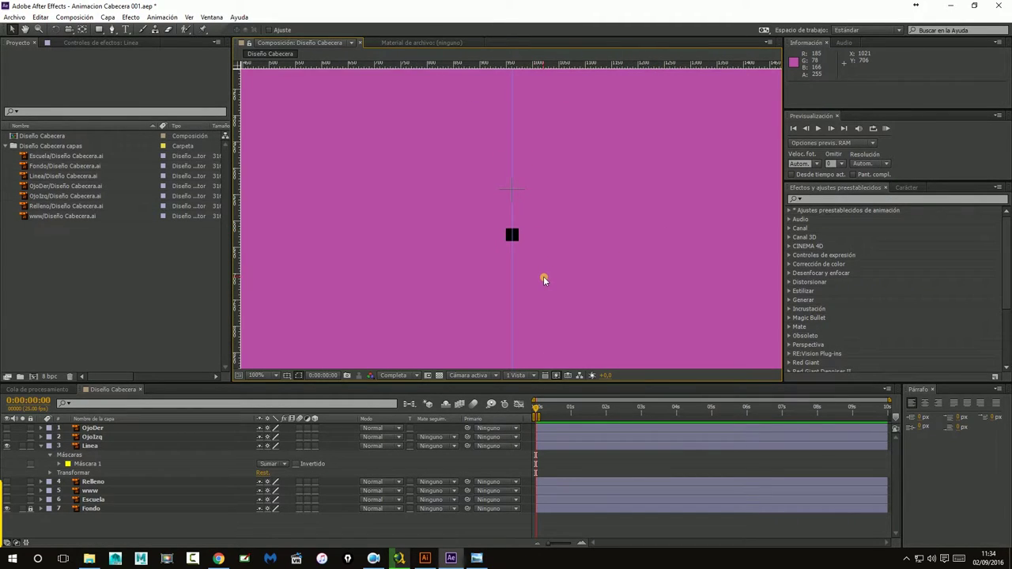
key("comma")
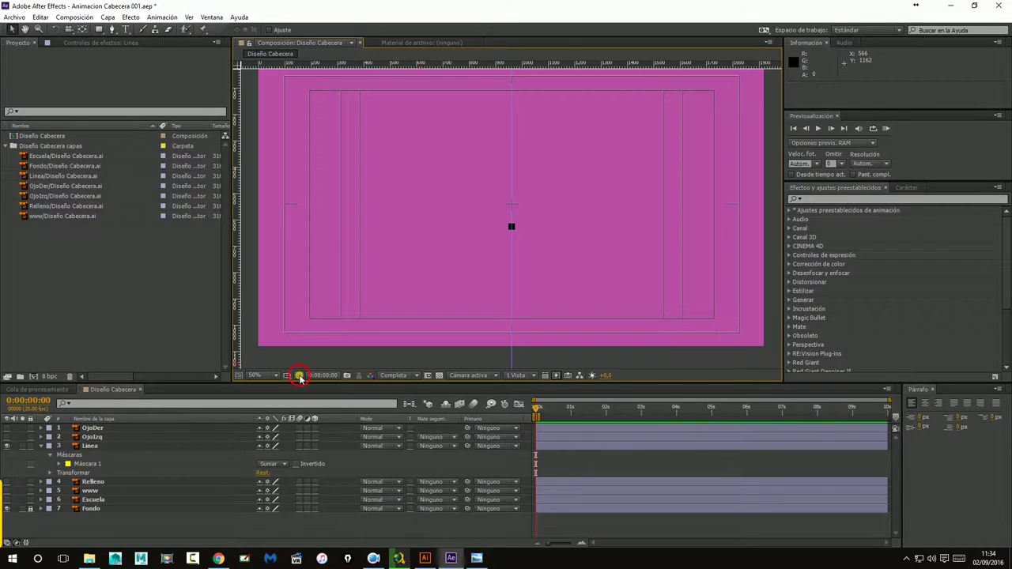
Remove the vertical guide and hide the safe-margin overlays
mouse_move(513, 246)
left_mouse_down()
mouse_move(443, 265)
mouse_move(238, 266)
left_mouse_up()
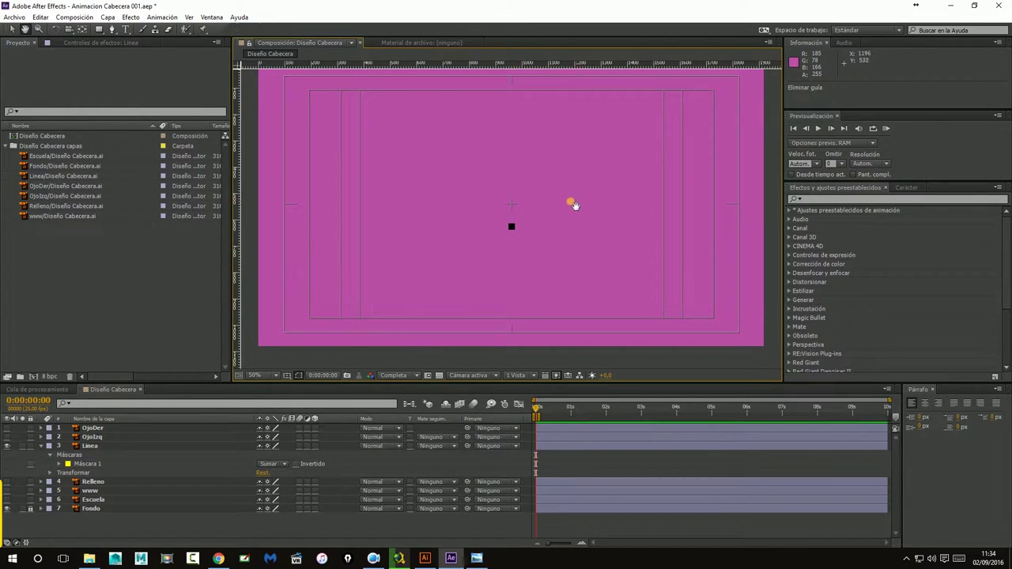
left_click_drag(571, 203, 578, 219)
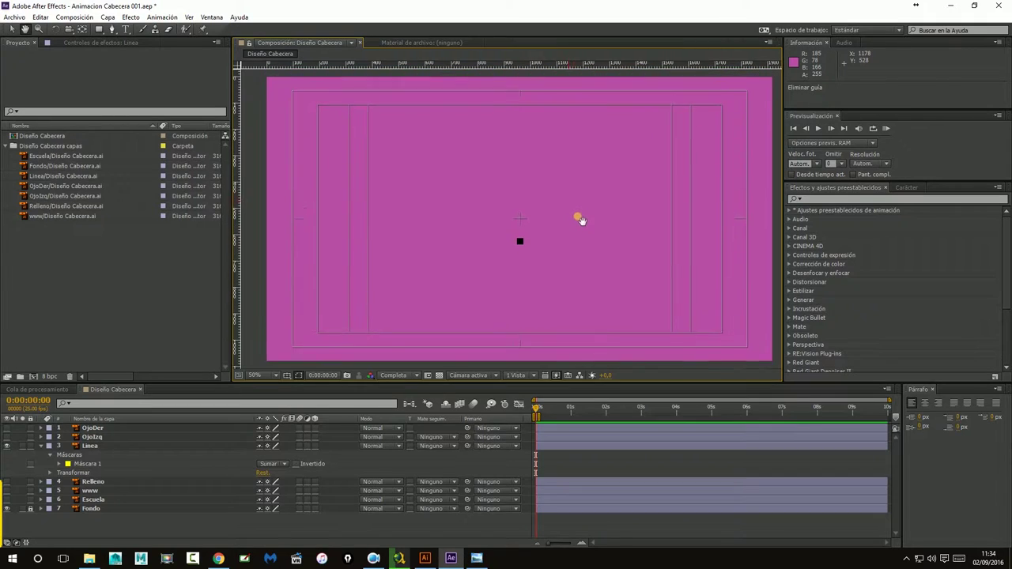
left_click(298, 374)
left_click(316, 388)
left_click_drag(559, 270, 556, 266)
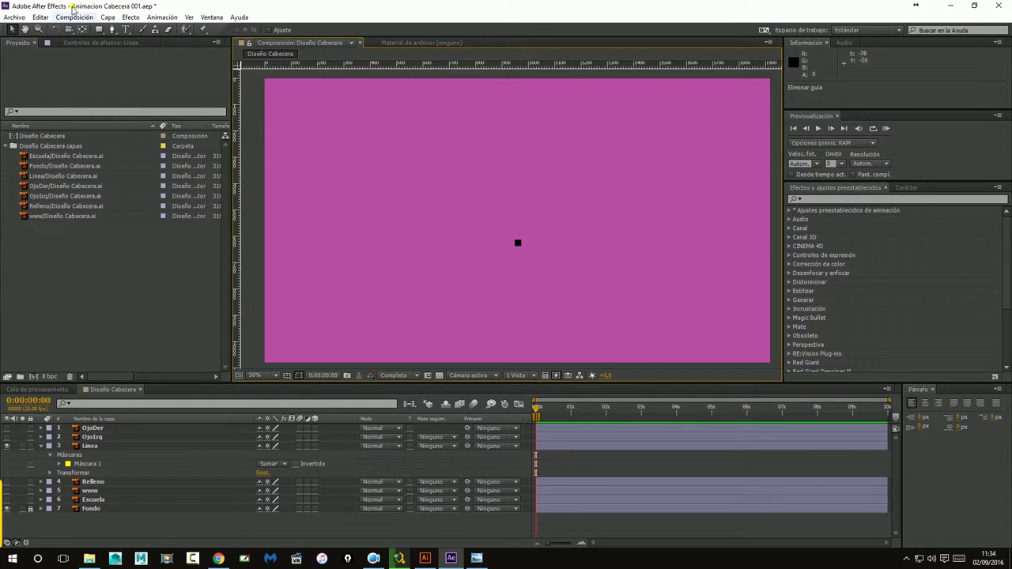
Save the project and stretch the work area to the full 10 seconds
left_click(14, 17)
left_click(29, 103)
left_click_drag(880, 415, 888, 415)
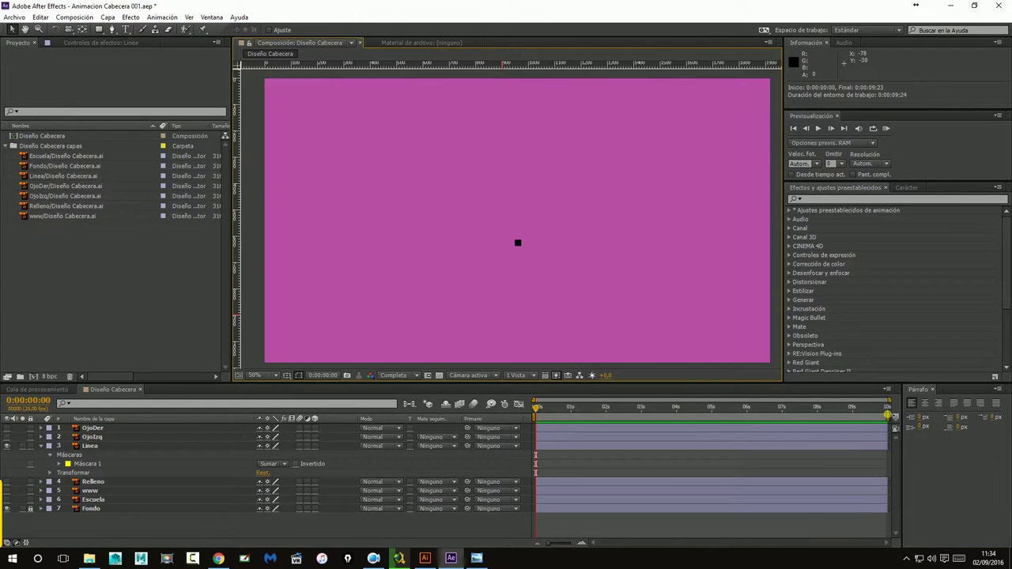
left_click(887, 415)
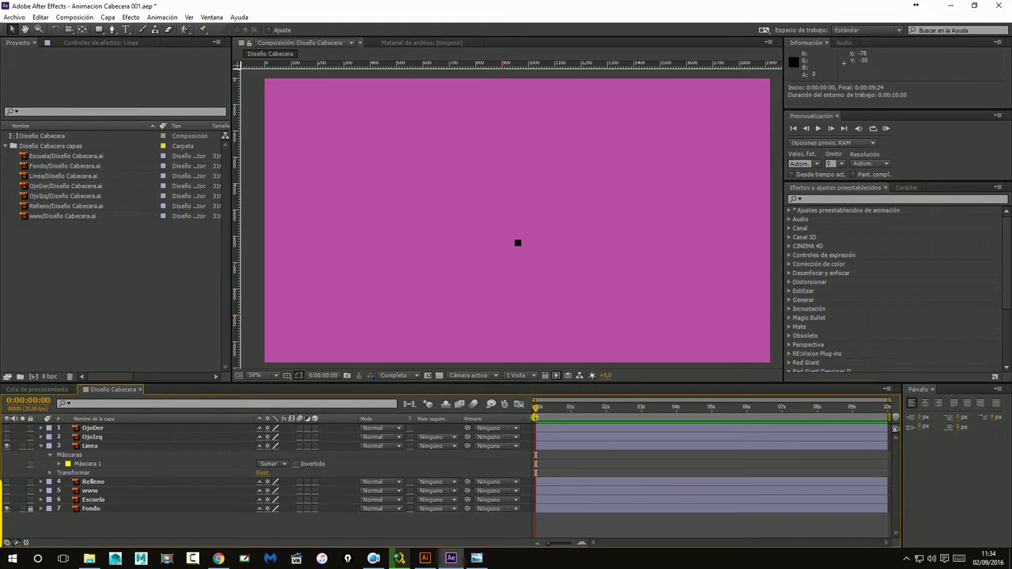
left_click_drag(888, 419, 885, 423)
left_click(75, 17)
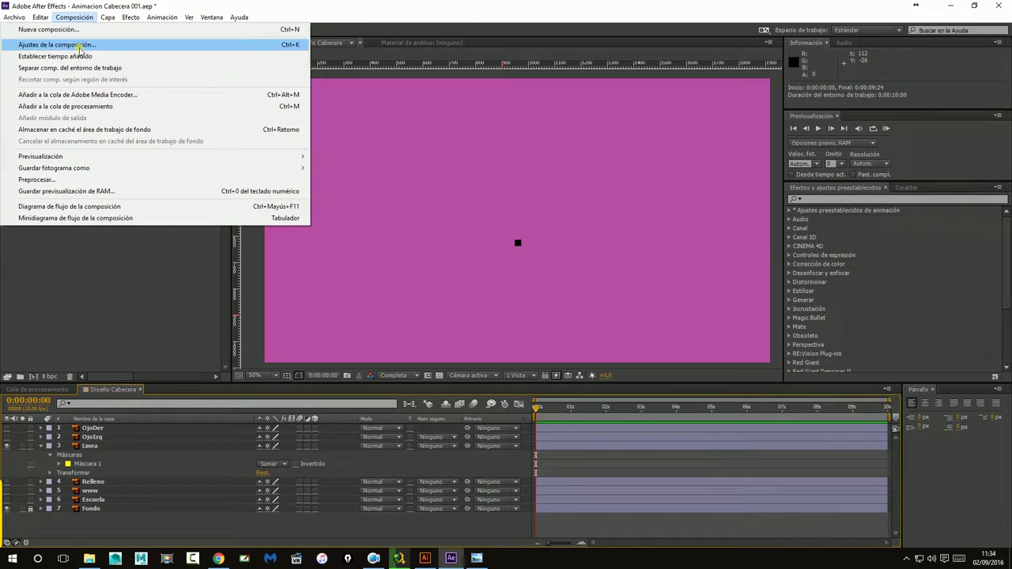
left_click(79, 45)
left_click(650, 322)
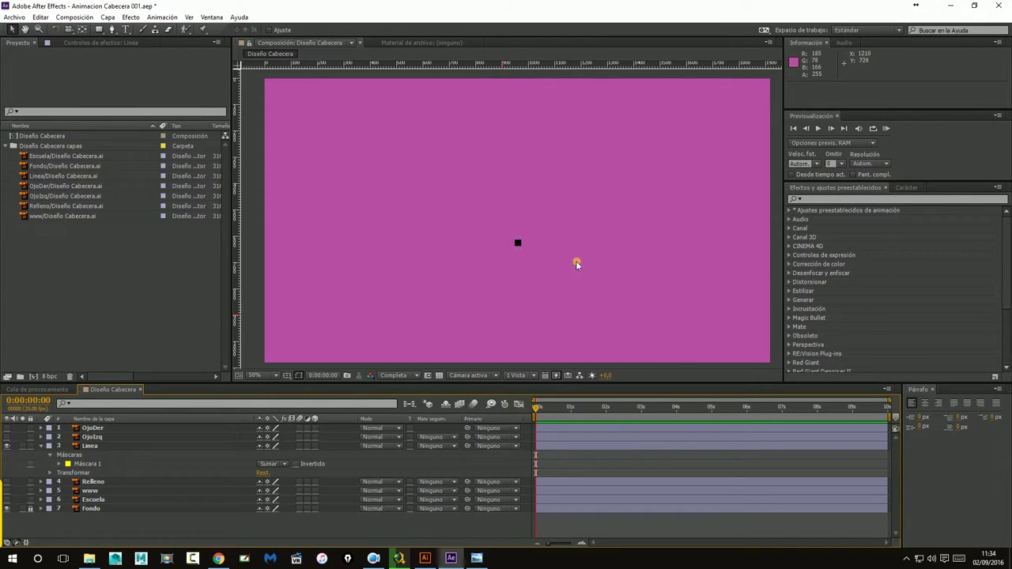
left_click(518, 244)
Twirl open the Linea layer's Transformar group to show anchor point, position, scale, rotation and opacity
left_click(228, 532)
left_click(87, 445)
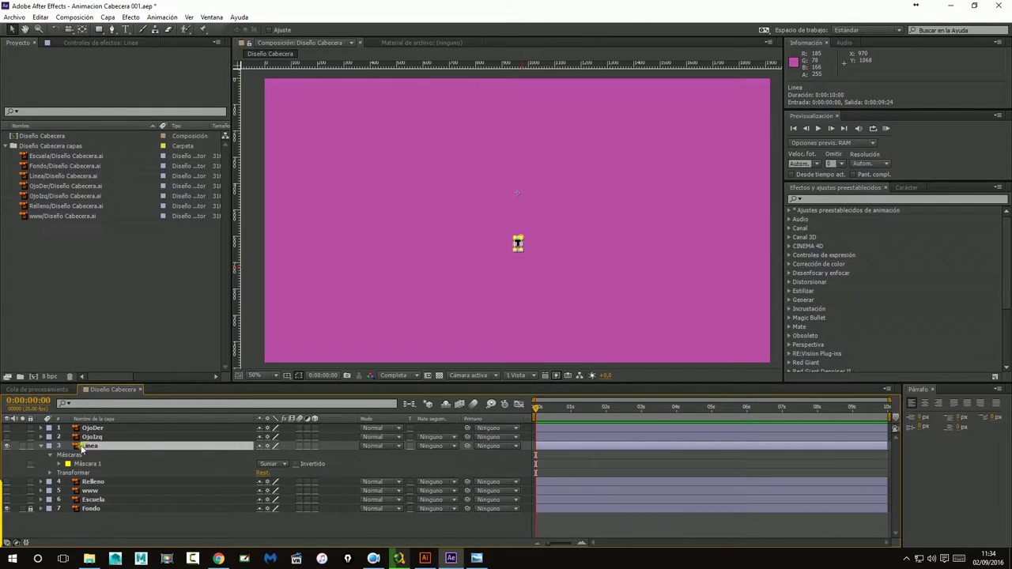
left_click(42, 445)
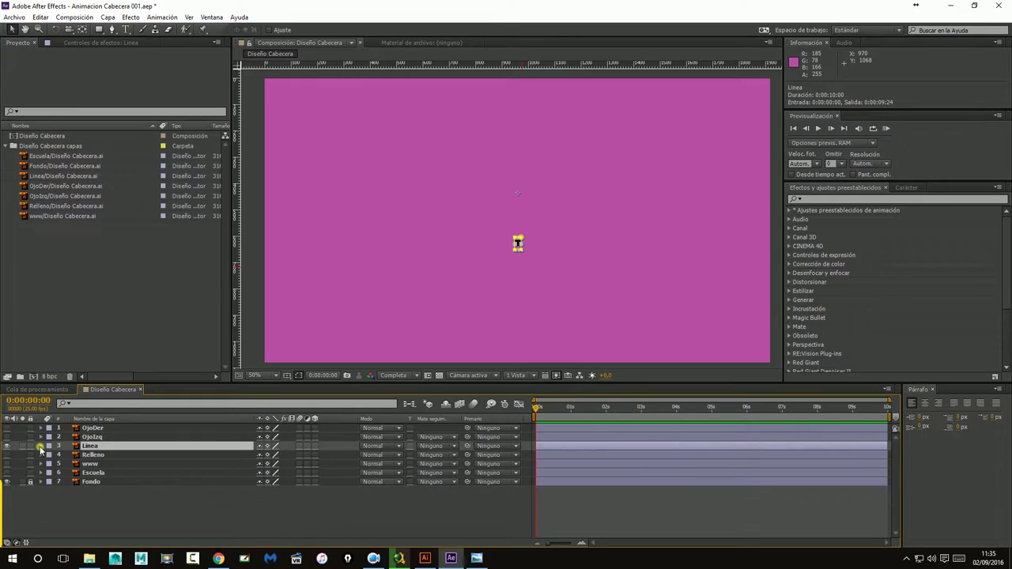
left_click(42, 446)
left_click(91, 446)
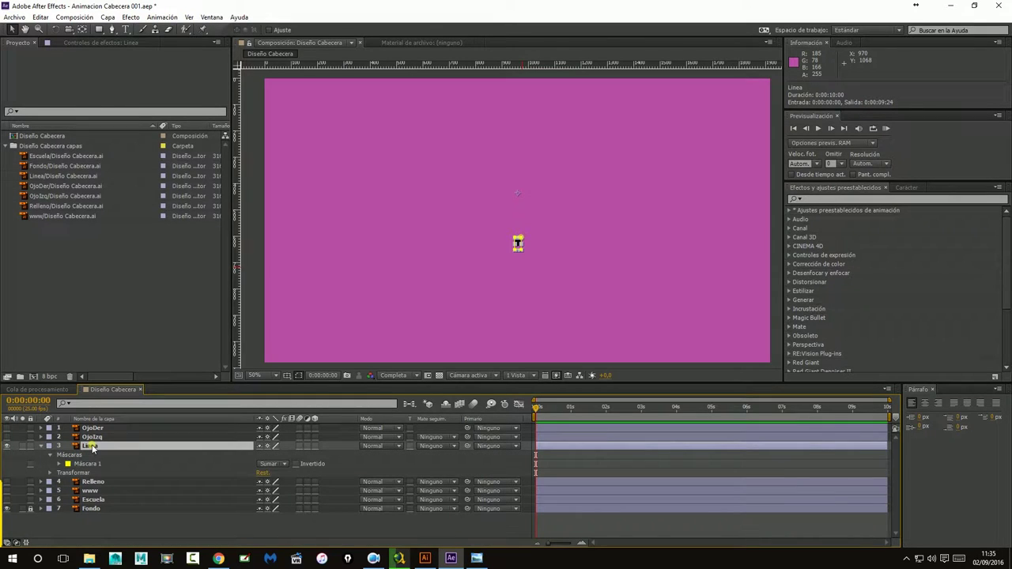
left_click(84, 447)
left_click(47, 474)
left_click(49, 473)
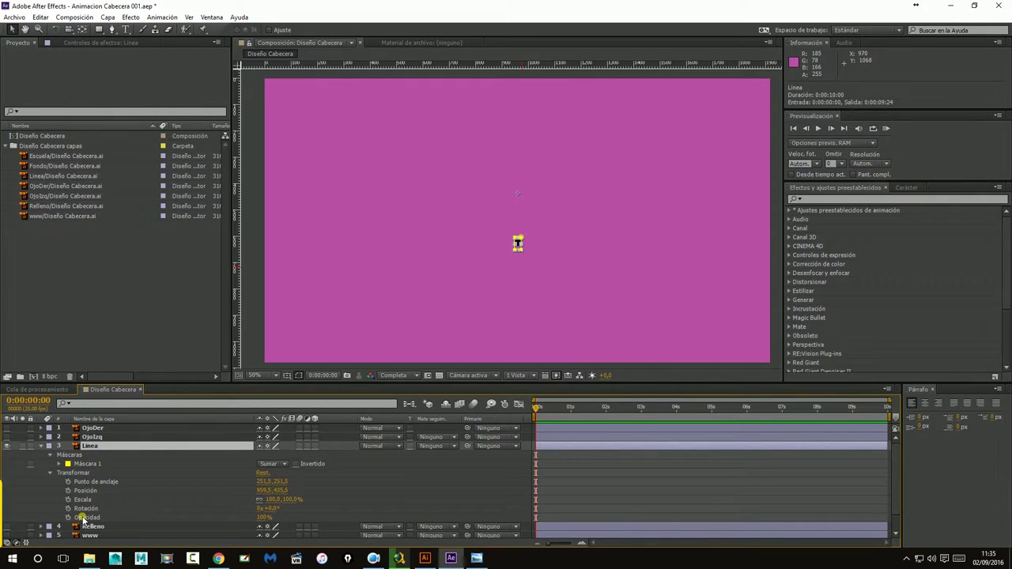
Keyframe Linea's Opacidad at 0% at 0:00:00:00, then put the playhead on frame 5
left_click(83, 518)
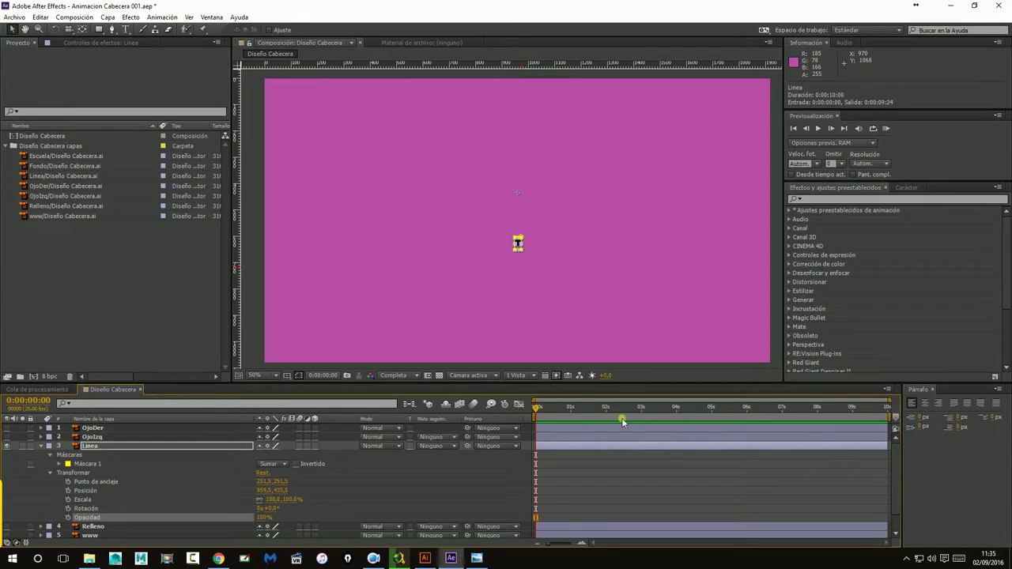
left_click_drag(543, 409, 526, 421)
left_click(69, 518)
left_click_drag(560, 383, 560, 327)
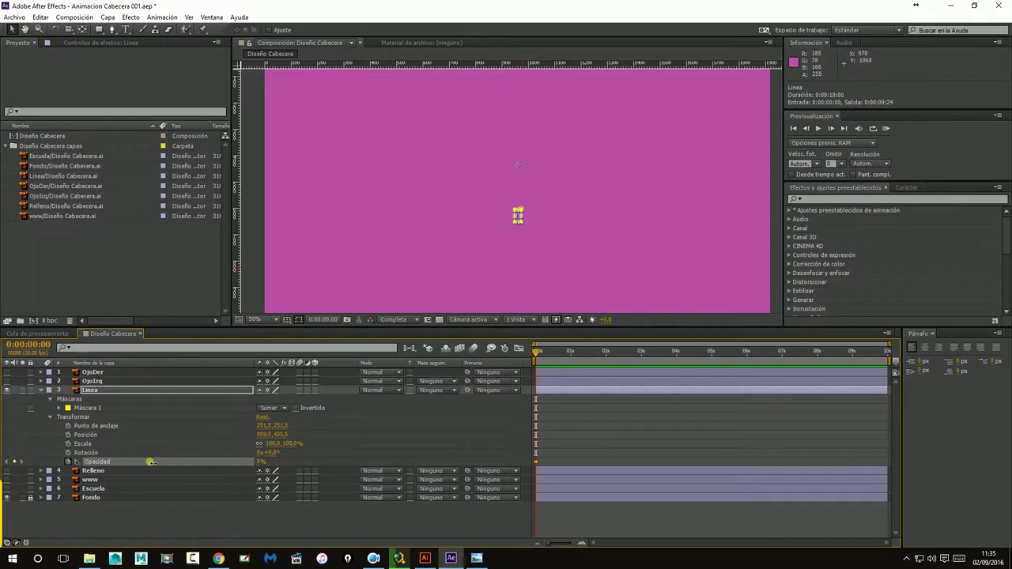
left_click(232, 522)
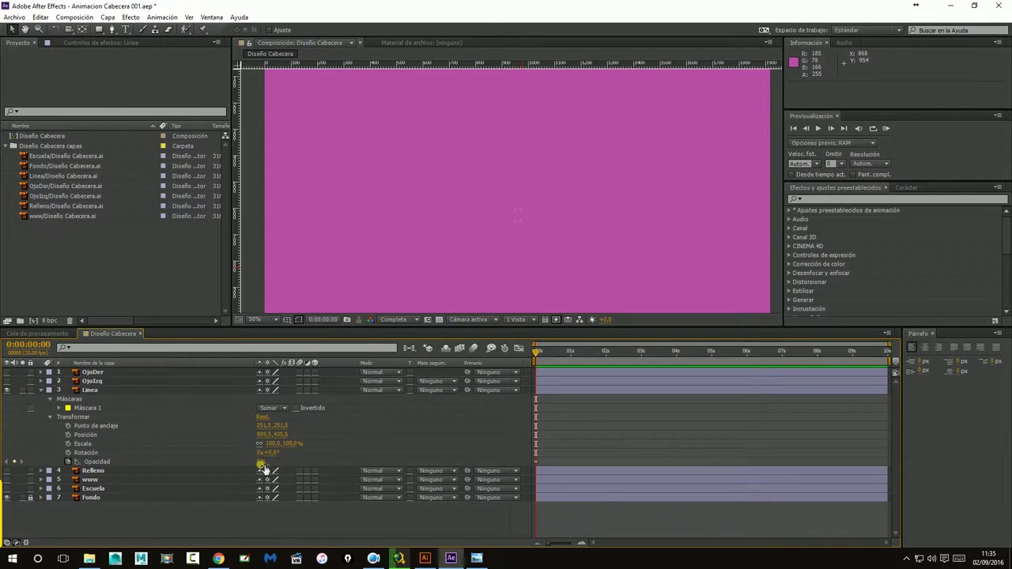
left_click_drag(536, 353, 542, 355)
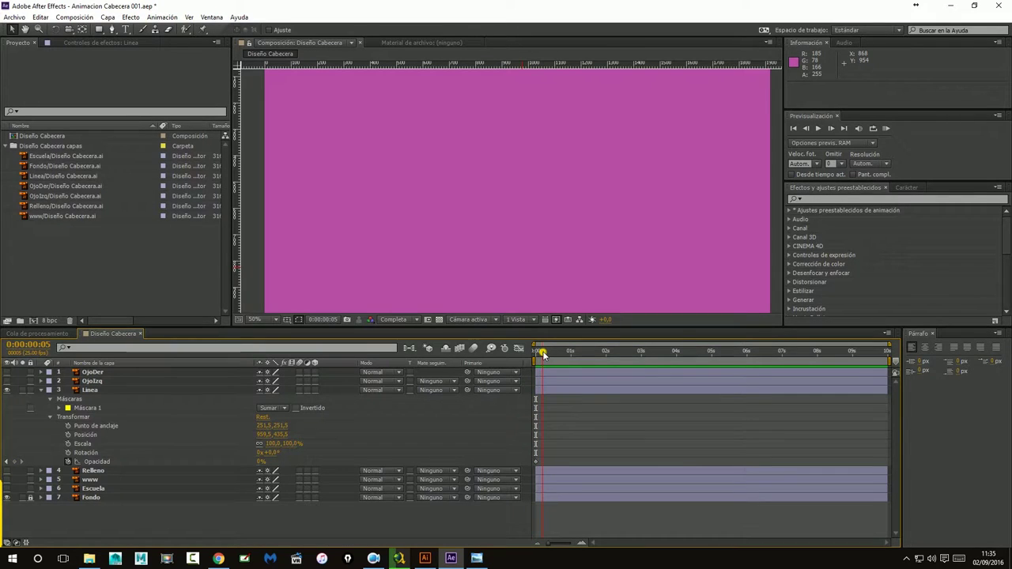
left_click_drag(575, 542, 606, 542)
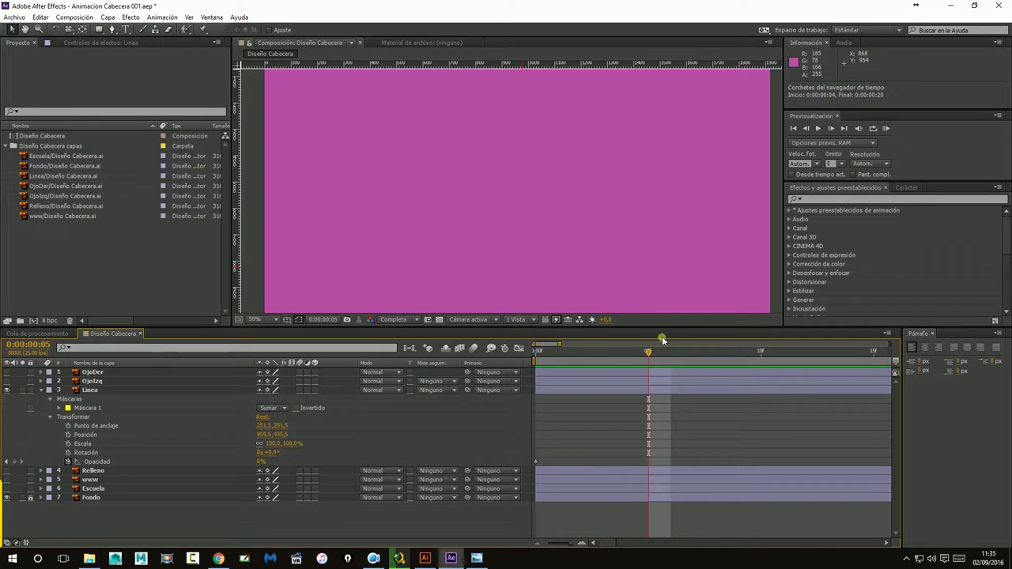
Keyframe Linea's opacity at 100% on frame 5 and 0% on frame 10
left_click_drag(648, 353, 611, 357)
left_click(648, 357)
left_click_drag(258, 461, 385, 457)
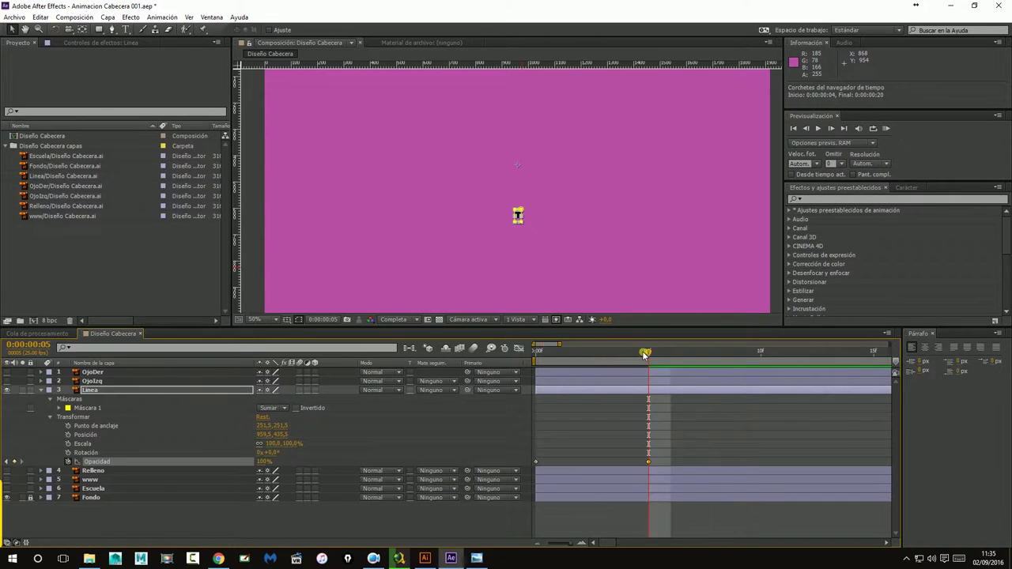
left_click_drag(645, 354, 756, 353)
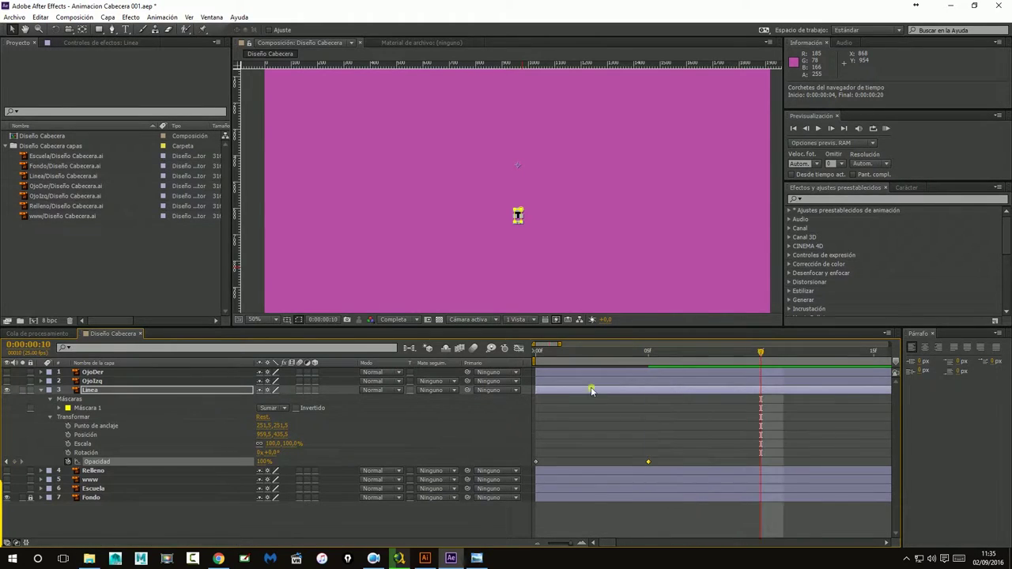
left_click_drag(255, 461, 184, 463)
left_click_drag(611, 544, 621, 545)
Add opacity keyframes of 100% at frame 15, 0% at frame 20 and 100% at 0:00:01:00
left_click(796, 352)
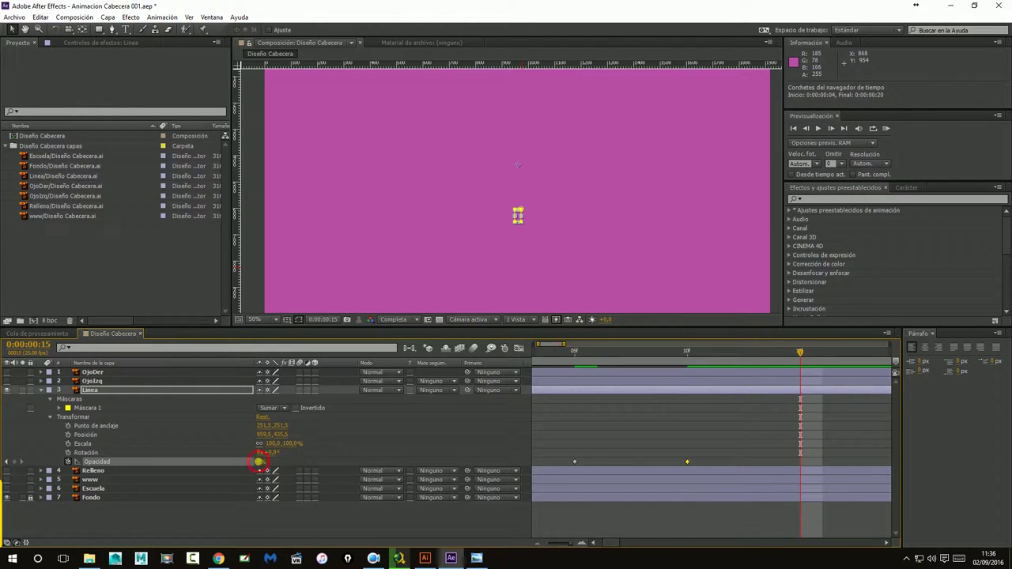
left_click_drag(264, 462, 428, 461)
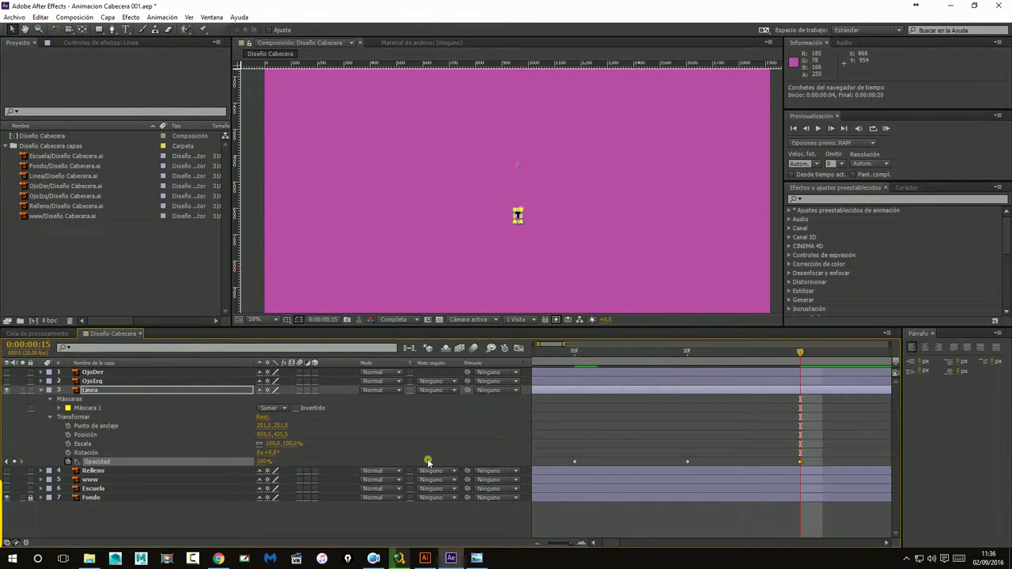
left_click_drag(611, 545, 624, 545)
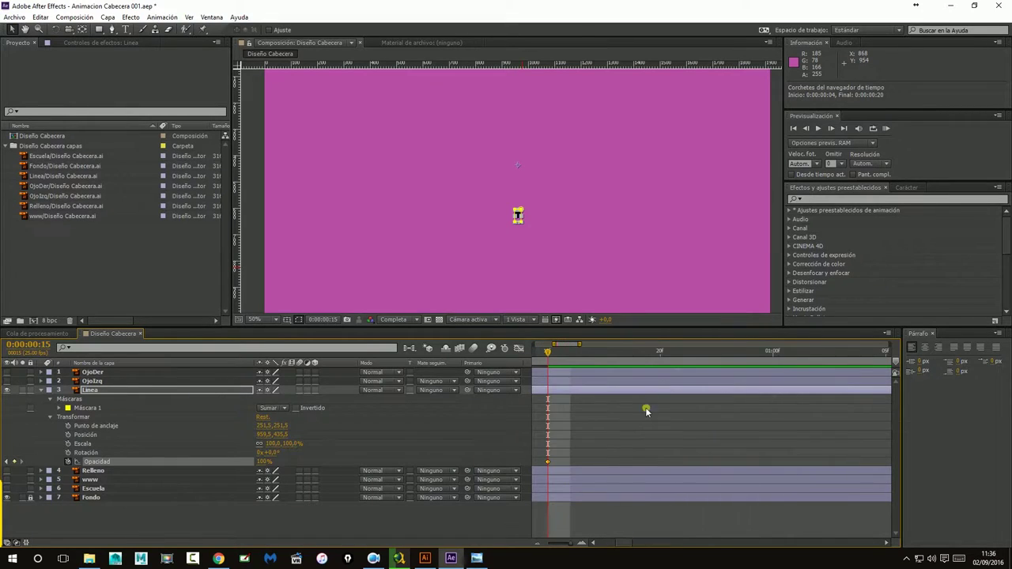
left_click_drag(644, 356, 659, 352)
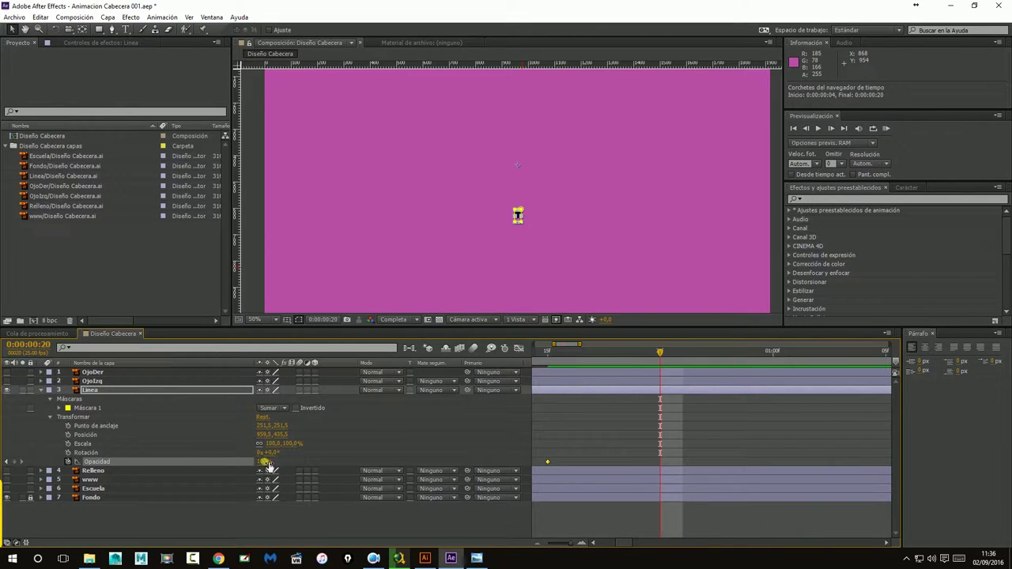
left_click_drag(264, 462, 133, 469)
left_click_drag(757, 353, 773, 350)
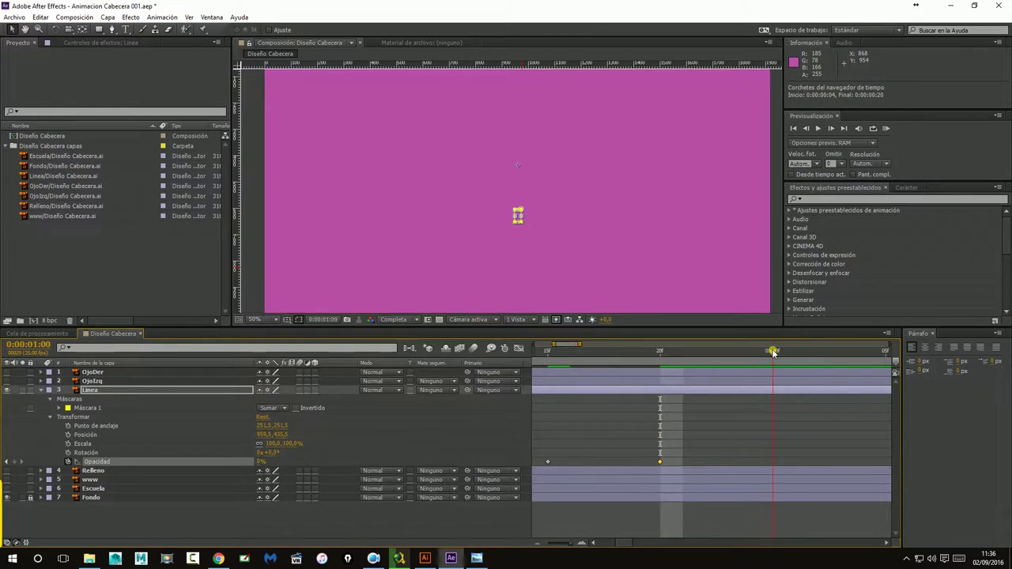
left_click_drag(261, 462, 510, 457)
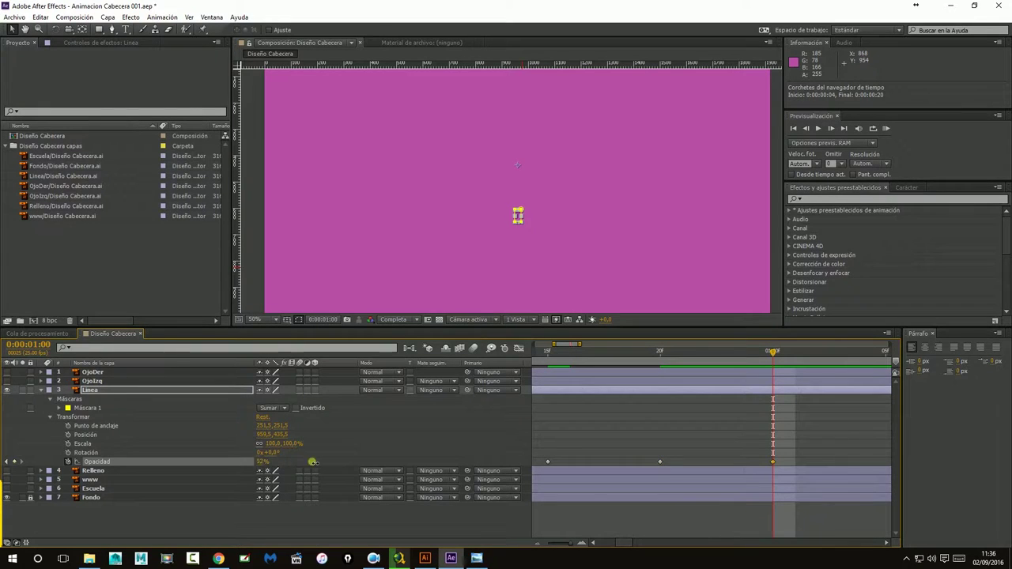
left_click(483, 534)
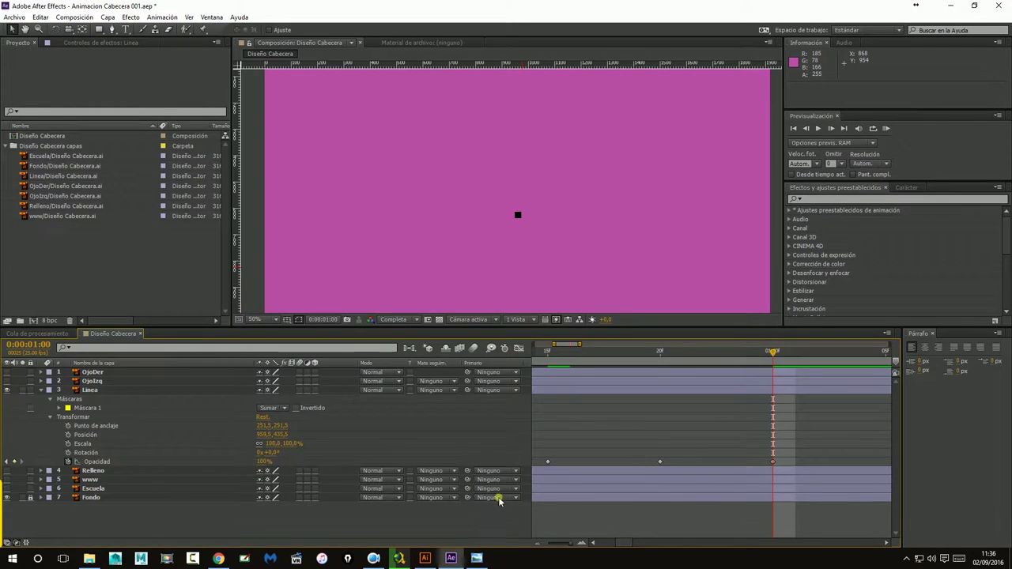
Play Diseño Cabecera from the first frame to watch the square blink, then stop playback
left_click(793, 128)
scroll(596, 243, "down", 2)
scroll(596, 243, "up", 2)
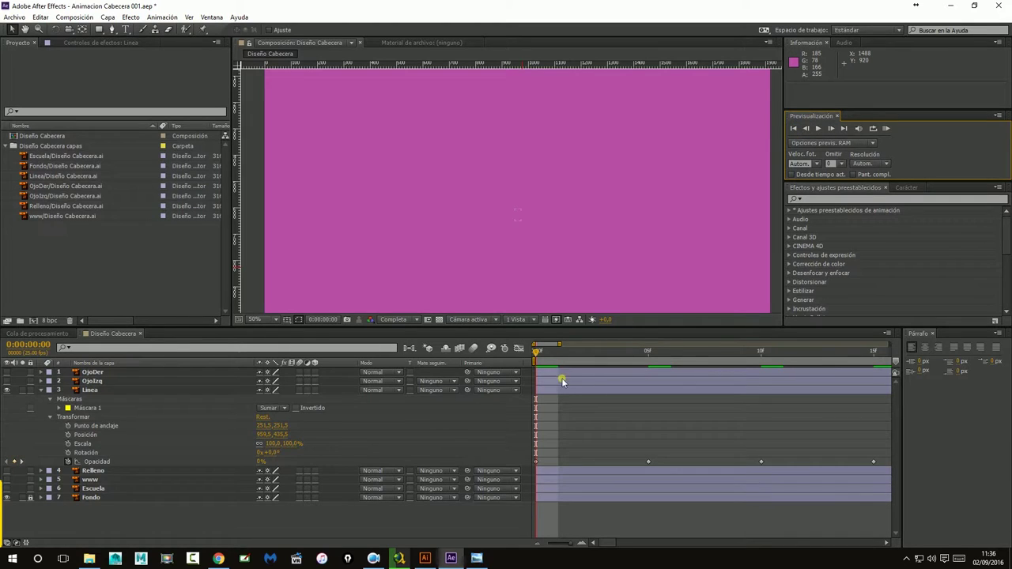
left_click(818, 128)
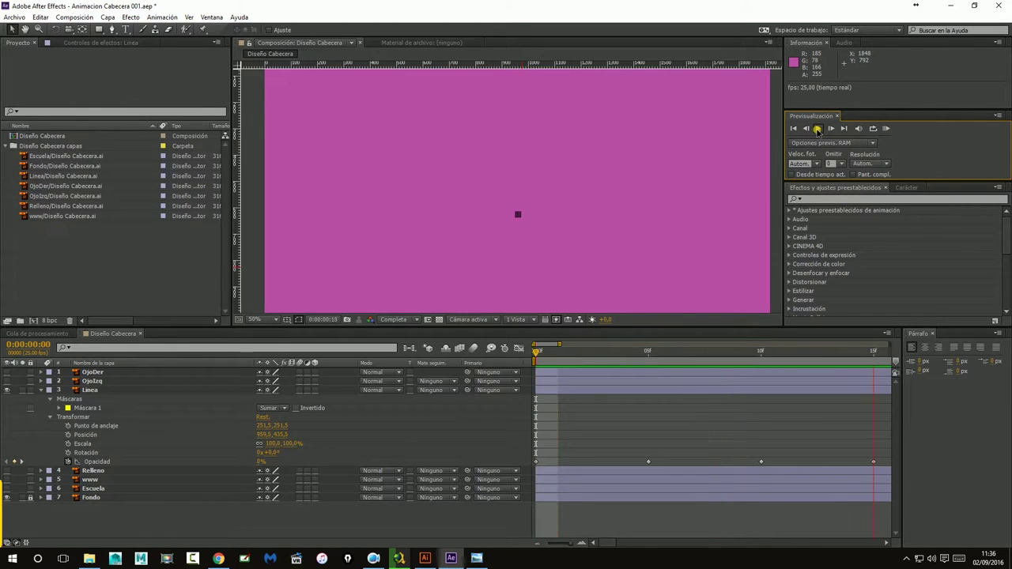
left_click(817, 128)
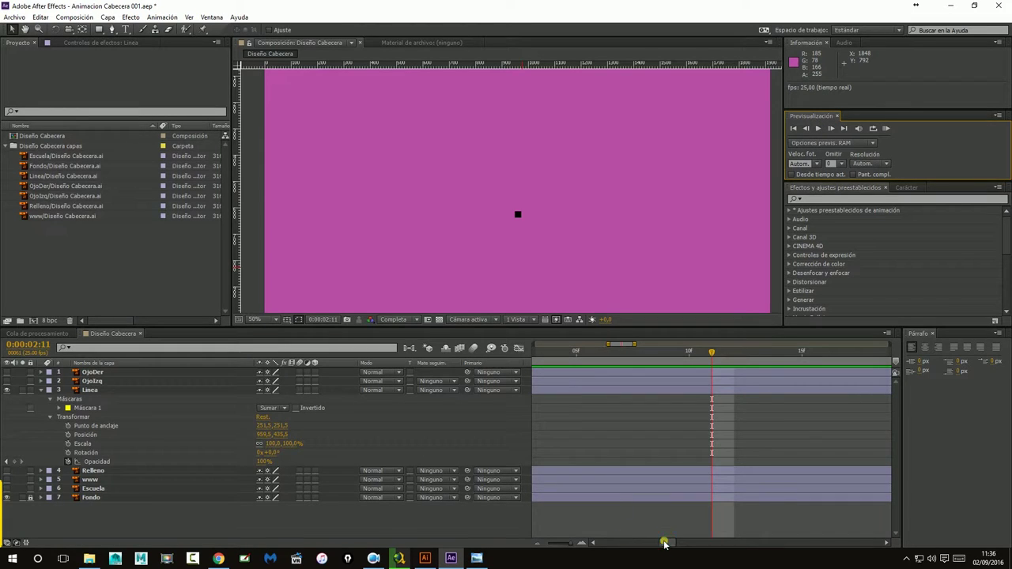
Select the later Opacidad keyframes, shift them in time and change their interpolation with F9
left_click_drag(659, 542, 536, 547)
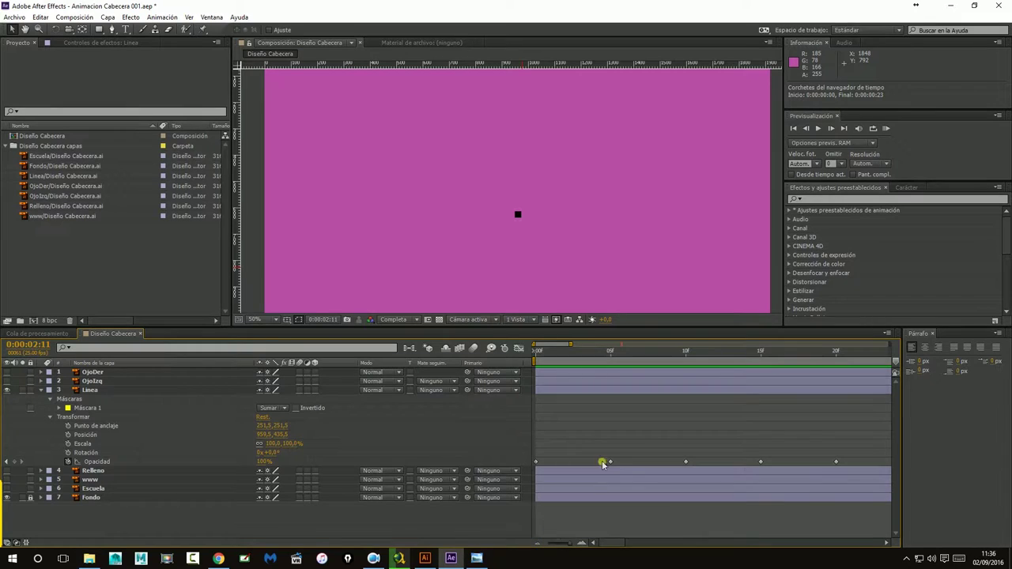
left_click_drag(602, 447, 866, 465)
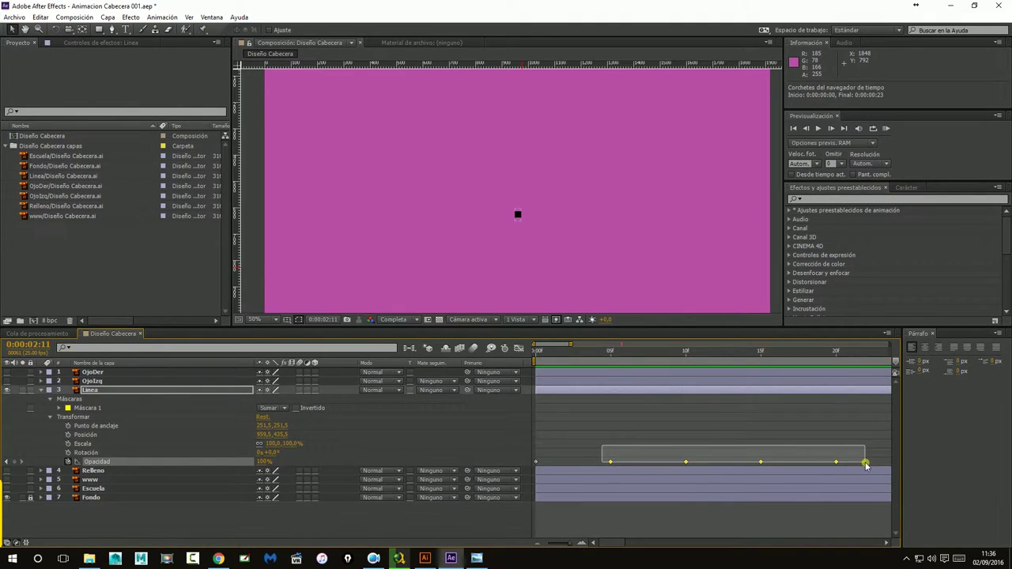
left_click_drag(846, 437, 525, 467)
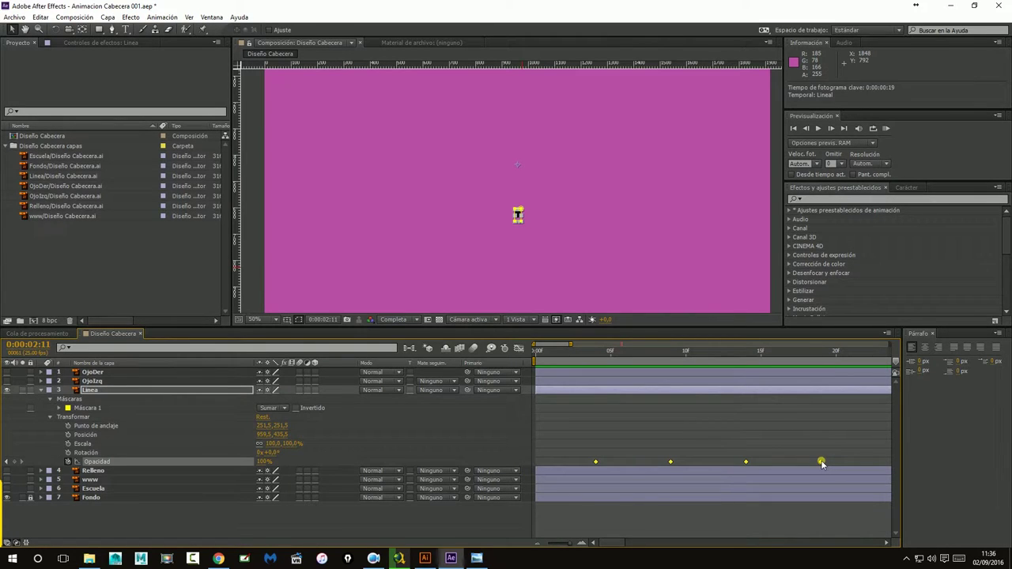
left_click_drag(821, 463, 830, 464)
key("F9")
mouse_move(828, 465)
left_mouse_down()
mouse_move(817, 463)
mouse_move(832, 465)
left_mouse_up()
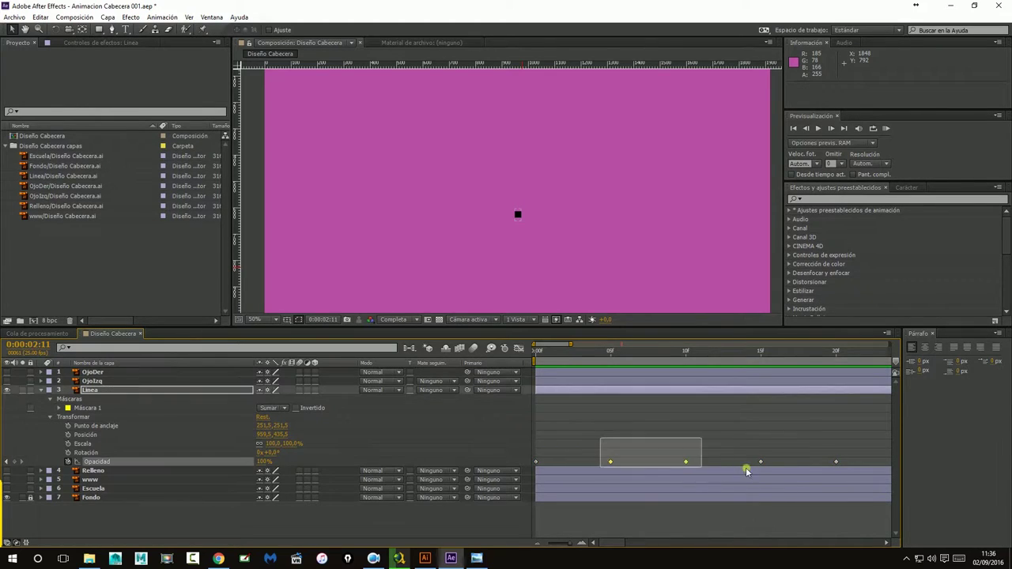
mouse_move(600, 440)
left_mouse_down()
mouse_move(873, 461)
mouse_move(866, 464)
left_mouse_up()
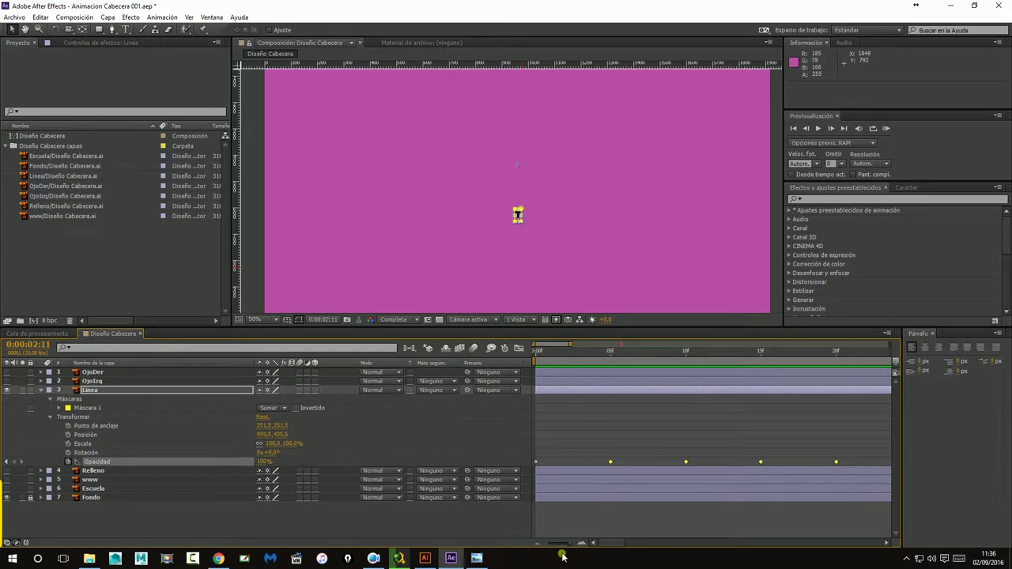
left_click_drag(581, 544, 583, 544)
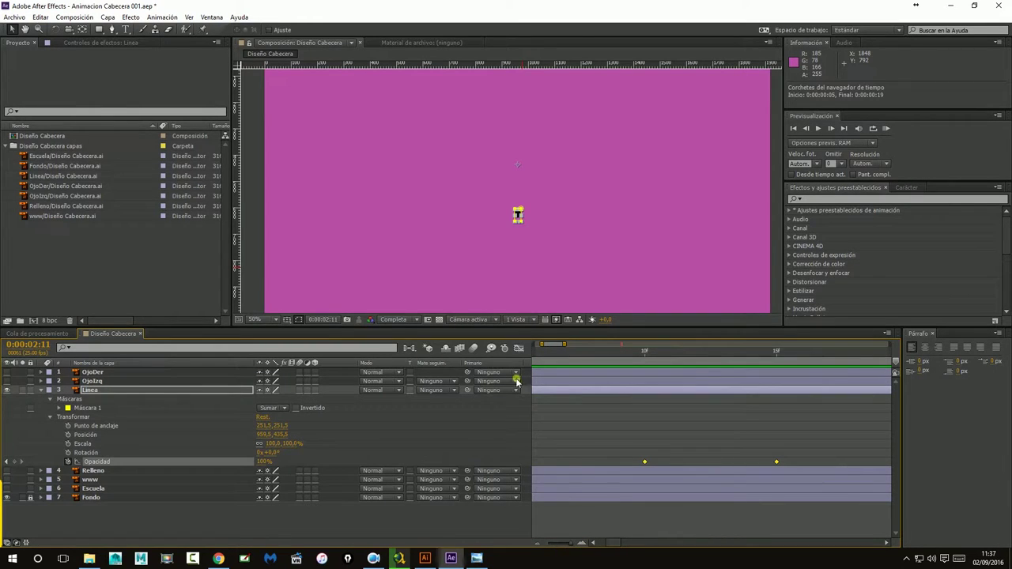
left_click_drag(254, 363, 119, 374)
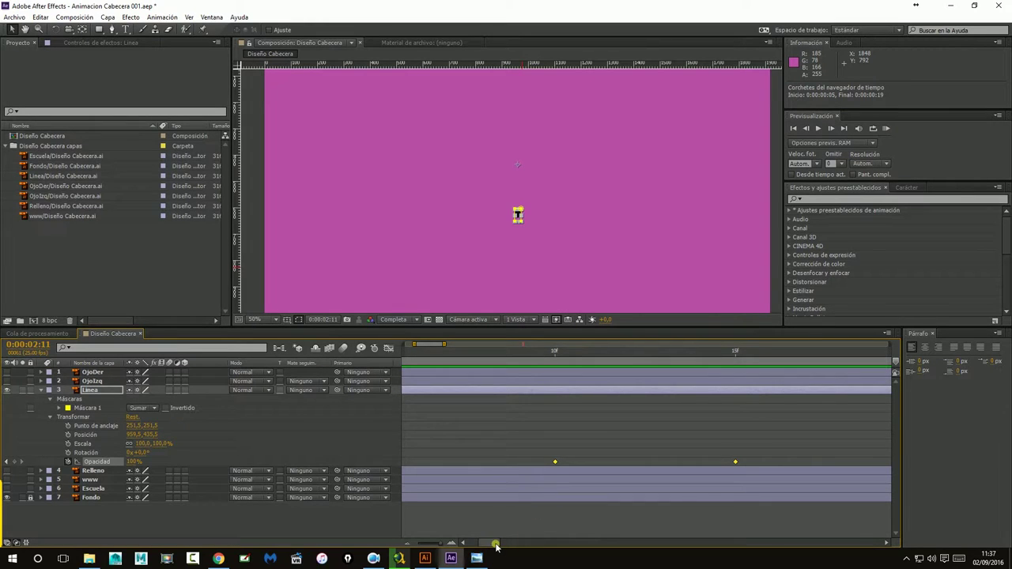
left_click_drag(500, 545, 479, 547)
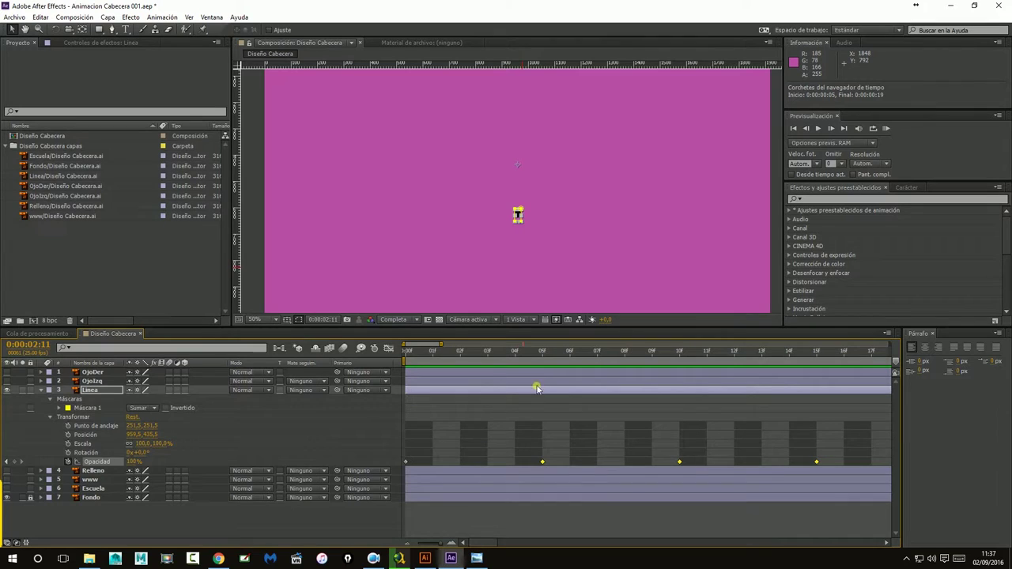
Move Opacity keyframes to frames 10 and 5, then undo two of the moves
mouse_move(536, 454)
left_mouse_down()
mouse_move(546, 466)
mouse_move(488, 464)
left_mouse_up()
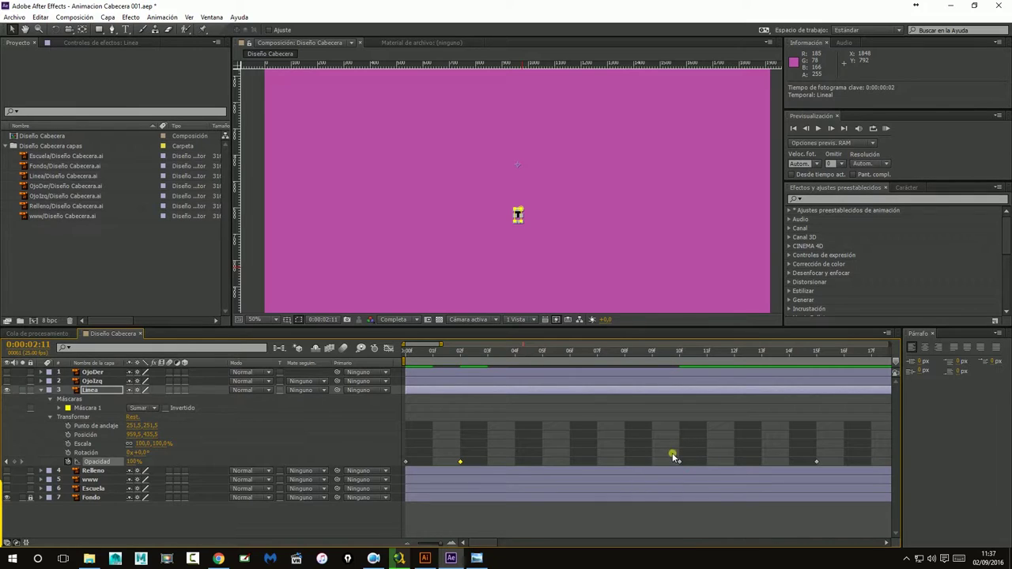
left_click(679, 462)
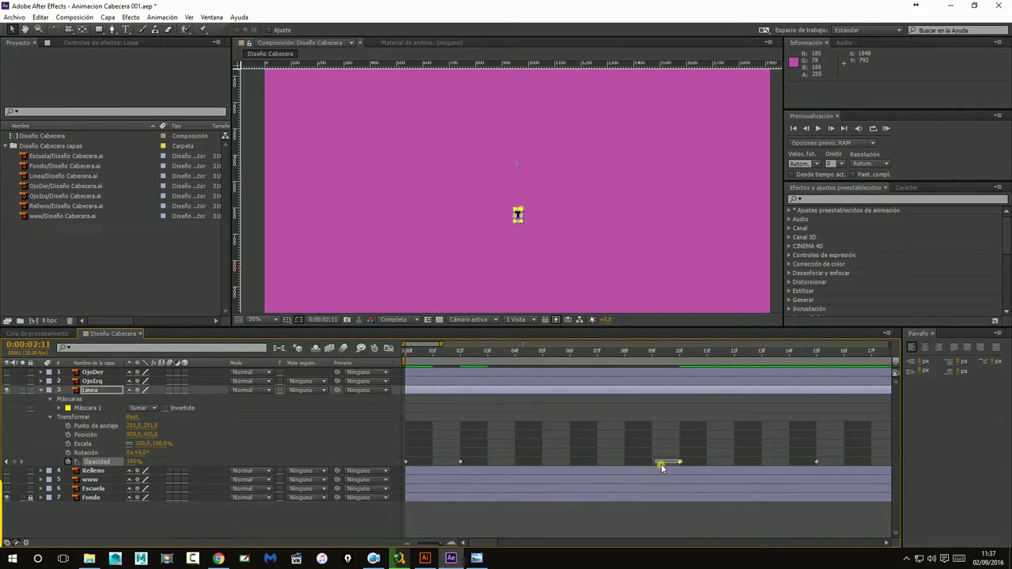
left_click_drag(646, 464, 680, 464)
left_click_drag(609, 467, 515, 464)
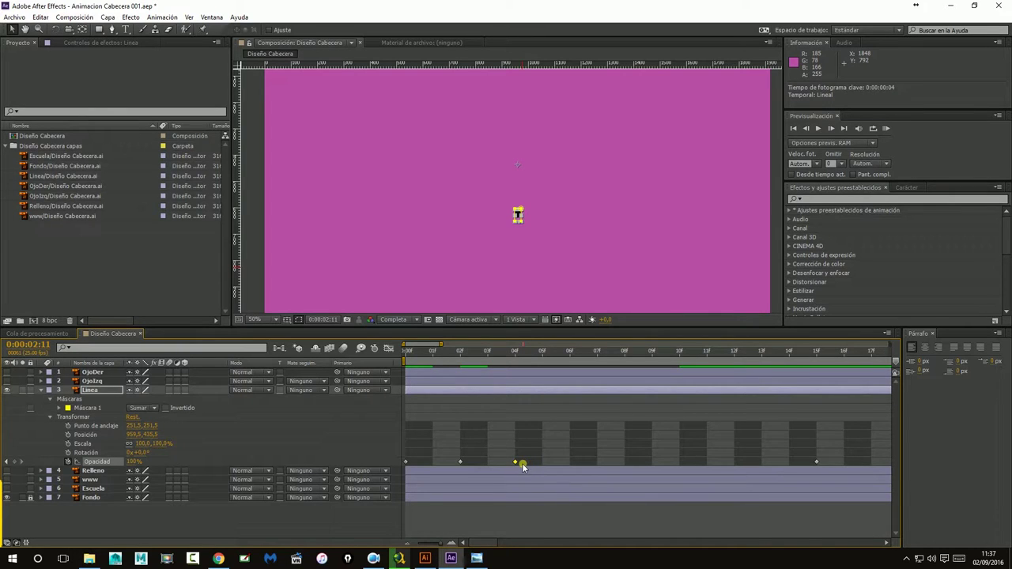
key("ctrl+z")
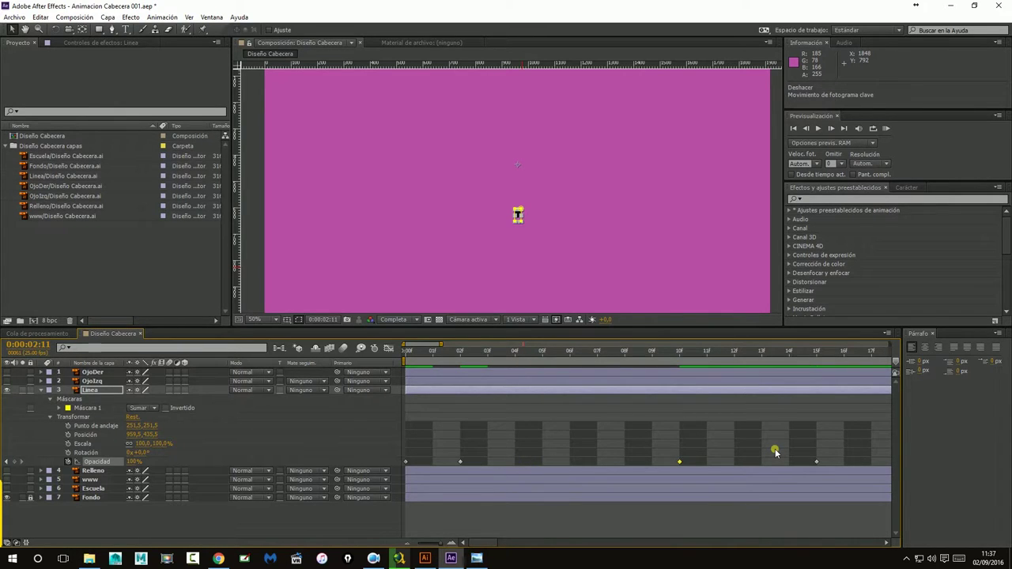
key("ctrl+z")
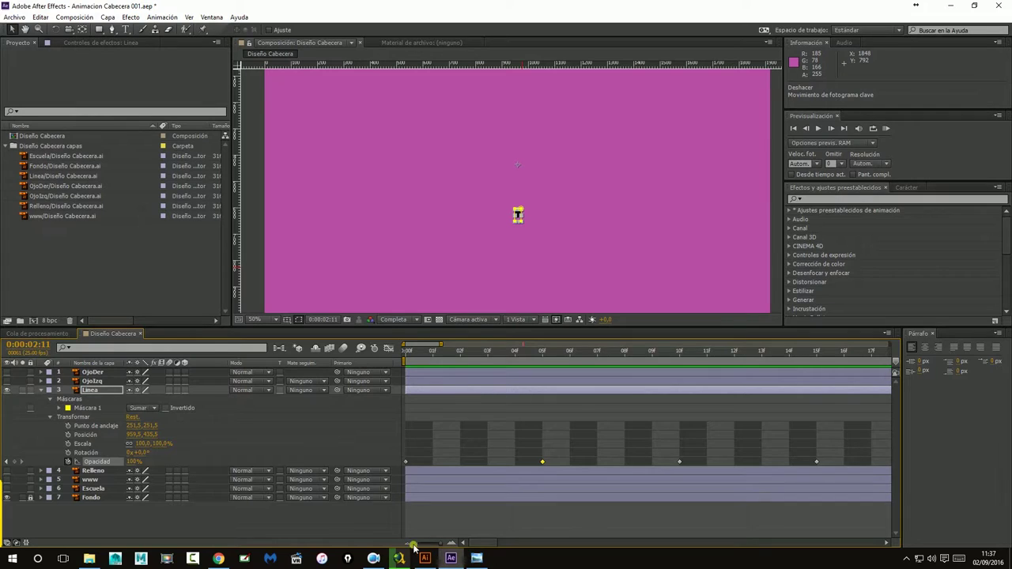
Time-scale all Opacity keyframes toward frame 0 so they sit at frames 0, 3, 6, 9, 12 and 15
left_click(407, 544)
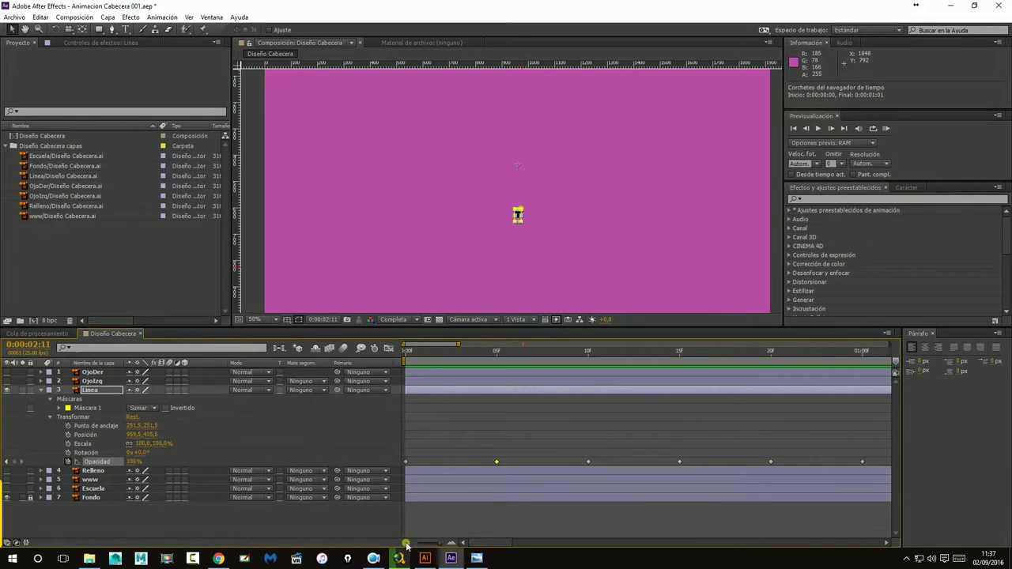
left_click(411, 542)
left_click_drag(757, 447, 397, 465)
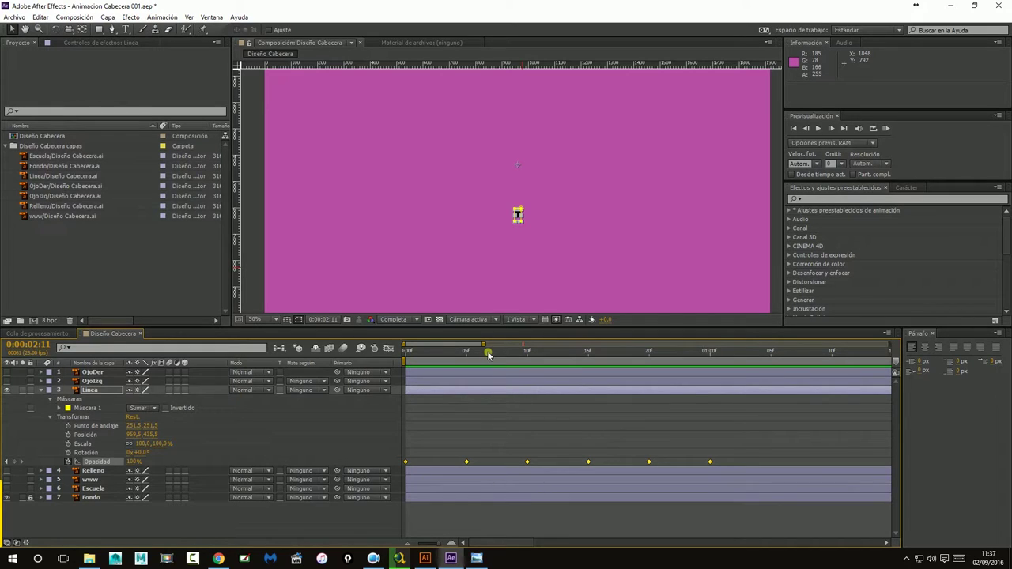
left_click_drag(487, 354, 401, 366)
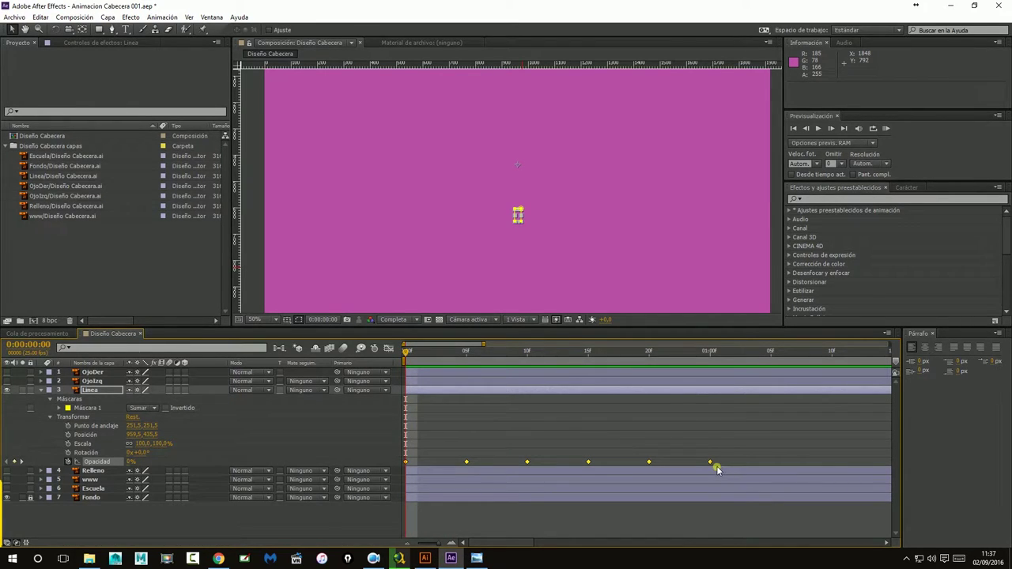
mouse_move(710, 463)
left_mouse_down()
mouse_move(552, 463)
mouse_move(588, 461)
left_mouse_up()
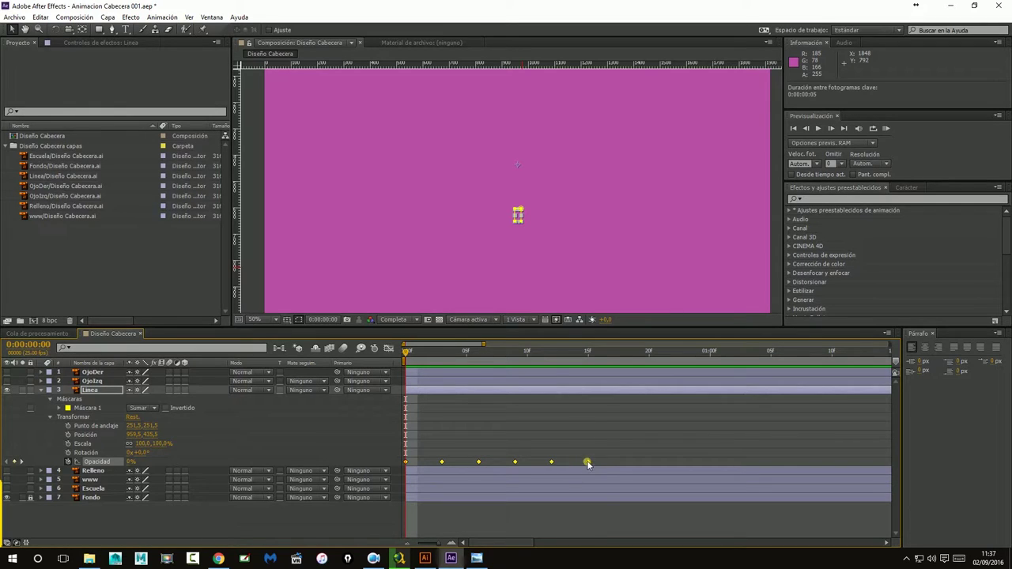
left_click(452, 545)
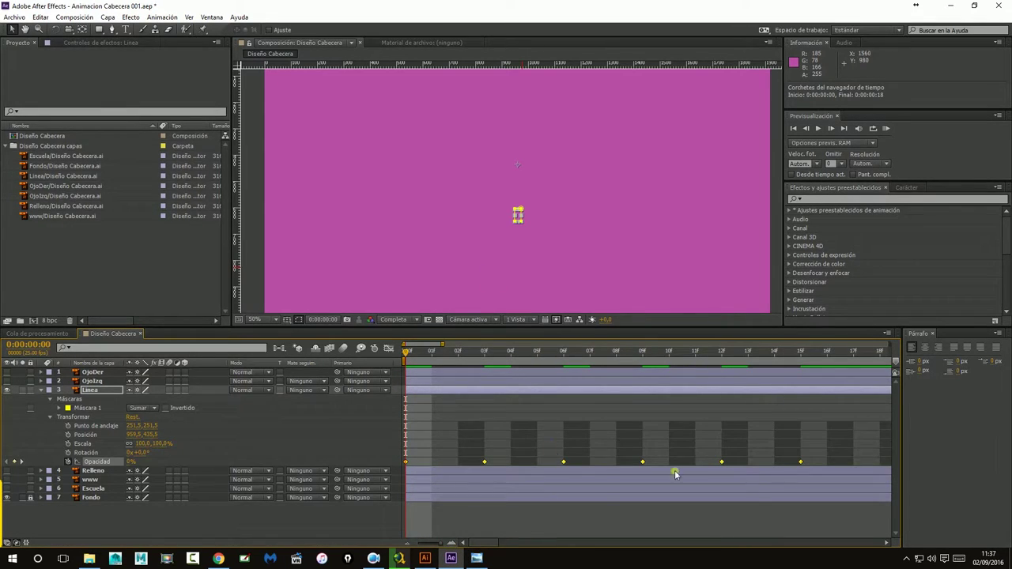
left_click_drag(425, 467, 433, 466)
Turn off the mask path outlines in the composition view and deselect the Linea layer
left_click(818, 130)
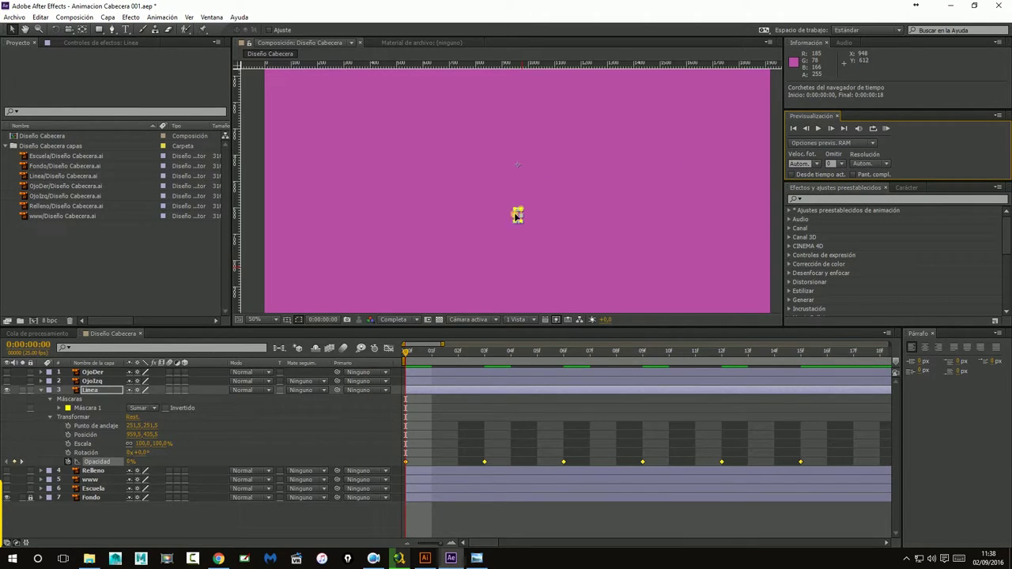
left_click(298, 320)
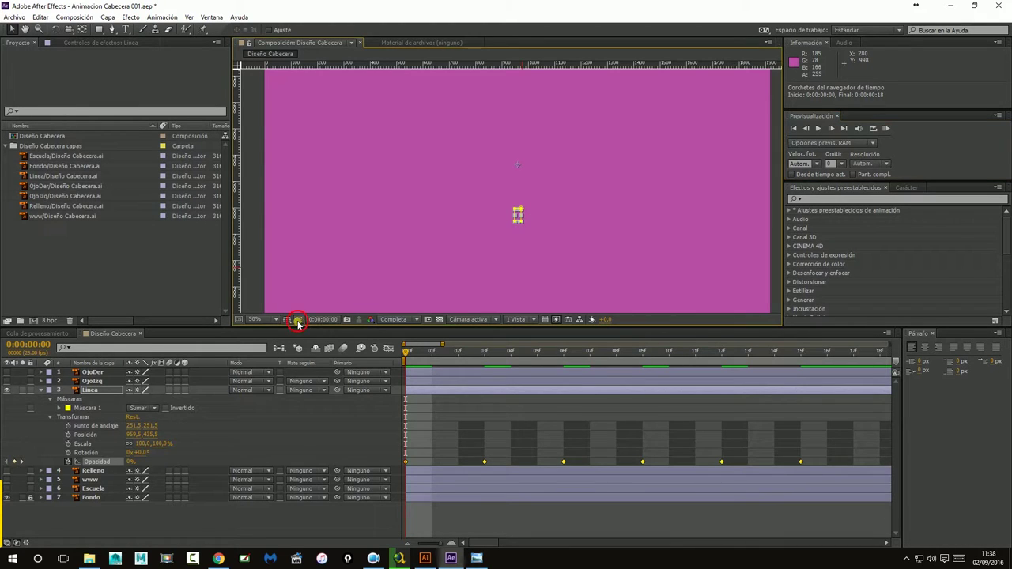
left_click(298, 320)
left_click(298, 321)
left_click(318, 291)
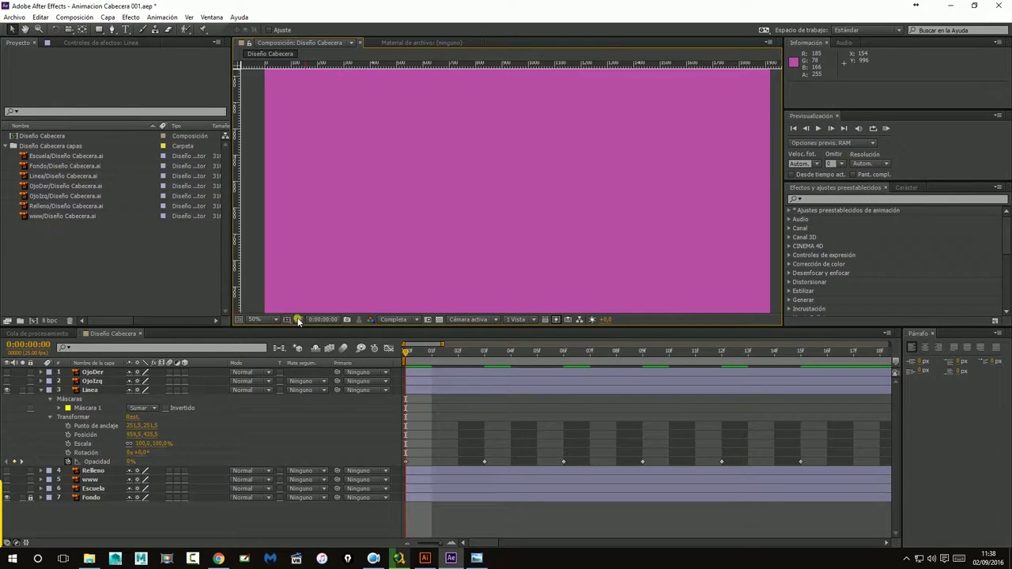
Preview the Linea square's quicker three-frame blink from the first frame
left_click(237, 522)
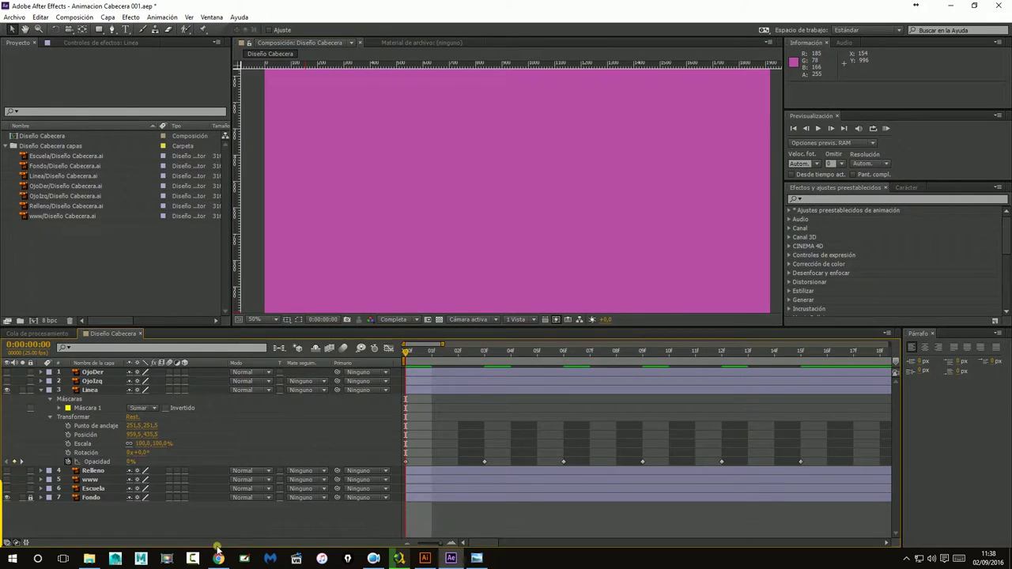
left_click(316, 290)
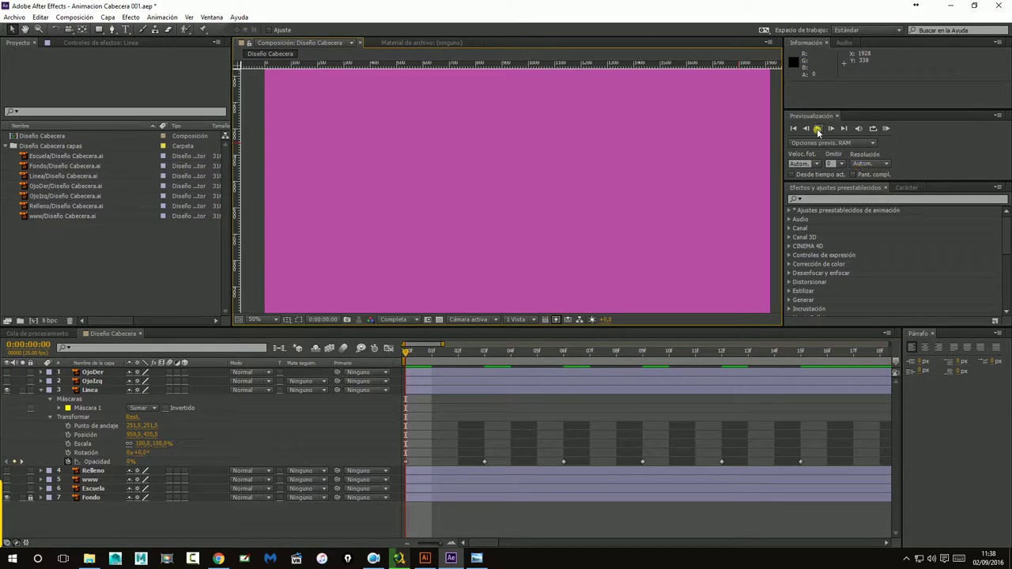
left_click(817, 128)
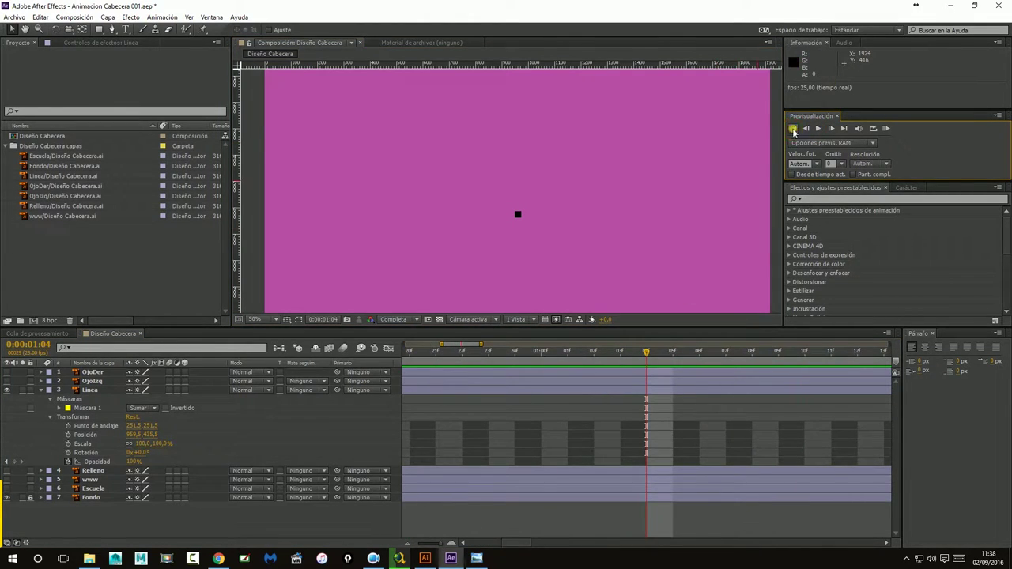
left_click(793, 128)
left_click(819, 129)
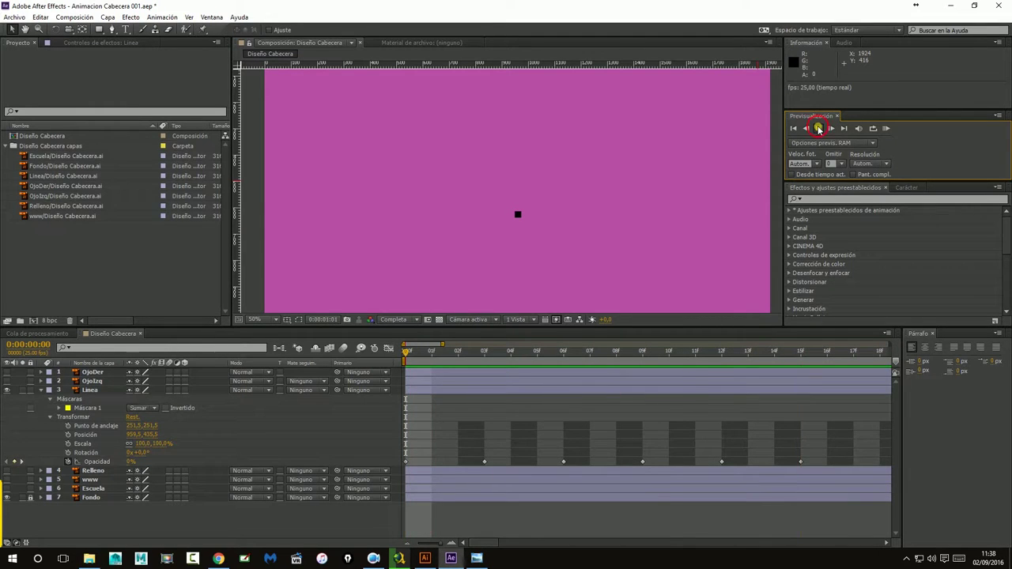
left_click(411, 543)
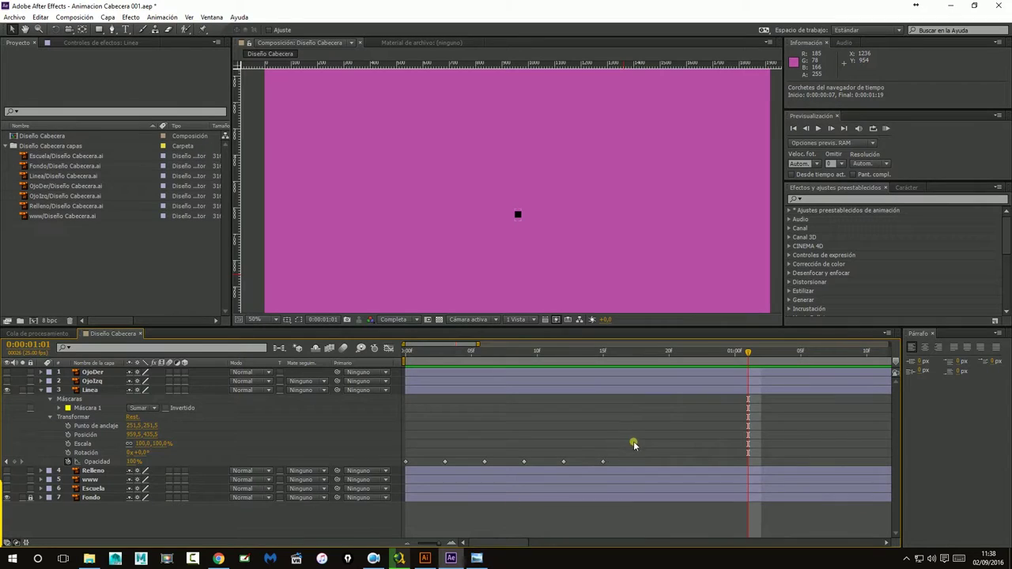
Time-stretch all the Opacity keyframes wider and preview the slower blink
left_click_drag(633, 441, 404, 468)
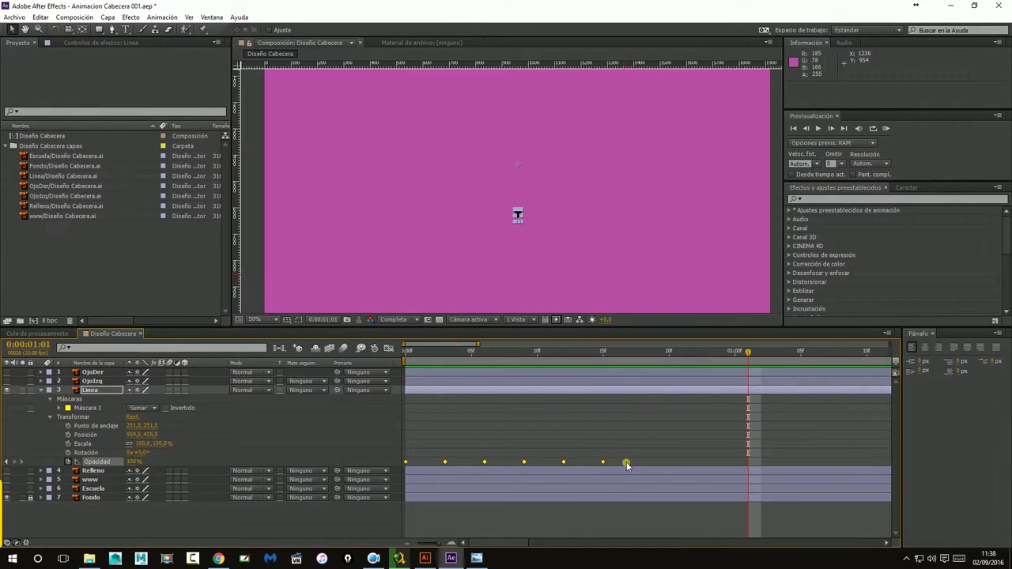
left_click_drag(605, 465, 616, 466)
left_click(793, 128)
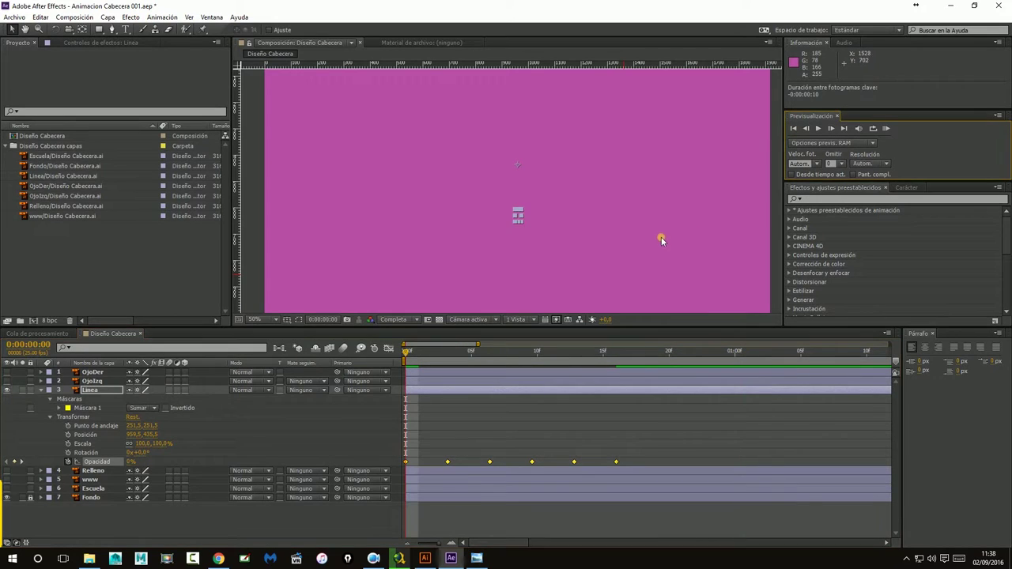
left_click(817, 128)
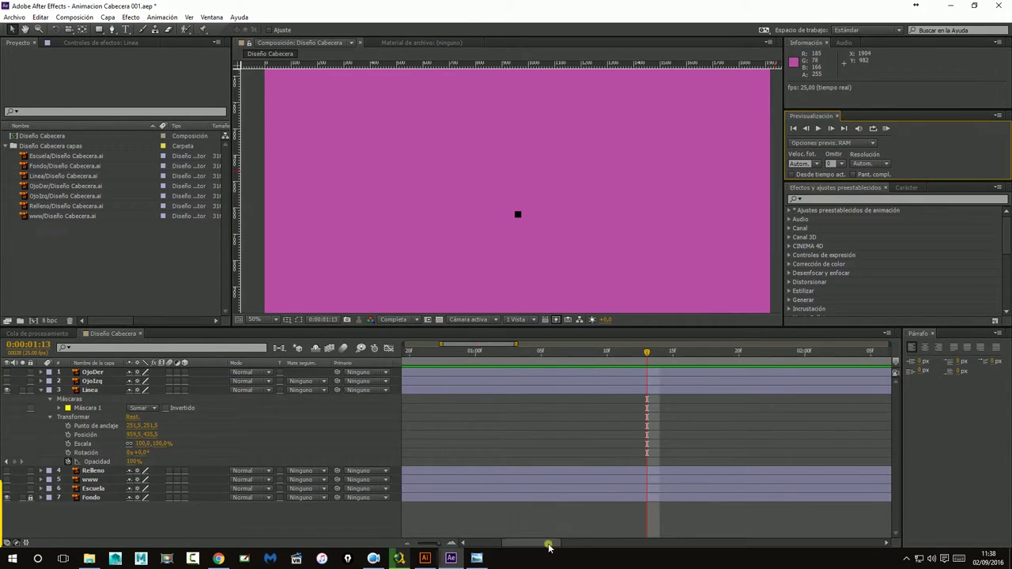
left_click(505, 544)
Spread the Opacity keyframes further so the last lands near frame 17, then replay the preview
left_click_drag(640, 454, 403, 464)
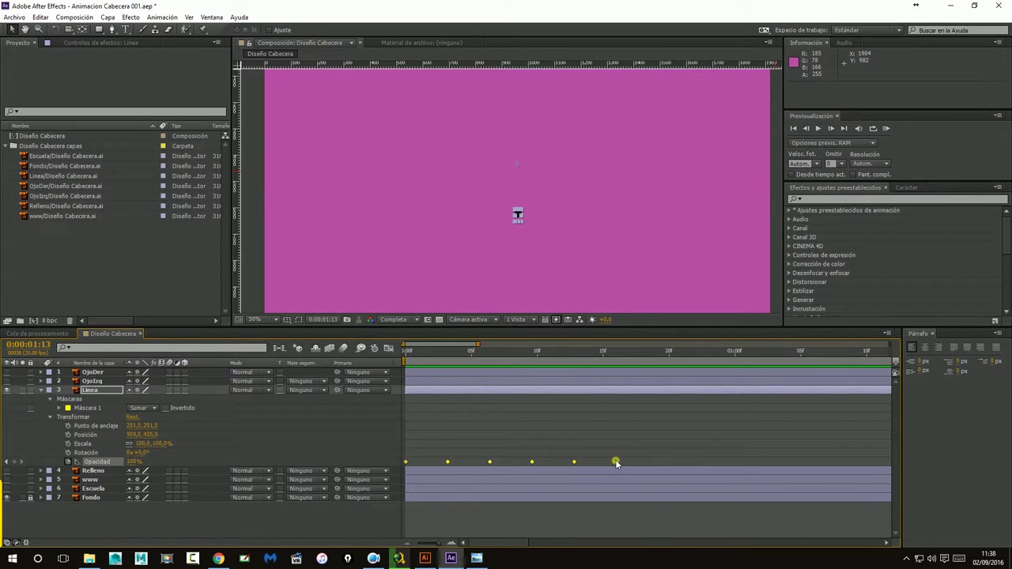
left_click_drag(624, 464, 629, 463)
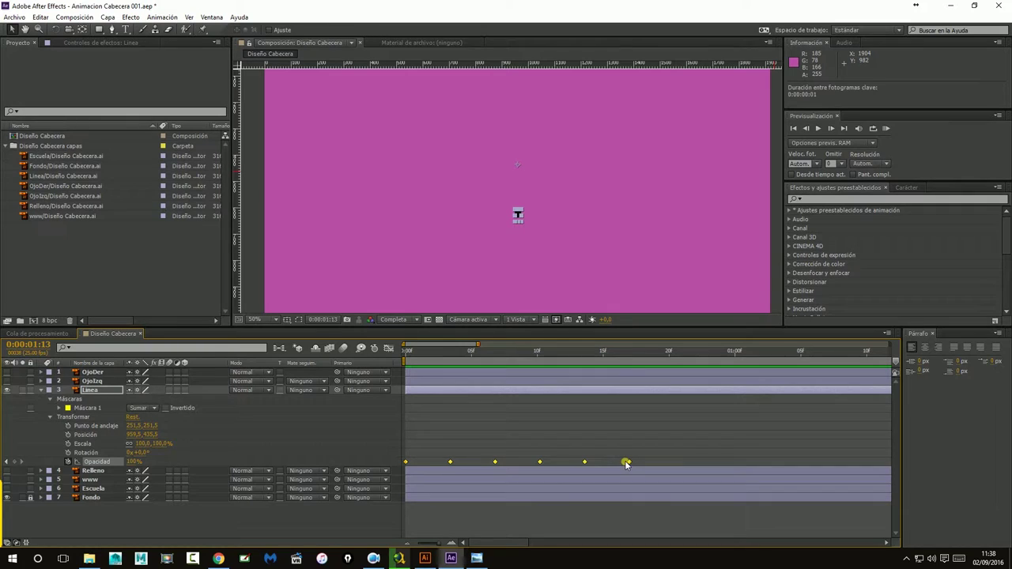
left_click(793, 128)
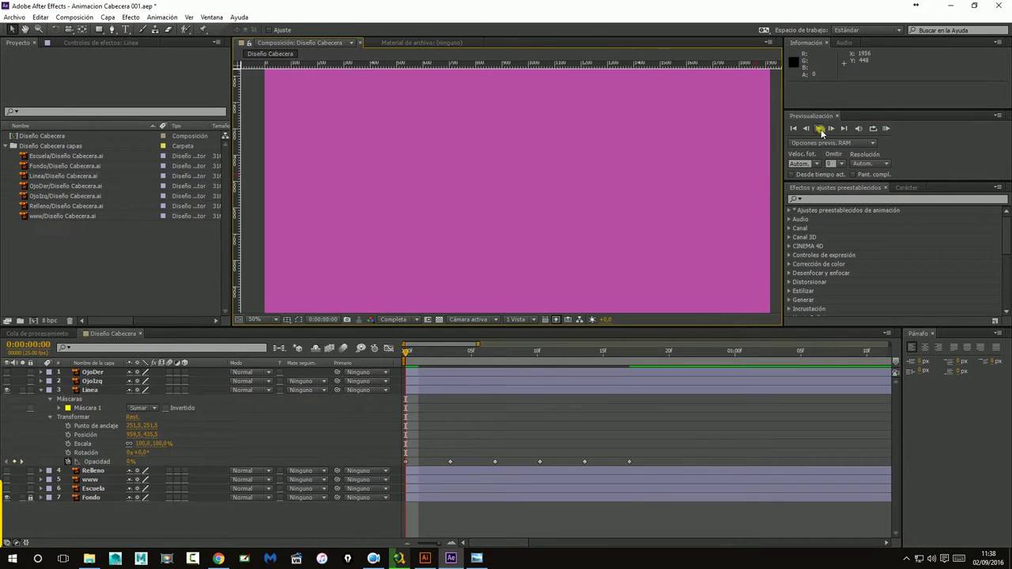
left_click(821, 129)
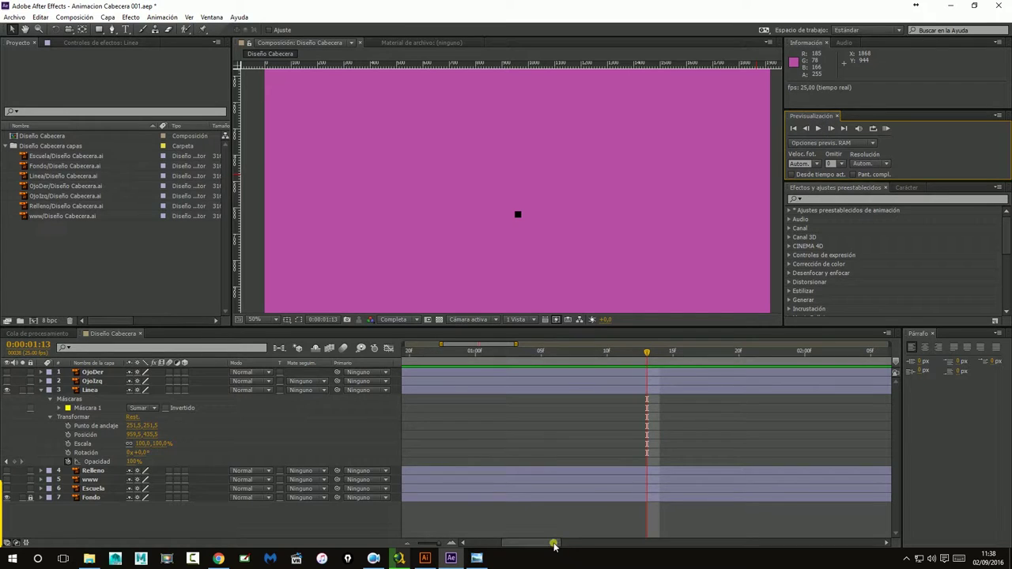
left_click(529, 544)
left_click_drag(526, 544, 506, 544)
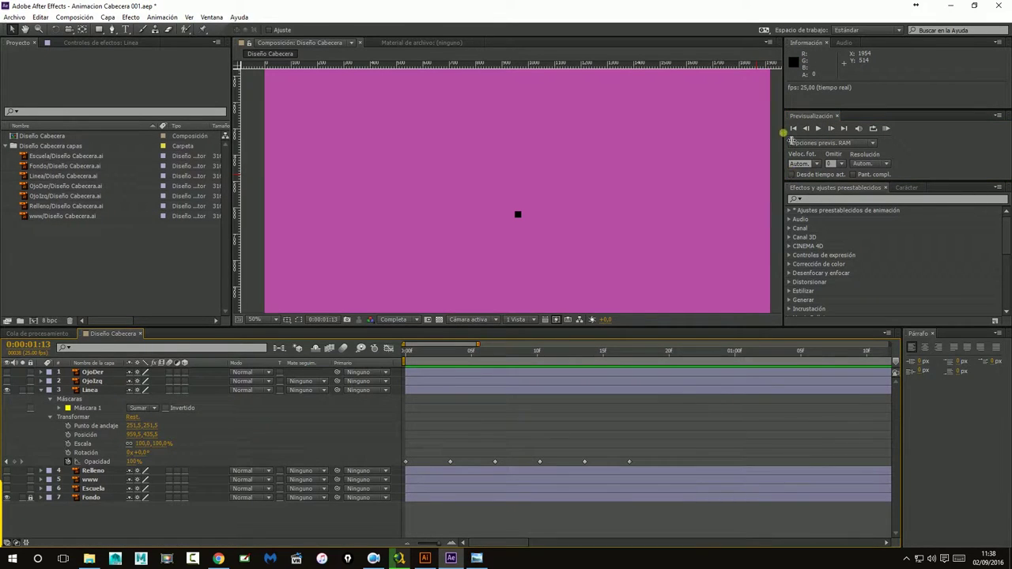
left_click(818, 128)
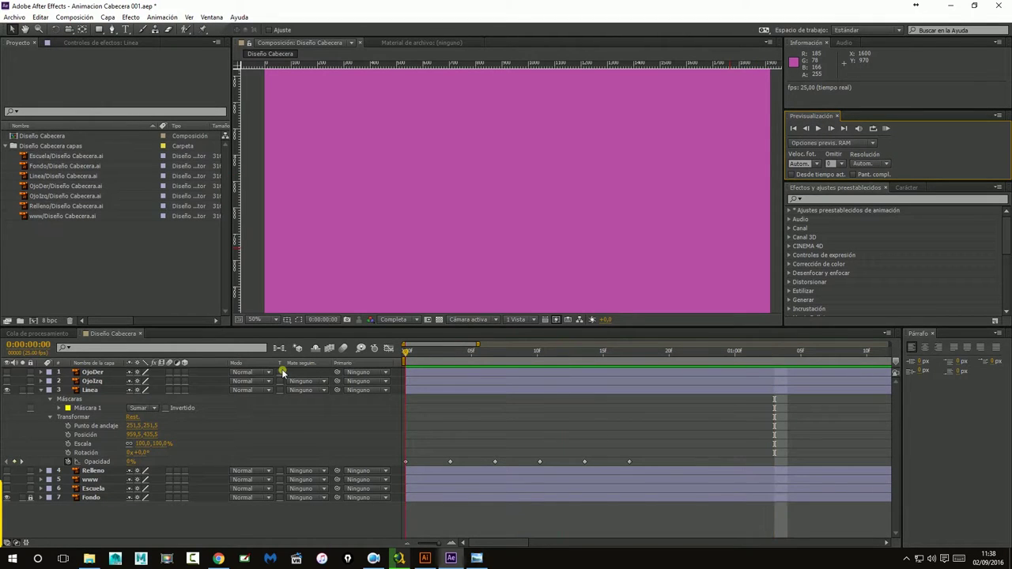
left_click(818, 129)
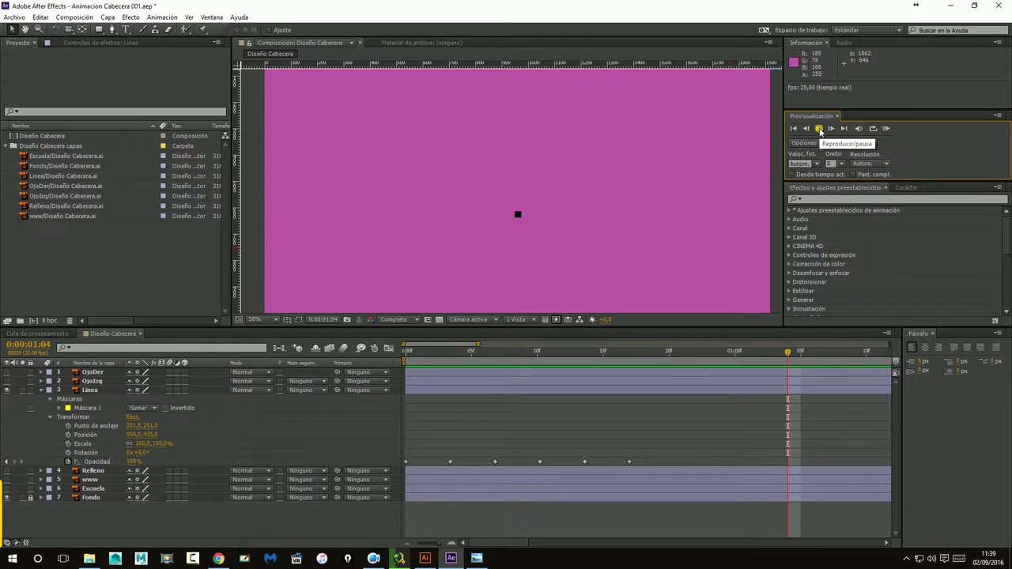
mouse_move(612, 354)
left_mouse_down()
mouse_move(601, 354)
mouse_move(629, 353)
left_mouse_up()
Move the last Opacity keyframe later and check the square is fully opaque at 0:00:00:20
left_click(627, 463)
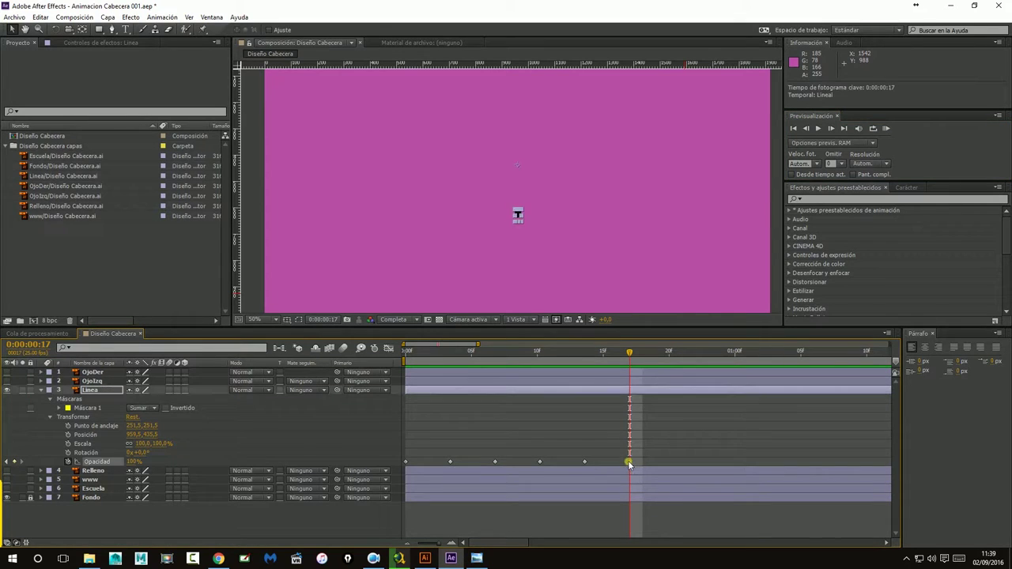
left_click_drag(632, 462, 645, 464)
left_click(700, 508)
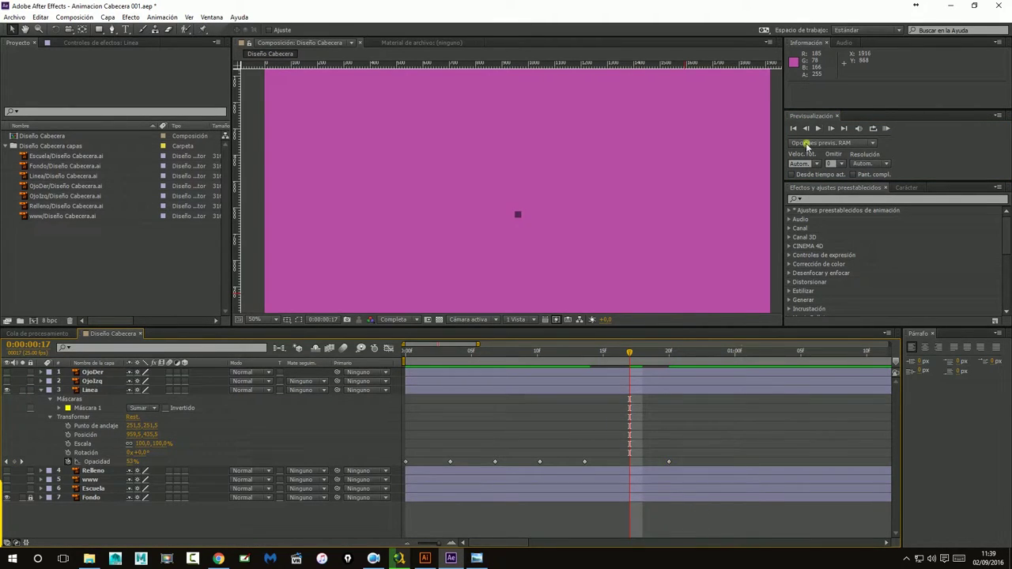
left_click(822, 131)
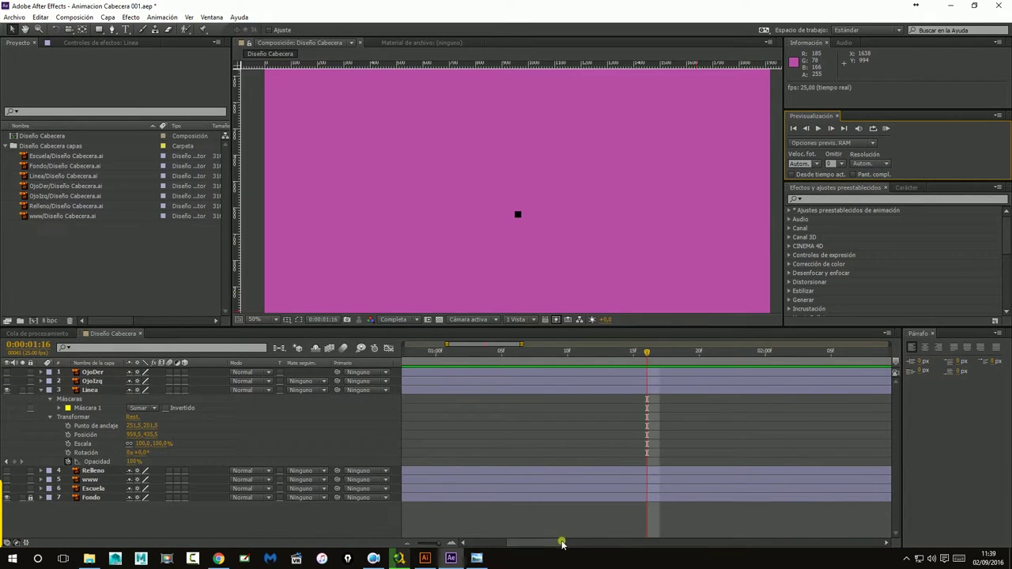
left_click(558, 543)
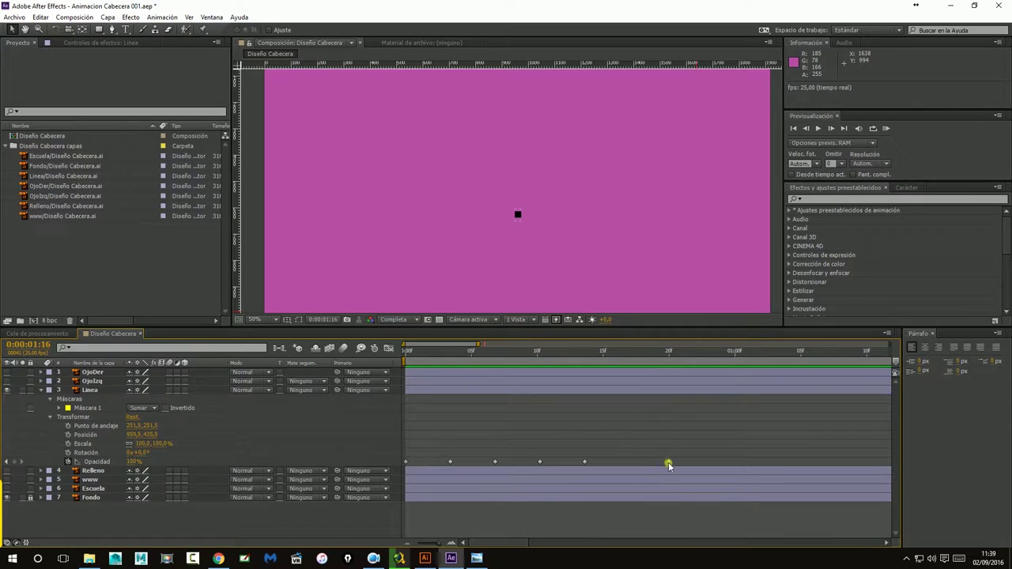
mouse_move(579, 352)
left_mouse_down()
mouse_move(589, 355)
mouse_move(395, 403)
mouse_move(553, 399)
left_mouse_up()
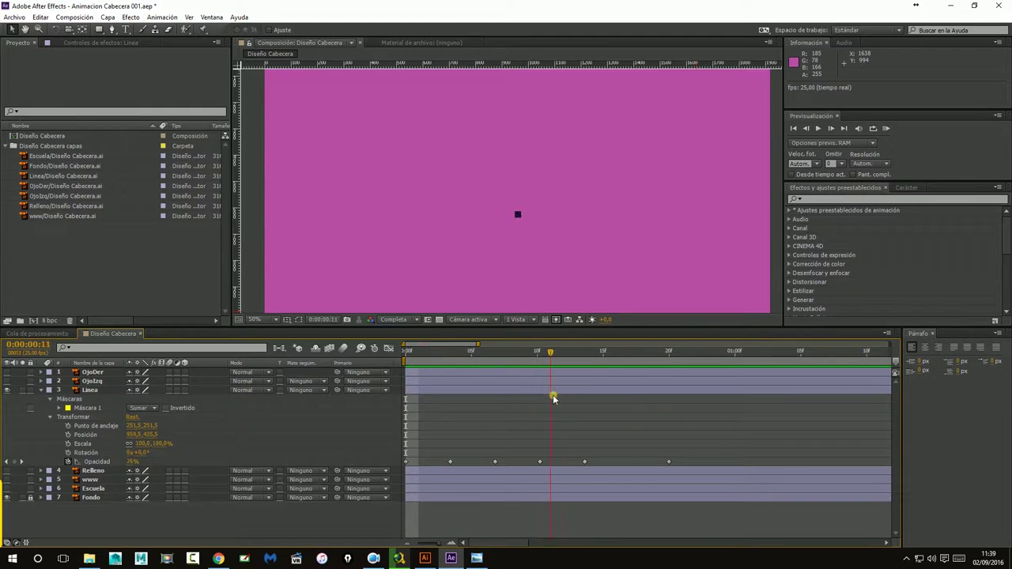
left_click_drag(553, 399, 670, 389)
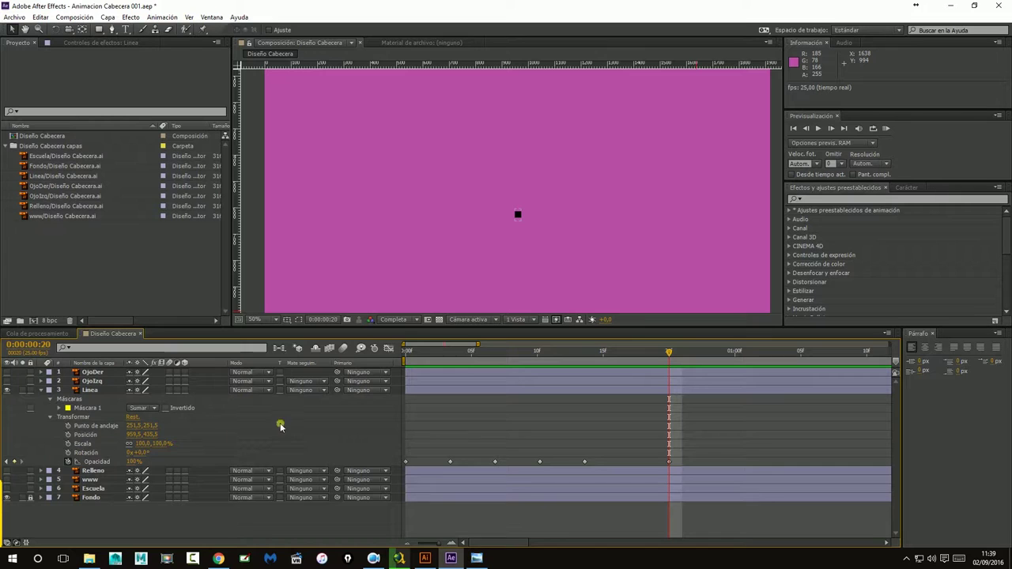
Save the Animacion Cabecera project
left_click(13, 17)
left_click(35, 103)
left_click(590, 211)
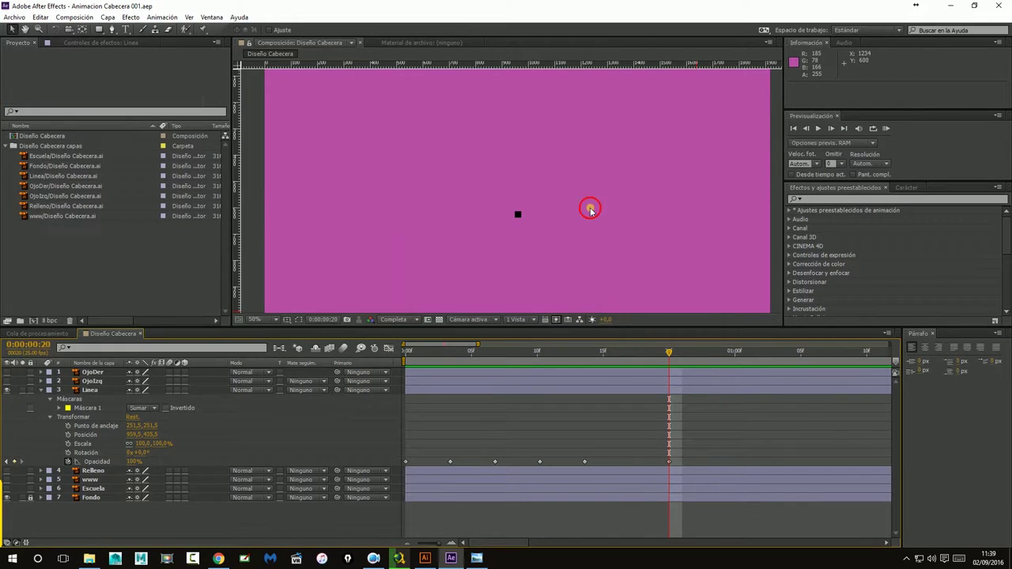
Preview the blinking square at 25% zoom up to 0:00:01:10 and compare it with the storyboard
key("comma")
key("comma")
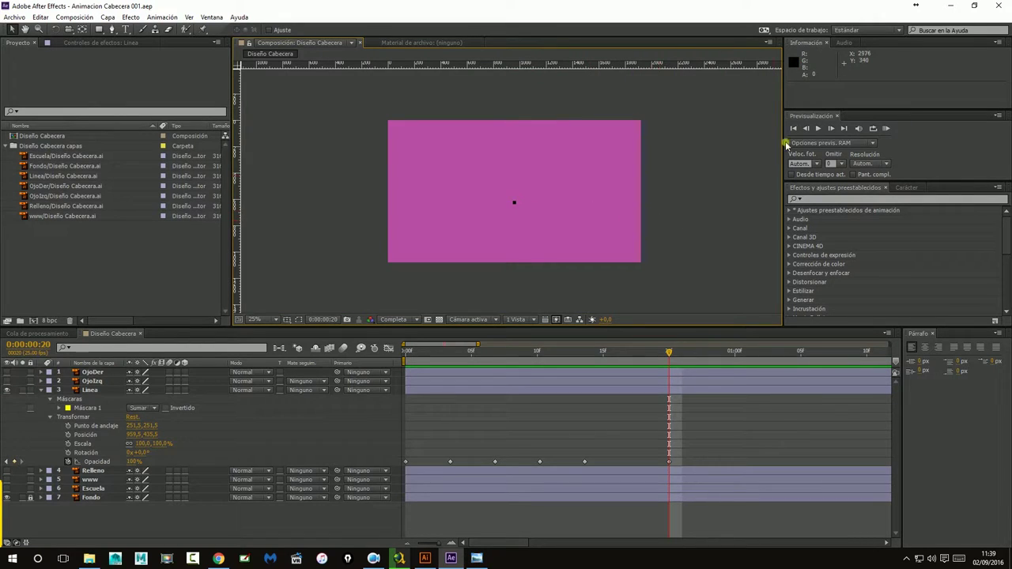
left_click(792, 128)
left_click(818, 128)
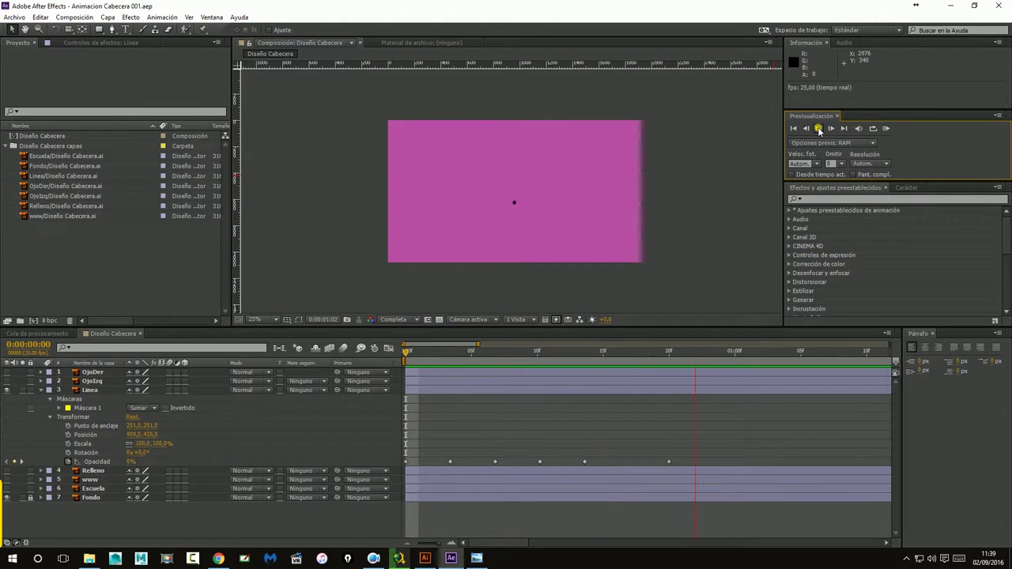
left_click(818, 128)
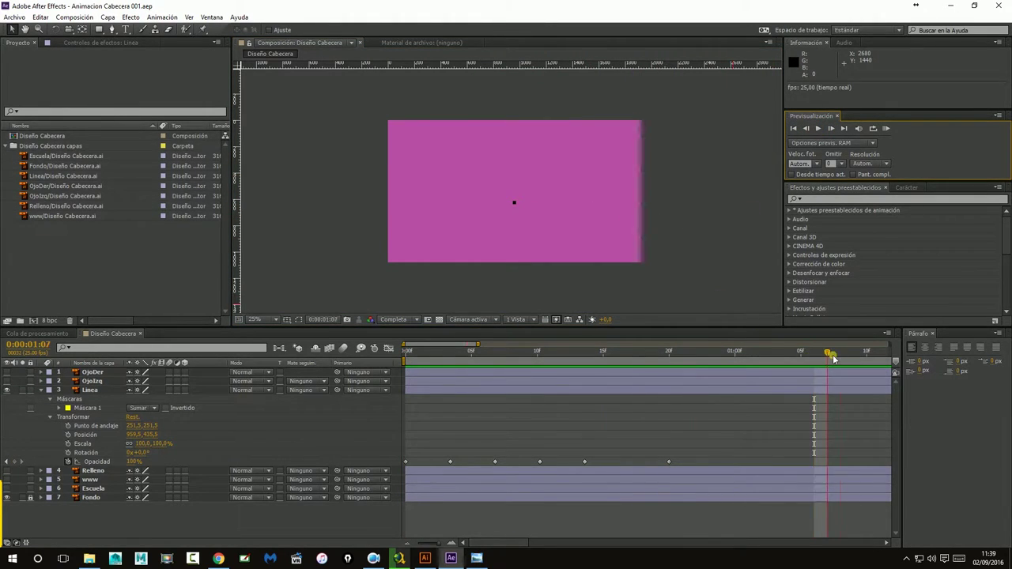
left_click_drag(832, 358, 864, 355)
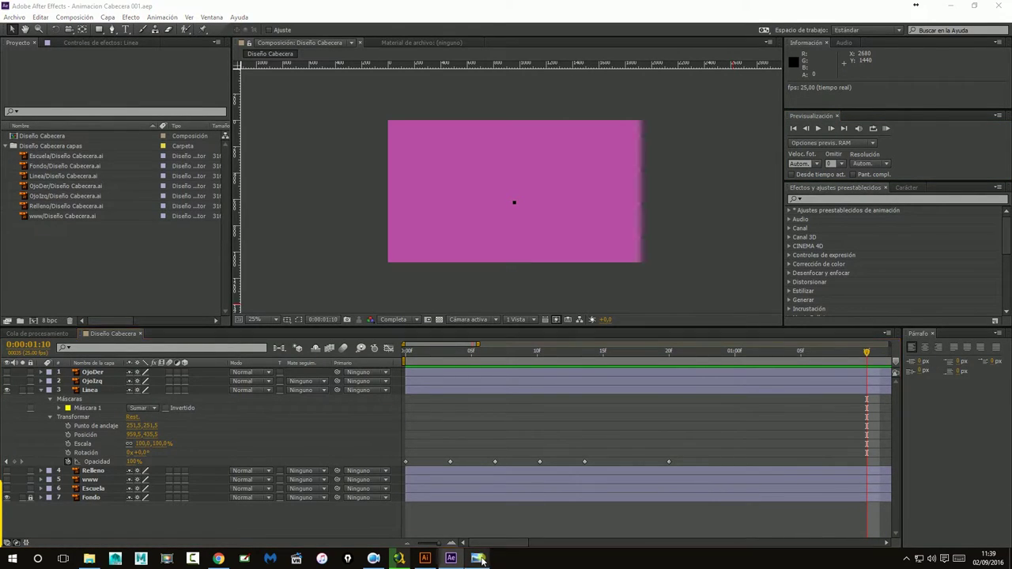
left_click(476, 558)
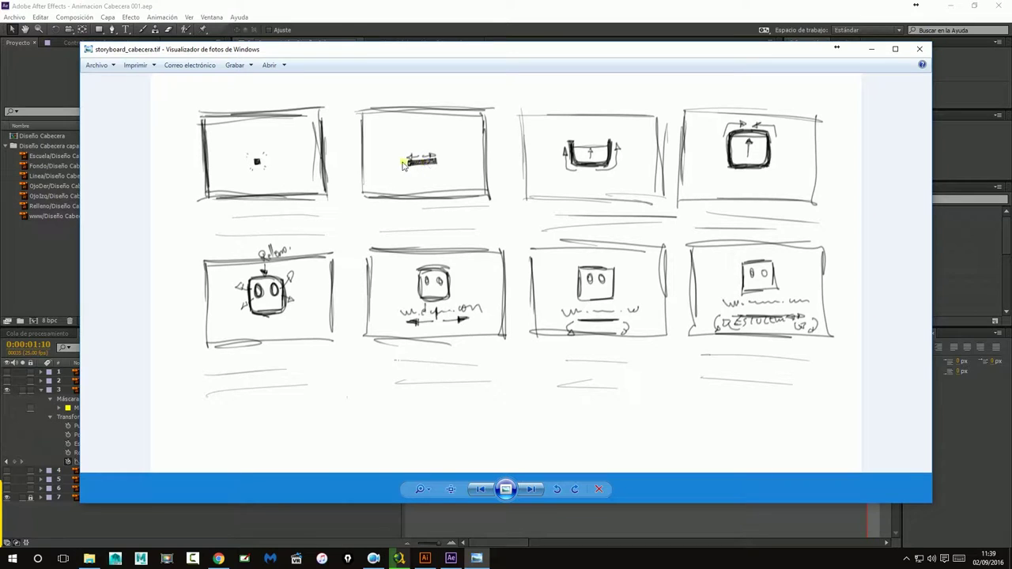
left_click(476, 558)
Select and expand Máscara 1 on the Linea layer and show its outline on the canvas
scroll(517, 210, "up", 2)
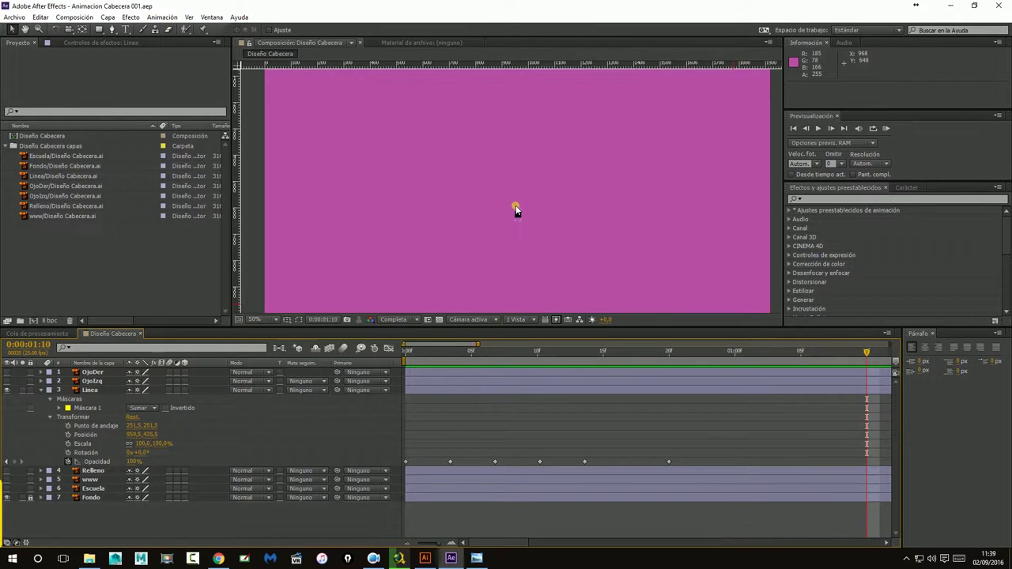
scroll(559, 241, "up", 2)
left_click_drag(570, 259, 547, 219)
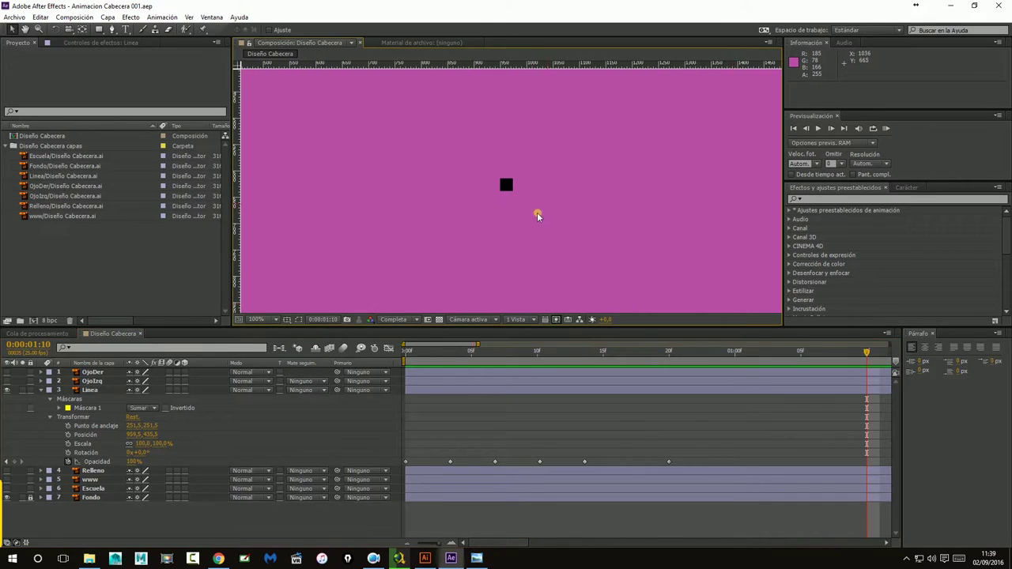
left_click(81, 417)
left_click(81, 409)
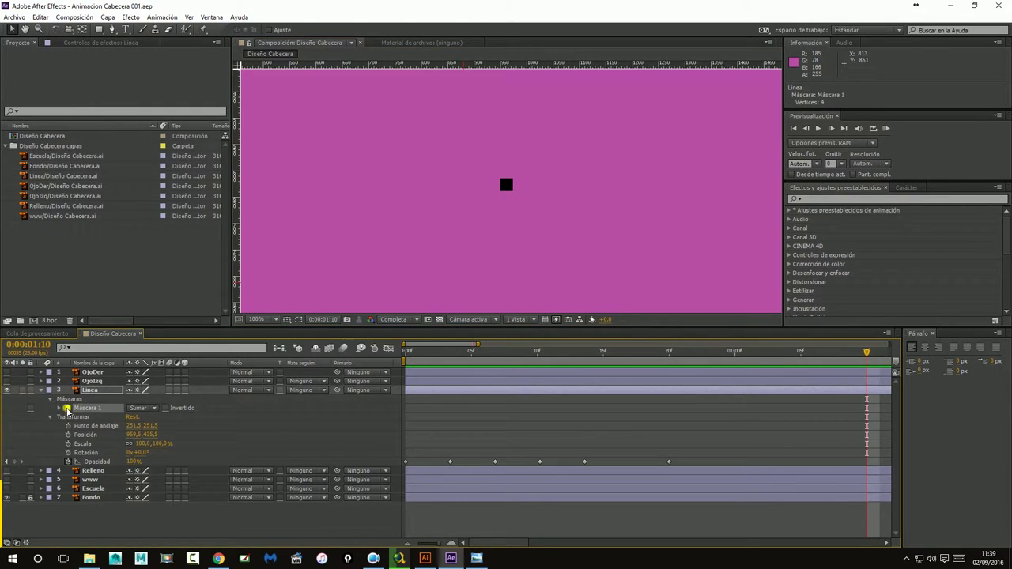
left_click(298, 320)
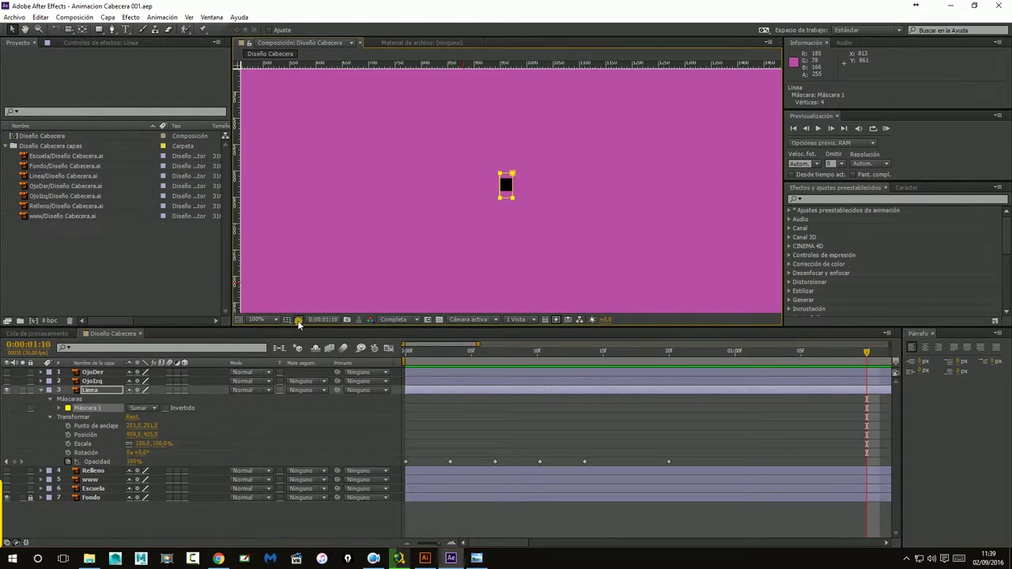
left_click(110, 382)
left_click(58, 408)
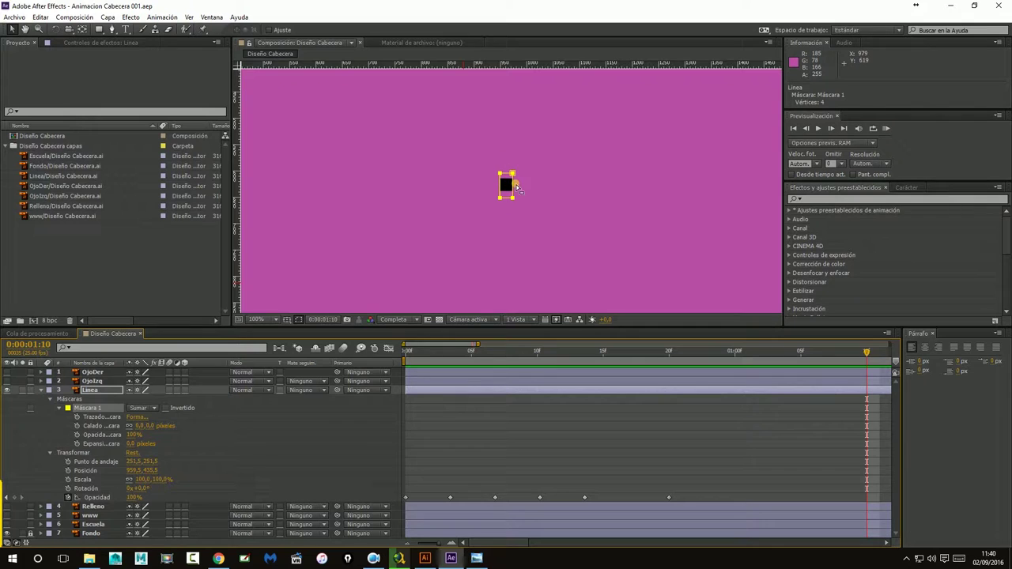
left_click(124, 404)
Move to 0:00:01:00 and collapse Linea's Transformar group
left_click_drag(514, 197, 512, 206)
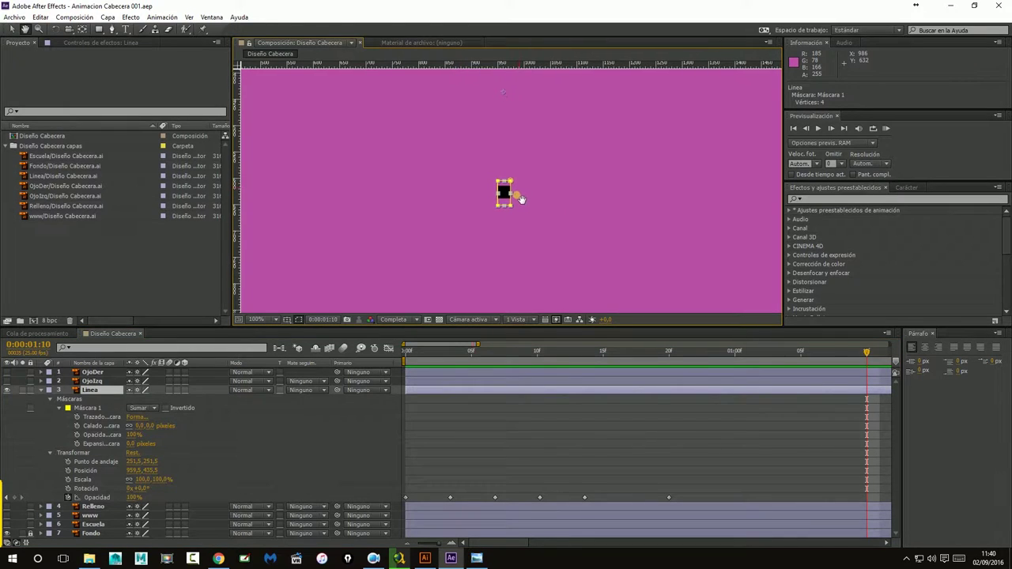
left_click(532, 483)
left_click(806, 393)
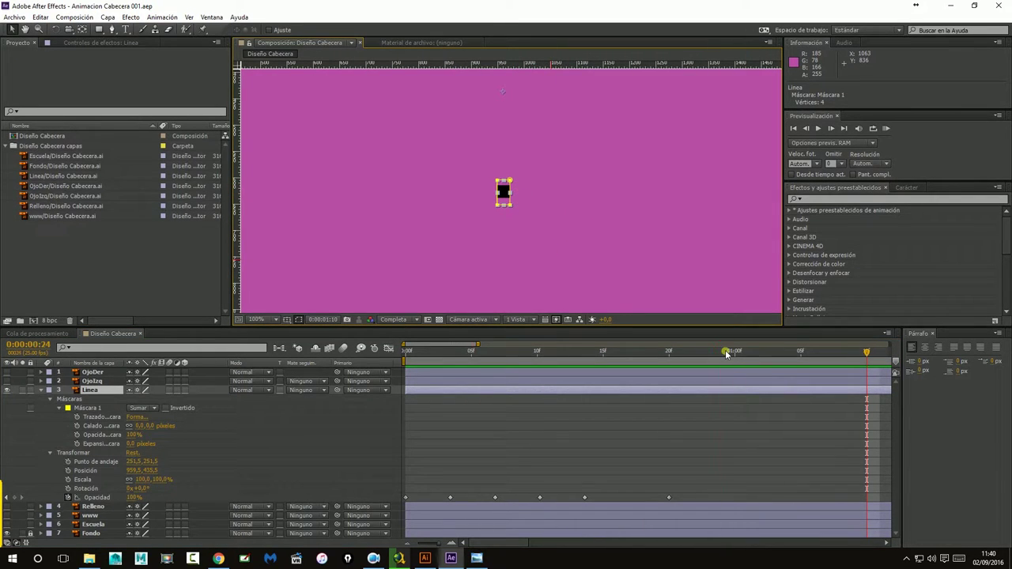
left_click_drag(727, 353, 735, 352)
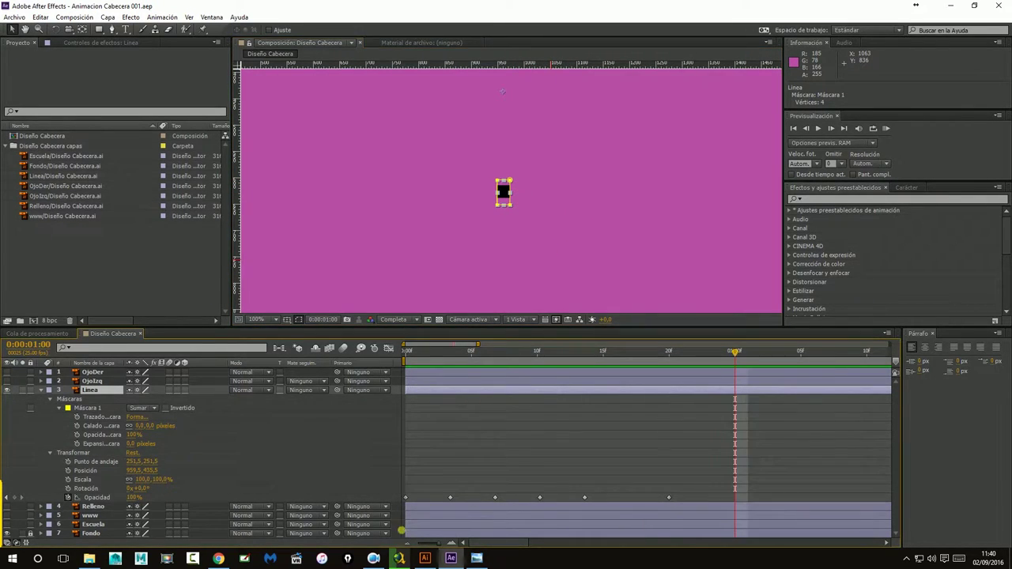
left_click(29, 451)
left_click(51, 455)
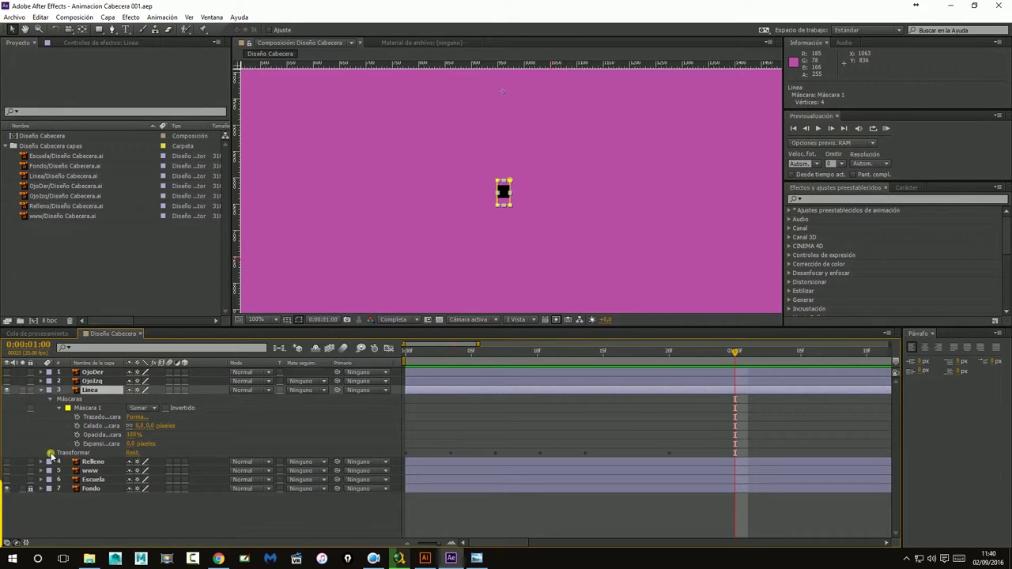
Preview, go to 0:00:01:10, select the mask's left vertex and zoom to 200%
left_click_drag(505, 544, 509, 542)
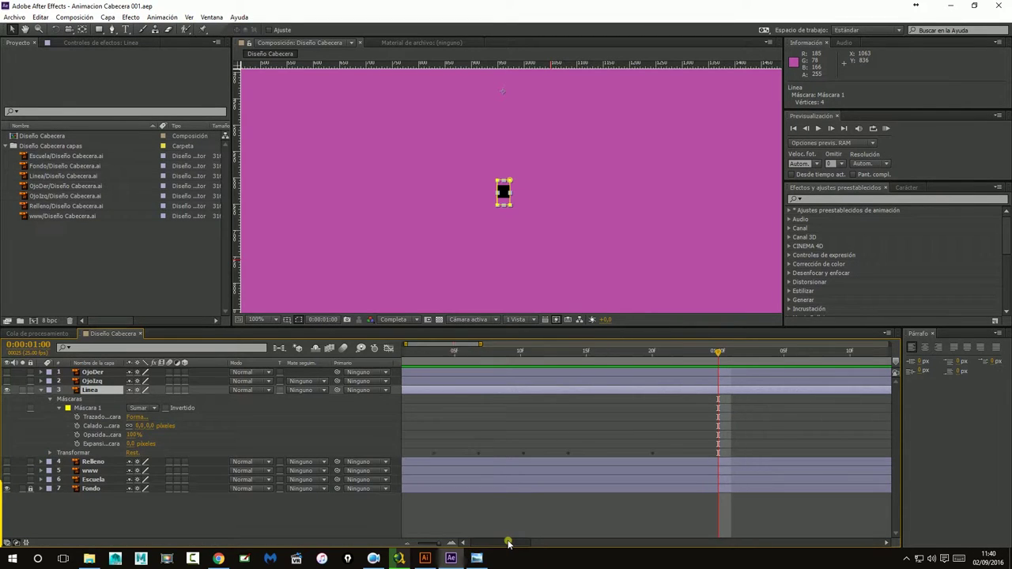
left_click(887, 129)
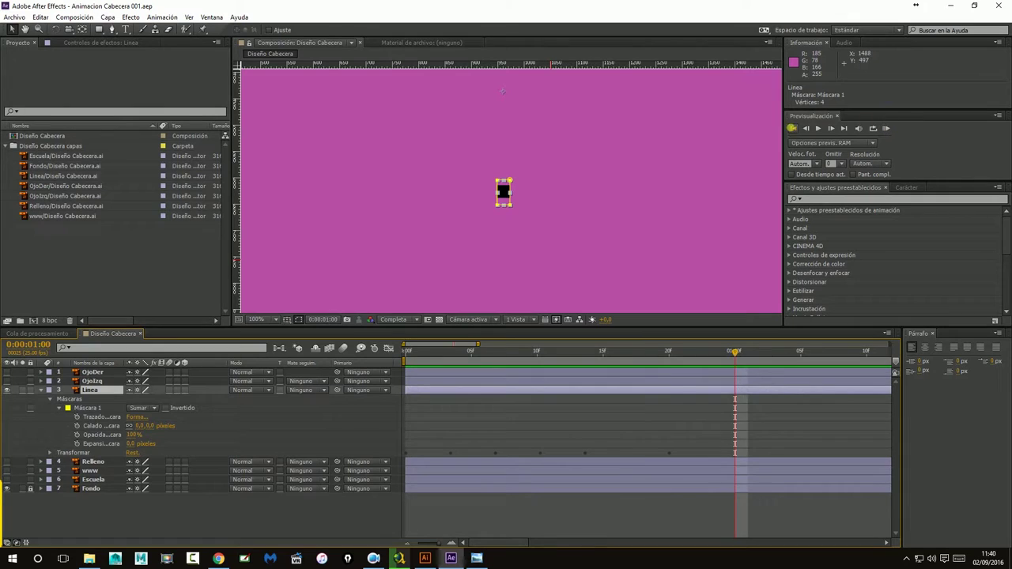
left_click(887, 128)
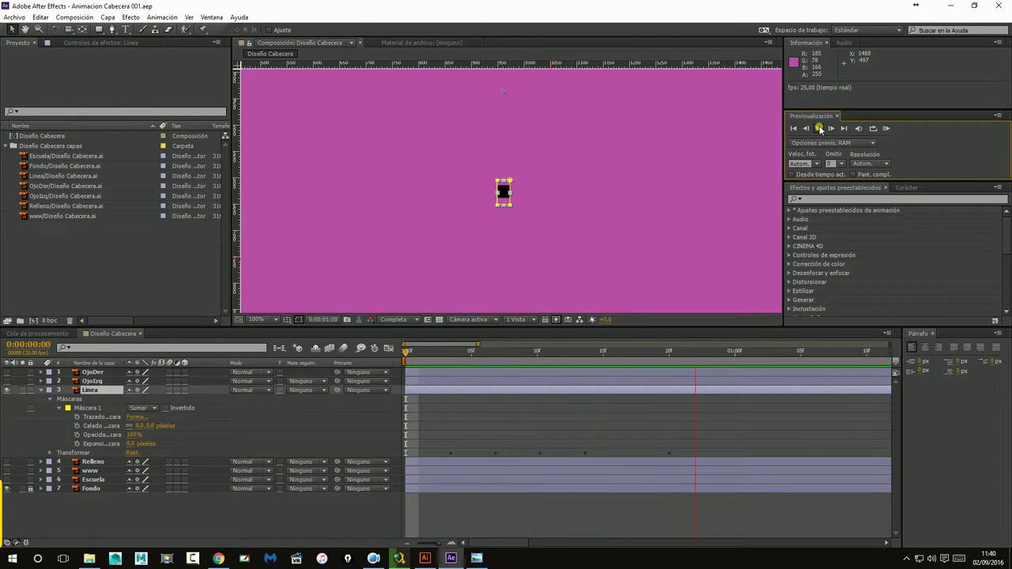
left_click(819, 129)
left_click(810, 353)
left_click_drag(809, 354, 865, 354)
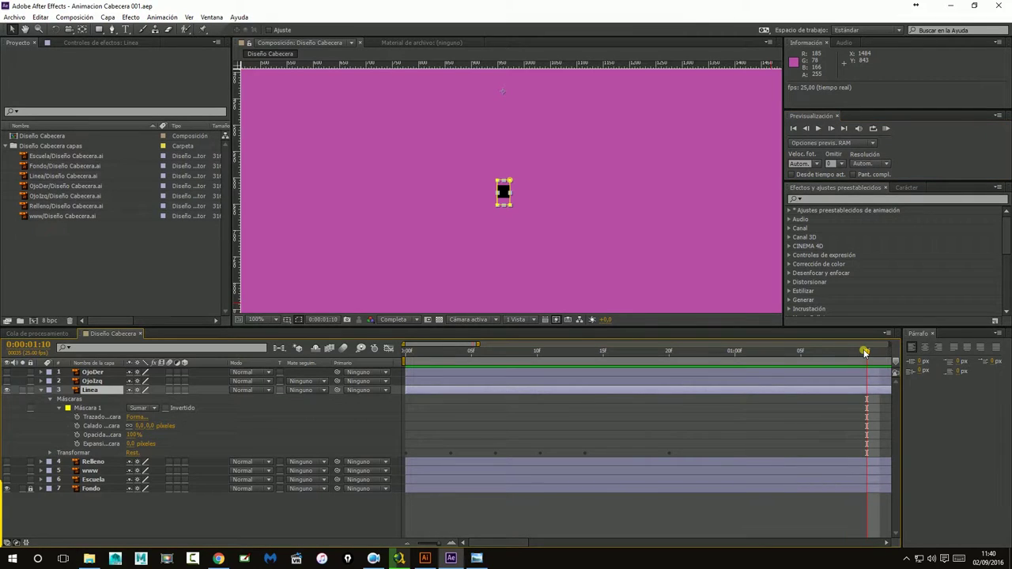
left_click(260, 425)
left_click(497, 193)
left_click(455, 183)
left_click(497, 192)
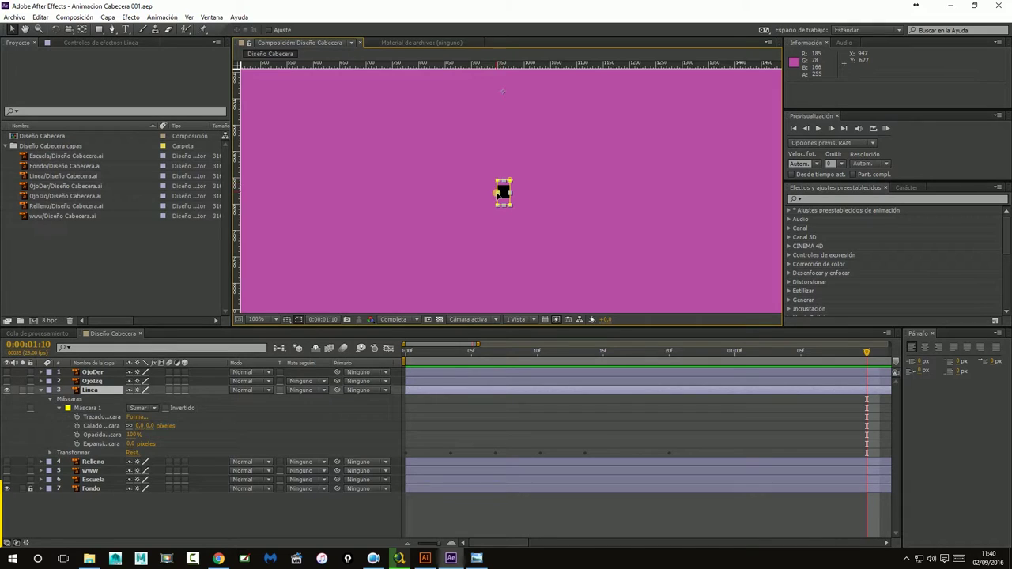
key("period")
Select all four mask vertices and nudge the left edge, undoing the first nudge
left_click(466, 156)
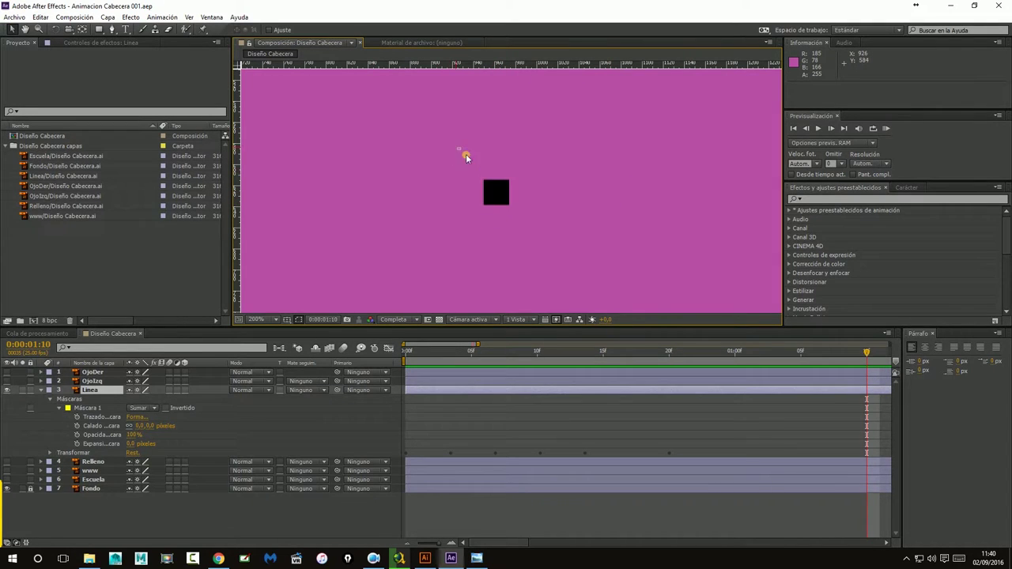
left_click_drag(466, 157, 510, 222)
left_click(483, 221)
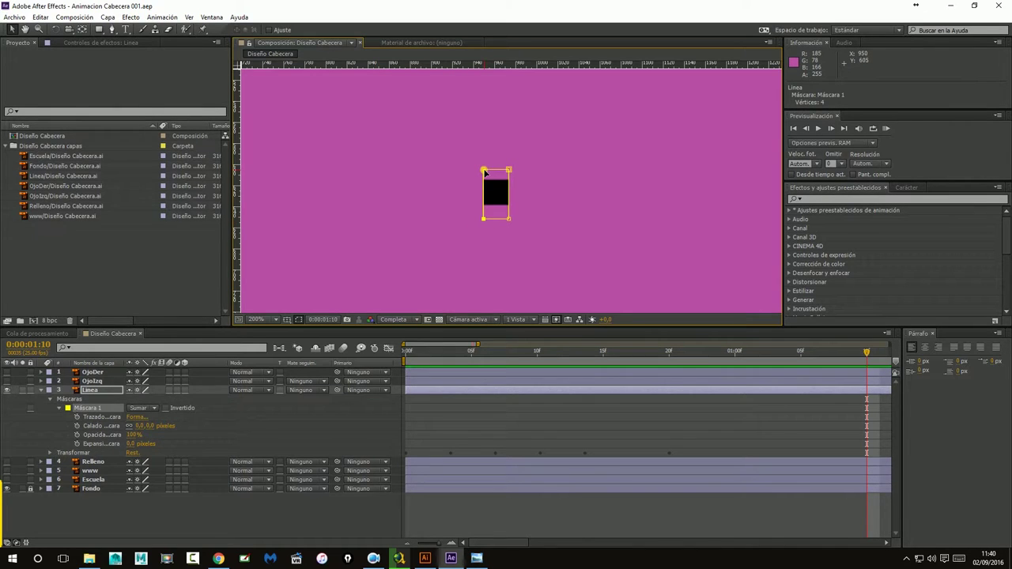
key("Left")
key("Left")
key("Left")
key("ctrl+z")
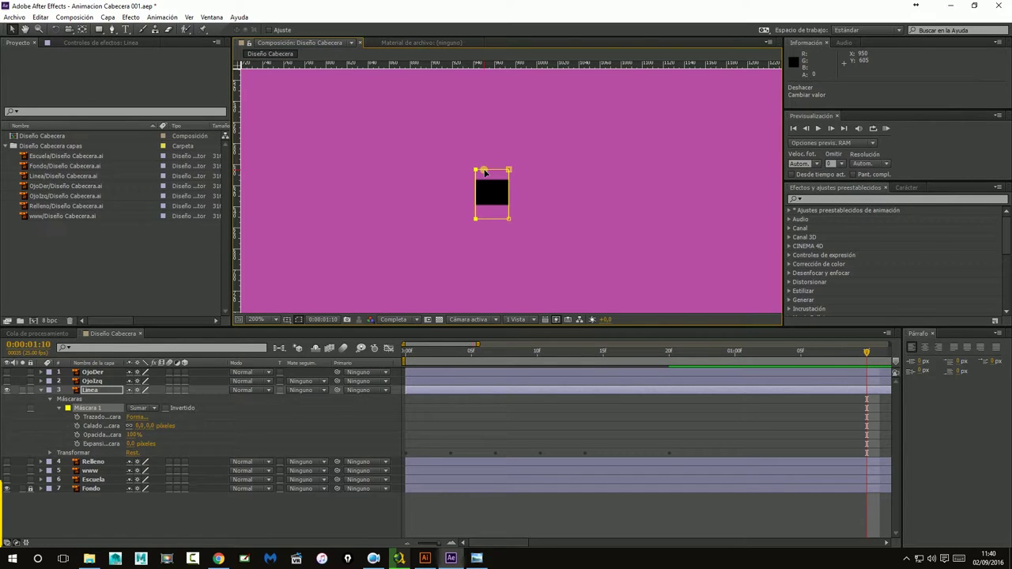
Adjust the mask's left edge with repeated undos and widen the layer-name column
left_click(593, 195)
key("ctrl+z")
key("ctrl+z")
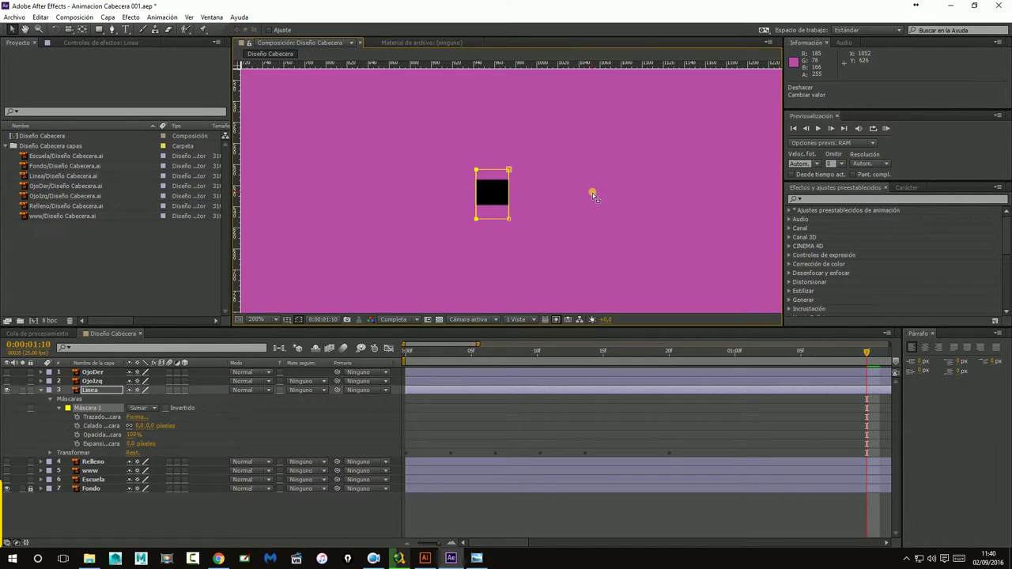
key("ctrl+z")
key("ctrl+z")
key("ctrl+z")
key("ctrl+z")
key("ctrl+z")
key("ctrl+z")
key("ctrl+z")
key("ctrl+z")
key("ctrl+z")
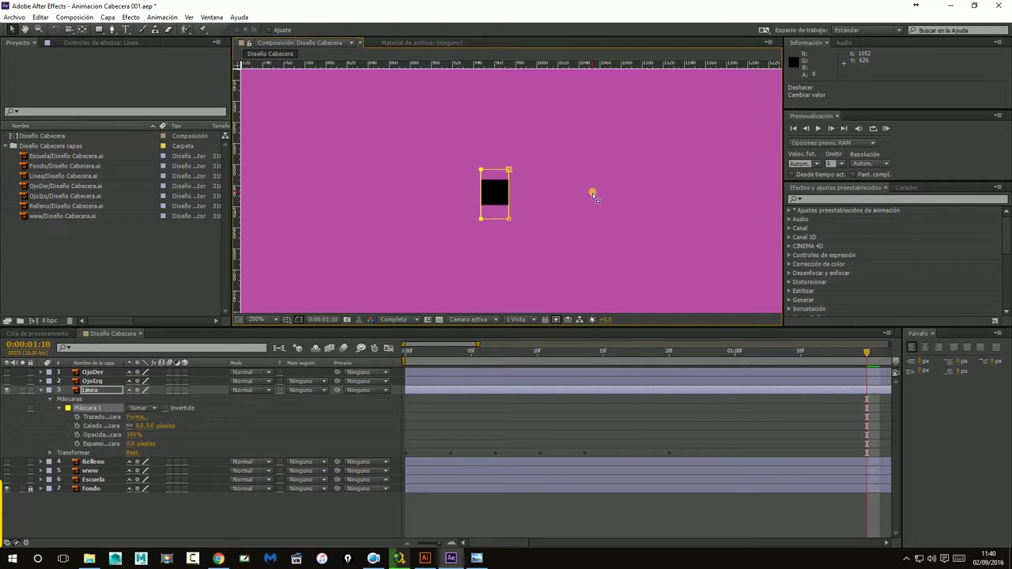
key("ctrl+z")
key("ctrl+z")
key("ctrl+z")
key("ctrl+z")
key("ctrl+z")
key("ctrl+z")
key("ctrl+z")
key("ctrl+z")
key("ctrl+z")
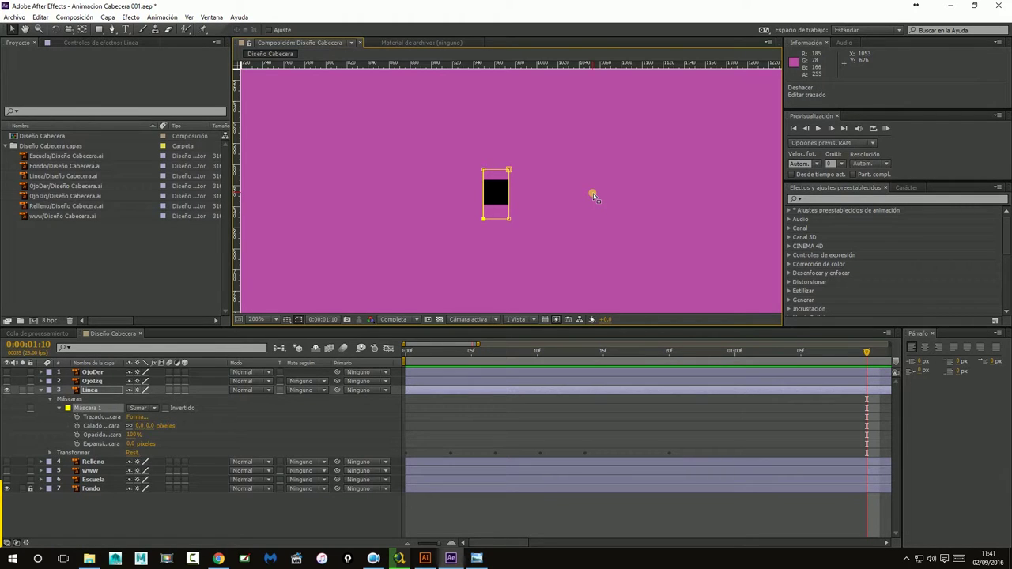
key("ctrl+z")
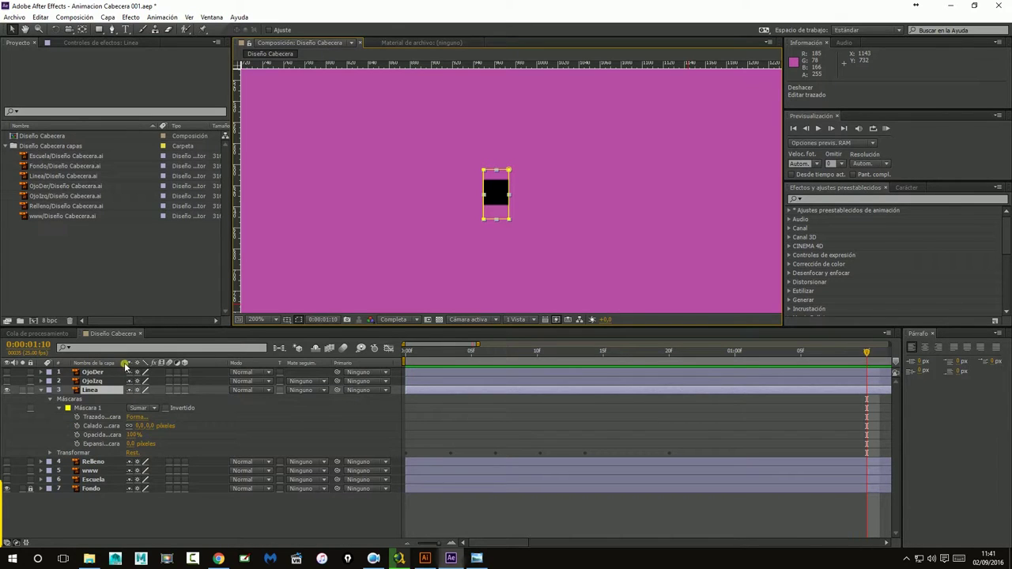
left_click_drag(123, 363, 163, 363)
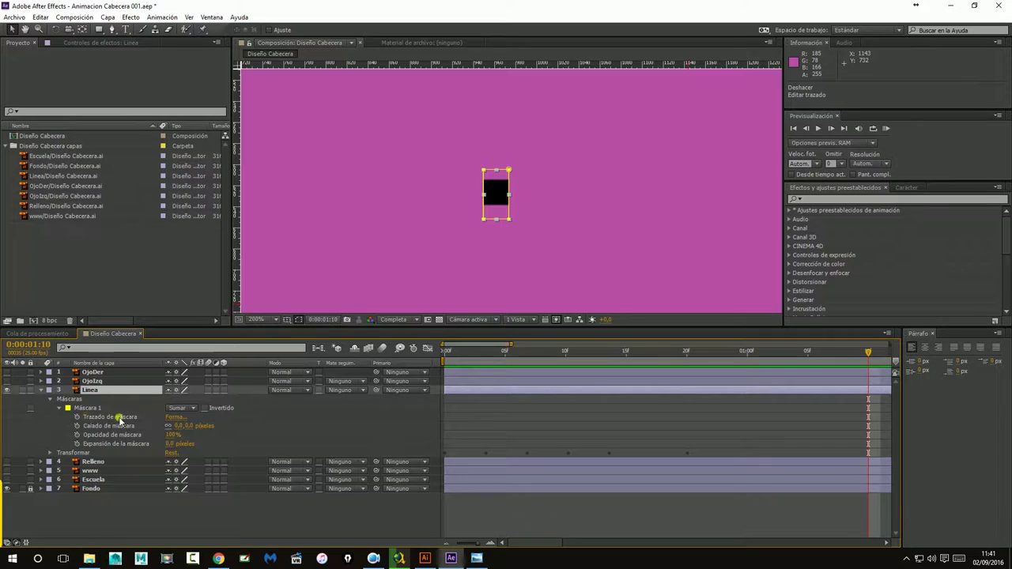
Add a mask path keyframe at 0:00:01:10 and move to the 2-second mark
left_click(77, 417)
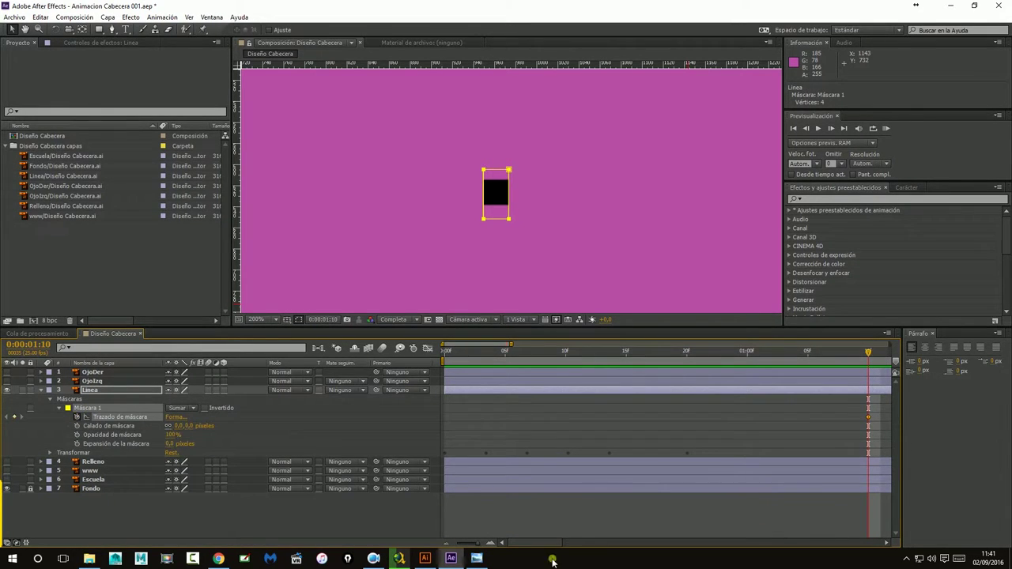
left_click_drag(506, 543, 446, 545)
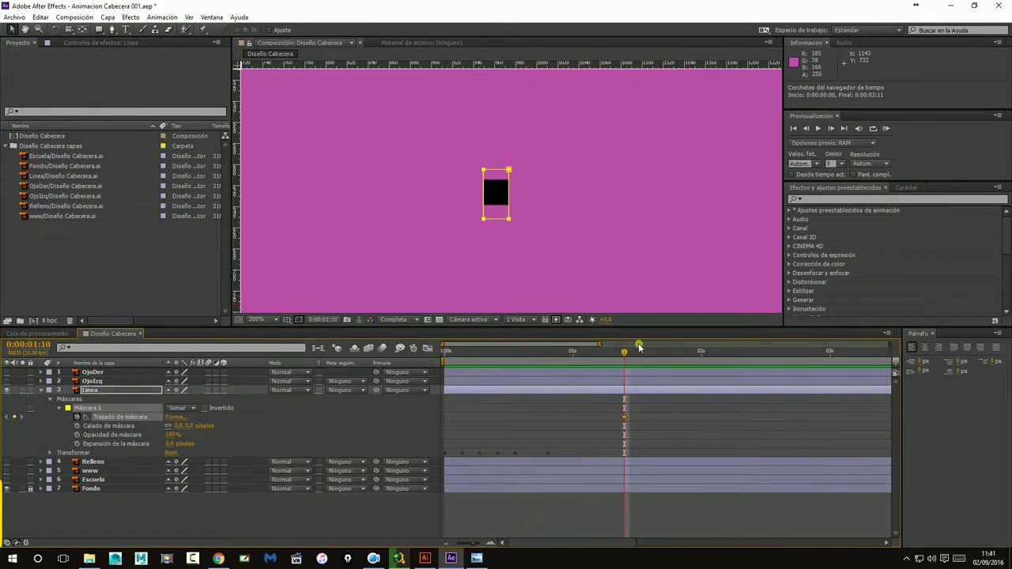
left_click_drag(625, 351, 701, 355)
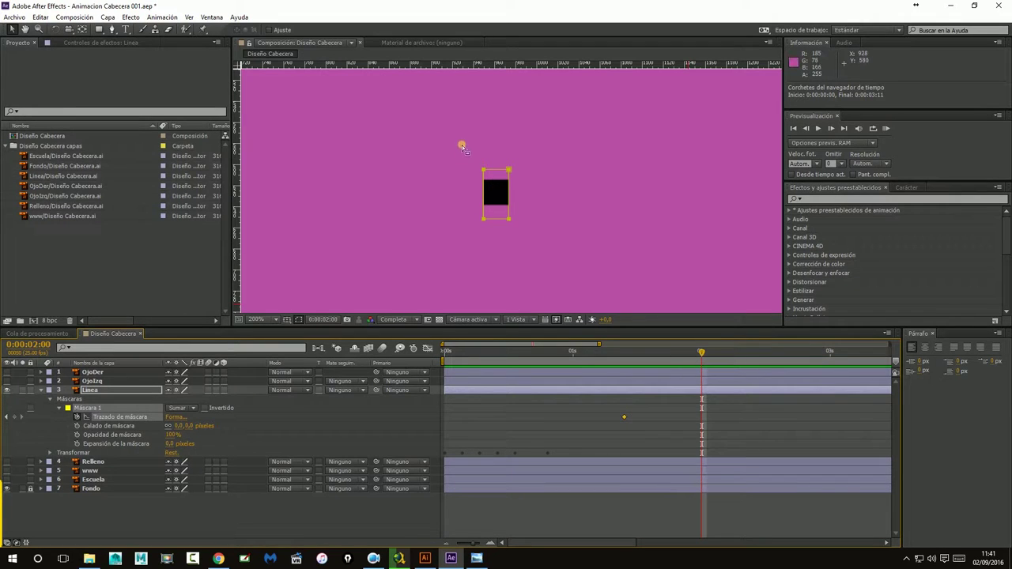
Select the mask's left corners, undoing an accidental edit
left_click_drag(462, 143, 490, 251)
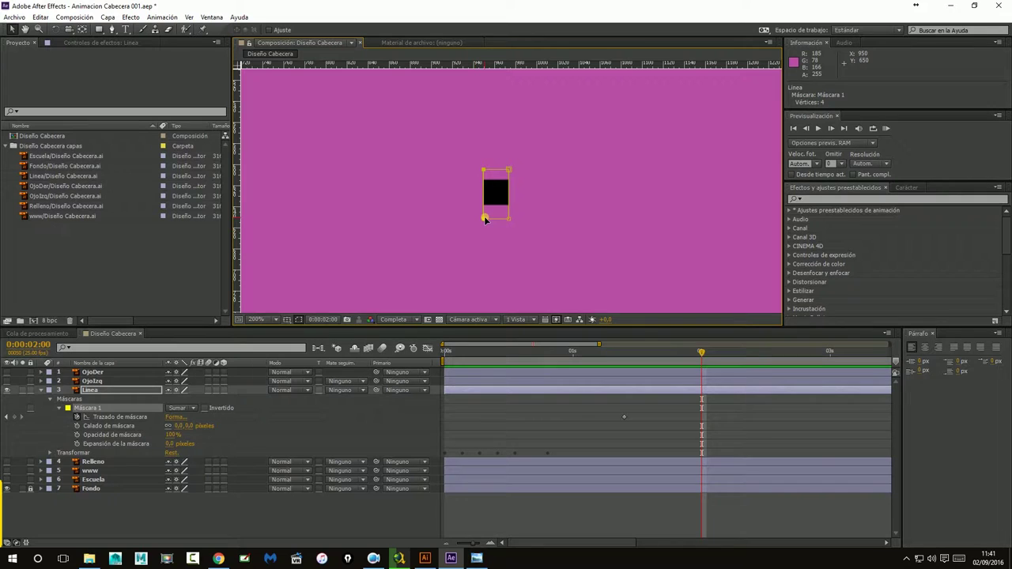
left_click(484, 220)
left_click(484, 219)
key("ctrl+z")
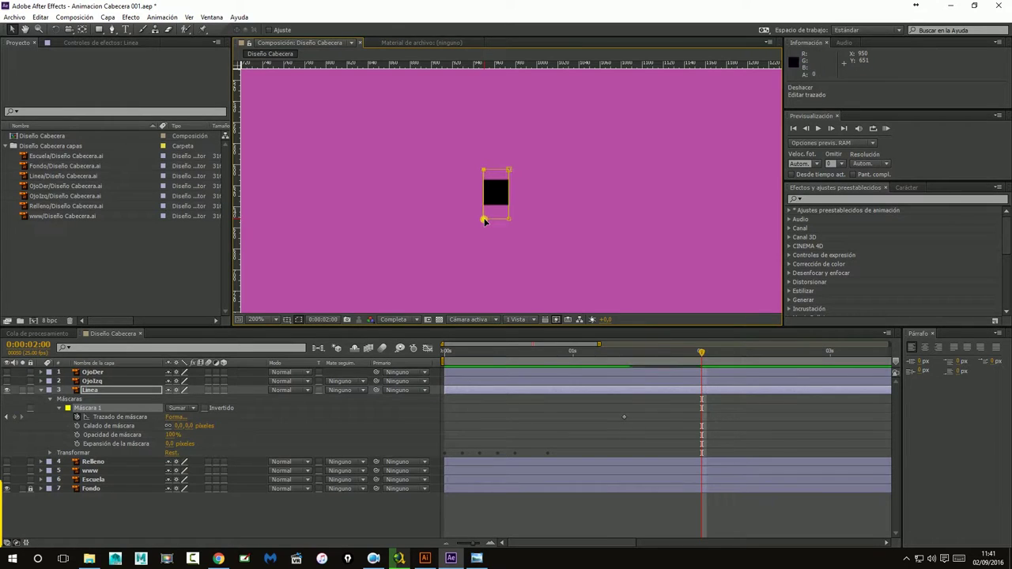
Drag the mask's left corners left and right corners right into a wide bar, then zoom out
left_click(484, 220)
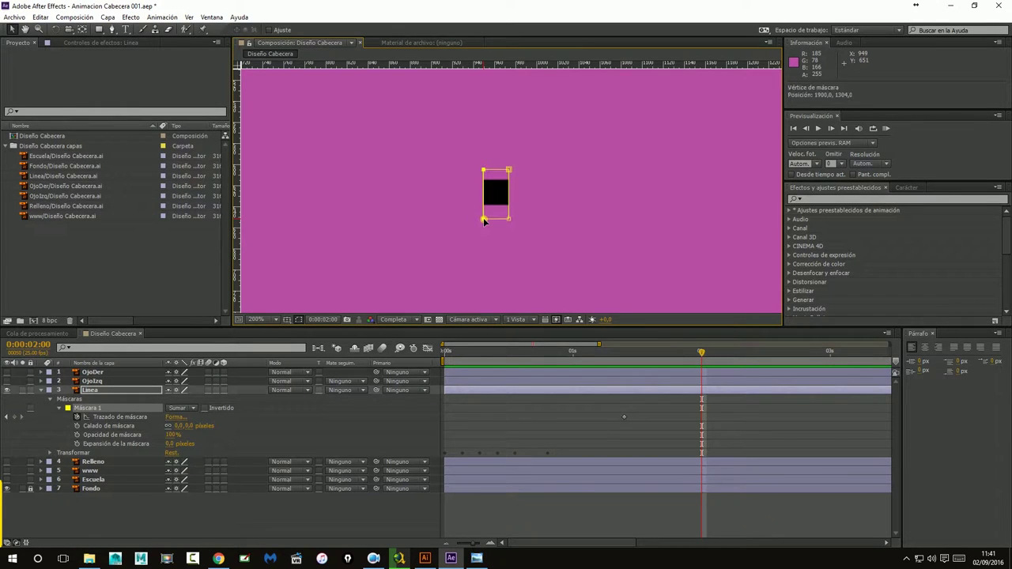
mouse_move(484, 221)
left_mouse_down()
mouse_move(321, 229)
mouse_move(369, 227)
left_mouse_up()
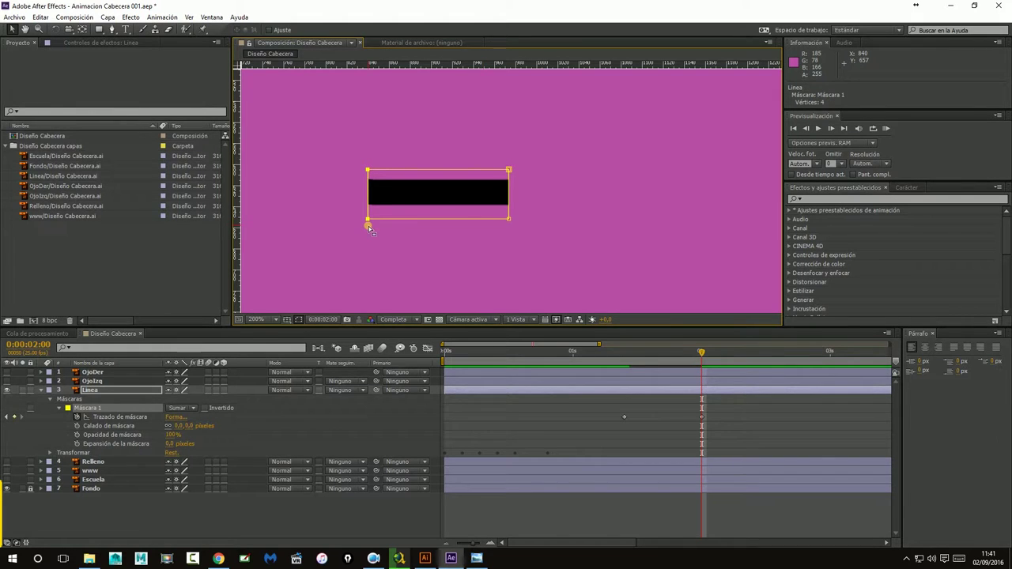
left_click_drag(481, 137, 528, 248)
left_click_drag(510, 222, 618, 222)
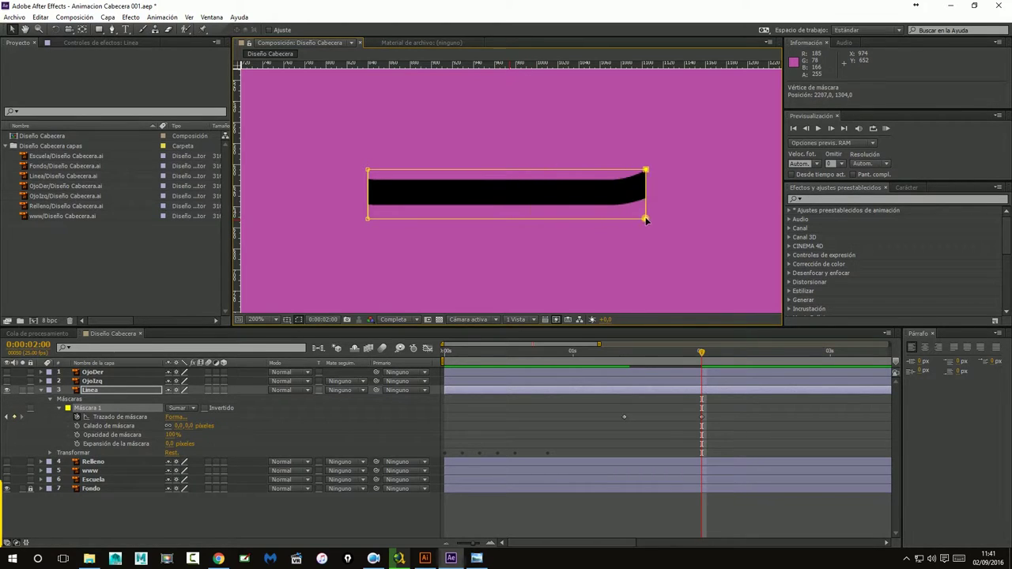
left_click(672, 264)
left_click(671, 264)
key("comma")
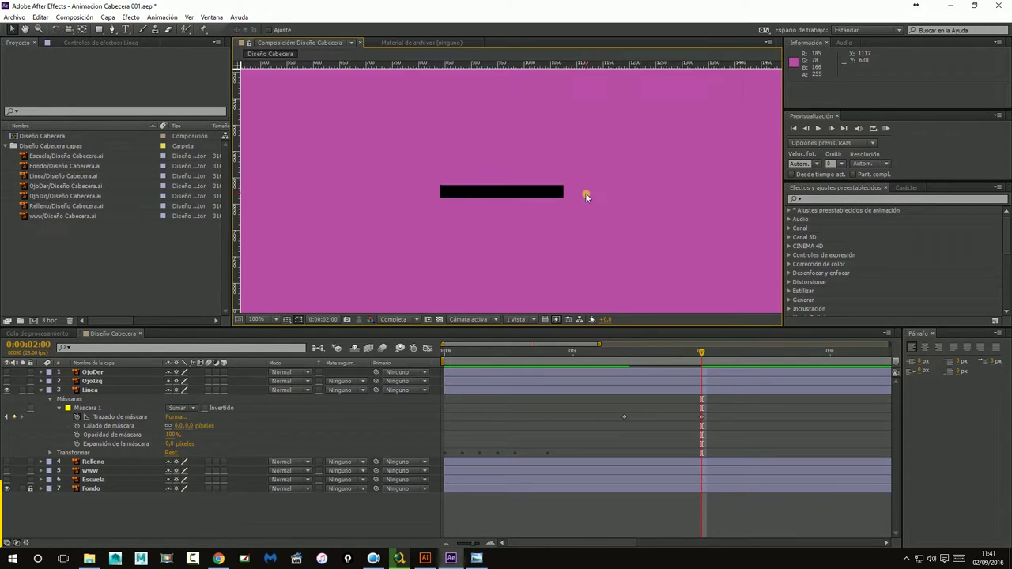
key("comma")
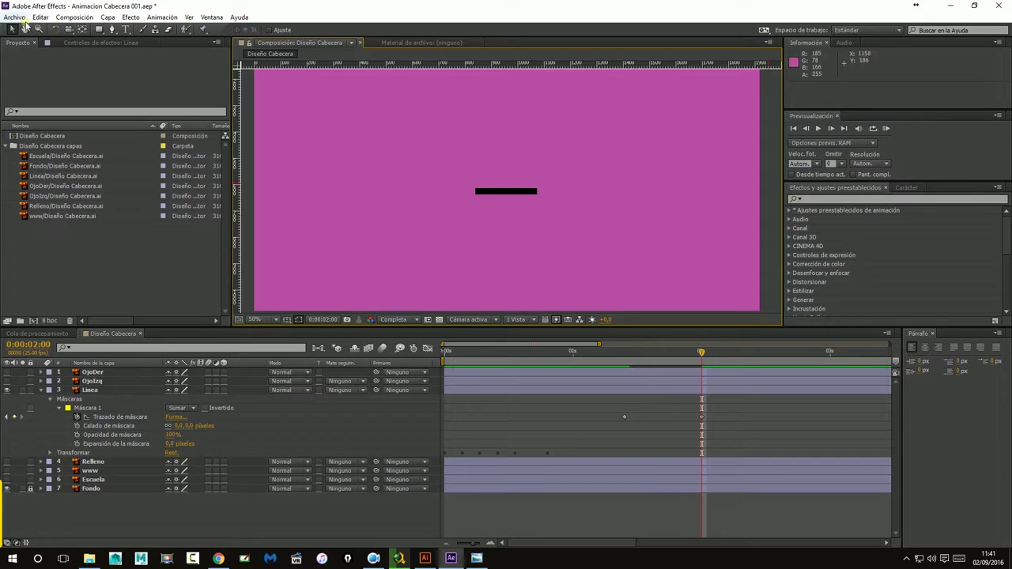
Save the project as Animacion Cabecera 002.aep and preview the animation from the start
left_click(15, 17)
mouse_move(51, 116)
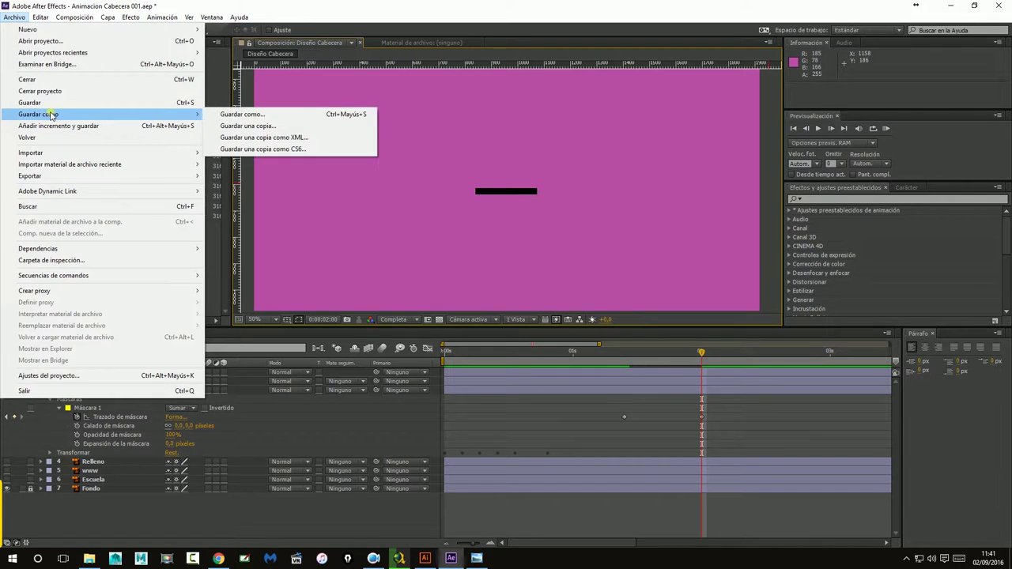
left_click(252, 115)
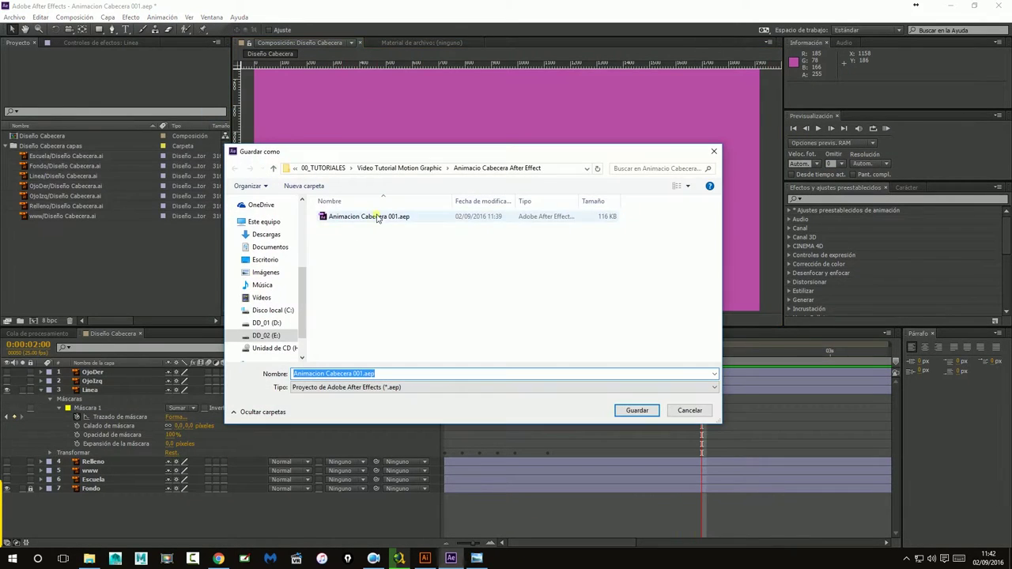
left_click(361, 374)
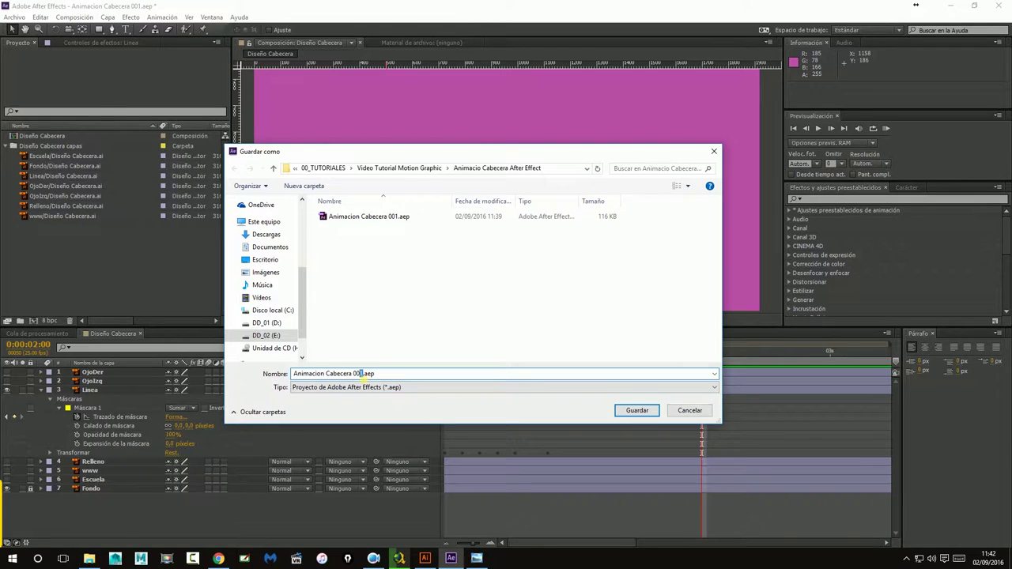
type("2")
key("Return")
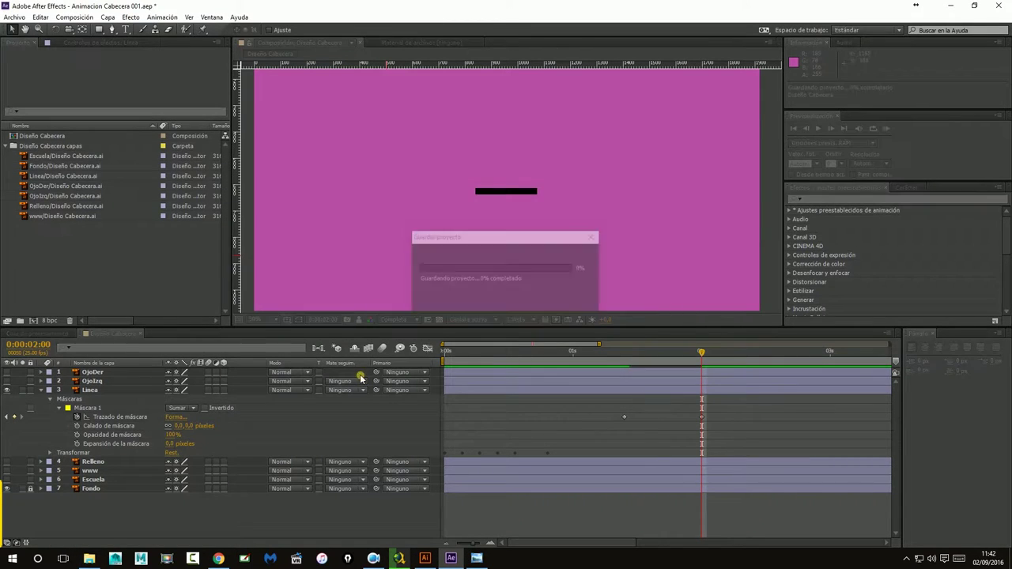
left_click(793, 131)
left_click(818, 129)
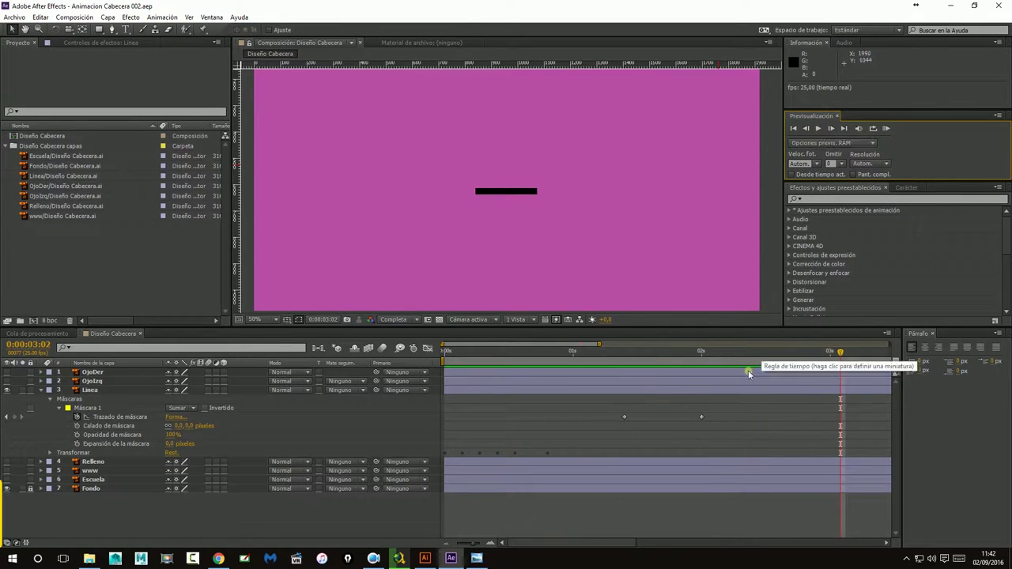
Move the 2-second mask path keyframe earlier to about 0:00:01:16 and preview
left_click(713, 425)
left_click_drag(714, 426, 709, 423)
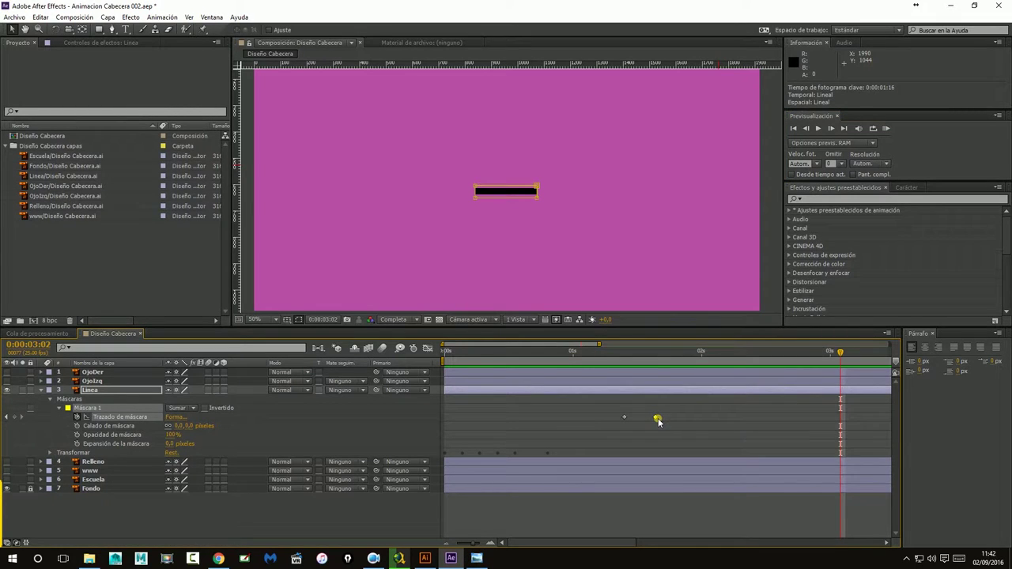
left_click_drag(657, 421, 639, 416)
left_click_drag(678, 359, 654, 356)
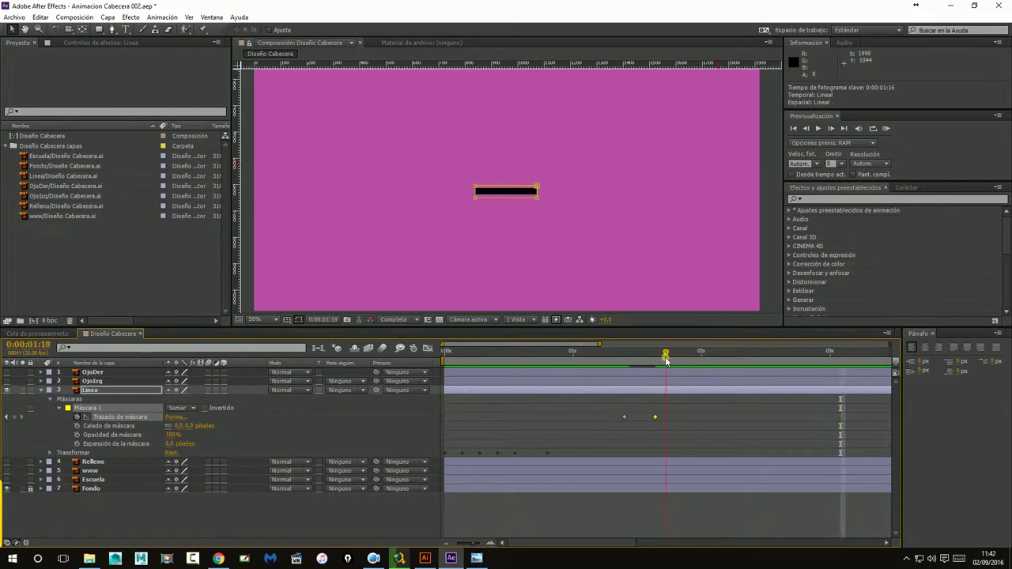
left_click(701, 247)
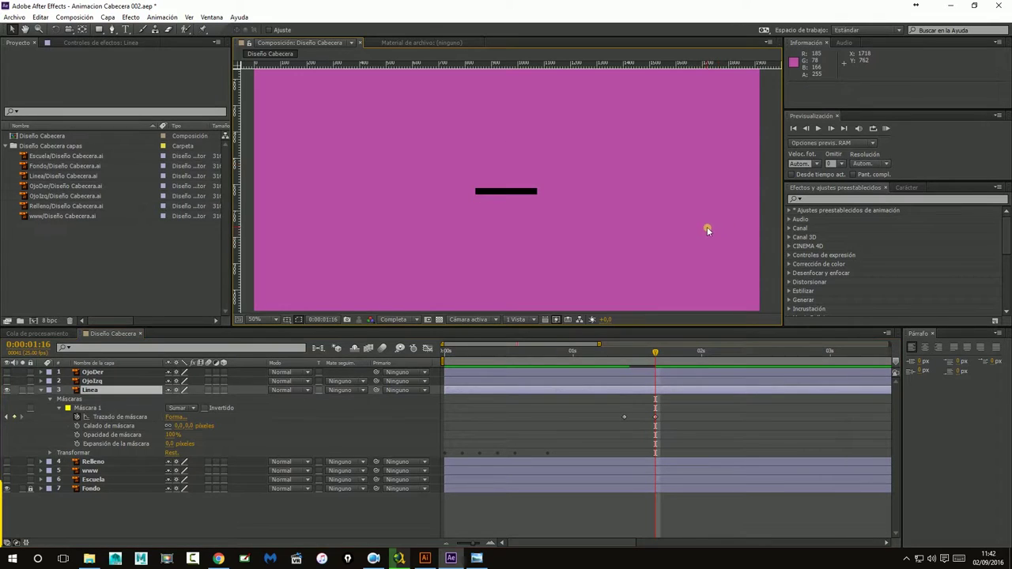
left_click(819, 129)
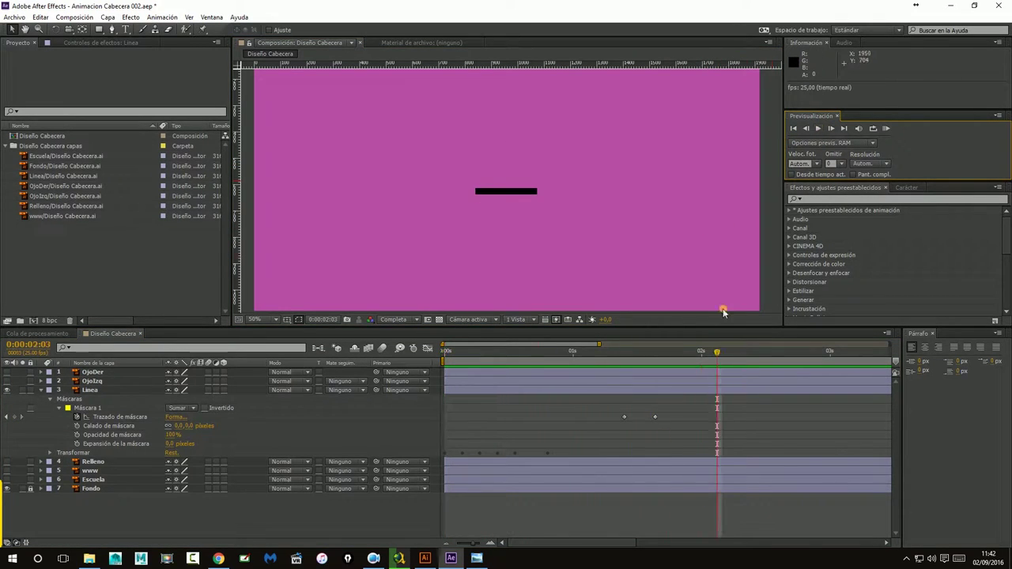
Shift both mask keyframes earlier to around 0:00:01:00 and 0:00:01:06, then replay the preview
mouse_move(664, 358)
left_mouse_down()
mouse_move(524, 363)
mouse_move(619, 358)
left_mouse_up()
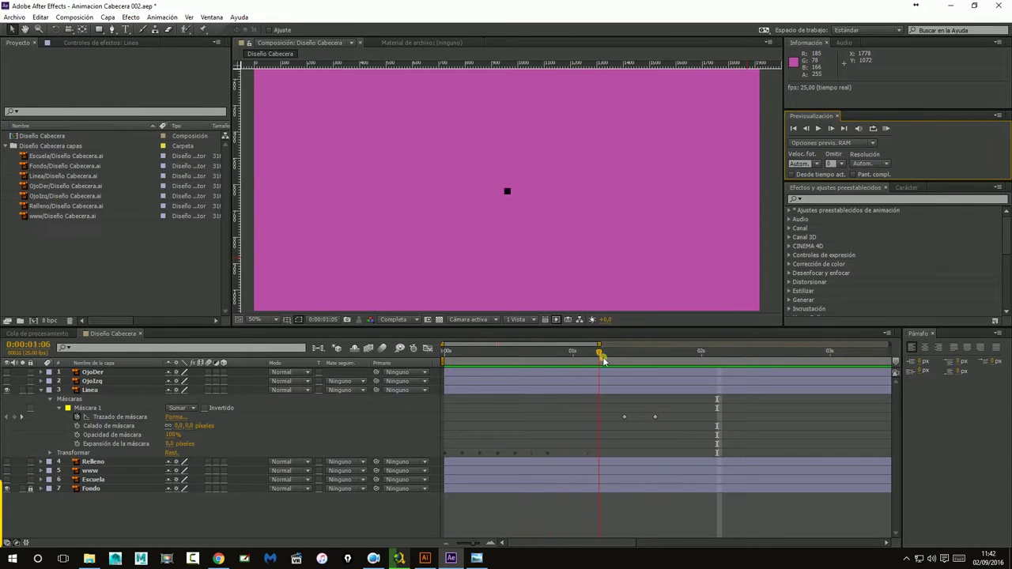
mouse_move(614, 407)
left_mouse_down()
mouse_move(663, 425)
mouse_move(598, 428)
left_mouse_up()
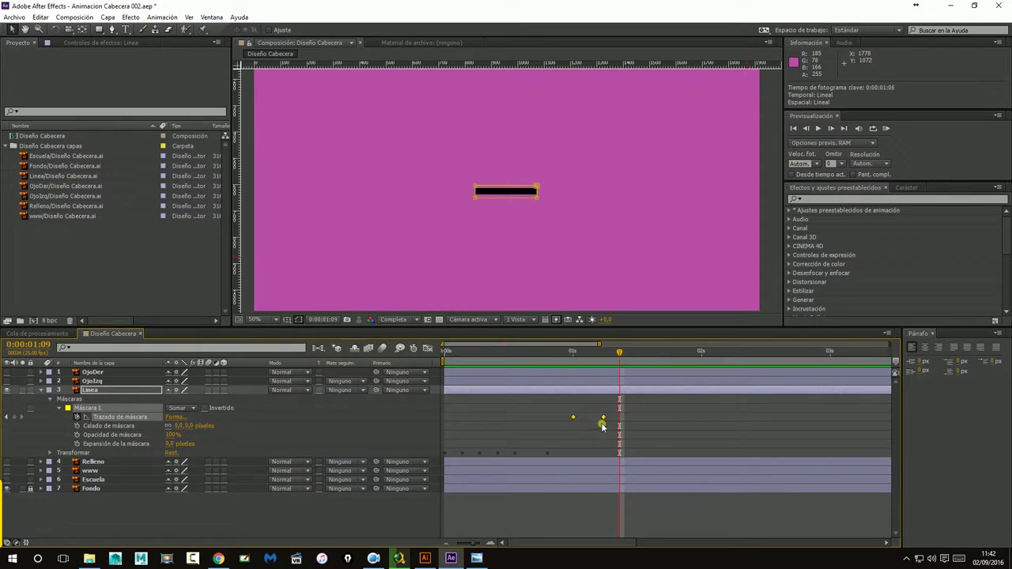
left_click(670, 506)
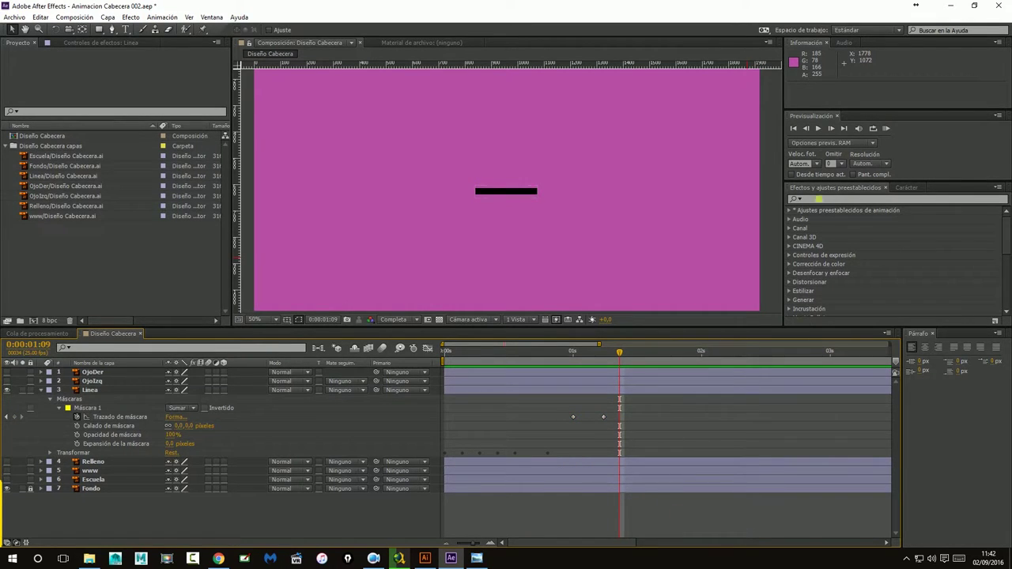
left_click(810, 128)
left_click(819, 128)
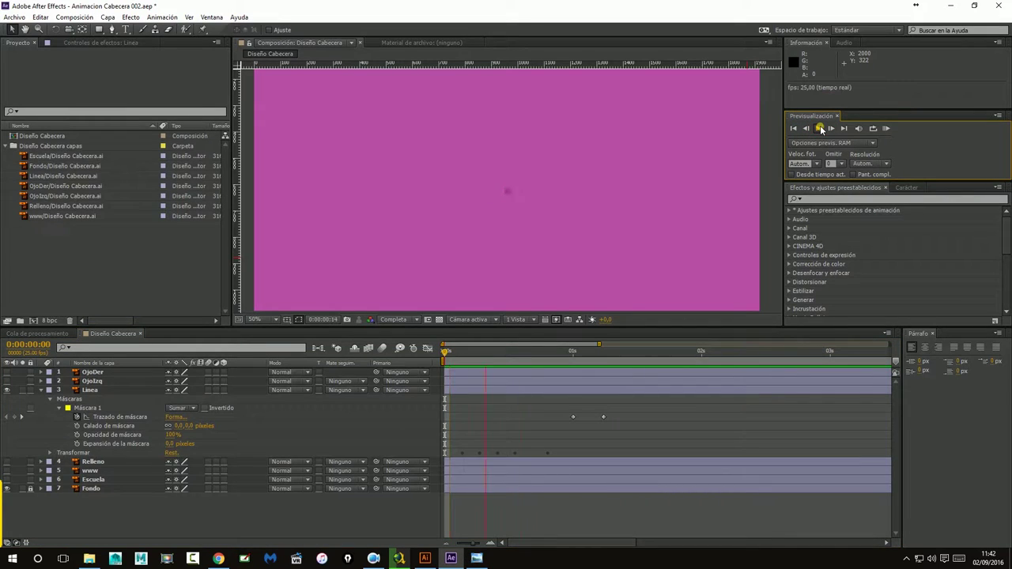
left_click(821, 129)
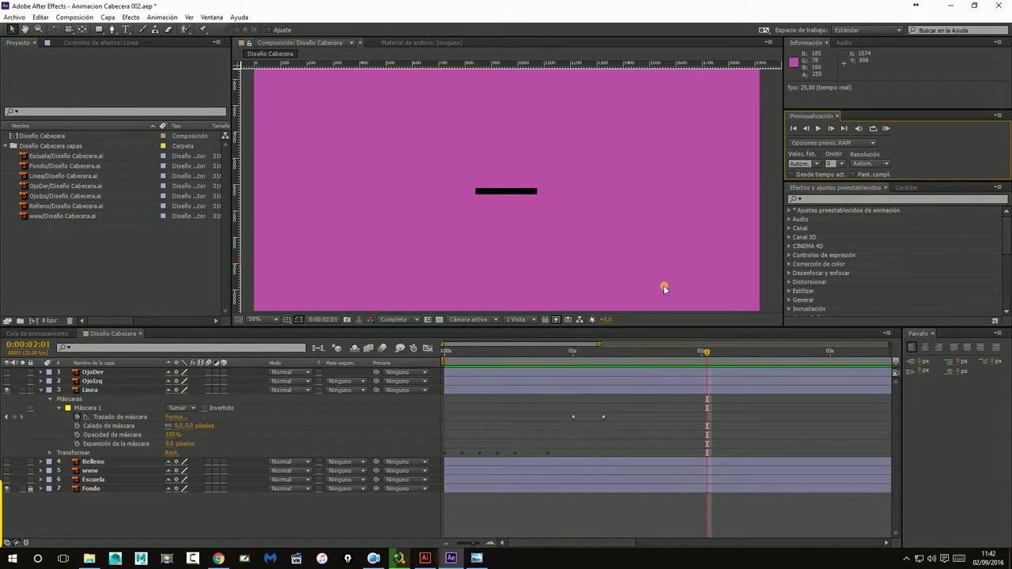
left_click(793, 128)
left_click(820, 128)
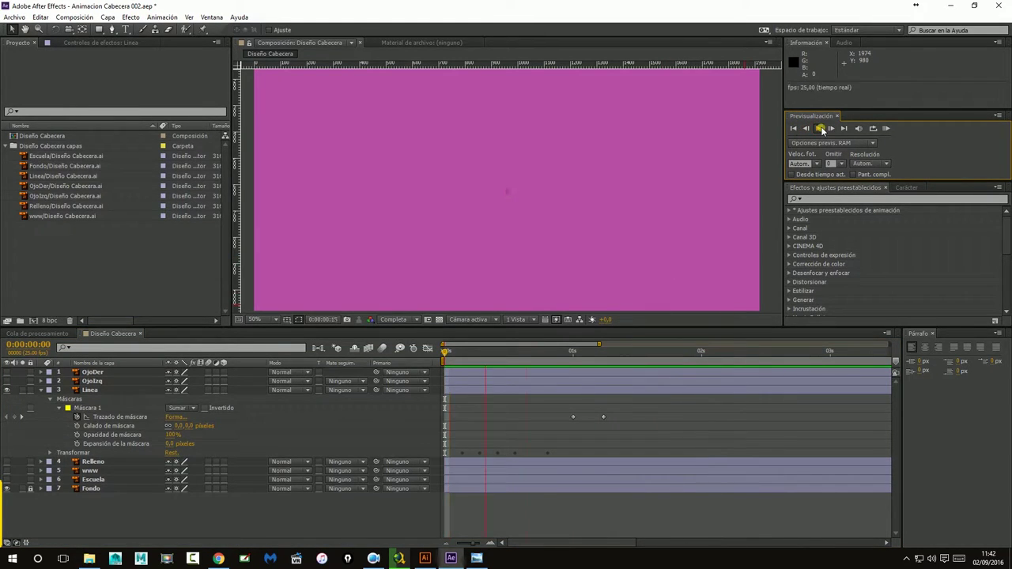
left_click(821, 128)
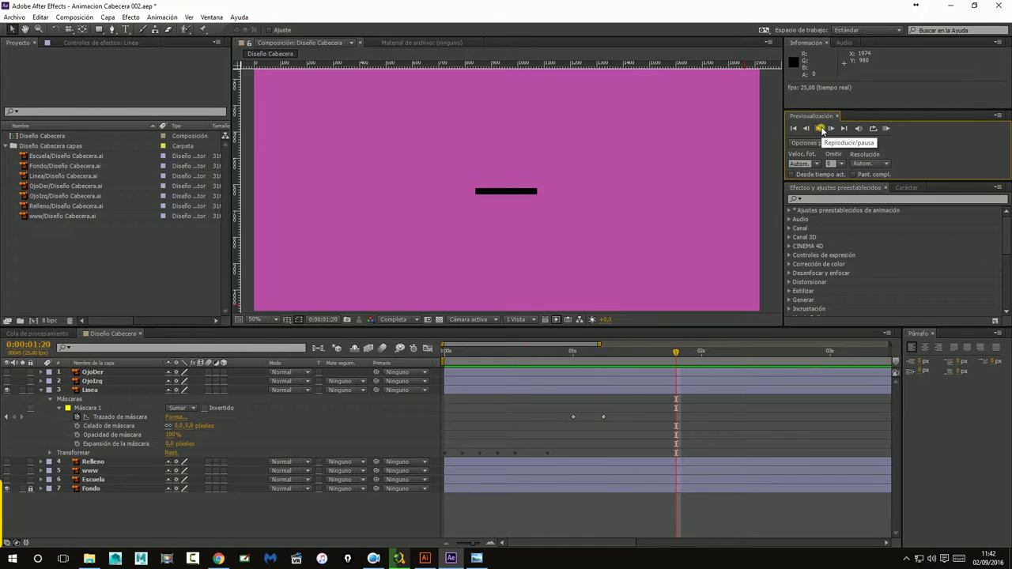
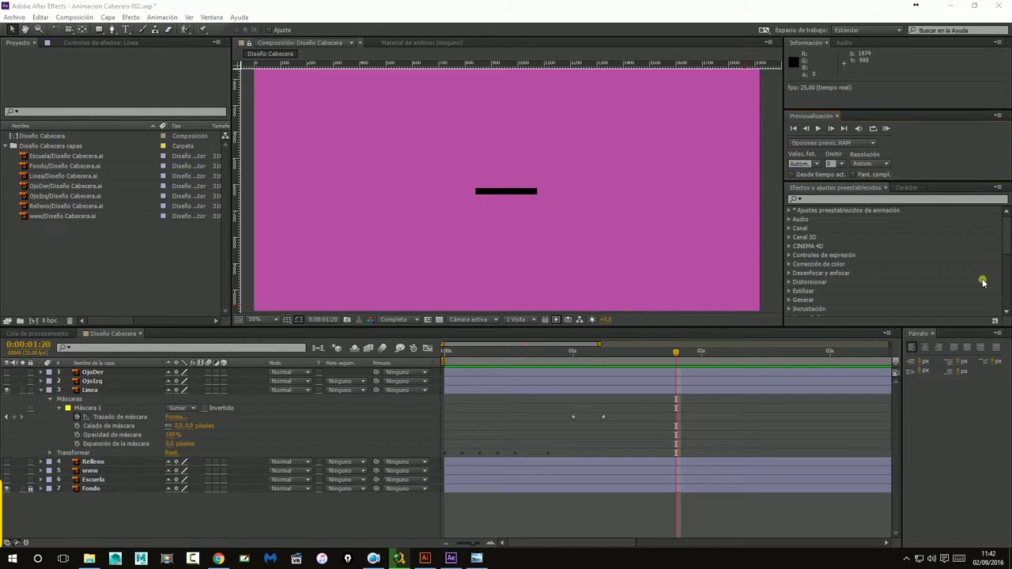
Move to about 1:07, zoom in and select the Linea layer's mask path
left_click(628, 195)
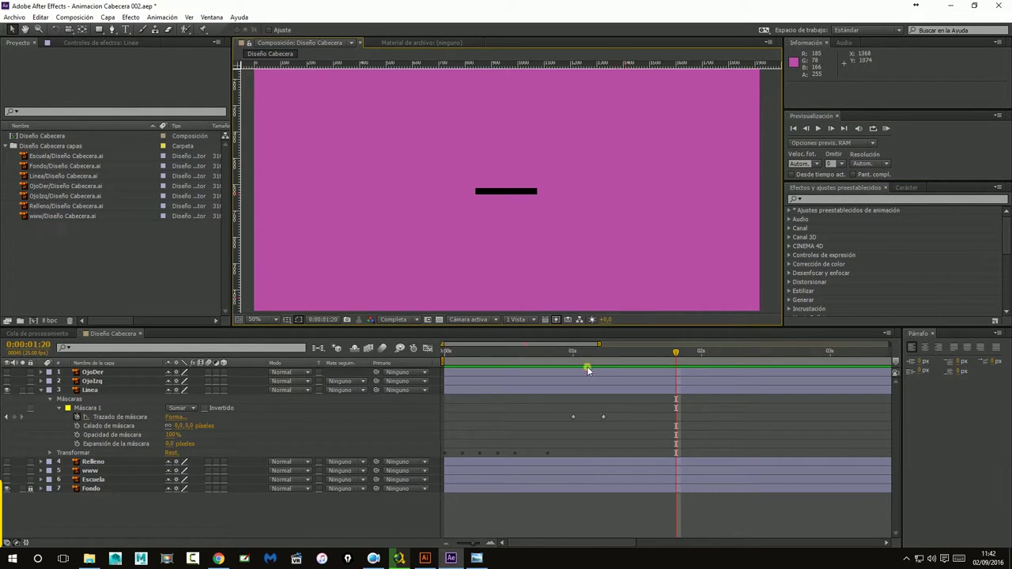
left_click_drag(583, 353, 616, 363)
scroll(500, 186, "up", 2)
scroll(501, 185, "up", 1)
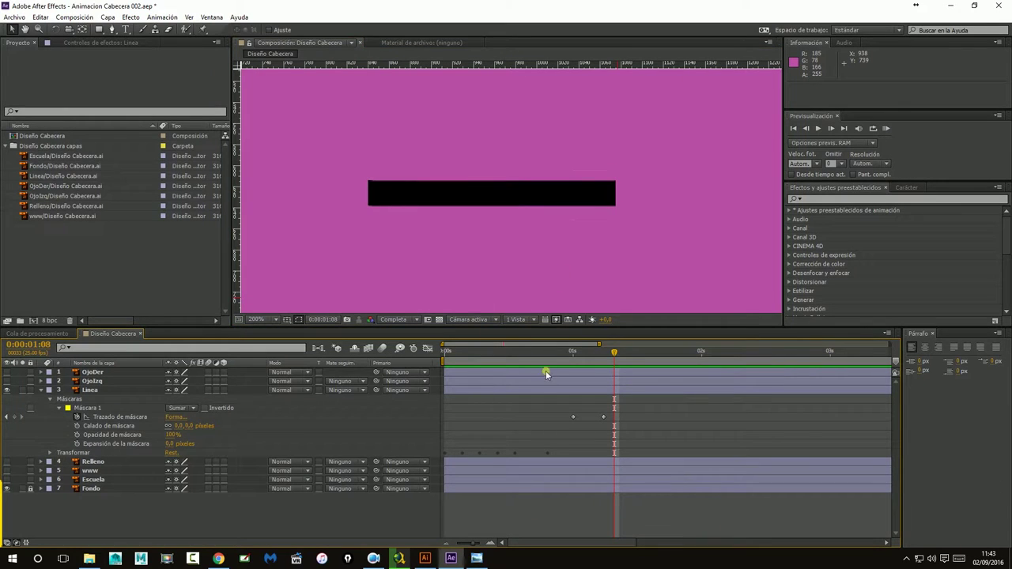
left_click(87, 408)
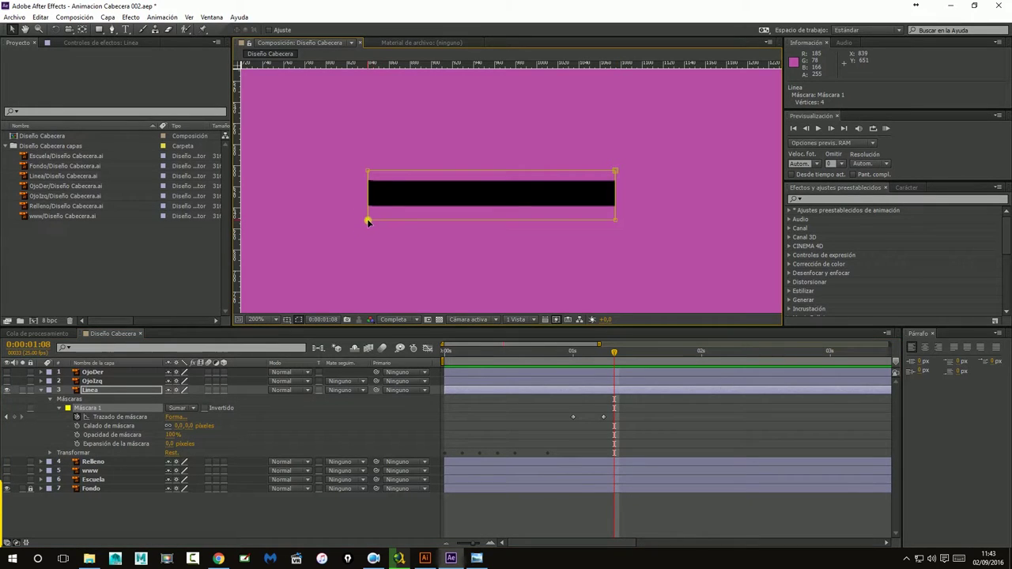
left_click_drag(369, 221, 329, 212)
key("ctrl+z")
Add a vertex in the middle of the bar's left and right ends with the Pen tool
left_click(111, 29)
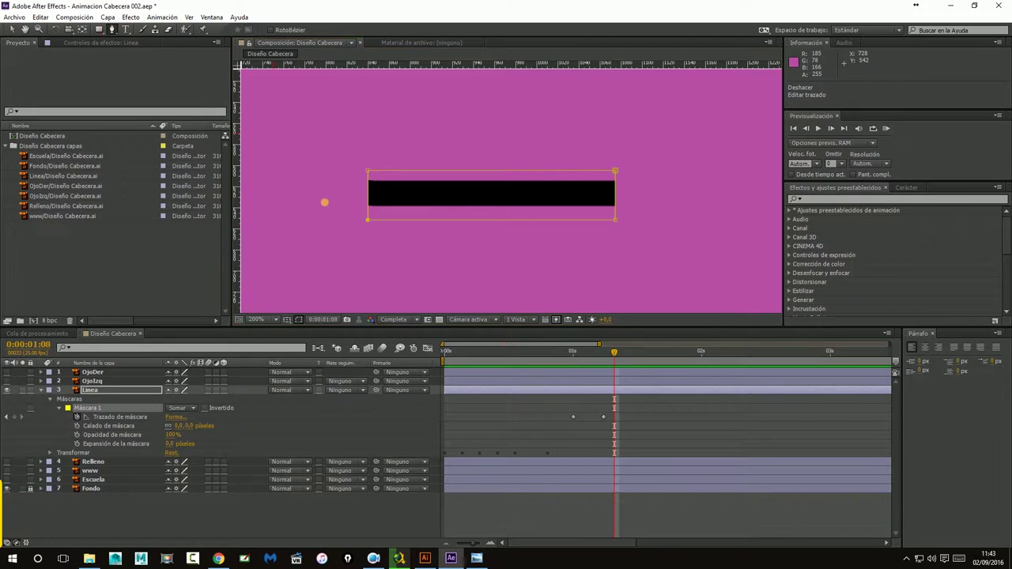
left_click(368, 197)
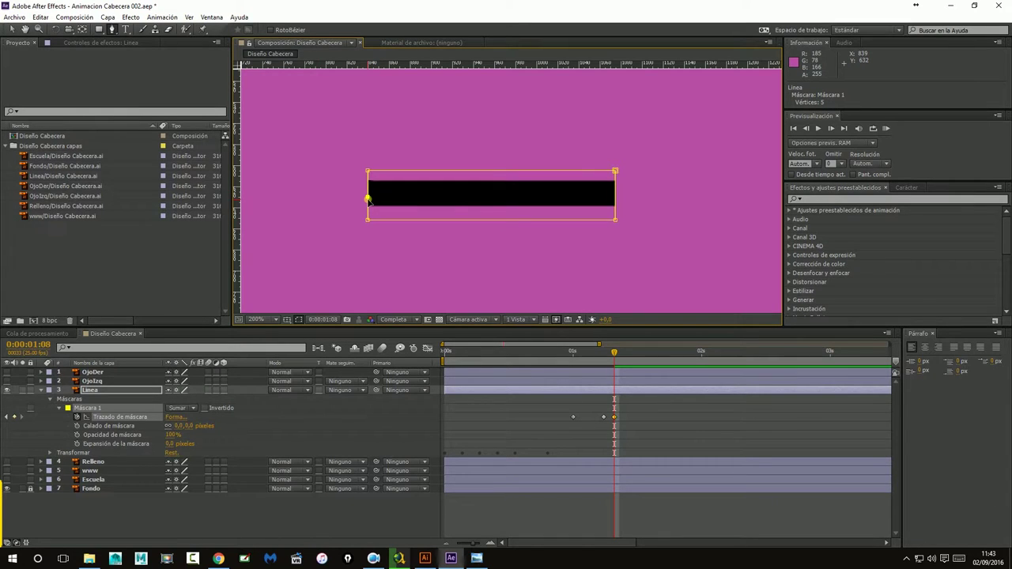
left_click(615, 198)
left_click_drag(606, 358, 578, 353)
At the 1:08 mask keyframe, pull the bar's left-end vertices out and up into a point
left_click(109, 31)
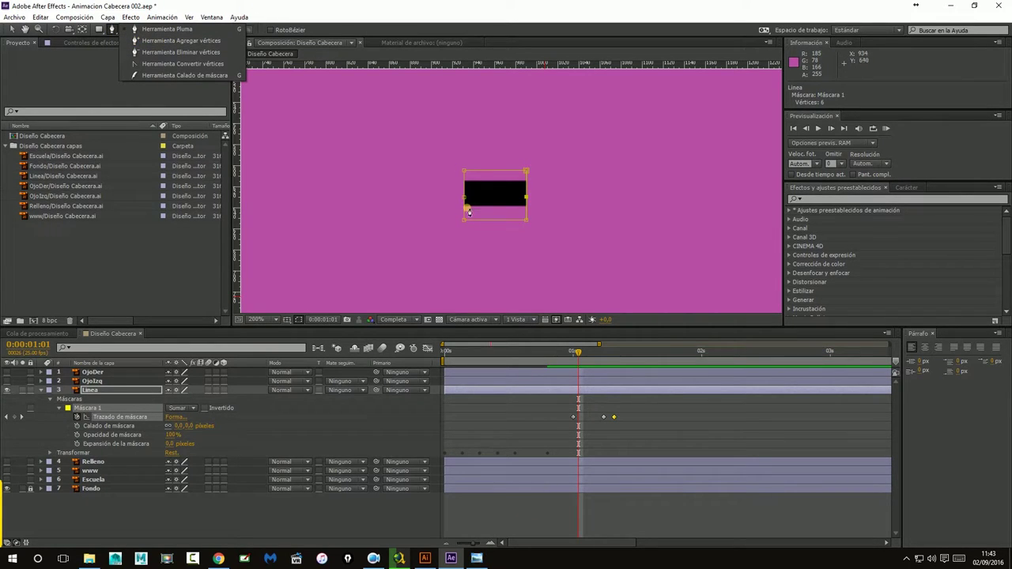
mouse_move(578, 359)
left_mouse_down()
mouse_move(452, 371)
mouse_move(612, 375)
left_mouse_up()
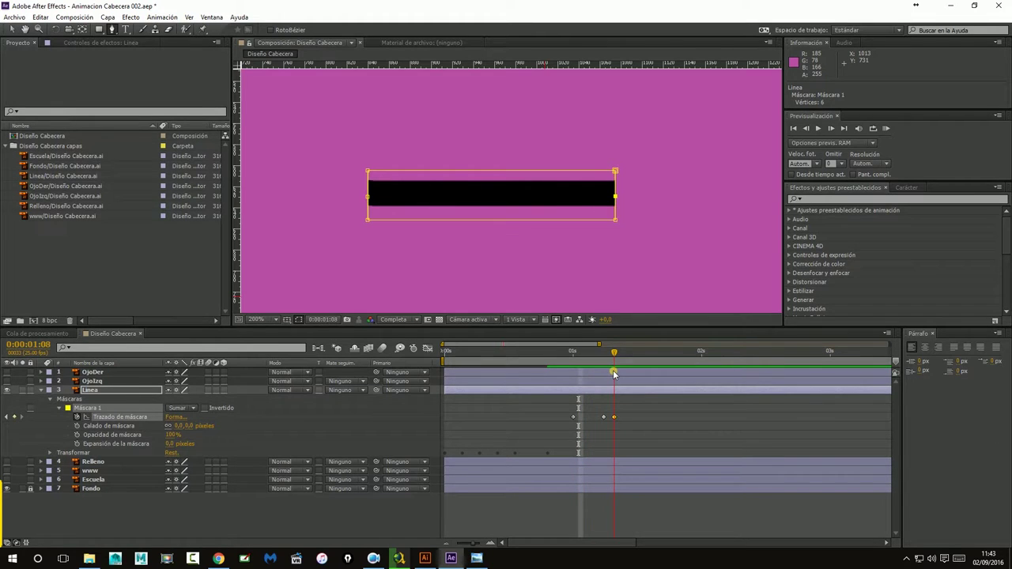
left_click(615, 417)
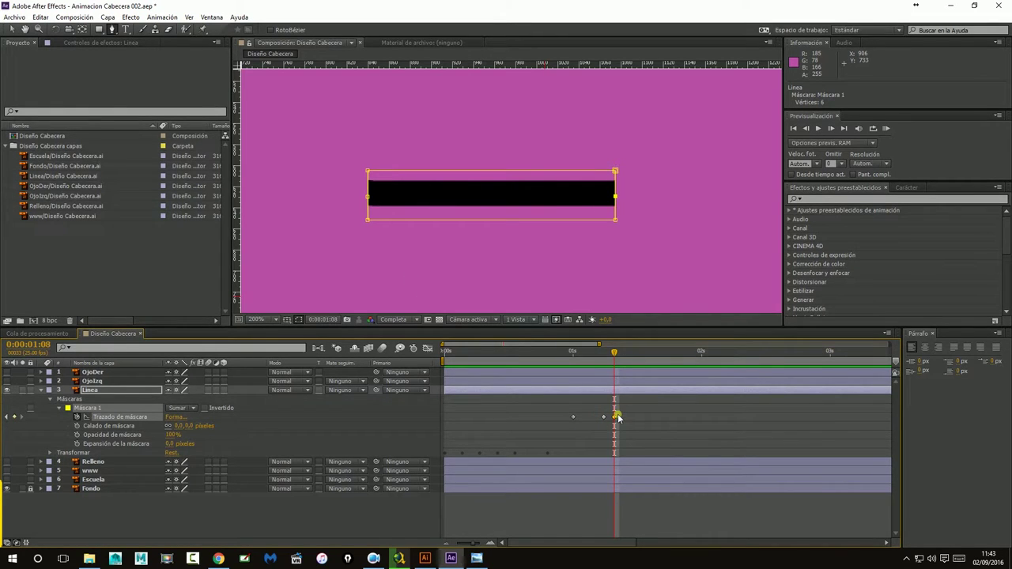
left_click(12, 29)
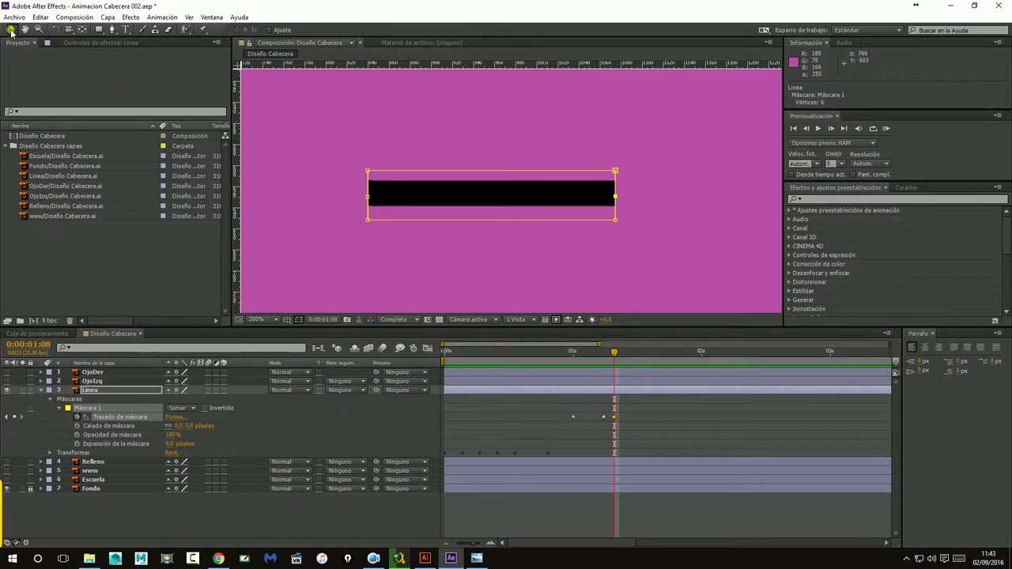
left_click(369, 197)
mouse_move(368, 196)
left_mouse_down()
mouse_move(268, 144)
mouse_move(283, 173)
left_mouse_up()
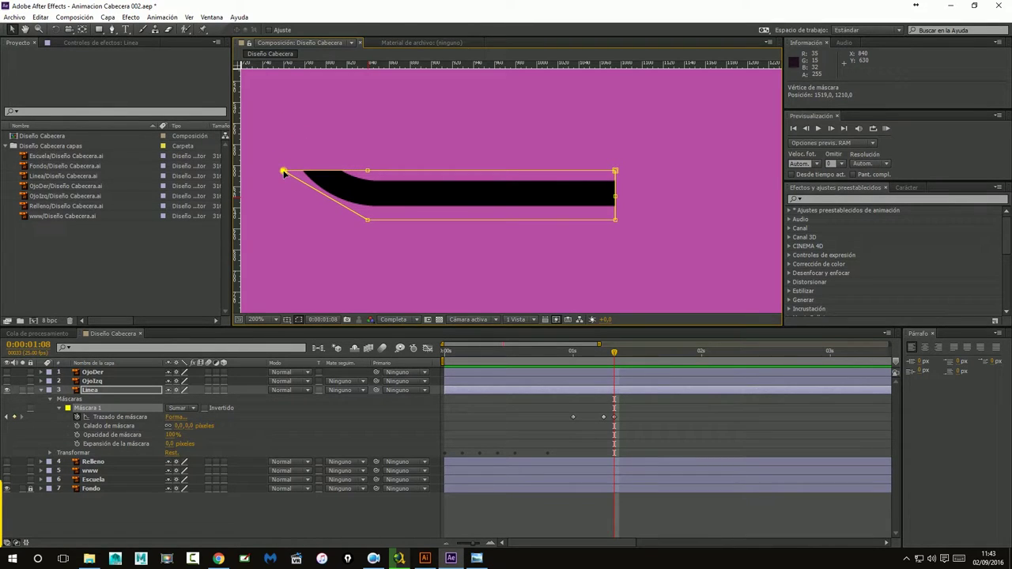
left_click_drag(367, 221, 280, 216)
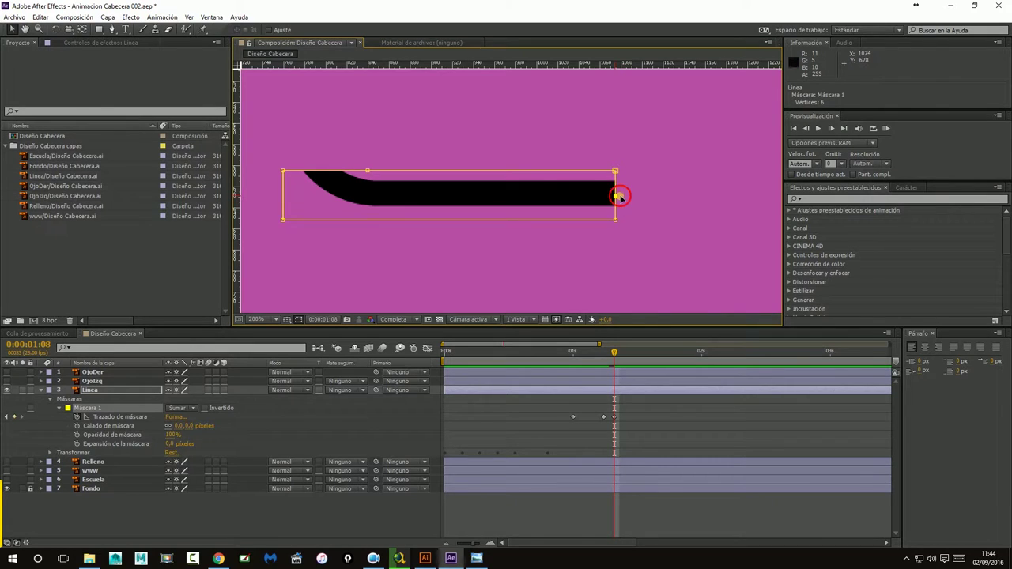
Pull the right-end vertex up and outward and stretch the lower-right vertex right
left_click_drag(616, 197, 706, 169)
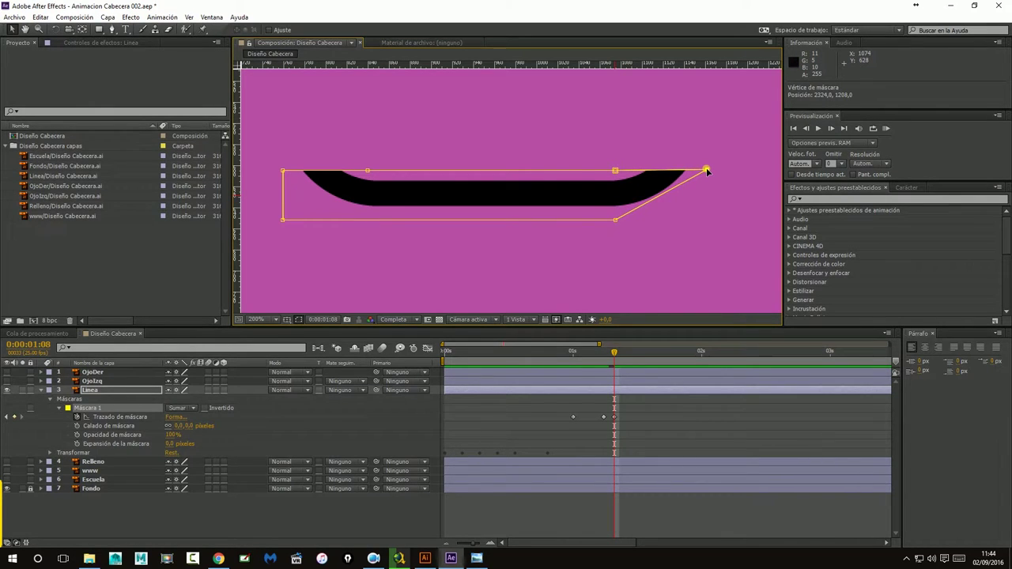
left_click(615, 221)
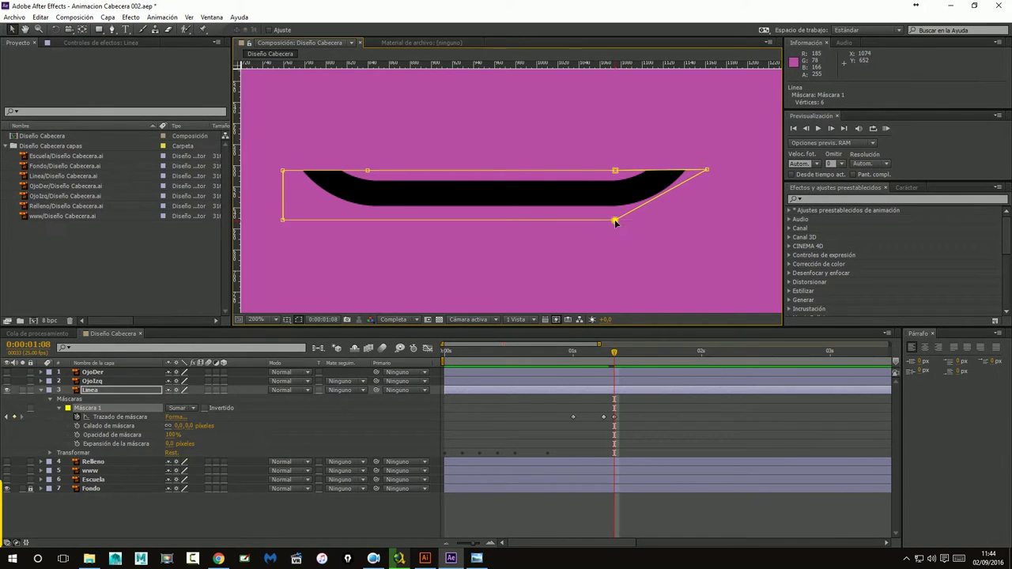
double_click(616, 223)
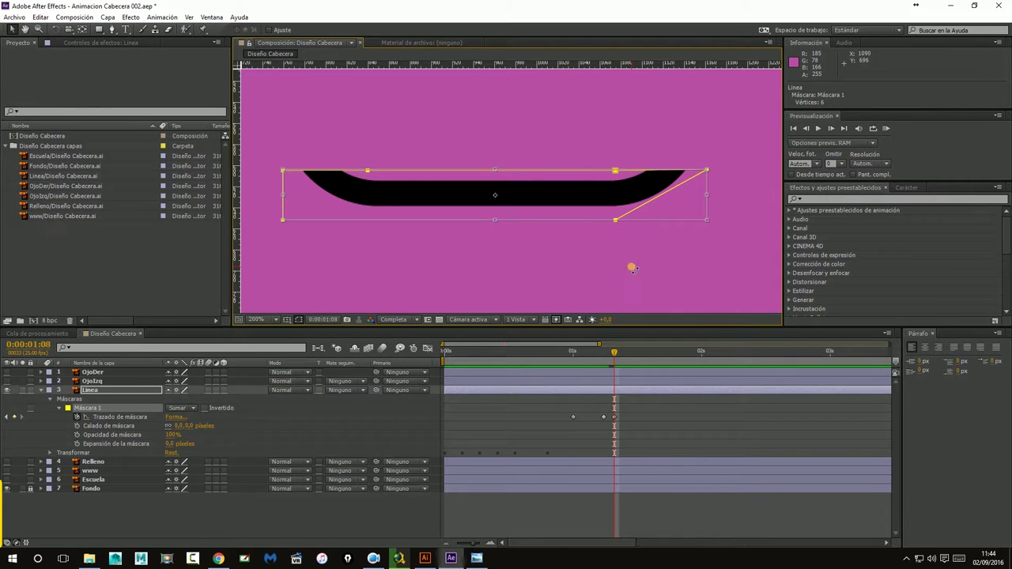
left_click_drag(615, 220, 619, 229)
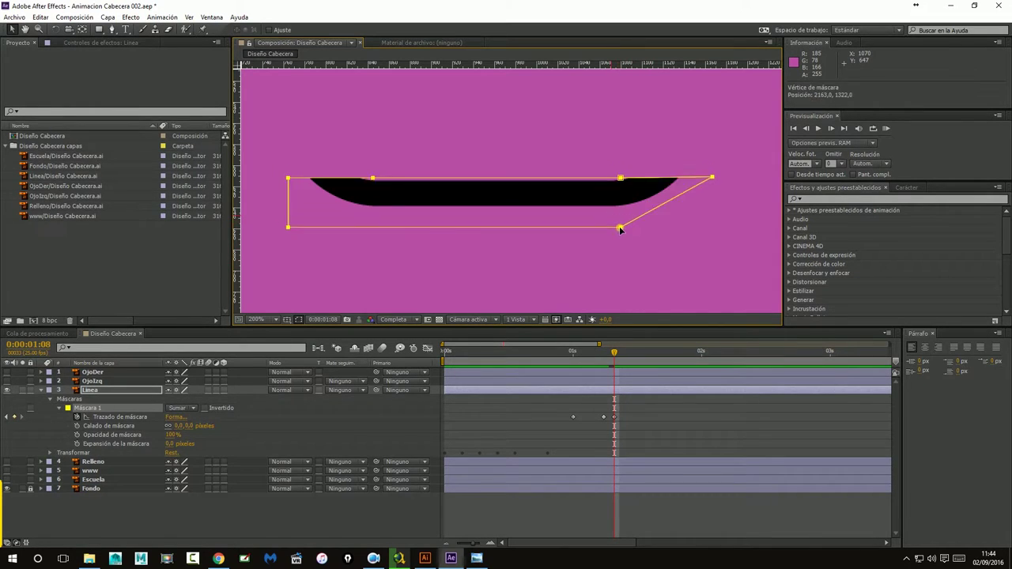
key("ctrl+z")
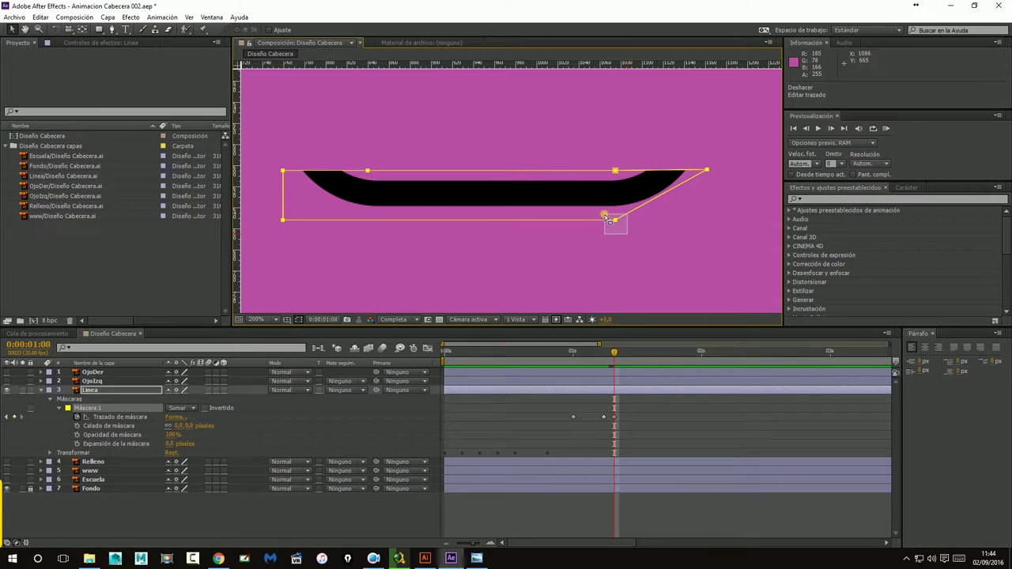
left_click_drag(614, 220, 706, 220)
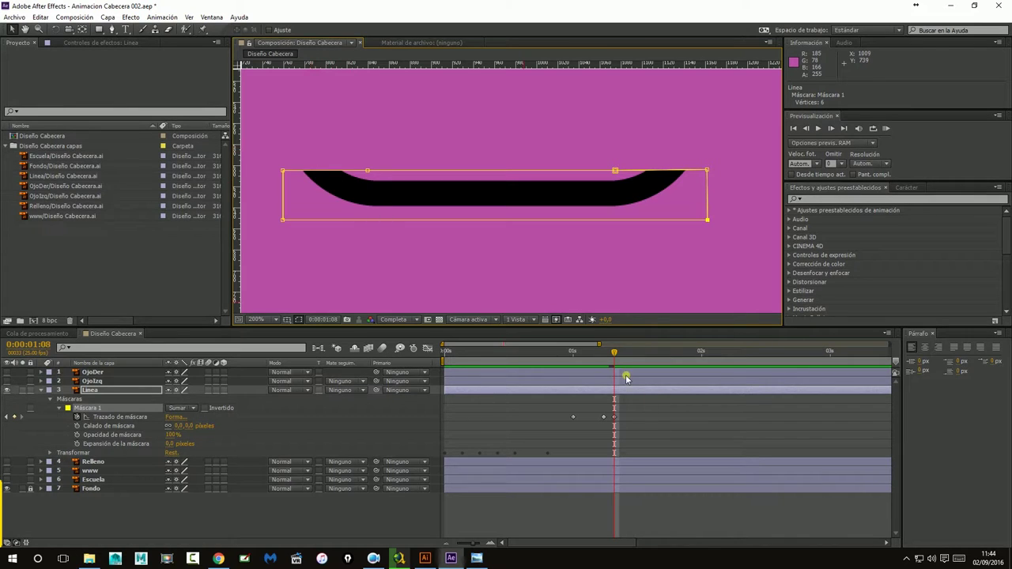
Move the Trazado de máscara keyframe from 1:08 to 1:10
mouse_move(614, 355)
left_mouse_down()
mouse_move(635, 360)
mouse_move(614, 355)
left_mouse_up()
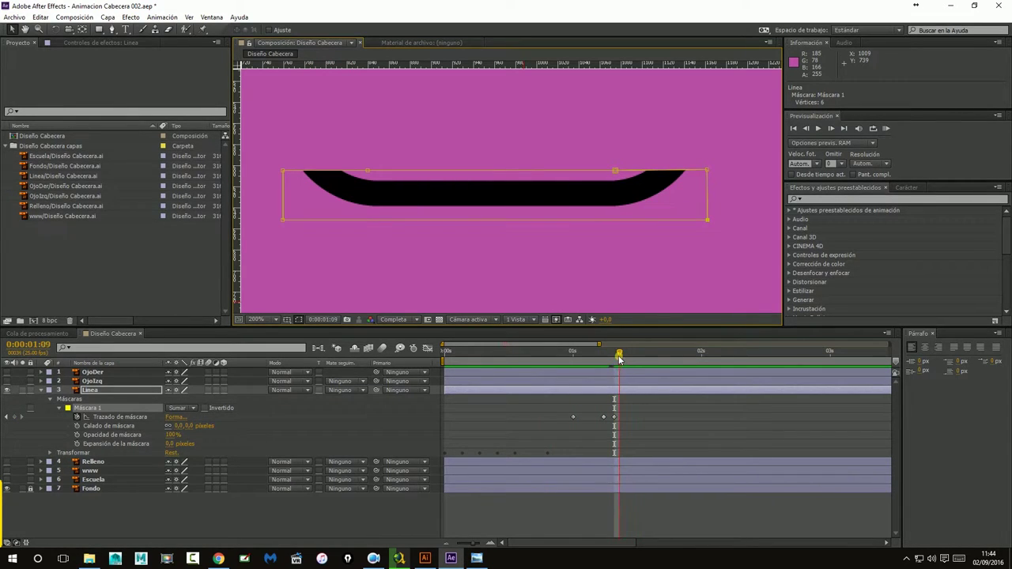
left_click(615, 418)
left_click_drag(616, 419, 625, 418)
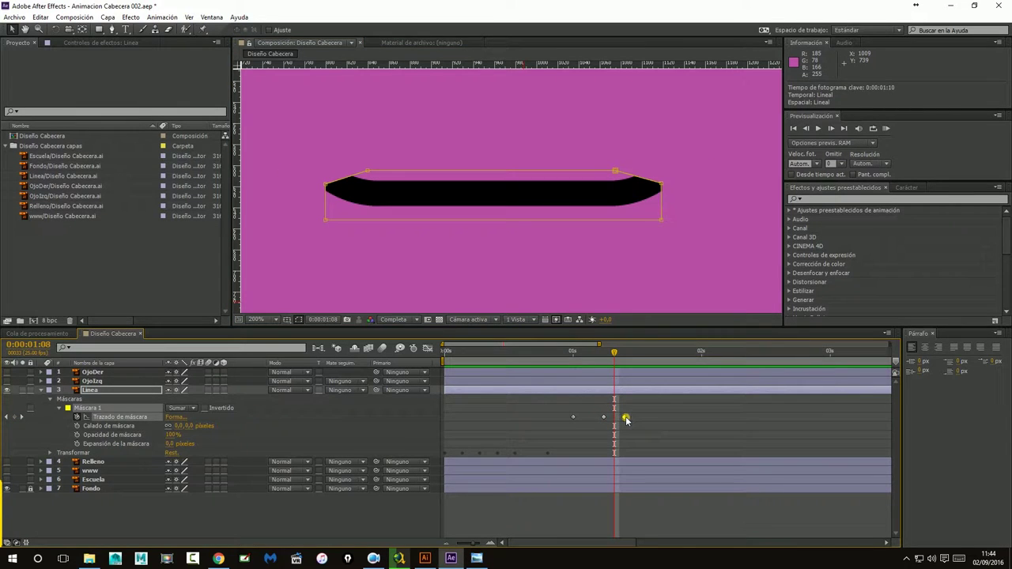
left_click(695, 263)
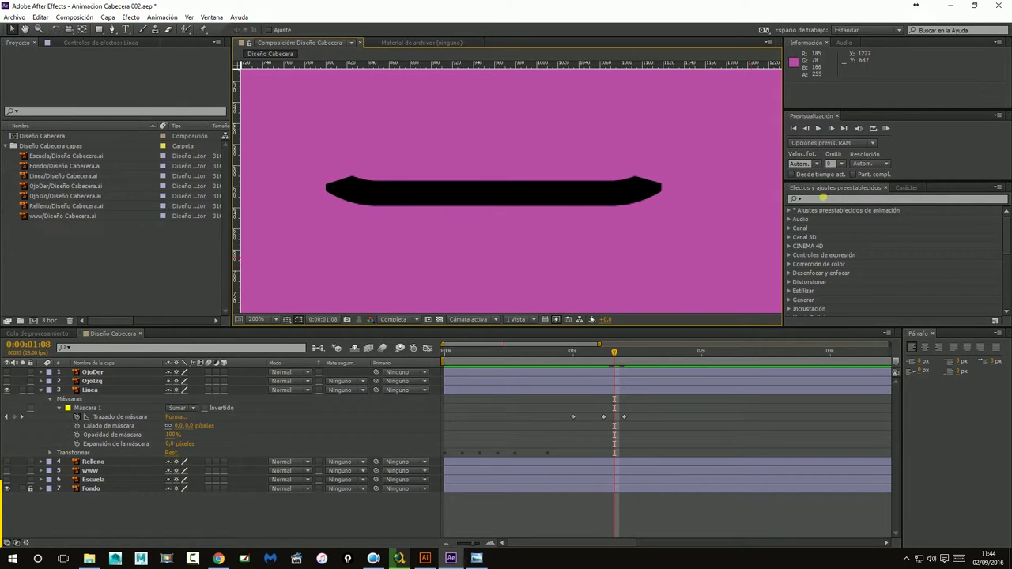
Preview the animation and save the project with Archivo > Guardar
left_click(794, 128)
left_click(818, 129)
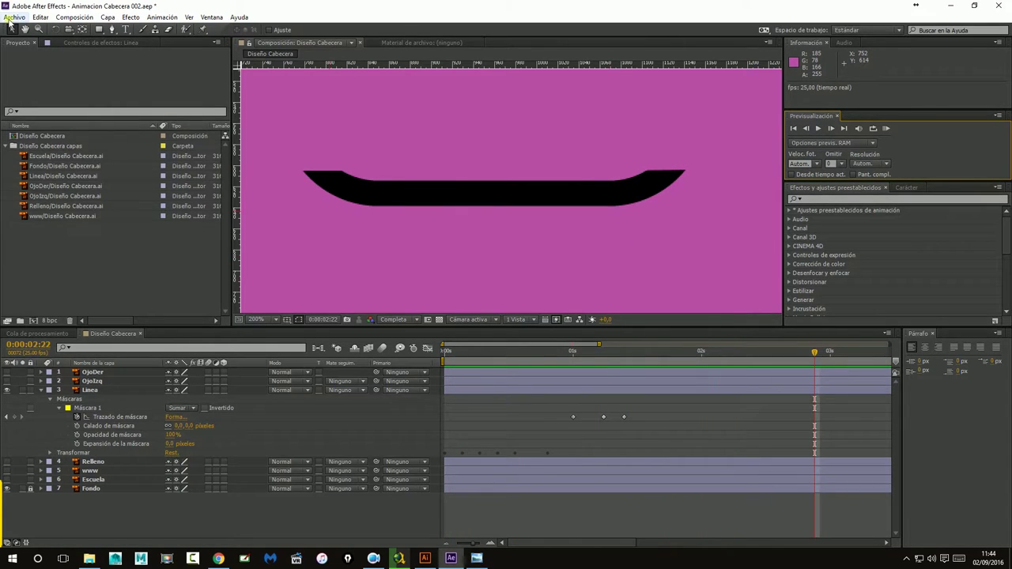
left_click(14, 16)
left_click(30, 102)
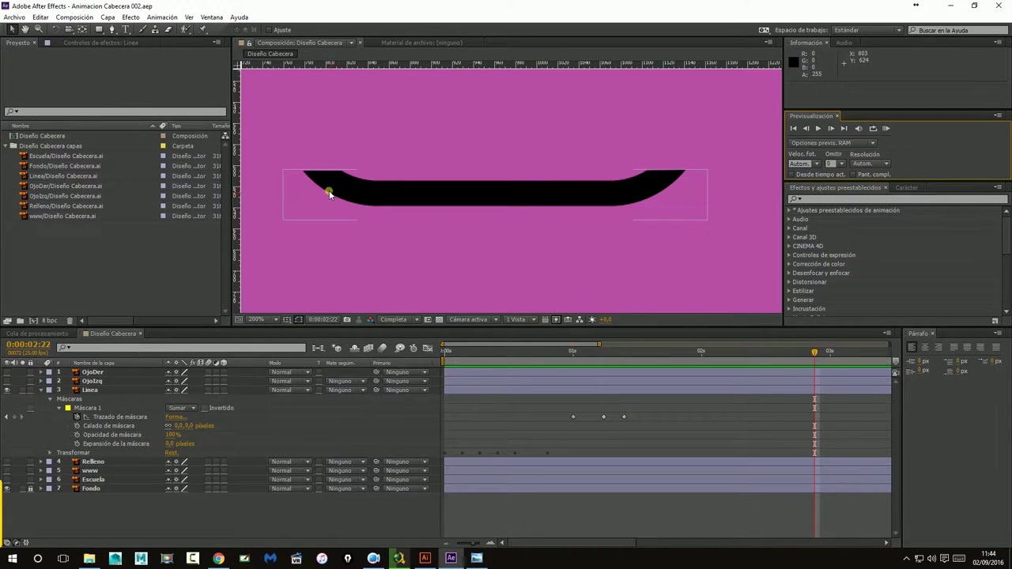
At 100% zoom, drag the Linea shape lower, discarding a trial rectangular mask
left_click(331, 92)
left_click_drag(499, 185, 502, 207)
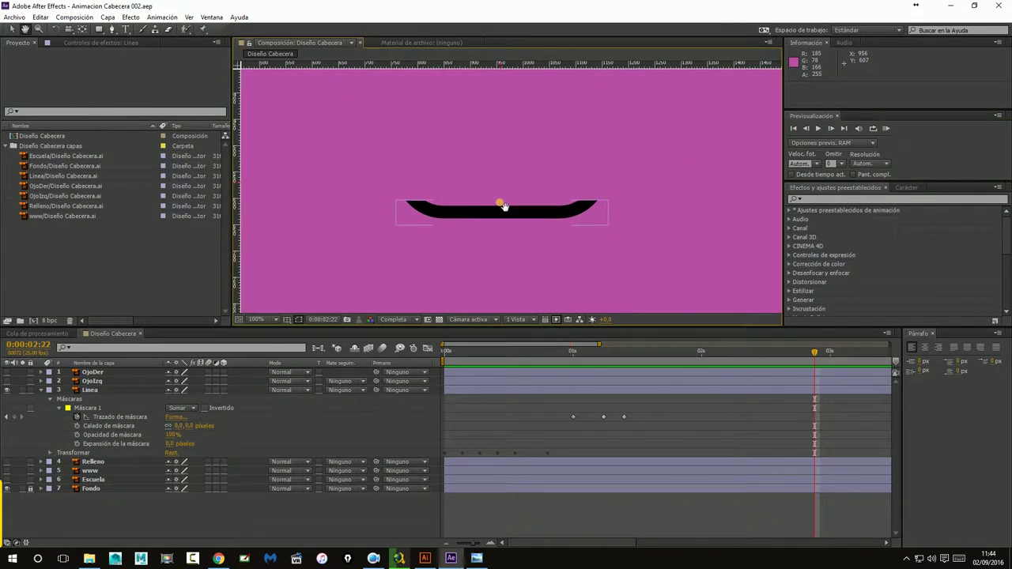
left_click(564, 390)
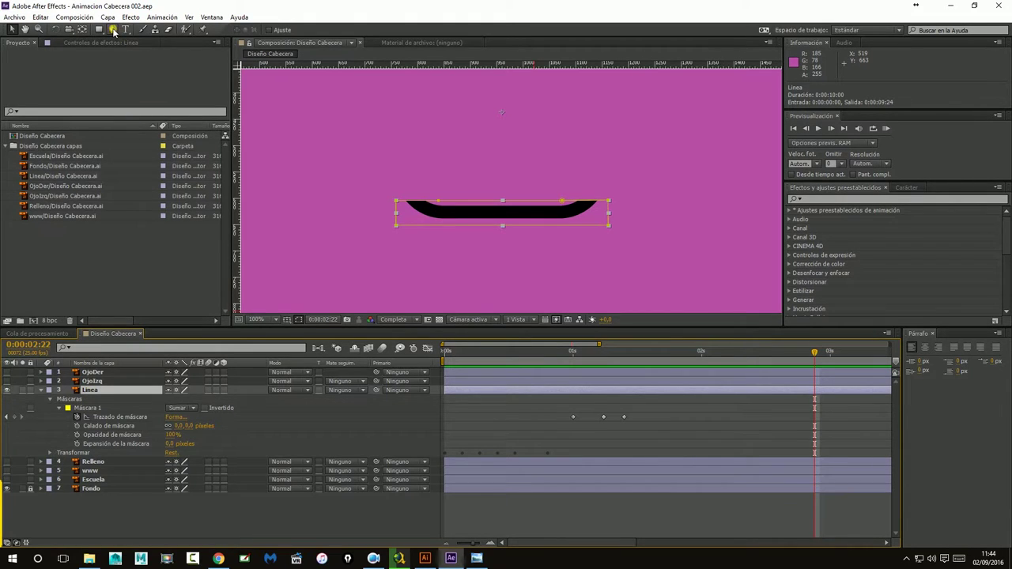
left_click(358, 216)
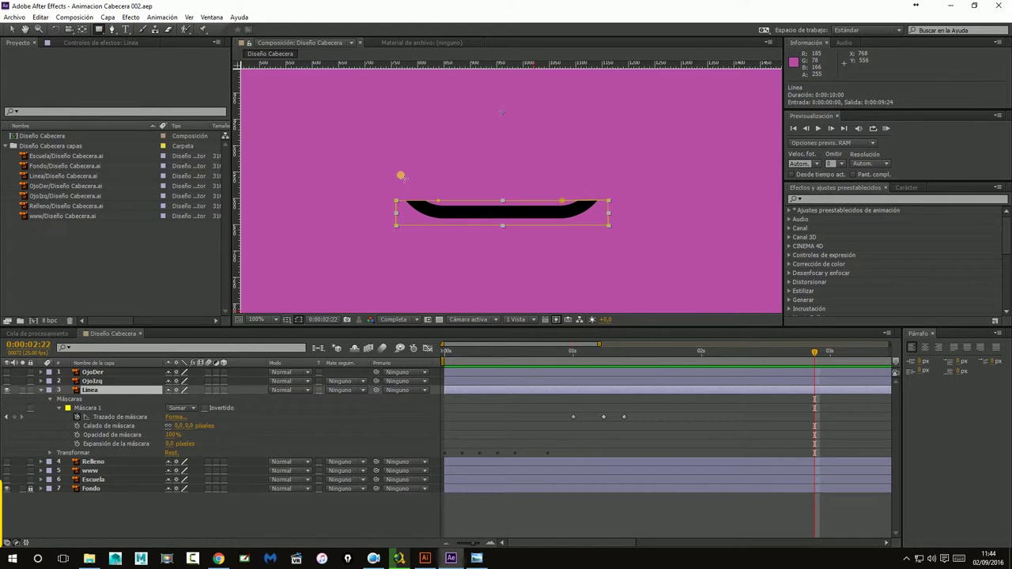
left_click_drag(405, 127, 397, 188)
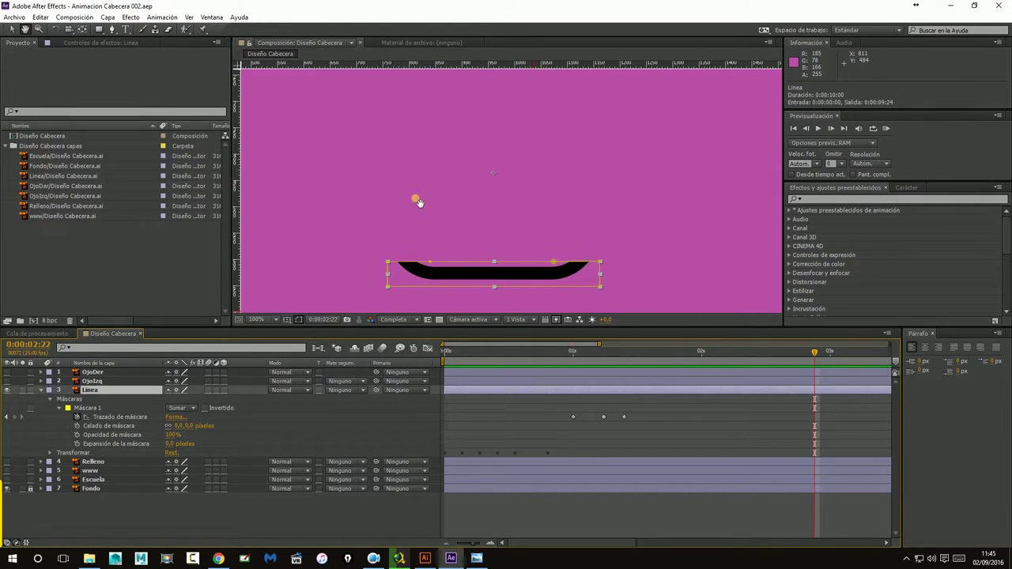
left_click_drag(375, 94, 416, 273)
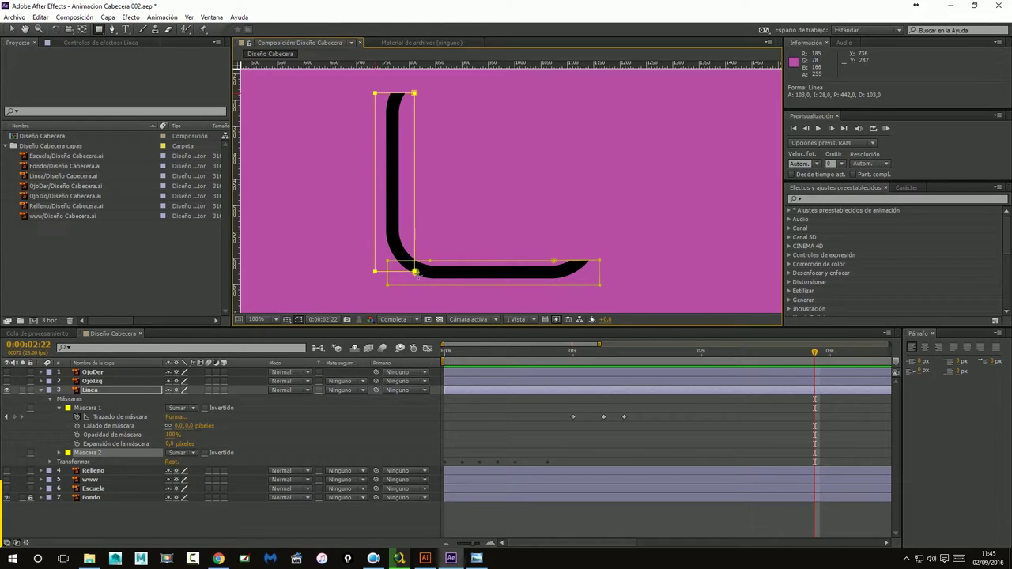
mouse_move(417, 275)
left_mouse_down()
mouse_move(411, 238)
mouse_move(415, 254)
left_mouse_up()
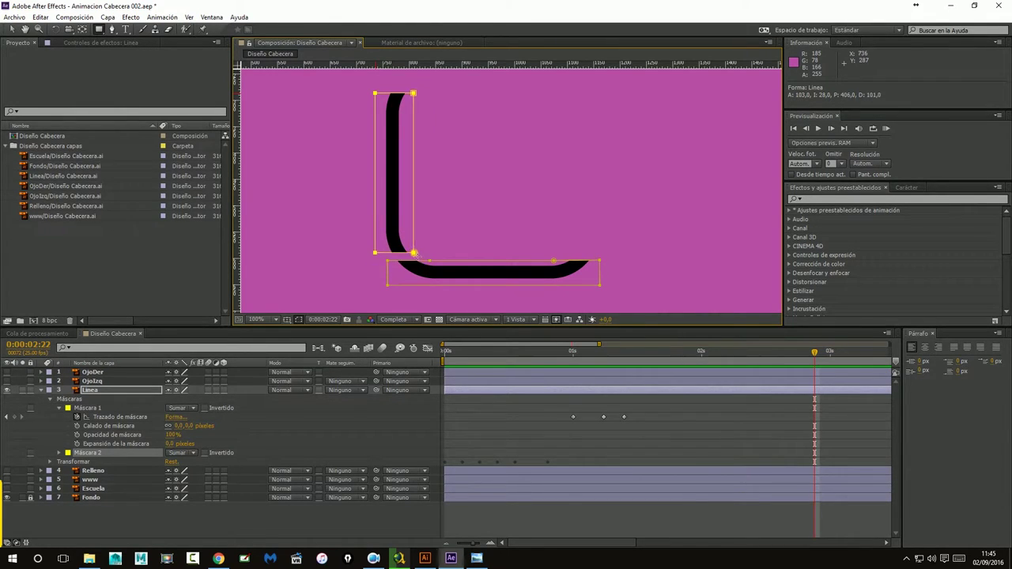
key("ctrl+z")
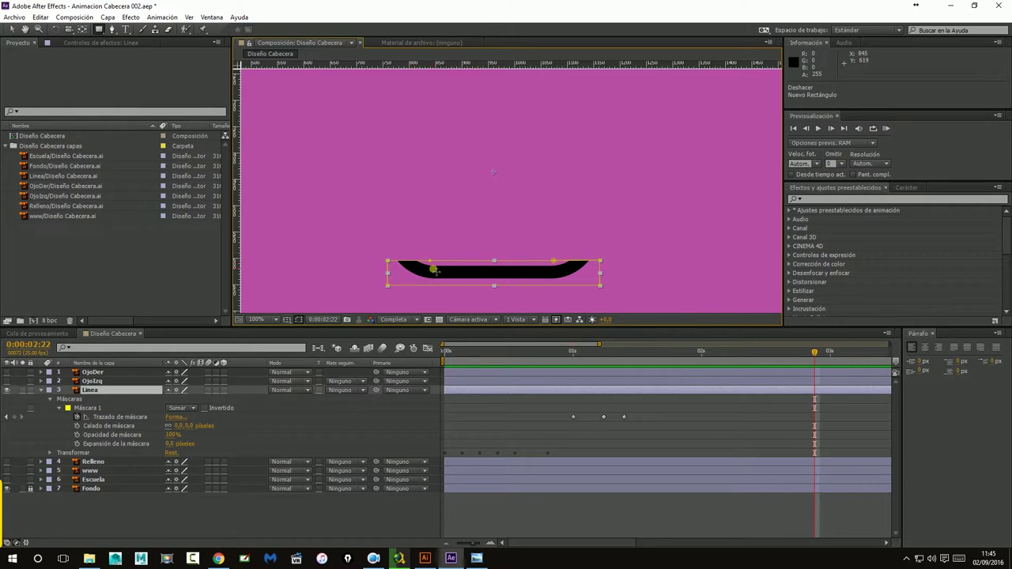
Widen the Linea mask slightly on both the left and right sides
left_click_drag(655, 357, 617, 364)
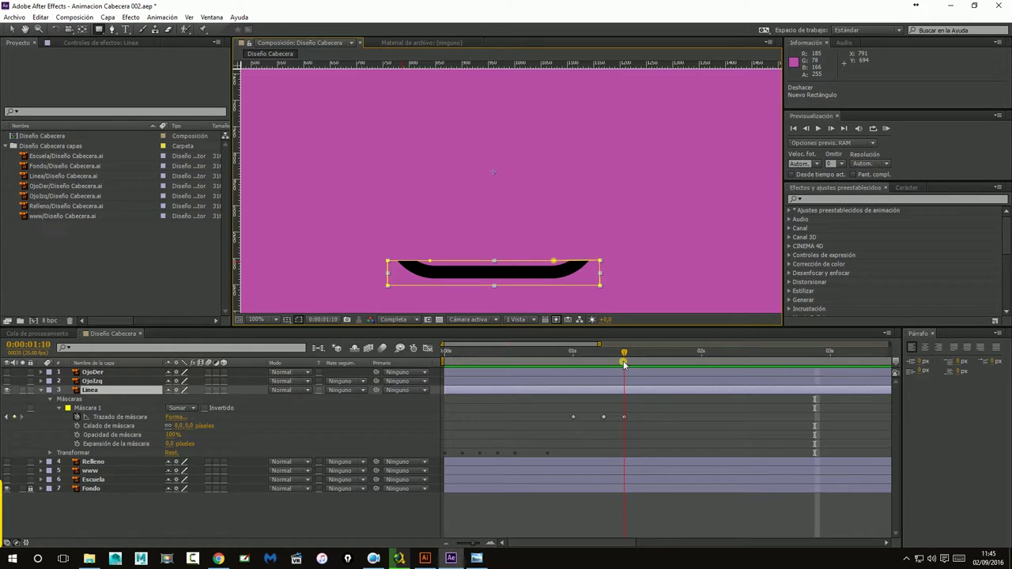
left_click_drag(626, 363, 645, 364)
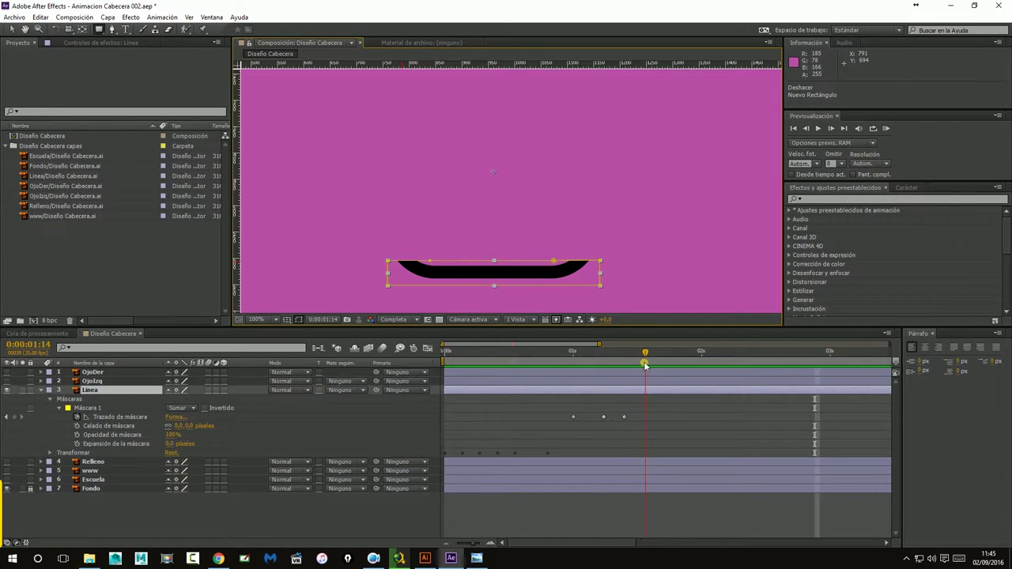
left_click(434, 282)
left_click(11, 30)
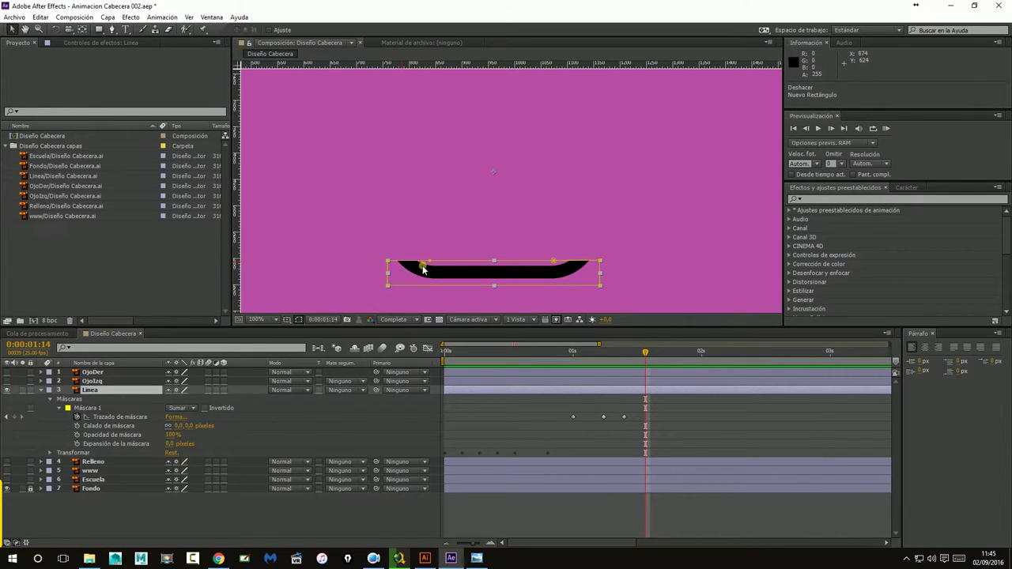
left_click_drag(375, 246, 390, 267)
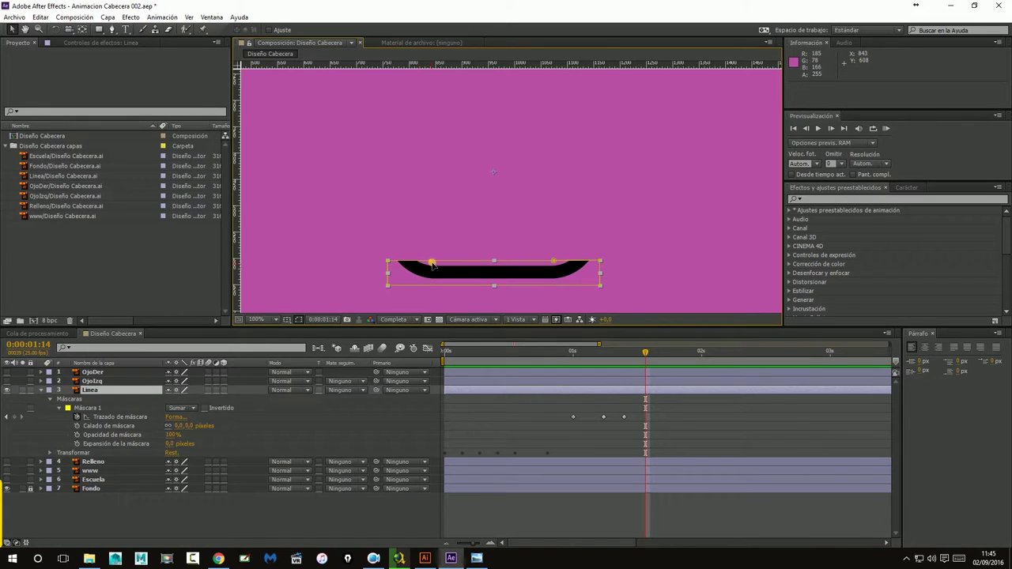
left_click(429, 261)
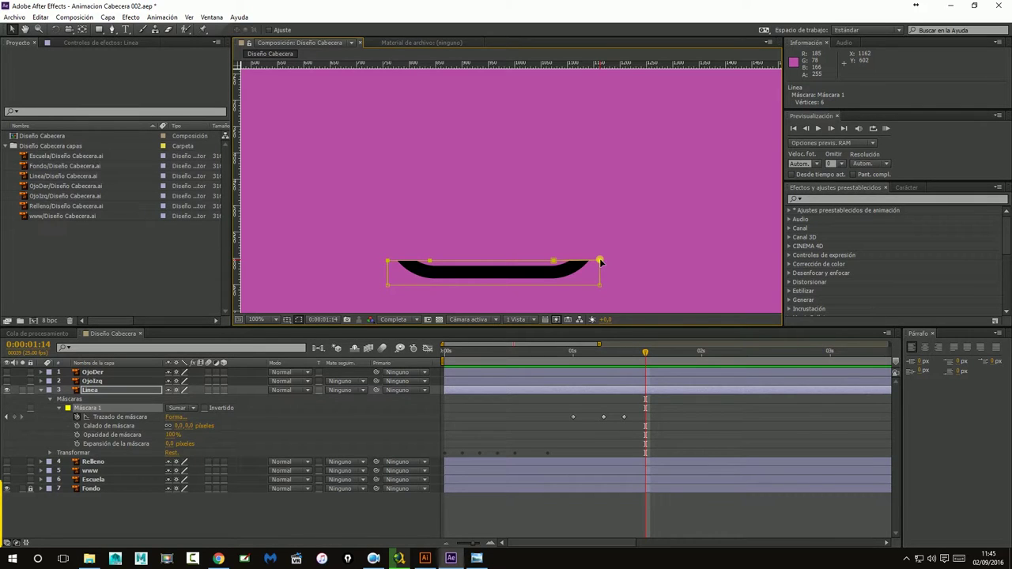
left_click_drag(599, 260, 603, 212)
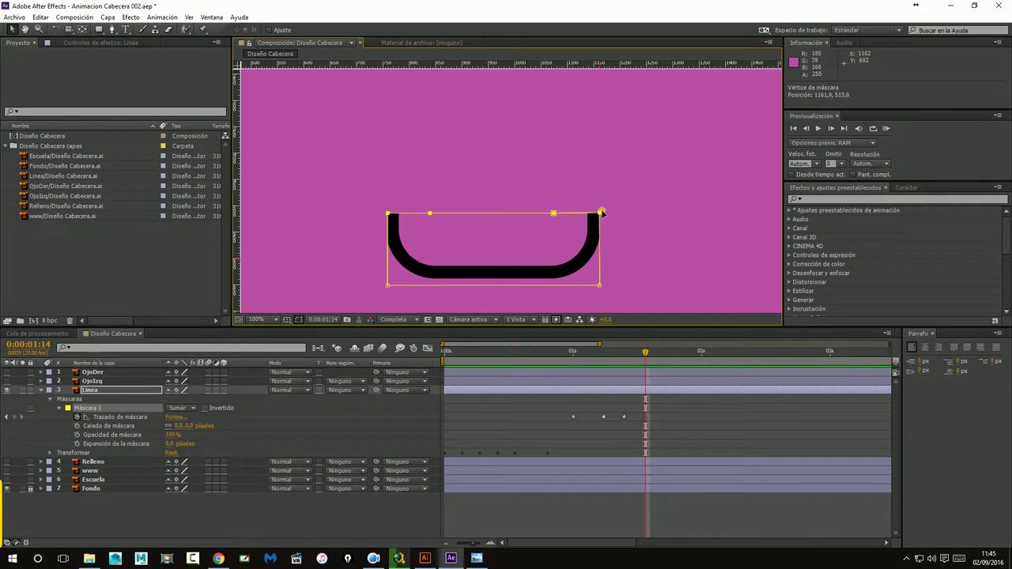
key("ctrl+z")
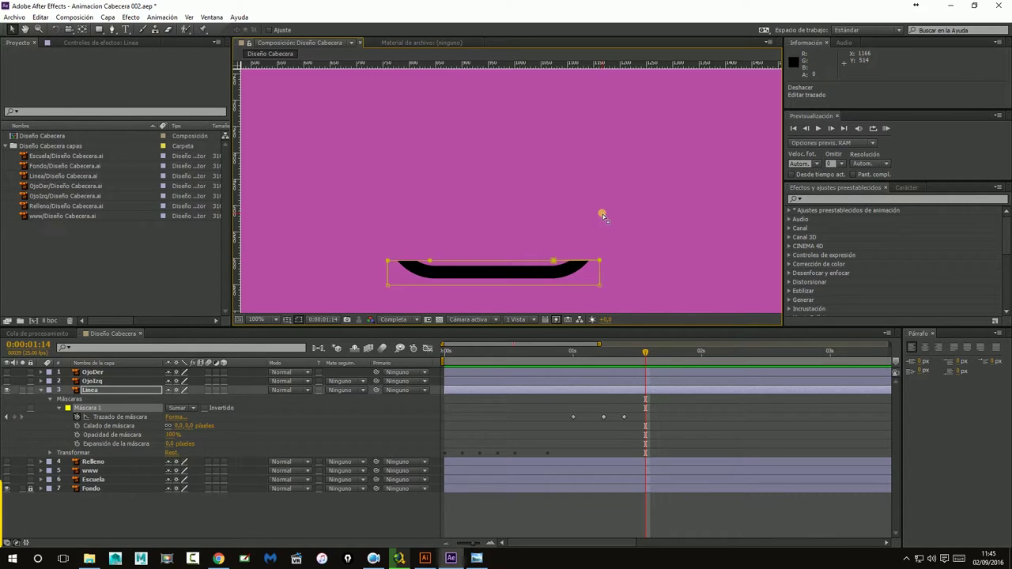
mouse_move(645, 352)
left_mouse_down()
mouse_move(612, 356)
mouse_move(625, 361)
left_mouse_up()
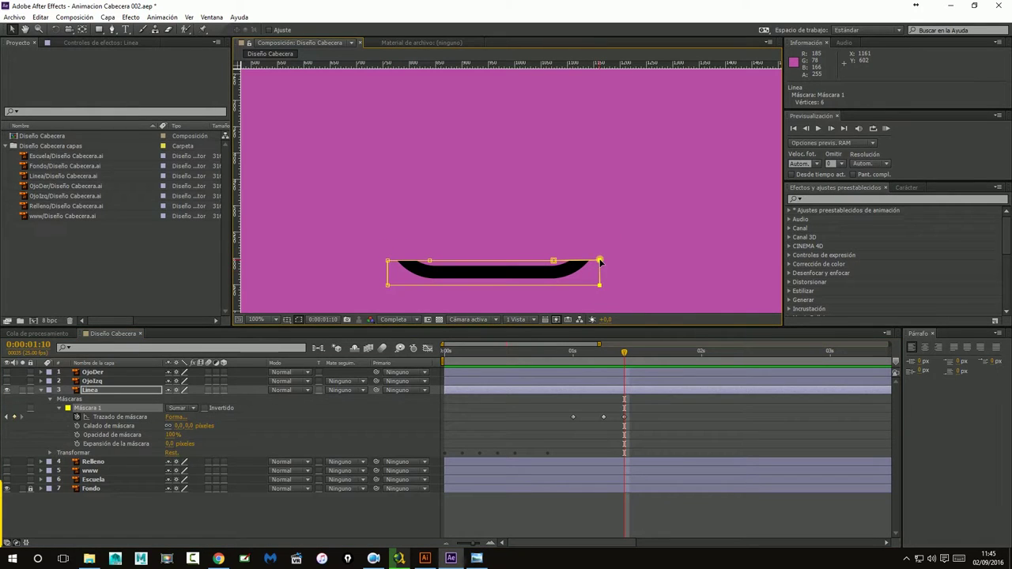
left_click_drag(599, 260, 613, 262)
left_click_drag(388, 285, 375, 286)
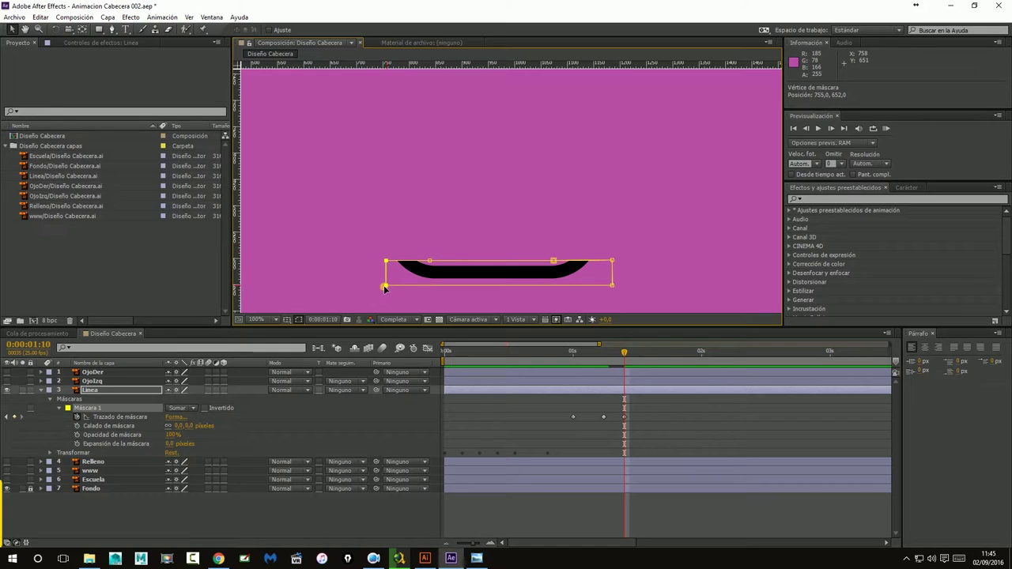
At 0:00:02:00, drag the mask's top vertices up into a tall rounded U
left_click_drag(625, 356, 702, 353)
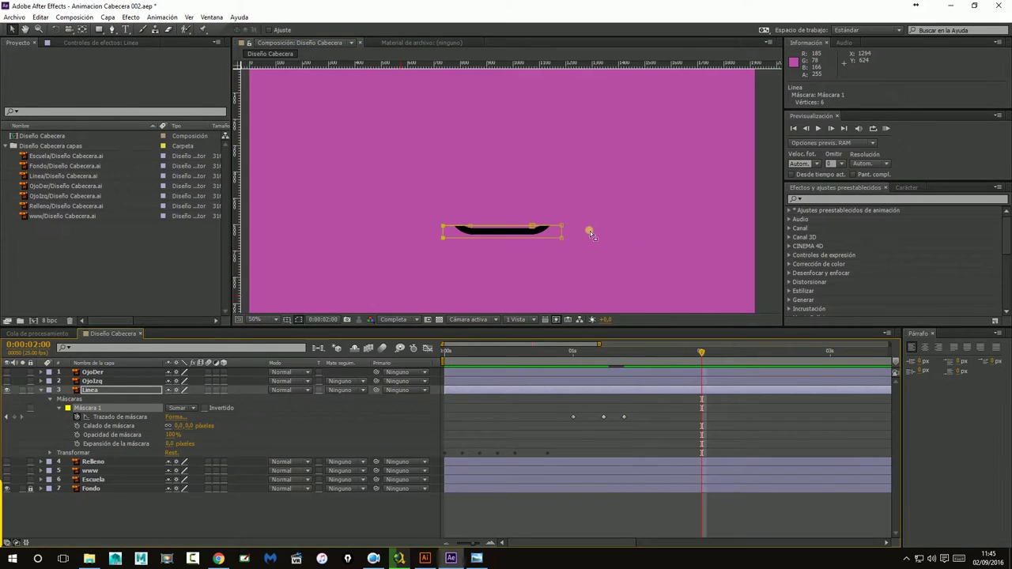
key("comma")
left_click_drag(416, 192, 613, 240)
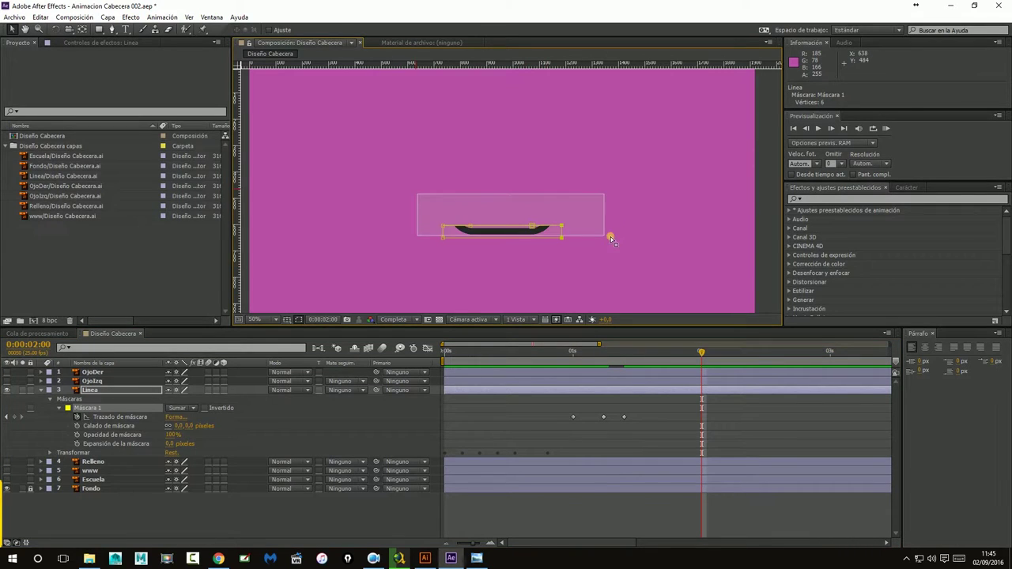
left_click_drag(534, 228, 534, 149)
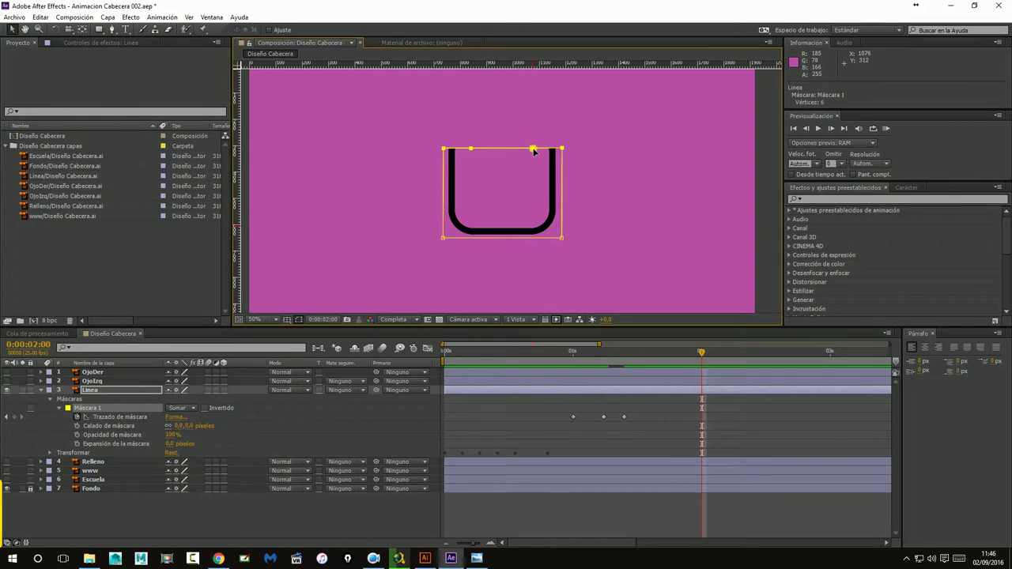
key("period")
key("period")
key("comma")
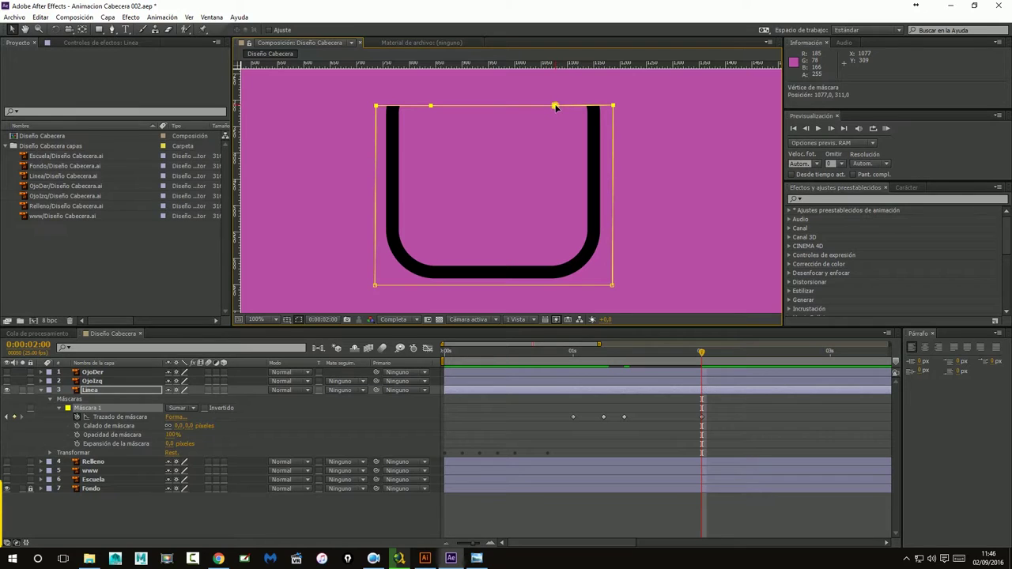
left_click_drag(556, 107, 556, 109)
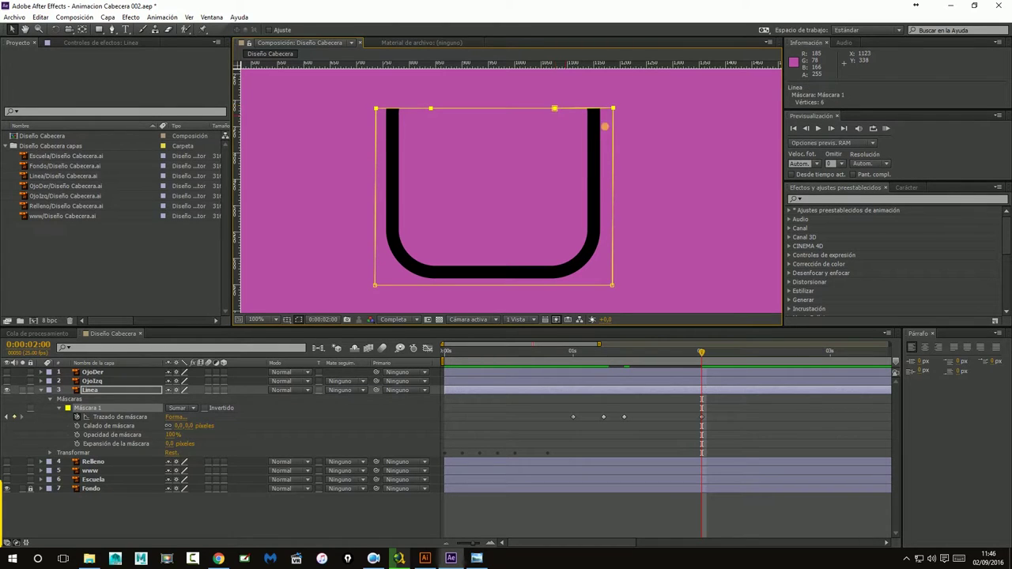
left_click(655, 136)
left_click(656, 136)
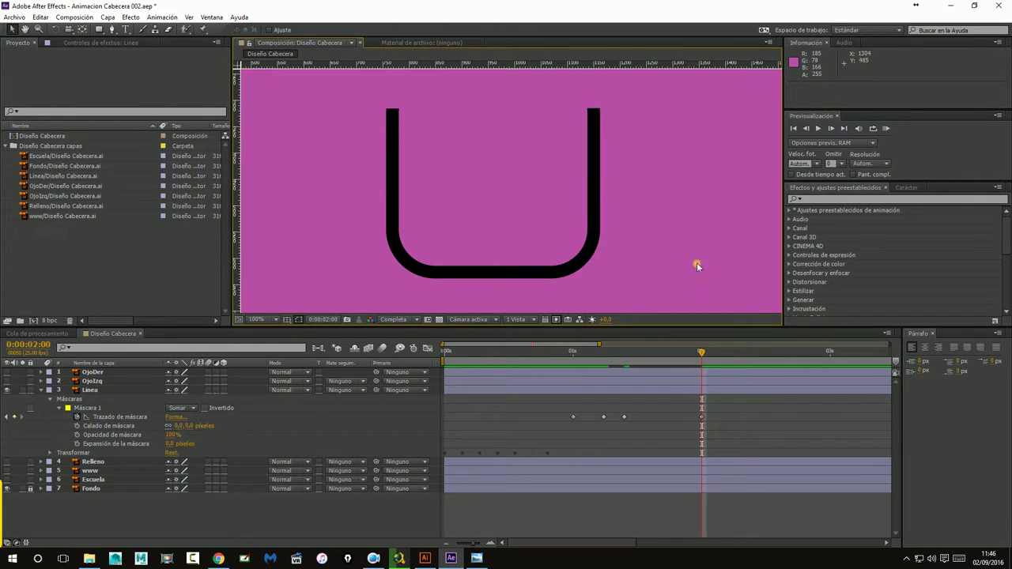
Preview the U-forming animation twice from the start
left_click(800, 128)
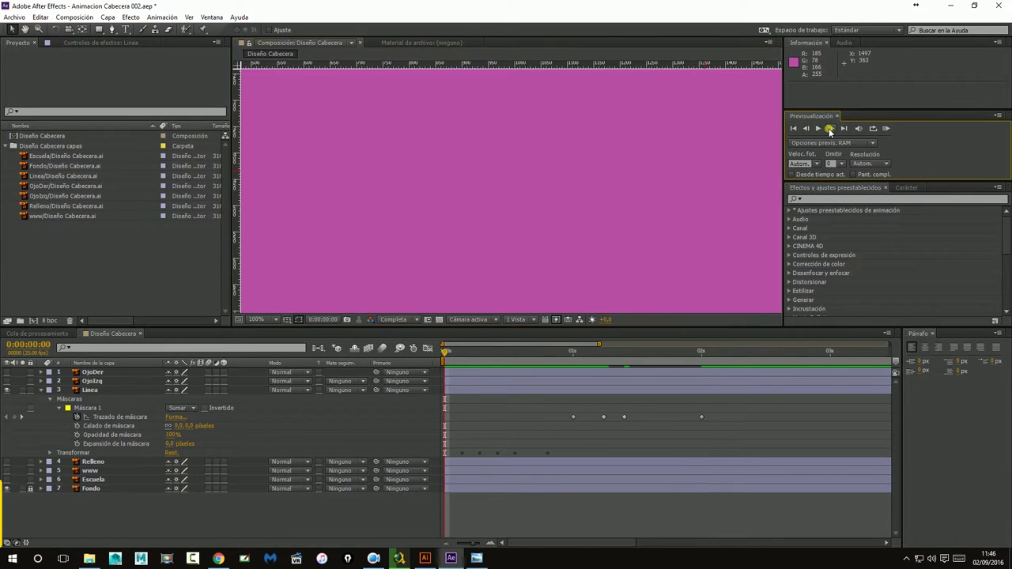
left_click(817, 129)
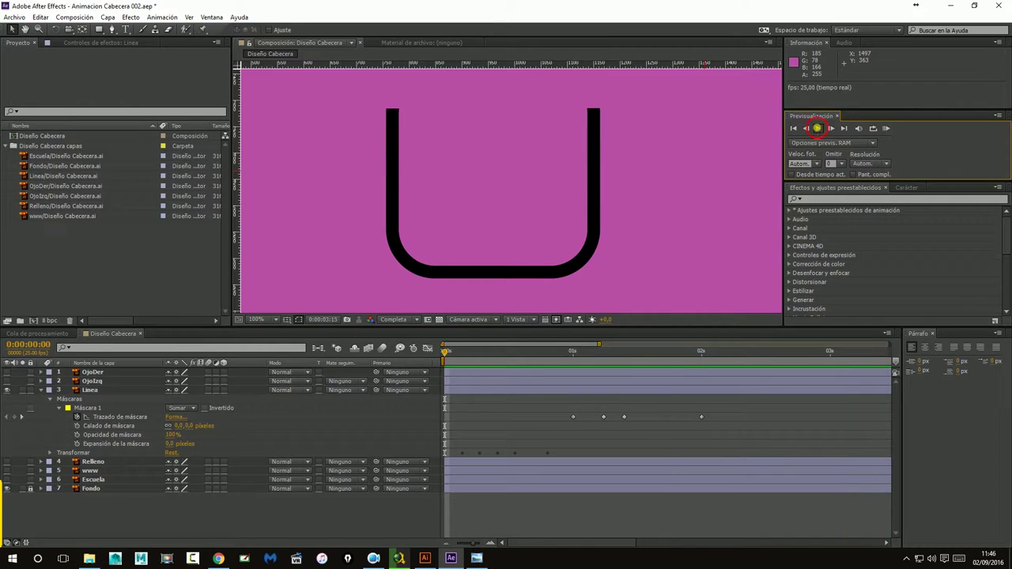
left_click(818, 129)
left_click(792, 129)
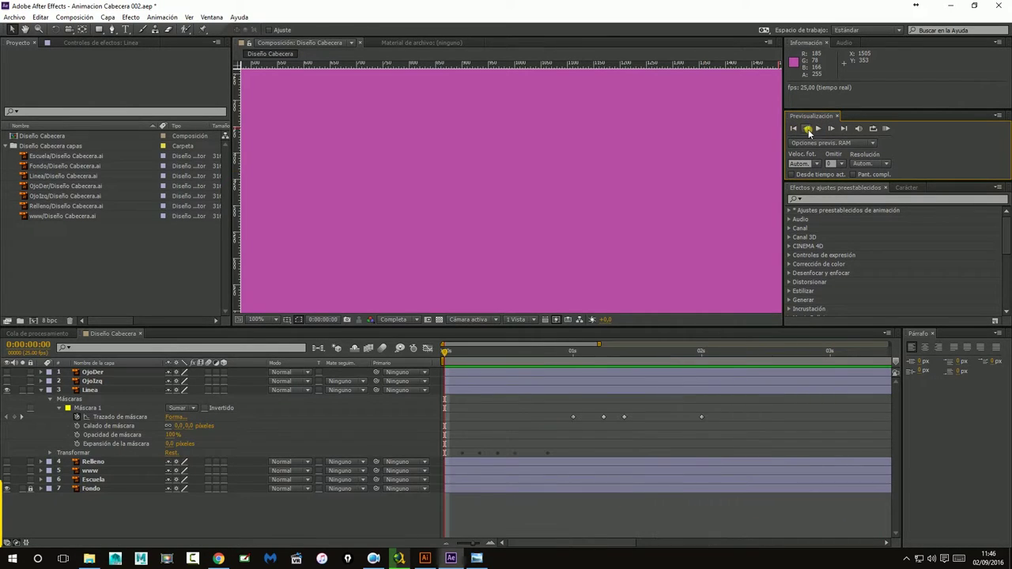
left_click(818, 129)
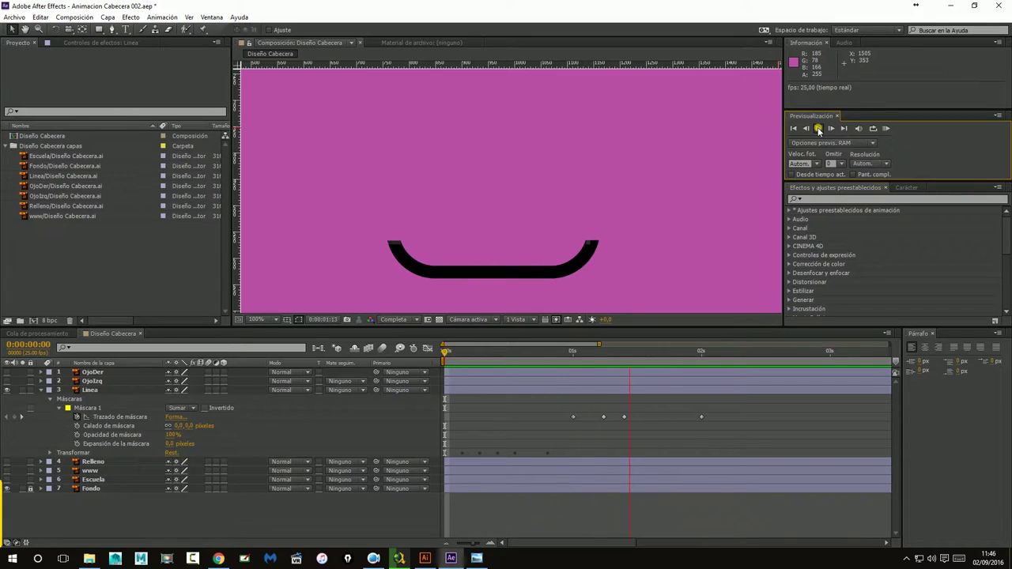
left_click(715, 462)
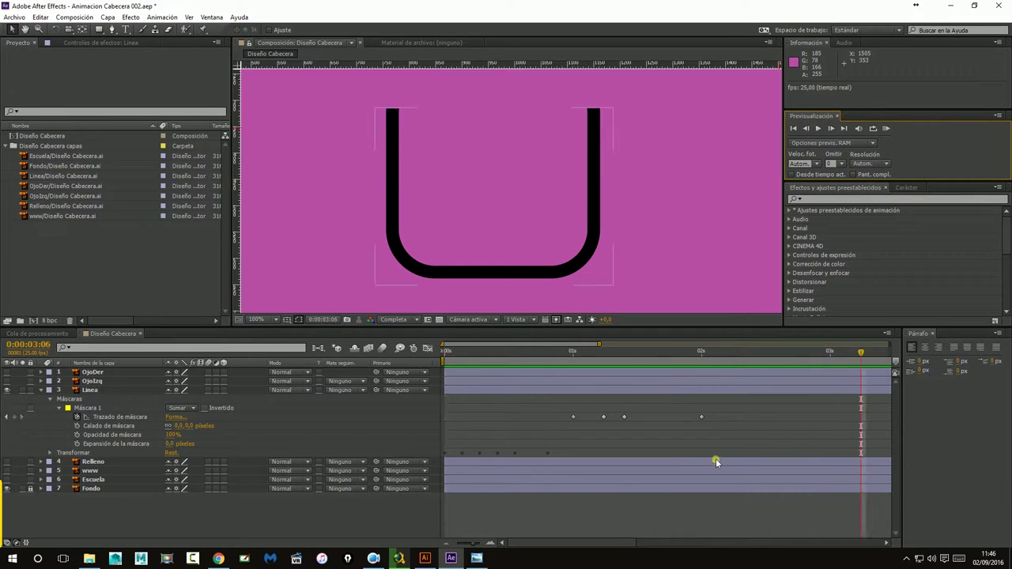
Try the final mask keyframe at about 1:21, then move it back near 2:00
left_click_drag(701, 417, 680, 419)
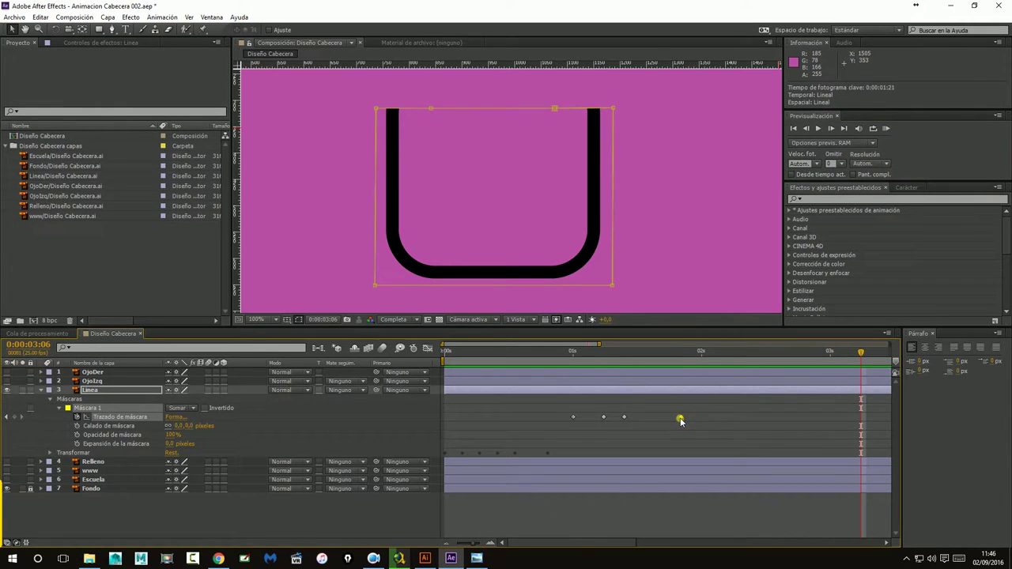
left_click(793, 128)
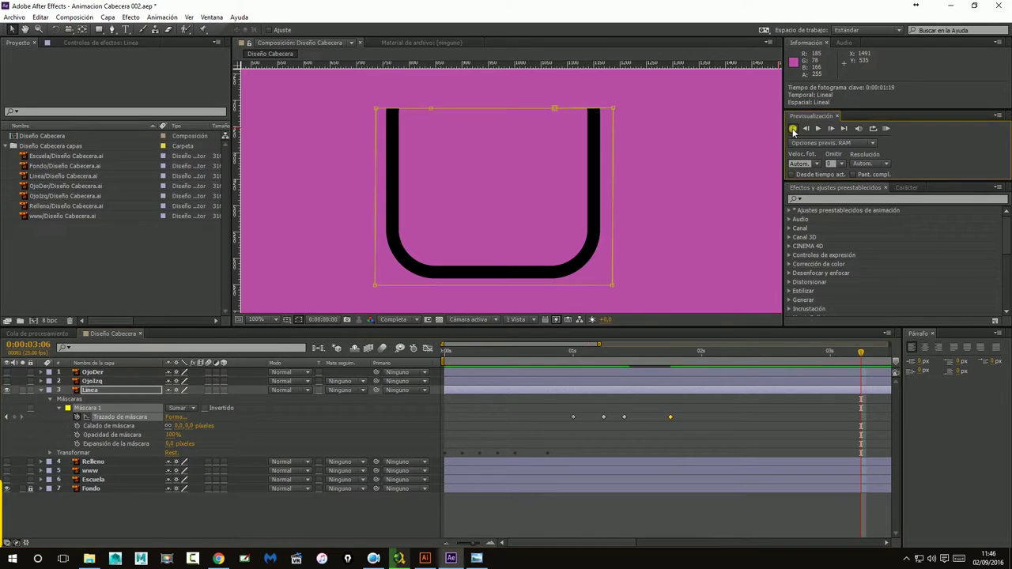
left_click(818, 128)
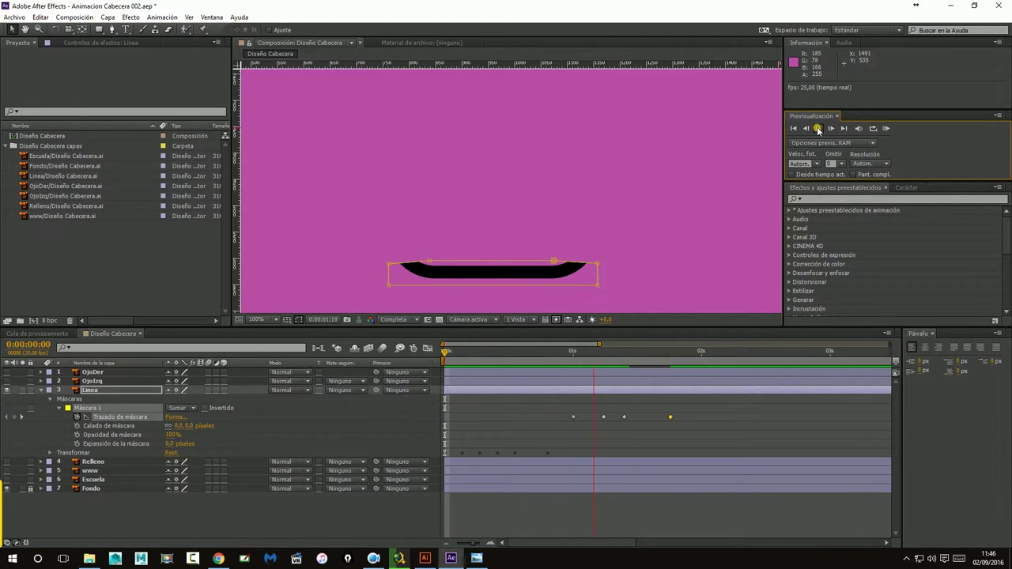
left_click(817, 129)
left_click(657, 406)
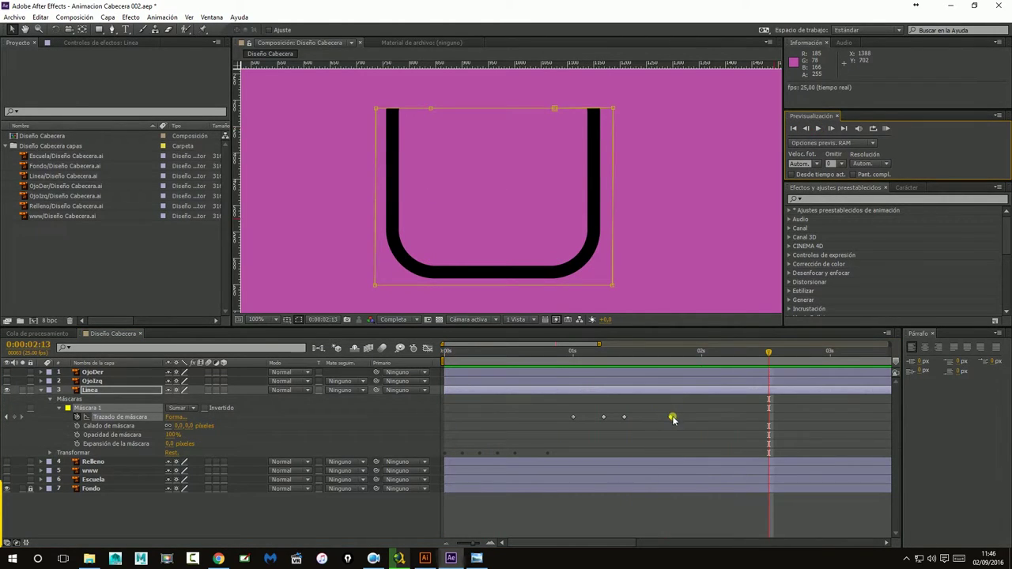
left_click_drag(673, 419, 693, 420)
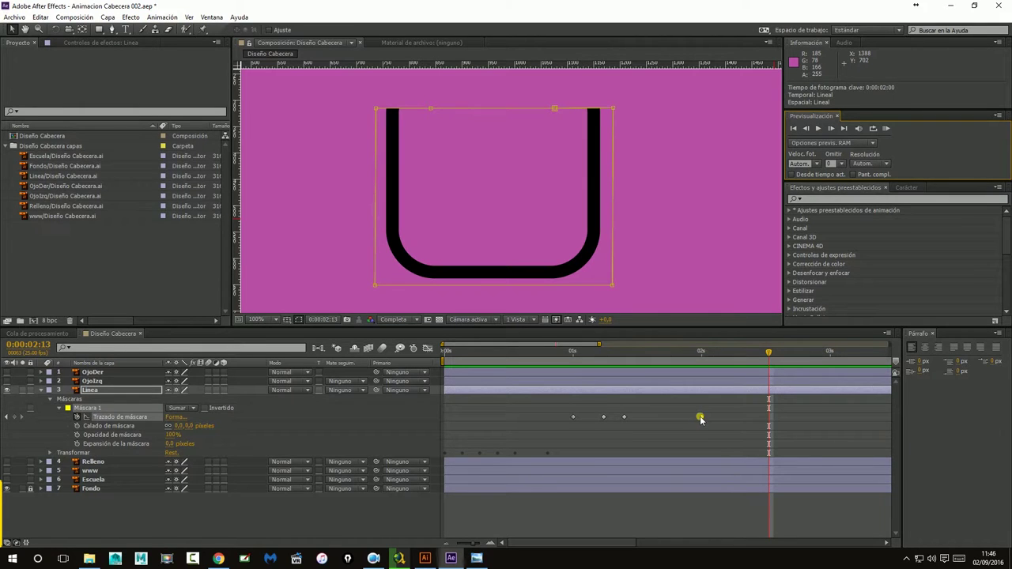
left_click_drag(625, 138, 627, 184)
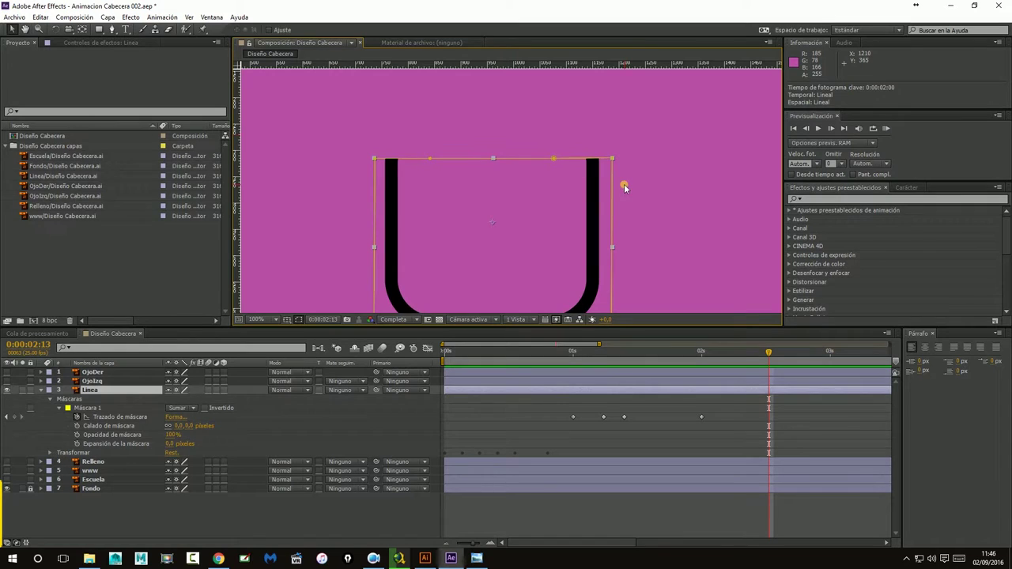
Reposition the right arm's top vertex, then scrub between 0:00:01:06 and 0:00:02:00
key("ctrl+shift+a")
key("v")
left_click(597, 196)
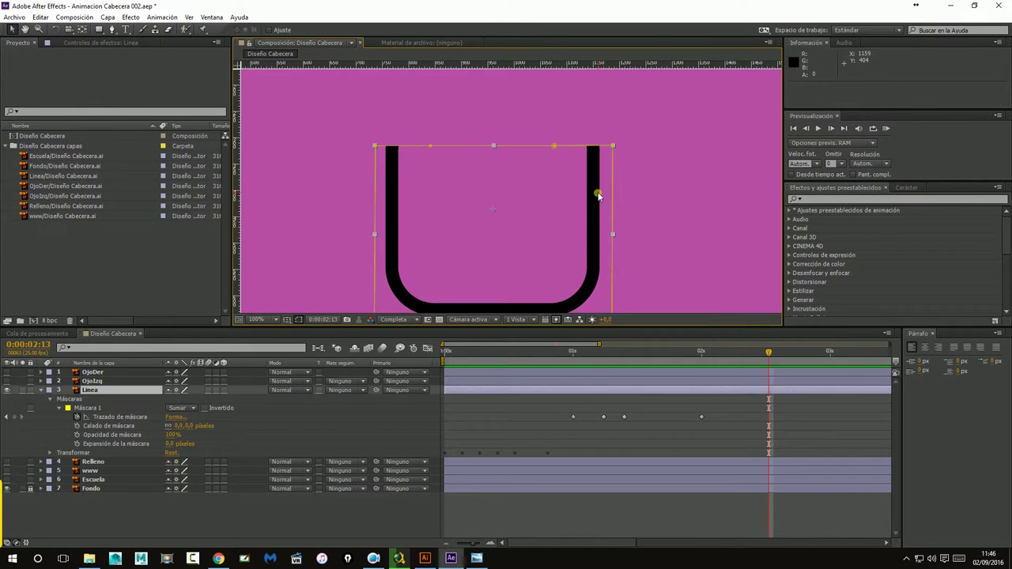
left_click_drag(598, 196, 527, 148)
left_click_drag(427, 149, 627, 204)
left_click_drag(715, 354, 632, 309)
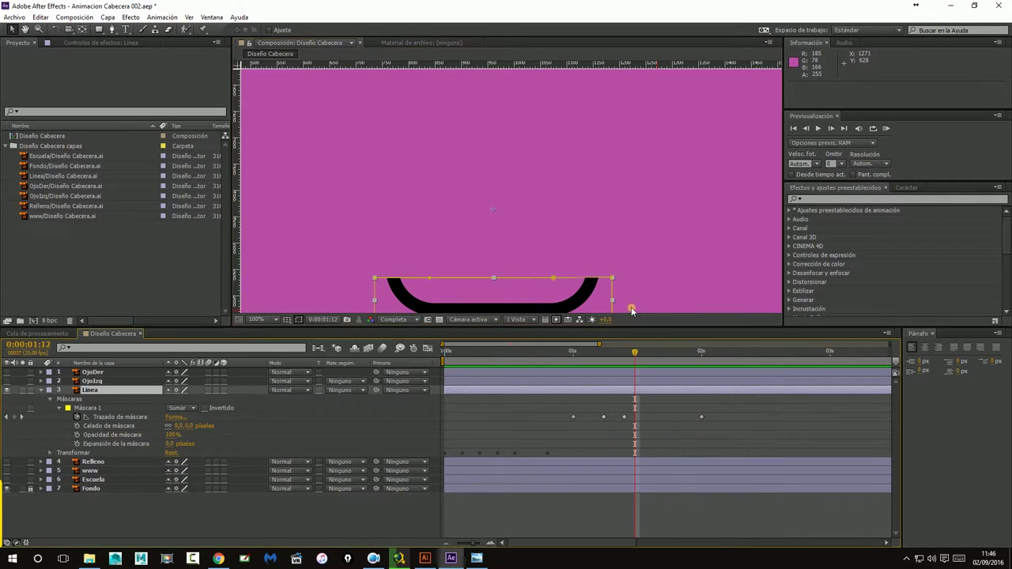
scroll(615, 210, "down", 2)
mouse_move(630, 355)
left_mouse_down()
mouse_move(603, 357)
mouse_move(721, 345)
mouse_move(700, 356)
left_mouse_up()
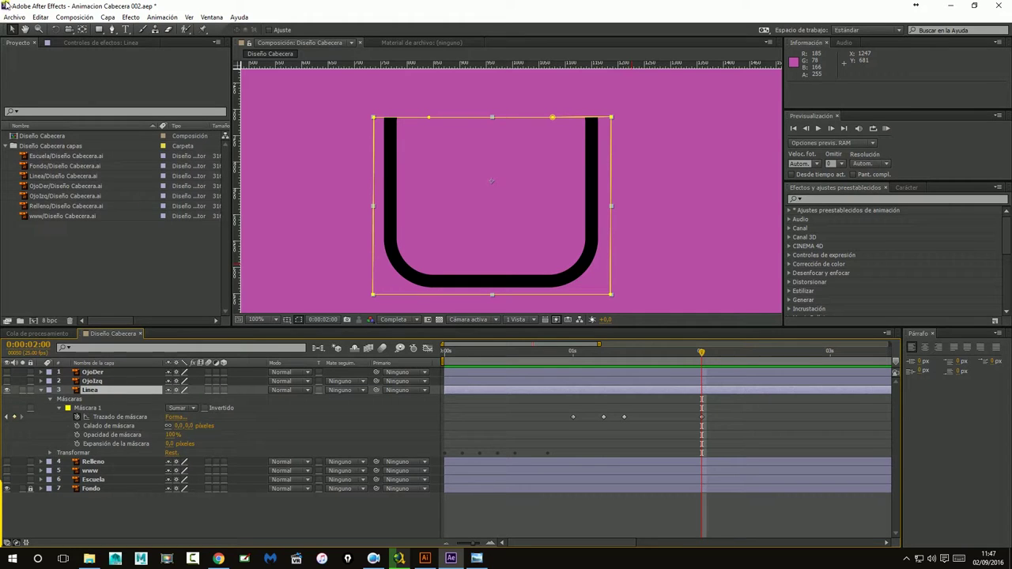
Save the project and zoom to 200% on the tops of the U's arms
left_click(14, 17)
left_click(36, 103)
left_click(693, 172)
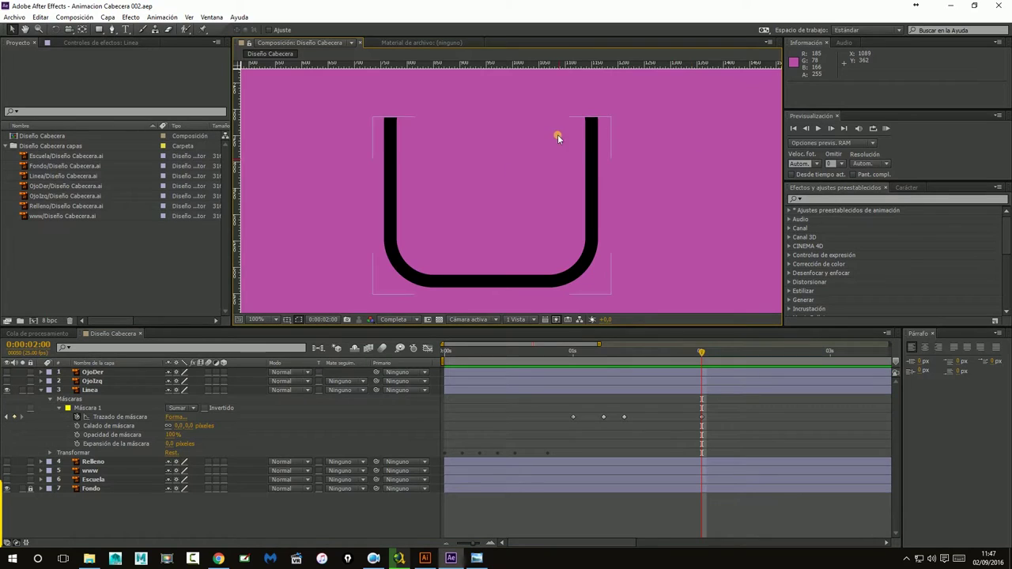
key("period")
mouse_move(418, 113)
left_mouse_down()
mouse_move(500, 246)
mouse_move(453, 175)
left_mouse_up()
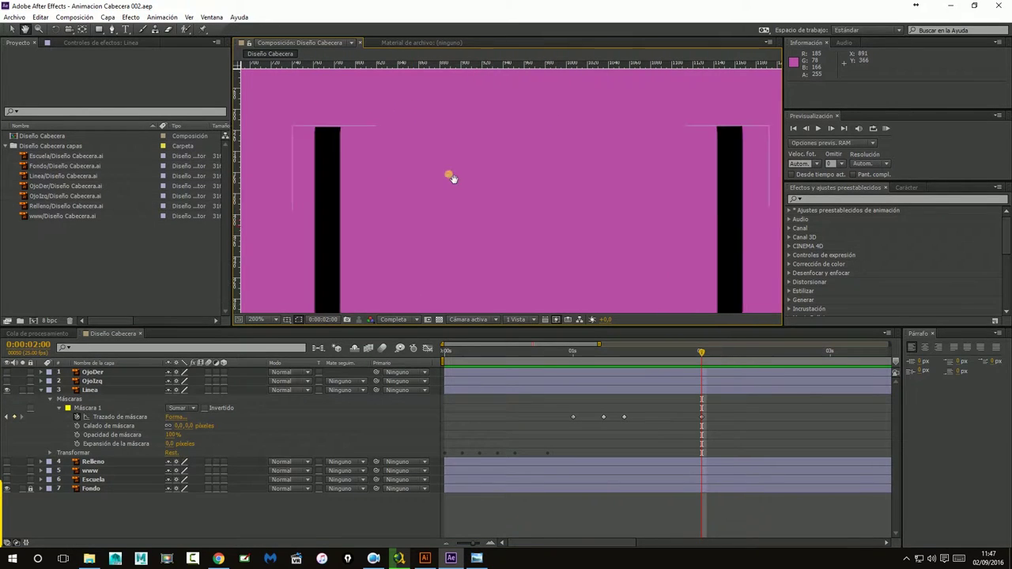
With Linea selected and the Pen tool active, deselect Máscara 1 and start at the left bar's top
left_click(90, 390)
left_click(98, 29)
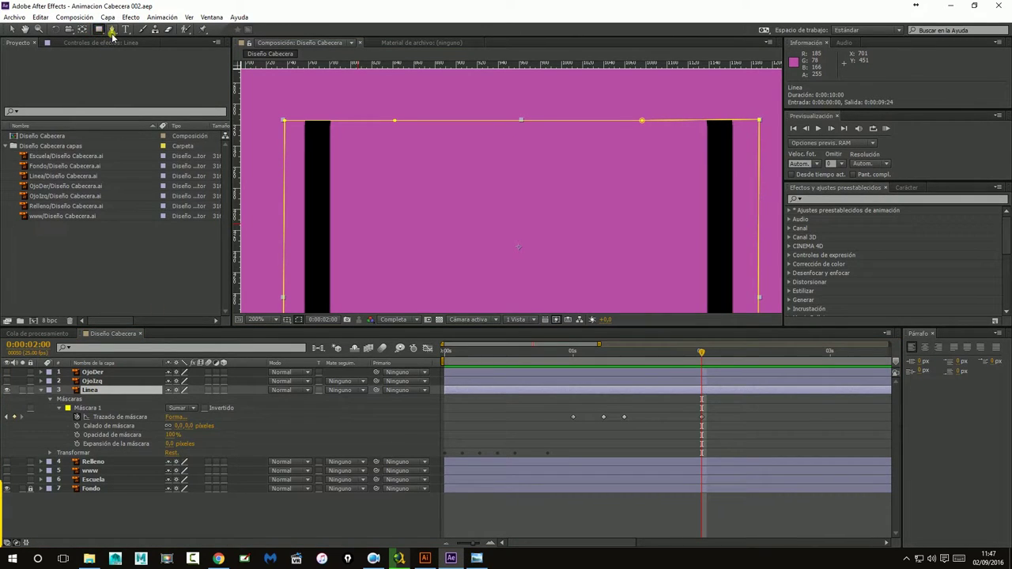
left_click(112, 29)
scroll(445, 208, "up", 3)
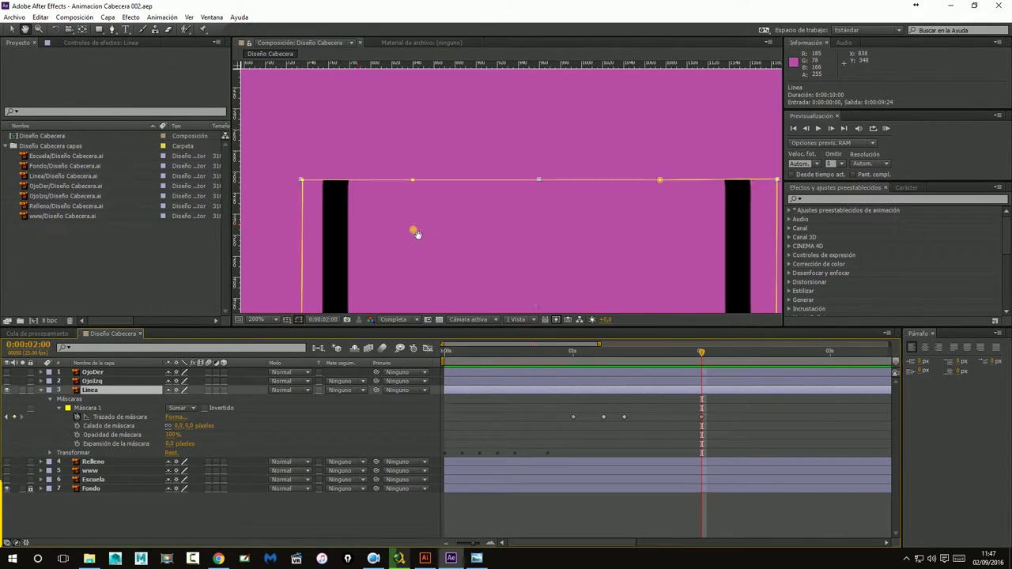
scroll(414, 230, "left", 2)
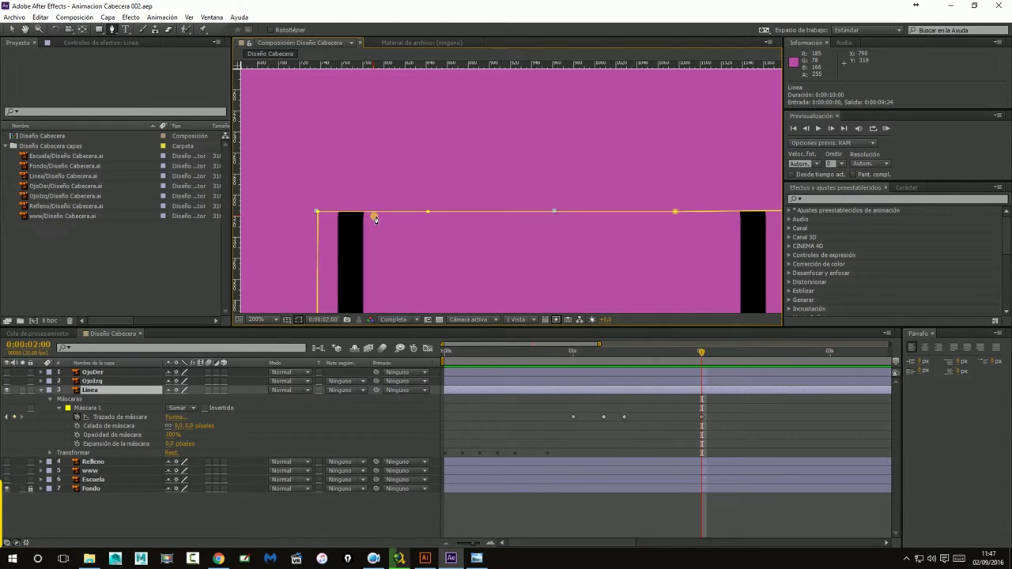
left_click(29, 411)
left_click(368, 212)
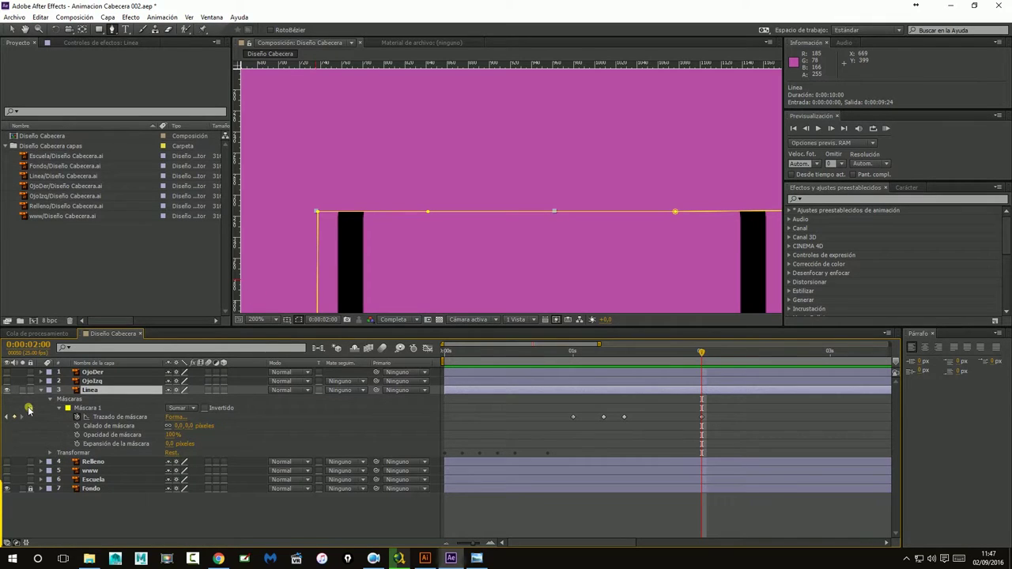
Draw a closed four-point Máscara 2 above the left bar and raise its top points
left_click(376, 215)
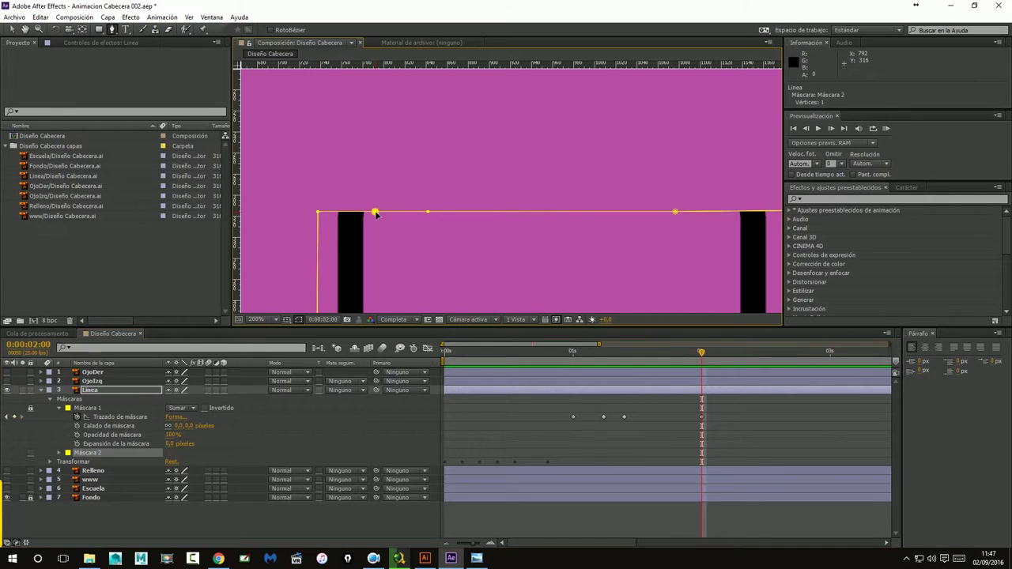
left_click(313, 214)
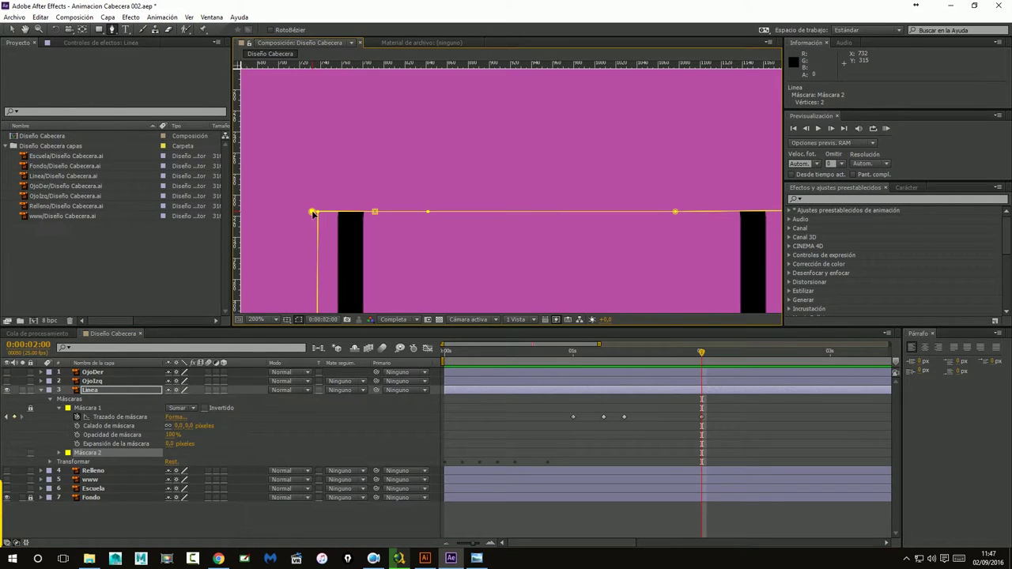
left_click(314, 149)
left_click(374, 147)
left_click(376, 213)
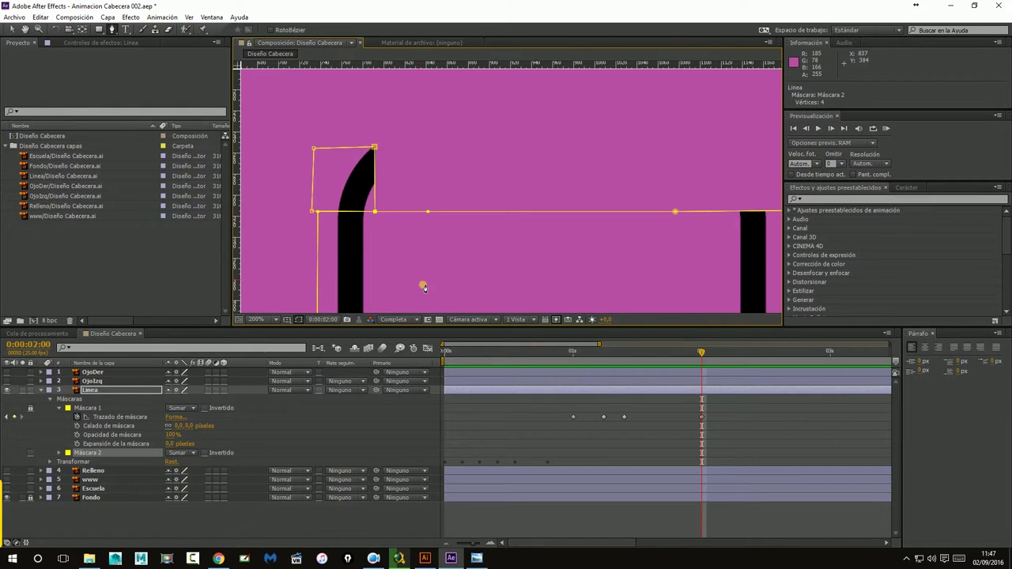
left_click(12, 30)
mouse_move(303, 130)
left_mouse_down()
mouse_move(406, 171)
mouse_move(375, 128)
mouse_move(374, 138)
left_mouse_up()
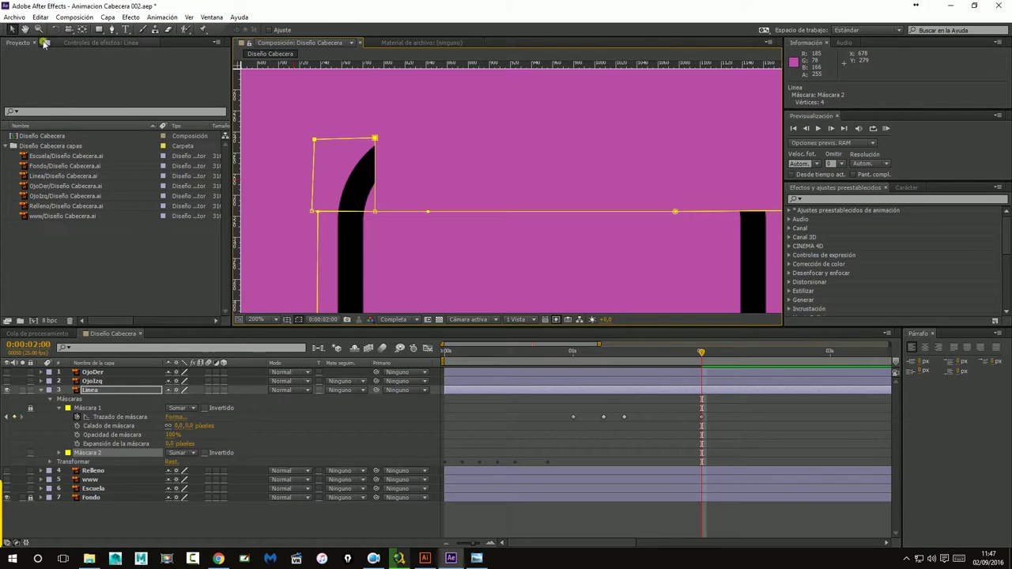
Add a fifth vertex on the right edge and drag the points into an arch curving right
left_click(111, 29)
left_click(376, 192)
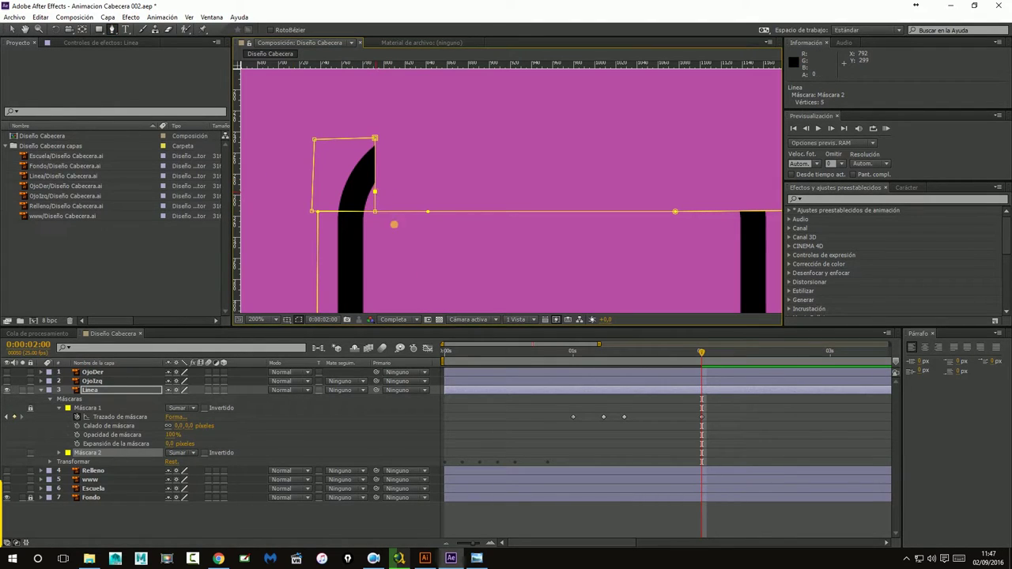
key("v")
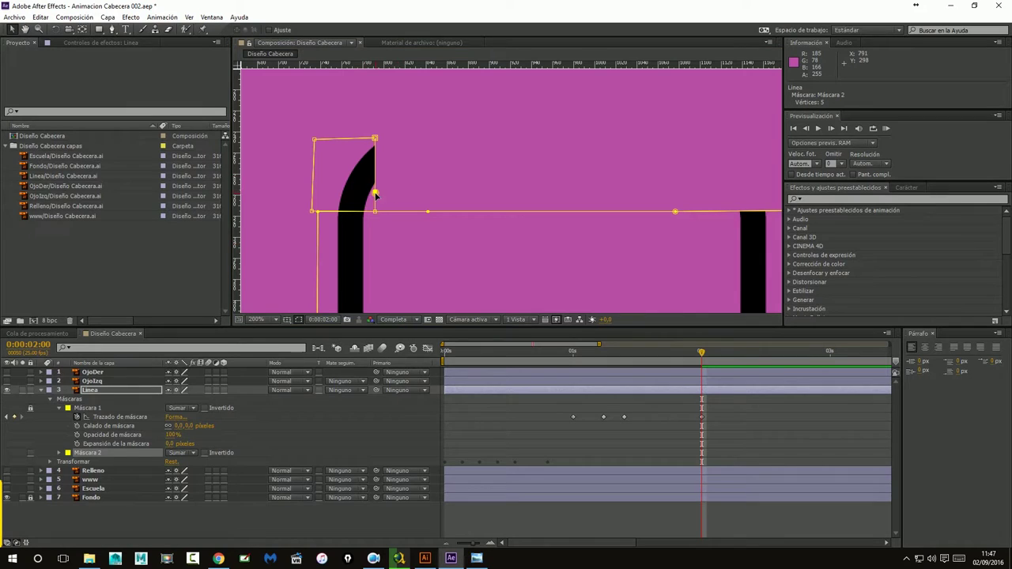
mouse_move(375, 192)
left_mouse_down()
mouse_move(398, 195)
mouse_move(424, 160)
left_mouse_up()
left_click_drag(375, 140, 452, 115)
mouse_move(434, 162)
left_mouse_down()
mouse_move(446, 163)
mouse_move(428, 162)
left_mouse_up()
left_click_drag(440, 115, 430, 112)
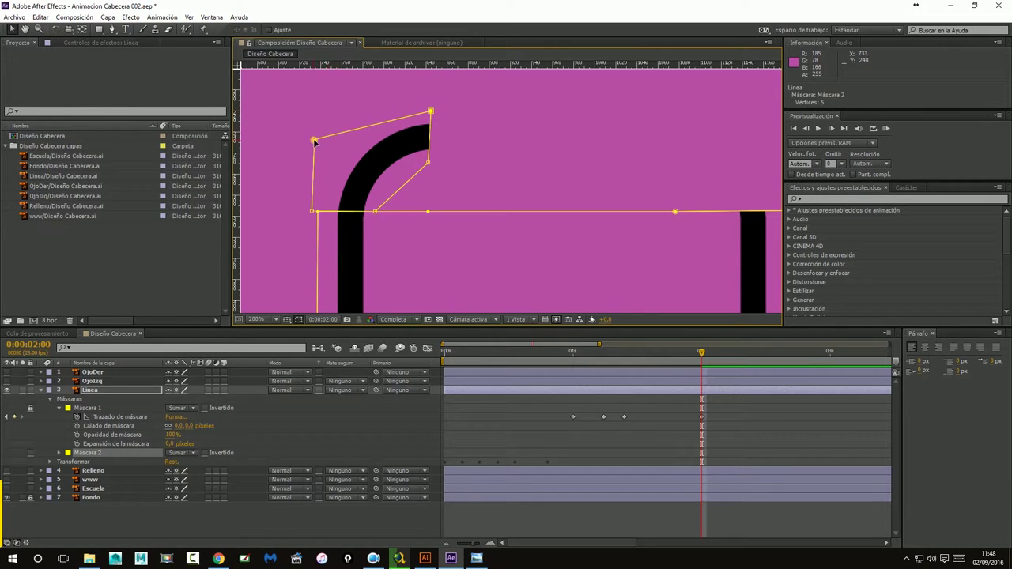
left_click_drag(313, 141, 312, 116)
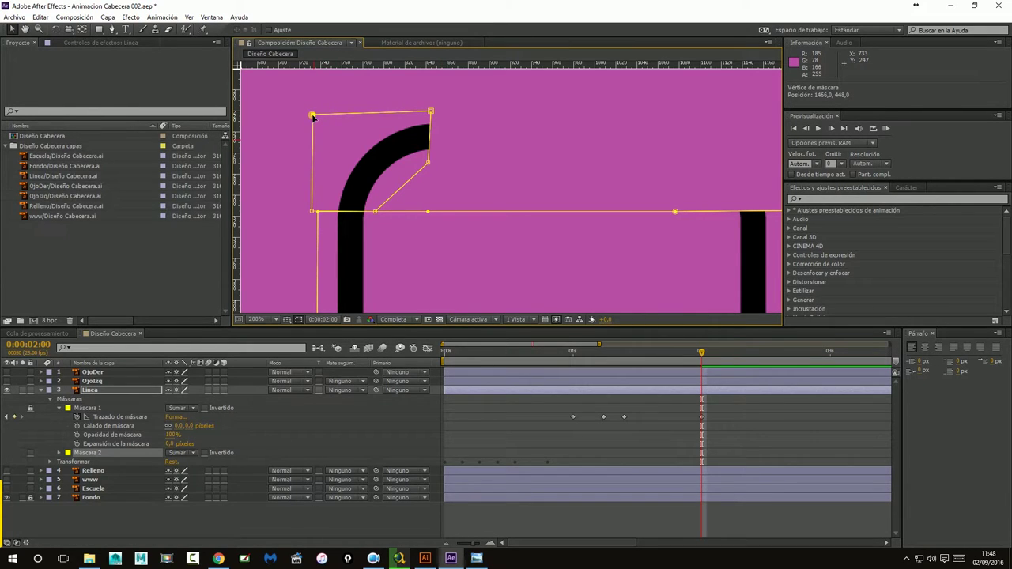
At 0:00:02:12, expand Máscara 2 and enable its Trazado de máscara stopwatch
left_click(706, 352)
left_click_drag(704, 356, 762, 360)
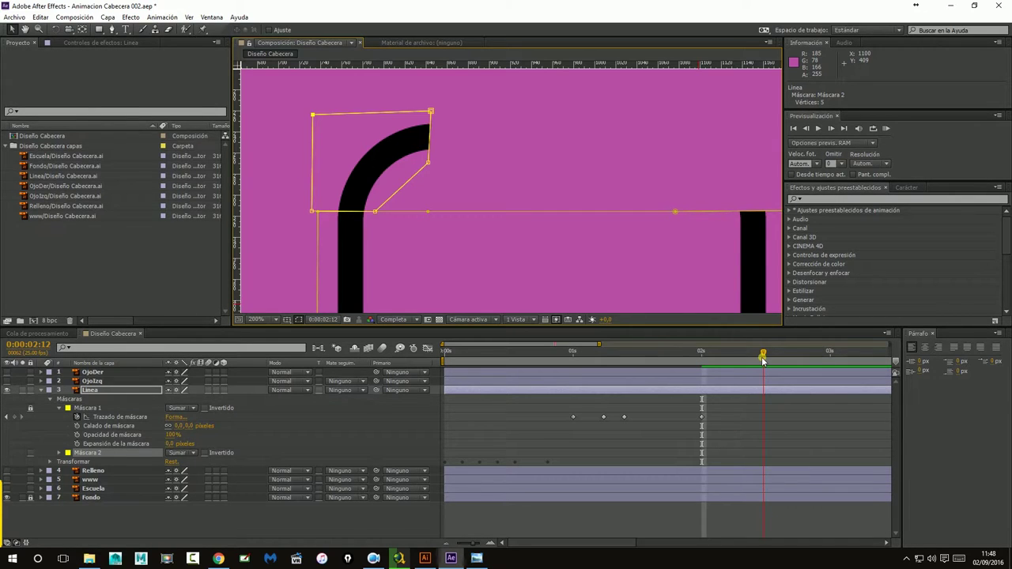
left_click(60, 409)
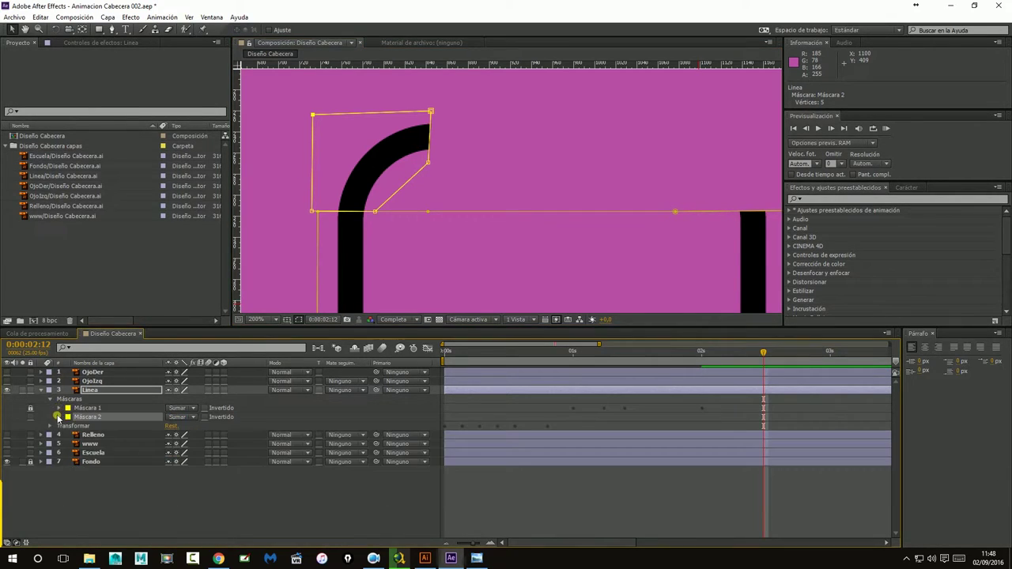
left_click(58, 416)
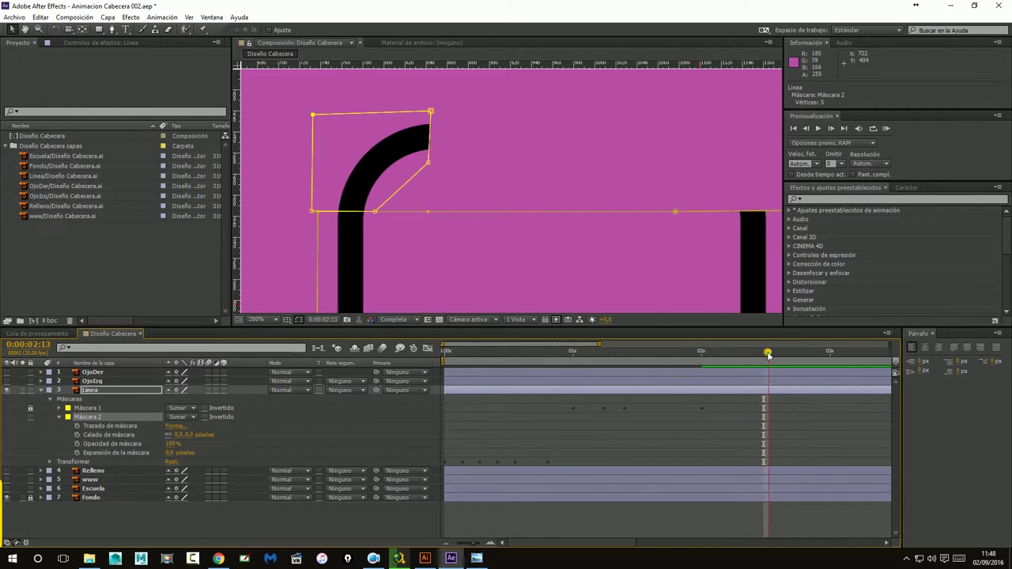
left_click(672, 367)
left_click_drag(672, 370, 745, 371)
left_click(78, 426)
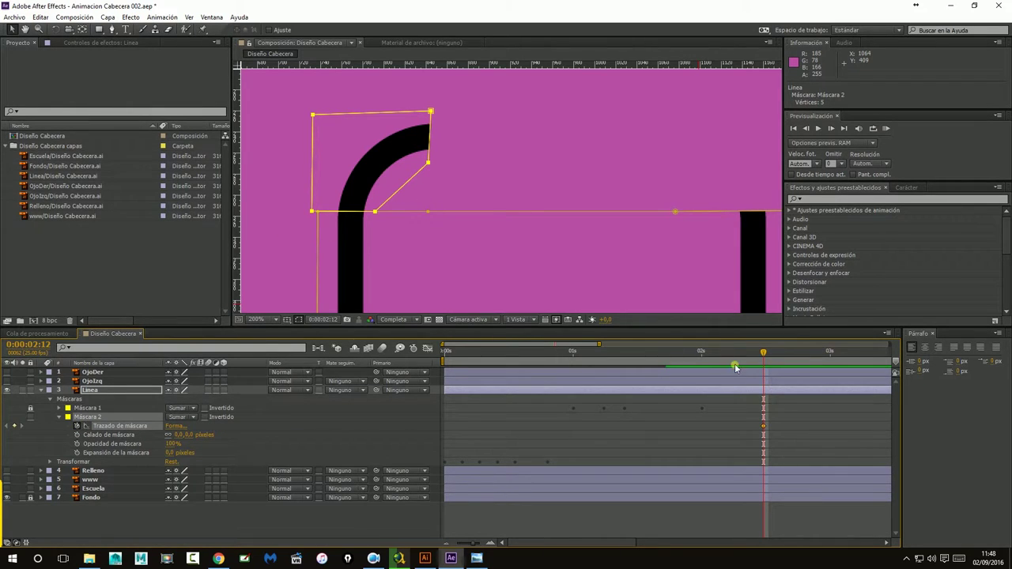
At 0:00:02:00, drag the arch's vertices down flat onto the left bar's top
left_click_drag(764, 353, 700, 361)
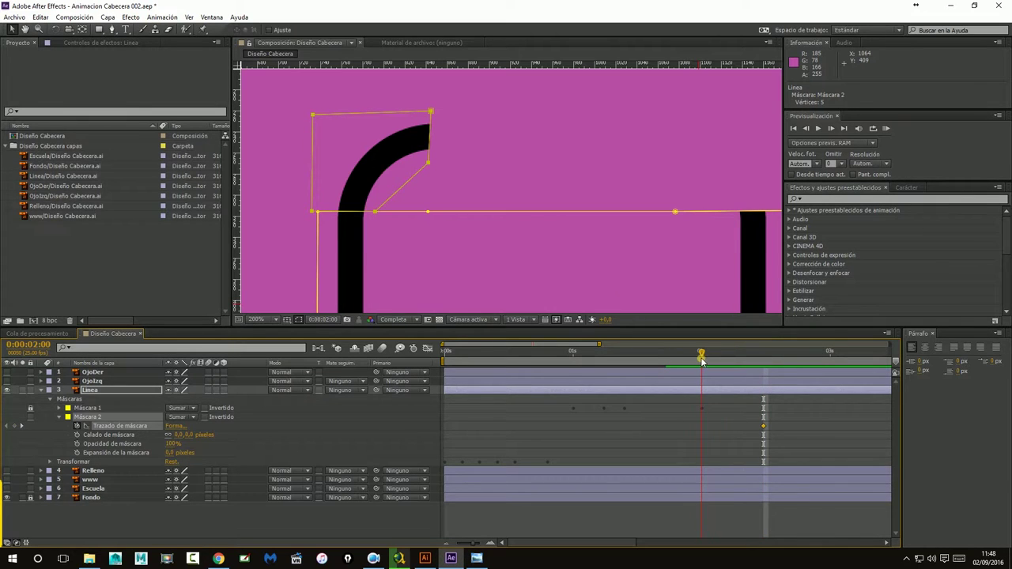
left_click_drag(421, 97, 445, 171)
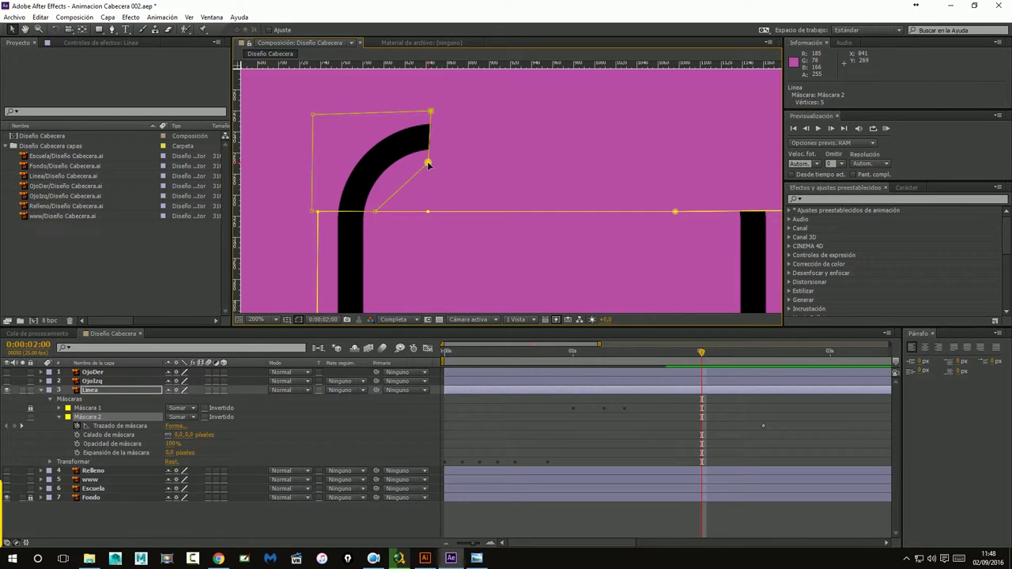
left_click_drag(416, 165, 437, 172)
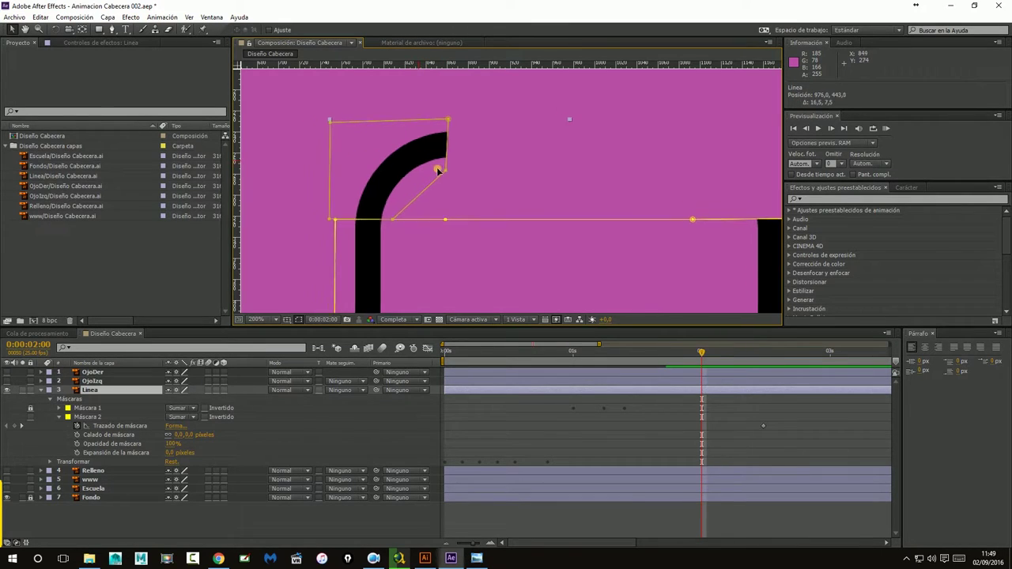
key("ctrl+z")
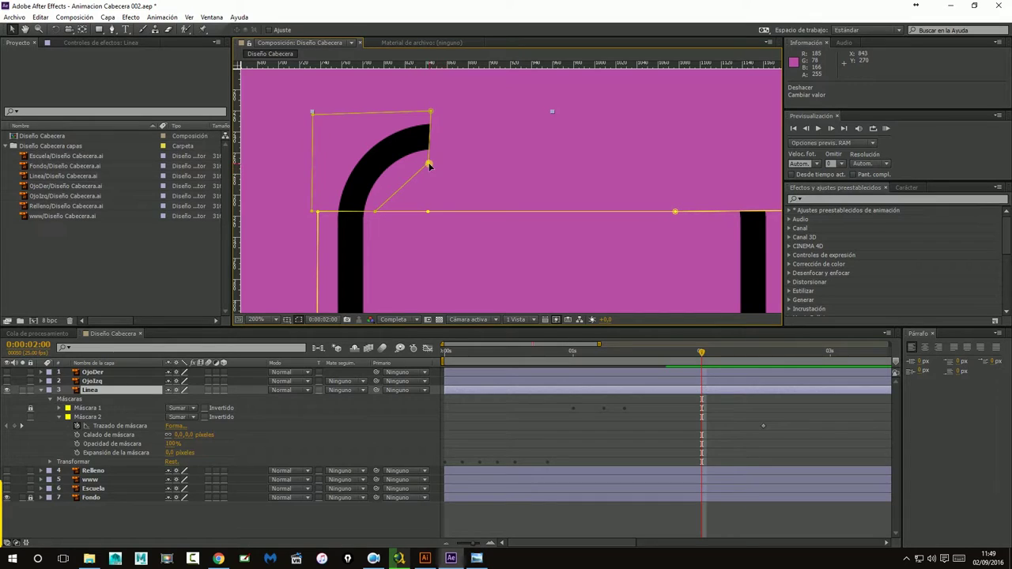
left_click(429, 165)
left_click_drag(428, 164, 376, 209)
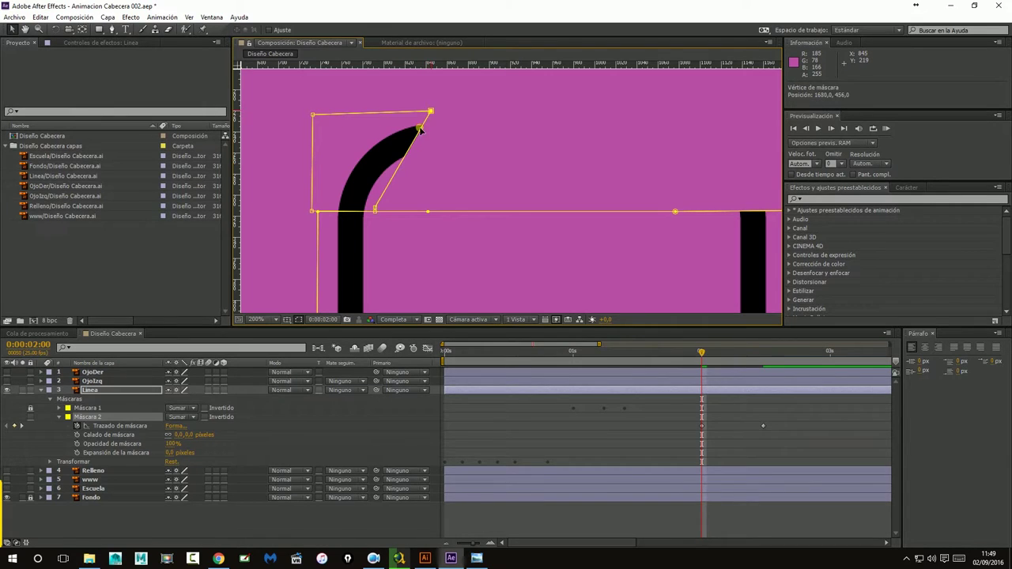
left_click_drag(430, 111, 378, 196)
left_click_drag(312, 116, 314, 207)
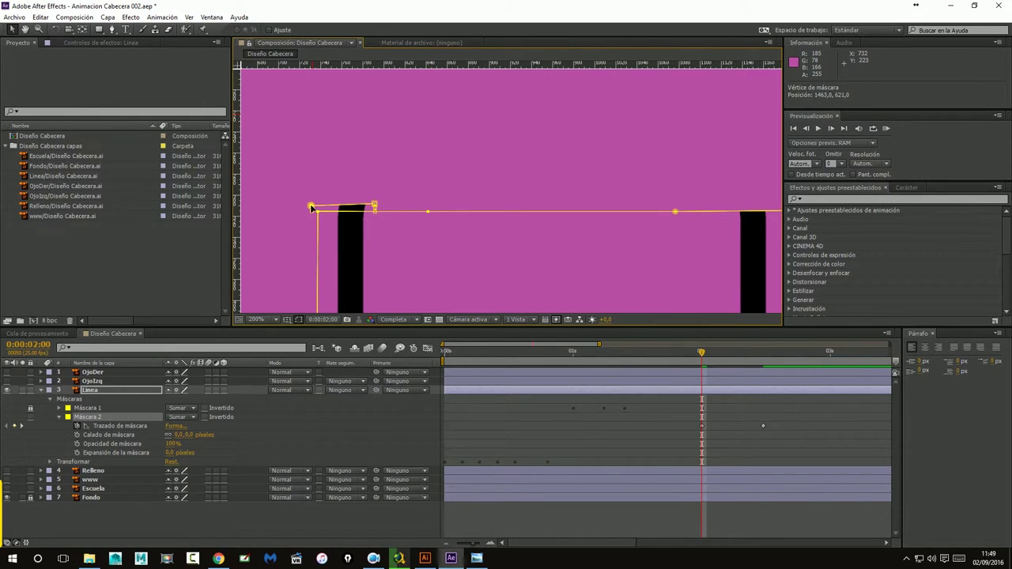
Zoom in and level the flattened mask points into a thin strip, then scrub to preview
scroll(402, 188, "up", 3)
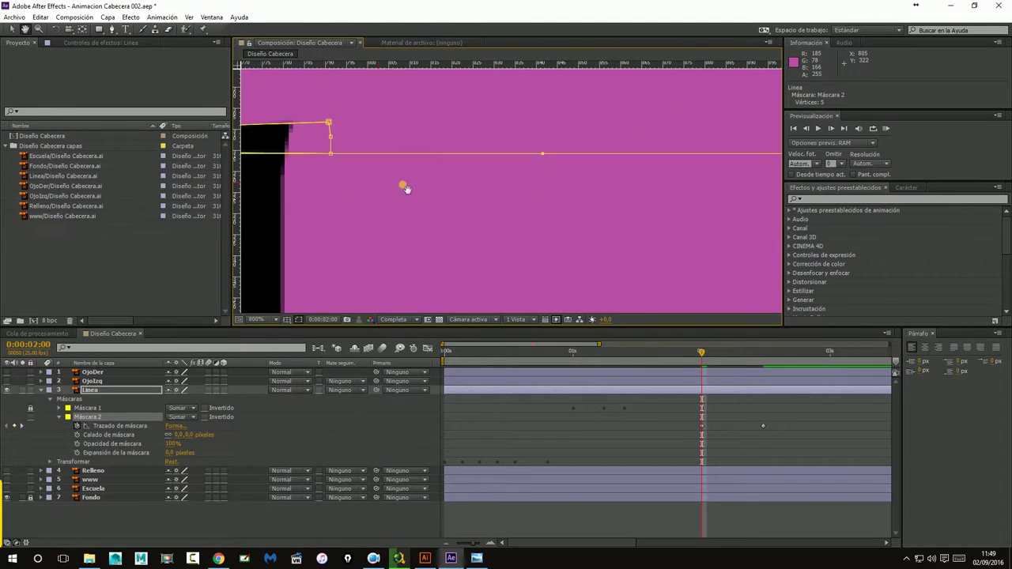
left_click_drag(402, 187, 630, 235)
key("period")
left_click_drag(651, 185, 652, 203)
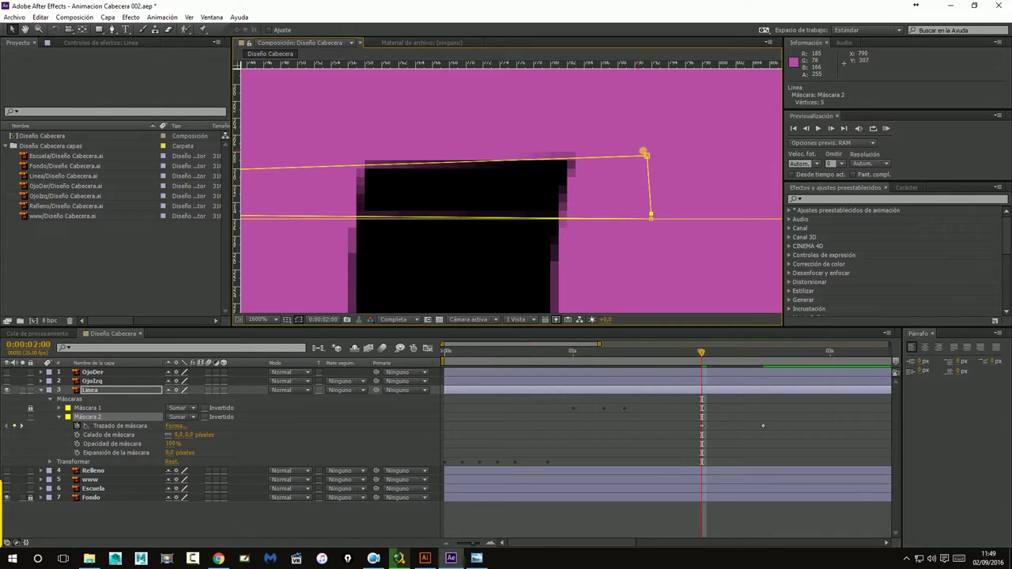
mouse_move(647, 155)
left_mouse_down()
mouse_move(651, 211)
mouse_move(639, 216)
left_mouse_up()
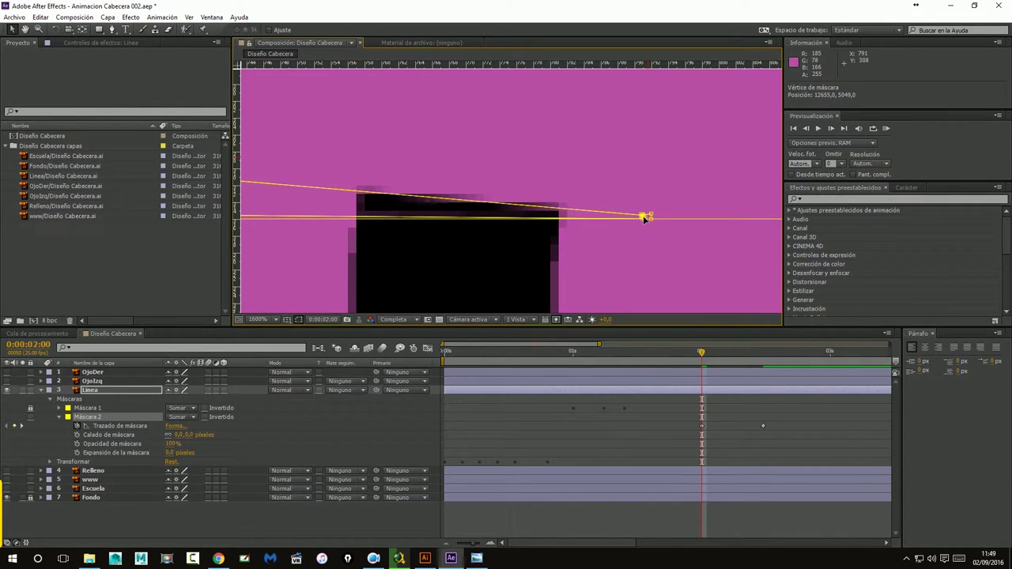
left_click_drag(640, 218, 653, 210)
scroll(395, 190, "left", 5)
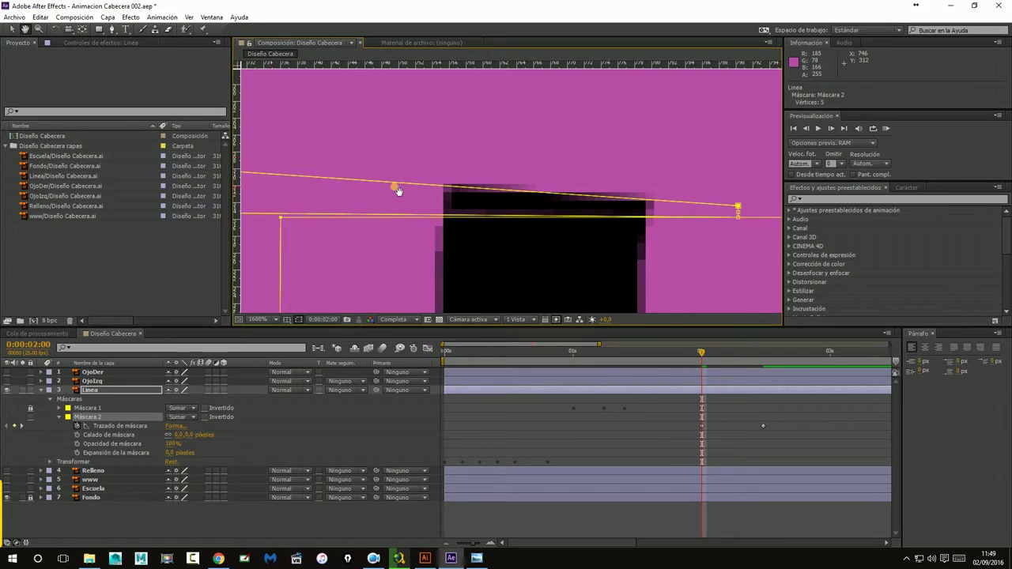
left_click_drag(323, 176, 326, 211)
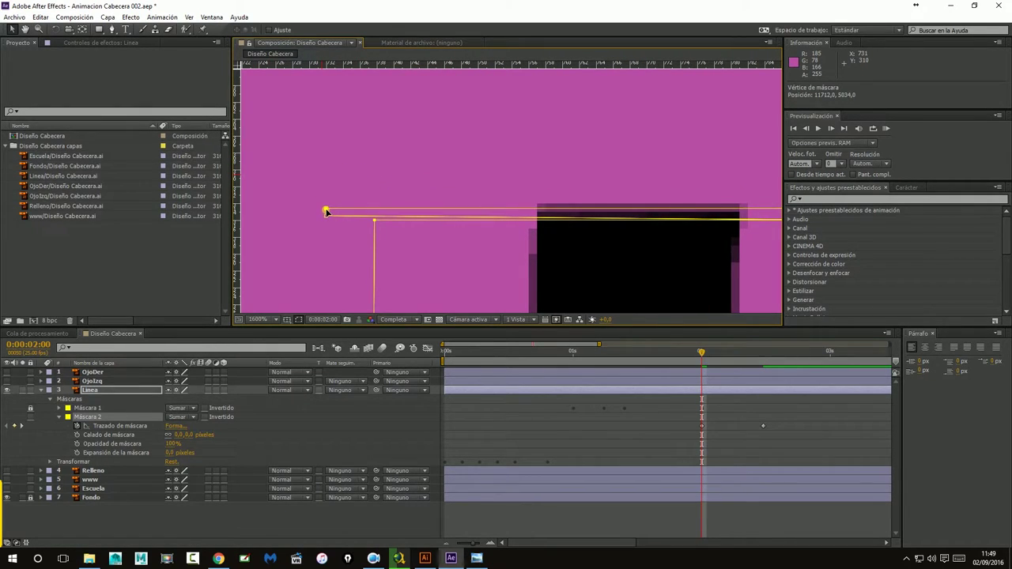
left_click_drag(538, 282, 468, 245)
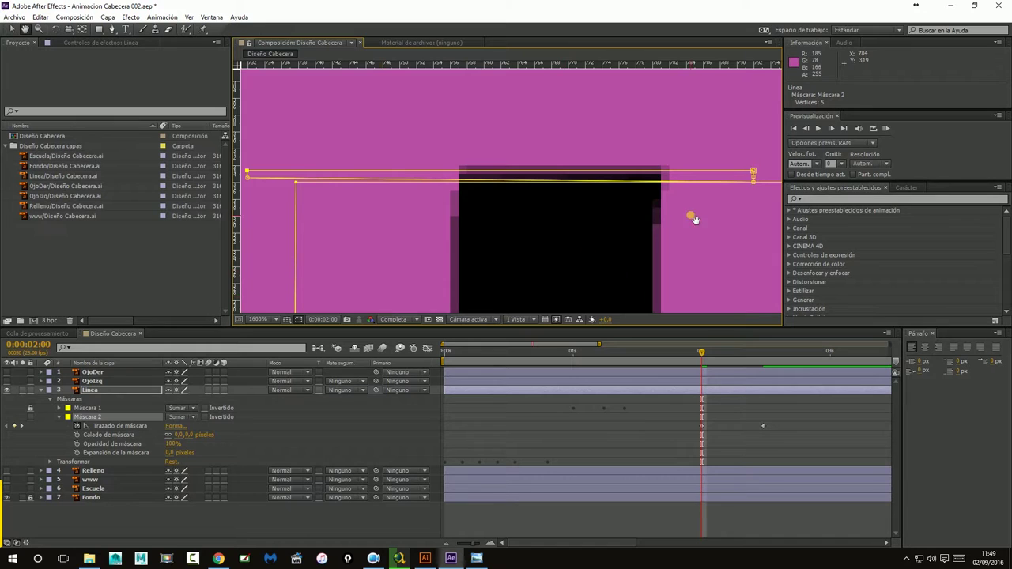
left_click_drag(691, 219, 680, 204)
left_click_drag(701, 353, 697, 355)
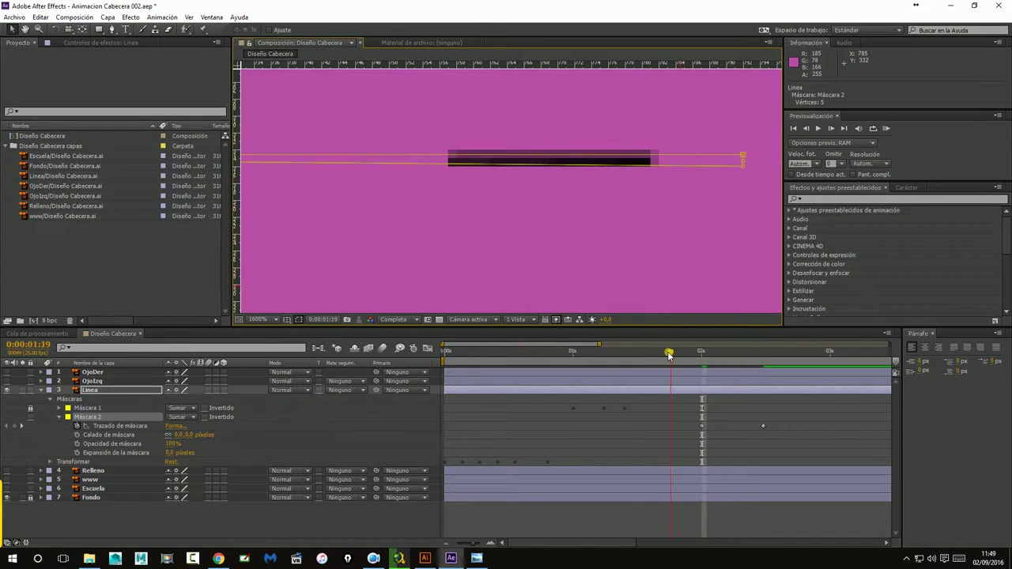
Preview the arch-growing animation and park the playhead at 0:00:02:04
scroll(569, 181, "down", 1)
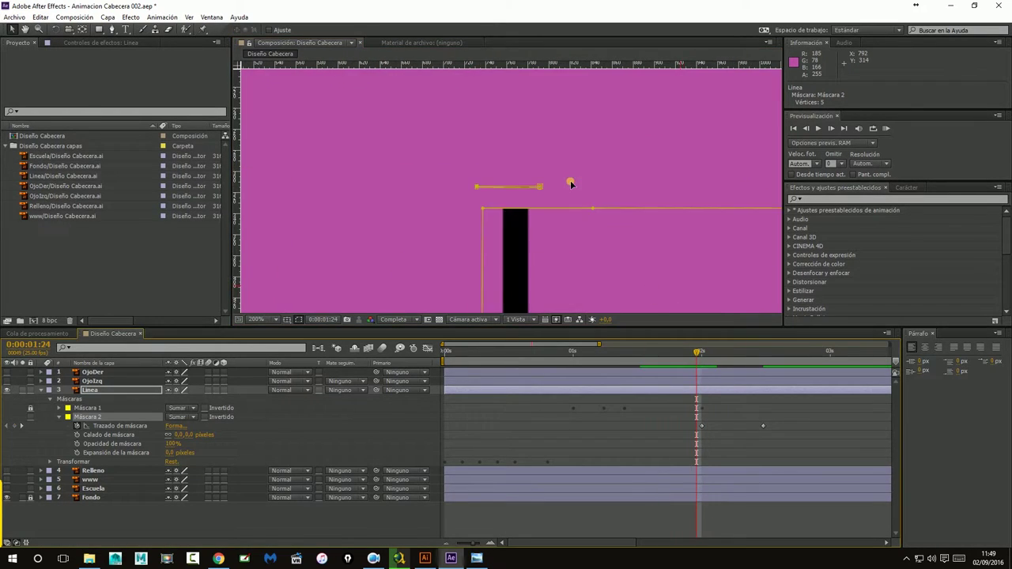
scroll(601, 251, "down", 1)
scroll(544, 210, "down", 1)
scroll(615, 103, "down", 1)
left_click(615, 103)
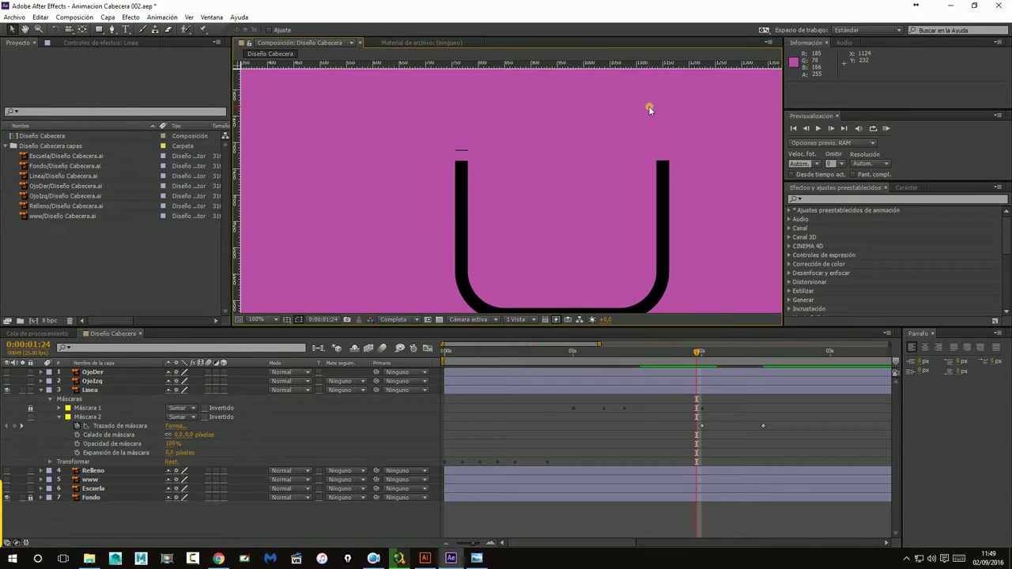
mouse_move(696, 351)
left_mouse_down()
mouse_move(678, 351)
mouse_move(782, 351)
mouse_move(725, 354)
left_mouse_up()
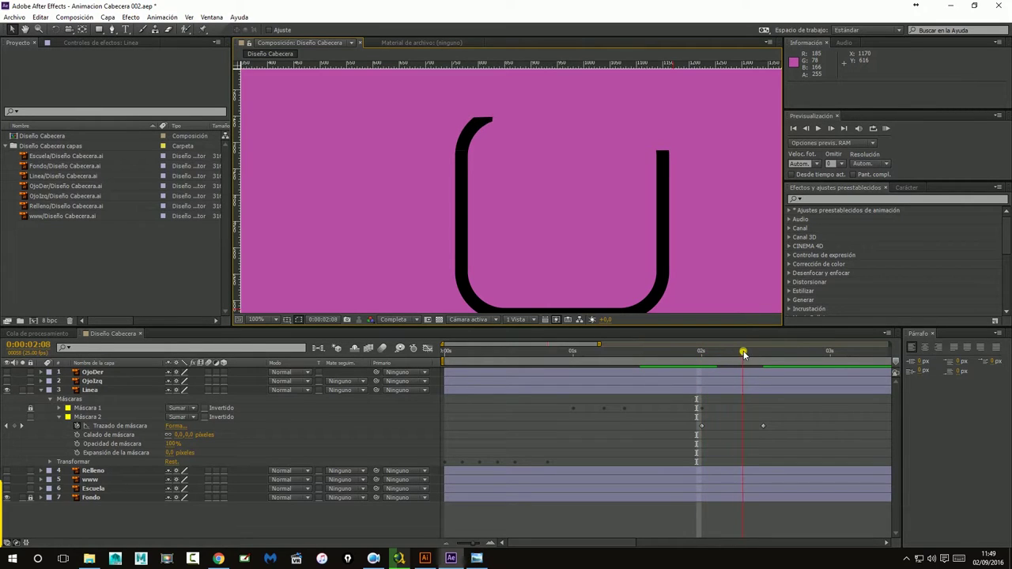
left_click_drag(726, 354, 732, 351)
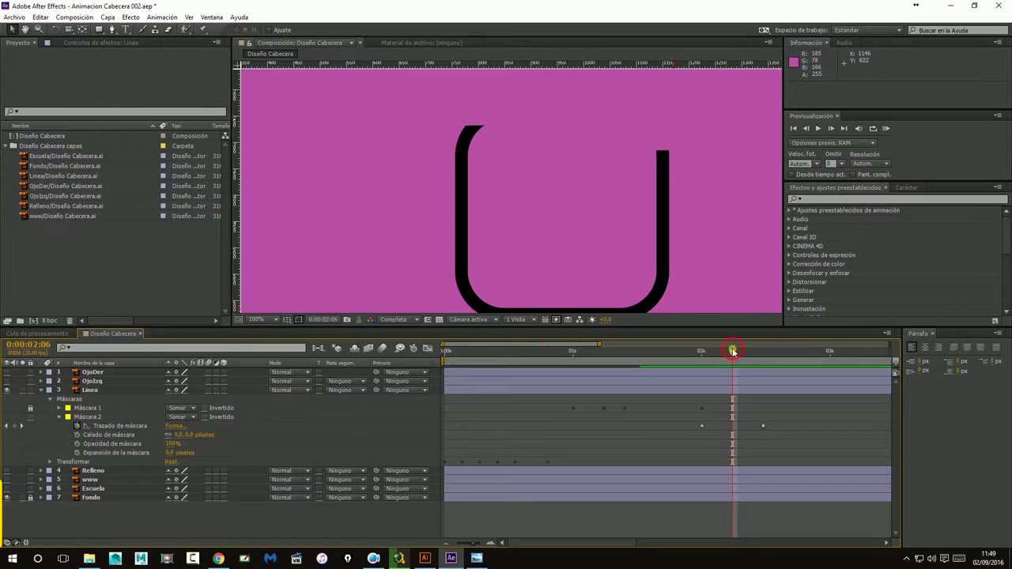
left_click_drag(733, 351, 721, 360)
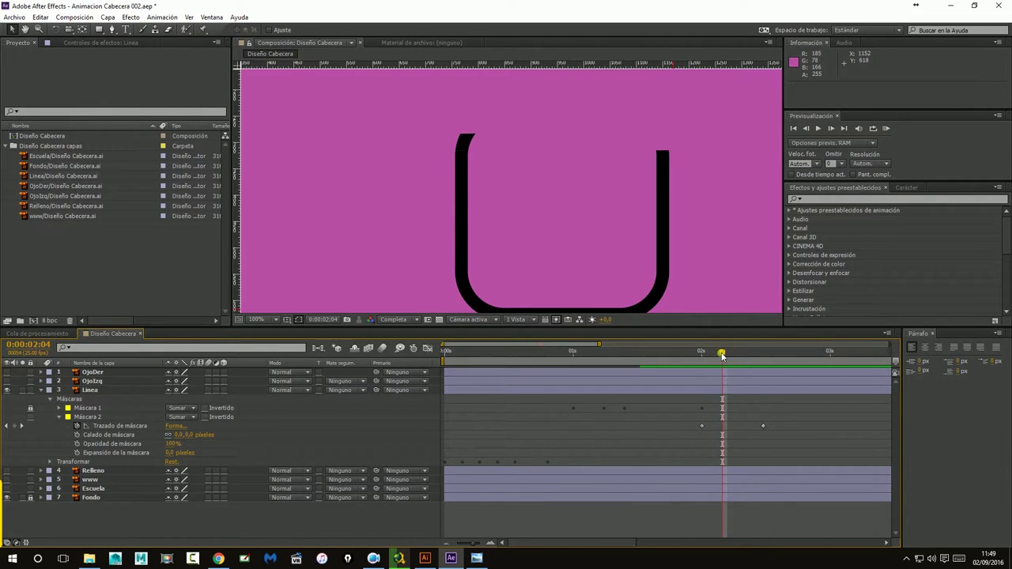
Drag Máscara 2's left and right vertices to bend the arm, returning to 200% zoom
scroll(457, 151, "up", 2)
scroll(436, 105, "up", 1)
scroll(580, 261, "up", 1)
scroll(445, 173, "up", 1)
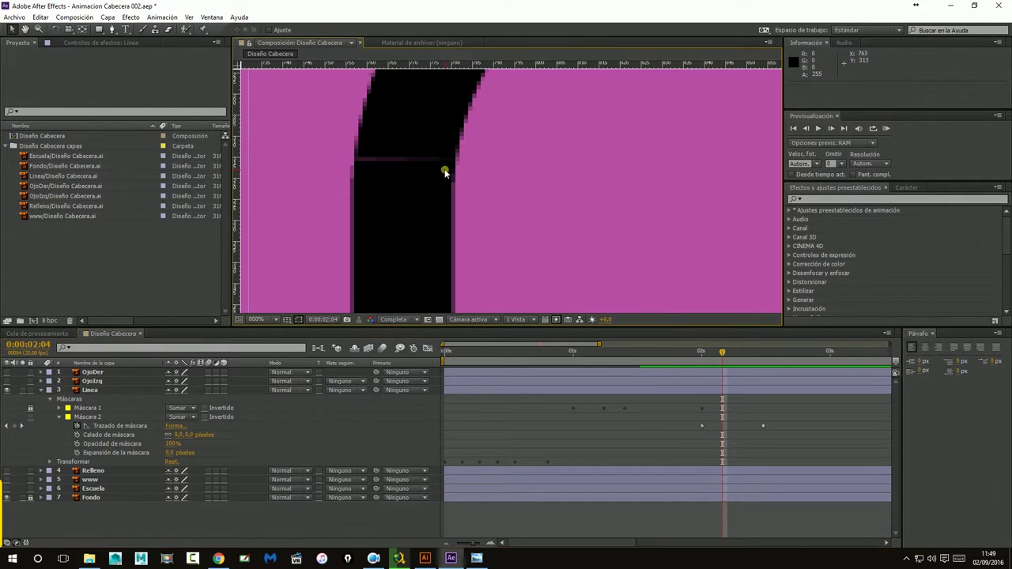
left_click(430, 99)
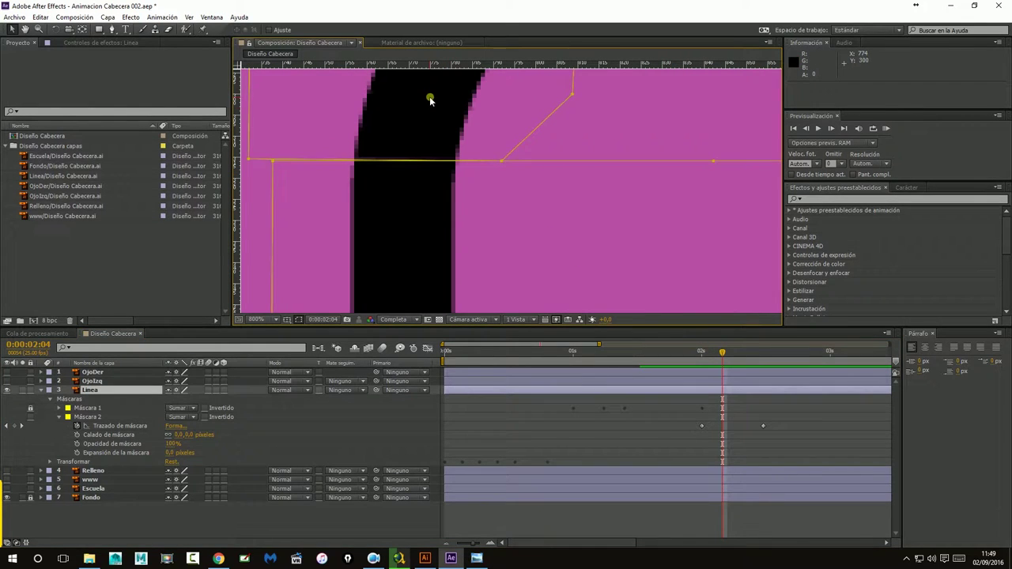
left_click(250, 161)
left_click_drag(248, 159, 266, 163)
left_click_drag(512, 161, 513, 162)
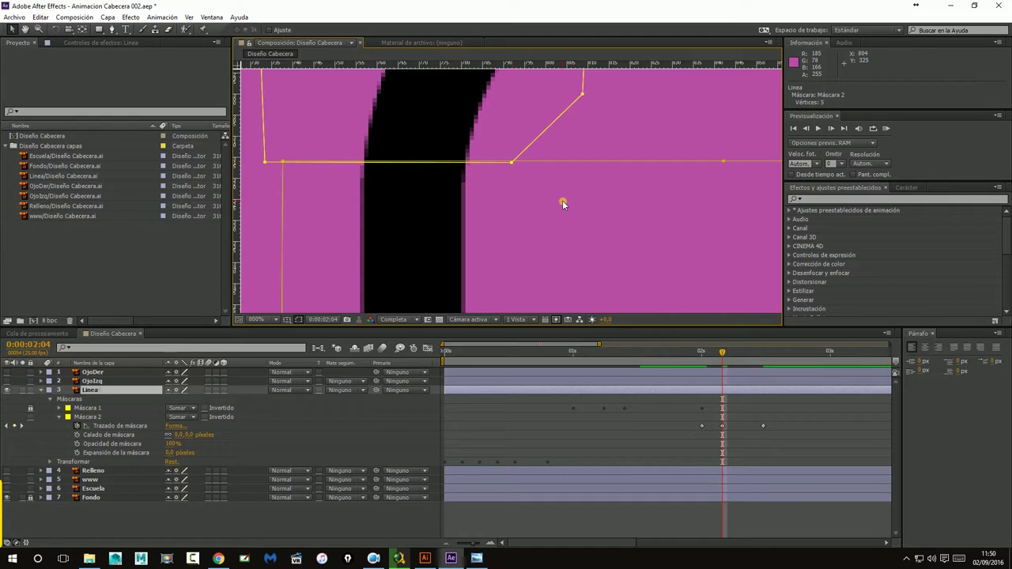
key("comma")
key("comma")
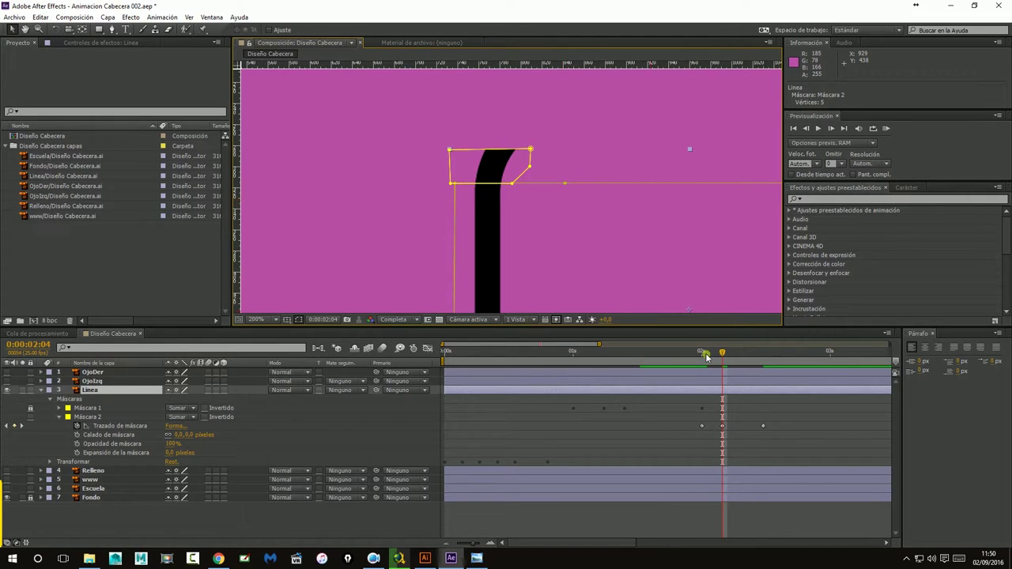
Scrub around 0:00:02:04 and adjust the mask's top-left vertex to refine the bend
left_click_drag(721, 357, 701, 361)
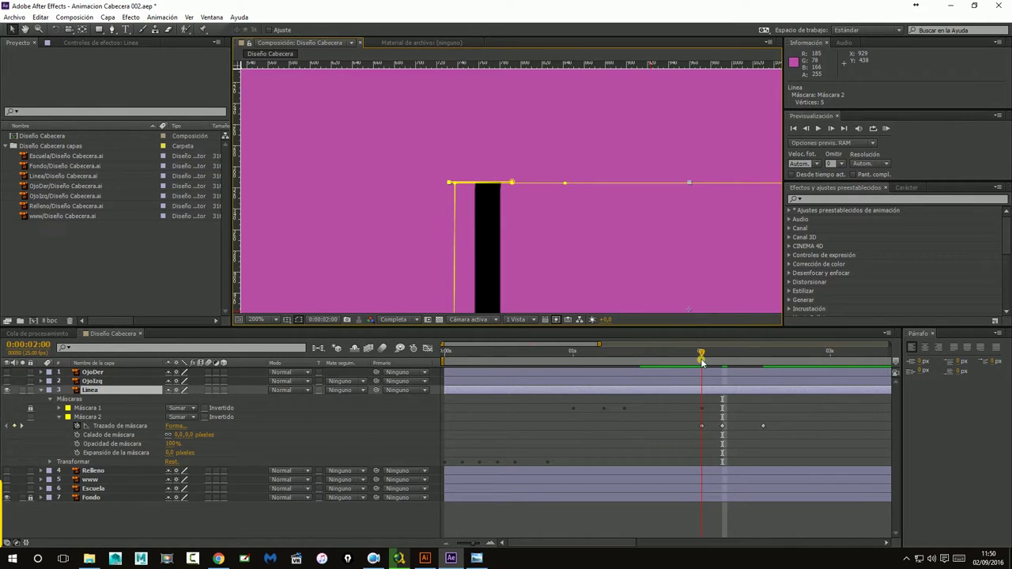
left_click_drag(703, 361, 724, 359)
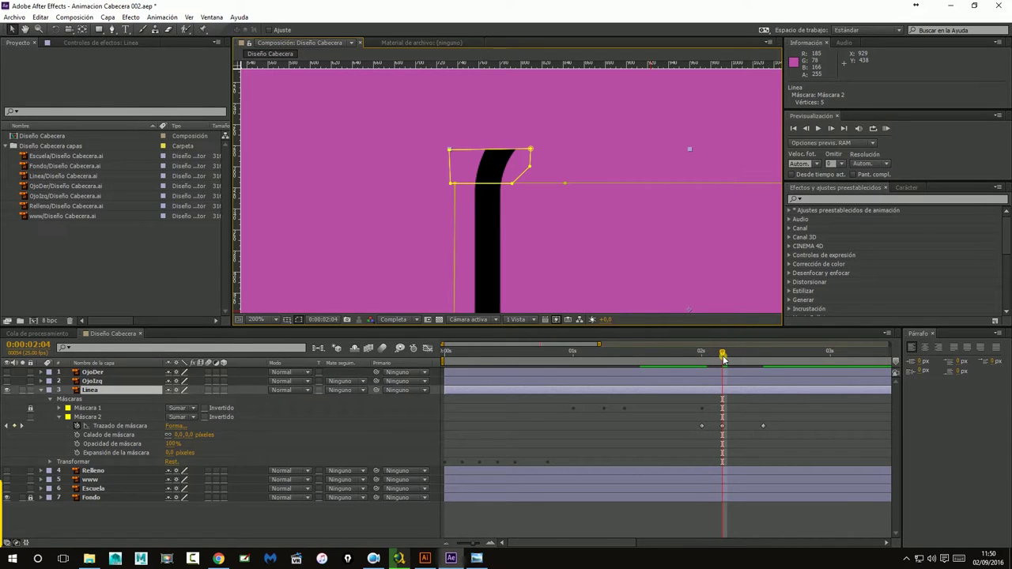
mouse_move(430, 132)
left_mouse_down()
mouse_move(463, 162)
mouse_move(472, 109)
left_mouse_up()
mouse_move(722, 356)
left_mouse_down()
mouse_move(730, 353)
mouse_move(707, 361)
mouse_move(722, 362)
left_mouse_up()
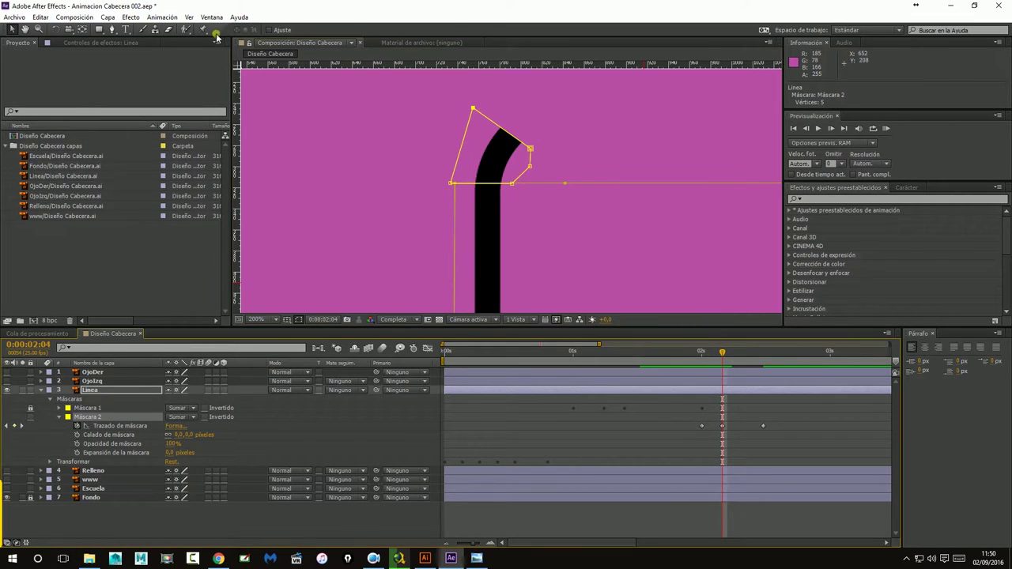
Add a sixth vertex to Máscara 2 and pull it up-right to curl the arm
left_click(112, 29)
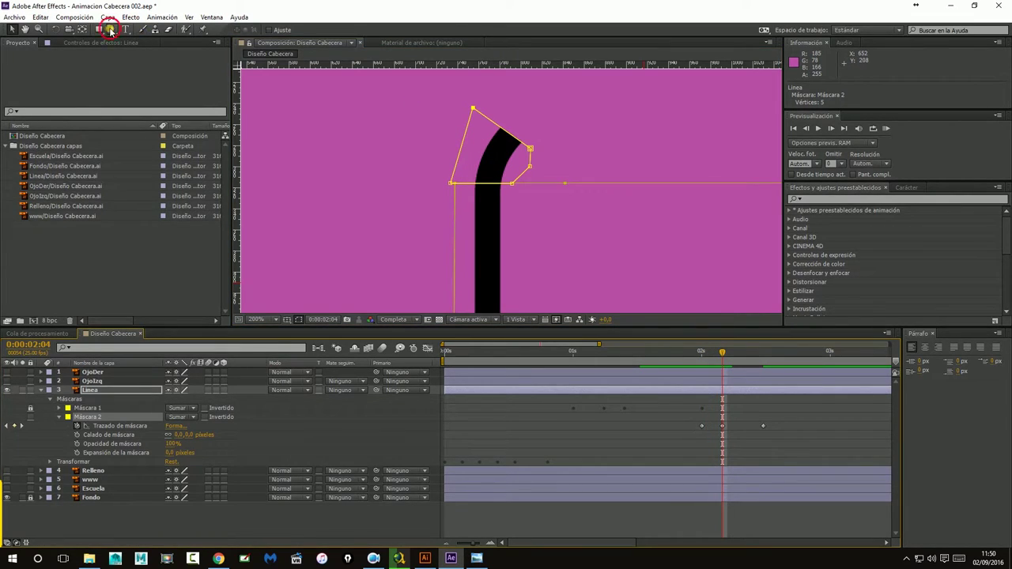
left_click(496, 125)
key("v")
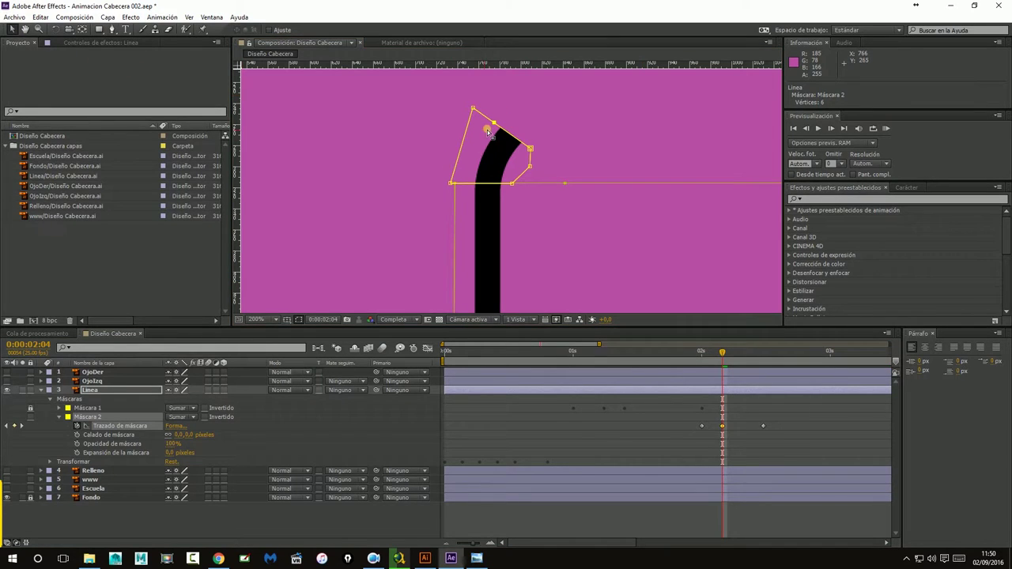
mouse_move(488, 130)
left_mouse_down()
mouse_move(529, 93)
mouse_move(512, 96)
left_mouse_up()
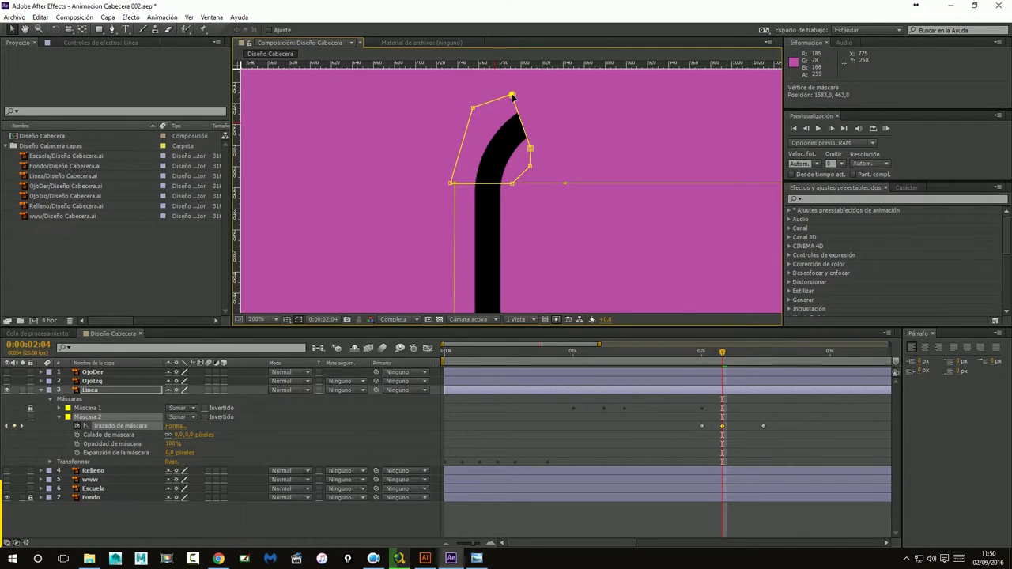
left_click_drag(511, 96, 502, 103)
mouse_move(722, 354)
left_mouse_down()
mouse_move(709, 356)
mouse_move(764, 354)
left_mouse_up()
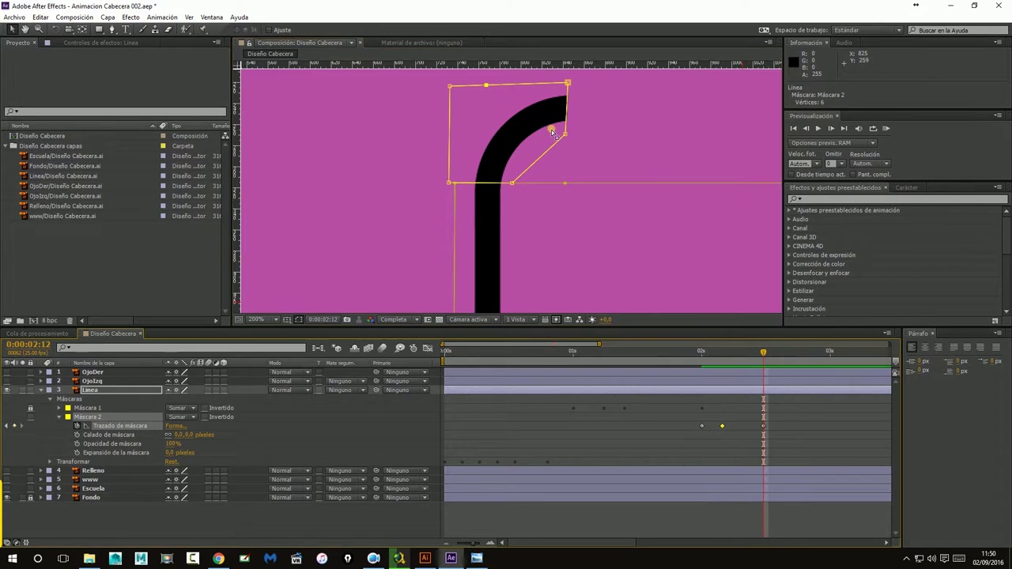
Reshape the curve's vertices to widen the hook and square off the stroke end
left_click(565, 135)
left_click_drag(564, 135, 551, 149)
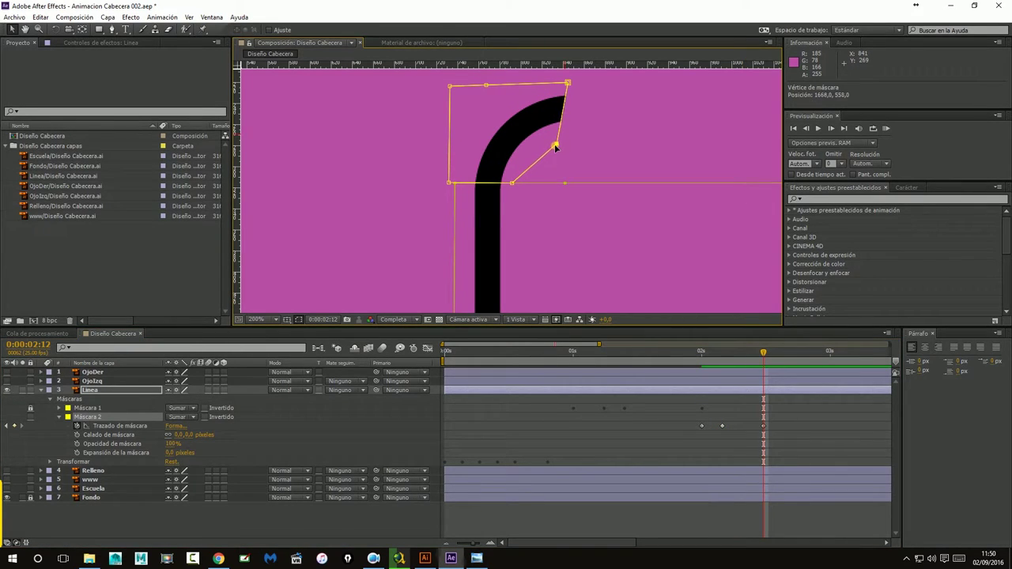
left_click_drag(567, 83, 566, 133)
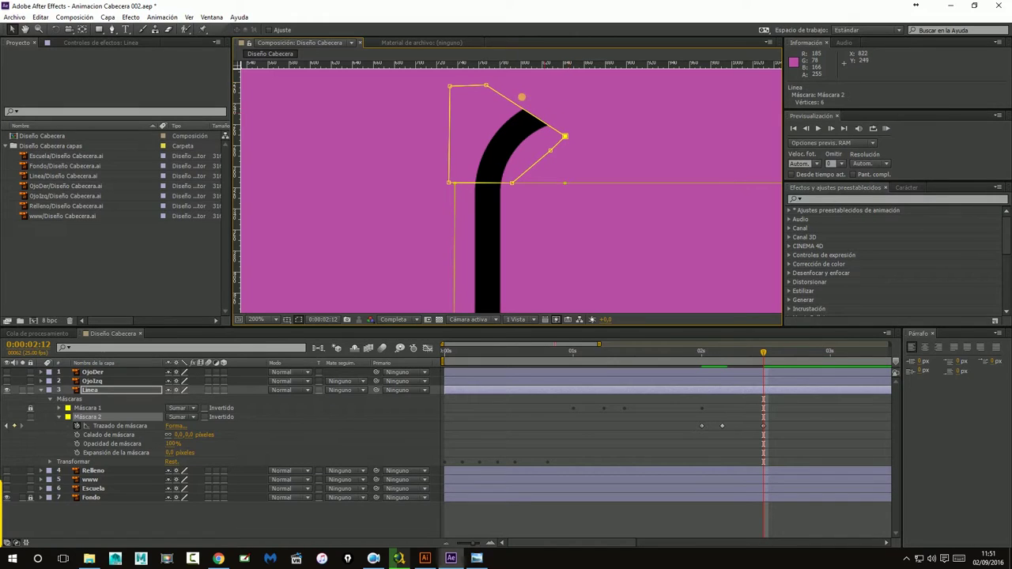
left_click_drag(488, 86, 573, 86)
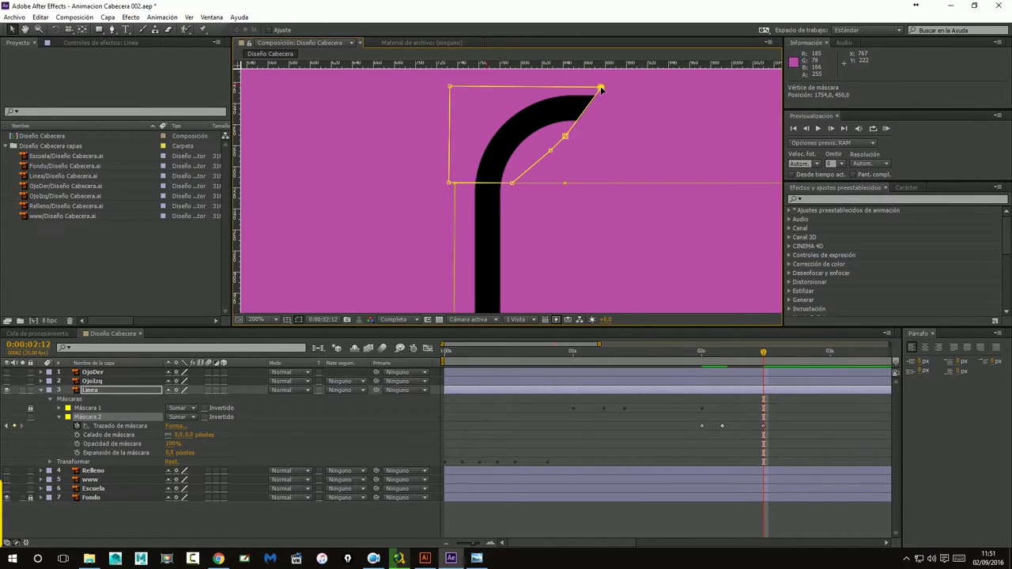
left_click_drag(565, 136, 571, 137)
left_click_drag(573, 85, 571, 85)
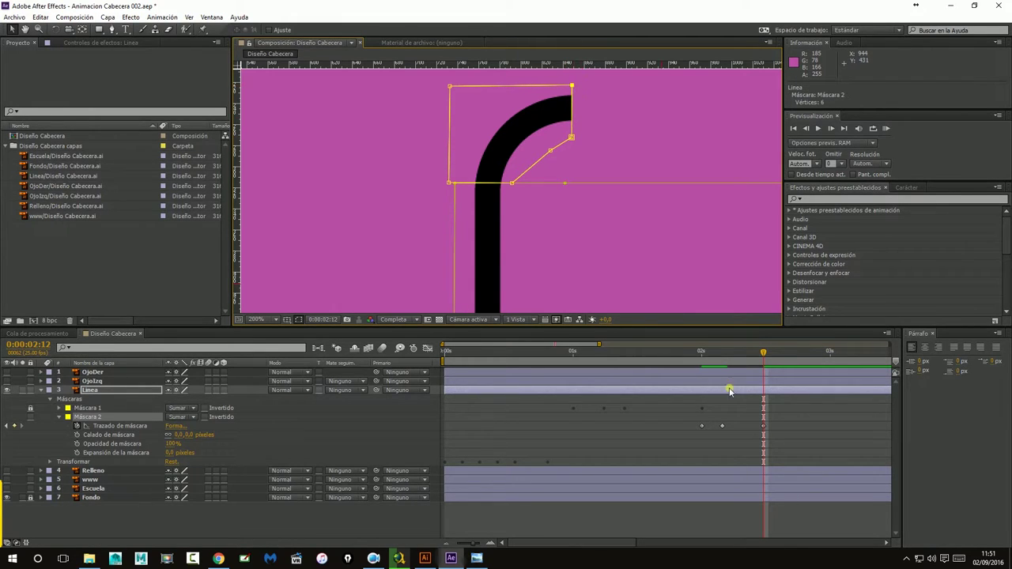
Move the mask's left-end vertex at 0:00:01:23, checking 0:00:02:00 and 0:00:02:04
mouse_move(762, 358)
left_mouse_down()
mouse_move(698, 363)
mouse_move(726, 366)
left_mouse_up()
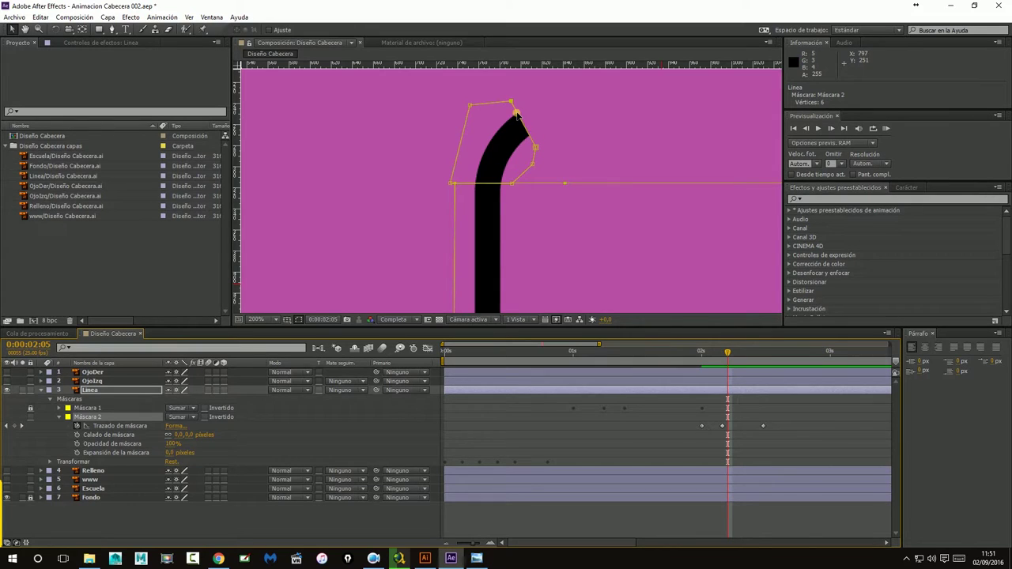
left_click(493, 163)
mouse_move(728, 356)
left_mouse_down()
mouse_move(701, 362)
mouse_move(775, 364)
mouse_move(729, 370)
mouse_move(763, 377)
left_mouse_up()
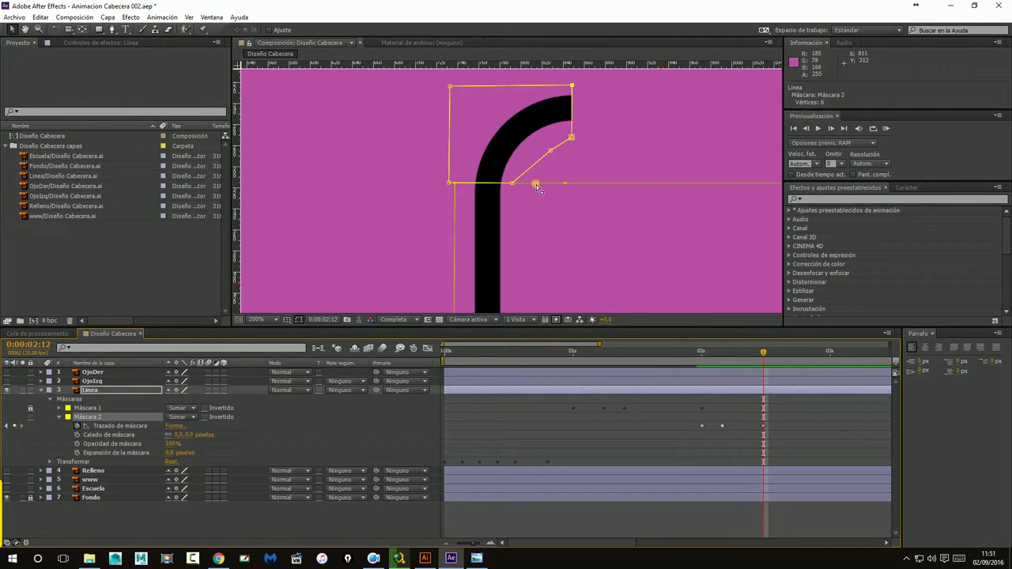
left_click_drag(763, 356, 693, 363)
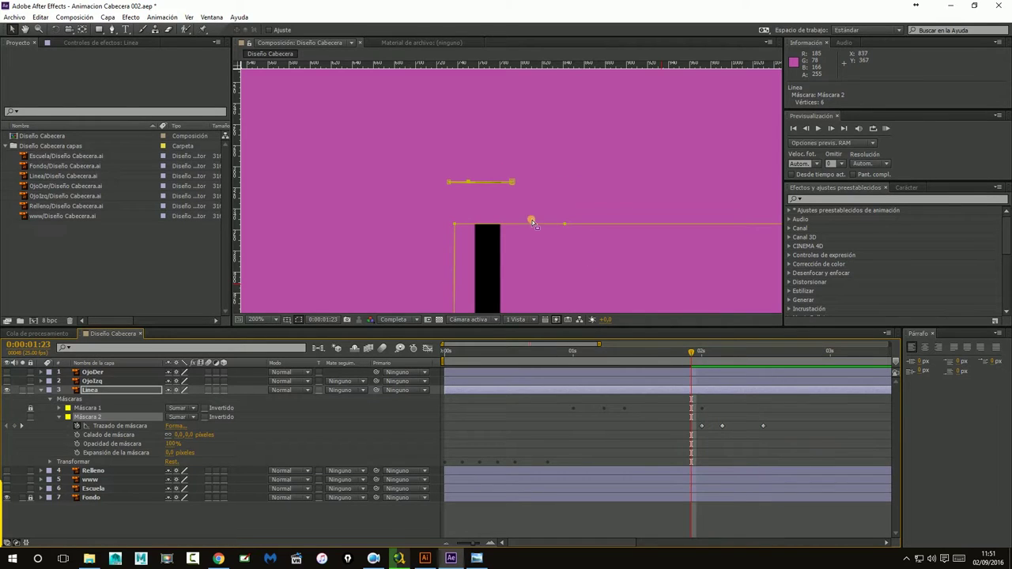
scroll(479, 193, "up", 3)
scroll(456, 158, "down", 1)
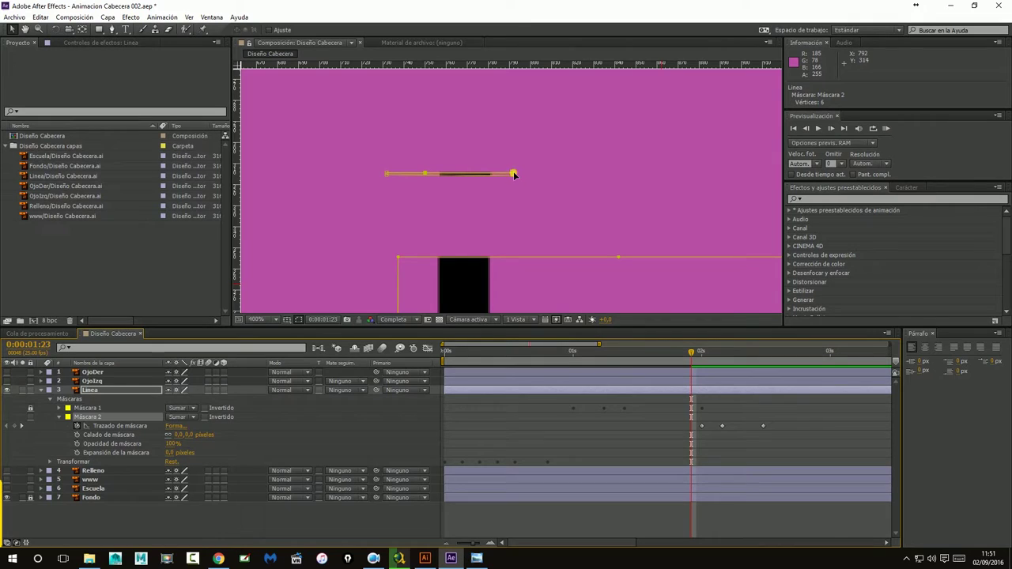
left_click_drag(391, 176, 479, 170)
left_click_drag(696, 355, 703, 356)
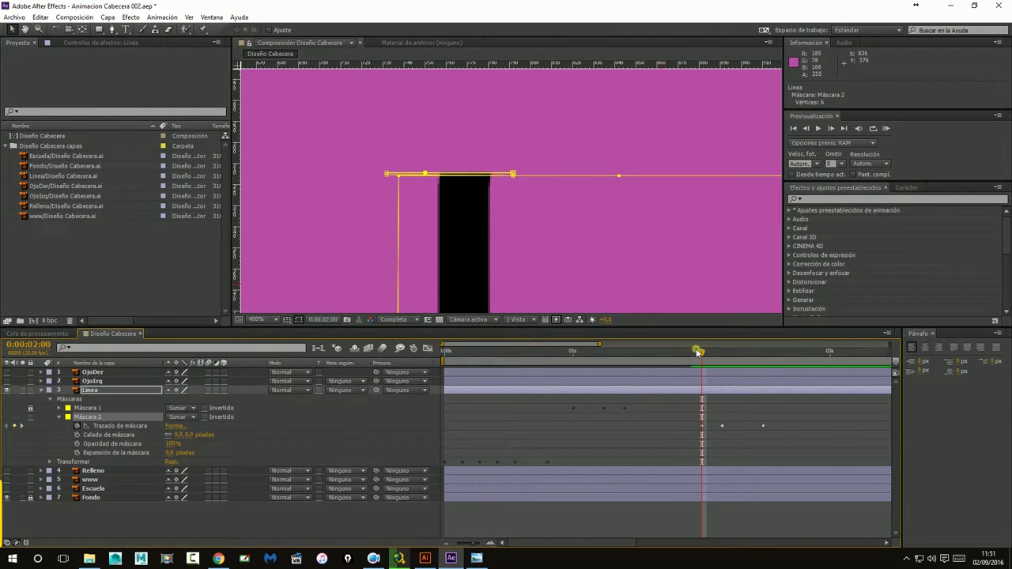
left_click_drag(698, 352, 722, 353)
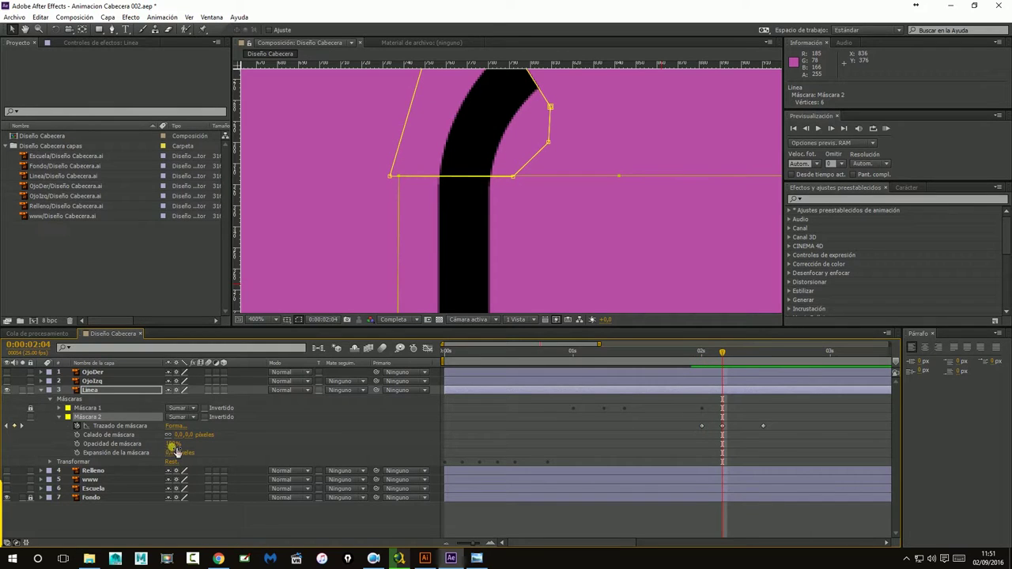
Keyframe Máscara 2's opacity from 0% at 0:00:01:24 to 100% at 0:00:02:00
left_click_drag(173, 445, 142, 447)
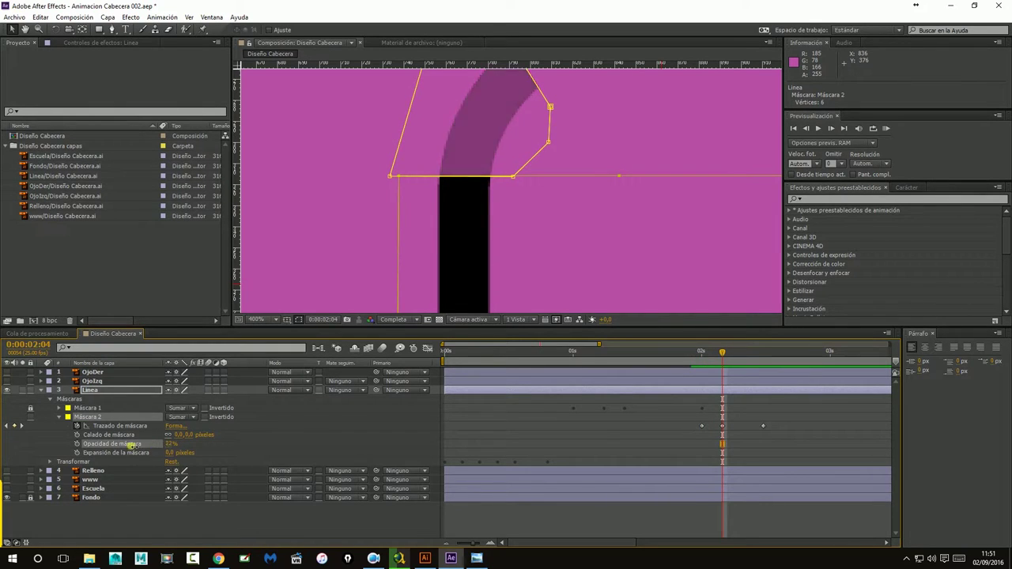
mouse_move(180, 446)
left_mouse_down()
mouse_move(107, 448)
mouse_move(167, 449)
left_mouse_up()
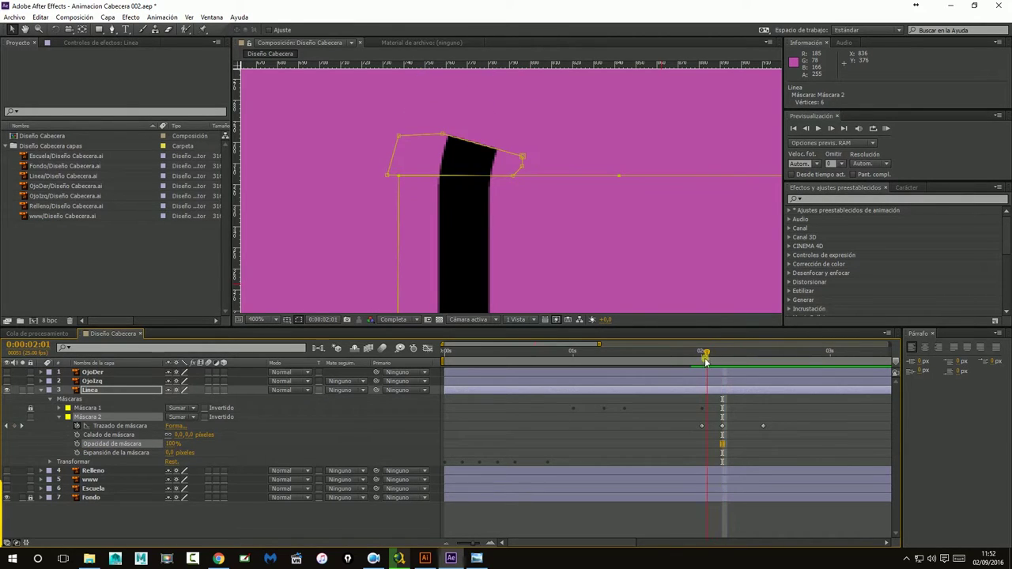
left_click_drag(721, 354, 701, 354)
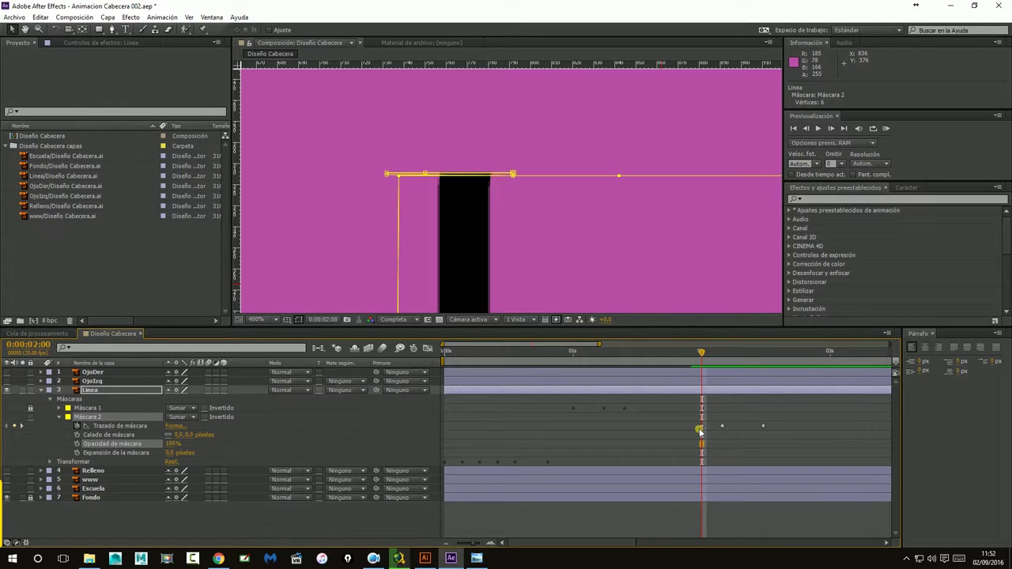
key("period")
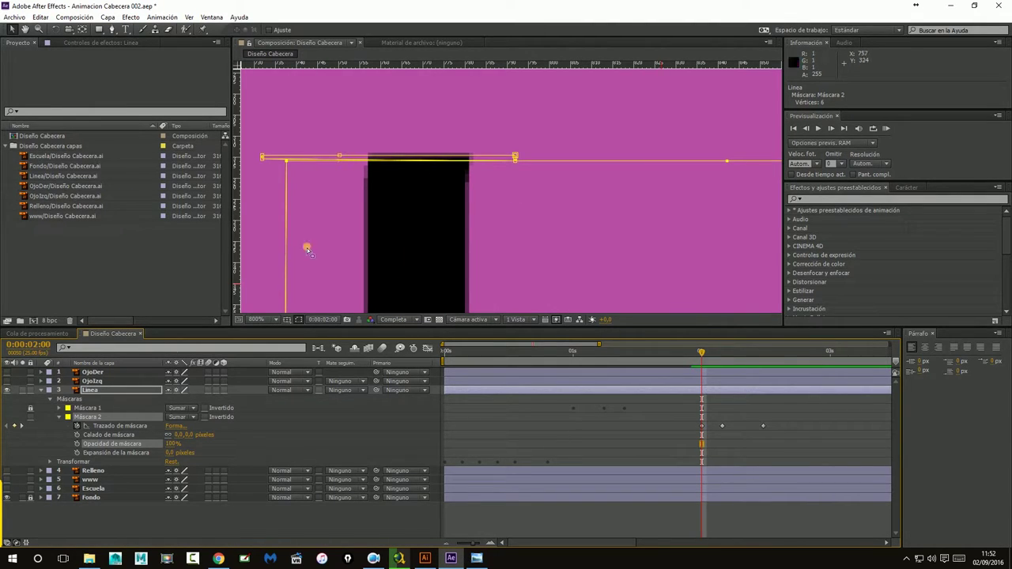
left_click(78, 444)
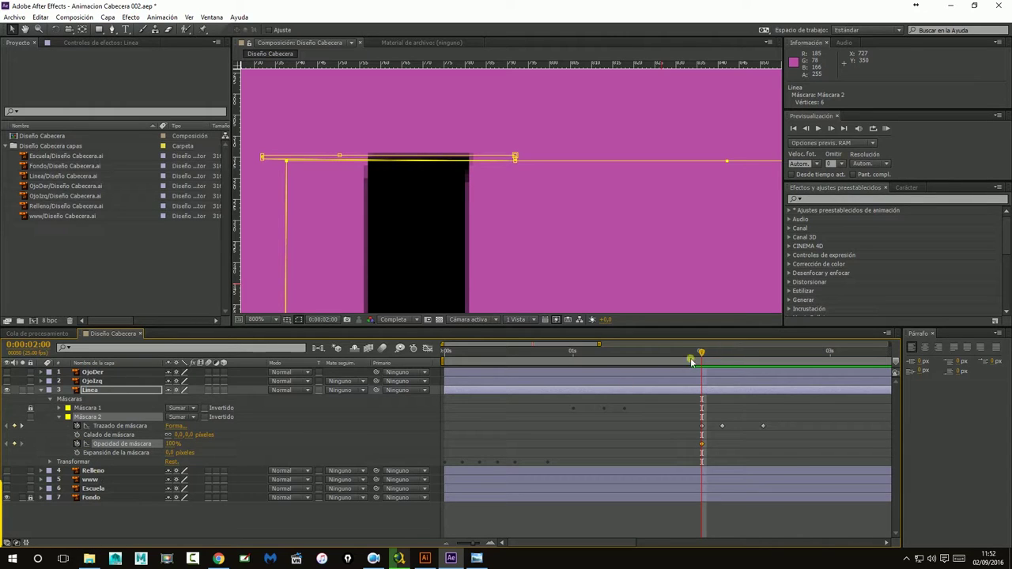
key("Page_Up")
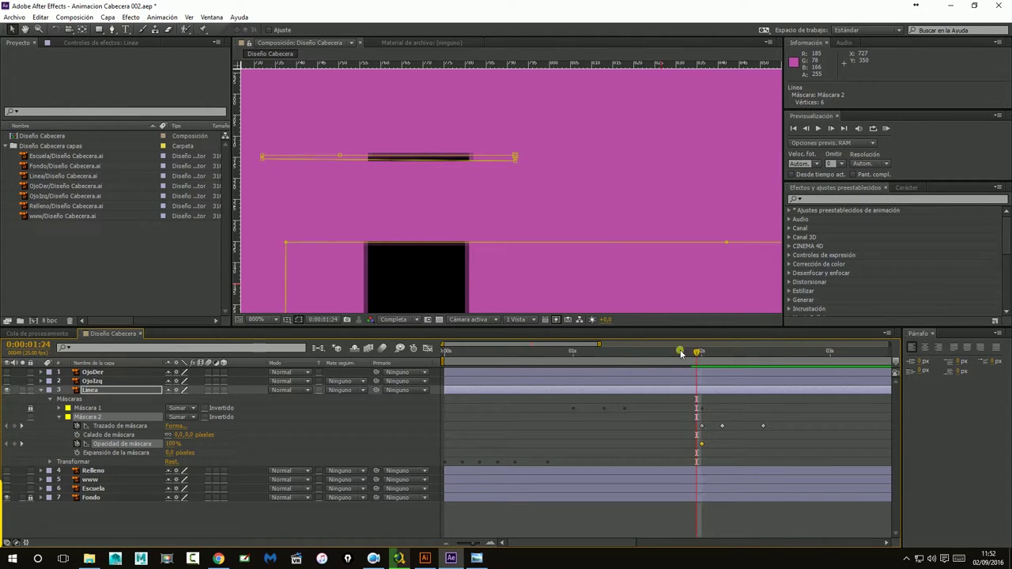
left_click_drag(174, 448, 17, 442)
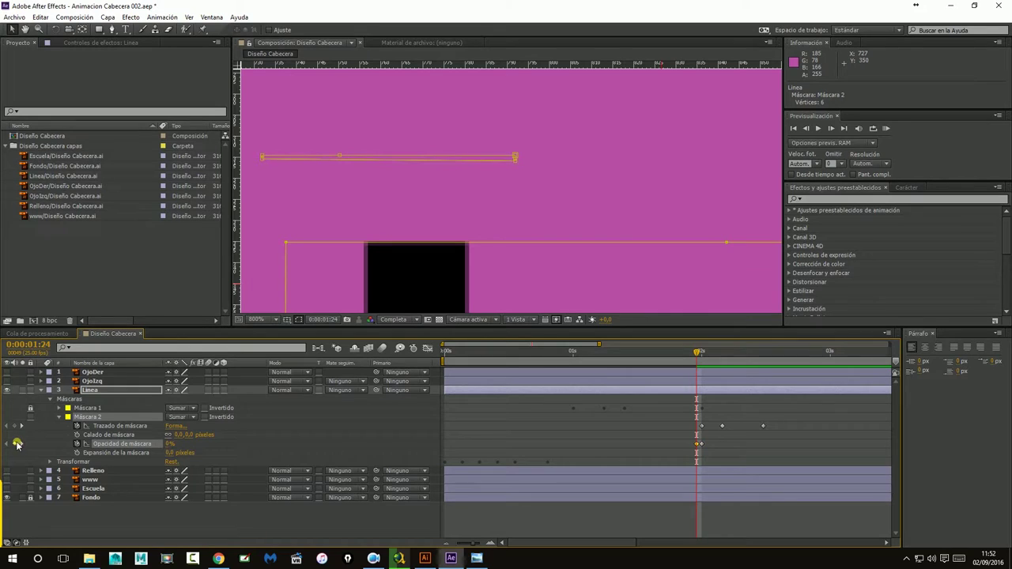
Rewind near the start and play a real-time preview of the animation, then stop it
scroll(590, 190, "down", 3)
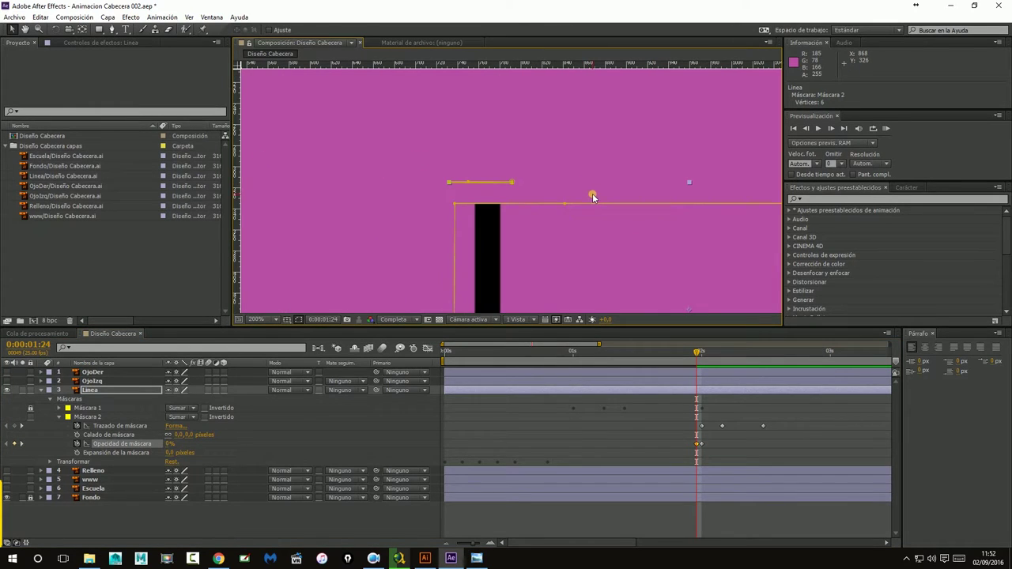
left_click_drag(696, 353, 693, 354)
scroll(649, 153, "down", 4)
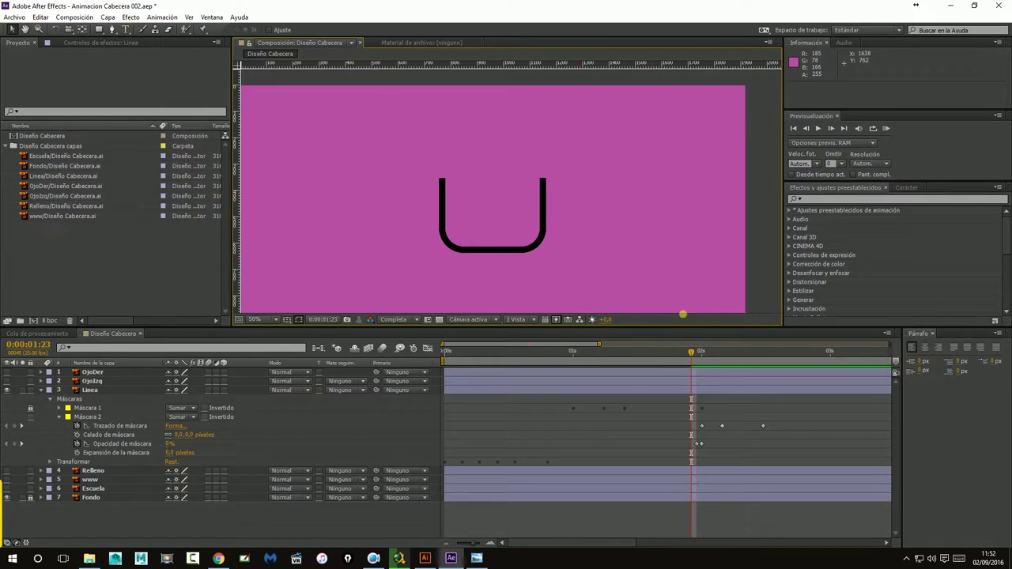
left_click_drag(692, 354, 475, 353)
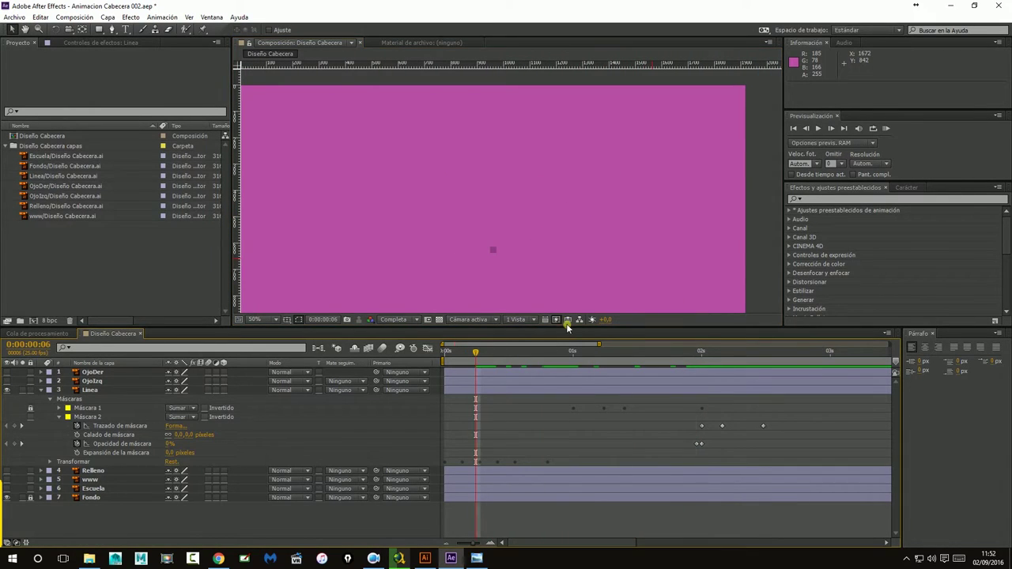
left_click(795, 130)
left_click(819, 129)
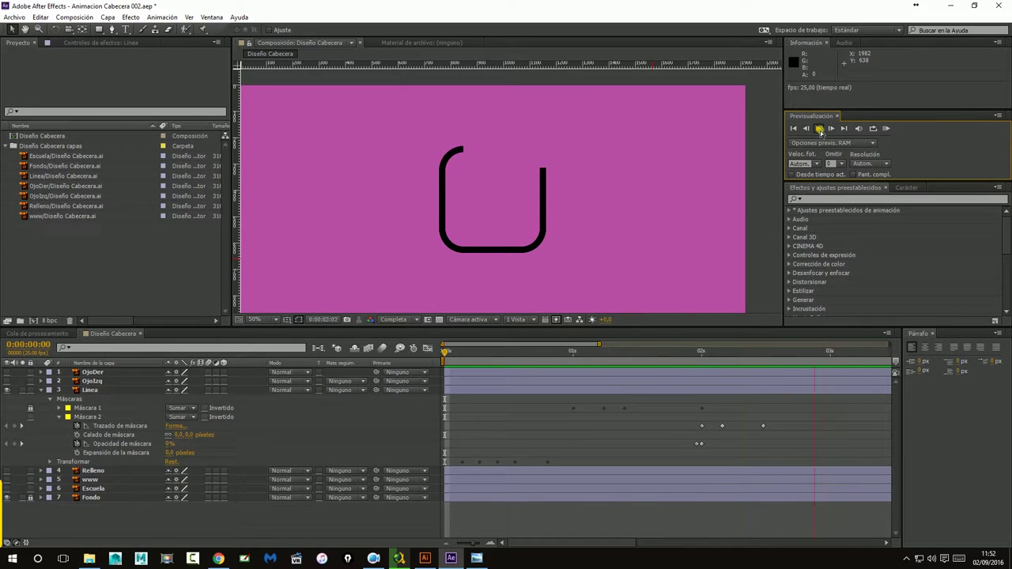
left_click(695, 411)
Frame the line's upper-left corner and select Linea's Máscara 2 to show its six vertices
left_click(522, 414)
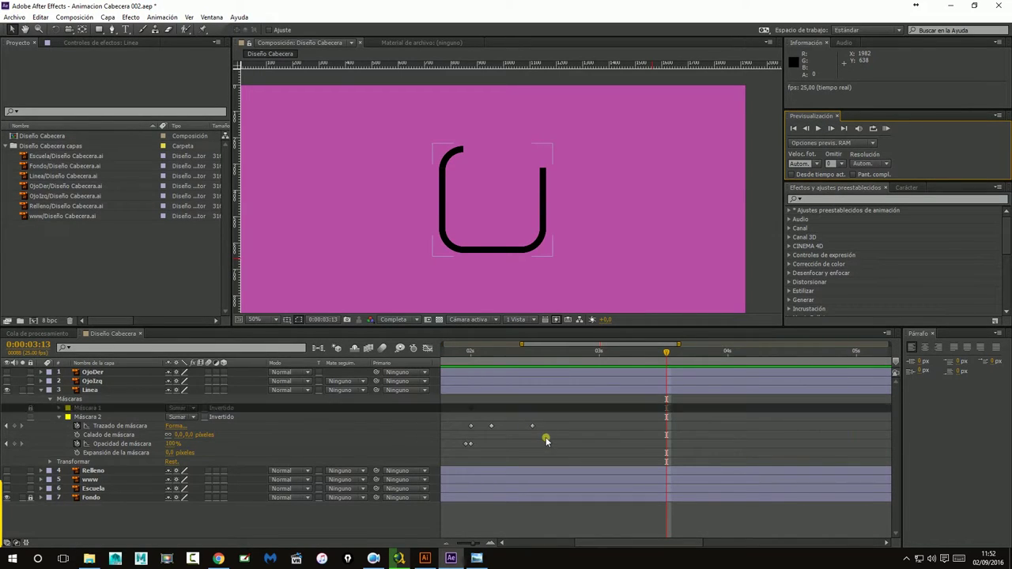
scroll(447, 171, "up", 6)
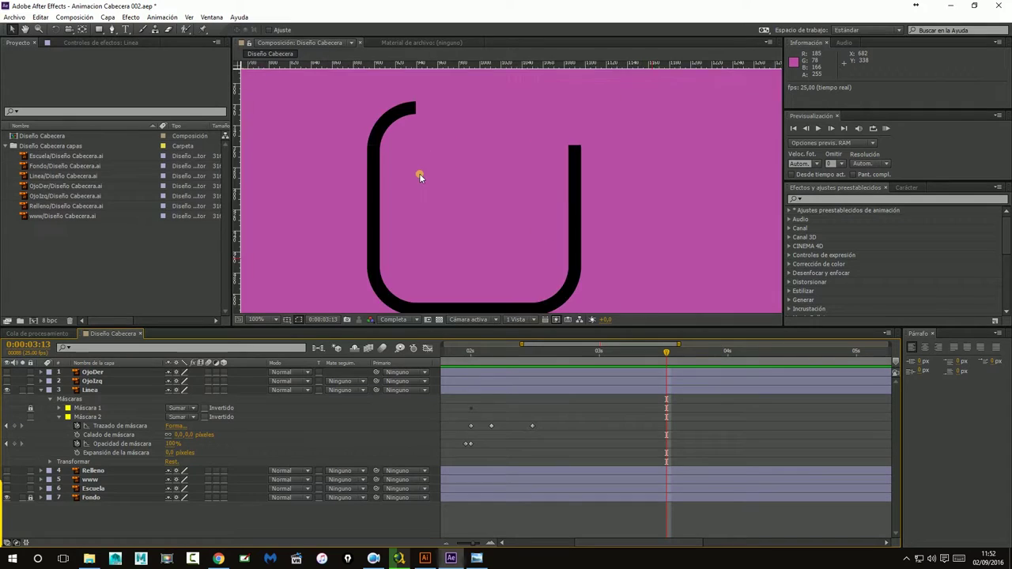
left_click_drag(380, 153, 479, 260)
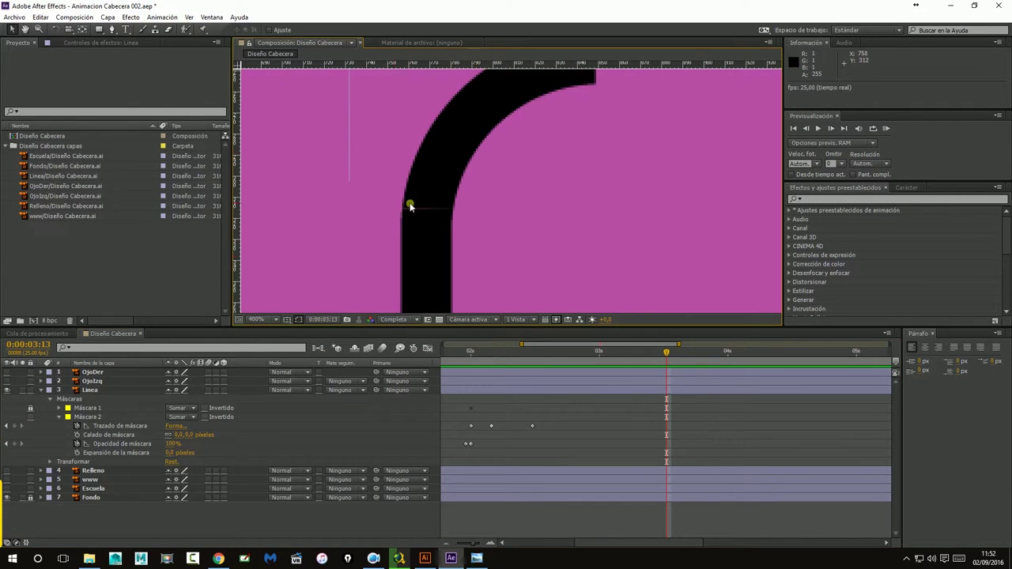
left_click_drag(548, 353, 532, 354)
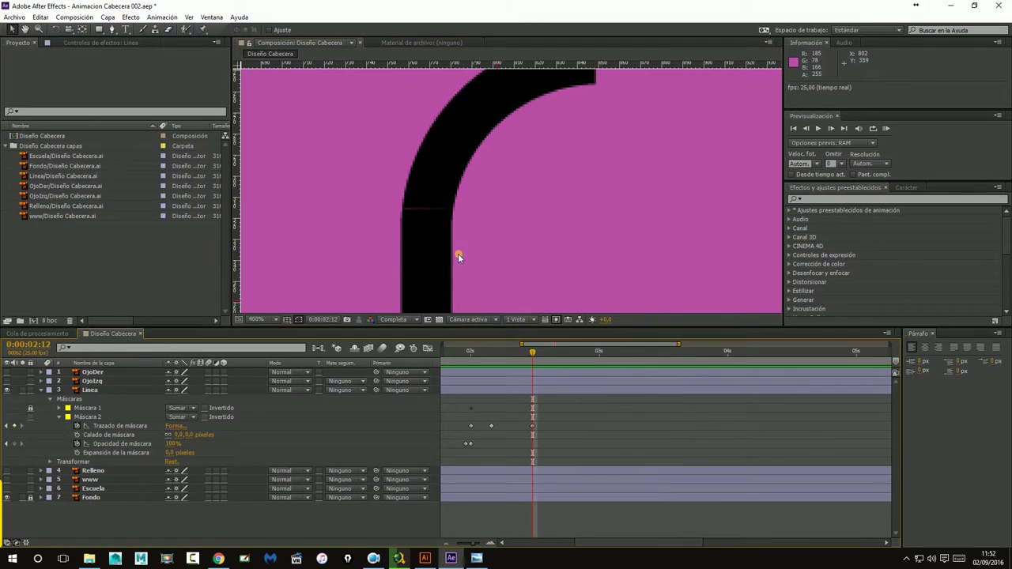
left_click(409, 198)
left_click(350, 211)
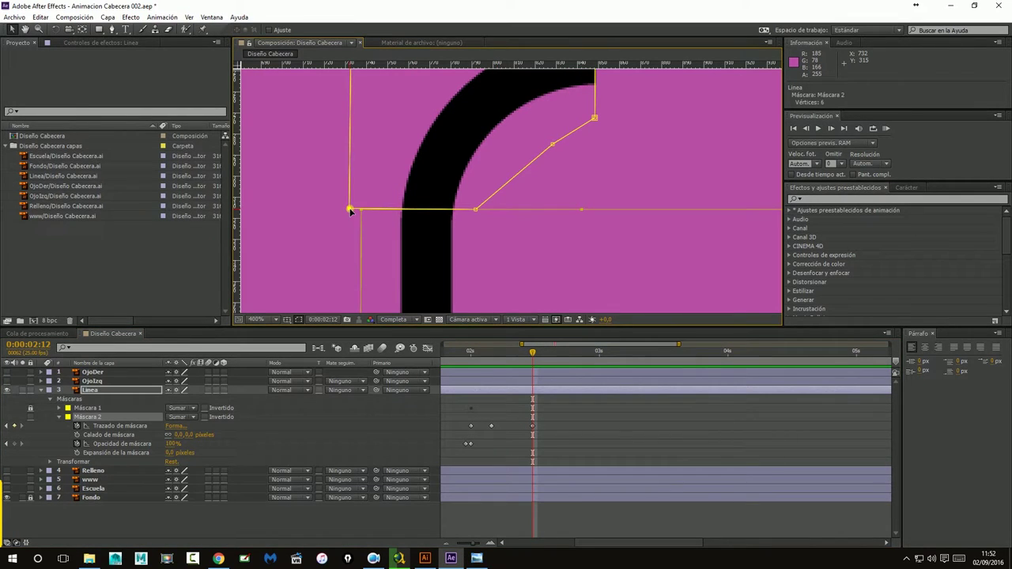
Return to 0:00:02:00 and zoom in closely on the mask's left corner
left_click_drag(518, 357, 470, 354)
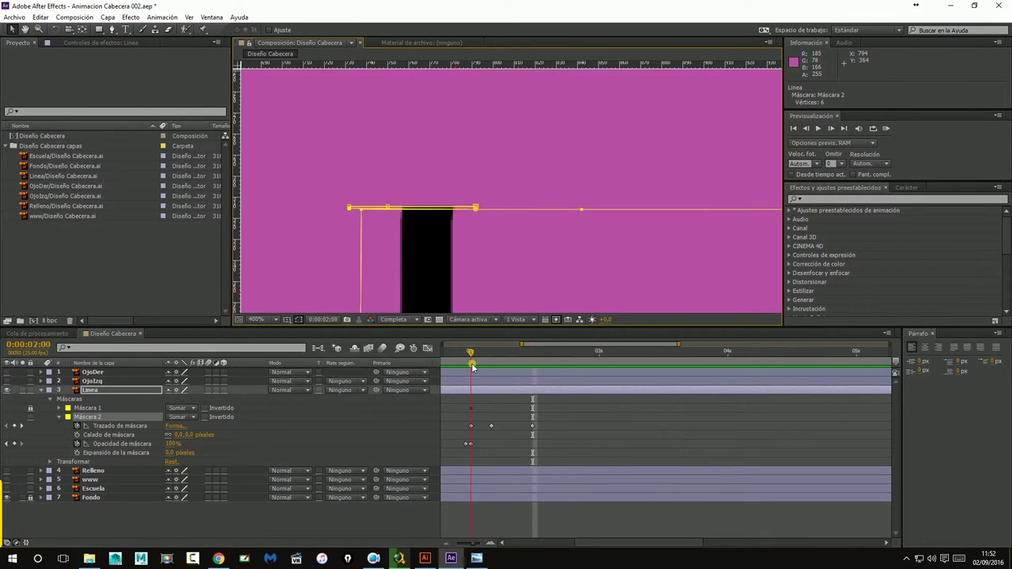
scroll(359, 234, "up", 1)
mouse_move(359, 234)
left_mouse_down()
mouse_move(515, 248)
mouse_move(562, 229)
left_mouse_up()
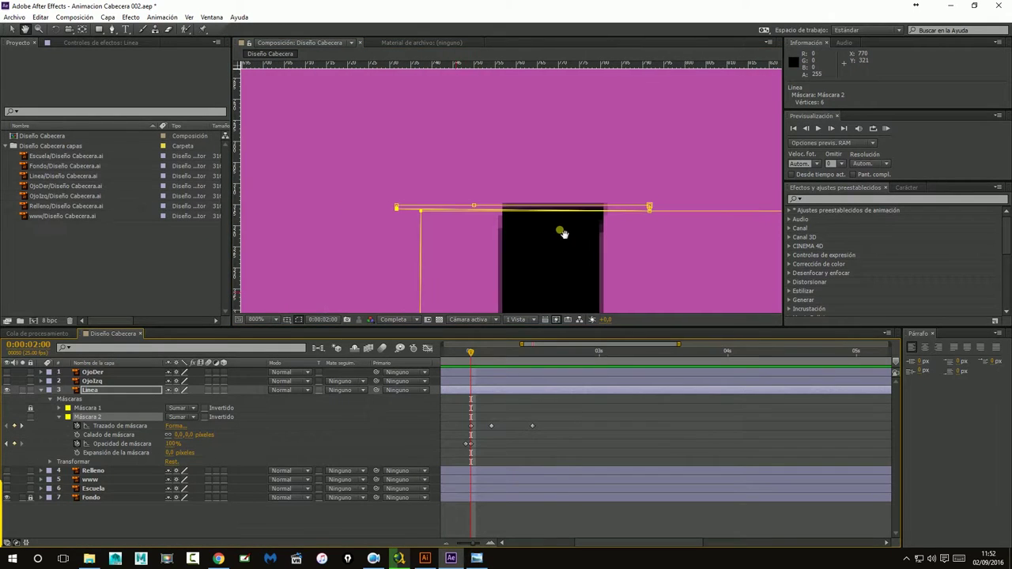
scroll(436, 228, "up", 1)
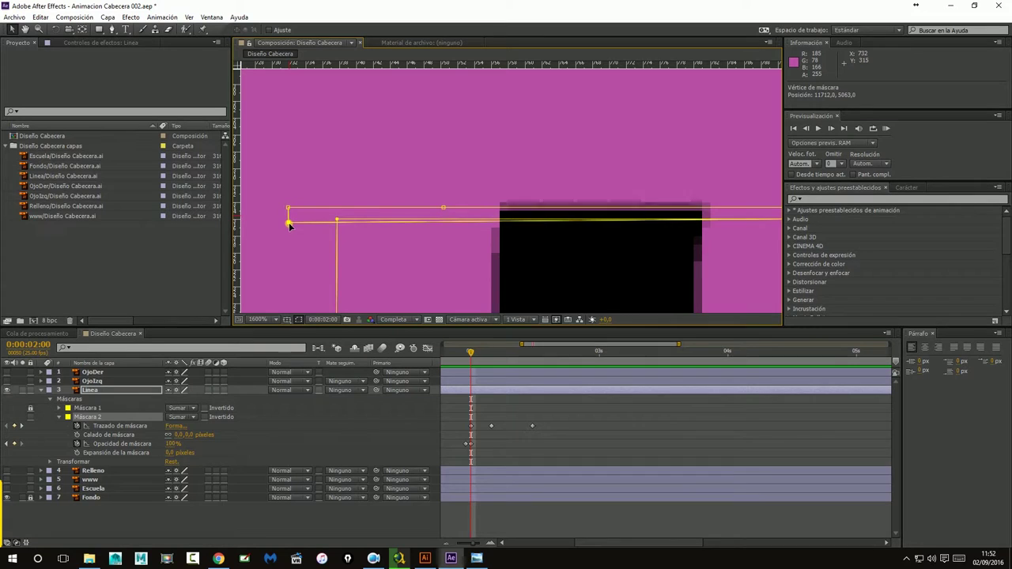
left_click_drag(681, 265, 492, 261)
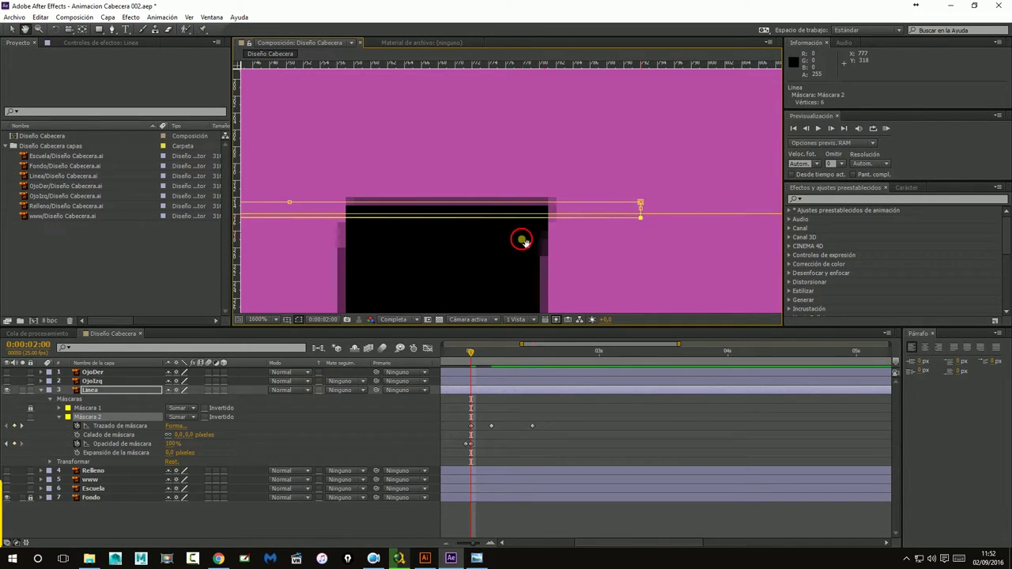
left_click_drag(520, 238, 682, 221)
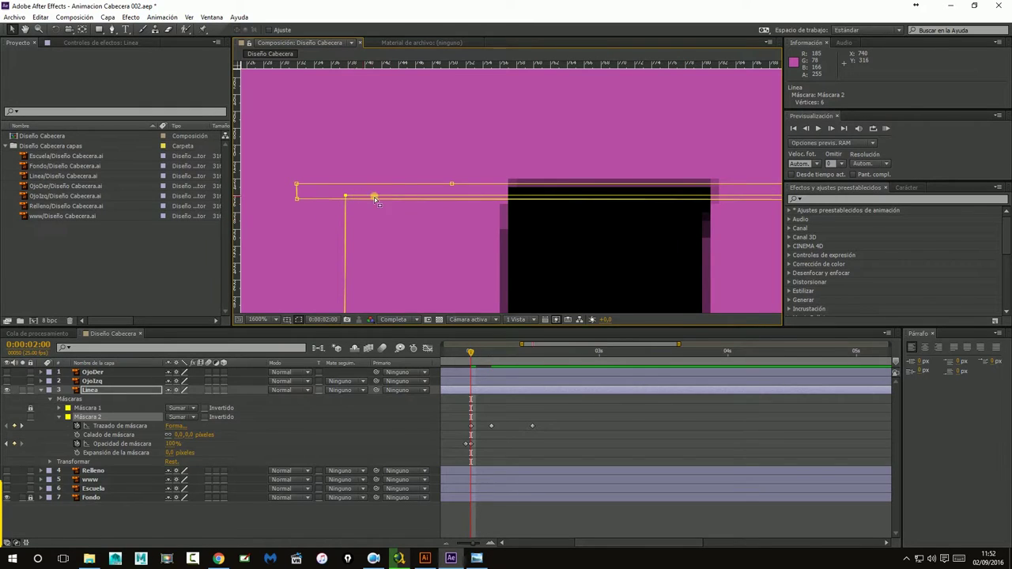
left_click_drag(614, 238, 599, 236)
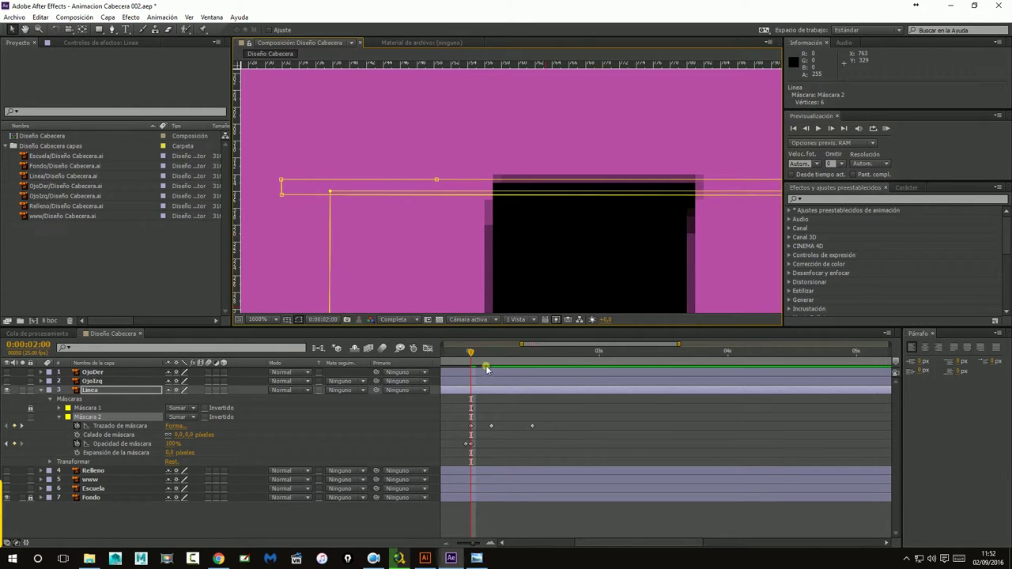
Step forward to 0:00:02:12 and lower the mask's left corner vertex slightly
left_click_drag(471, 356, 501, 355)
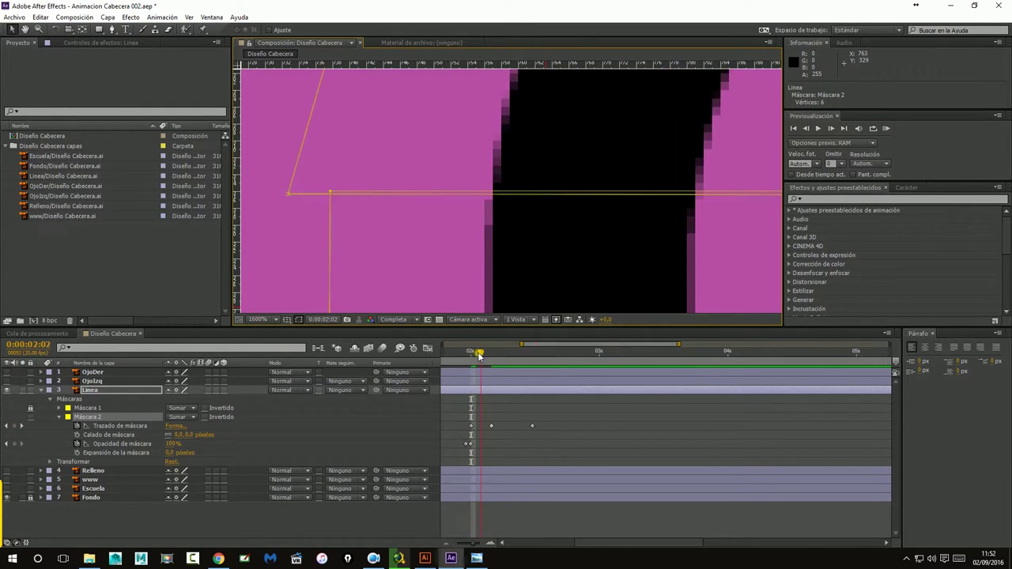
key("Page_Down")
key("Page_Down")
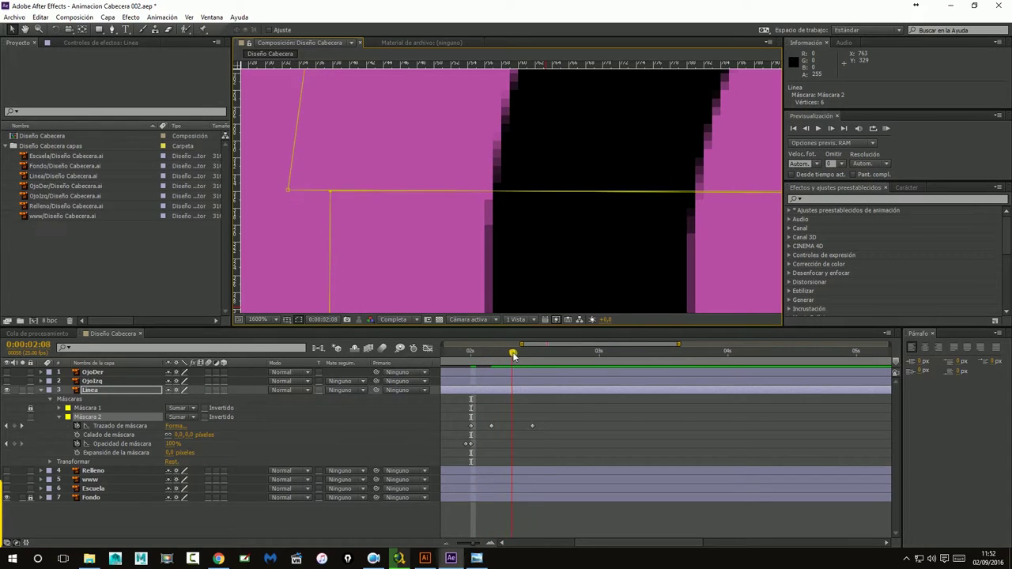
key("Page_Down")
key("Page_Down")
key("Page_Down")
key("Page_Down")
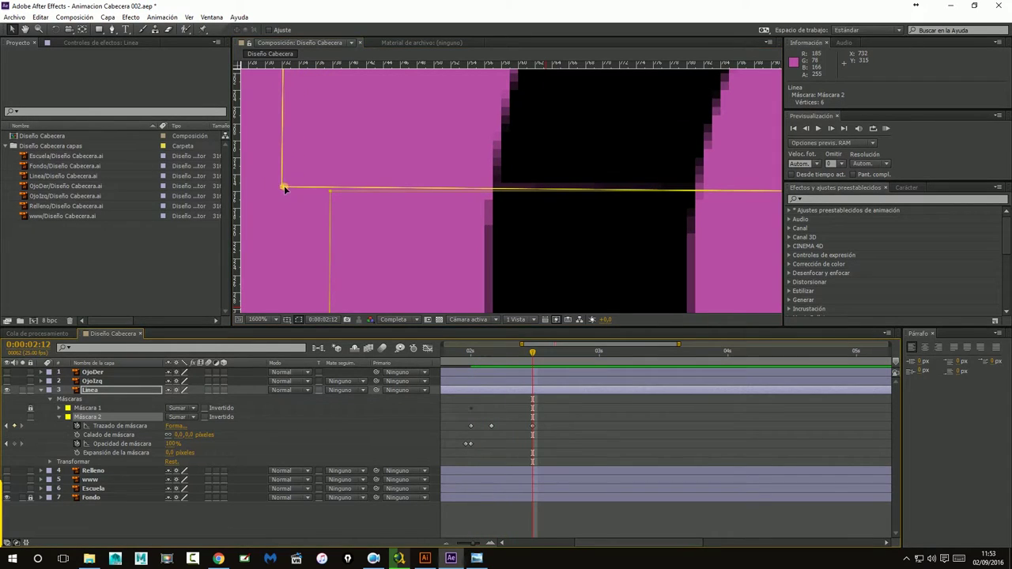
left_click_drag(281, 187, 281, 195)
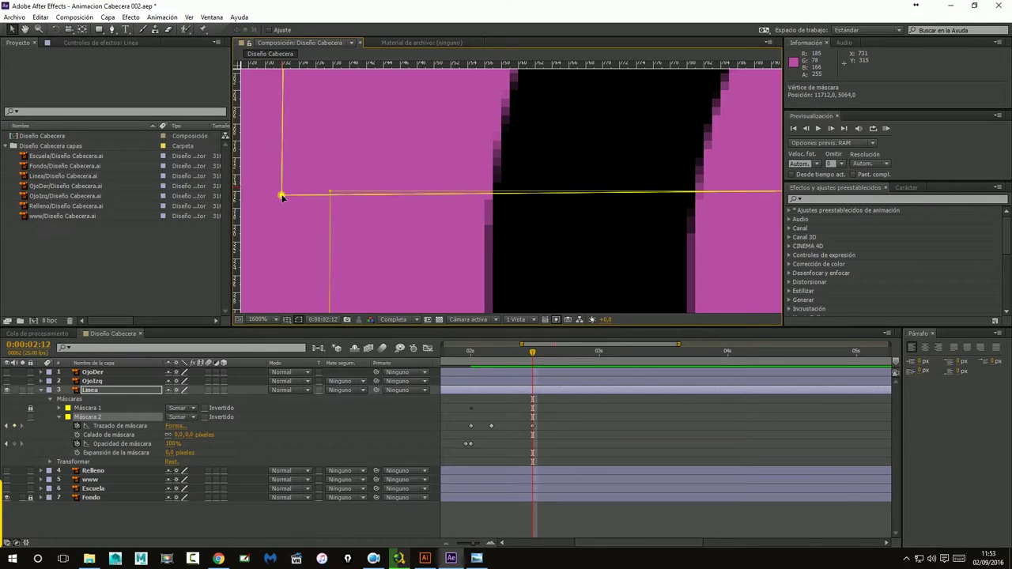
mouse_move(601, 229)
left_mouse_down()
mouse_move(589, 199)
mouse_move(602, 197)
left_mouse_up()
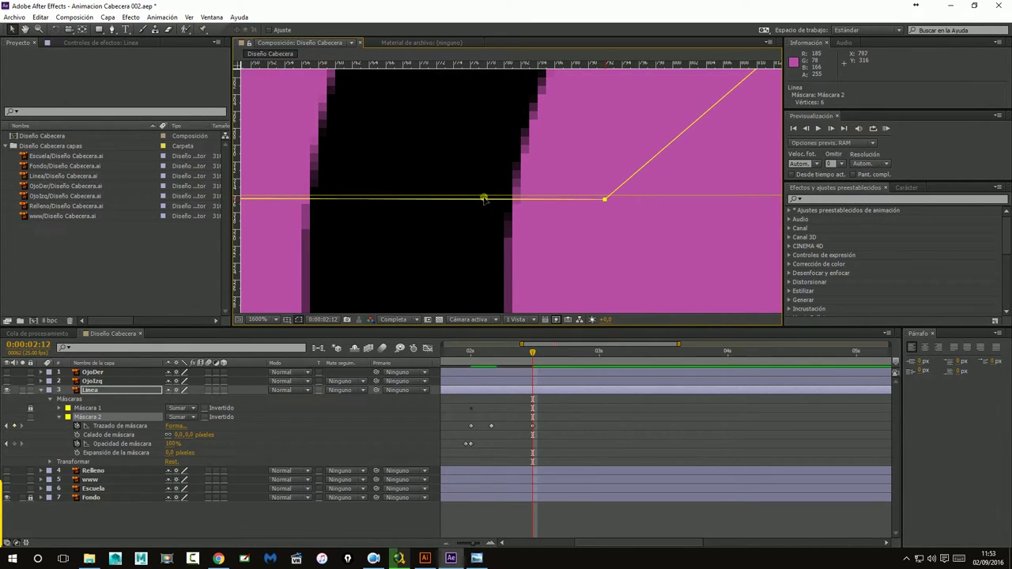
left_click_drag(423, 198, 569, 204)
key("comma")
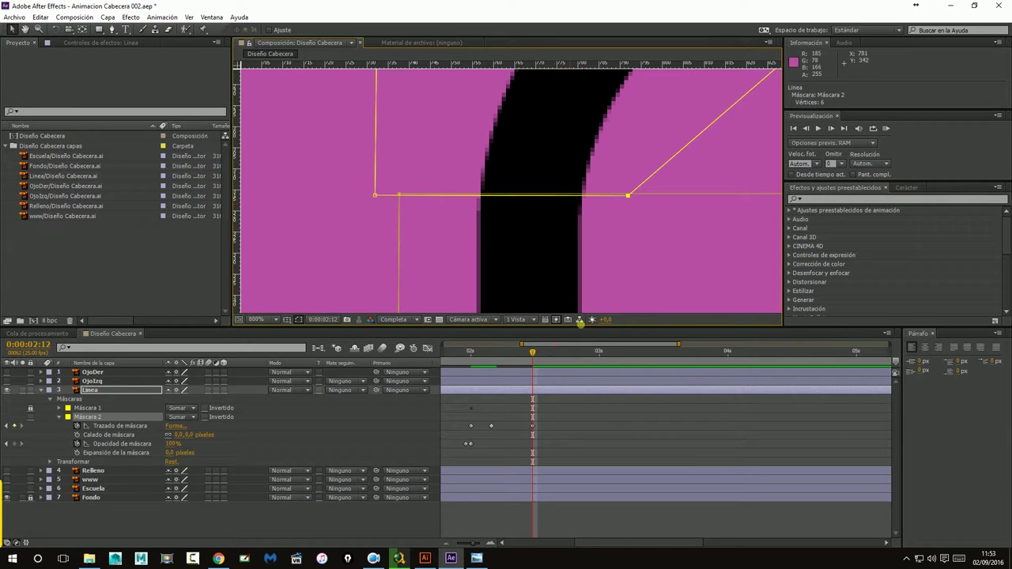
mouse_move(534, 355)
left_mouse_down()
mouse_move(459, 356)
mouse_move(609, 360)
left_mouse_up()
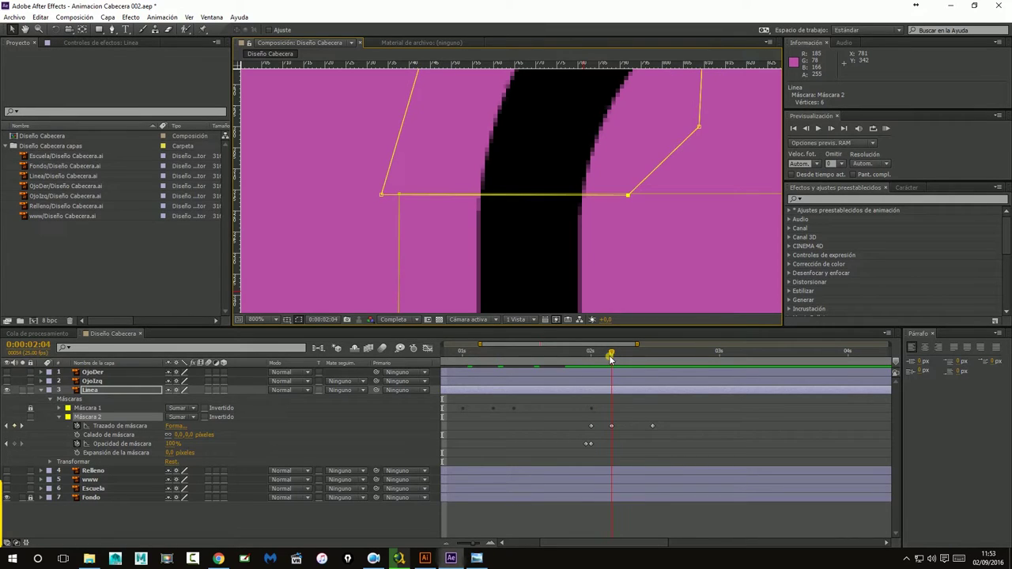
Slide Máscara 2's last path keyframe from 0:00:02:12 to 0:00:02:08 and view the whole U
left_click_drag(608, 360, 613, 355)
key("period")
scroll(316, 185, "left", 2)
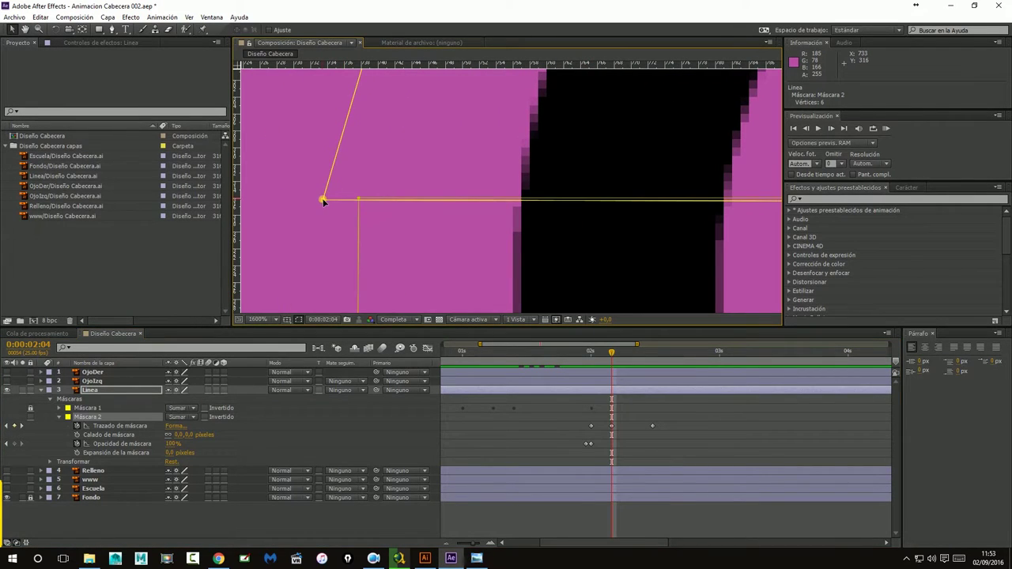
left_click_drag(671, 231, 508, 242)
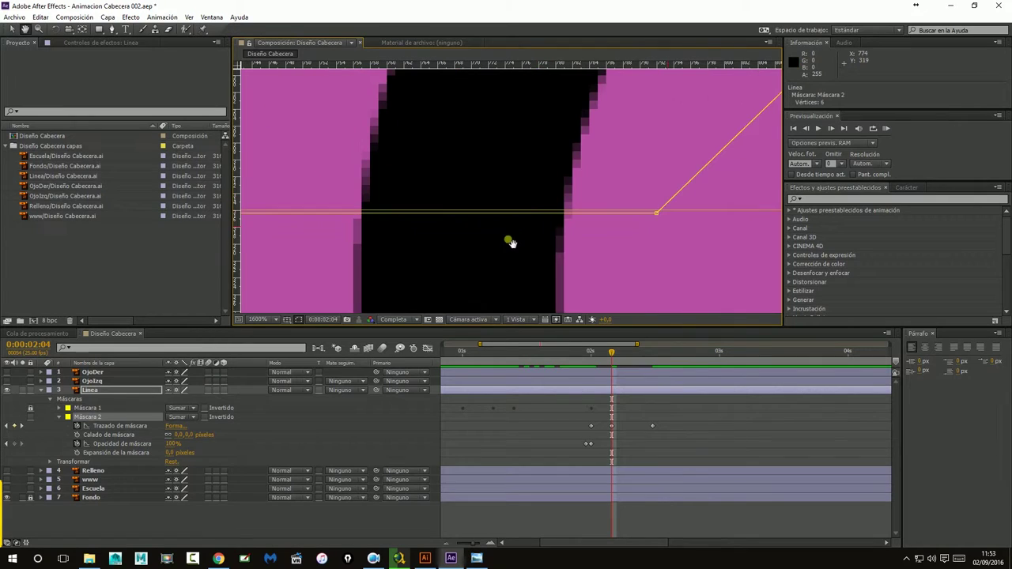
key("comma")
key("comma")
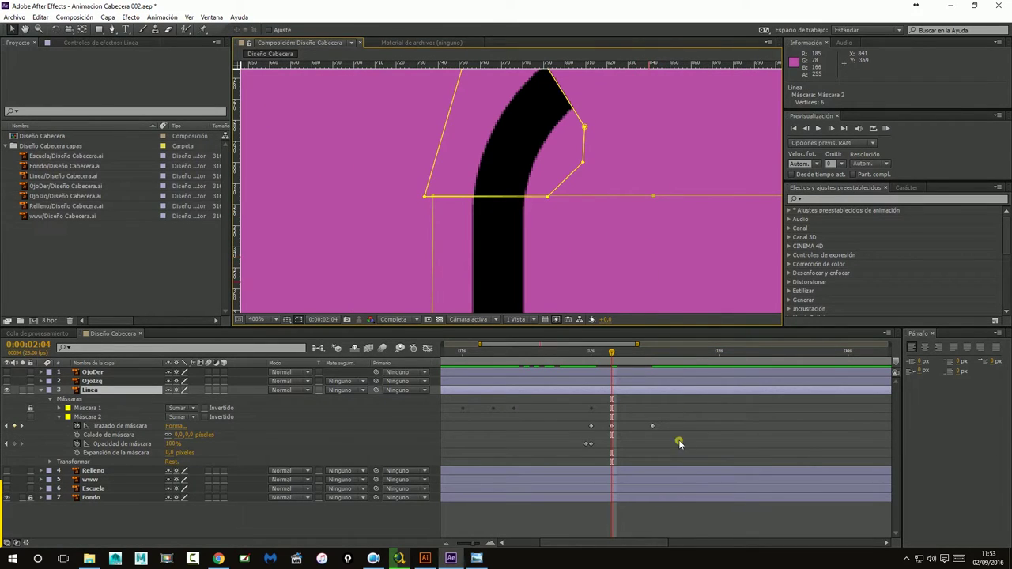
left_click(659, 432)
left_click_drag(659, 433, 635, 428)
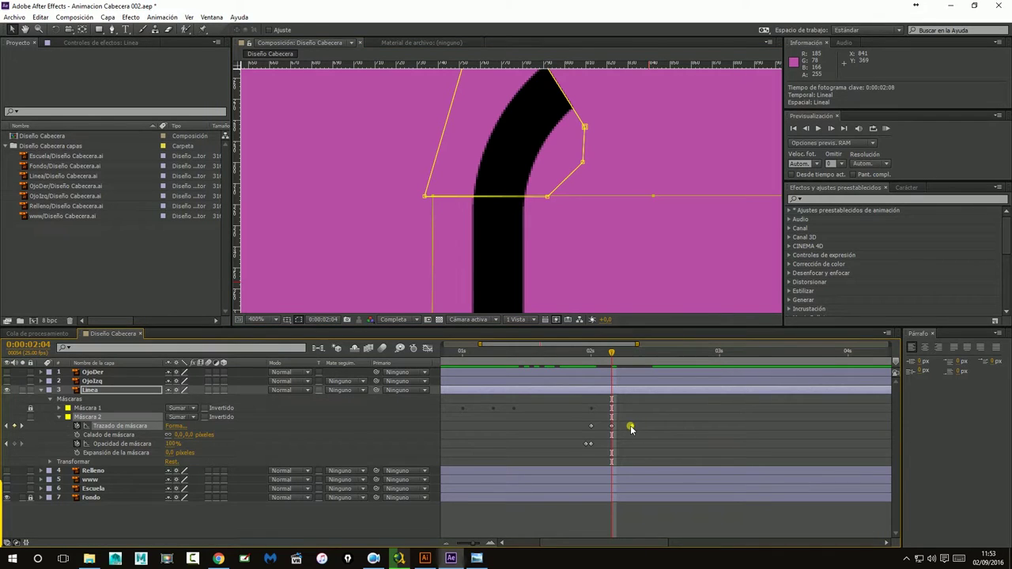
left_click(657, 429)
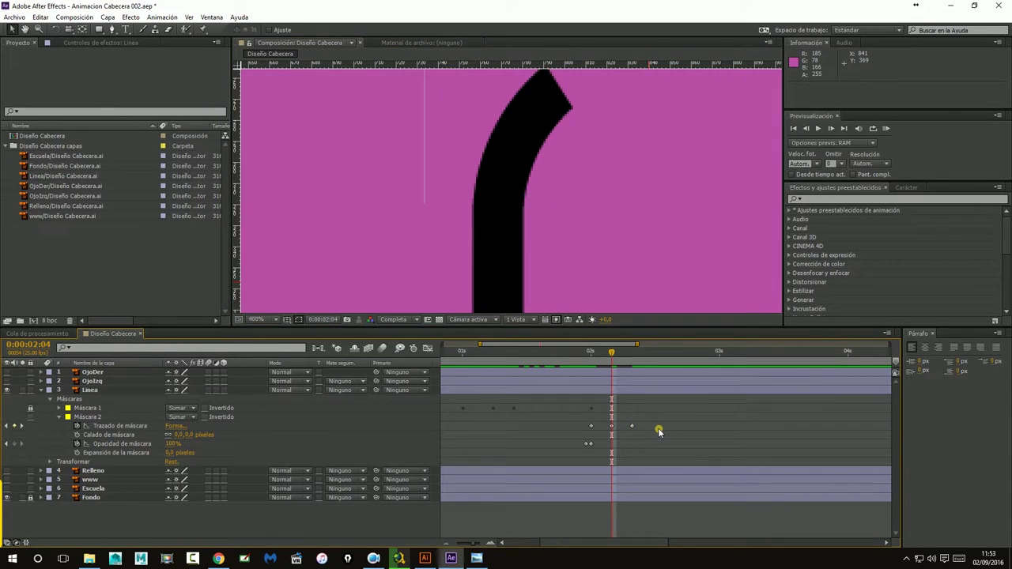
key("comma")
key("comma")
left_click_drag(642, 243, 565, 192)
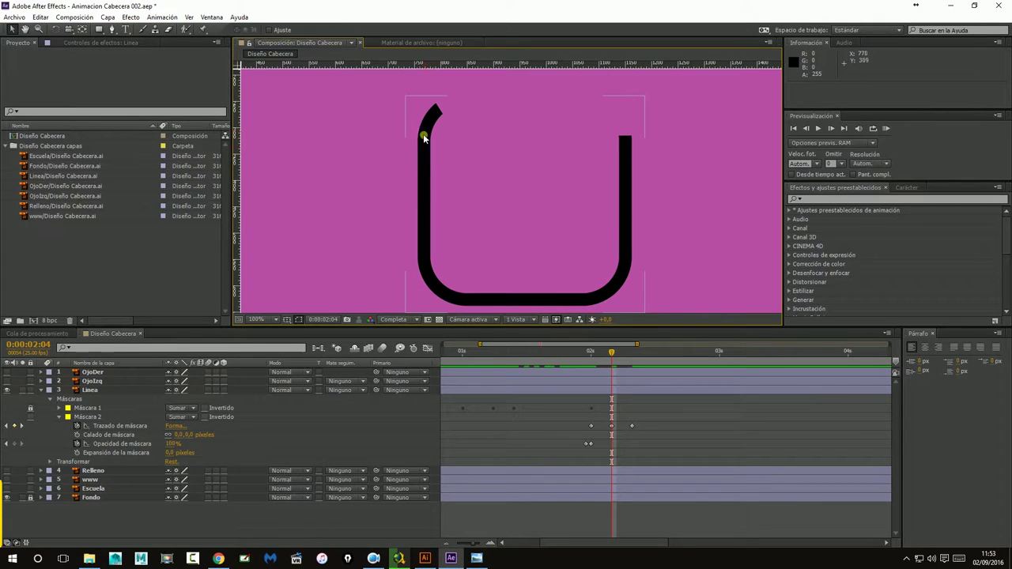
Hide the safe-area guides and preview the animation from the first frame
left_click(570, 320)
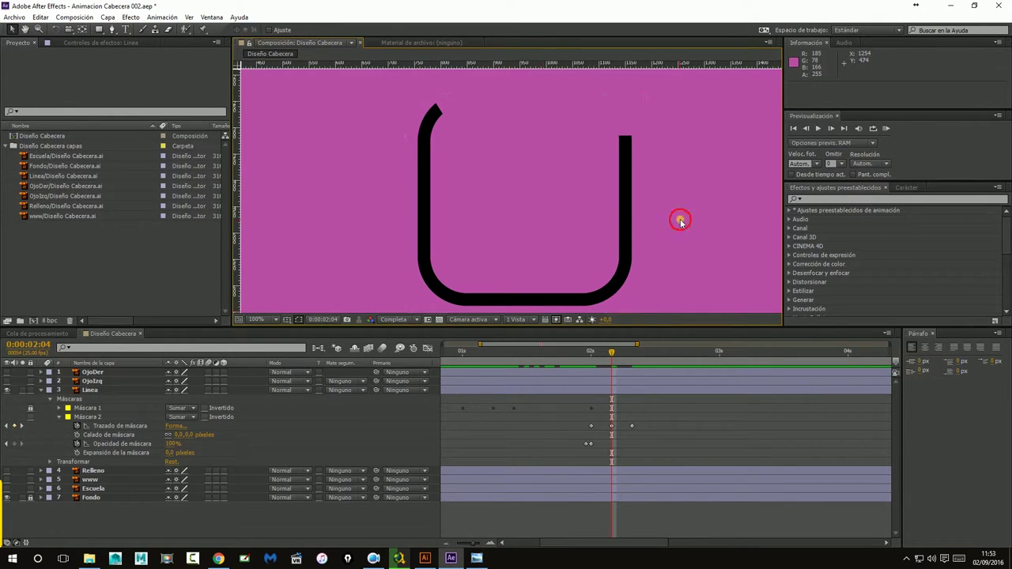
left_click(794, 128)
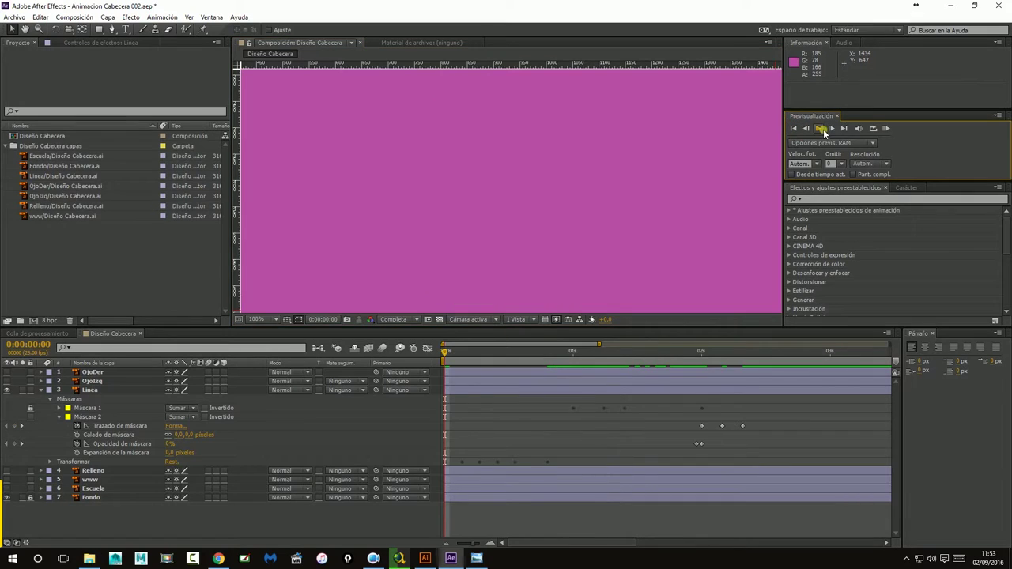
left_click(819, 128)
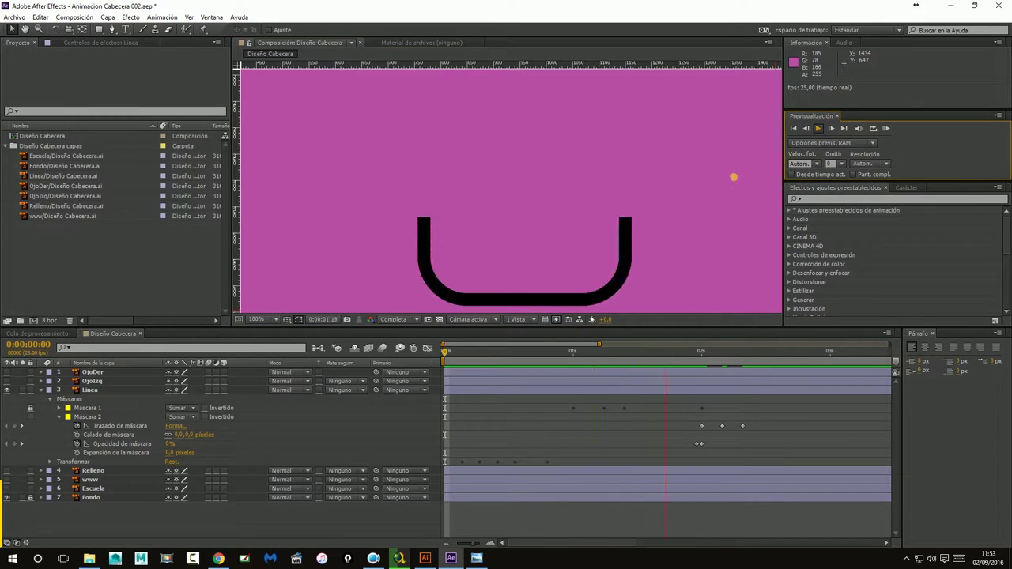
left_click(818, 128)
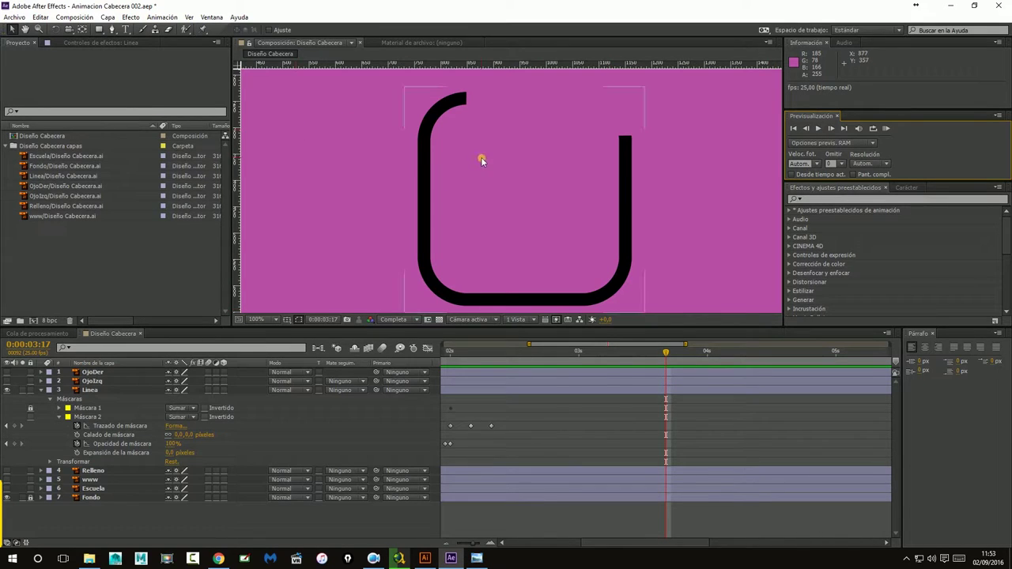
Zoom the viewer to 100% and select the Linea layer to show its mask
scroll(488, 199, "down", 2)
key("v")
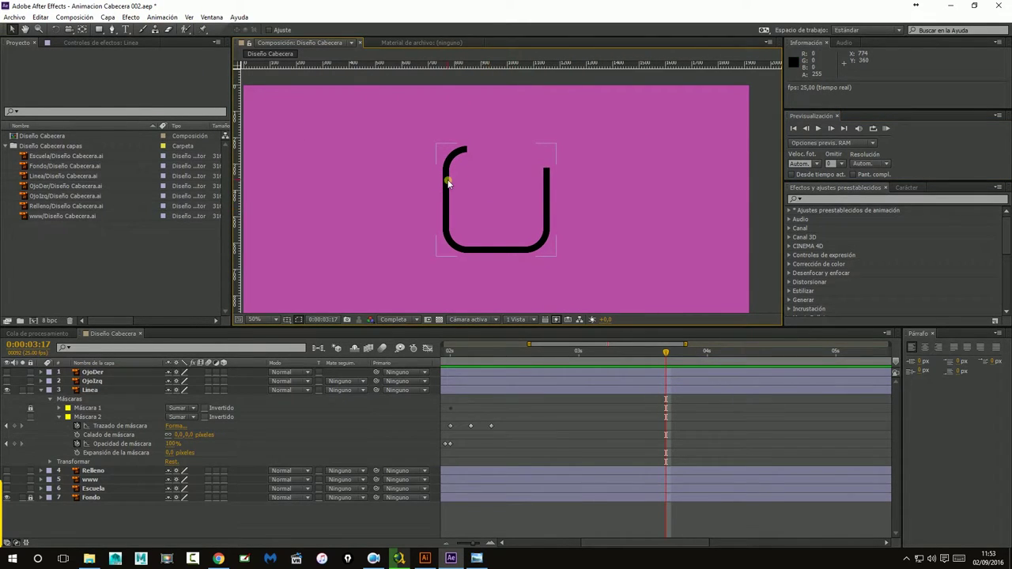
key("period")
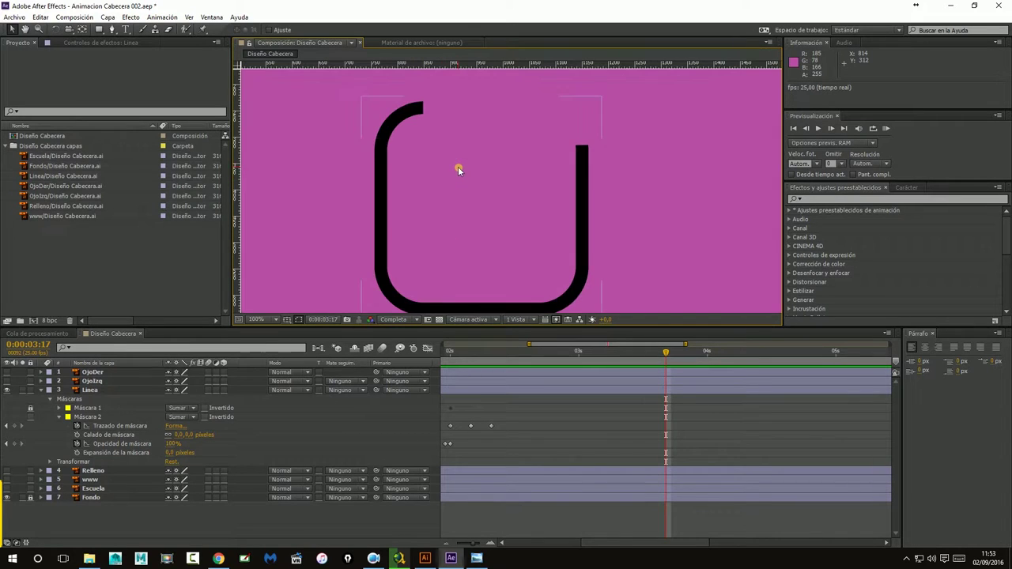
left_click(419, 110)
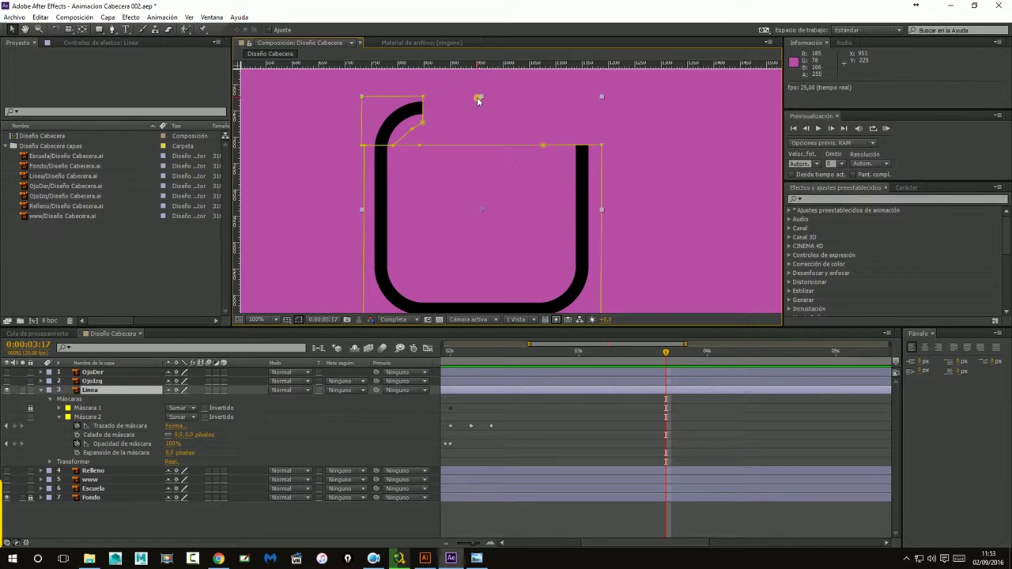
At 0:00:02:15, drag Máscara 2's top tip vertex right to lengthen the arm's bar
left_click_drag(614, 359, 528, 371)
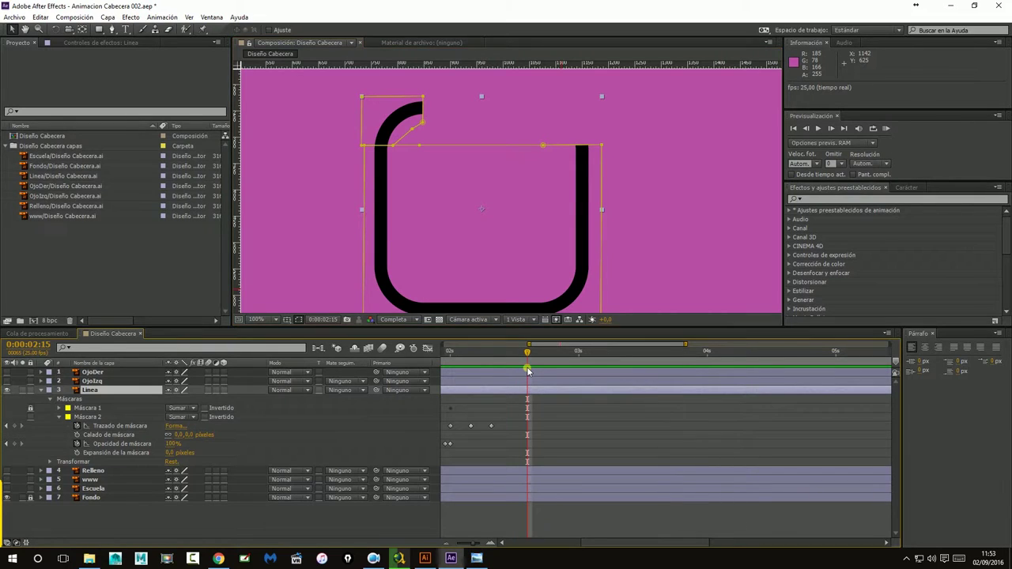
left_click(422, 122)
left_click(423, 97)
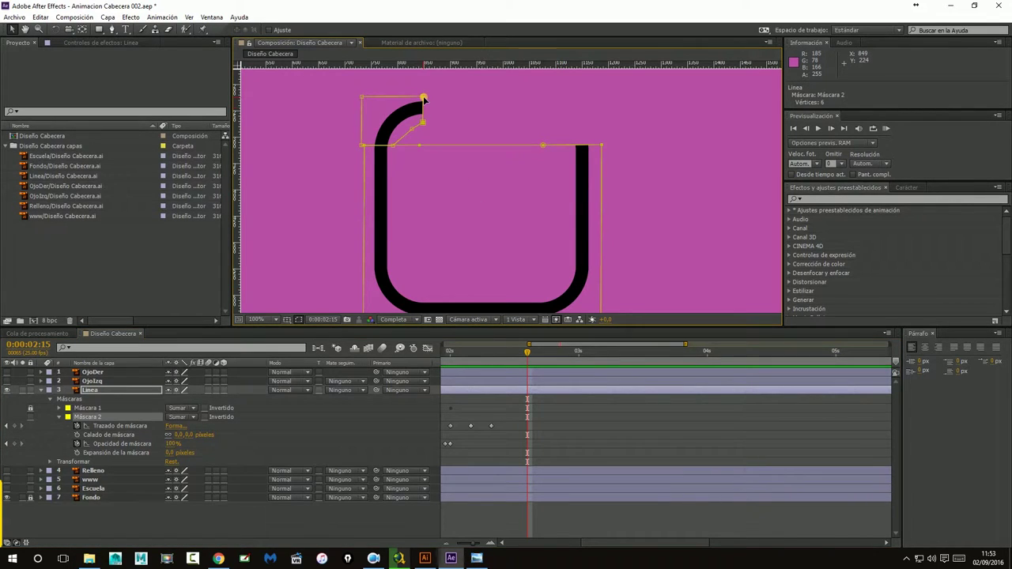
left_click_drag(423, 97, 477, 96)
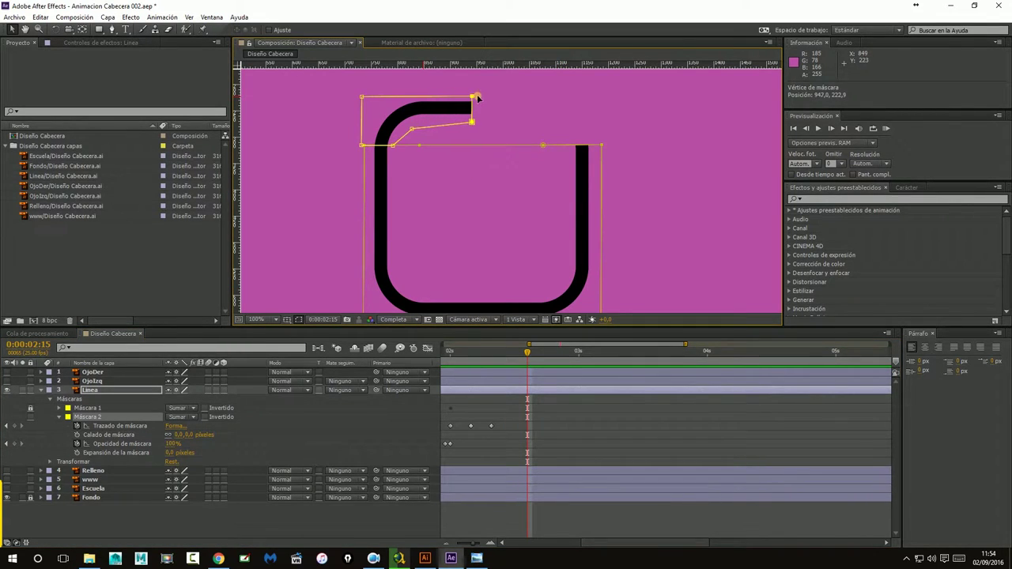
left_click(189, 17)
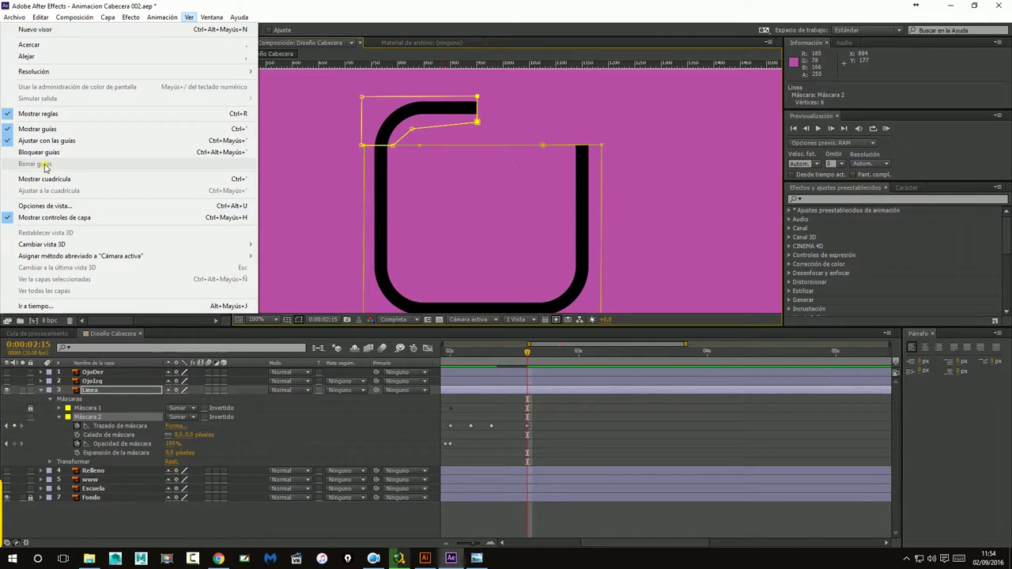
Show the title/action safe margins and place a vertical guide at the composition centre
key("Escape")
left_click(286, 319)
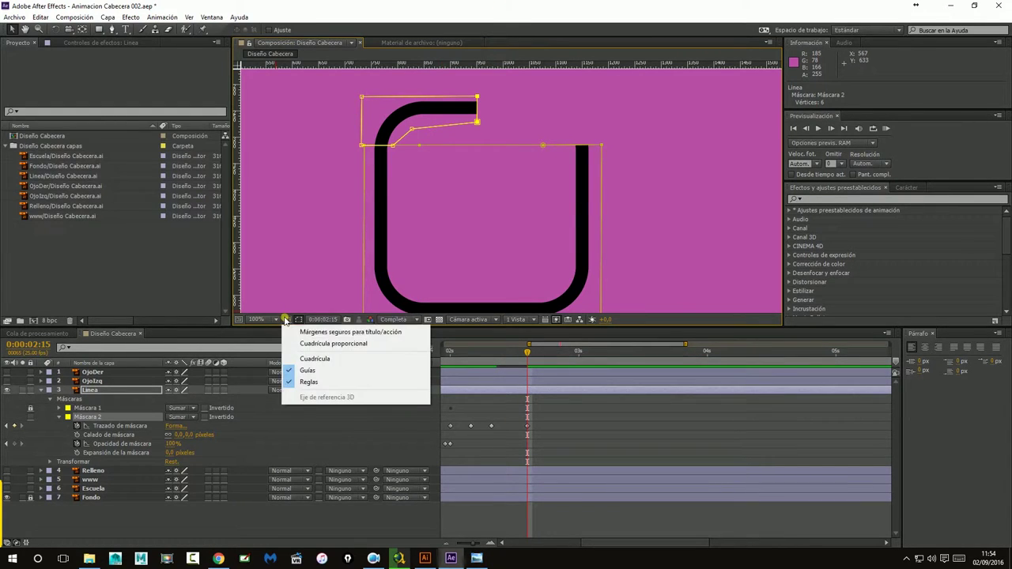
left_click(297, 332)
left_click_drag(242, 229, 483, 238)
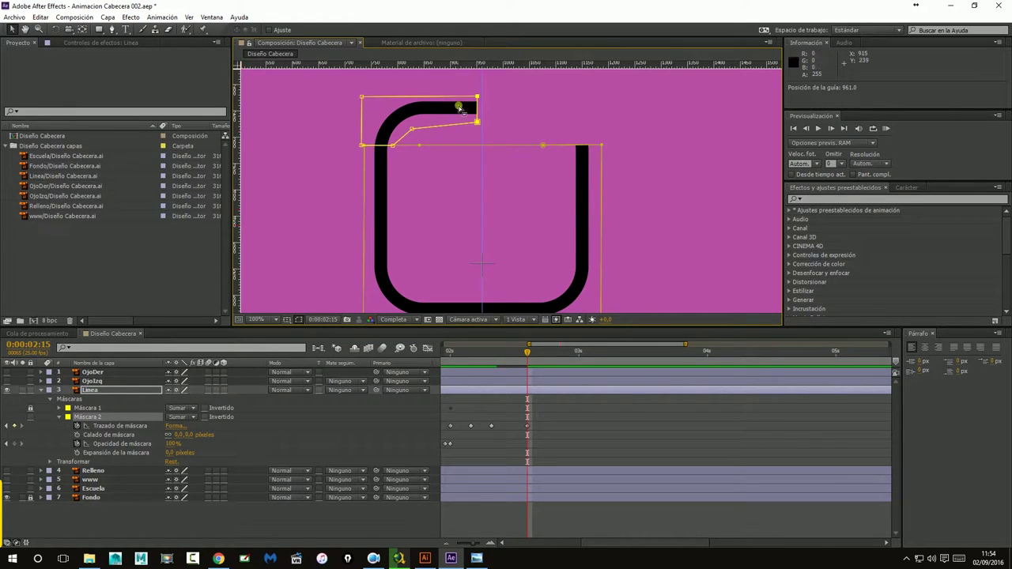
Move the arm's lower and upper end vertices onto the centre guide
key("period")
key("period")
left_click_drag(502, 116, 491, 234)
key("v")
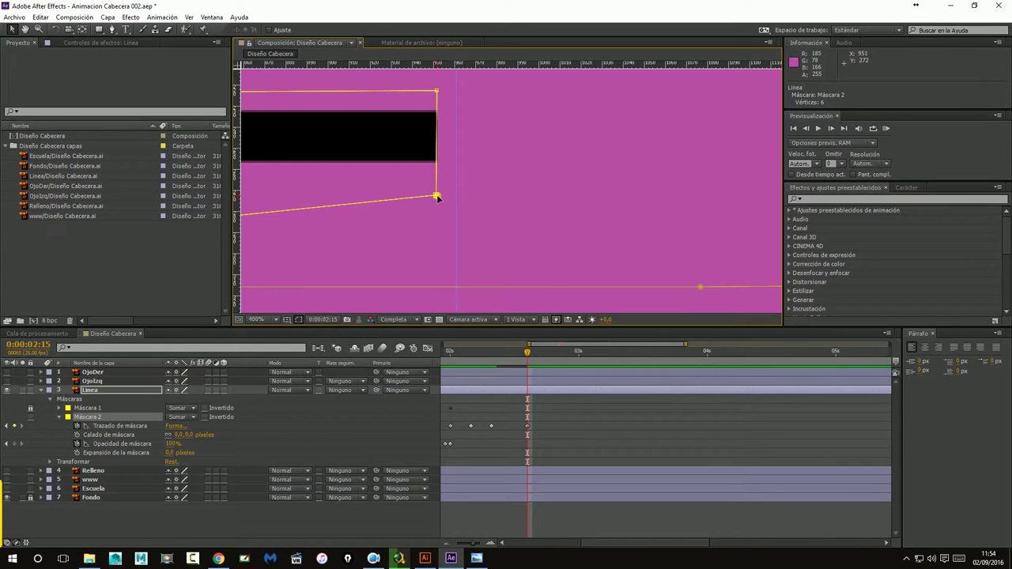
left_click_drag(436, 196, 456, 197)
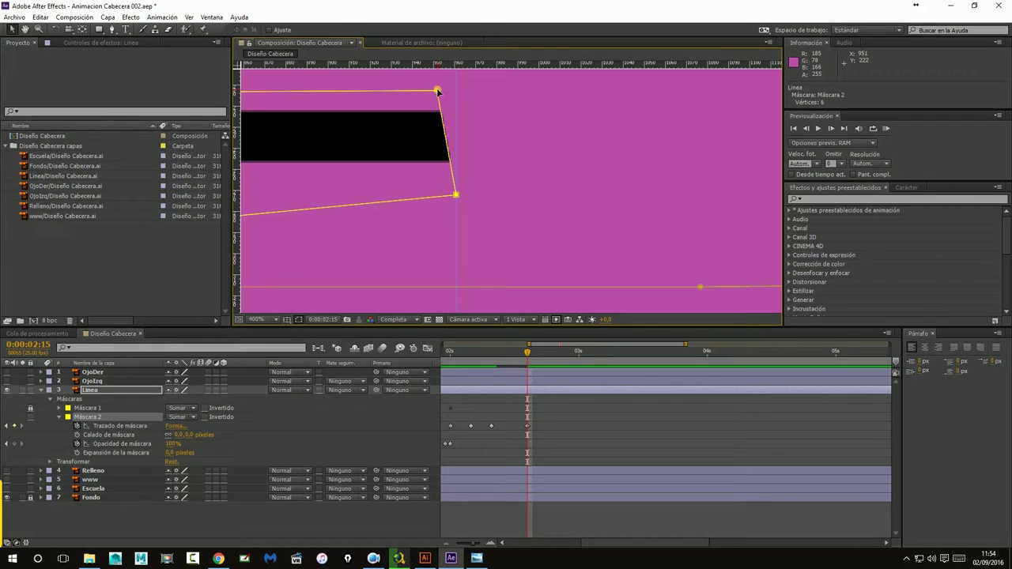
left_click_drag(437, 92, 455, 91)
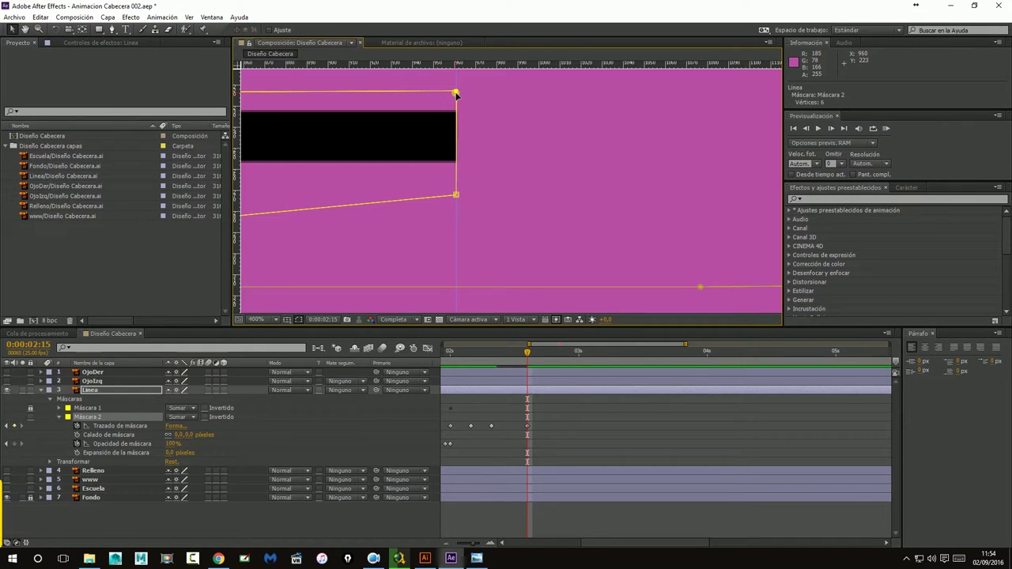
scroll(543, 172, "down", 5)
scroll(543, 172, "up", 2)
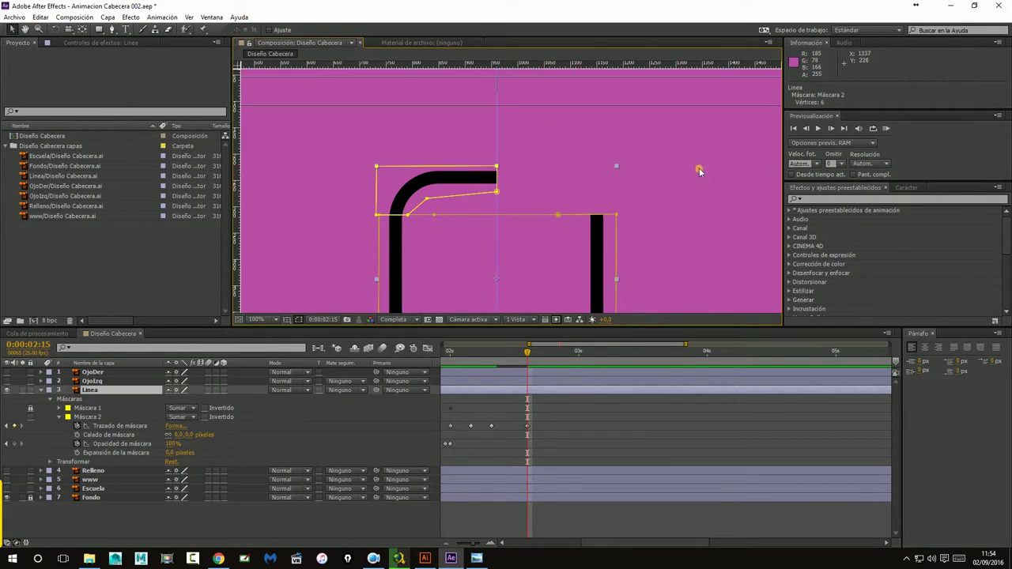
left_click(590, 227)
scroll(589, 227, "down", 5)
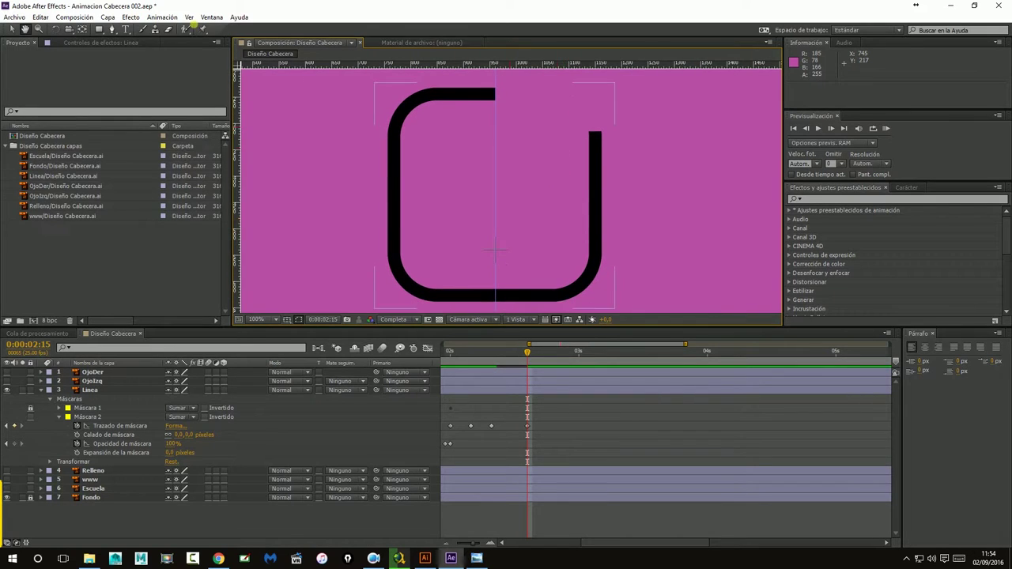
Save the project and play the animation preview from the start
left_click(24, 23)
left_click(31, 102)
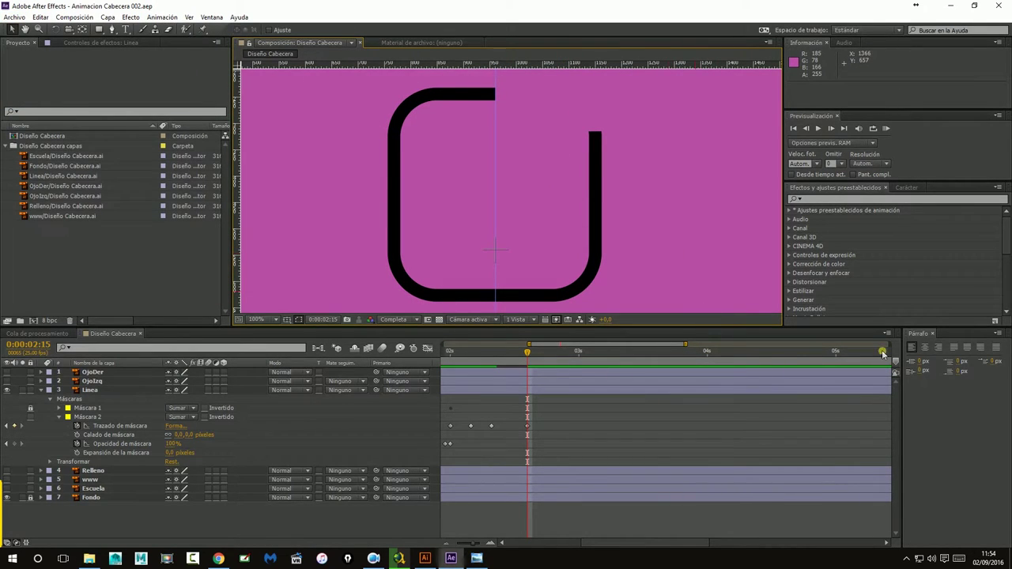
left_click(793, 131)
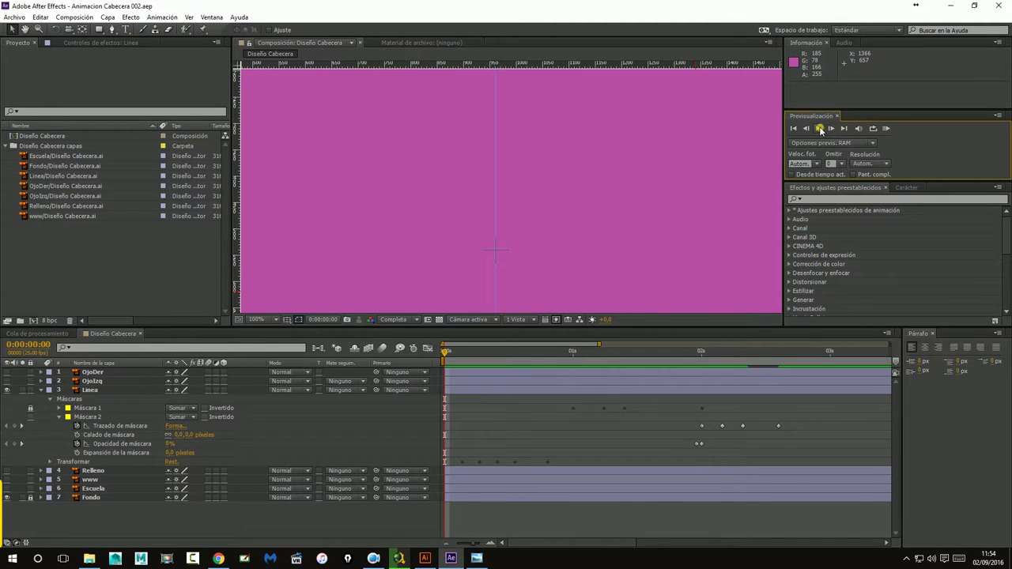
left_click(820, 131)
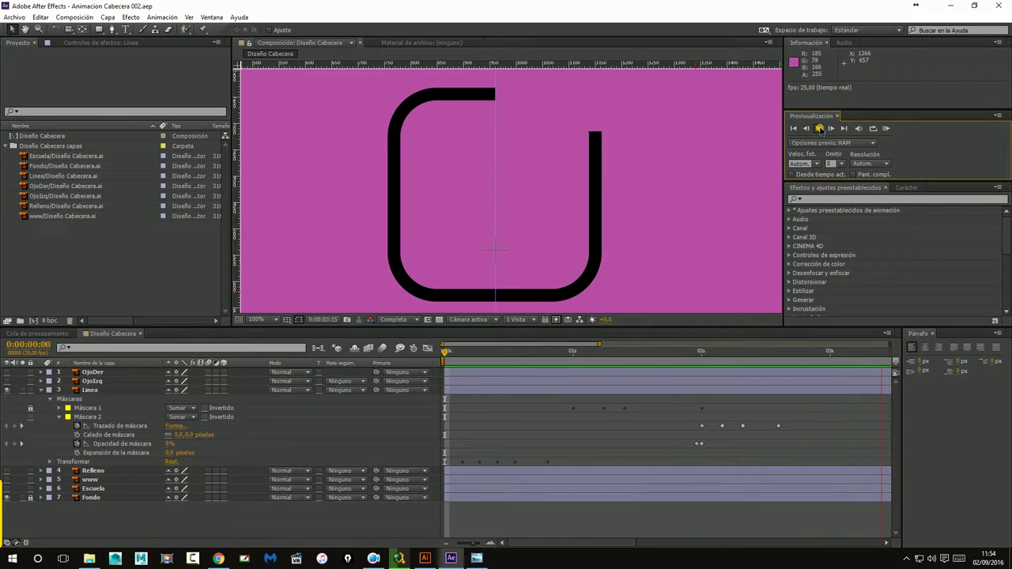
left_click(820, 130)
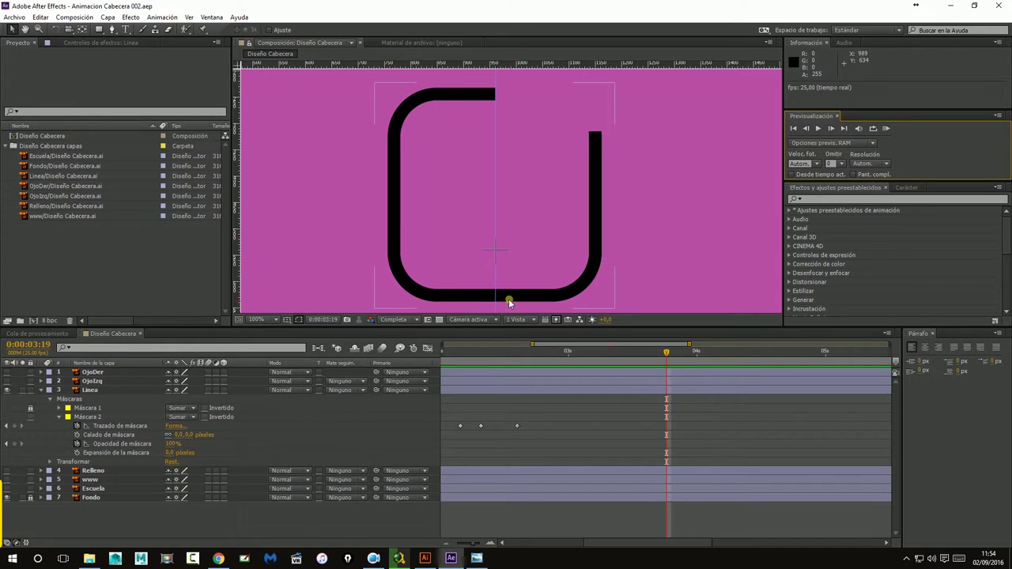
Select the Linea layer, pan the composition view and check its layer context menu
left_click(648, 123)
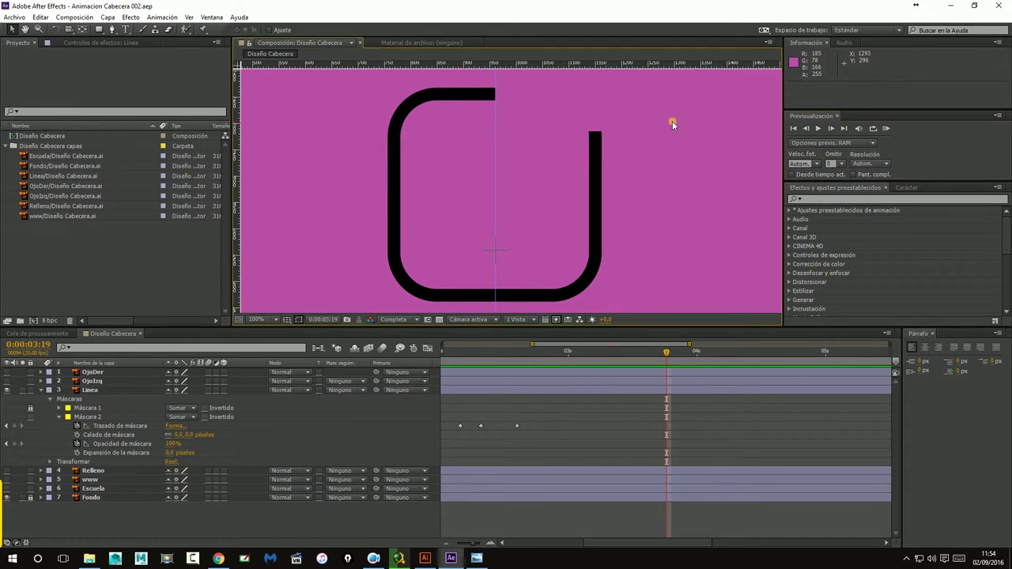
left_click(595, 163)
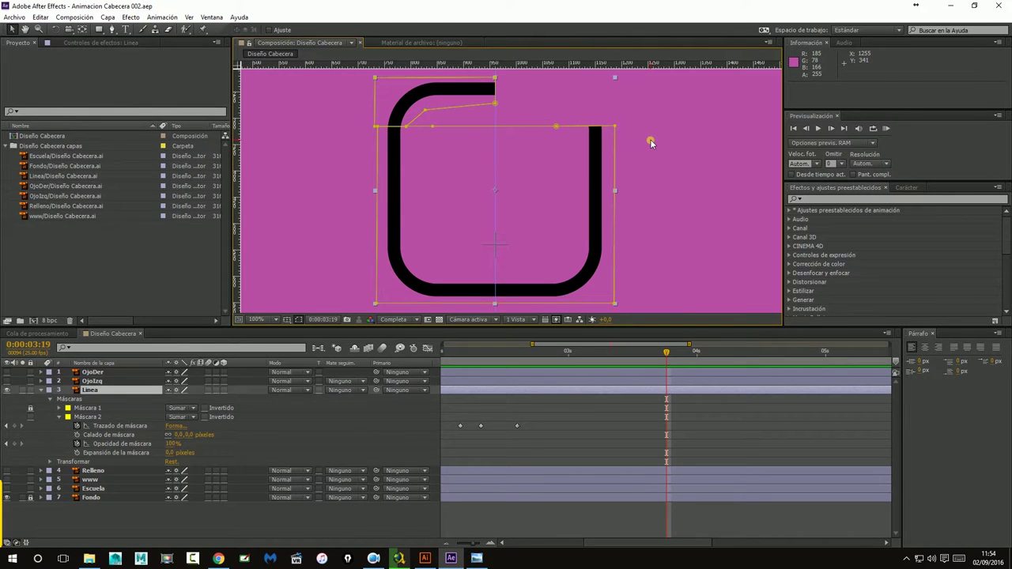
key("h")
mouse_move(639, 106)
left_mouse_down()
mouse_move(625, 171)
mouse_move(577, 166)
left_mouse_up()
right_click(577, 180)
key("Escape")
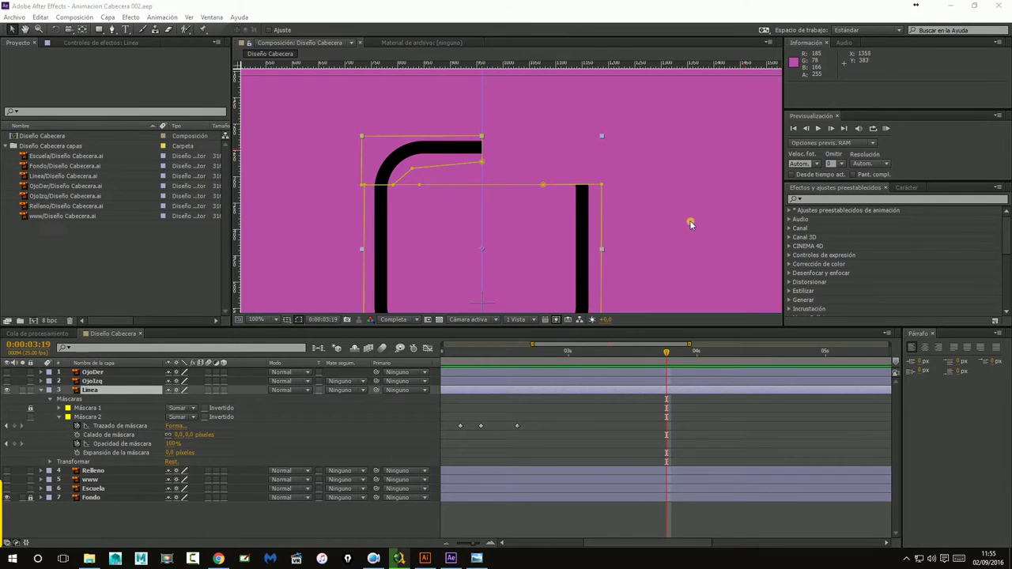
left_click(689, 224)
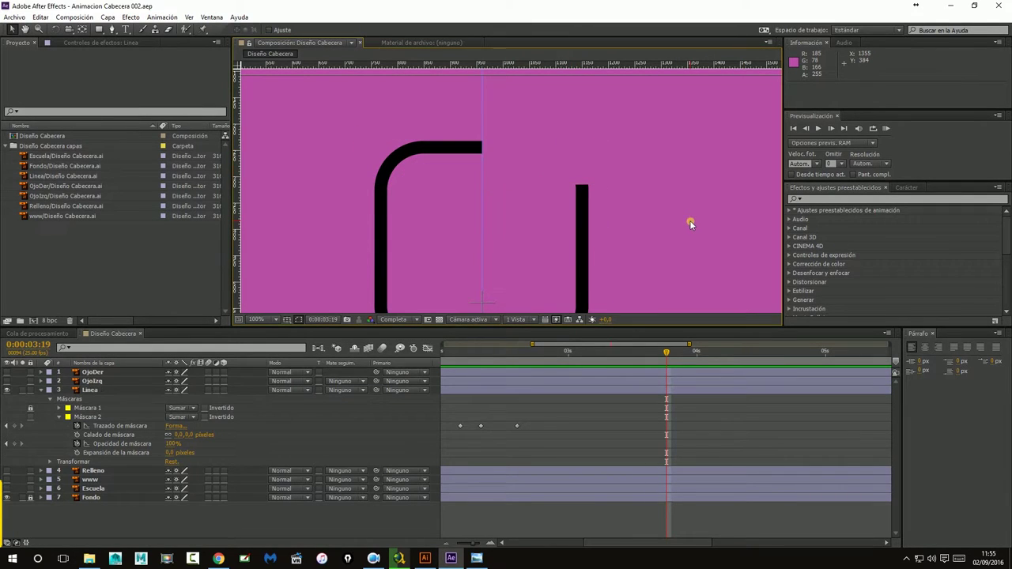
Collapse Máscara 2's properties, select Linea, and pick the Pen tool
left_click(61, 418)
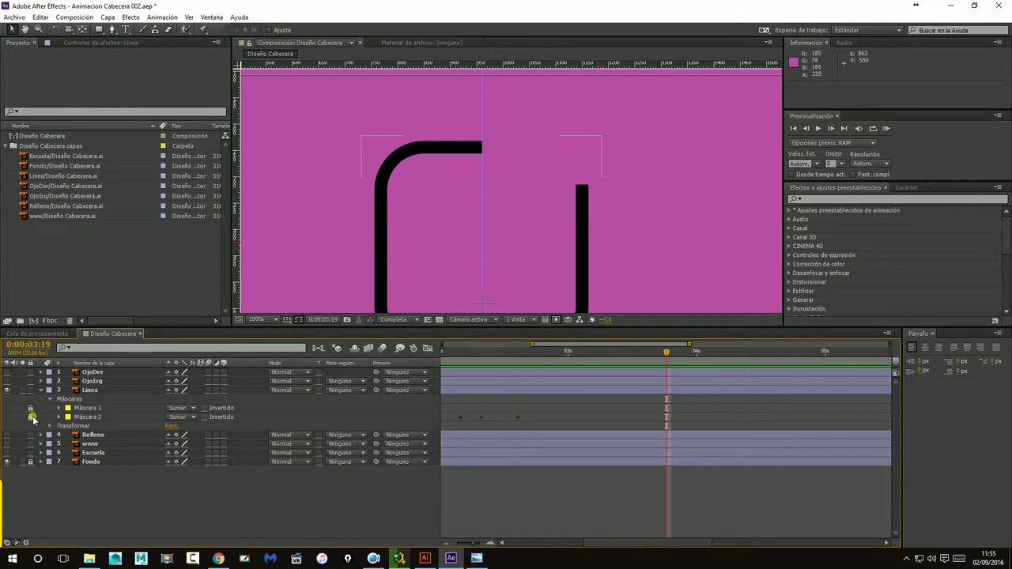
left_click(80, 417)
left_click(79, 417)
left_click(91, 390)
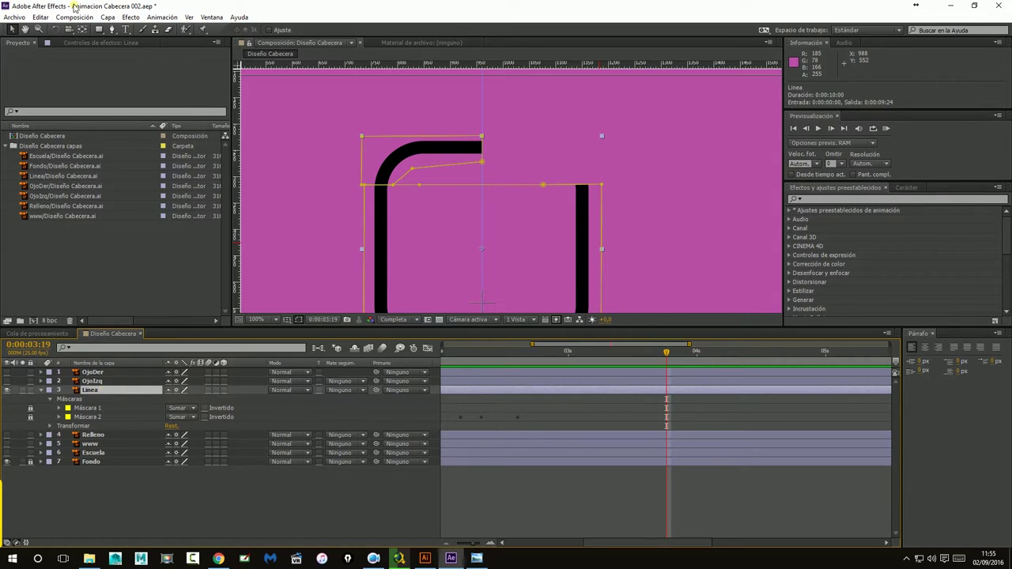
left_click(112, 29)
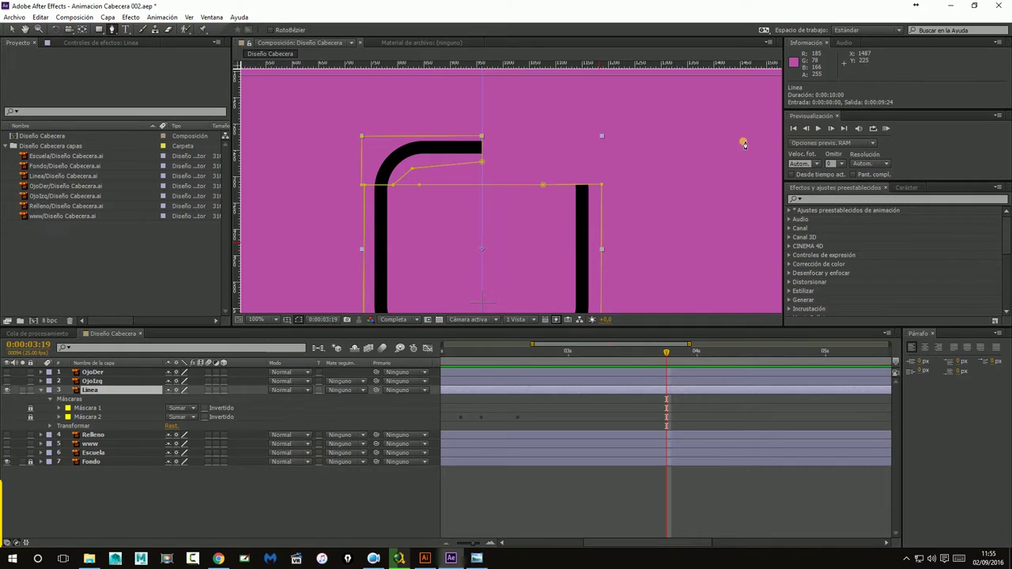
Go back to 0:00:02:15 and enlarge the composition viewer around the arms' ends
key("period")
key("comma")
left_click_drag(668, 353, 517, 390)
scroll(524, 182, "down", 2)
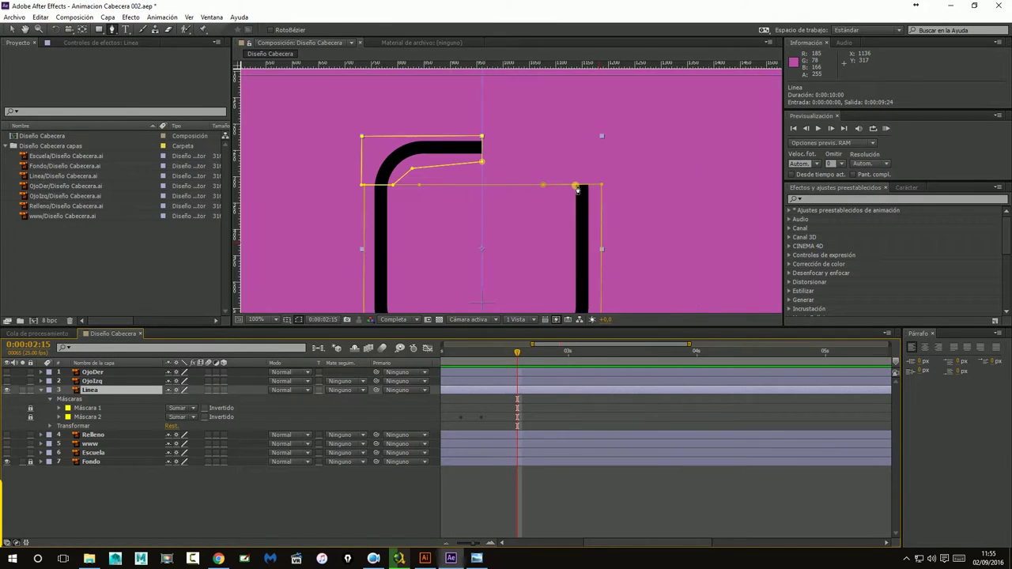
scroll(576, 190, "up", 2)
left_click_drag(578, 196, 610, 209)
key("g")
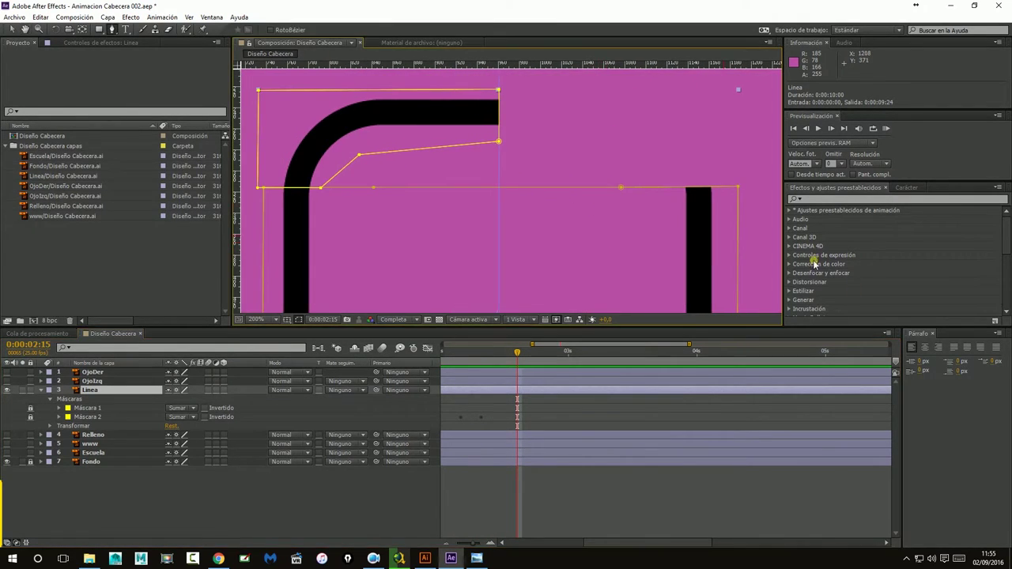
left_click_drag(790, 258, 920, 257)
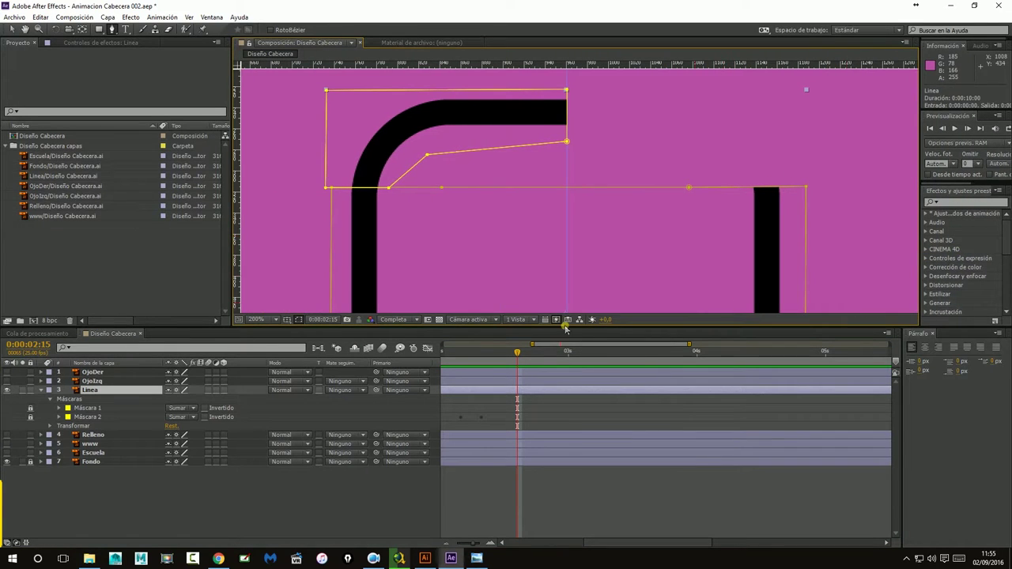
left_click_drag(566, 326, 591, 421)
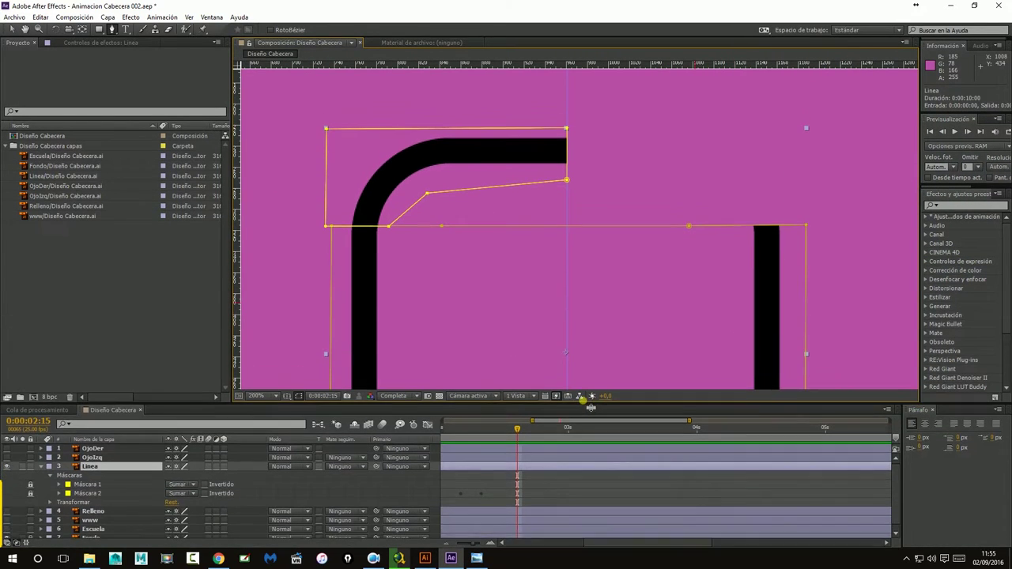
left_click_drag(229, 248, 111, 237)
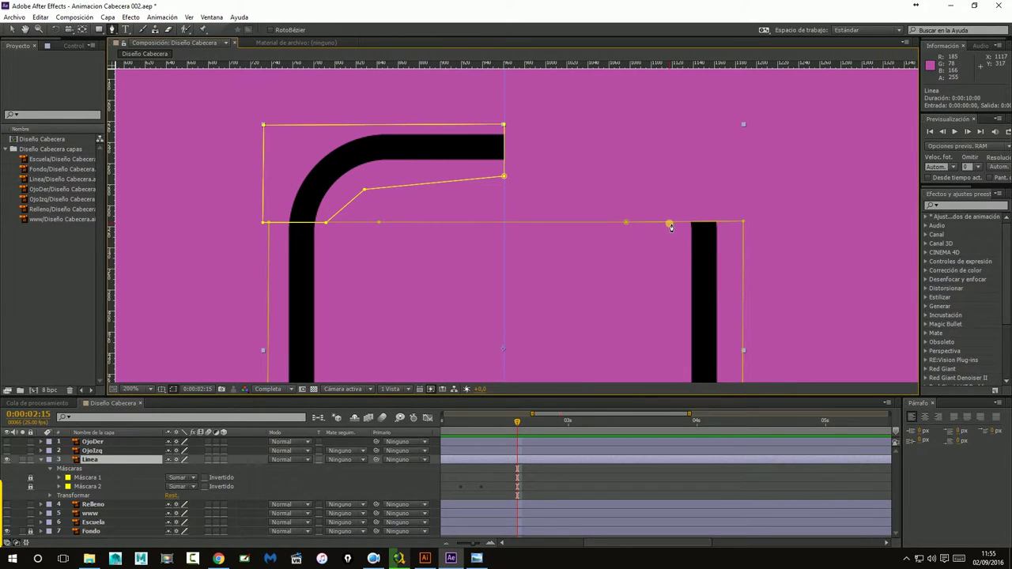
Draw Máscara 3 as a six-point closed path over the top of the right arm
left_click(668, 223)
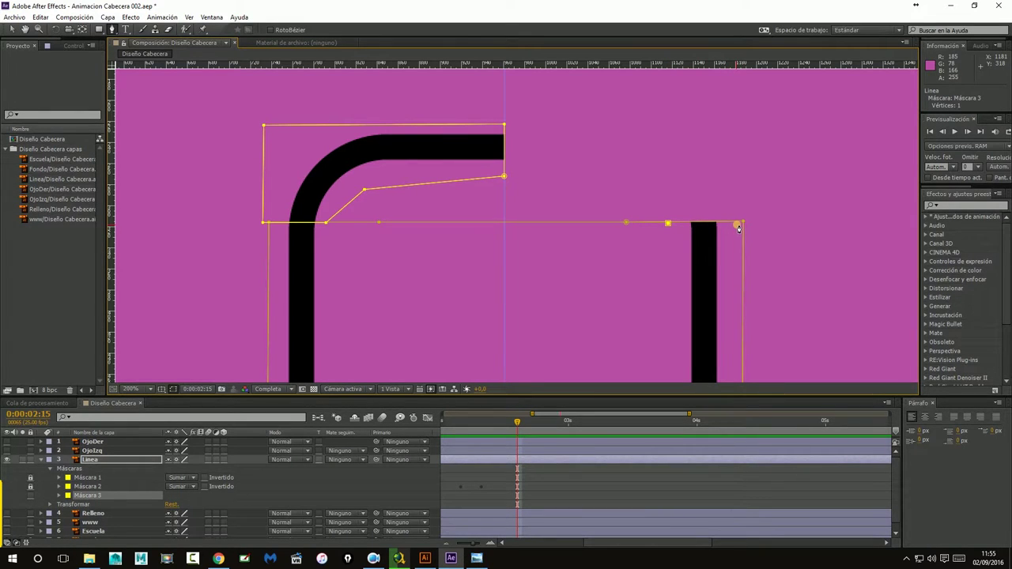
left_click(739, 225)
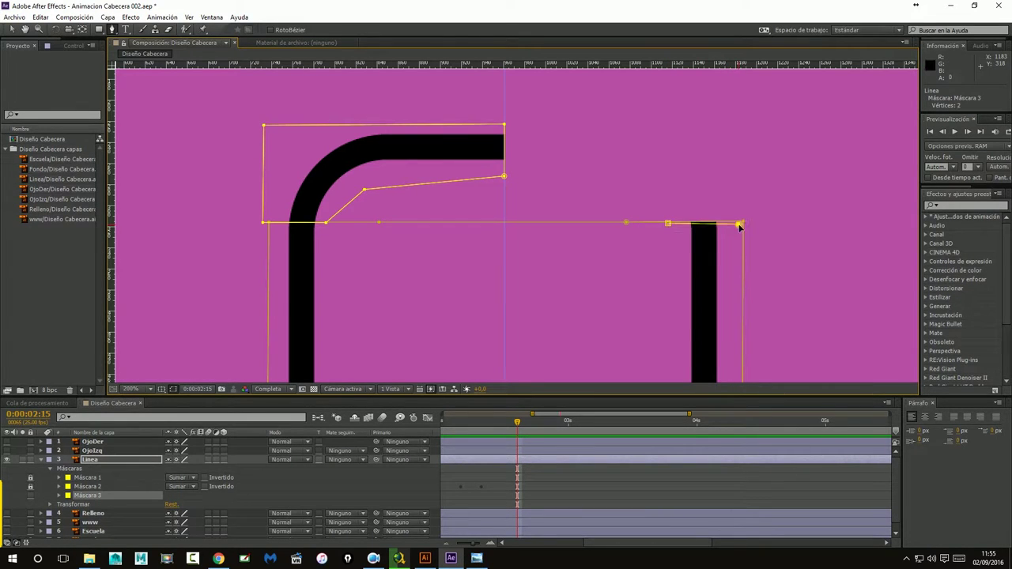
left_click(736, 123)
left_click(506, 125)
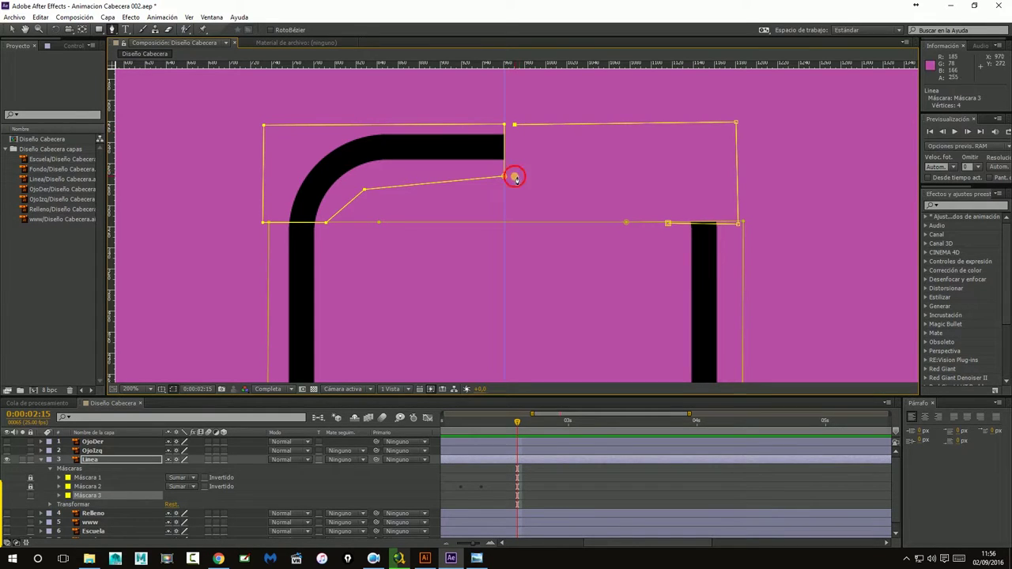
left_click(514, 175)
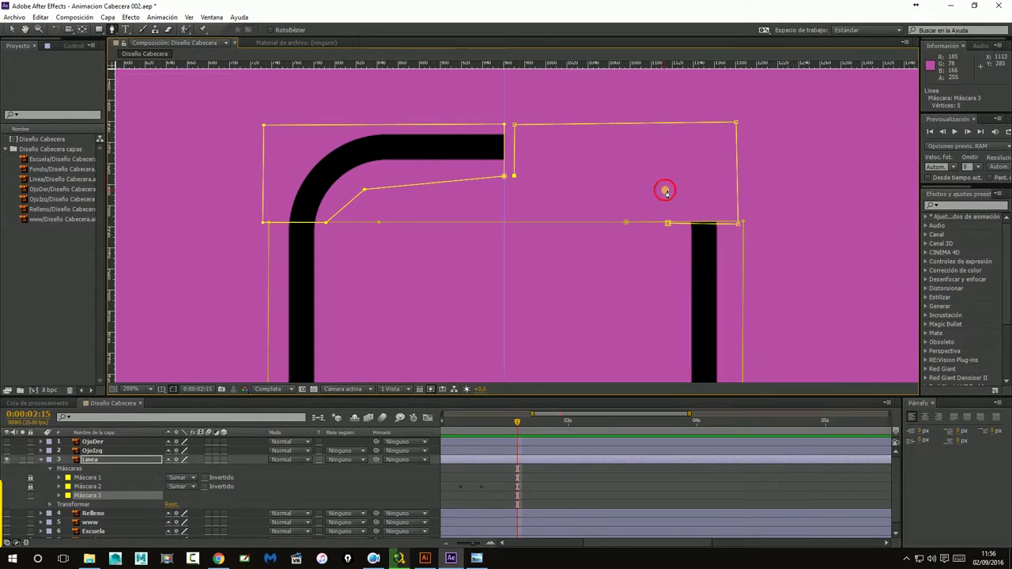
left_click(664, 190)
left_click(669, 223)
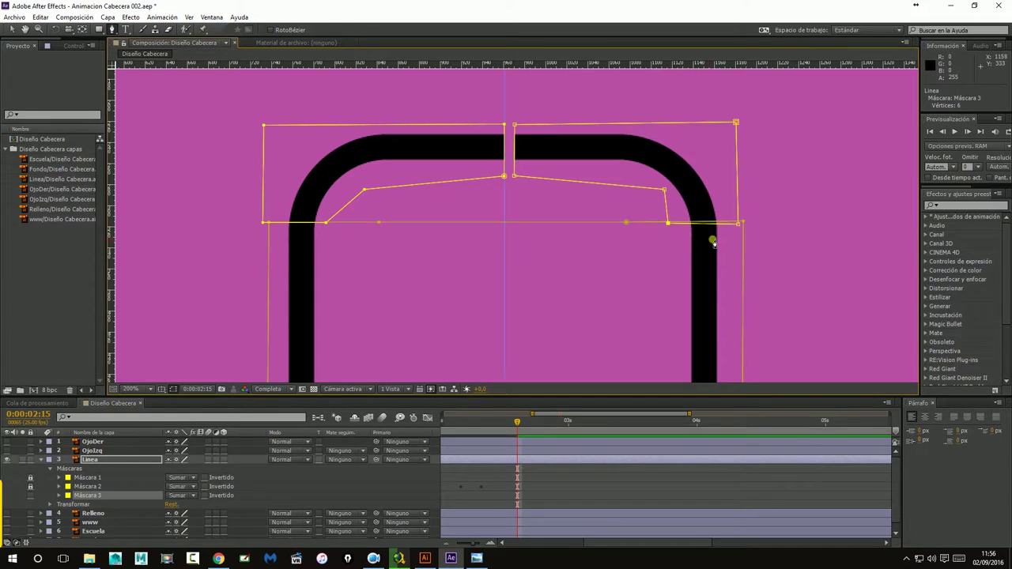
Merge the two gap vertices onto their left neighbours and level the mask's top edge
key("period")
left_click_drag(546, 129, 531, 258)
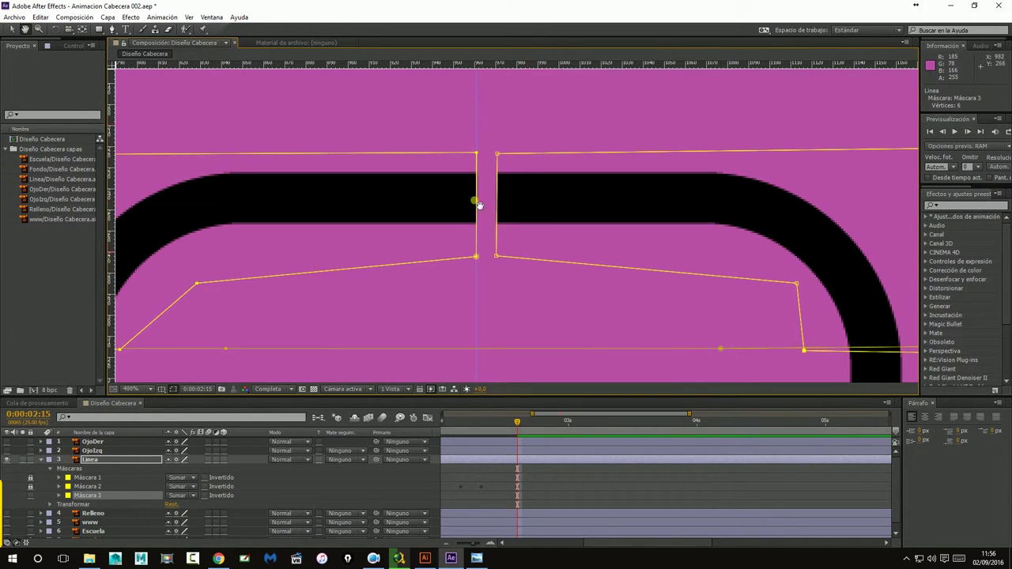
key("v")
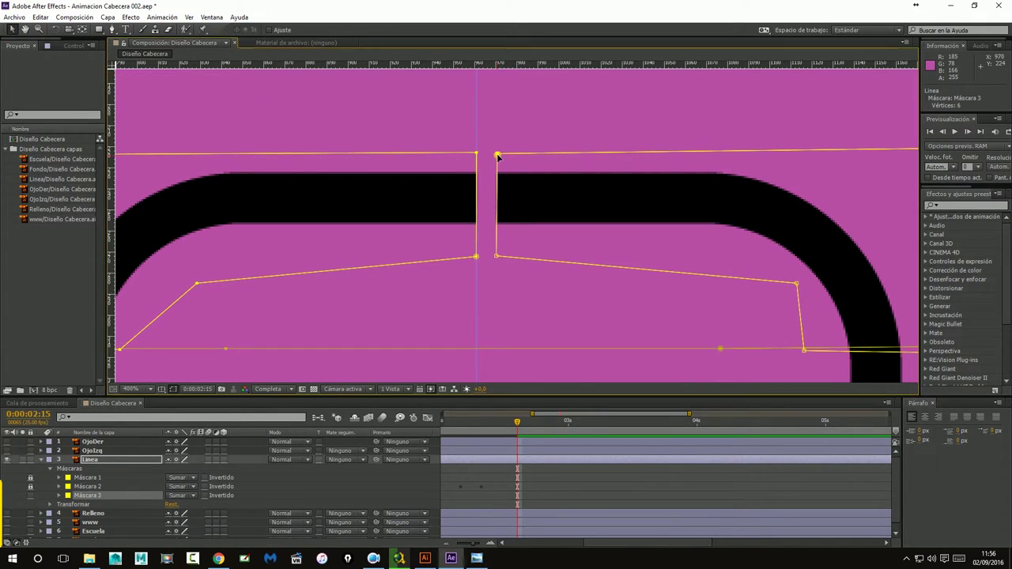
left_click_drag(496, 153, 476, 152)
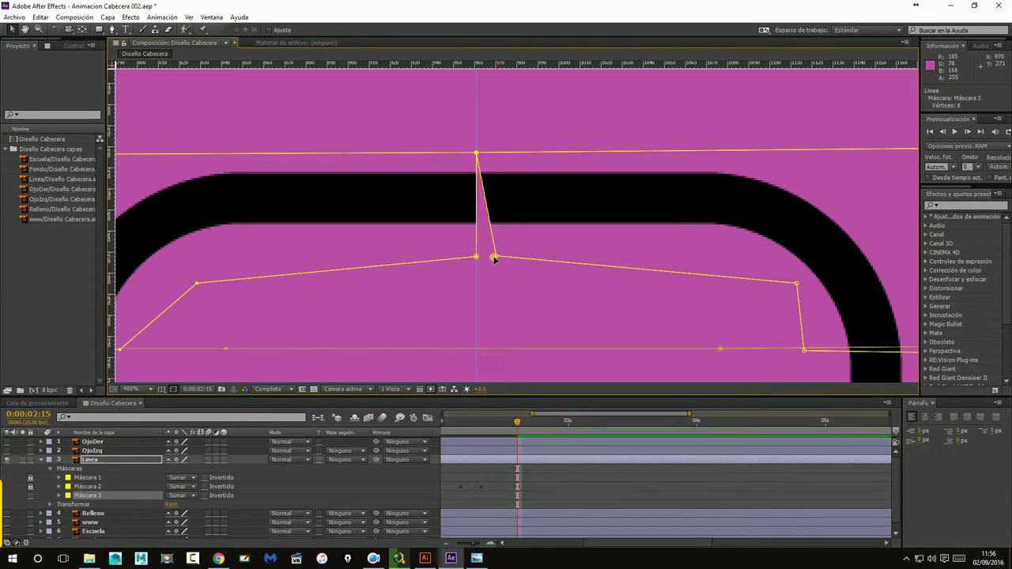
left_click_drag(493, 259, 476, 257)
mouse_move(752, 293)
left_mouse_down()
mouse_move(647, 247)
mouse_move(775, 251)
left_mouse_up()
scroll(746, 243, "down", 2)
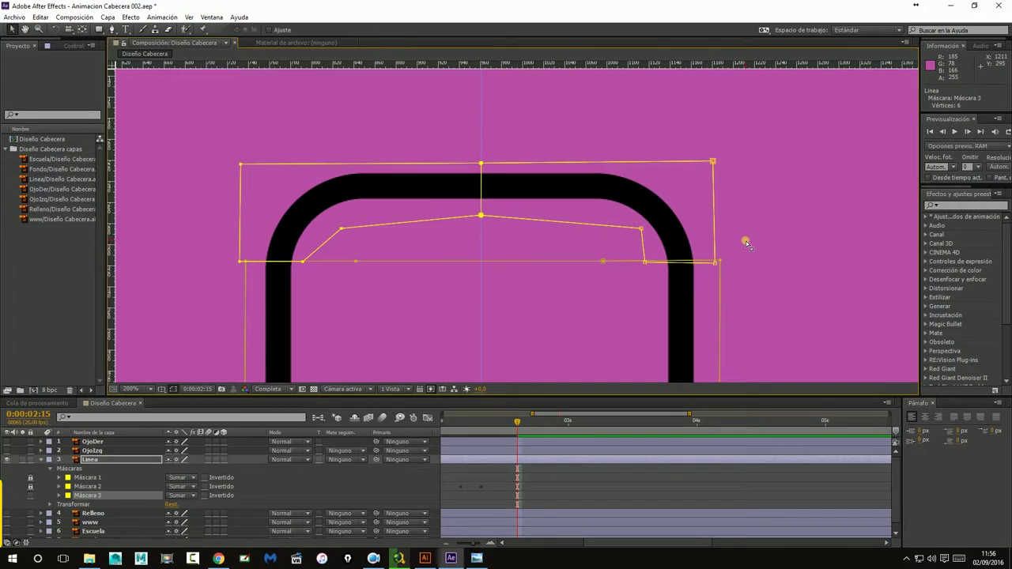
left_click(712, 161)
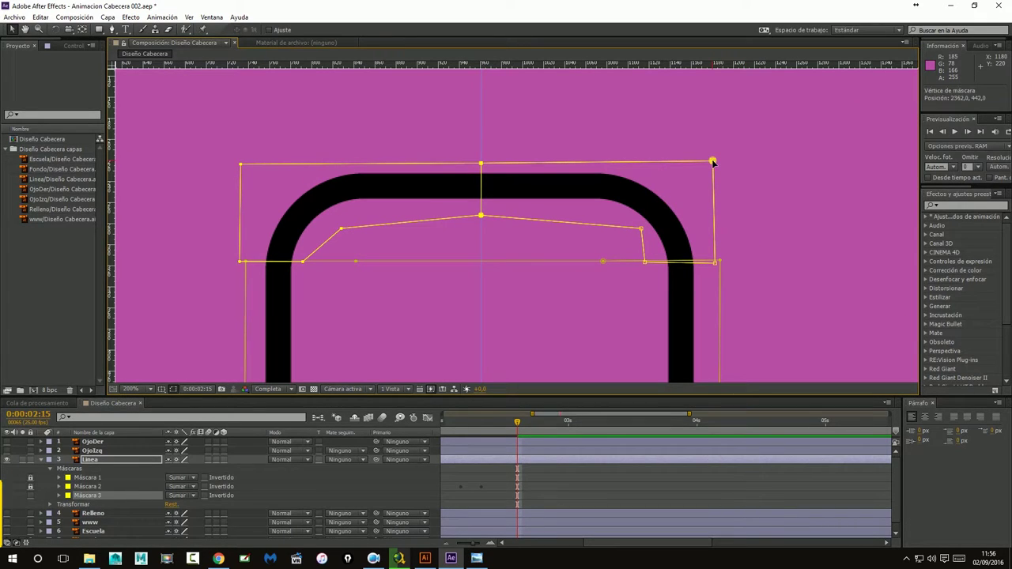
left_click_drag(712, 162, 714, 163)
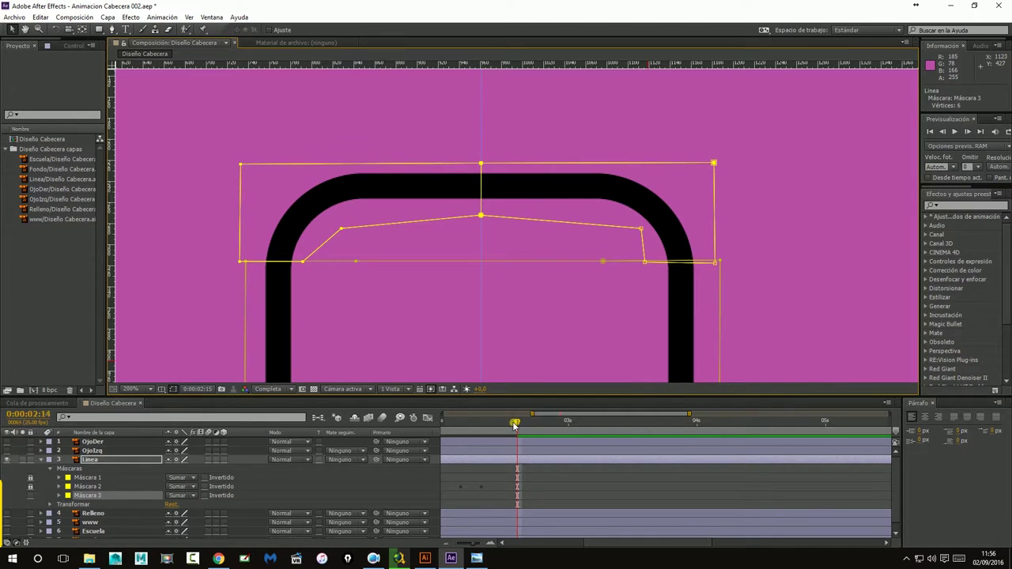
At 0:00:02:08, shift the right piece's inner mask vertices right to shorten its bar
left_click_drag(514, 425, 480, 503)
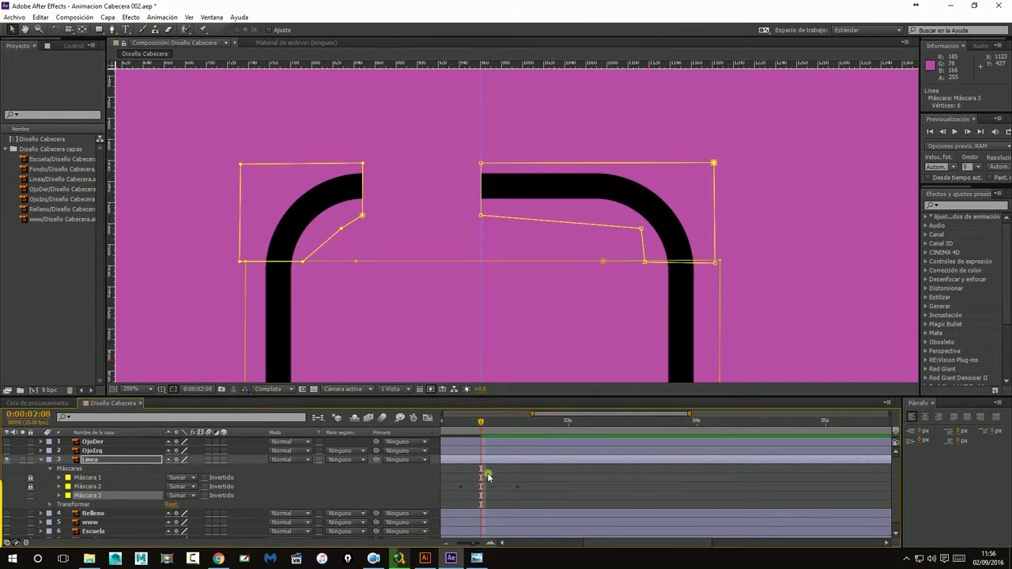
left_click_drag(464, 140, 488, 167)
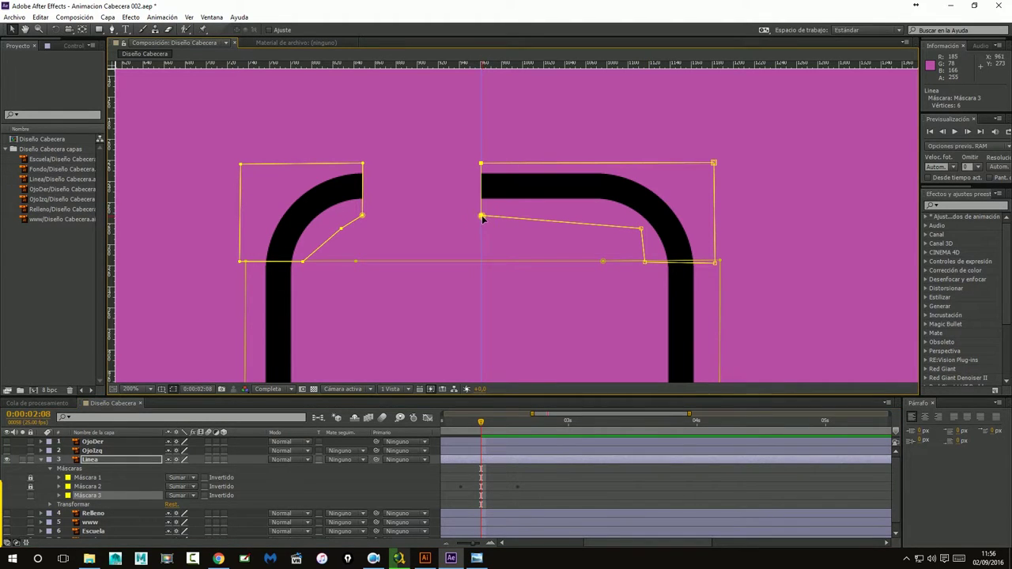
mouse_move(483, 218)
left_mouse_down()
mouse_move(601, 219)
mouse_move(594, 212)
mouse_move(630, 232)
left_mouse_up()
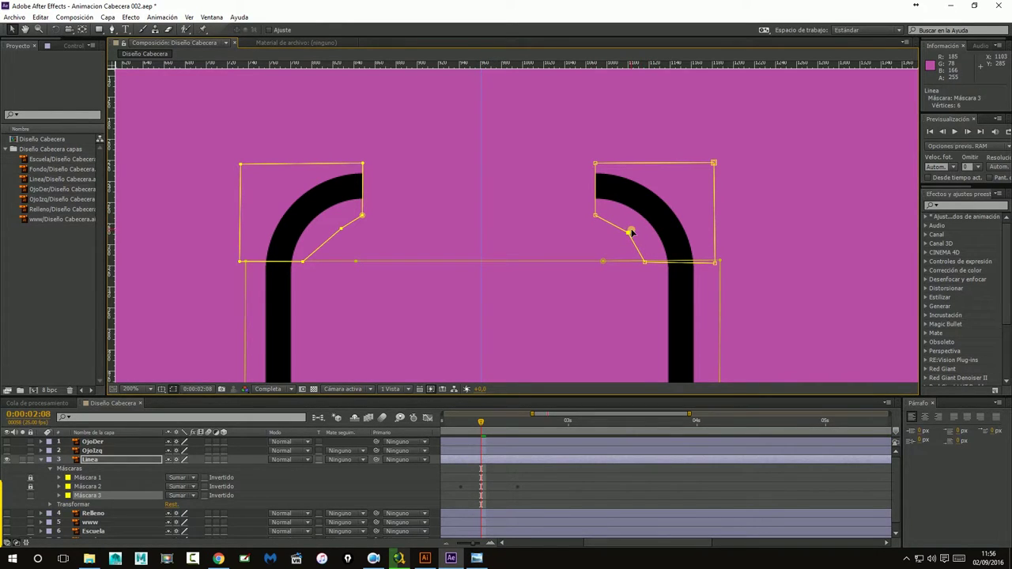
At 0:00:02:00, pull Máscara 3's top-right vertex down to the bottom edge
left_click_drag(482, 428, 463, 428)
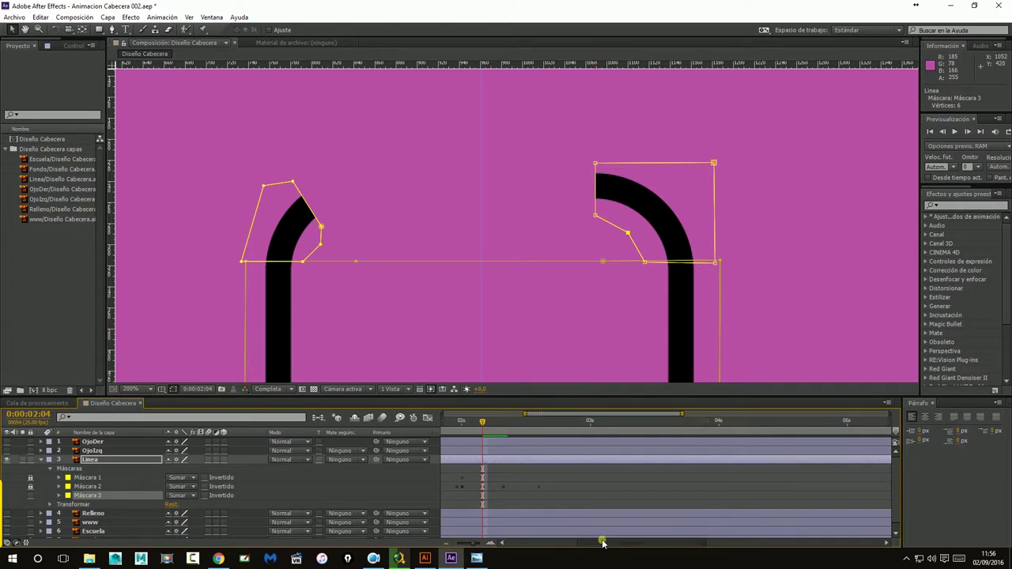
left_click_drag(612, 547, 598, 546)
mouse_move(501, 426)
left_mouse_down()
mouse_move(535, 428)
mouse_move(482, 443)
left_mouse_up()
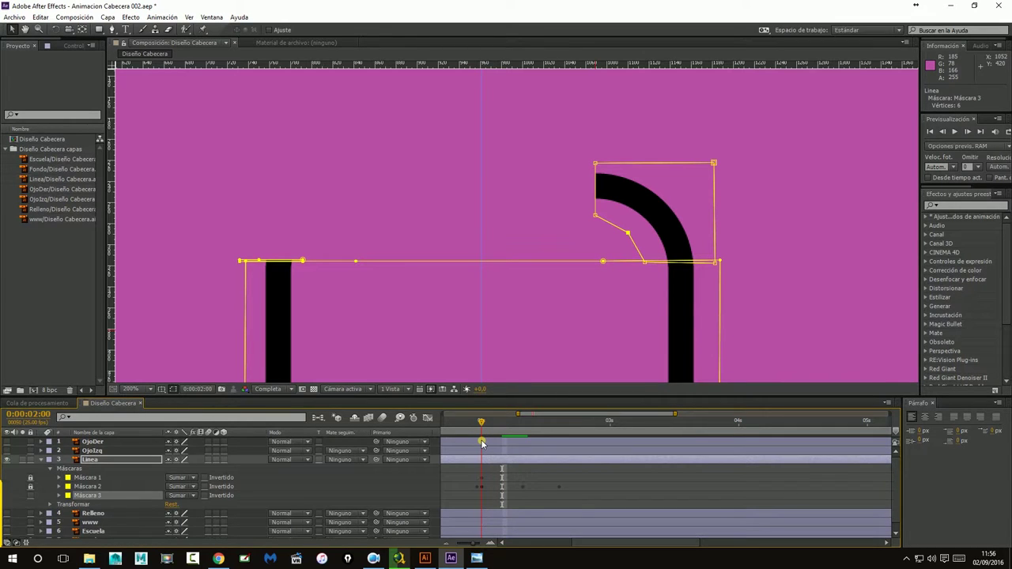
scroll(603, 262, "up", 1)
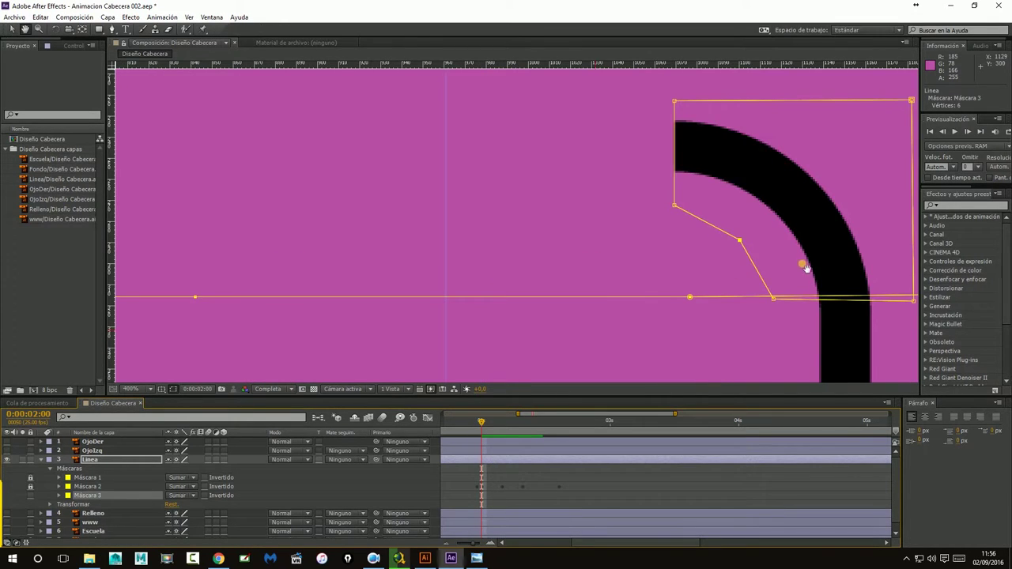
scroll(510, 228, "up", 1)
left_click_drag(574, 200, 582, 277)
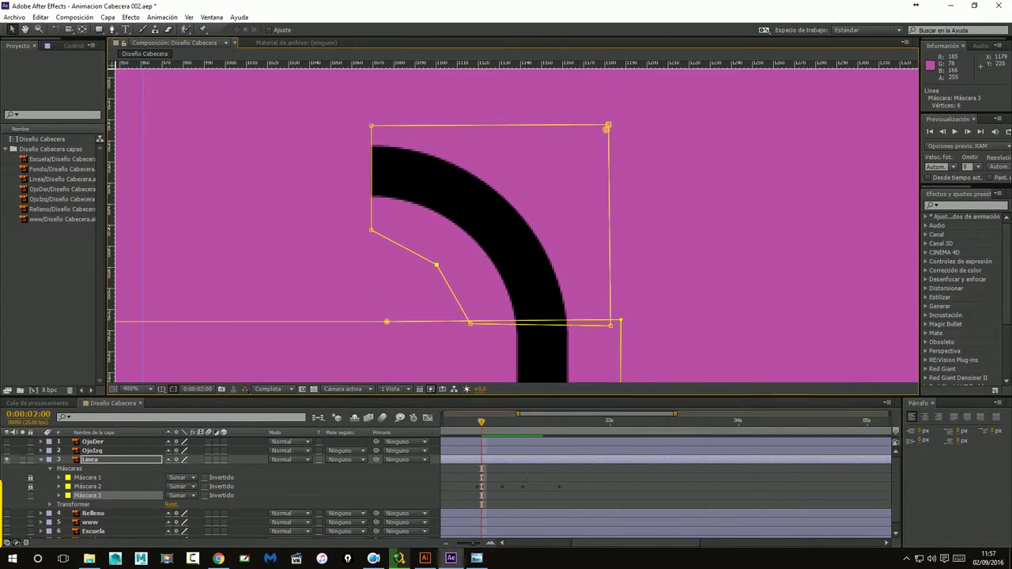
left_click_drag(610, 128, 612, 323)
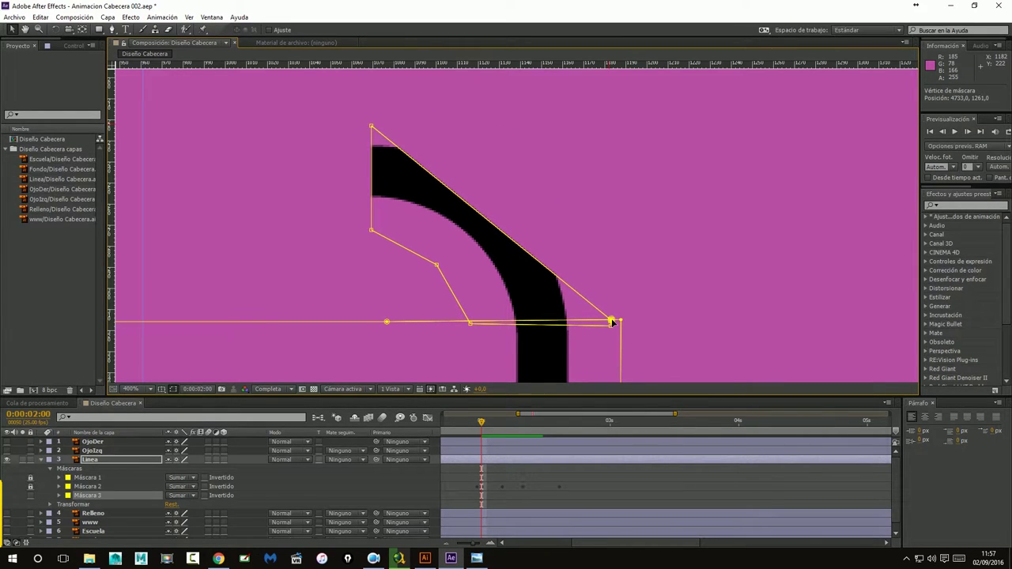
Collapse the remaining upper vertices onto the bottom edge, flattening Máscara 3 into a thin strip
left_click_drag(520, 300, 734, 256)
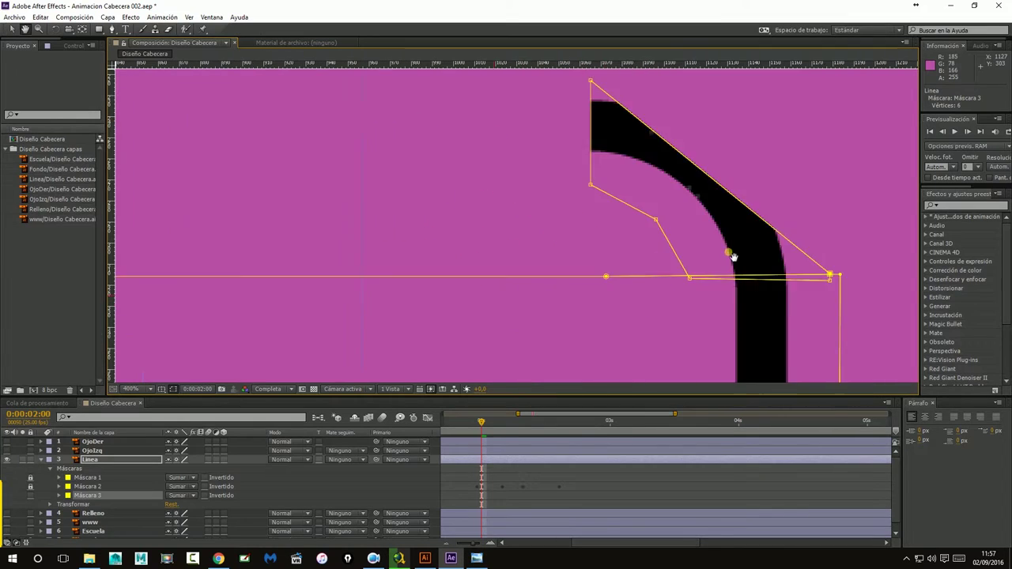
left_click_drag(427, 261, 574, 267)
left_click_drag(730, 257, 330, 255)
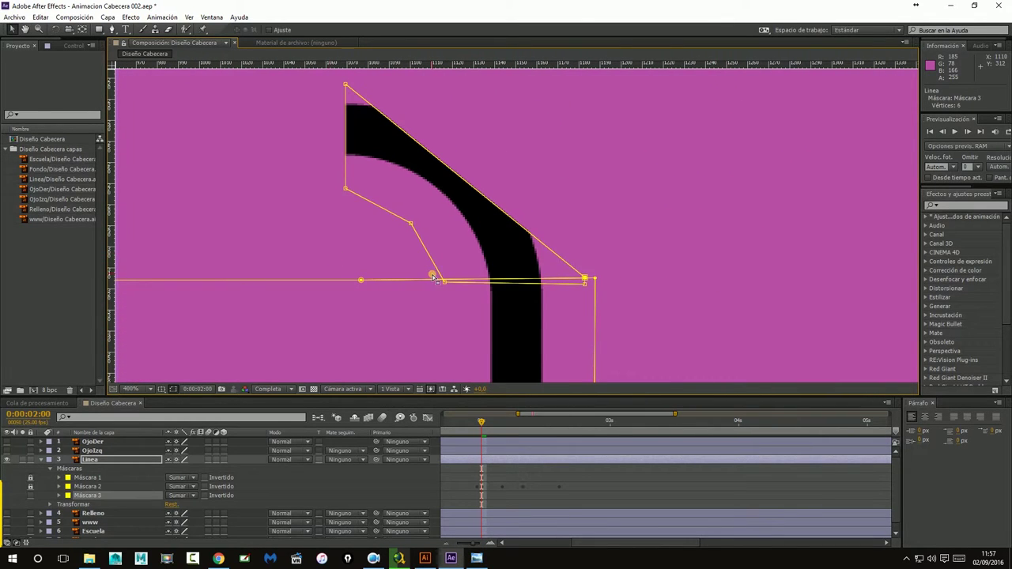
key("period")
left_click_drag(306, 221, 373, 335)
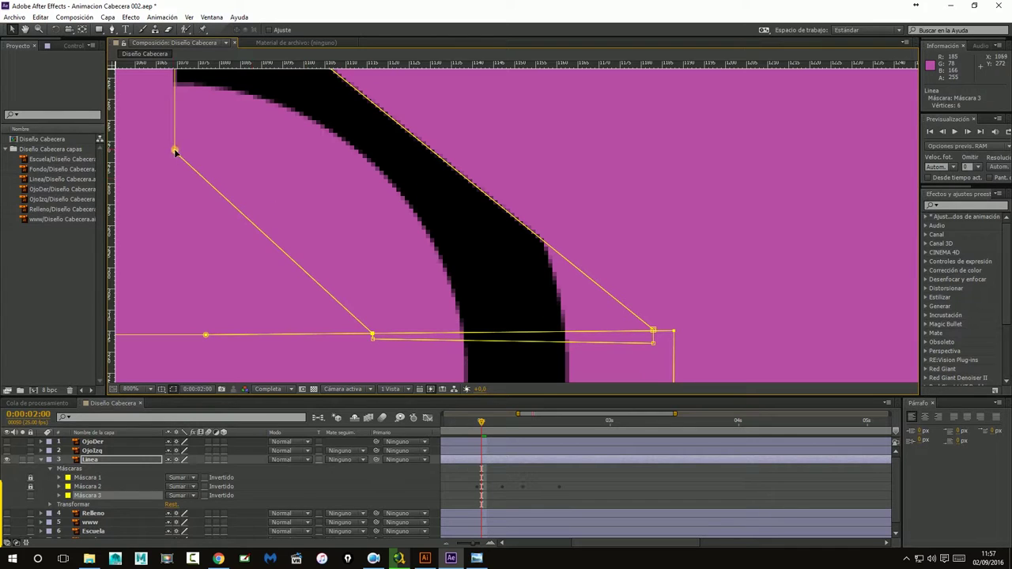
left_click_drag(175, 151, 372, 330)
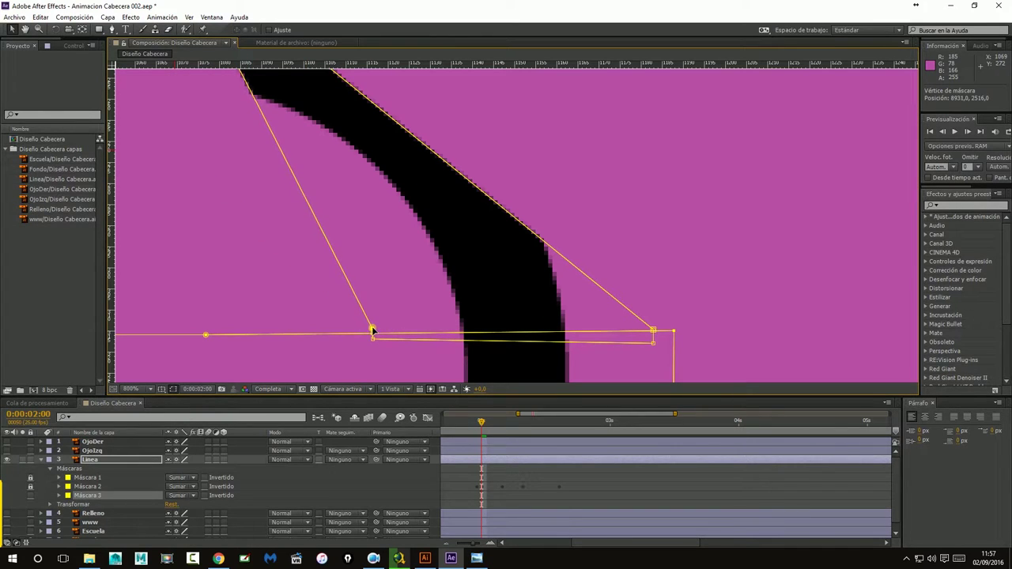
left_click_drag(374, 284, 379, 314)
left_click_drag(287, 154, 294, 176)
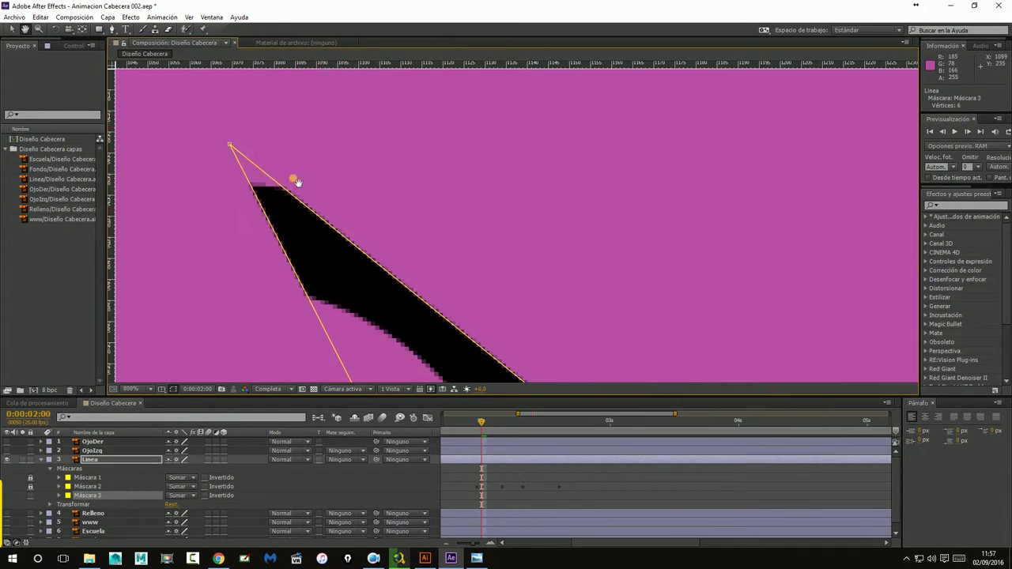
mouse_move(229, 145)
left_mouse_down()
mouse_move(671, 334)
mouse_move(567, 93)
mouse_move(646, 283)
left_mouse_up()
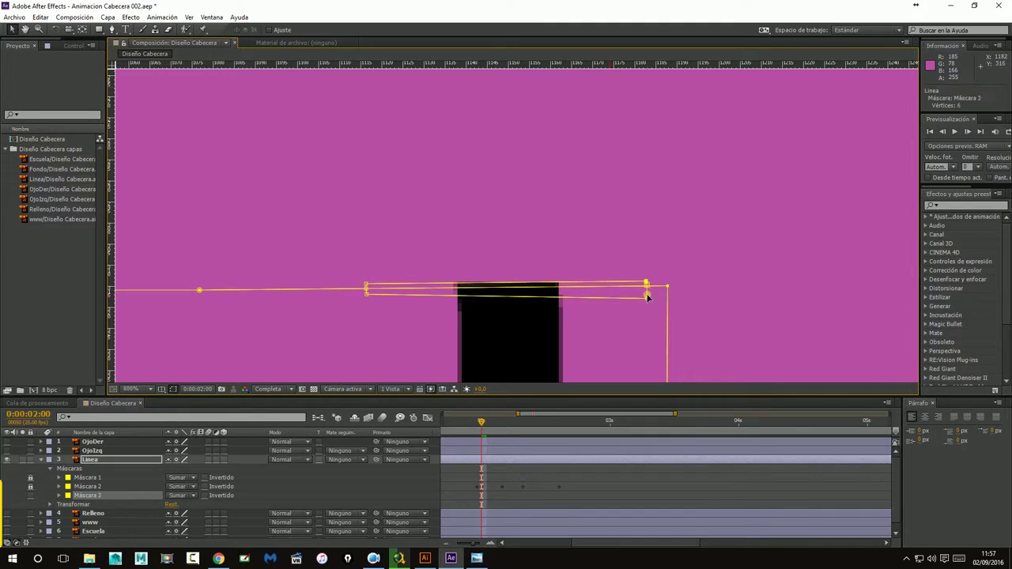
scroll(490, 226, "down", 1)
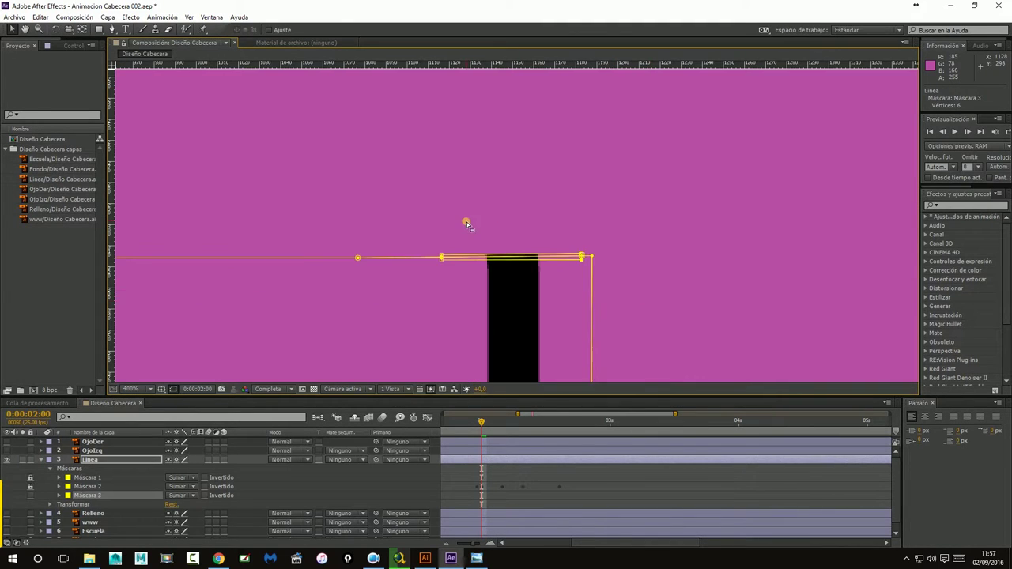
scroll(474, 227, "down", 1)
Deselect the mask and scrub the whole U animation, ending at 0:00:02:15
left_click(537, 232)
scroll(480, 245, "down", 6)
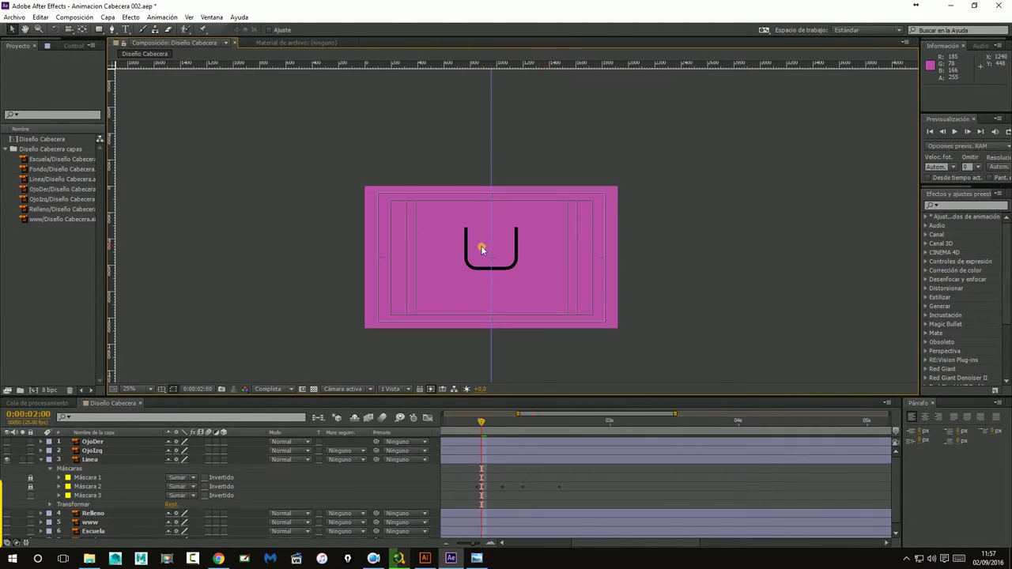
scroll(494, 249, "up", 4)
left_click_drag(483, 280, 522, 217)
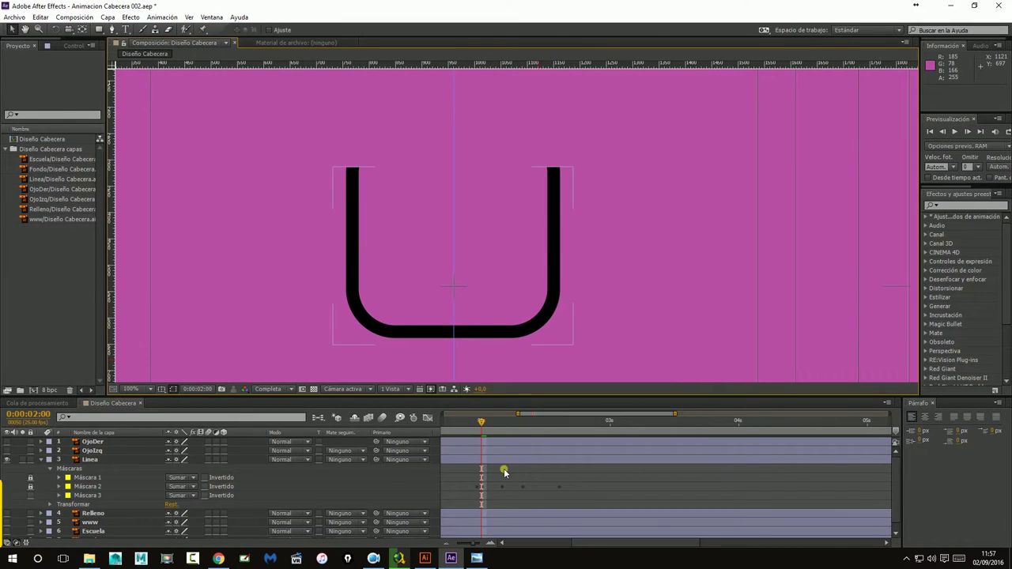
mouse_move(484, 425)
left_mouse_down()
mouse_move(517, 429)
mouse_move(482, 434)
mouse_move(559, 435)
left_mouse_up()
left_click(98, 486)
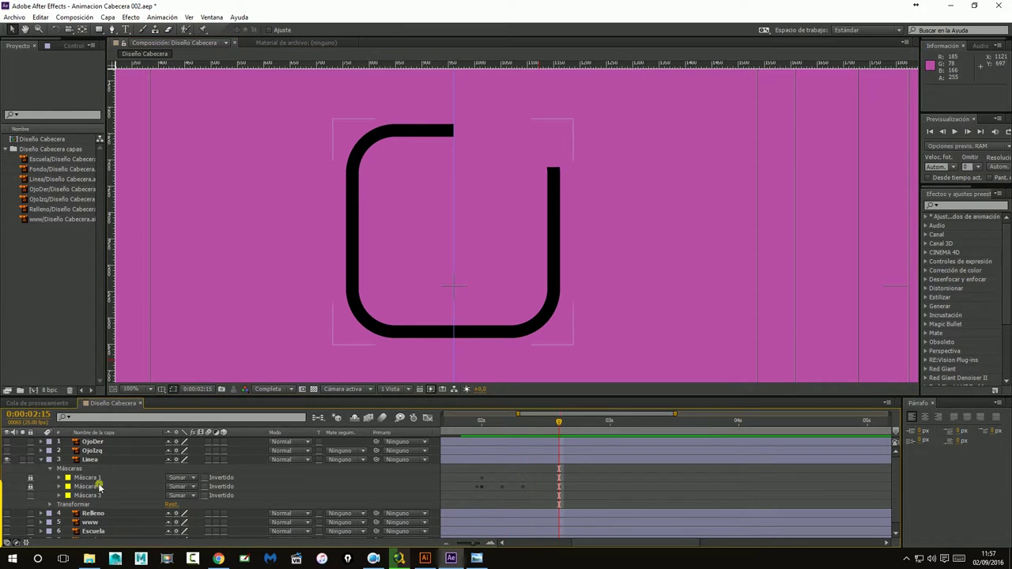
Expand Máscara 3's path, feather, opacity and expansion properties, then move to 0:00:01:24
left_click(58, 496)
scroll(71, 482, "down", 2)
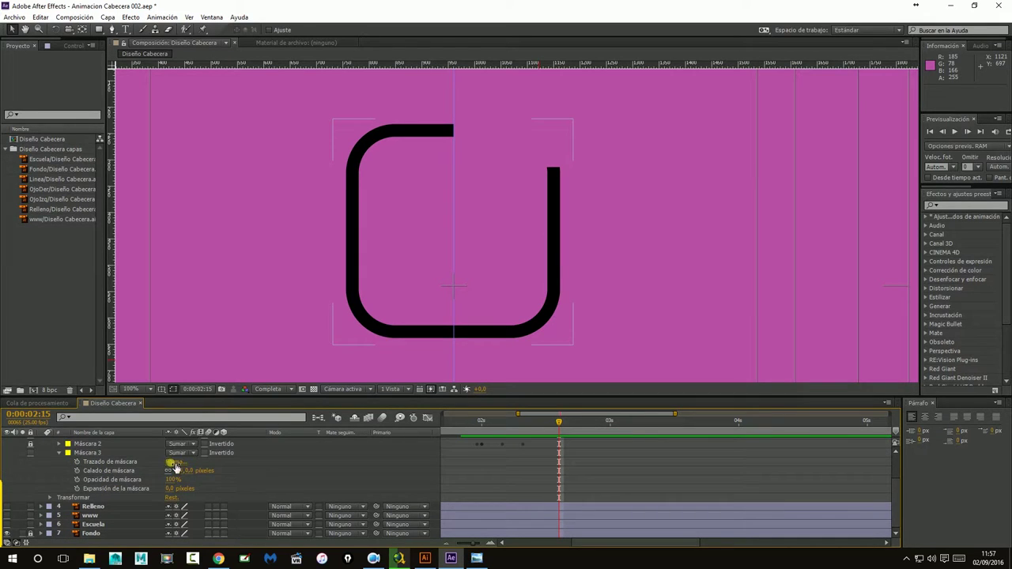
left_click(583, 248)
key(".")
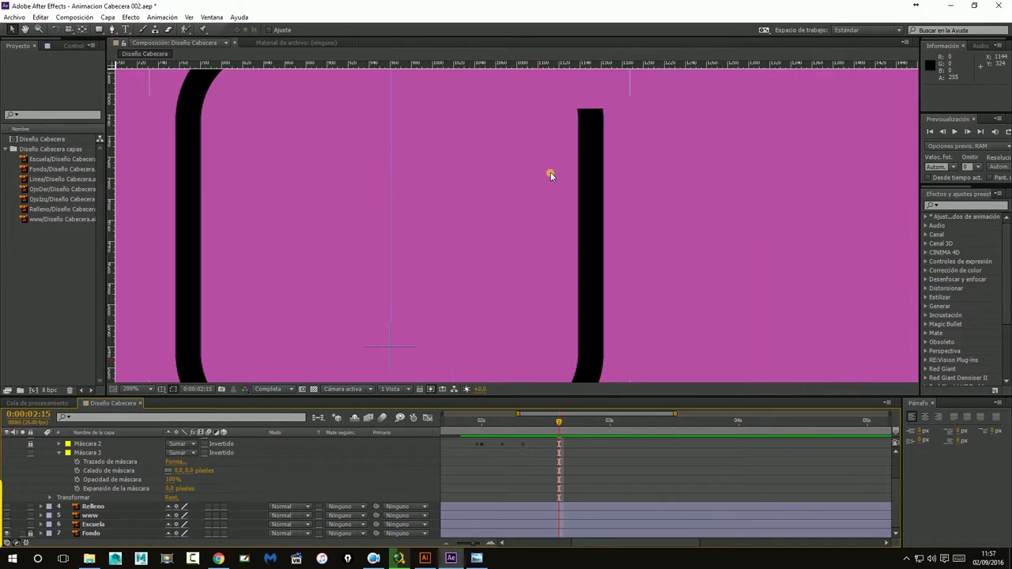
left_click(480, 421)
left_click_drag(480, 421, 481, 421)
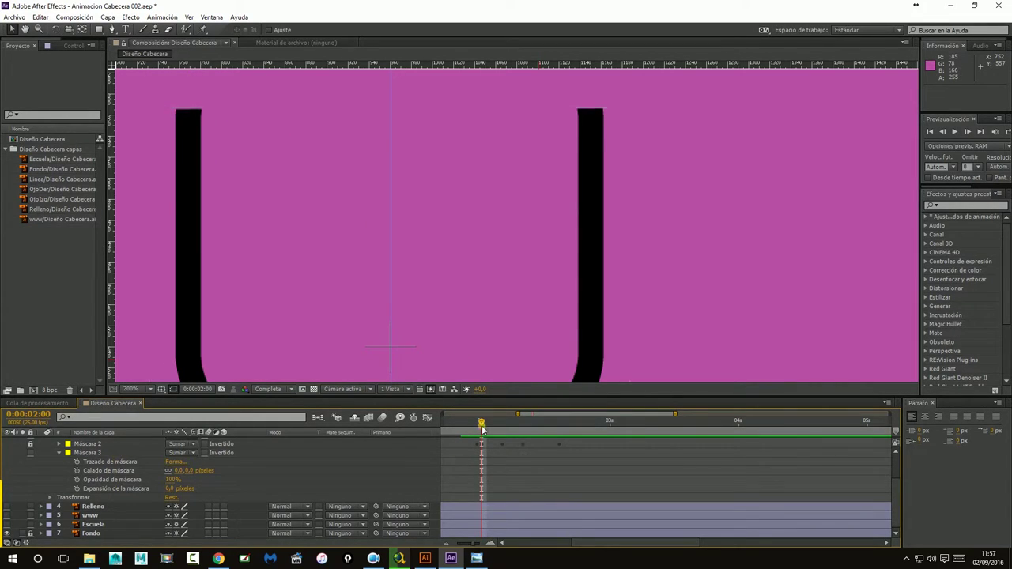
Select Máscara 3 and start keyframing its Trazado de máscara
left_click_drag(480, 421, 482, 421)
left_click(605, 91)
left_click(87, 452)
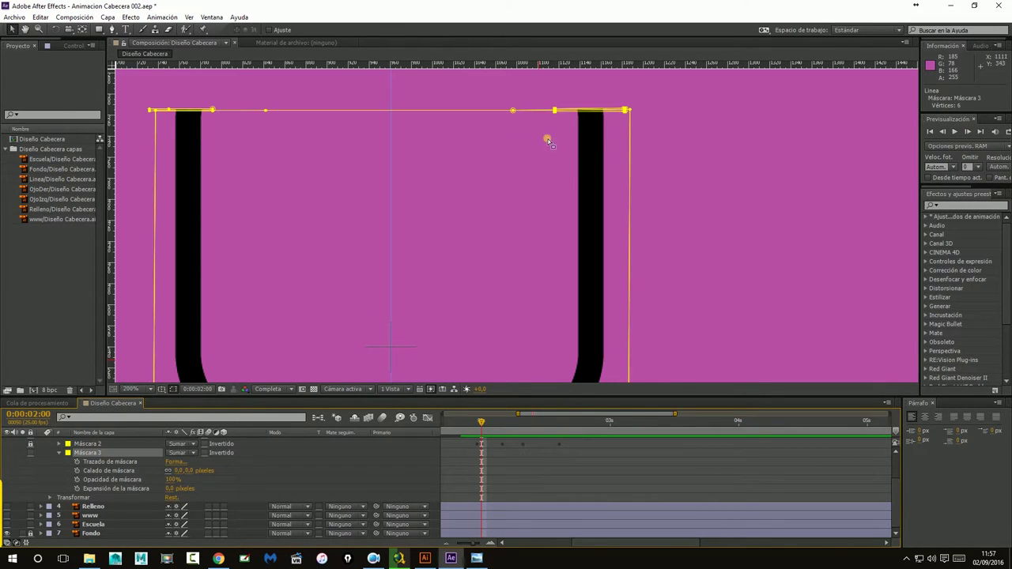
left_click(77, 462)
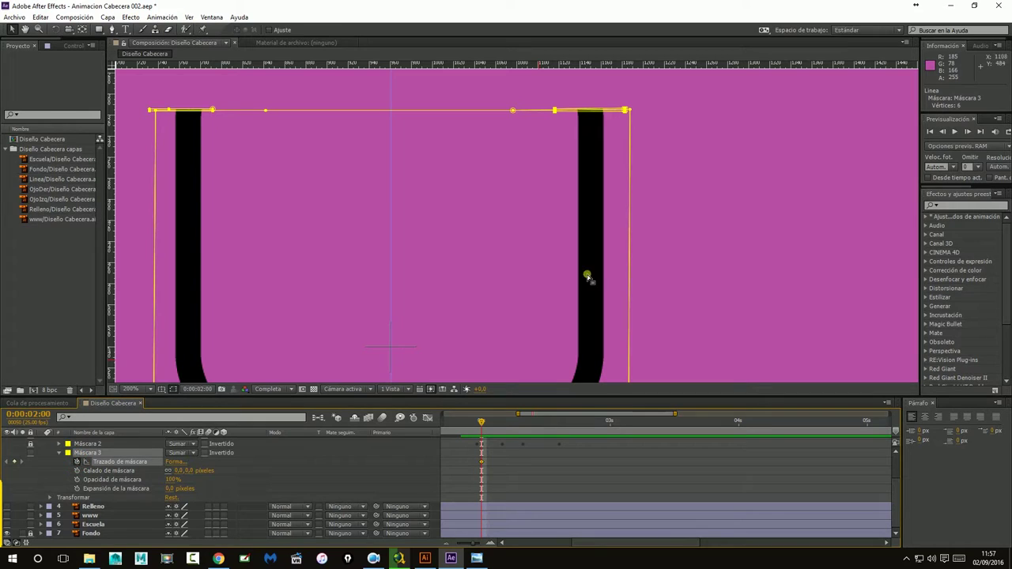
At 0:00:02:04, drag Máscara 3's vertices to bend the right arm's top up and leftward
left_click_drag(483, 426, 501, 429)
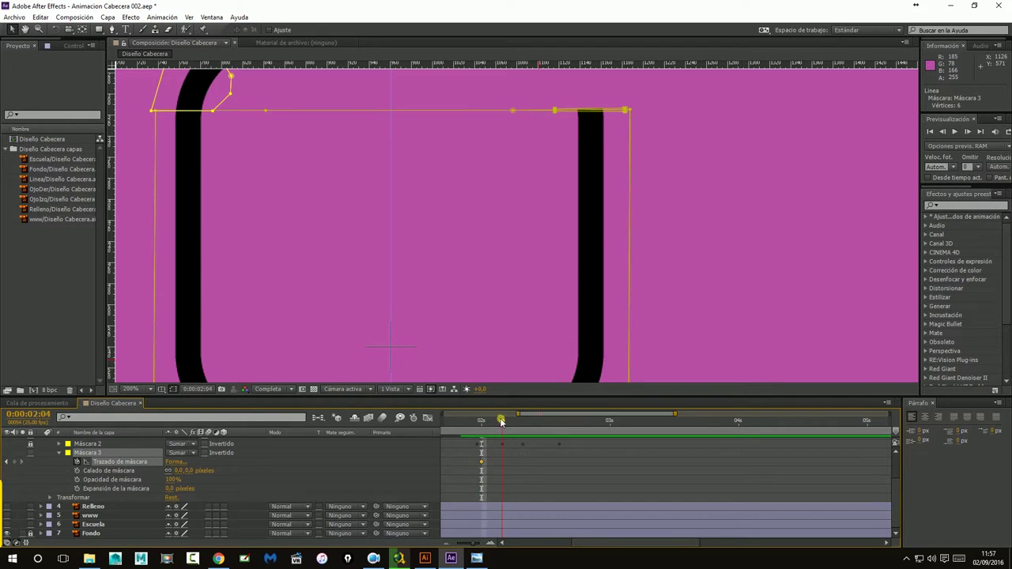
left_click_drag(560, 139, 546, 276)
key("period")
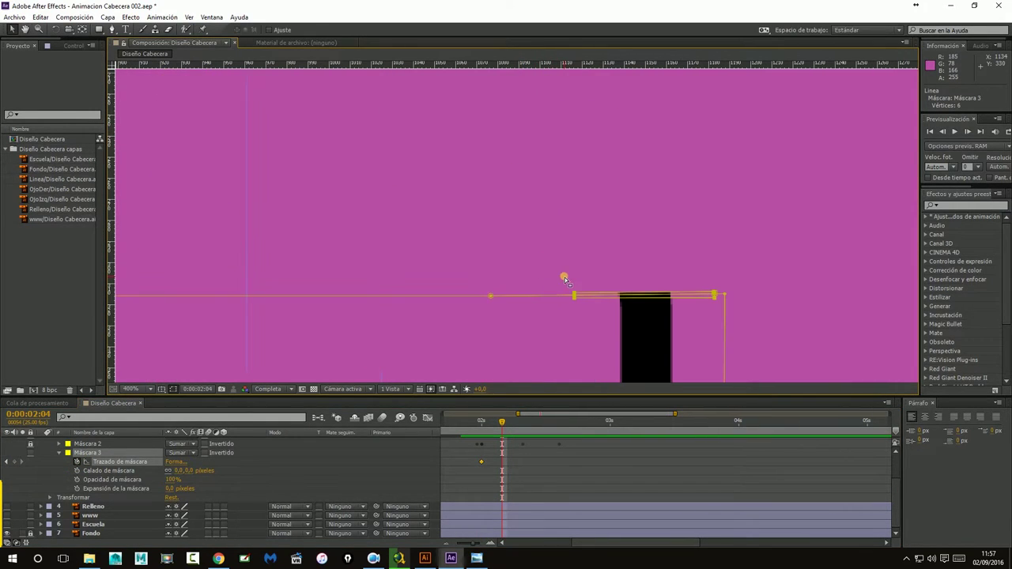
key("comma")
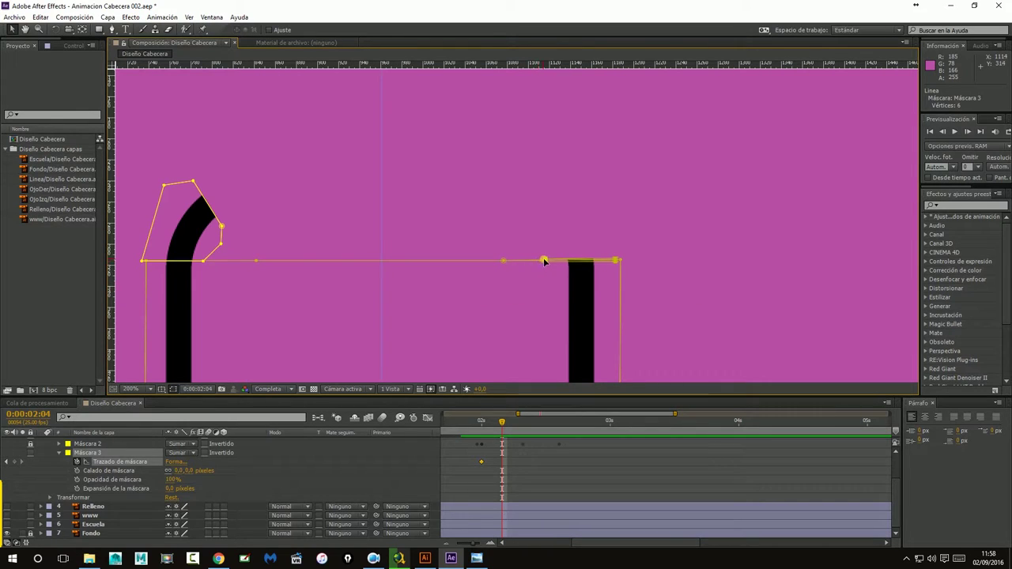
left_click(546, 261)
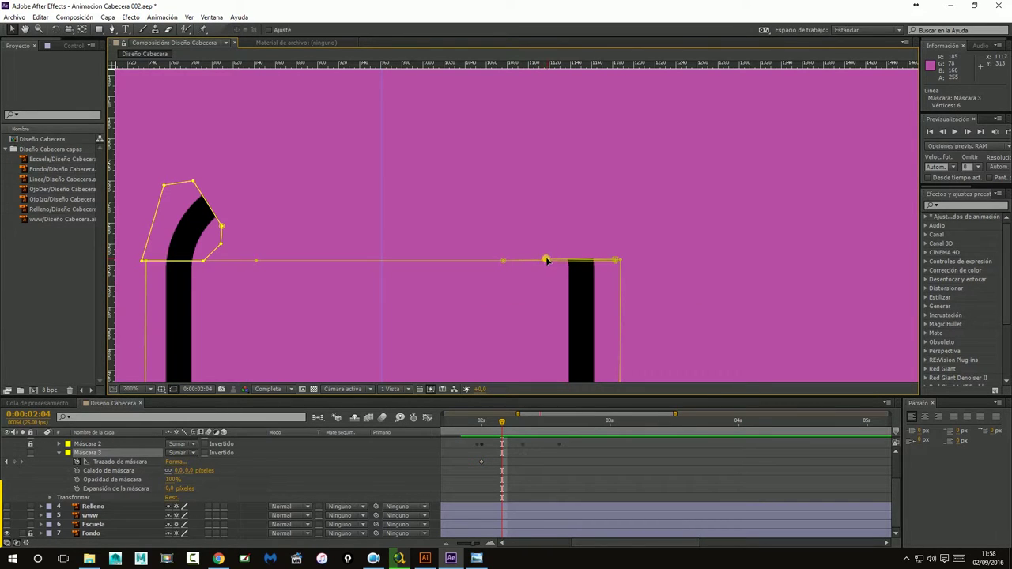
mouse_move(546, 261)
left_mouse_down()
mouse_move(513, 261)
mouse_move(542, 259)
mouse_move(519, 193)
left_mouse_up()
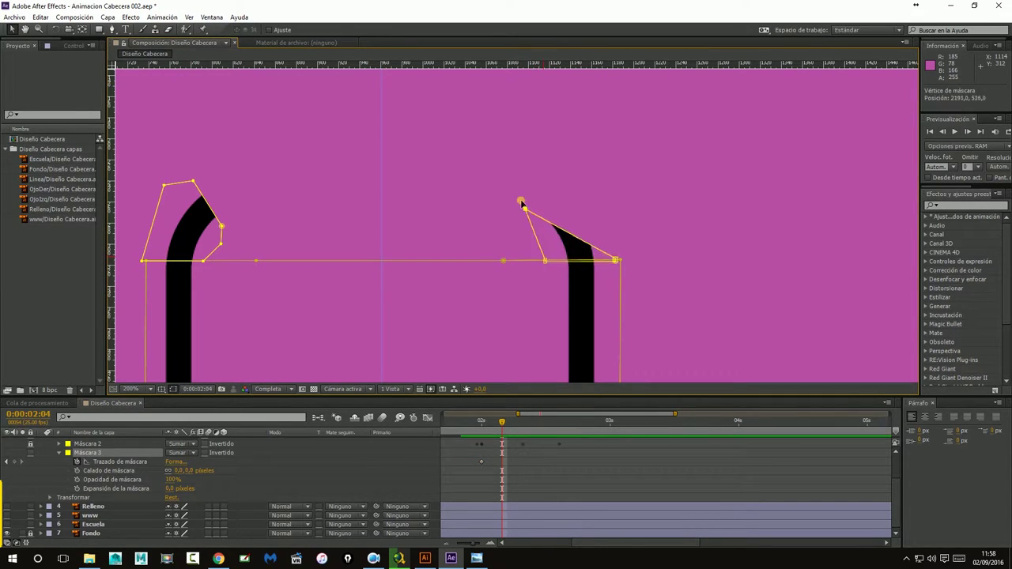
left_click_drag(547, 262, 539, 243)
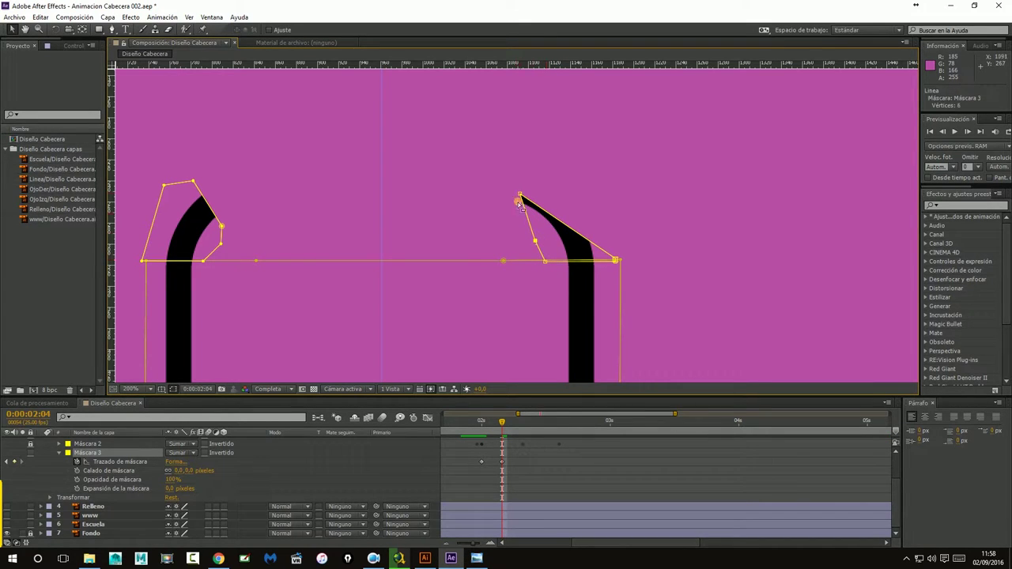
left_click_drag(522, 195, 520, 226)
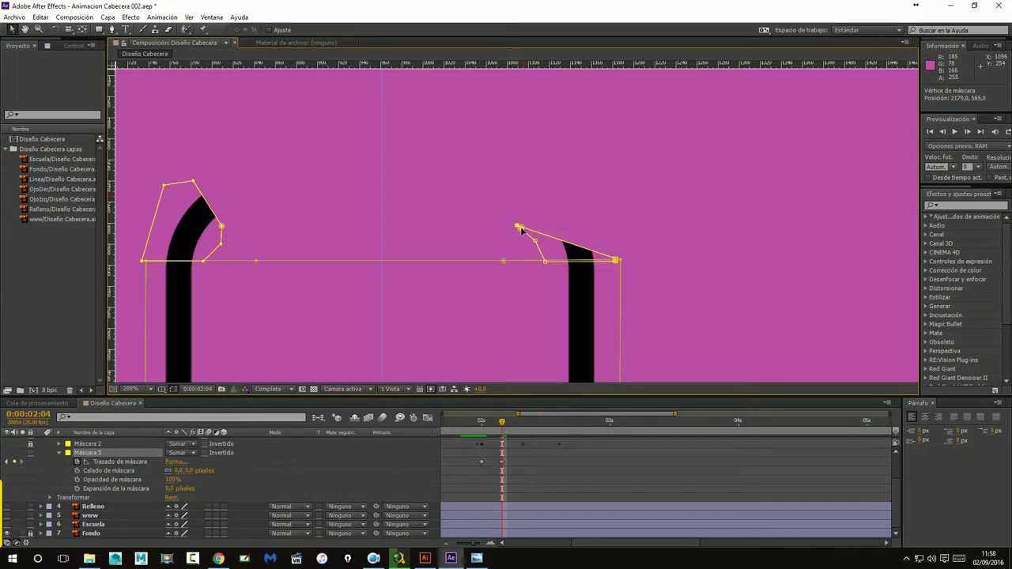
left_click_drag(615, 260, 568, 184)
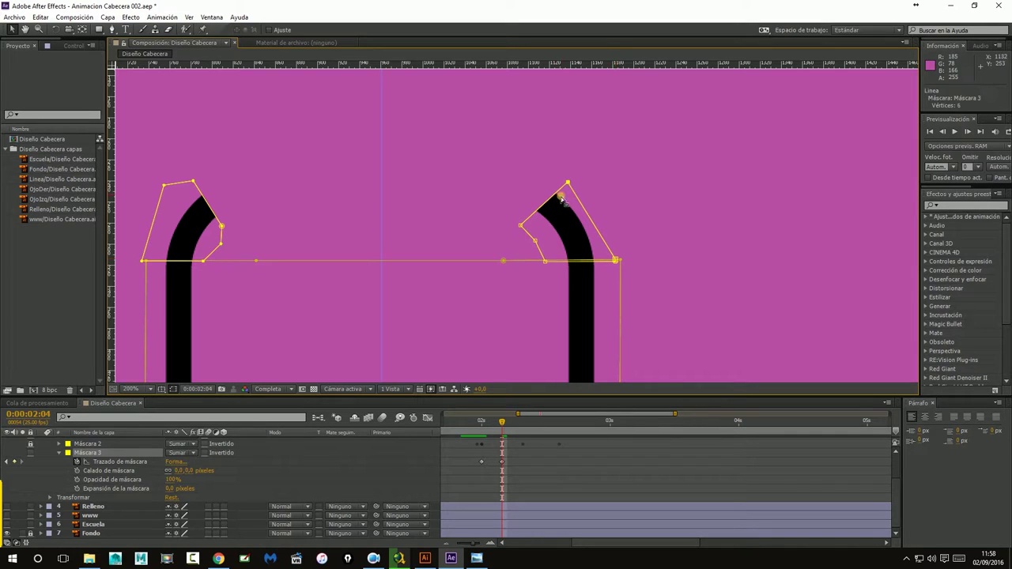
Add two horizontal guides and reshape the right arm's curl against them
left_click_drag(519, 229, 531, 229)
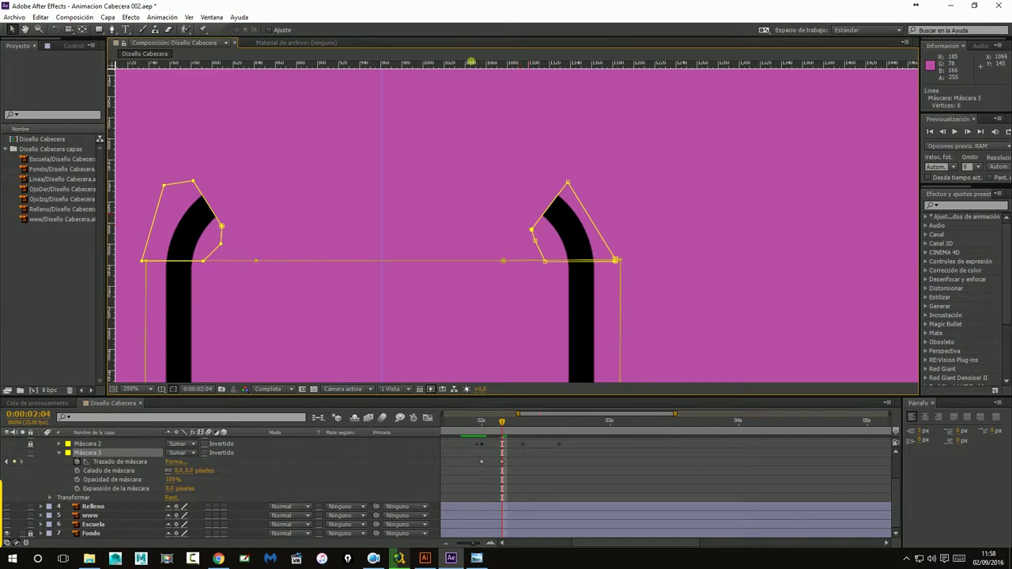
left_click_drag(475, 117, 473, 217)
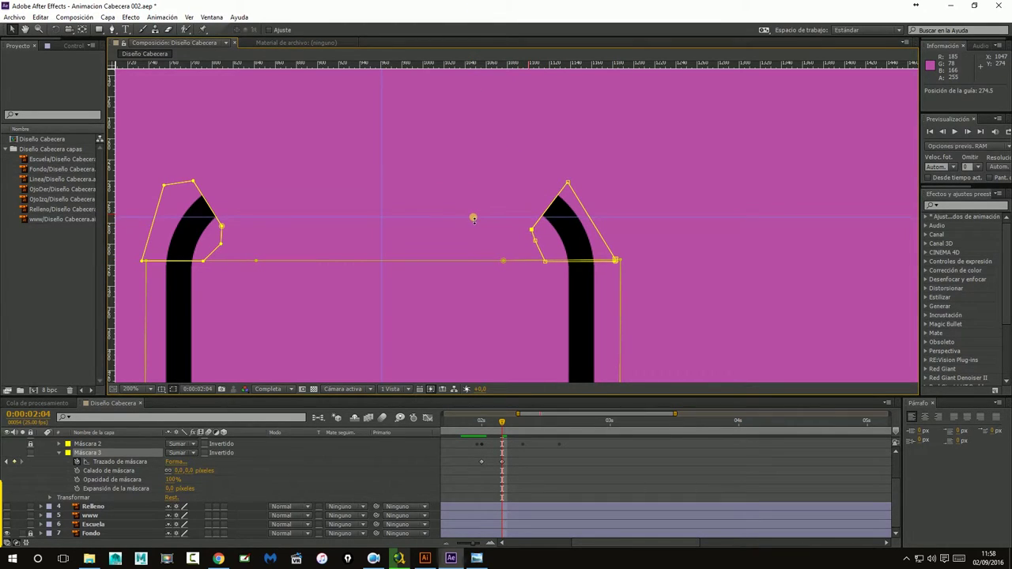
left_click(531, 229)
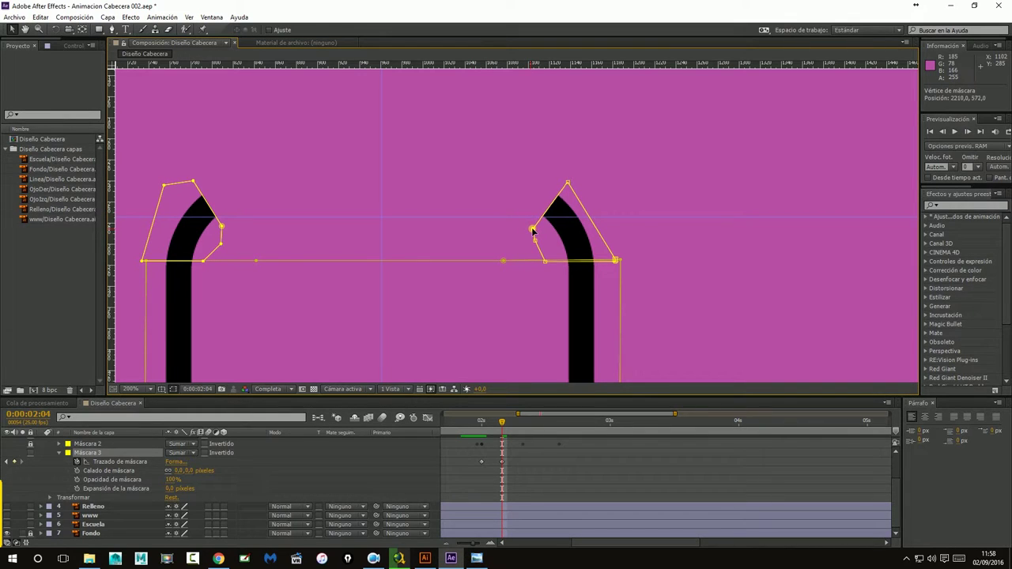
left_click_drag(552, 63, 562, 193)
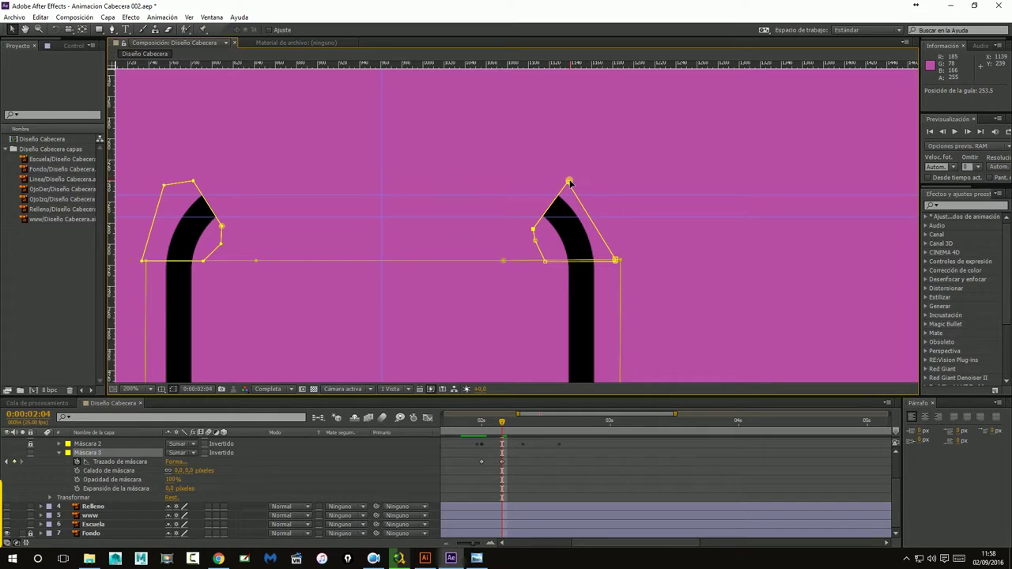
left_click(569, 182)
left_click_drag(568, 184, 570, 181)
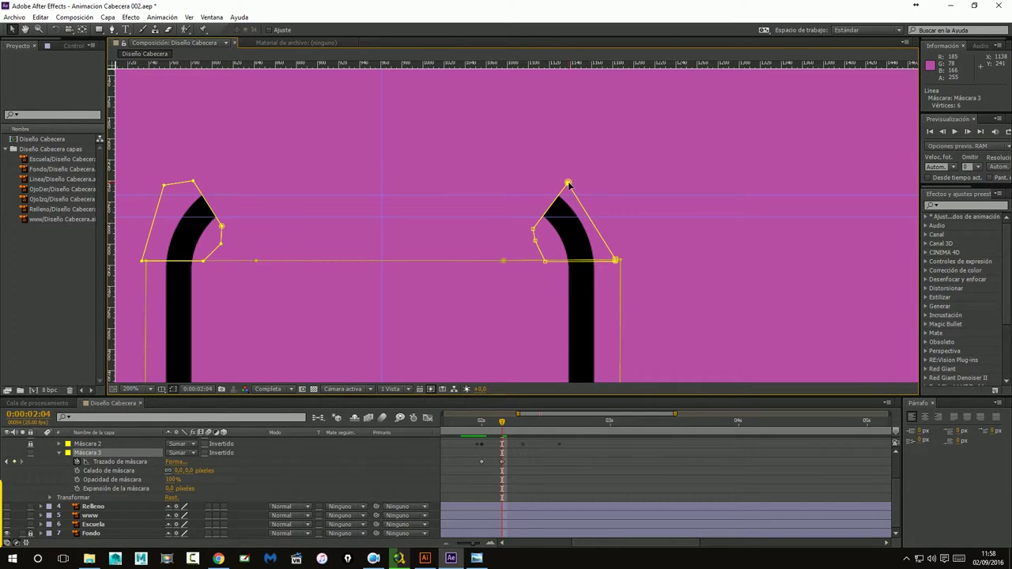
left_click_drag(570, 183, 594, 188)
left_click_drag(533, 230, 565, 184)
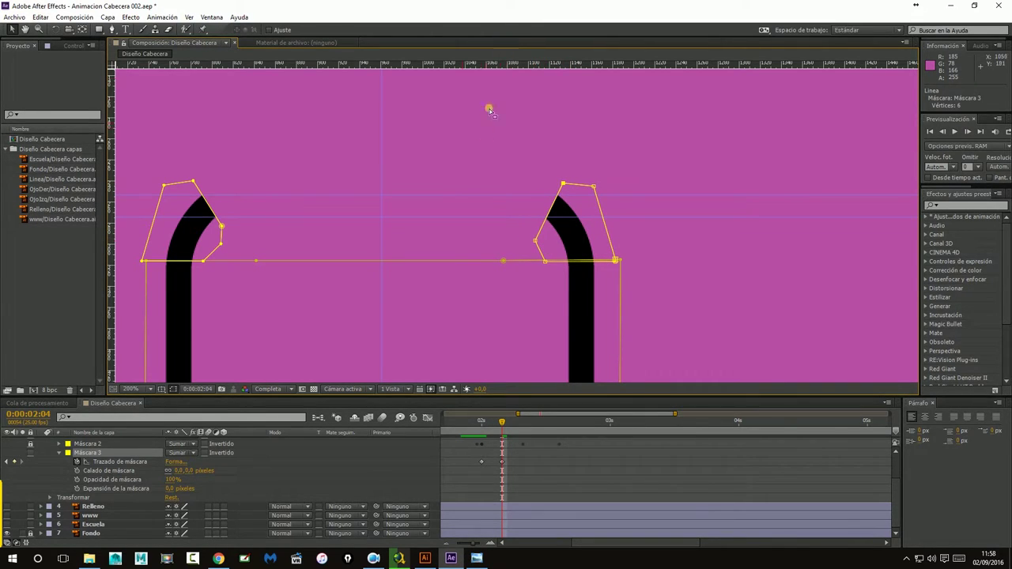
Add a lower guide and adjust Máscara 3's vertices so the curl mirrors the left arm with a flat top
left_click_drag(503, 63, 485, 229)
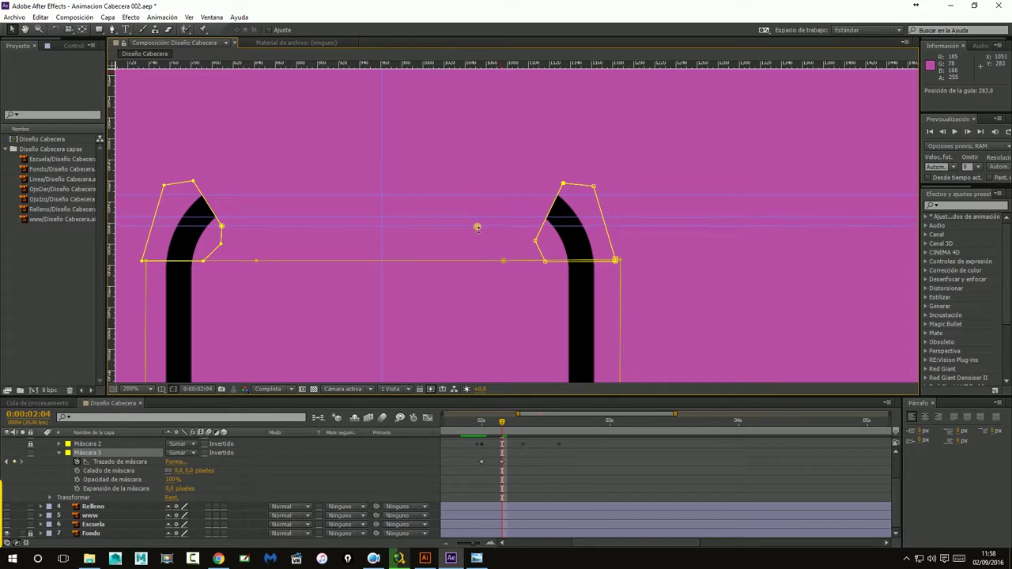
left_click_drag(535, 242, 536, 237)
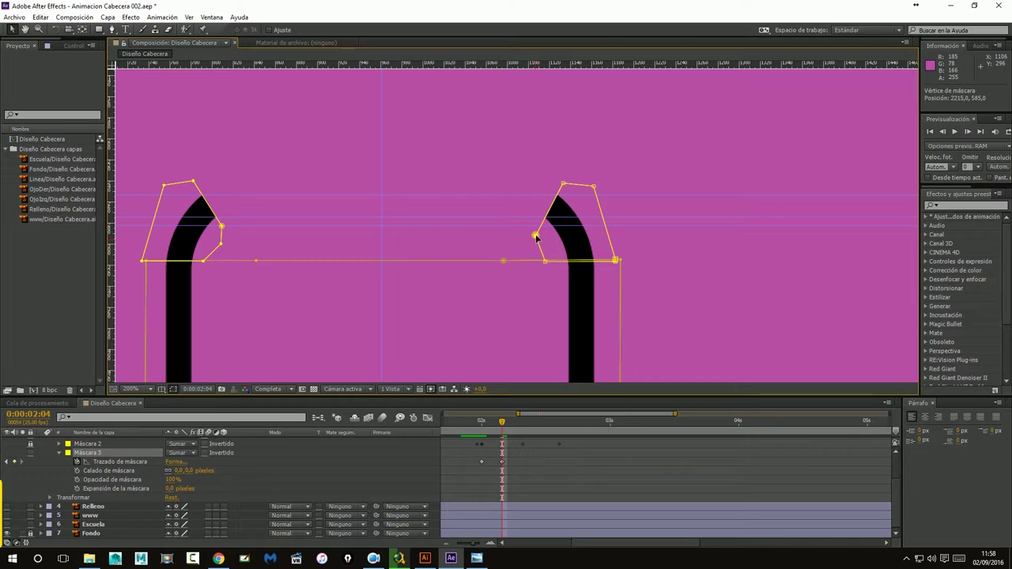
left_click_drag(563, 183, 533, 227)
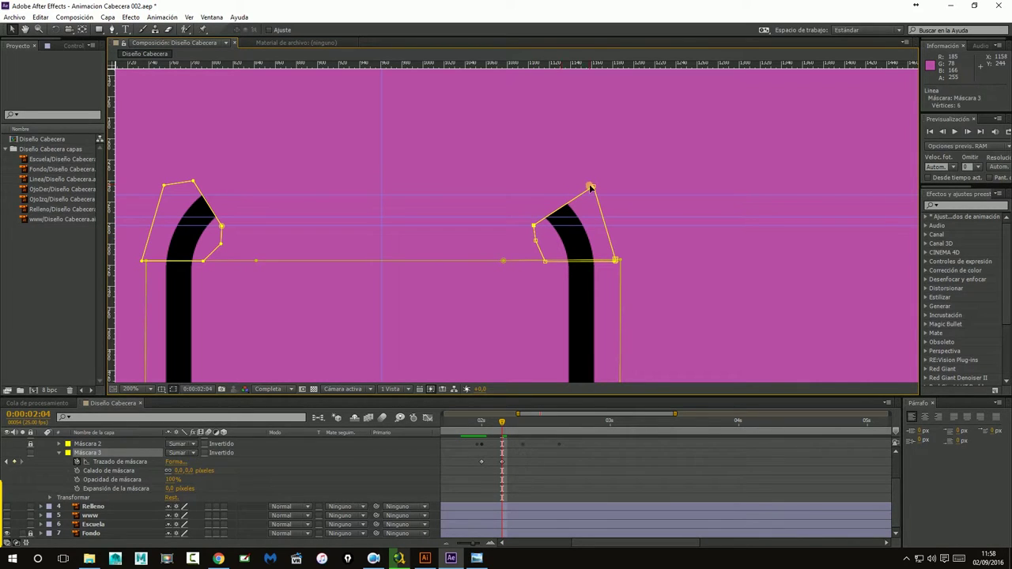
left_click_drag(595, 187, 570, 176)
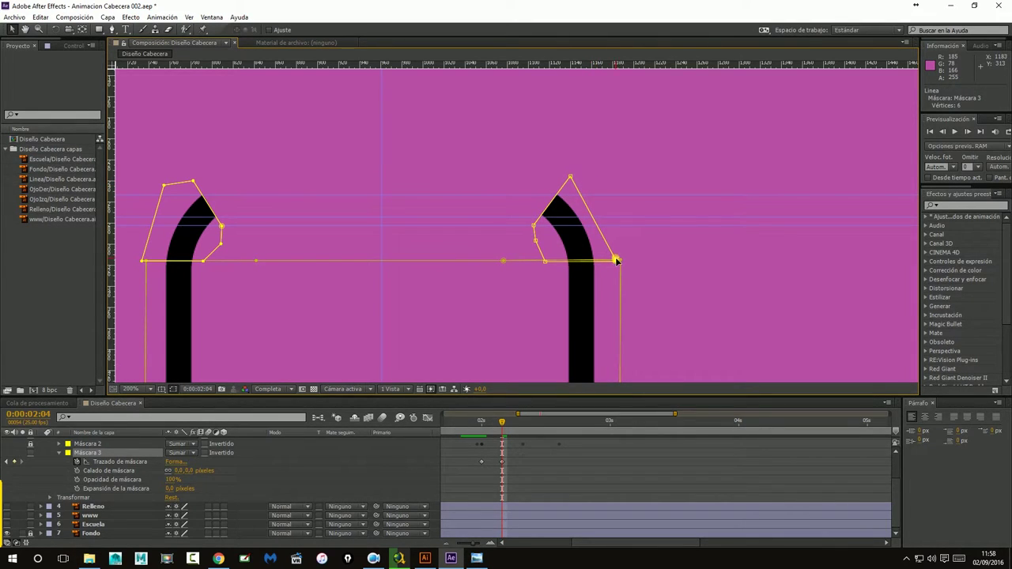
left_click_drag(617, 260, 616, 186)
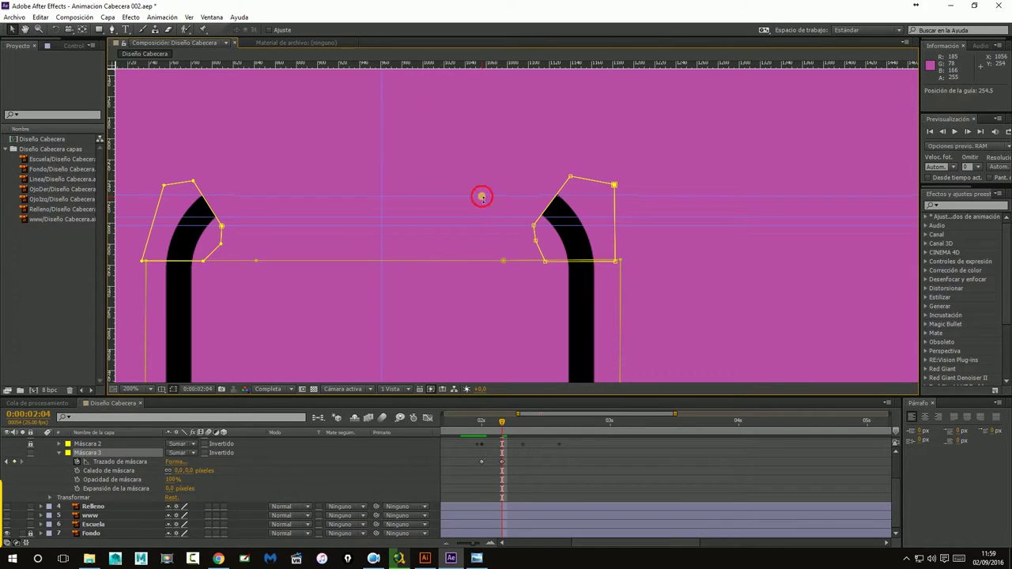
left_click_drag(483, 199, 483, 181)
left_click(570, 176)
left_click(606, 158)
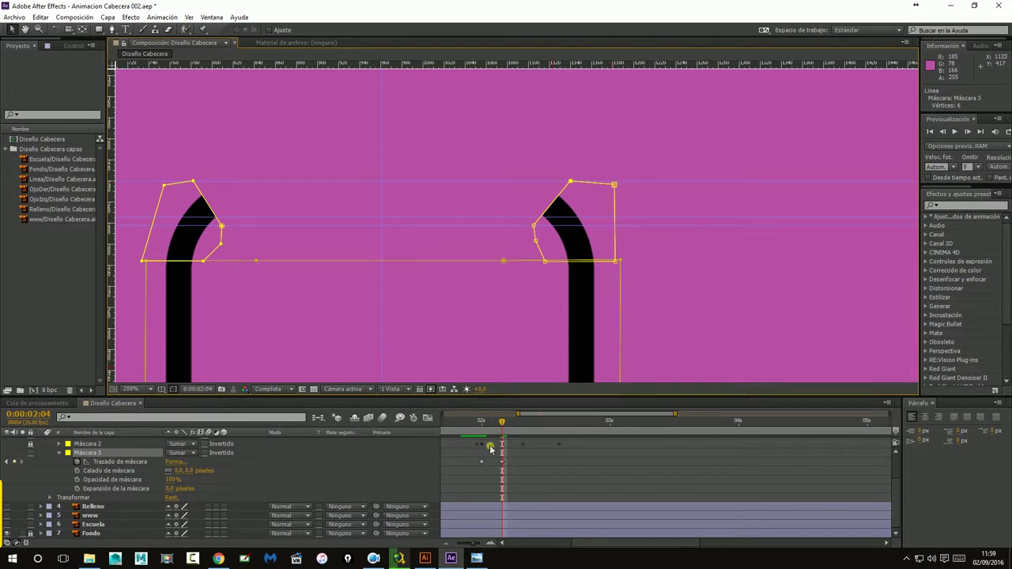
At 0:00:02:08, pull Máscara 3's right vertices up and left into a wider curling hook
left_click_drag(501, 425, 523, 421)
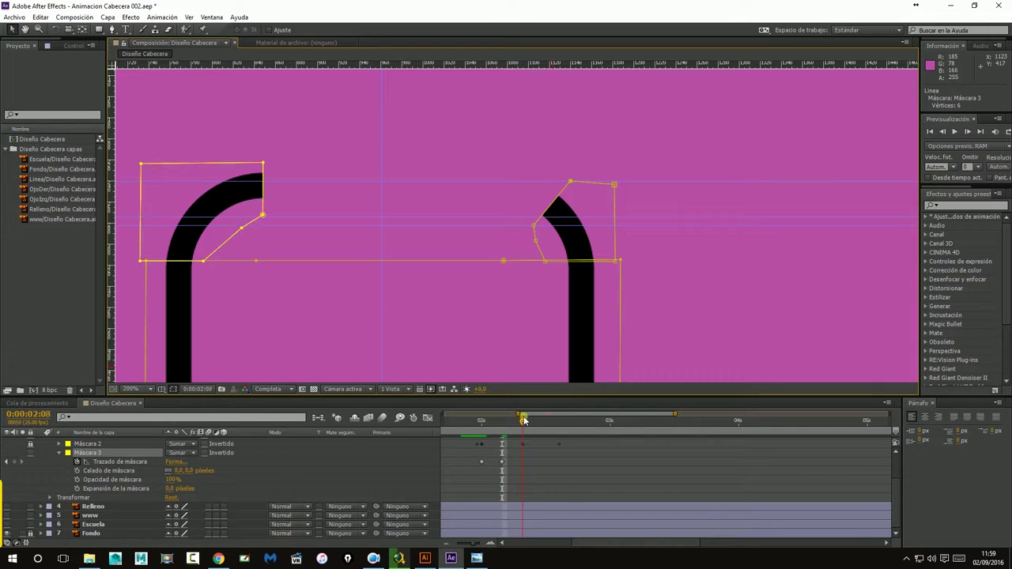
left_click(535, 227)
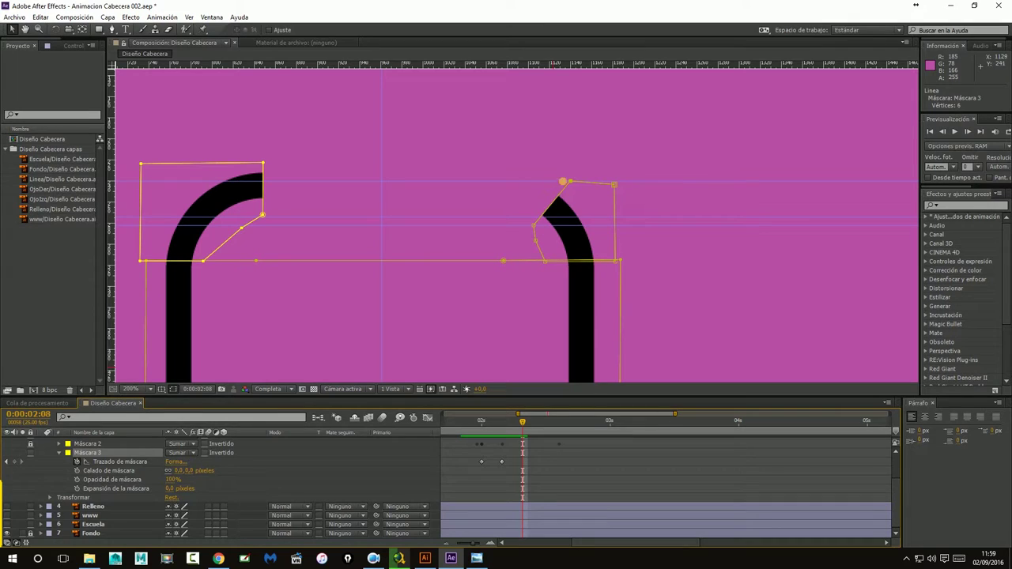
left_click_drag(573, 184, 490, 161)
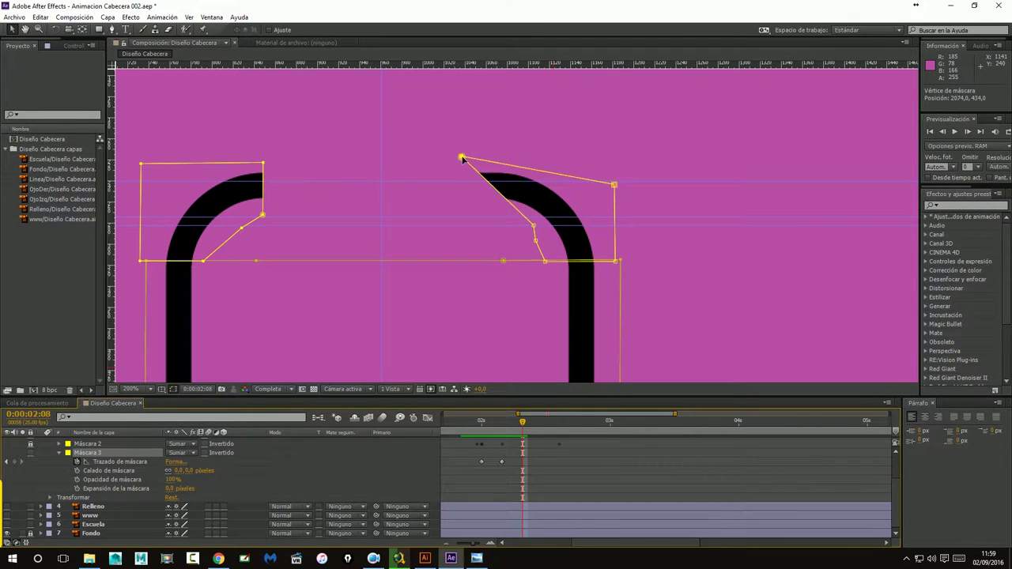
left_click_drag(490, 161, 499, 164)
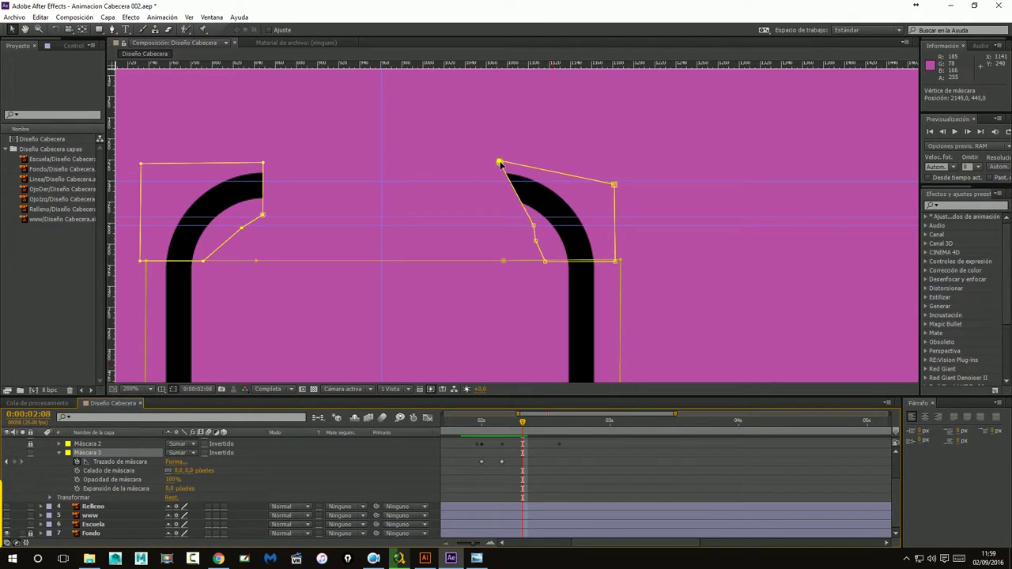
left_click_drag(533, 227, 499, 222)
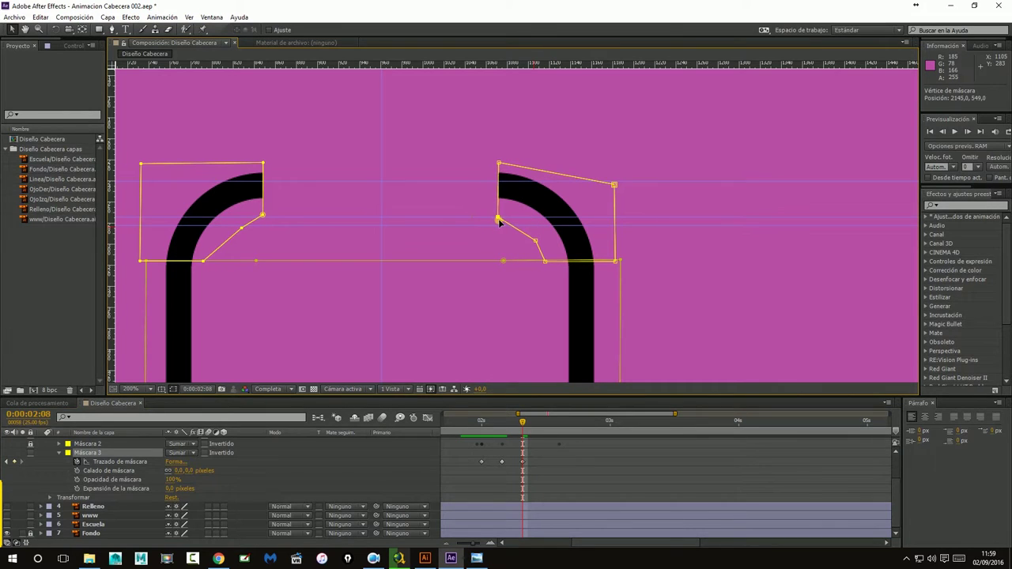
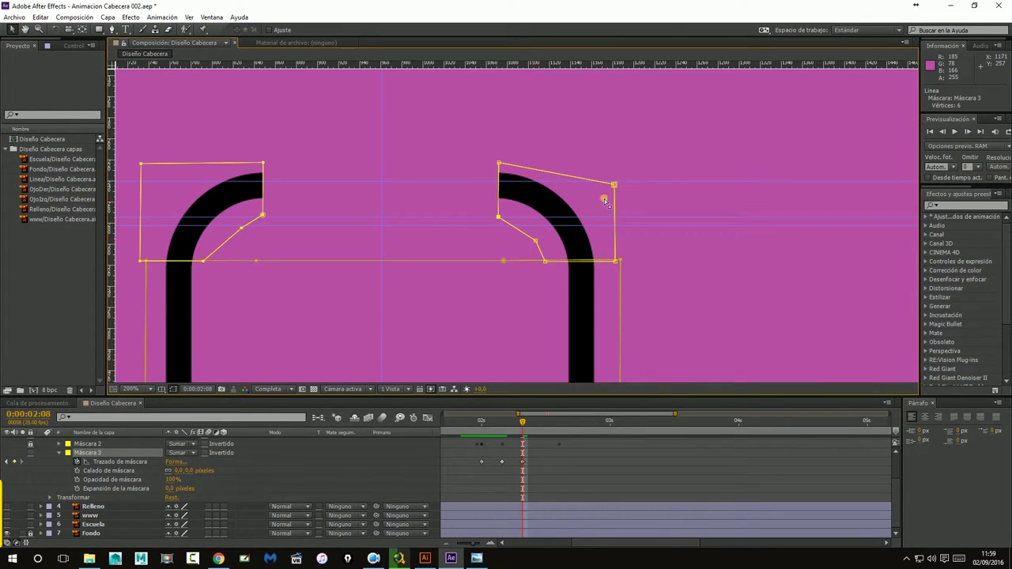
At 0:00:02:15, stretch Máscara 3's vertices left to meet the left mask, fully revealing the top bar
left_click_drag(615, 186, 614, 166)
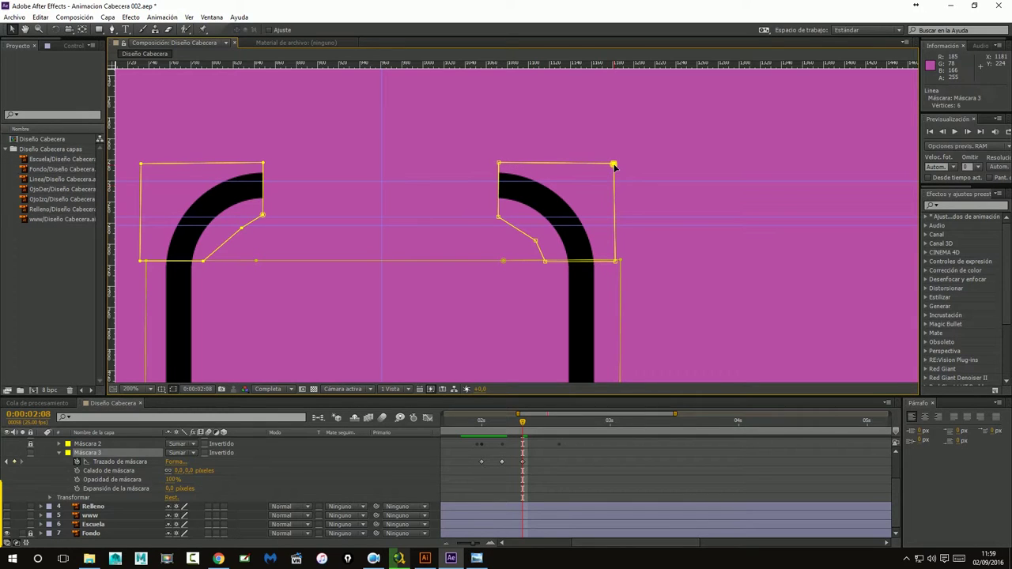
left_click_drag(522, 421, 558, 424)
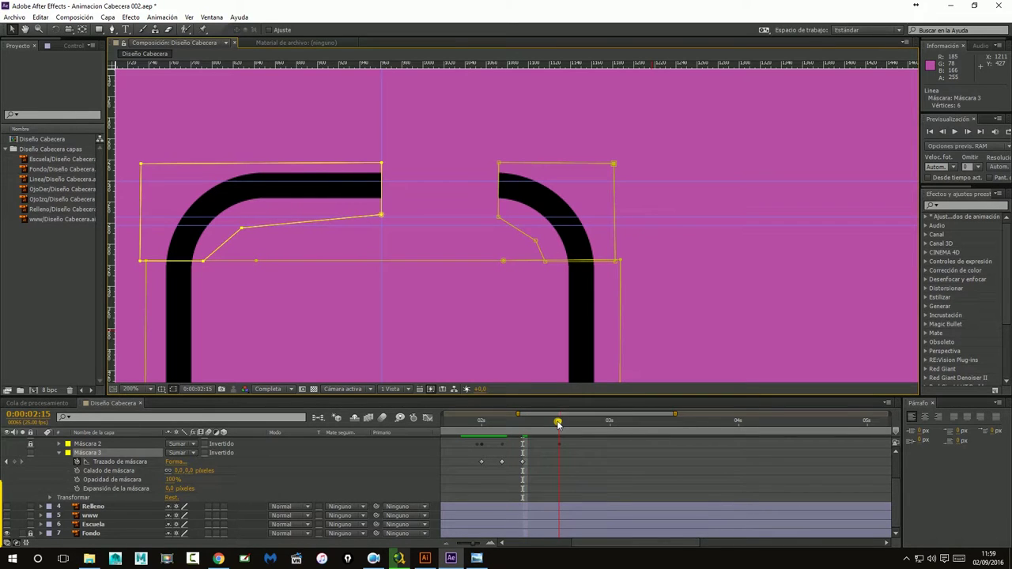
left_click(500, 164)
left_click_drag(499, 164, 381, 164)
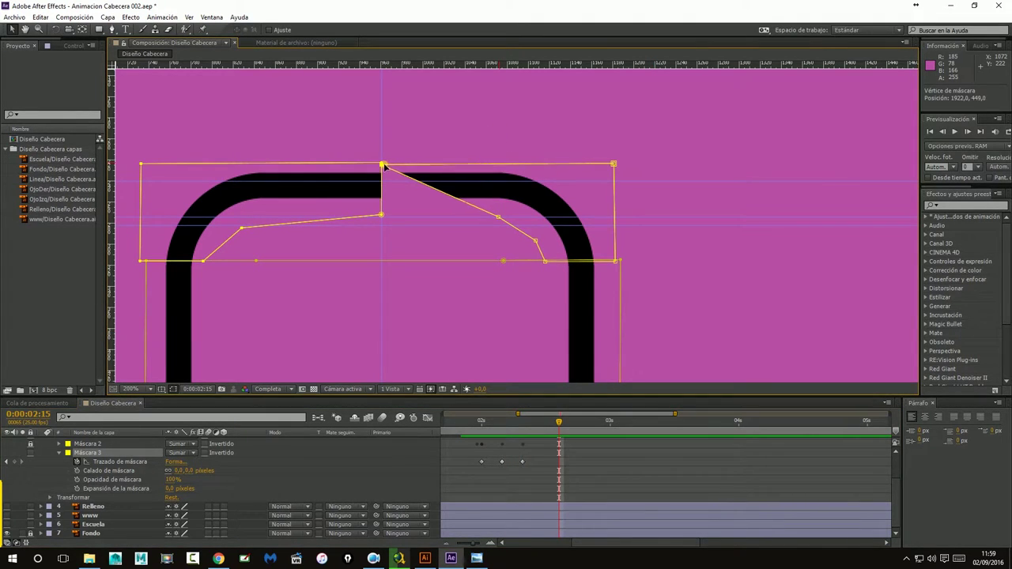
left_click_drag(498, 217, 382, 214)
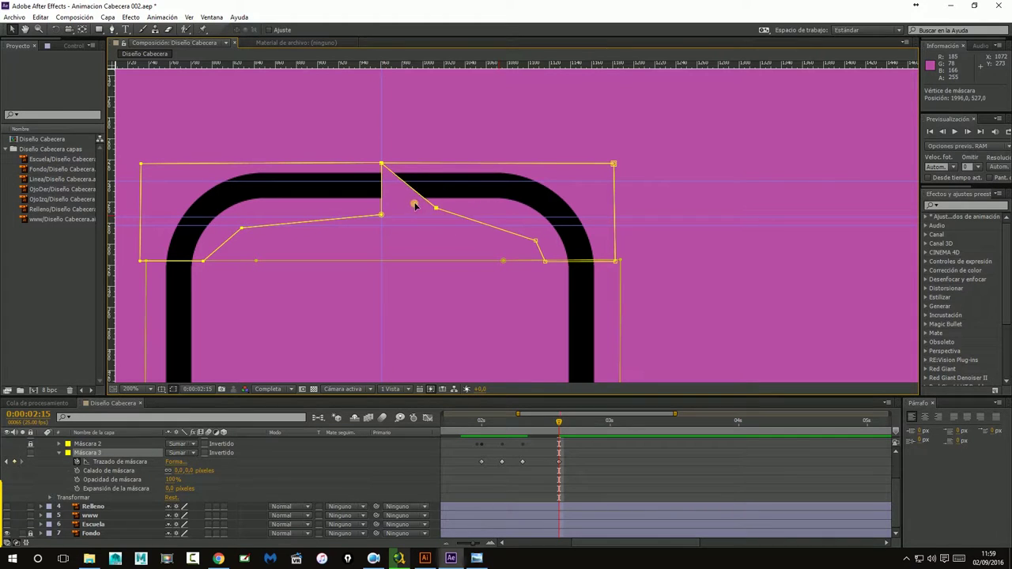
left_click(708, 144)
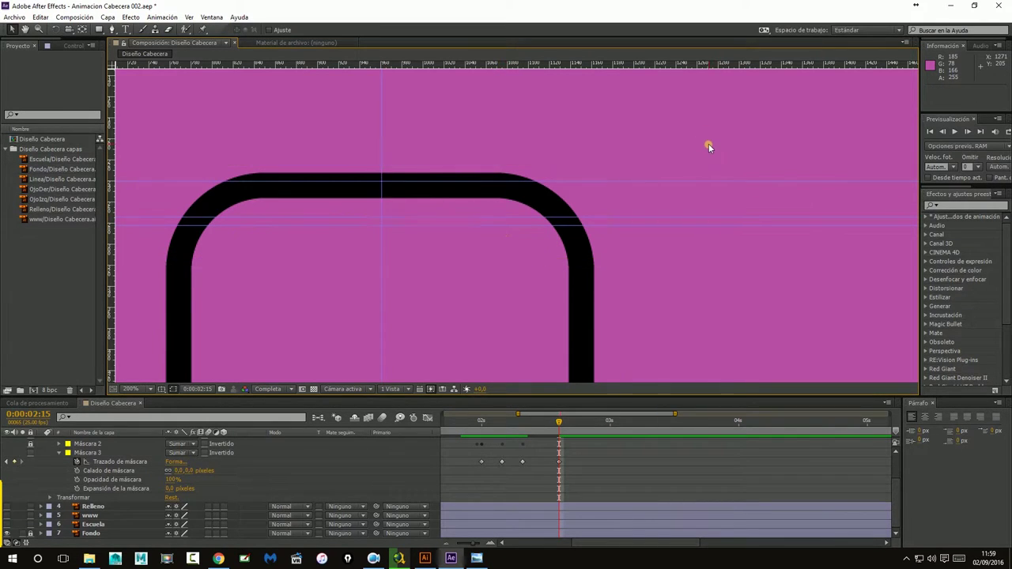
scroll(683, 250, "down", 2)
Zoom out, drag the three horizontal guides back onto the ruler, and preview the animation
scroll(617, 262, "down", 2)
scroll(616, 261, "down", 2)
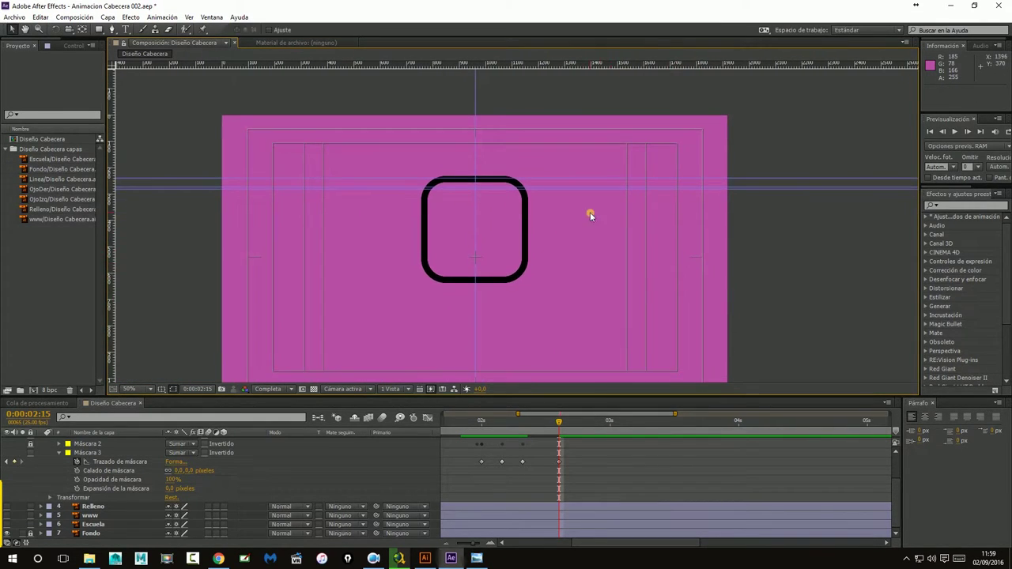
left_click_drag(577, 181, 592, 62)
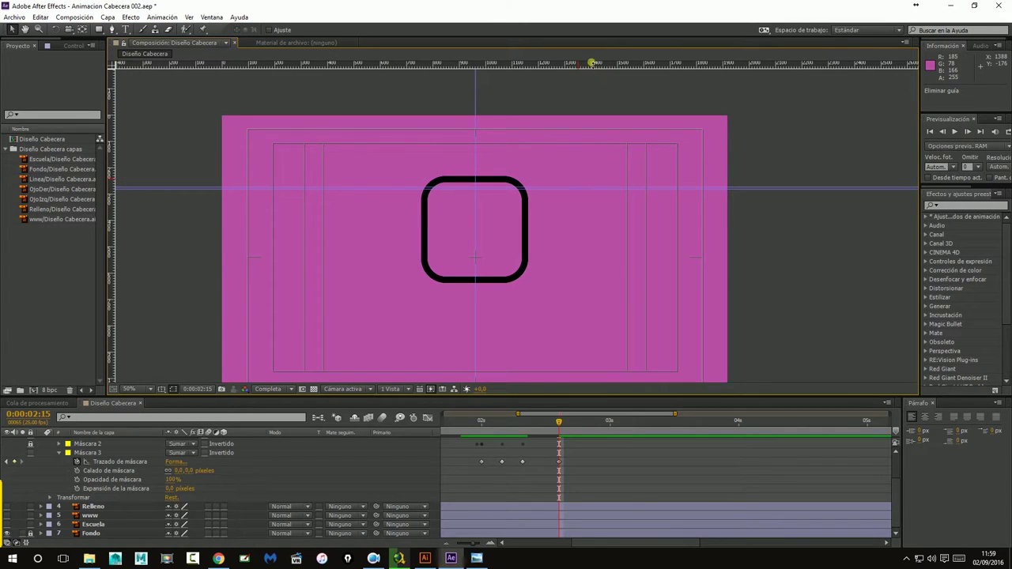
left_click_drag(577, 186, 571, 66)
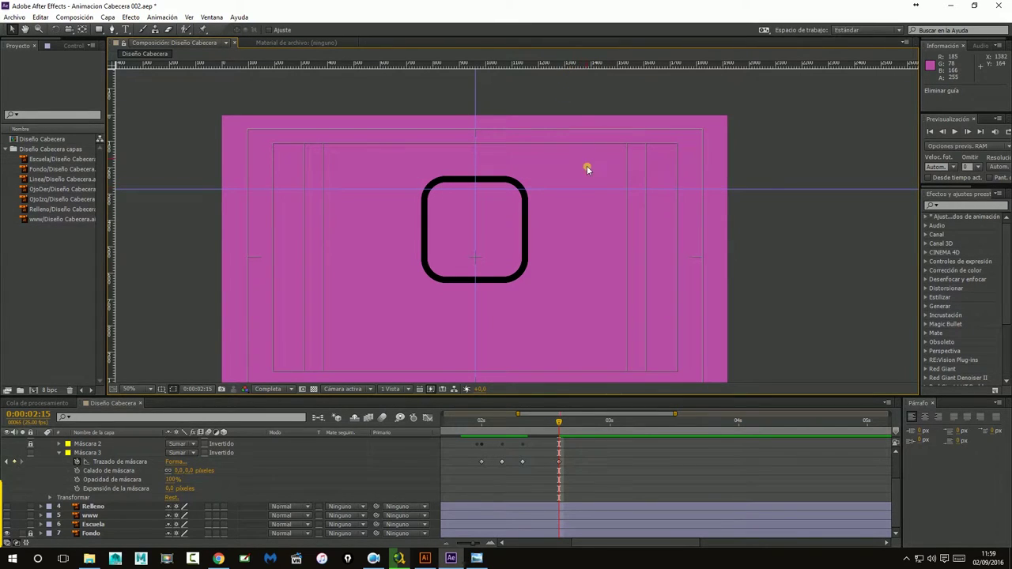
left_click_drag(588, 188, 599, 67)
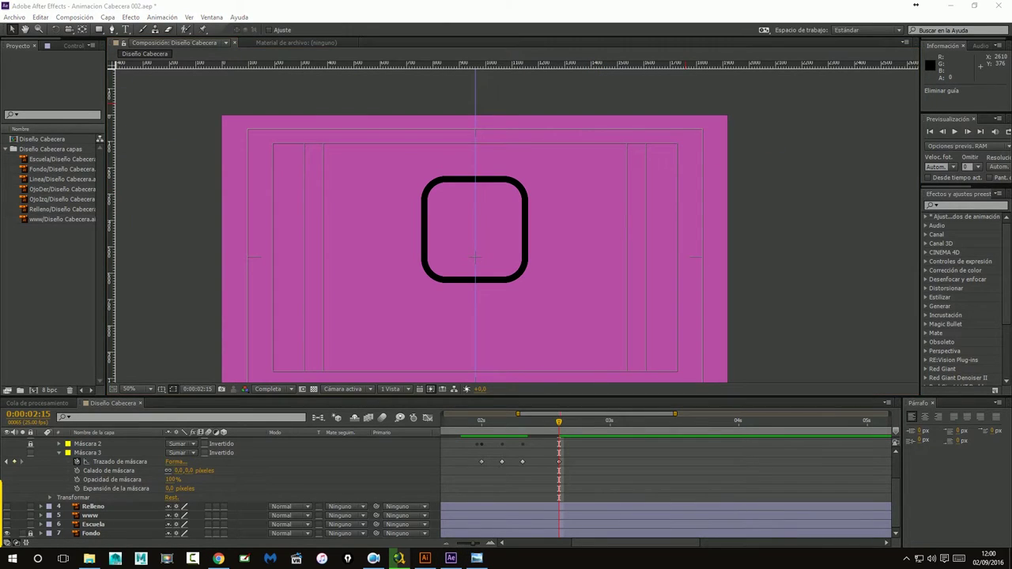
left_click(955, 131)
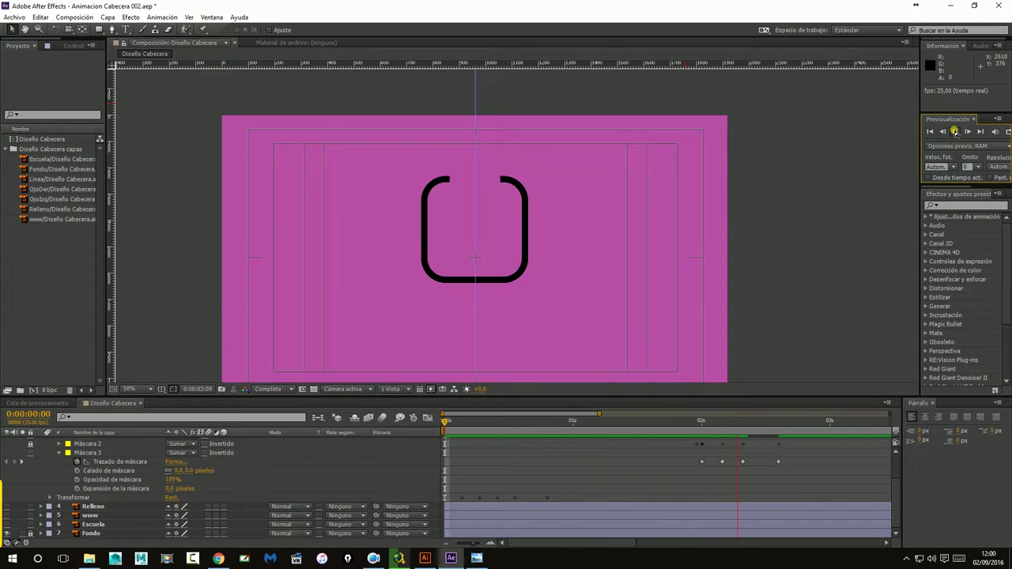
left_click(954, 131)
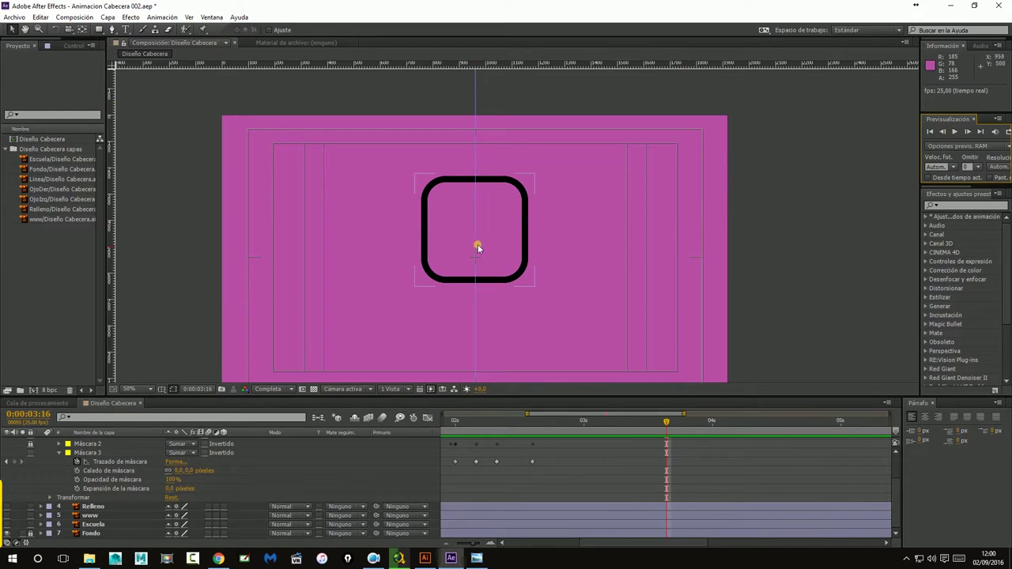
At 0:00:02:00, select Máscara 3 and add a 100% Opacidad de máscara keyframe
left_click_drag(664, 425, 455, 424)
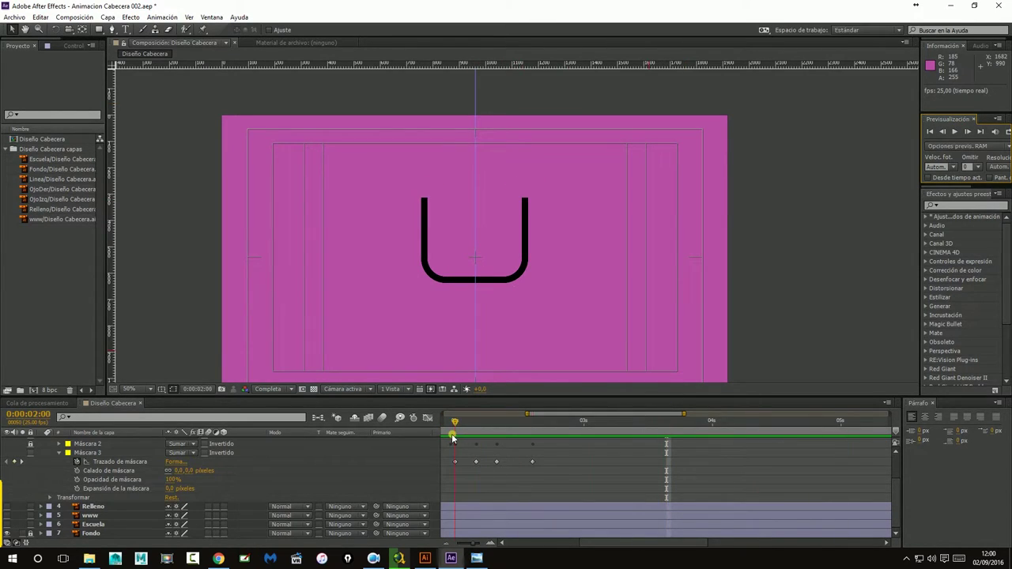
scroll(515, 237, "up", 2)
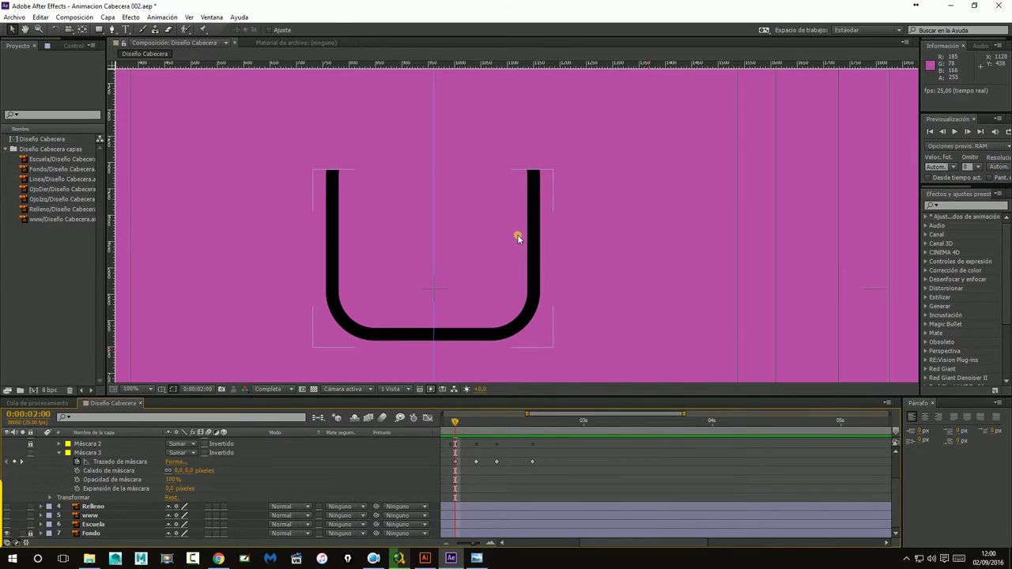
left_click(97, 458)
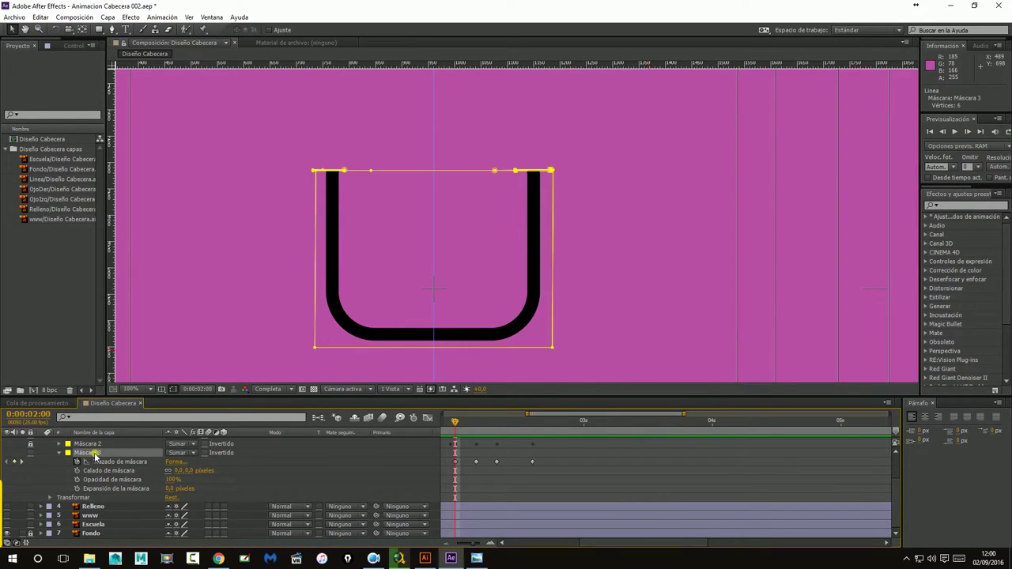
scroll(528, 190, "up", 2)
scroll(596, 187, "up", 1)
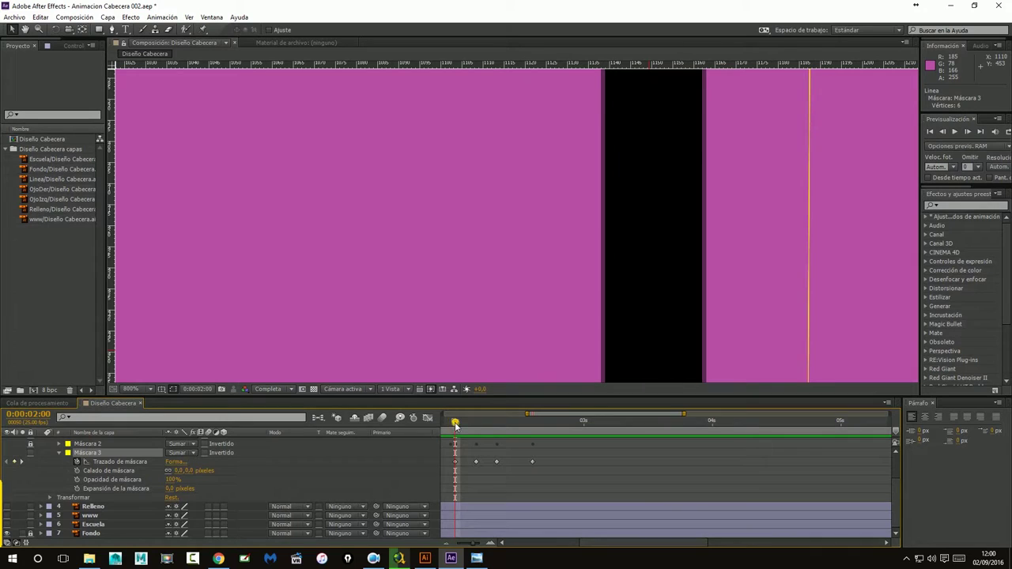
left_click_drag(455, 425, 450, 425)
mouse_move(615, 185)
left_mouse_down()
mouse_move(592, 186)
mouse_move(583, 272)
left_mouse_up()
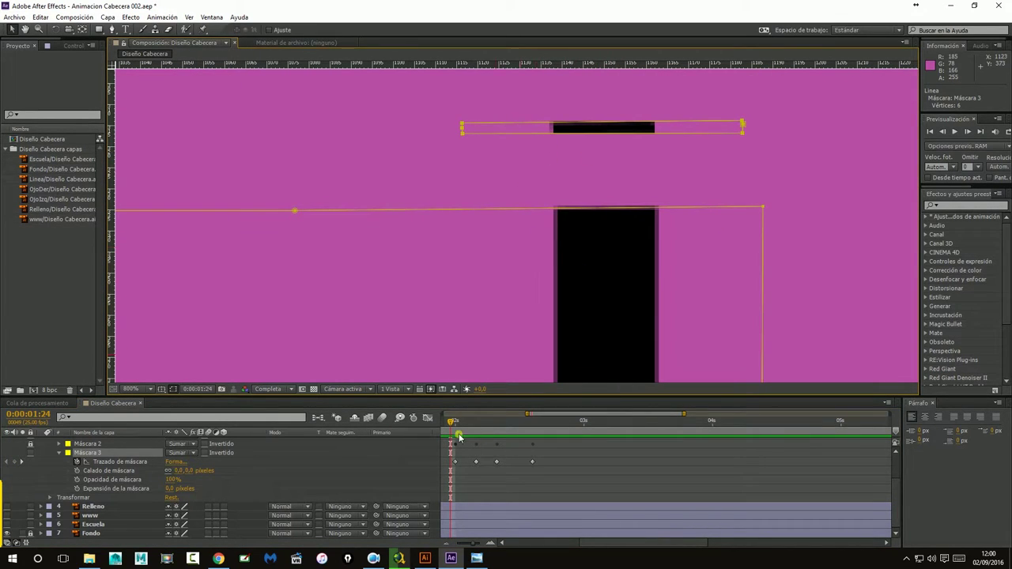
left_click_drag(451, 421, 456, 421)
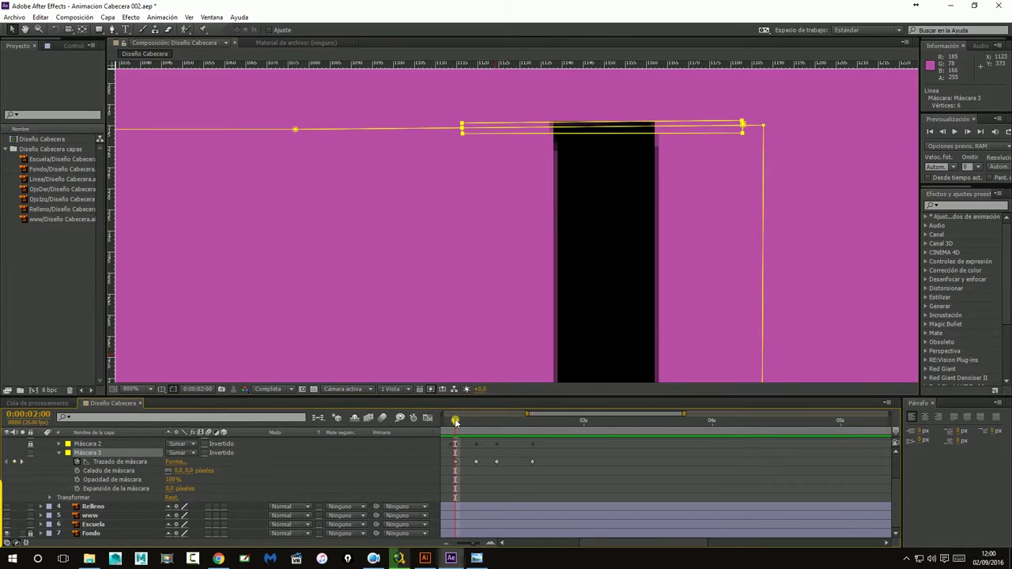
left_click(76, 480)
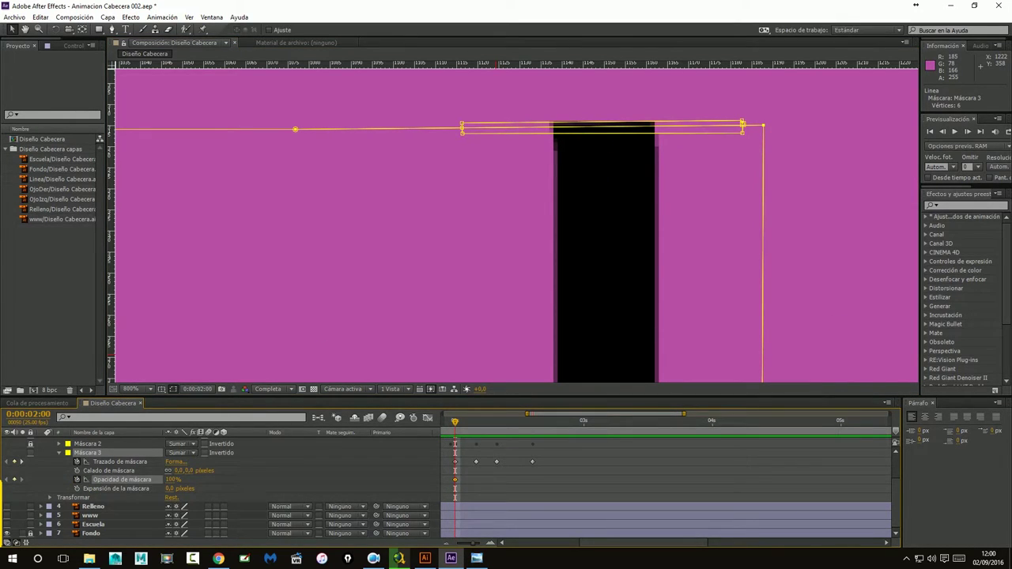
Step back to 0:00:01:24 and play the animation to spot the stray dash
left_click_drag(457, 421, 449, 425)
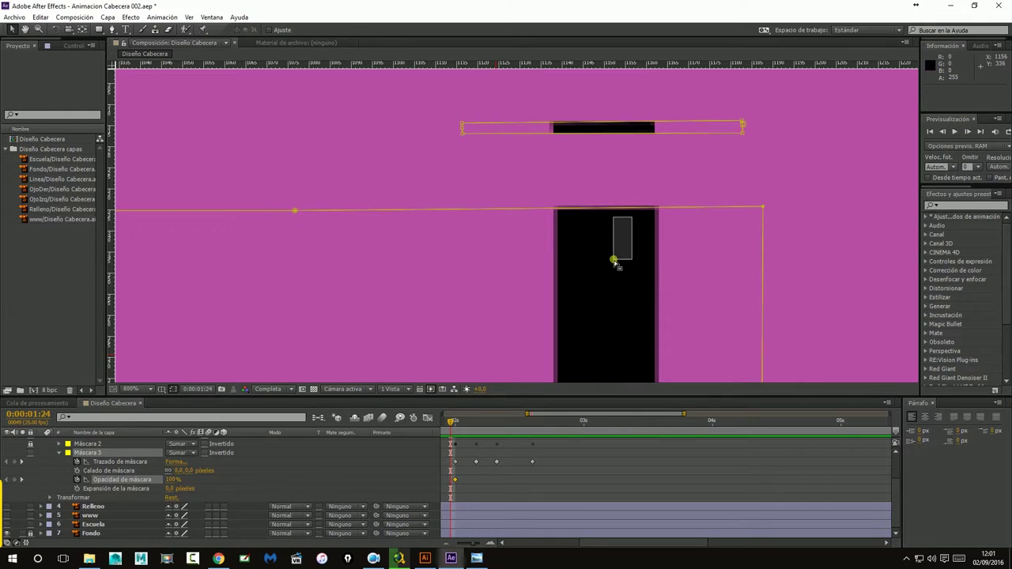
key("space")
key("space")
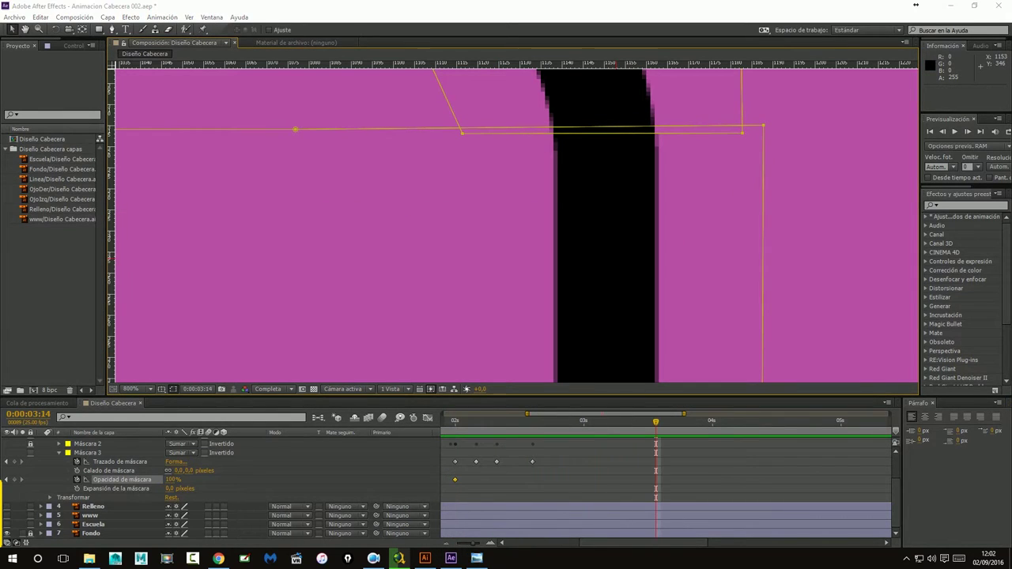
left_click(821, 140)
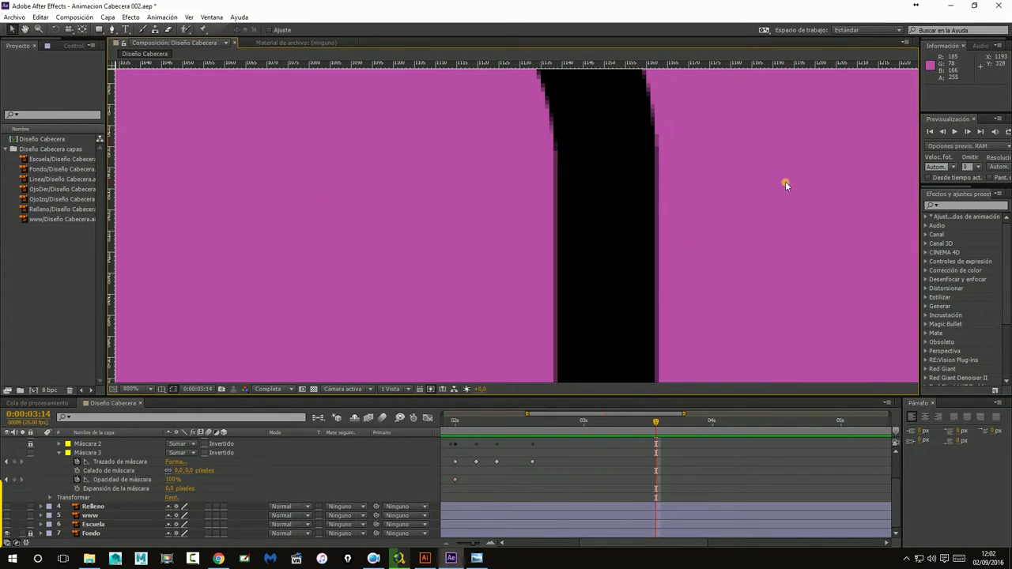
left_click_drag(786, 185, 730, 255)
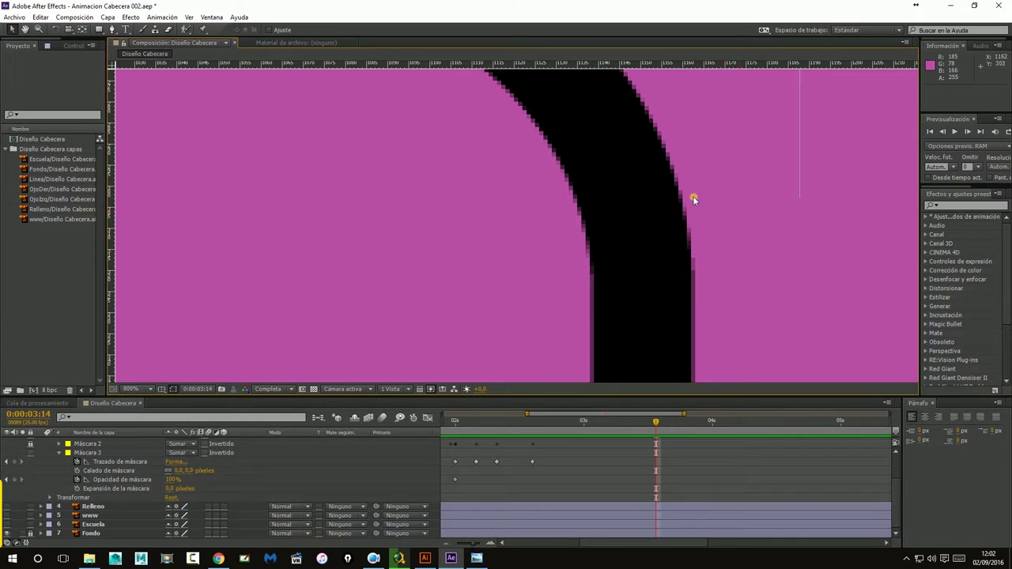
left_click_drag(694, 199, 716, 264)
scroll(716, 265, "down", 1)
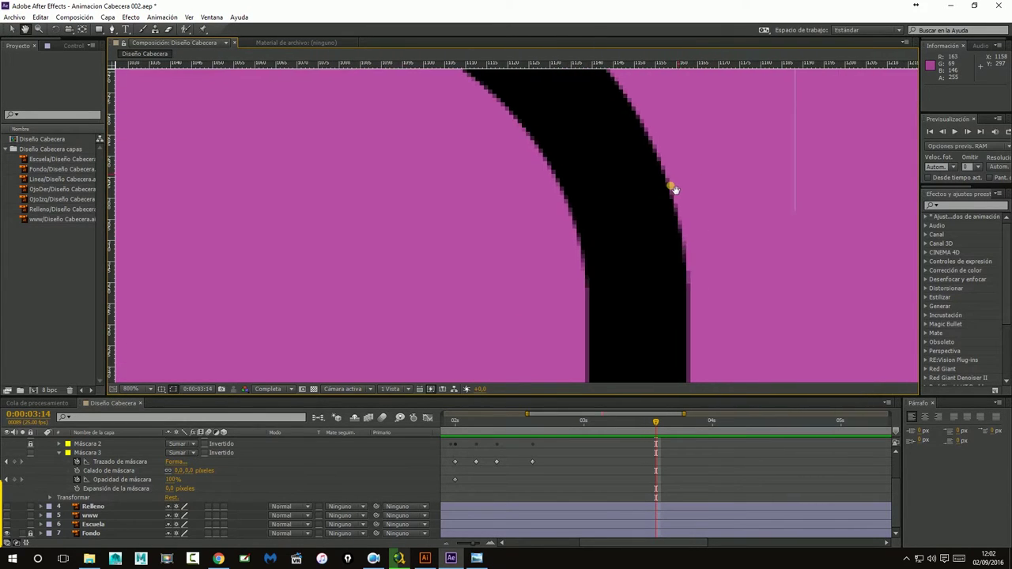
scroll(672, 187, "down", 1)
scroll(698, 232, "down", 2)
key("v")
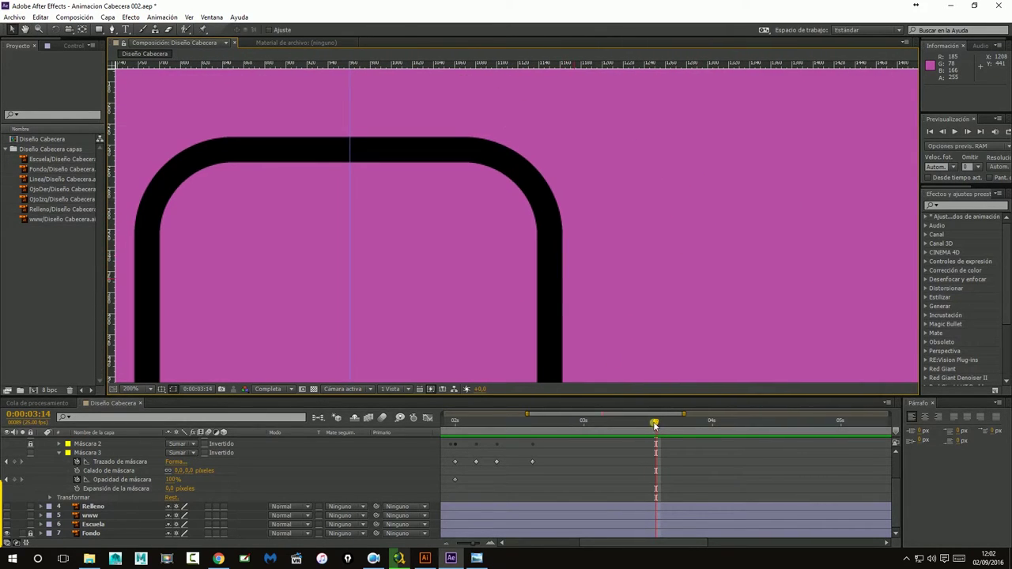
left_click_drag(656, 420, 451, 423)
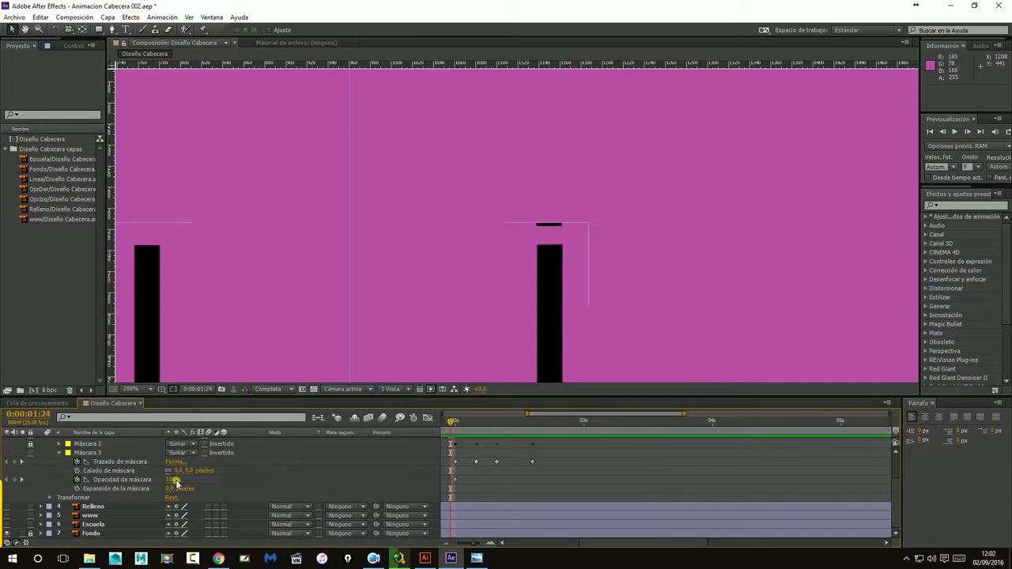
Set Máscara 3's opacity to 0% at 0:00:01:24 to hide the stray dash
left_click_drag(175, 482, 158, 481)
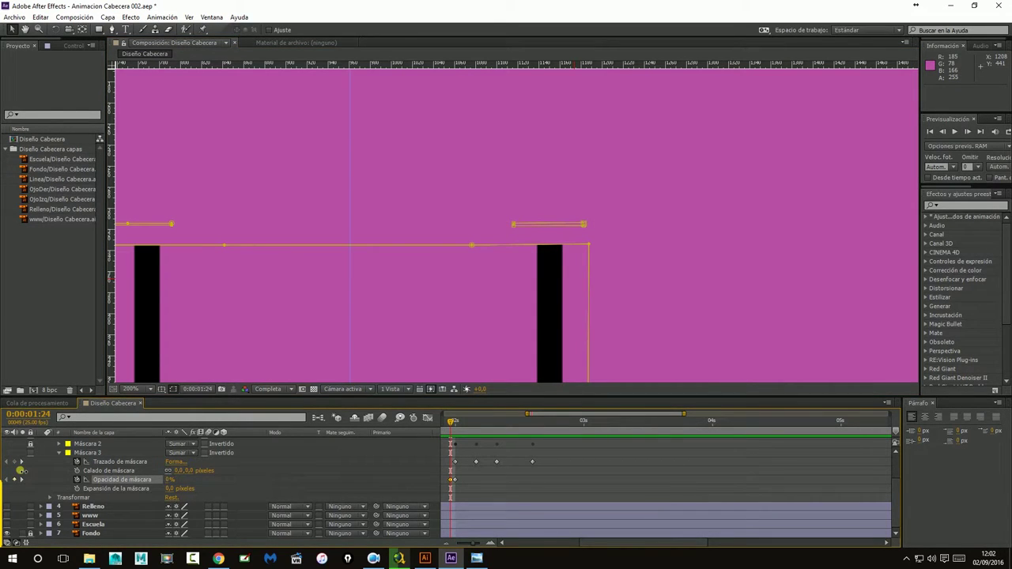
left_click(700, 258)
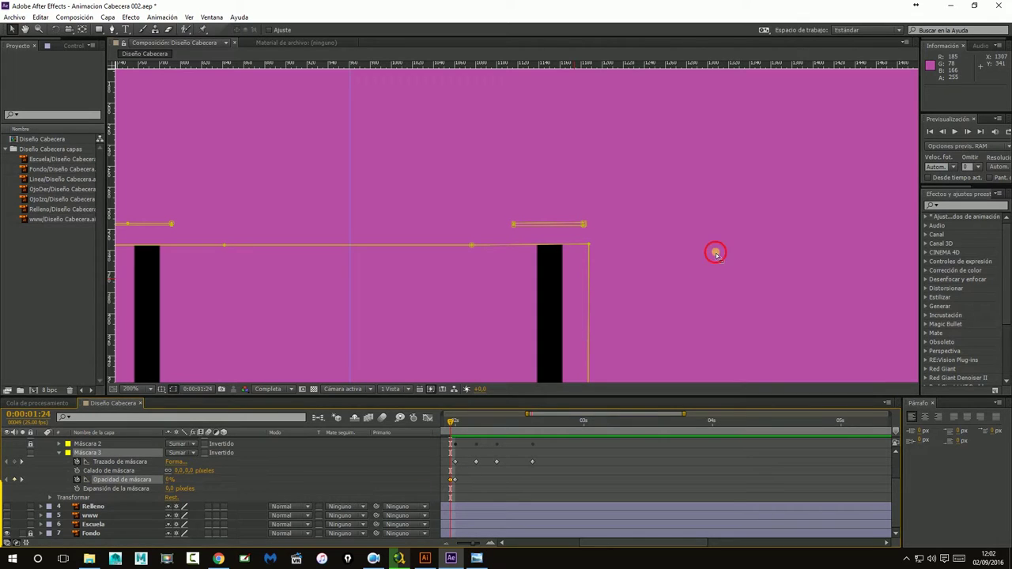
scroll(701, 260, "down", 3)
Drag the vertical guide off the composition and turn the guides off
left_click_drag(529, 283, 529, 277)
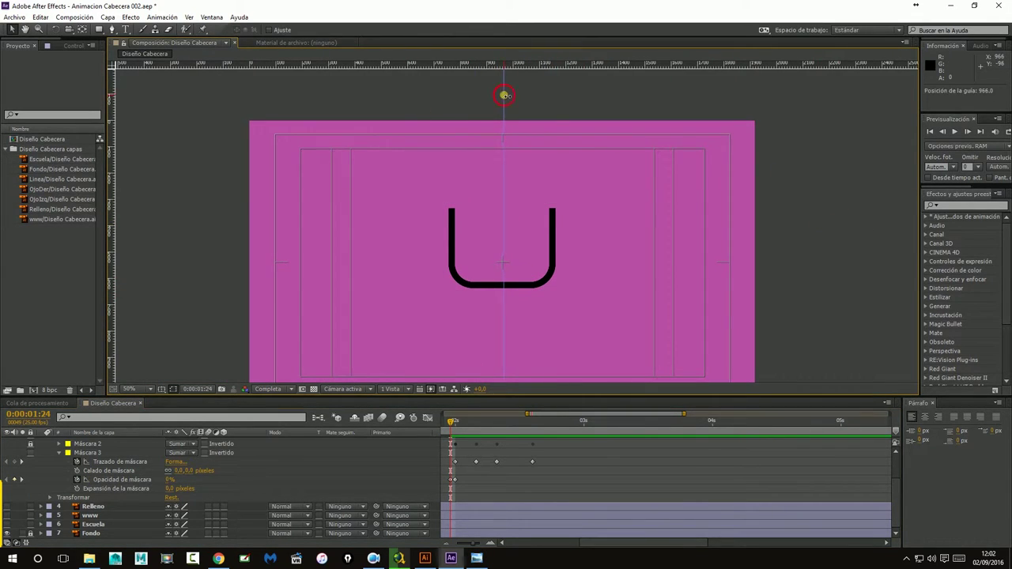
left_click_drag(504, 95, 76, 198)
left_click(171, 391)
left_click(178, 435)
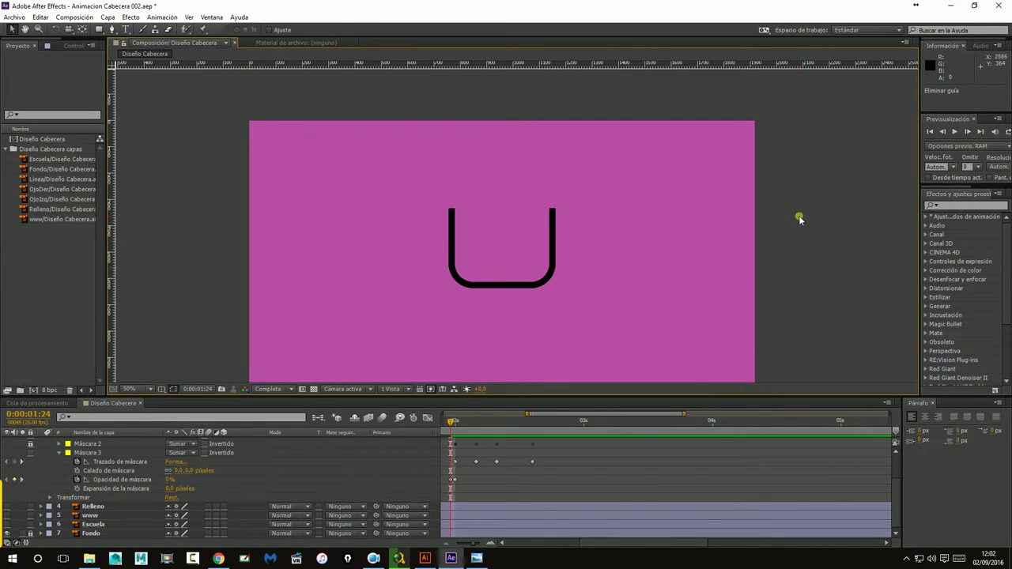
left_click_drag(595, 284, 585, 260)
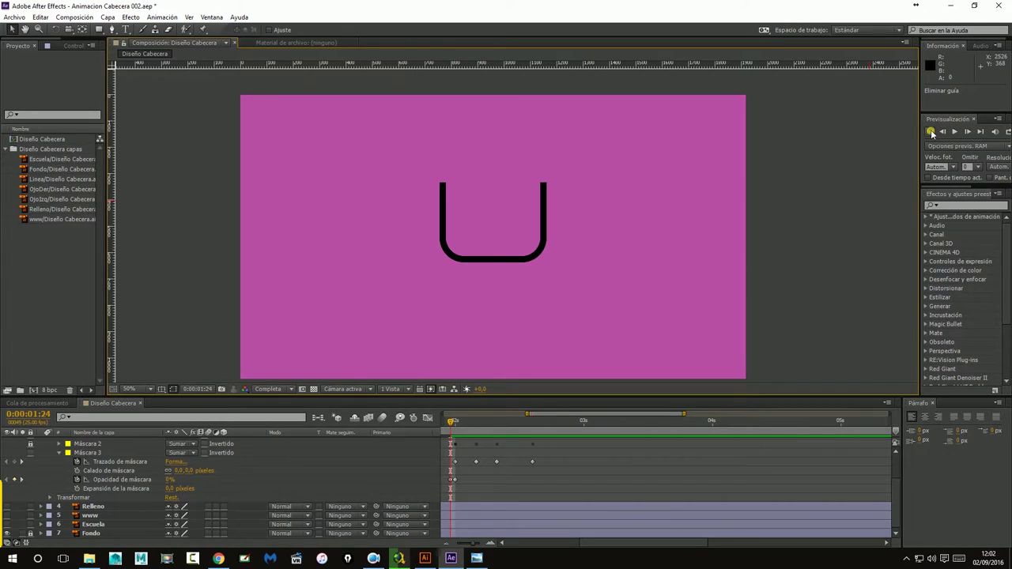
Preview from the first frame, then save the Animacion Cabecera 002 project
left_click(938, 133)
left_click(954, 132)
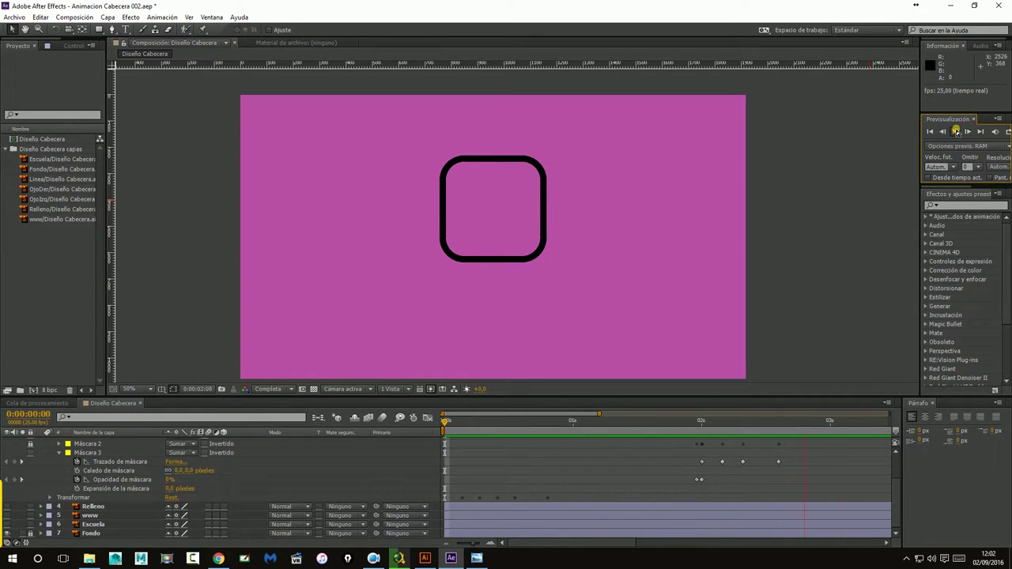
left_click(955, 132)
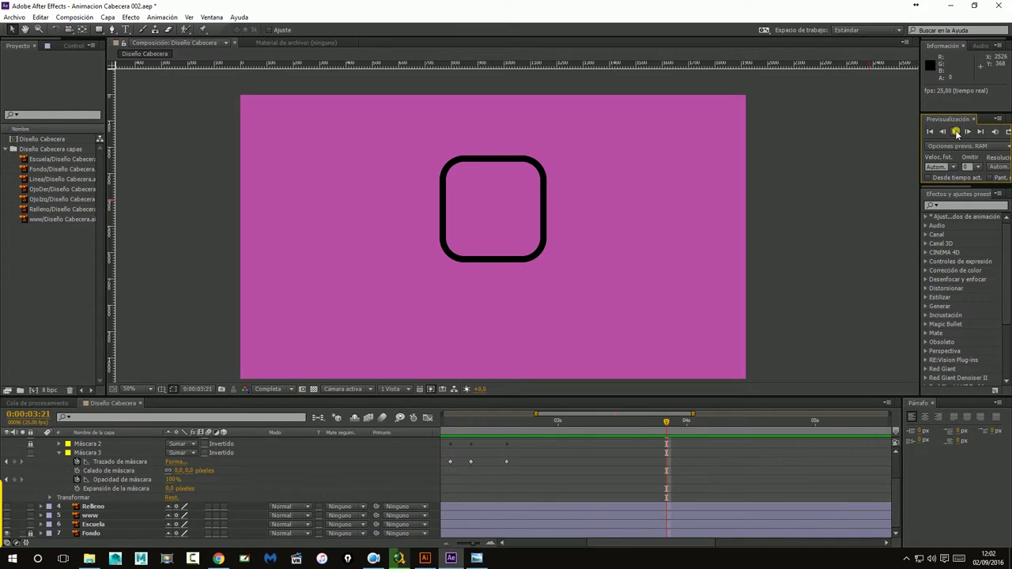
left_click(15, 17)
left_click(36, 102)
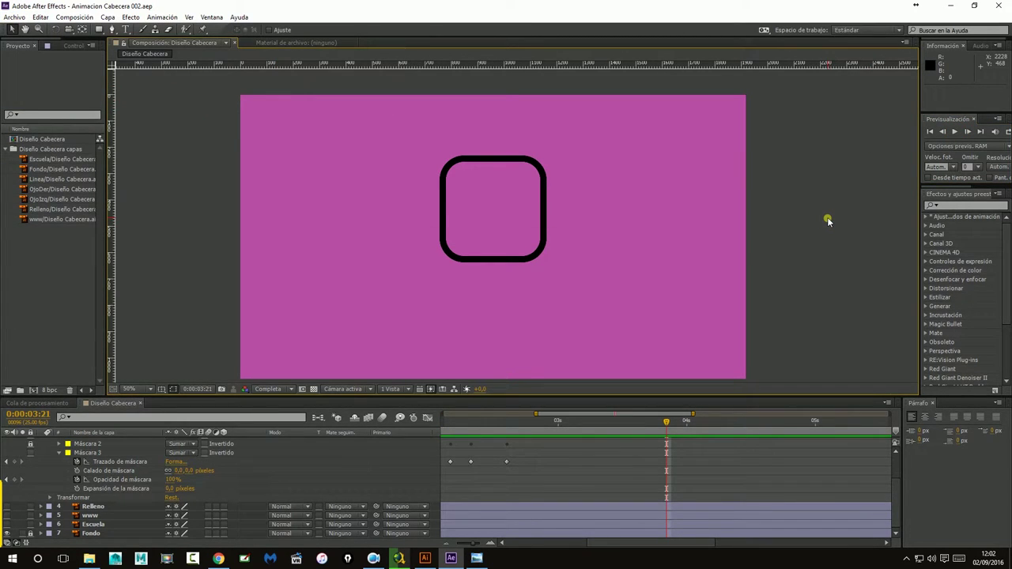
Enlarge the timeline, zoom the viewer to 100% and back to 50%, preview and scrub to 0:00:01:02
left_click_drag(513, 394, 513, 307)
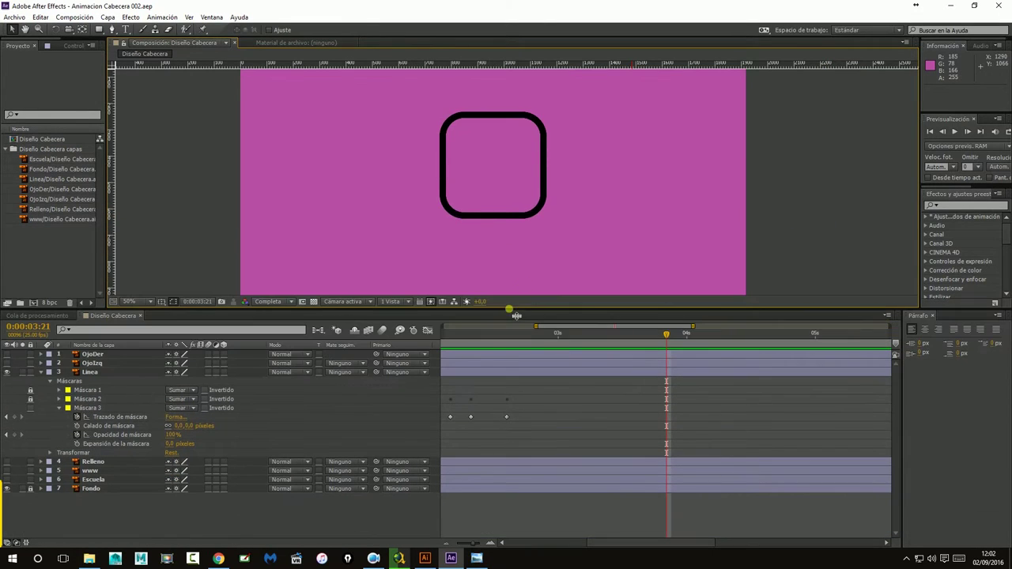
key("period")
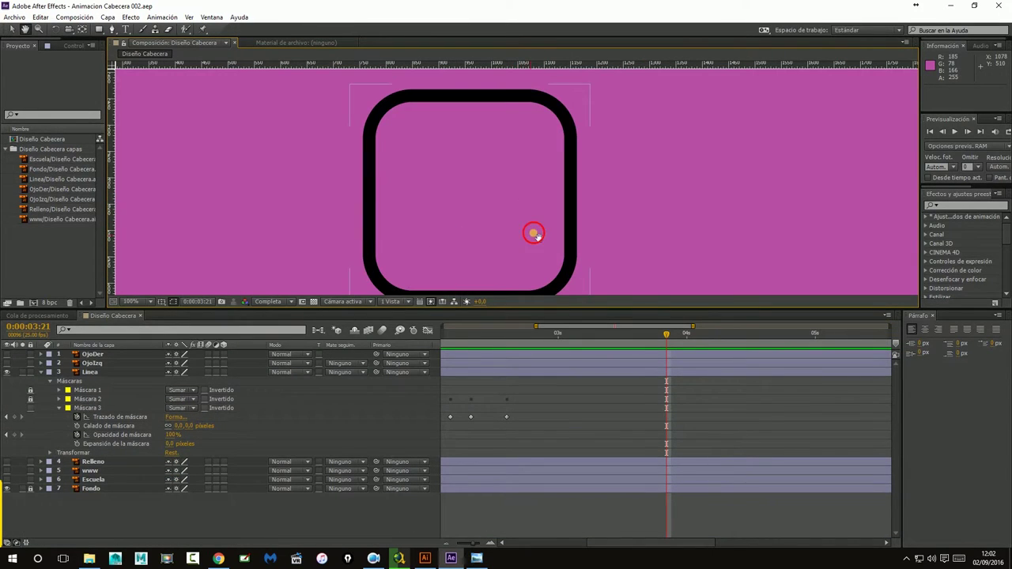
left_click_drag(532, 233, 533, 209)
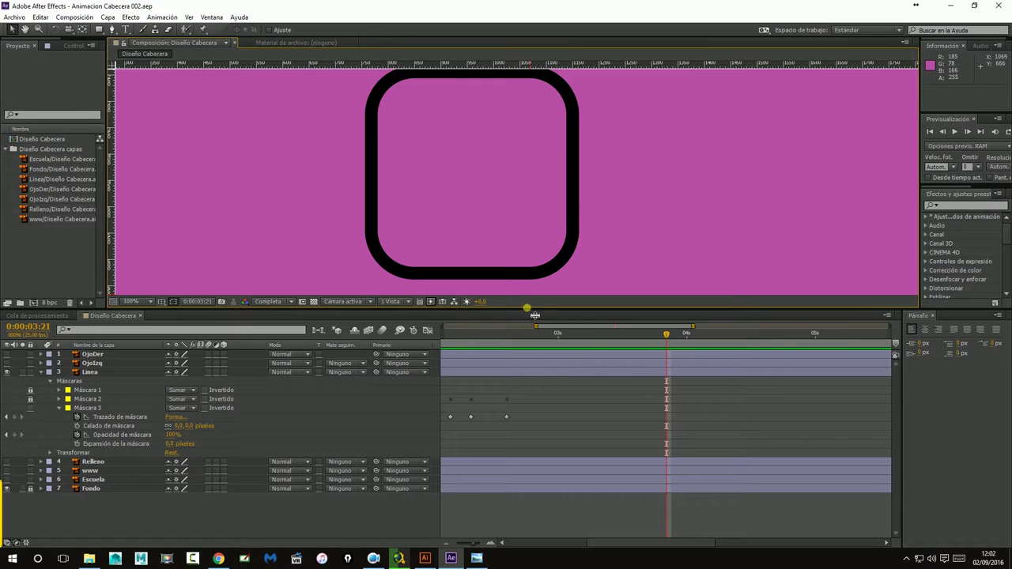
left_click_drag(535, 316, 526, 327)
left_click_drag(688, 544, 601, 495)
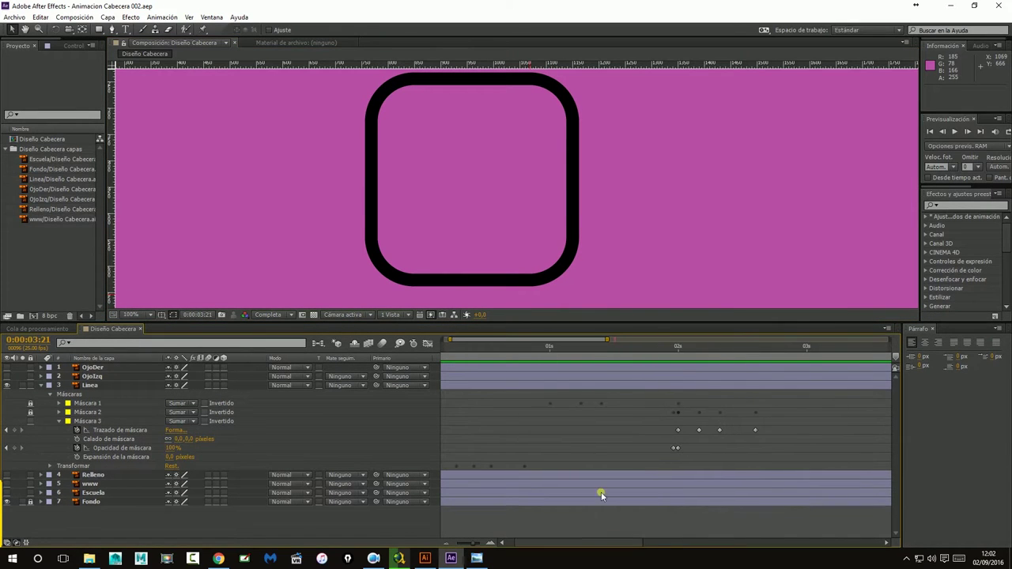
key("Home")
left_click(475, 350)
key("comma")
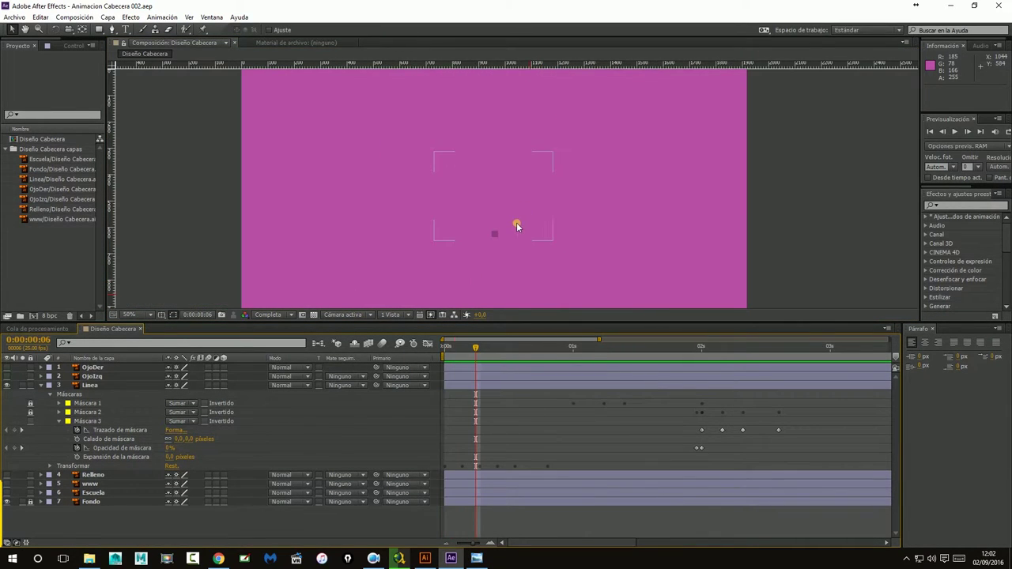
left_click(955, 132)
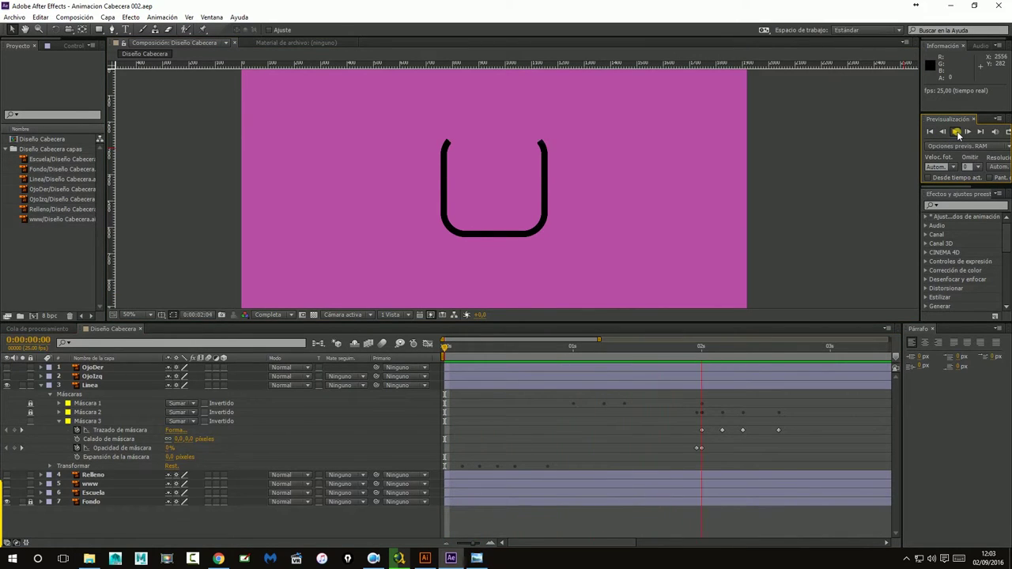
mouse_move(703, 347)
left_mouse_down()
mouse_move(550, 374)
mouse_move(624, 373)
left_mouse_up()
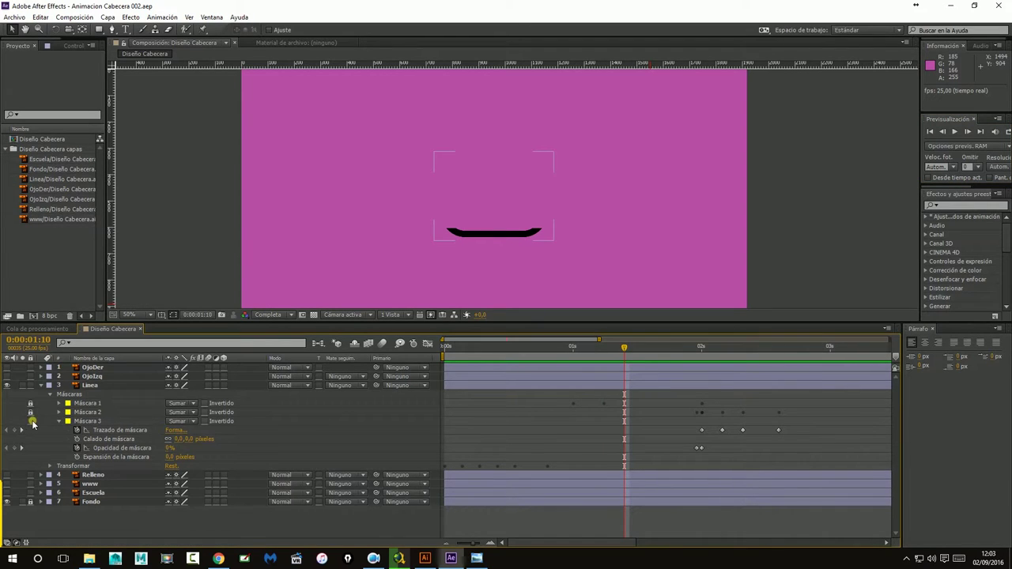
Expand the Linea layer's Máscara 1, select its path keyframe, and preview the mouth animation
left_click(79, 406)
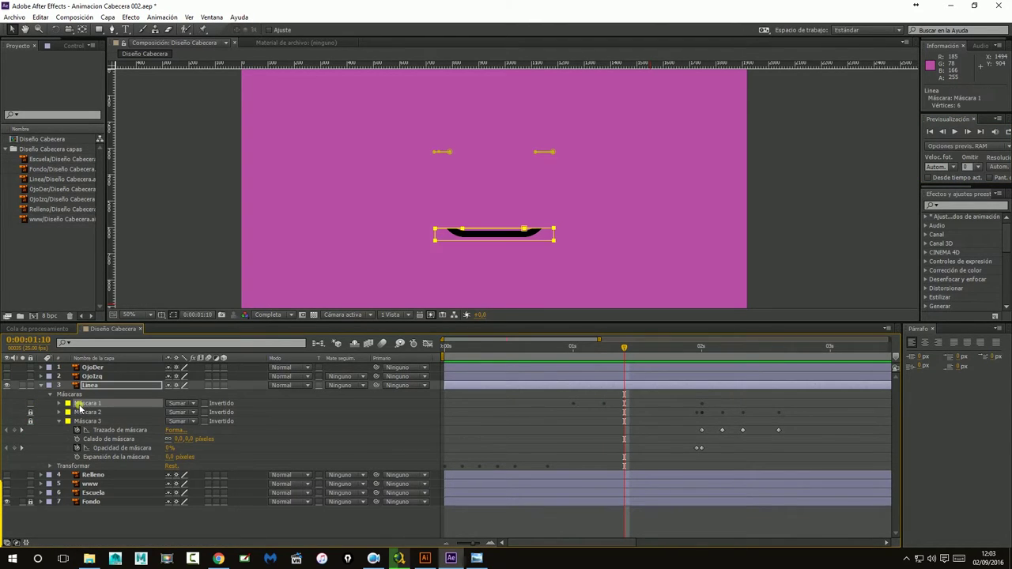
left_click(59, 404)
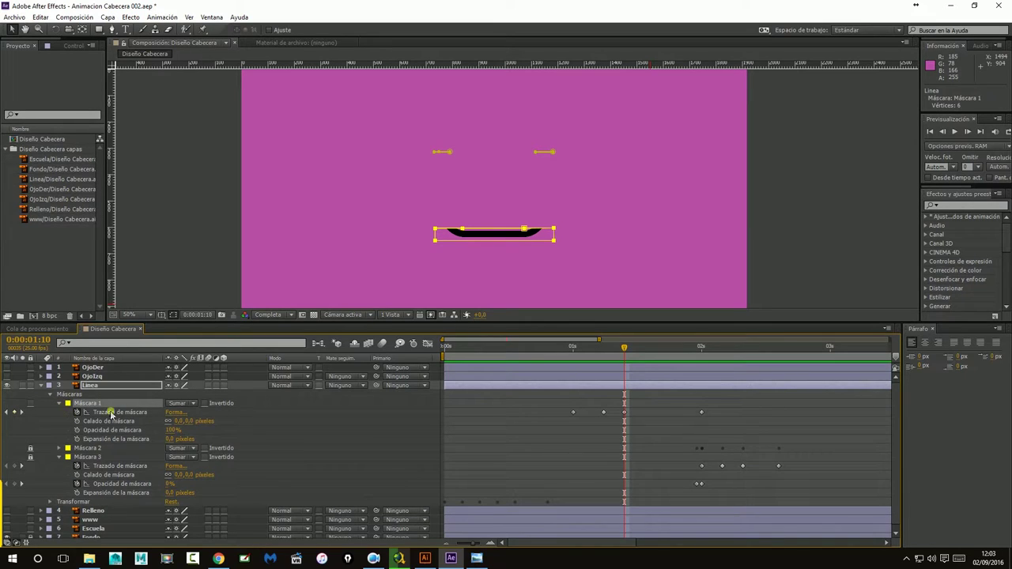
mouse_move(598, 400)
left_mouse_down()
mouse_move(637, 428)
mouse_move(600, 413)
left_mouse_up()
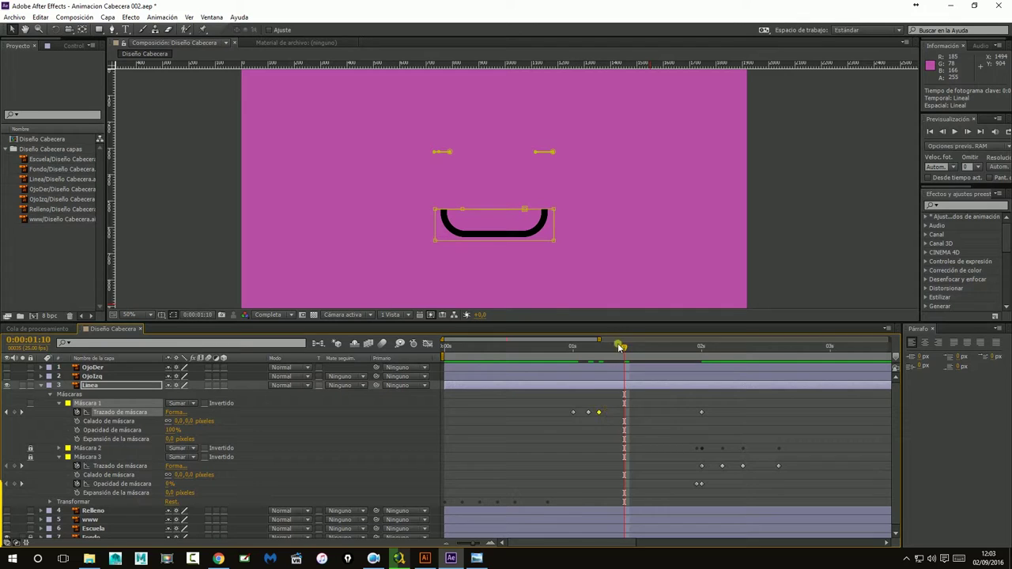
left_click_drag(620, 348, 511, 348)
left_click(695, 226)
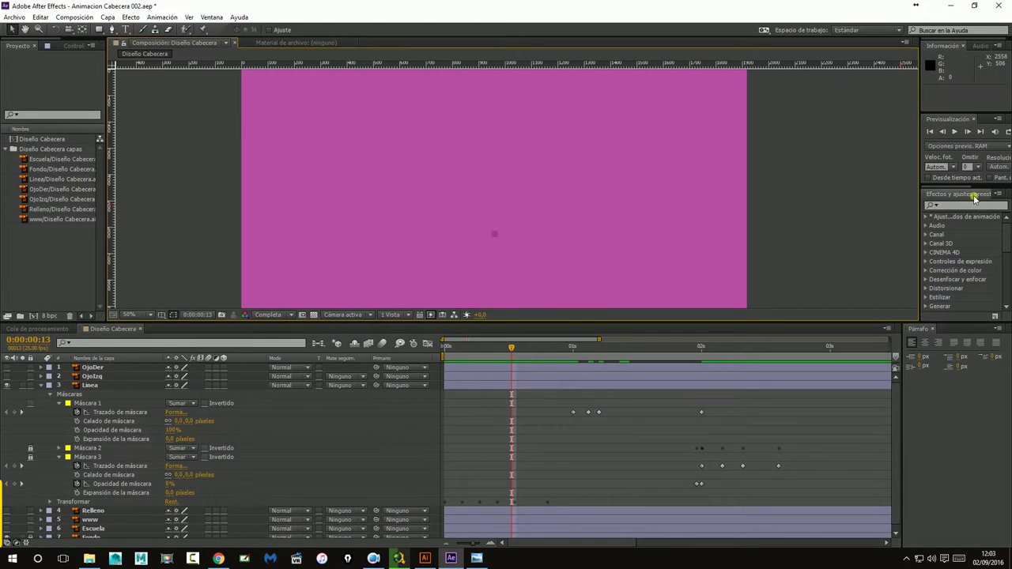
left_click(954, 131)
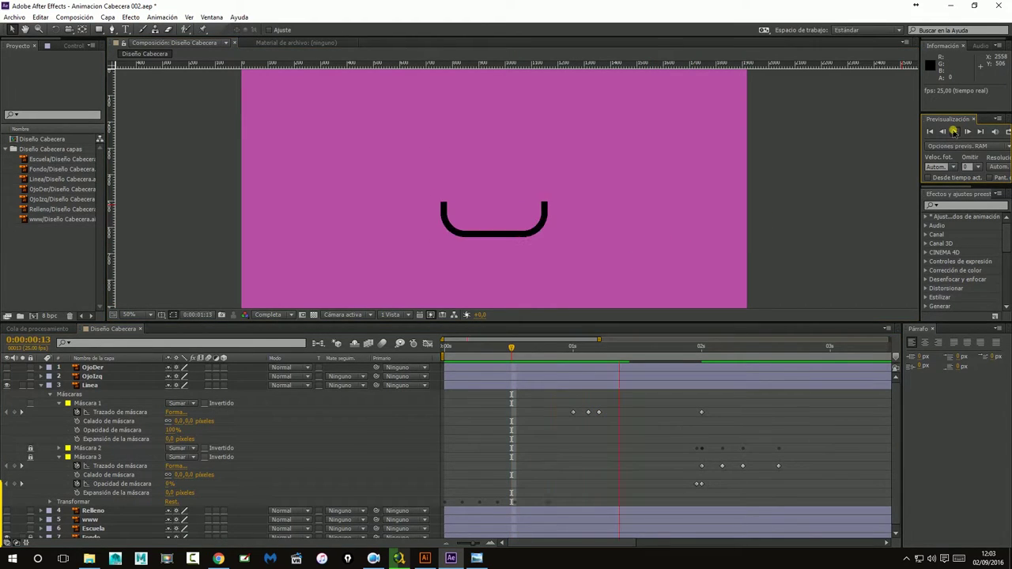
left_click(998, 179)
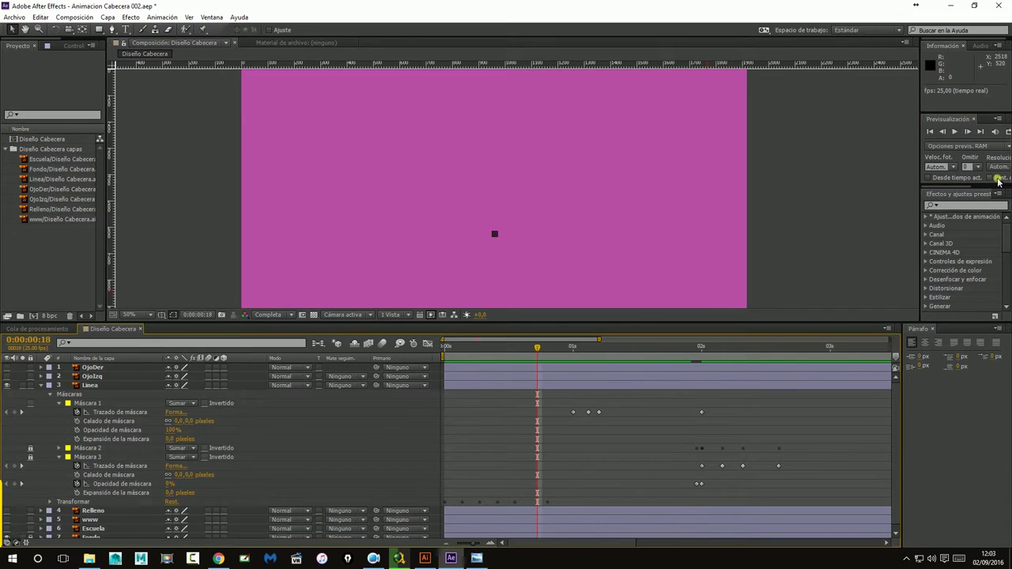
left_click(953, 132)
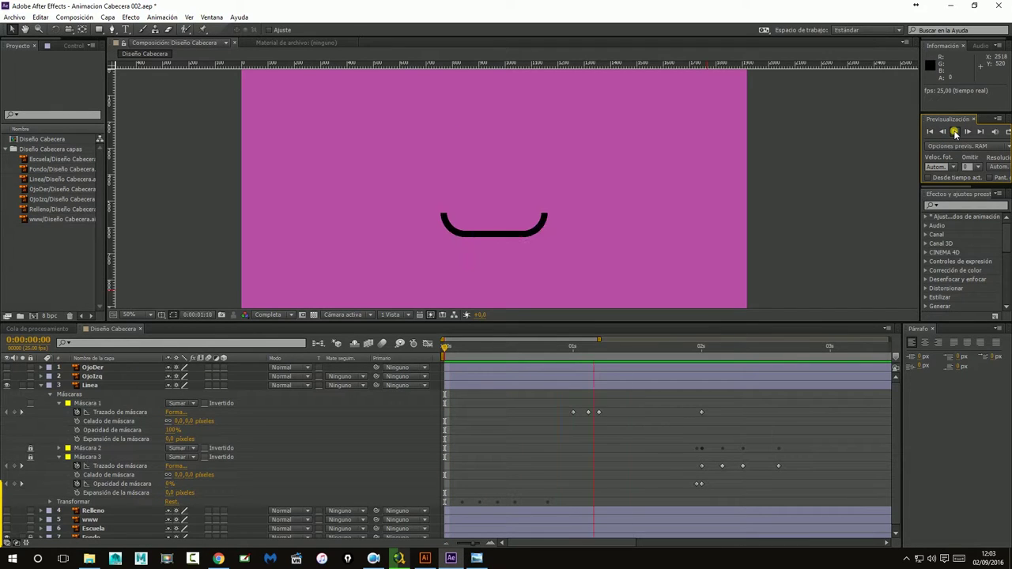
left_click(955, 133)
Scrub from 0:00:00:22 to 0:00:01:23, move Máscara 1's 2-second path keyframe earlier, and preview
left_click(560, 348)
left_click_drag(559, 348, 637, 351)
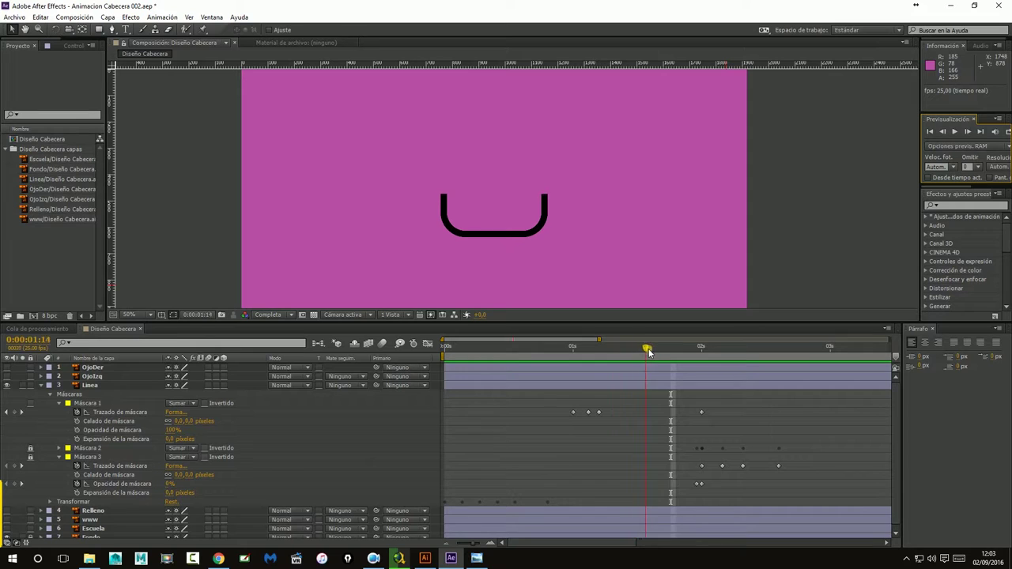
left_click_drag(637, 350, 700, 358)
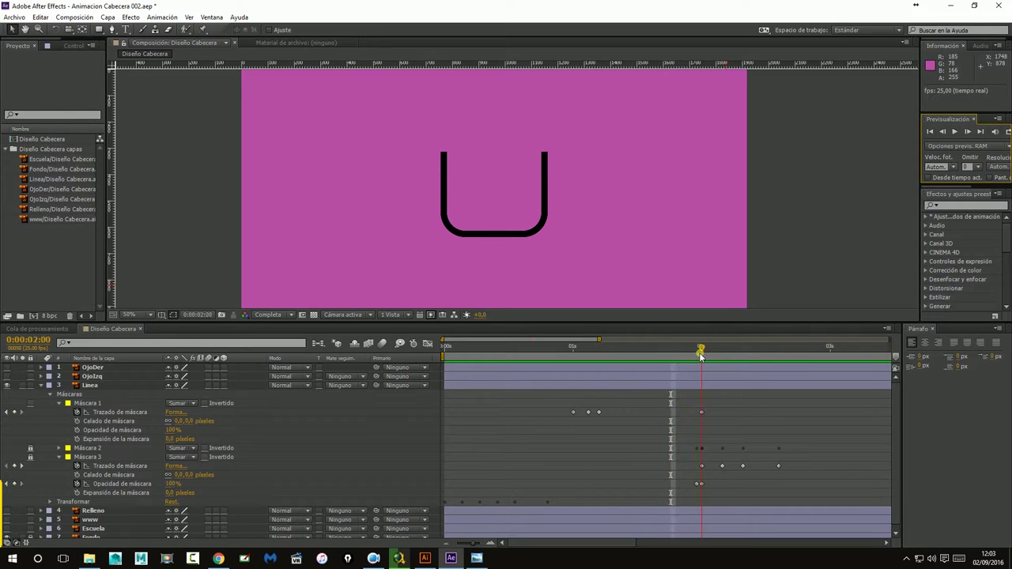
left_click(701, 411)
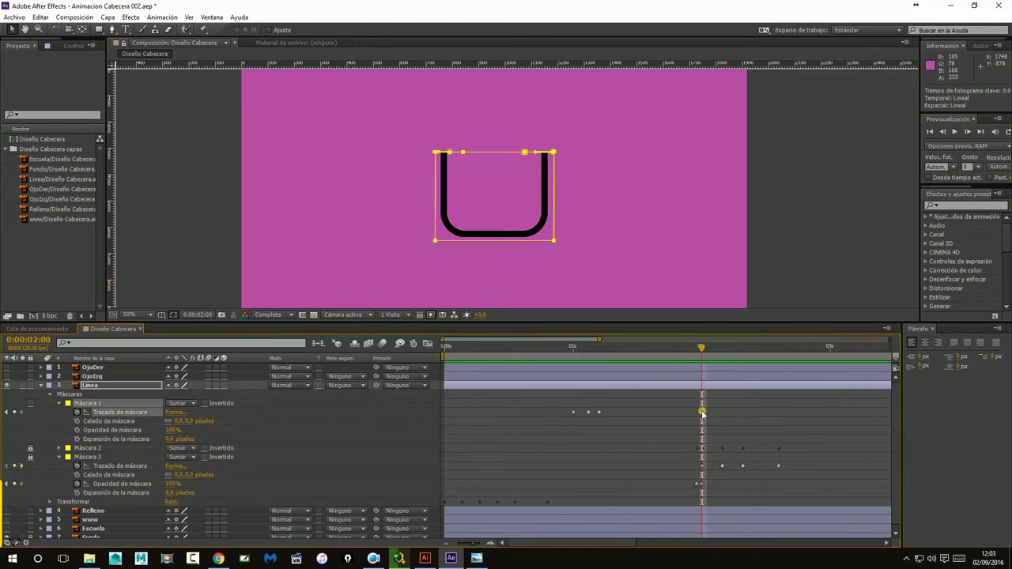
left_click_drag(702, 411, 689, 413)
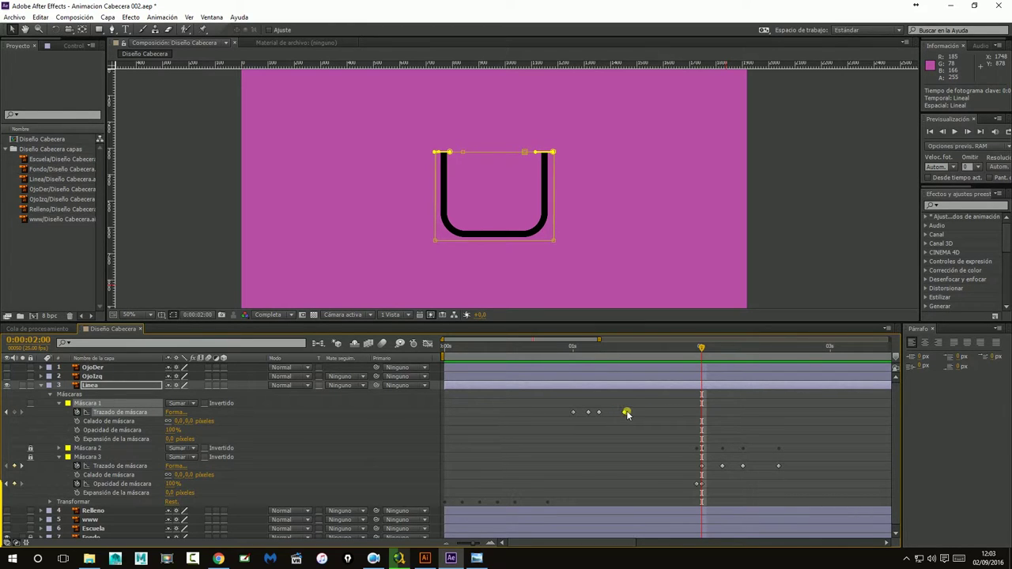
left_click_drag(626, 413, 624, 413)
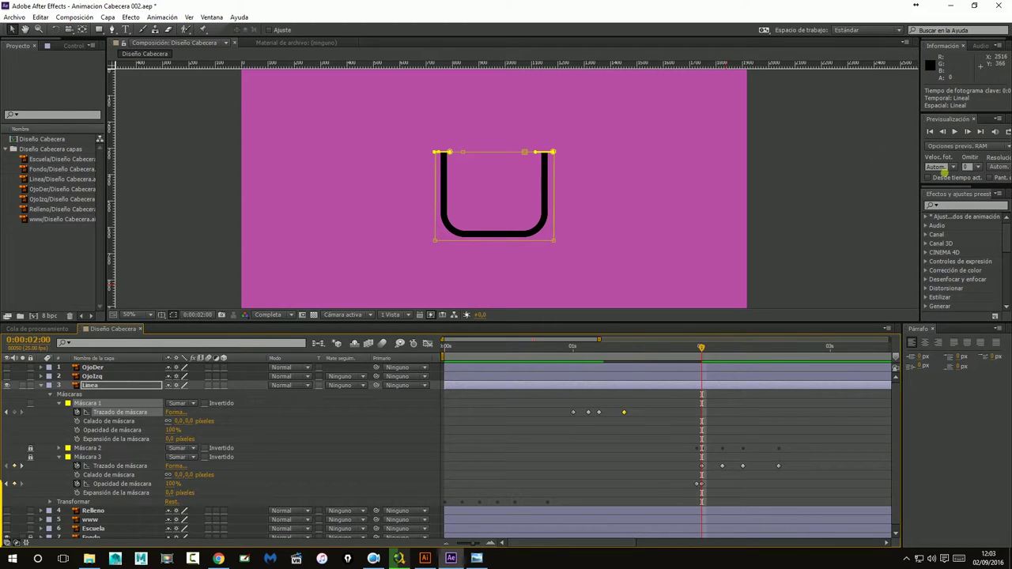
left_click(931, 132)
left_click(955, 132)
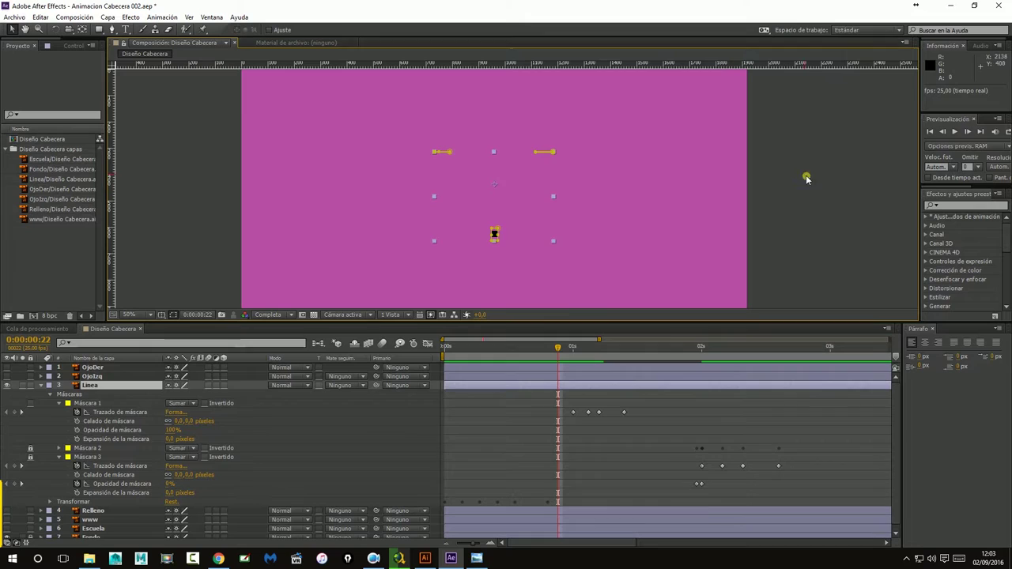
left_click(802, 176)
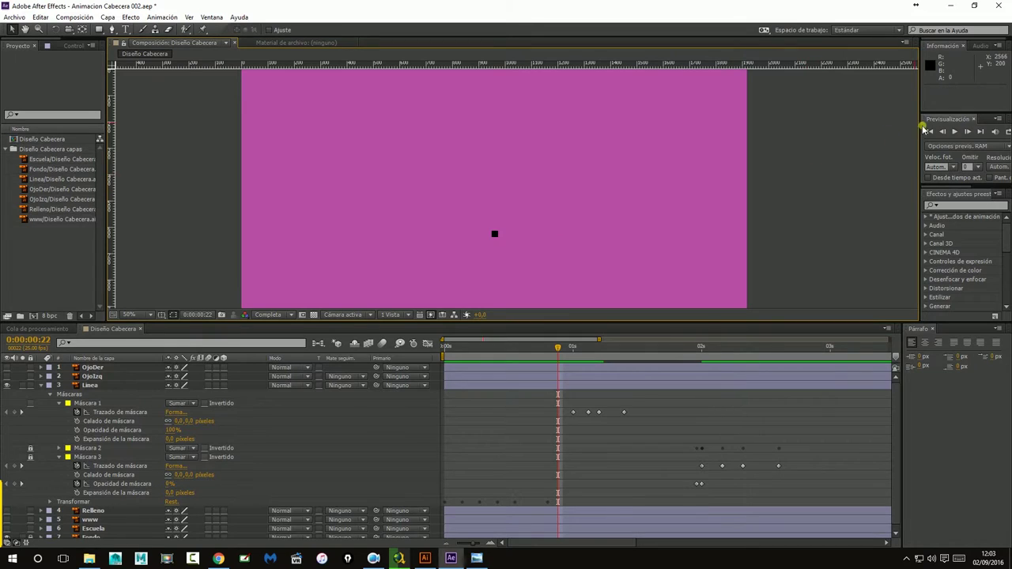
left_click(956, 133)
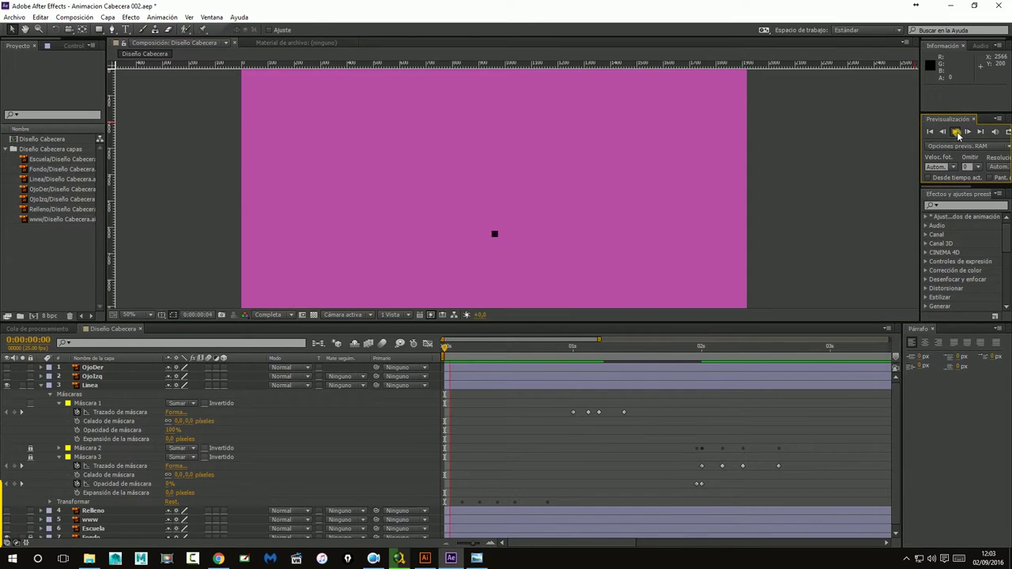
left_click(957, 133)
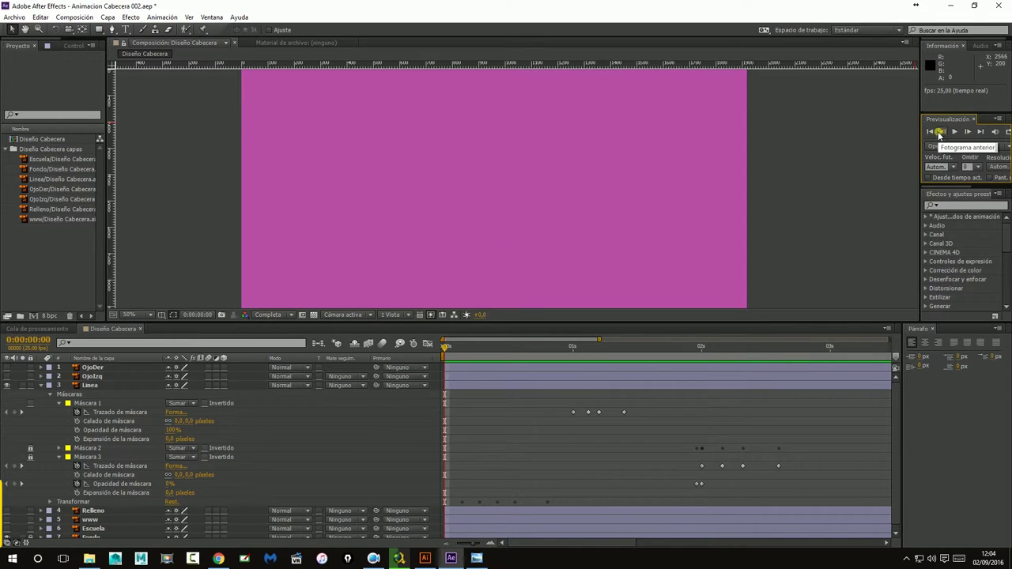
left_click(957, 133)
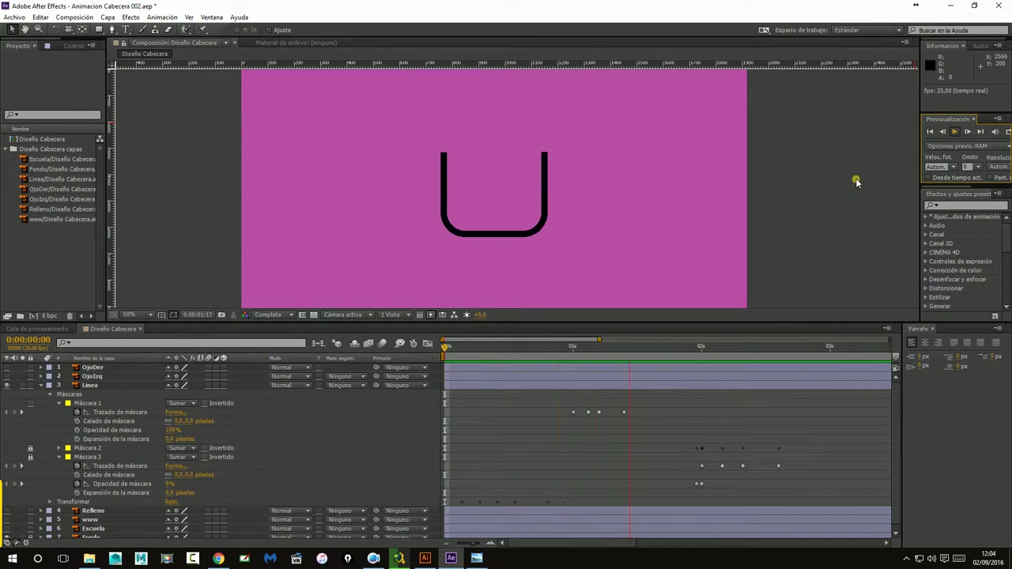
Nudge Máscara 1's last path keyframe later, preview, and settle on 0:00:01:24
left_click_drag(624, 412, 633, 411)
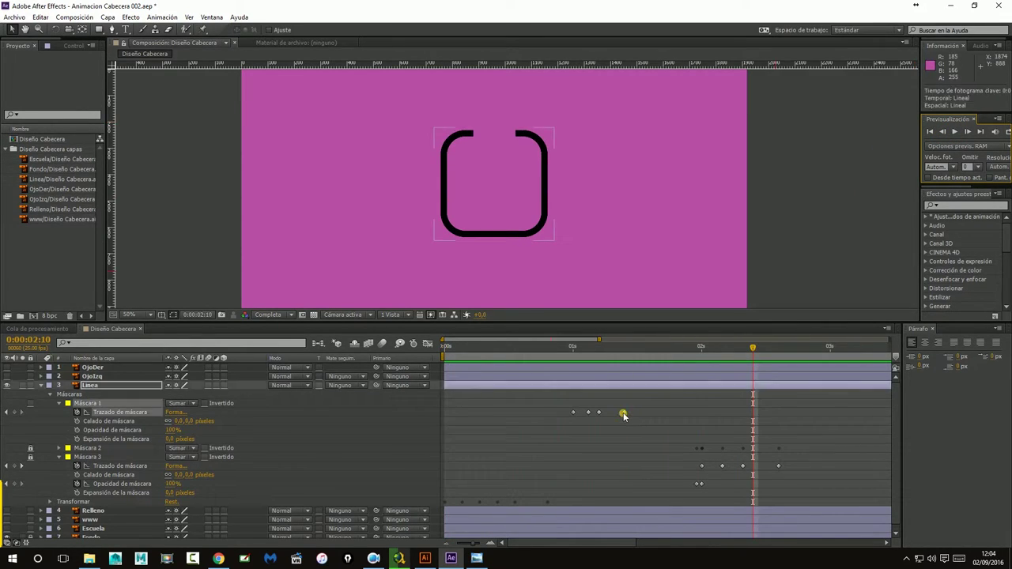
left_click(779, 267)
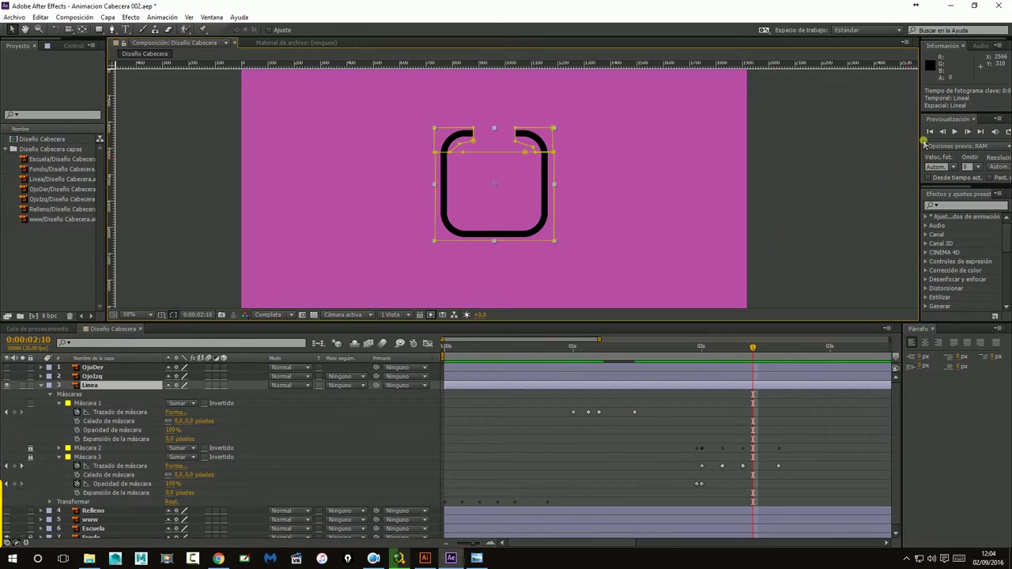
left_click(929, 132)
left_click(954, 132)
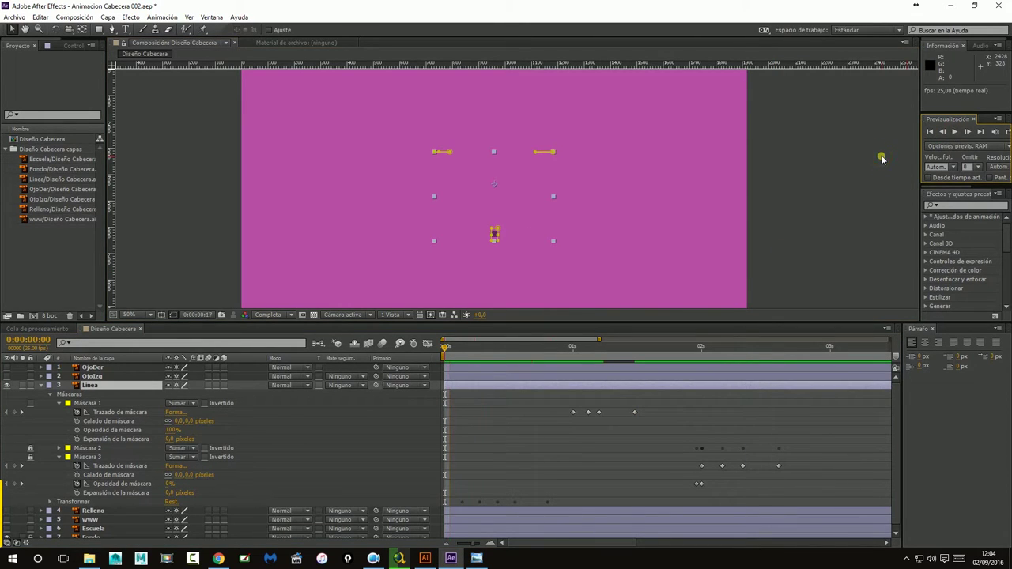
left_click(955, 132)
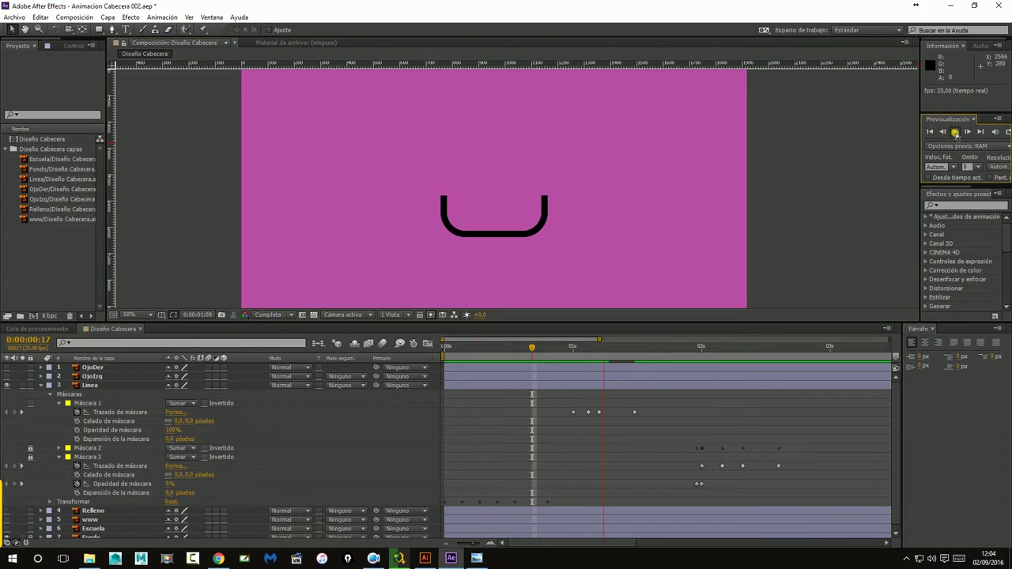
left_click(727, 350)
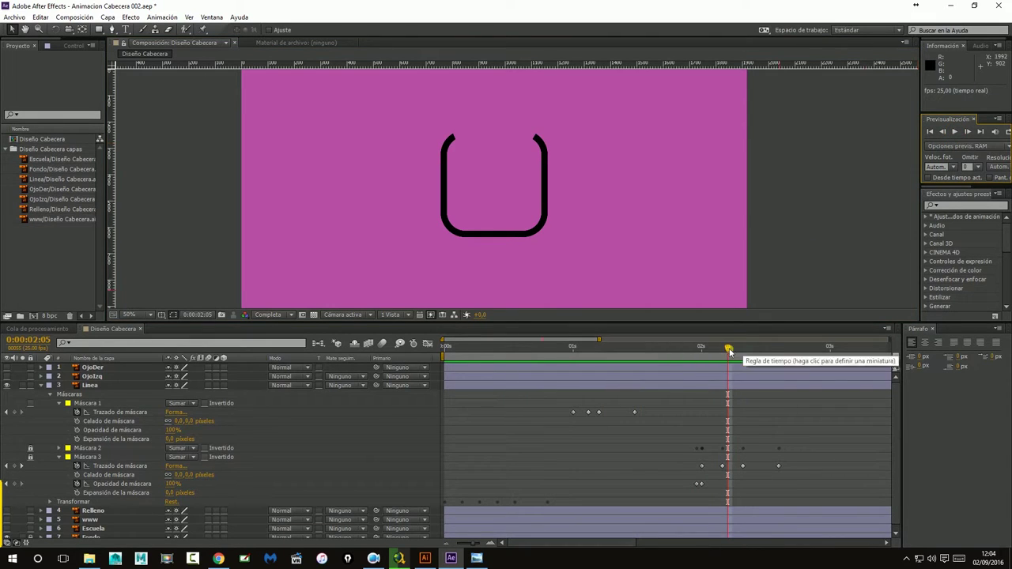
left_click_drag(727, 353, 697, 360)
left_click(701, 466)
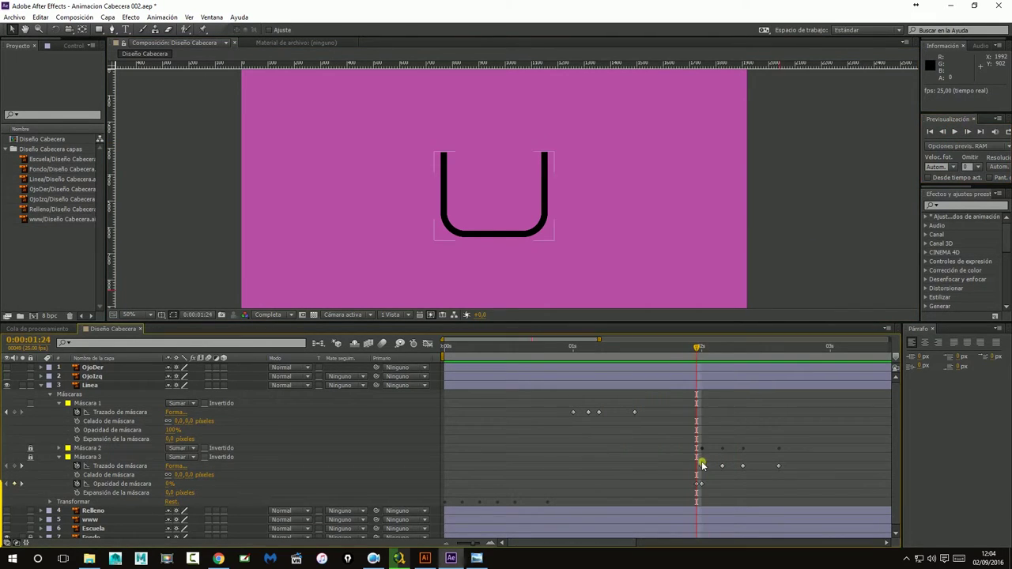
Marquee-select the Máscara 2 and 3 keyframes and drag them earlier toward 0:00:01:12
left_click(59, 448)
scroll(553, 458, "down", 2)
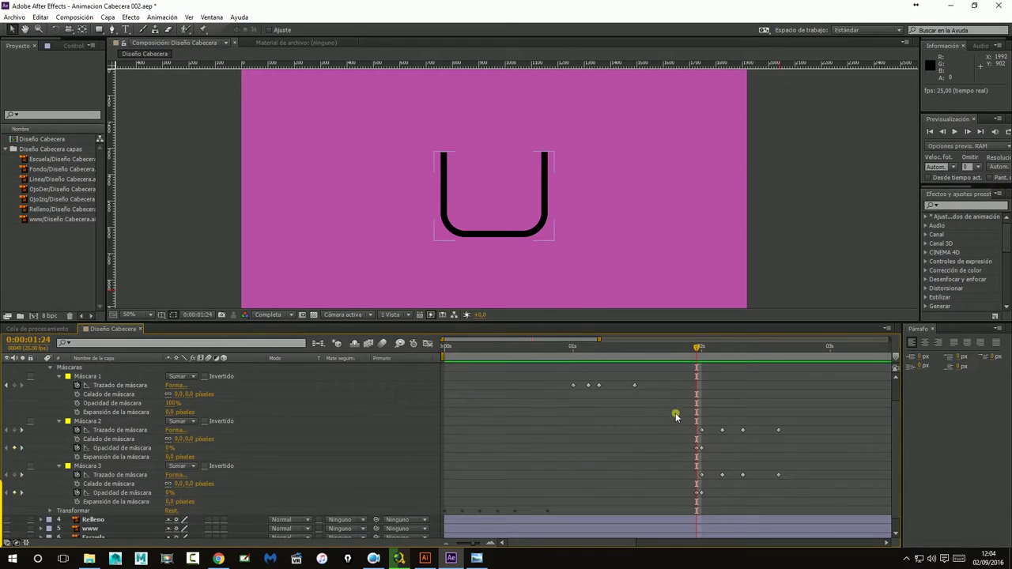
left_click_drag(678, 413, 814, 502)
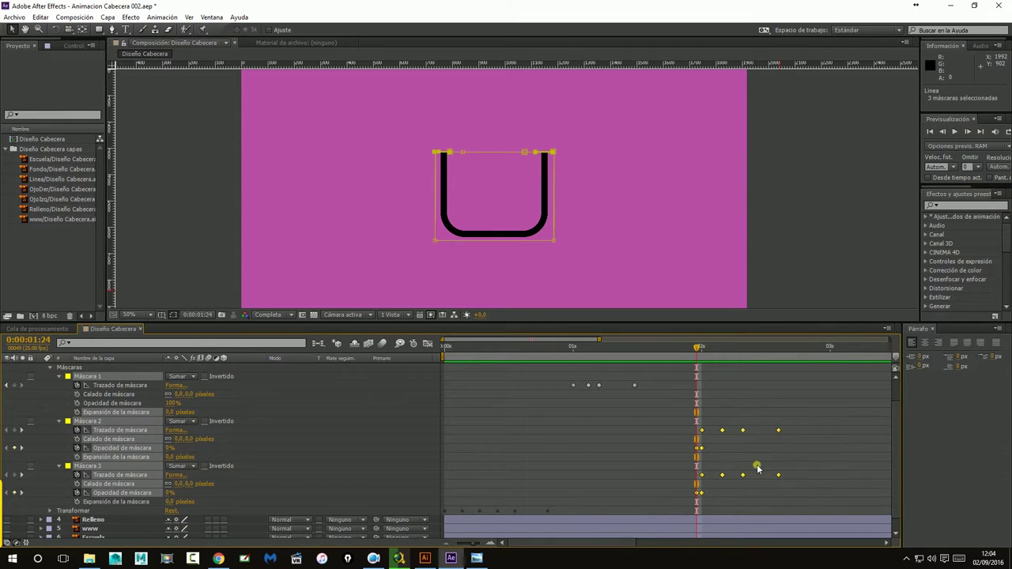
left_click_drag(700, 431, 643, 439)
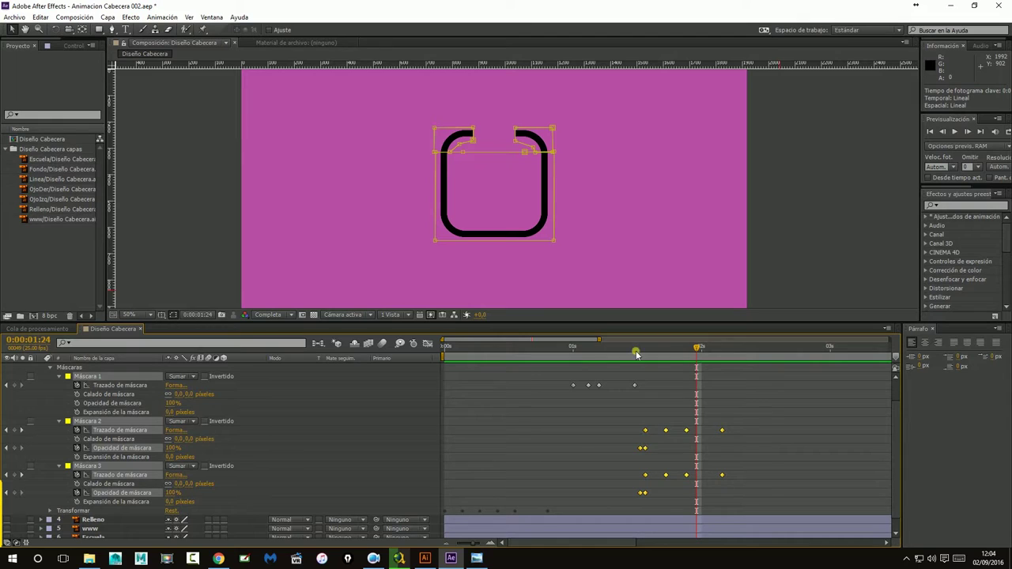
left_click_drag(636, 354, 634, 346)
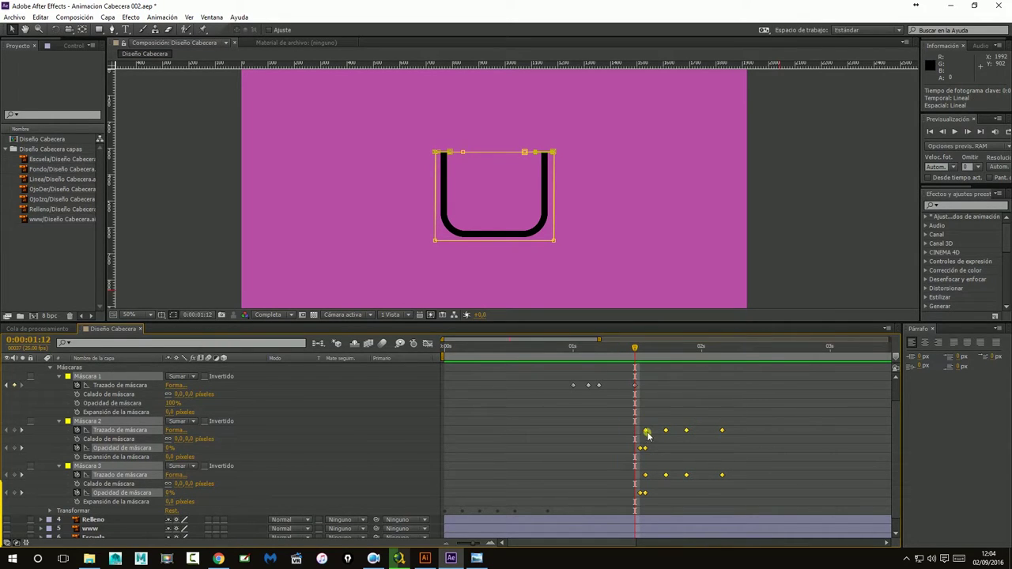
left_click_drag(648, 434, 636, 435)
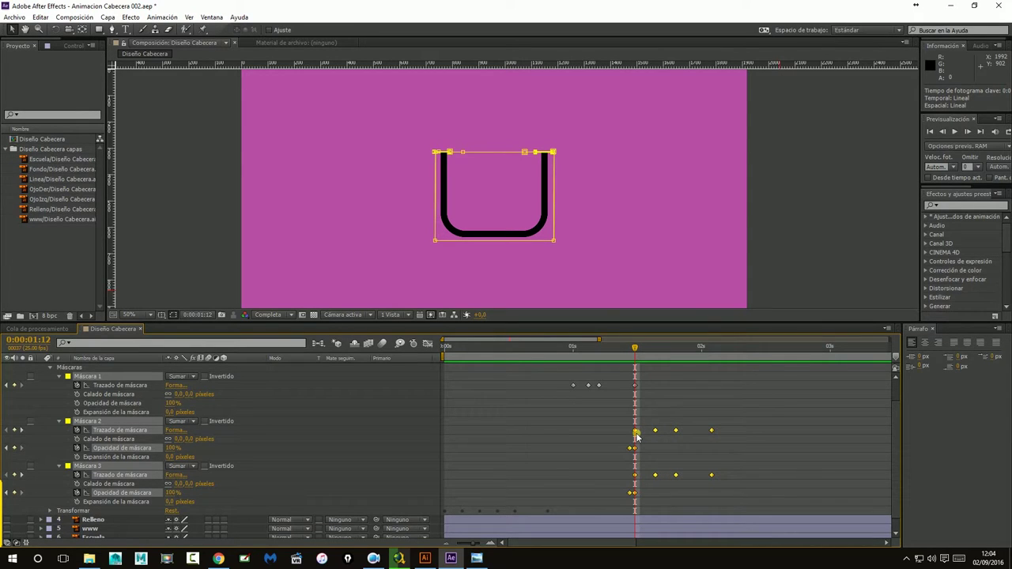
left_click(668, 395)
left_click(762, 246)
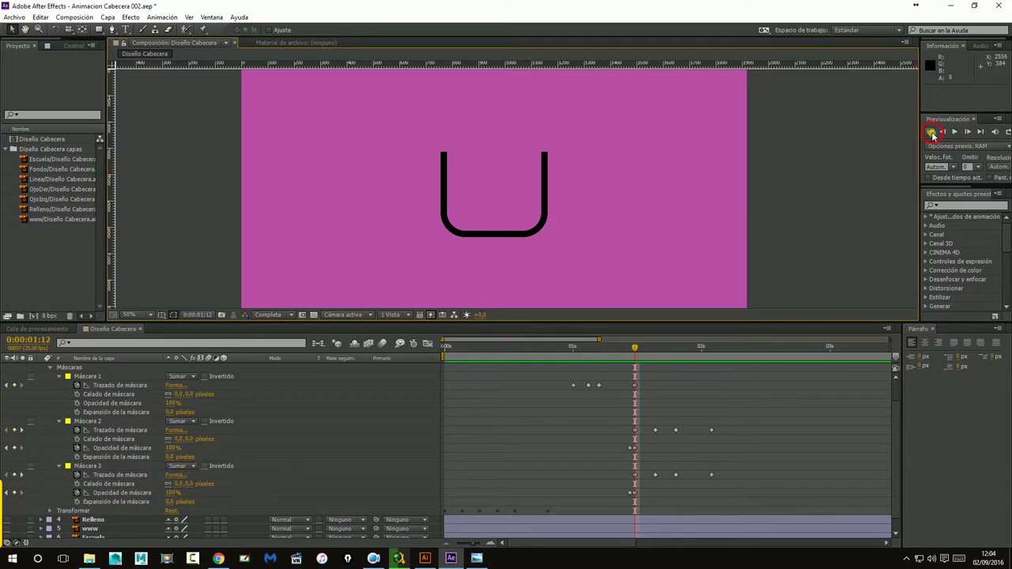
Preview, then pull the Máscara 2 and 3 path keyframes earlier and closer together around 0:00:01:16
left_click(930, 132)
left_click(954, 131)
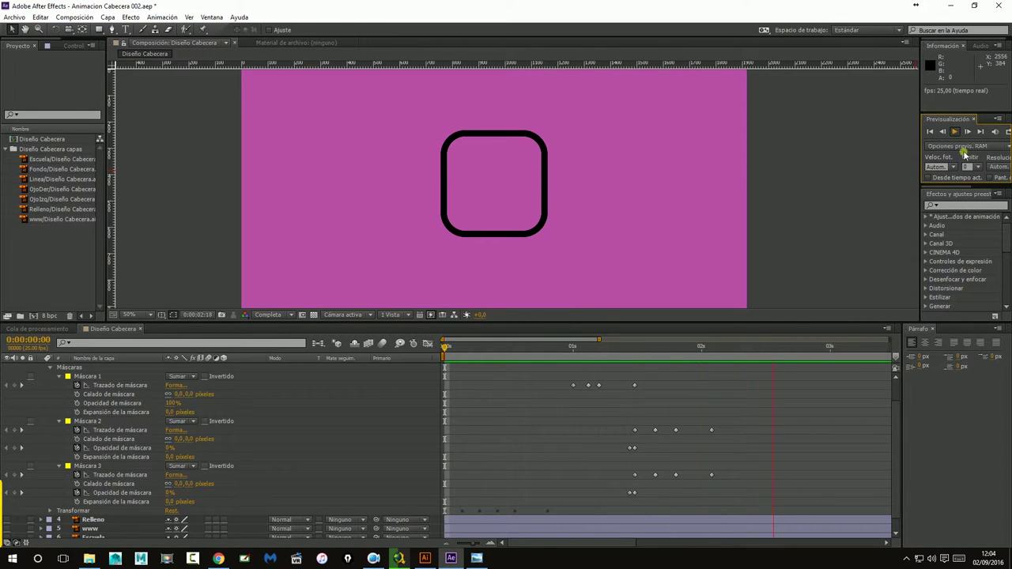
left_click(848, 184)
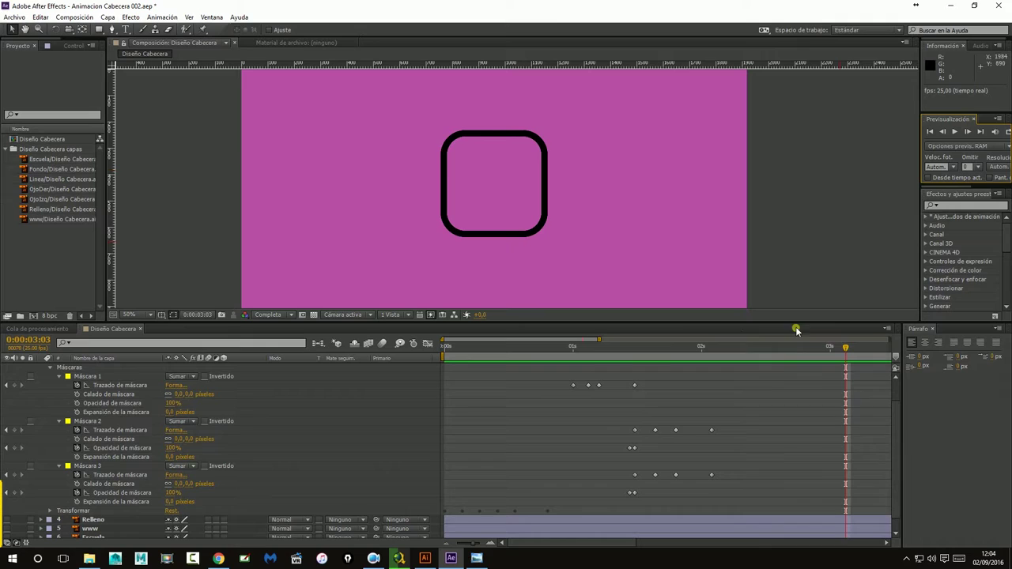
left_click_drag(772, 347, 665, 374)
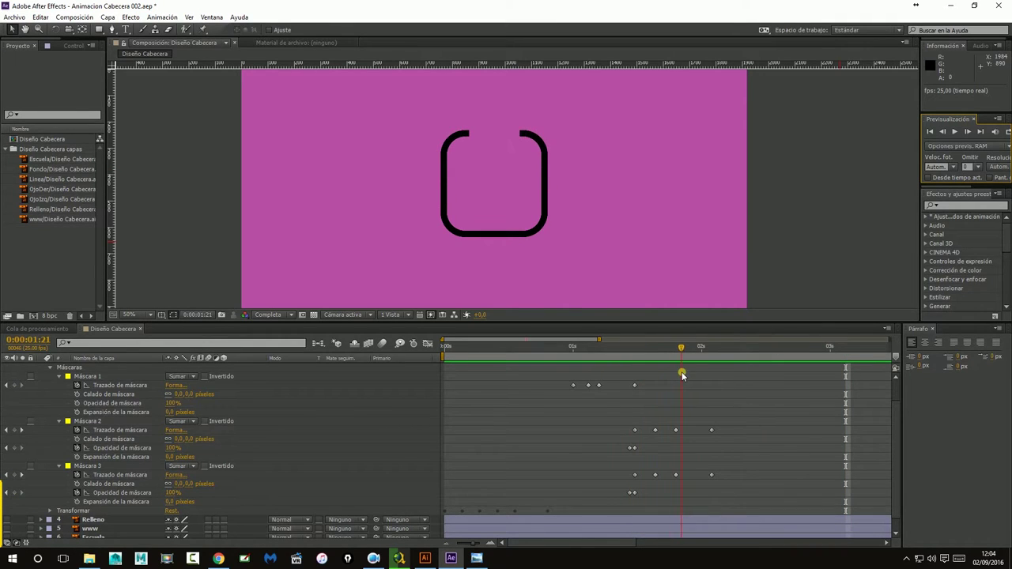
left_click_drag(665, 374, 654, 375)
left_click(642, 431)
left_click_drag(642, 431, 730, 481)
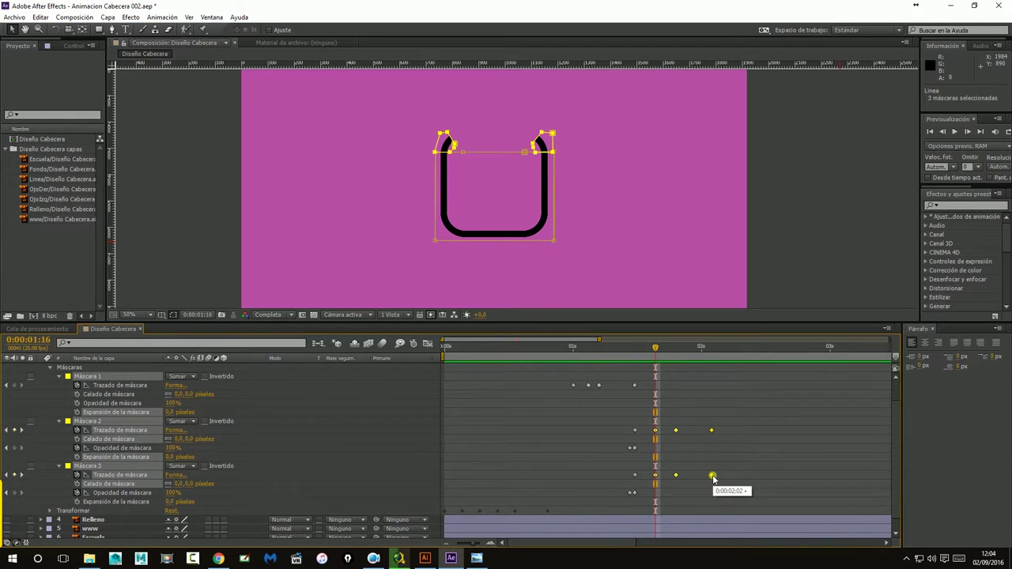
left_click_drag(712, 478, 697, 476)
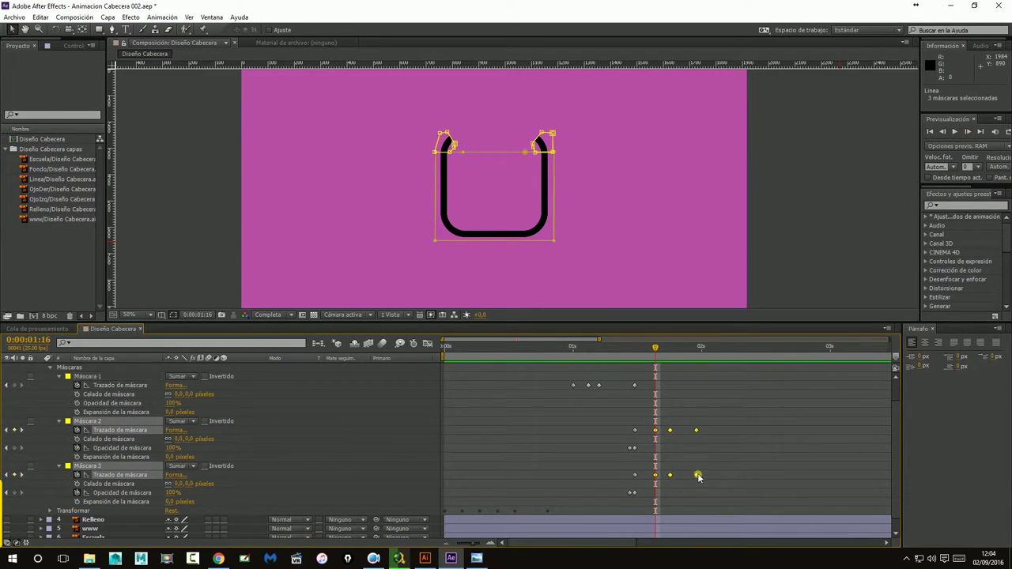
mouse_move(718, 415)
left_mouse_down()
mouse_move(649, 490)
mouse_move(645, 479)
left_mouse_up()
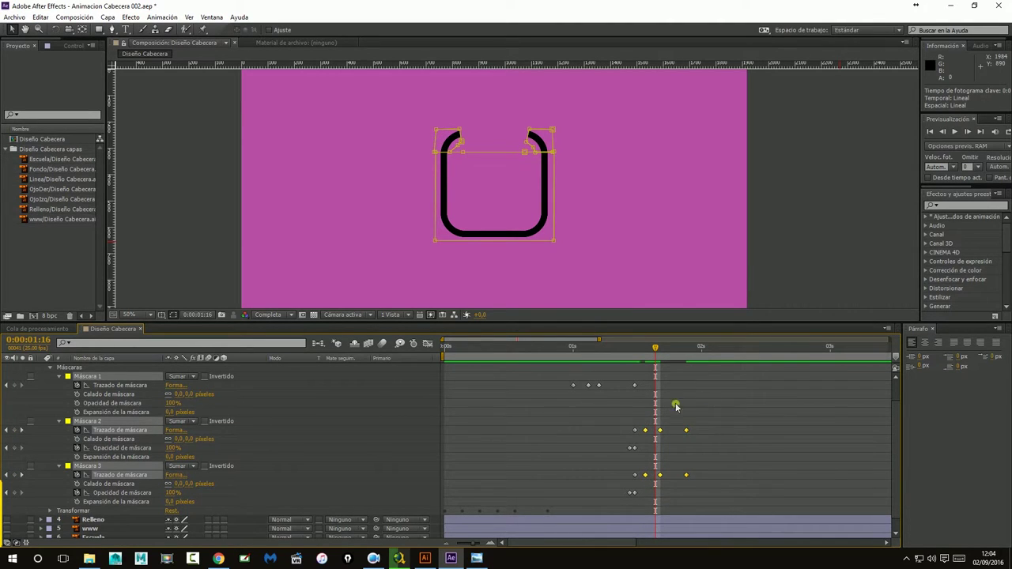
left_click(954, 132)
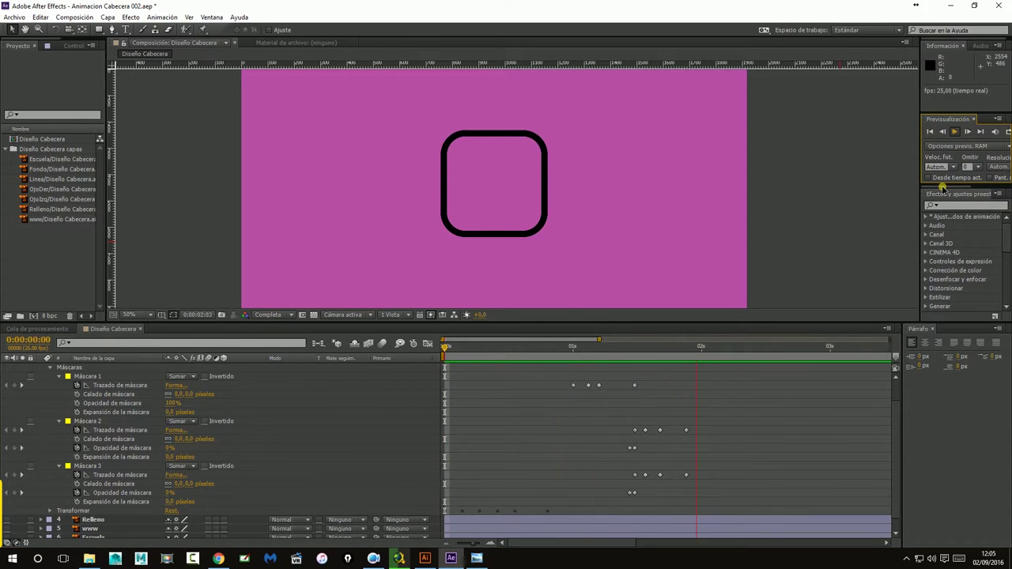
left_click(626, 452)
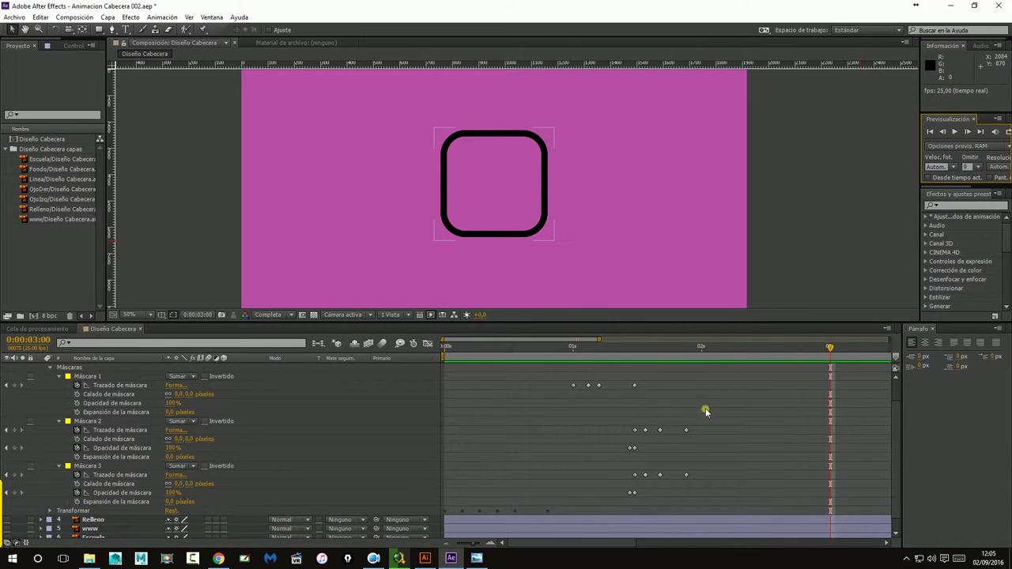
Shift the later Máscara 2 and 3 keyframes slightly earlier and preview the result
mouse_move(706, 412)
left_mouse_down()
mouse_move(653, 493)
mouse_move(680, 479)
left_mouse_up()
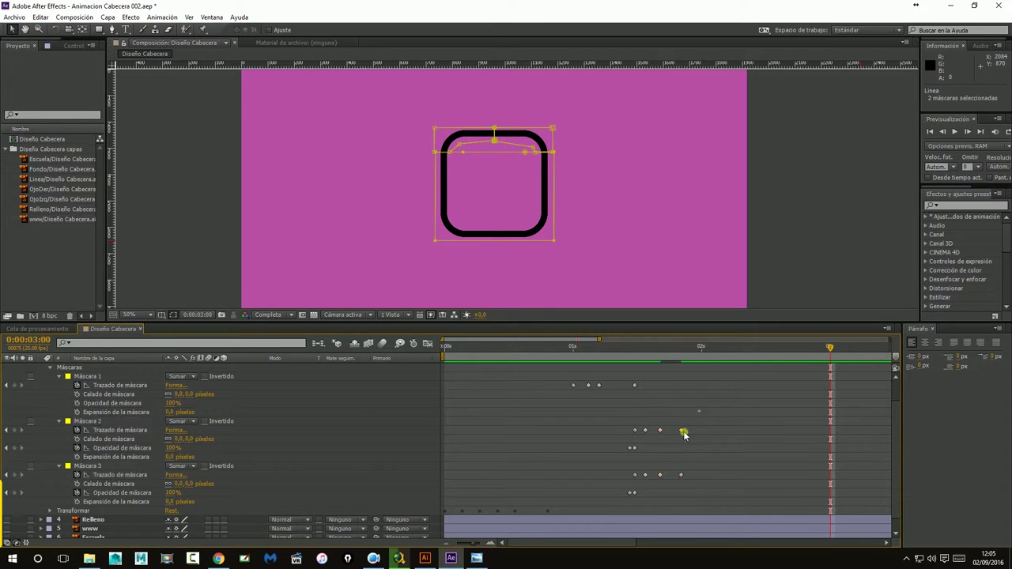
mouse_move(700, 409)
left_mouse_down()
mouse_move(652, 495)
mouse_move(655, 476)
left_mouse_up()
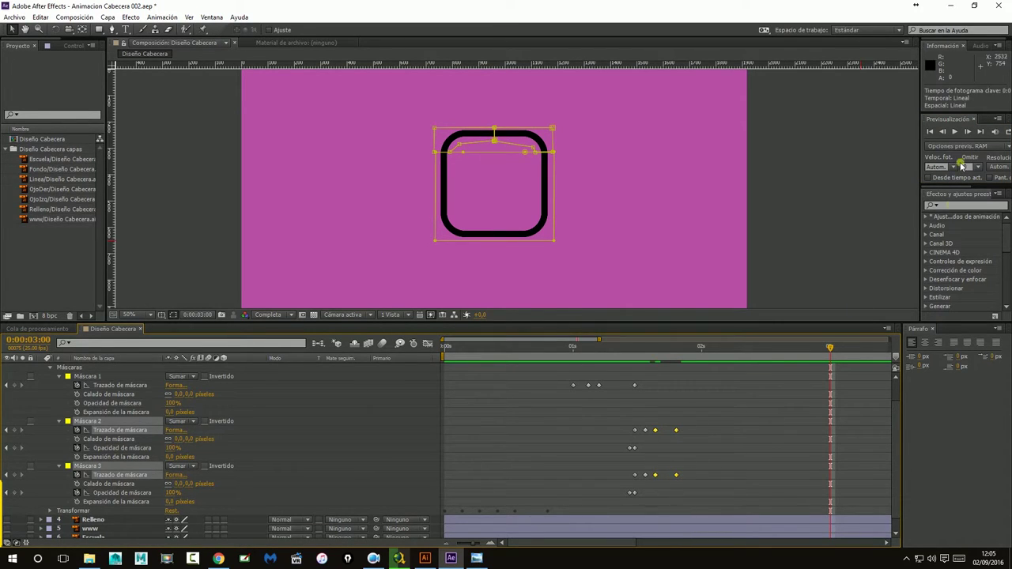
left_click(954, 132)
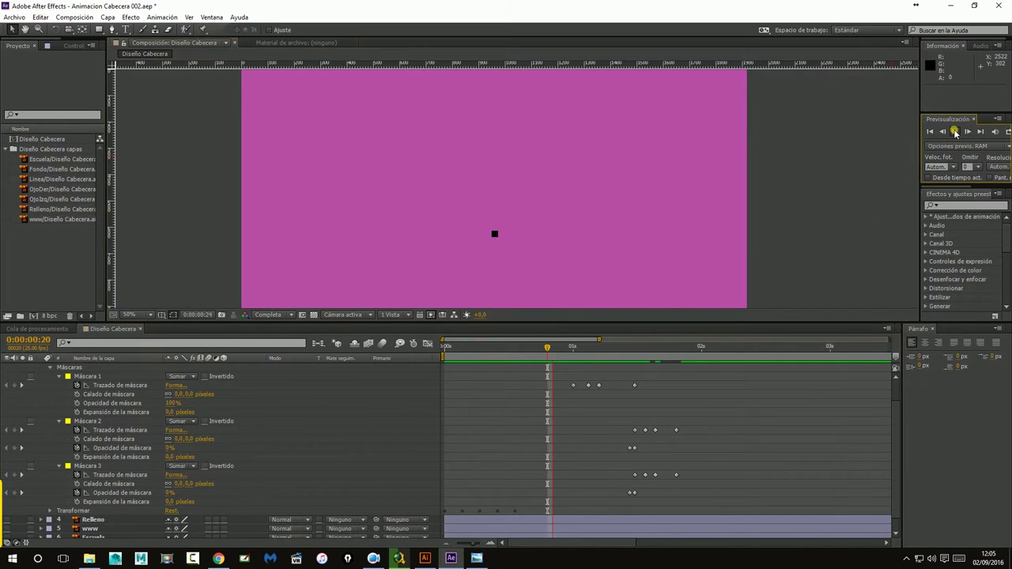
left_click(954, 132)
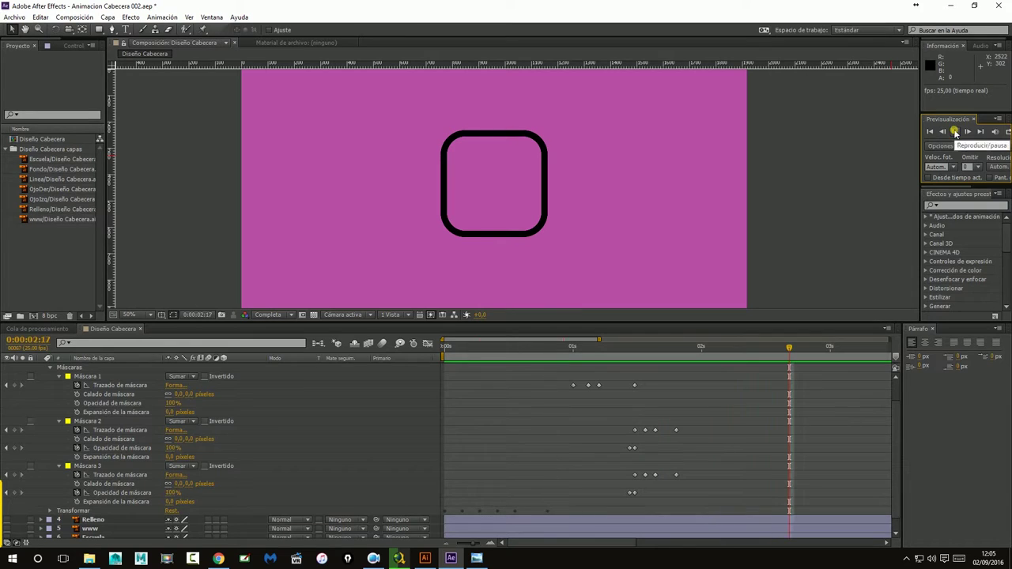
left_click(18, 18)
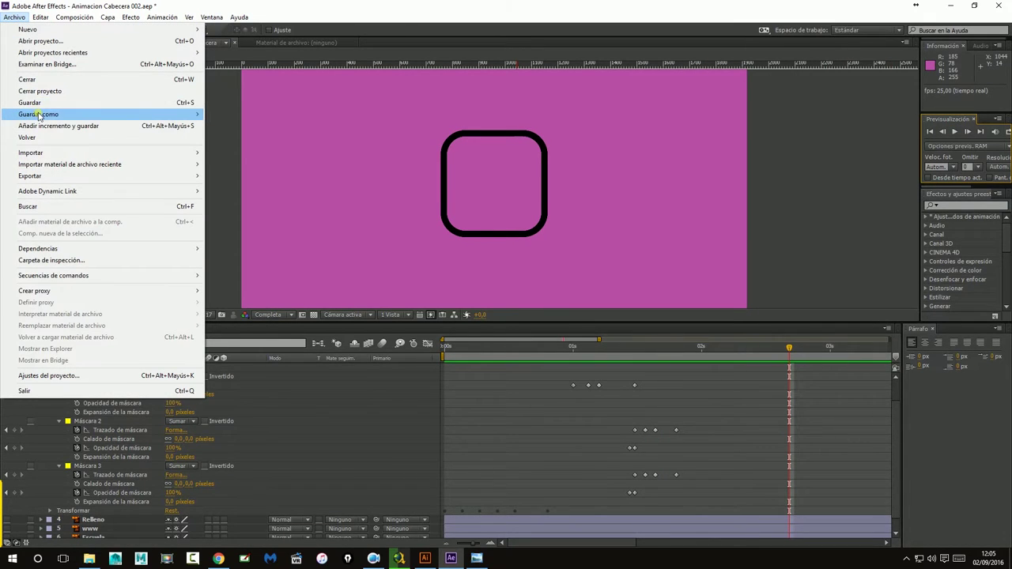
Save the project as Animacion Cabecera 003.aep by changing 002 to 003, then preview
mouse_move(39, 115)
left_click(222, 113)
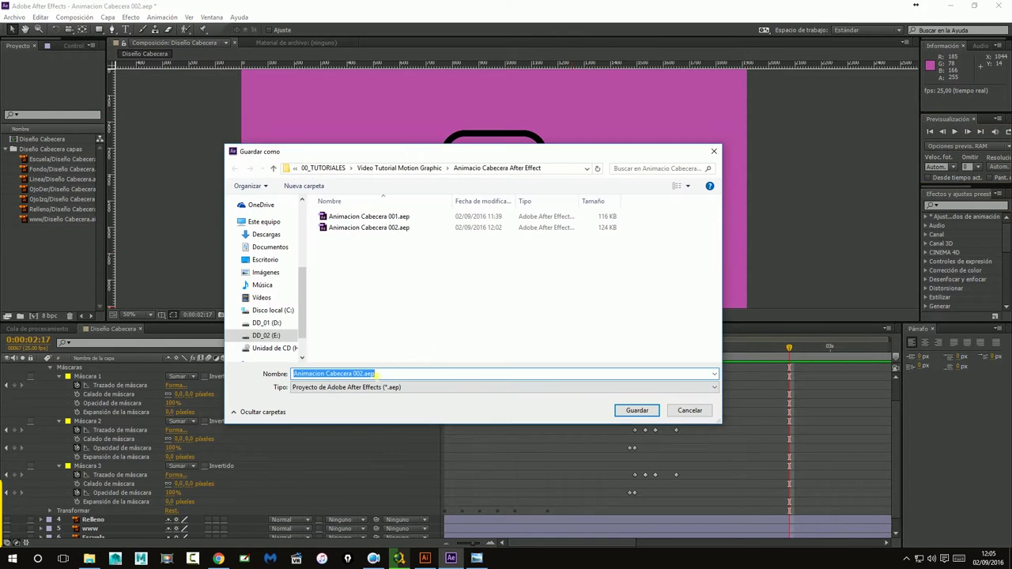
left_click(360, 373)
type("3")
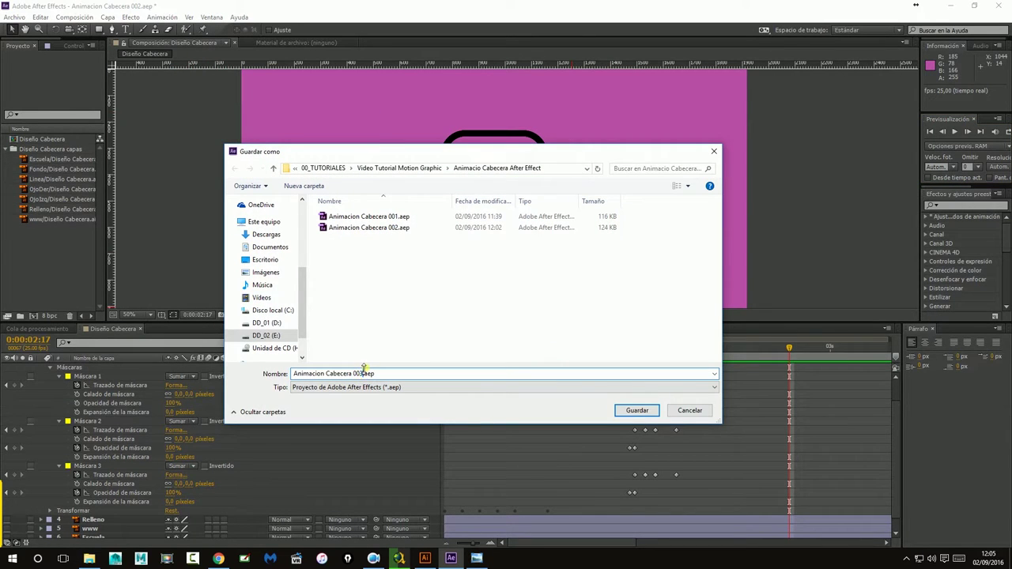
key("Return")
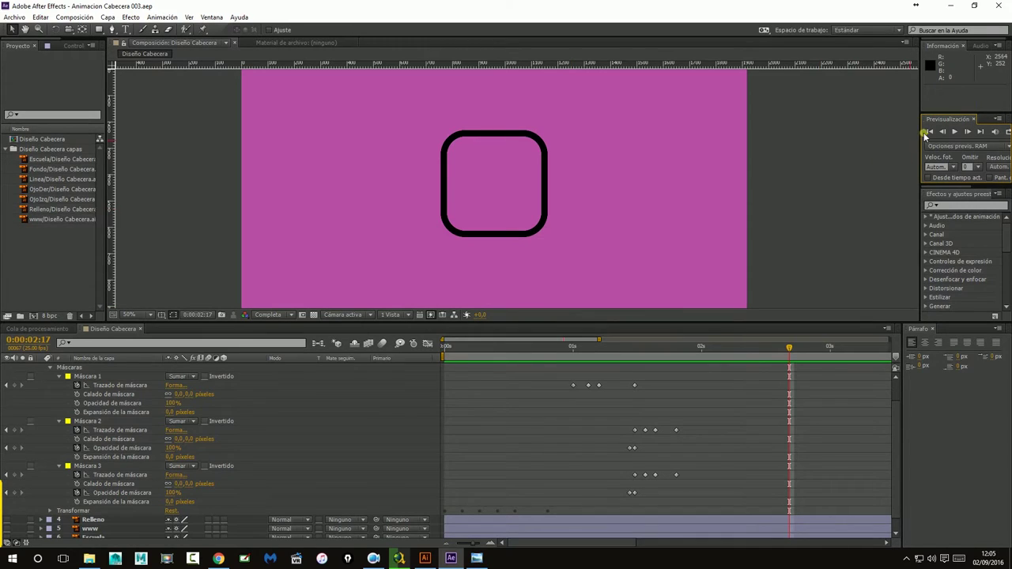
left_click(930, 131)
left_click(953, 132)
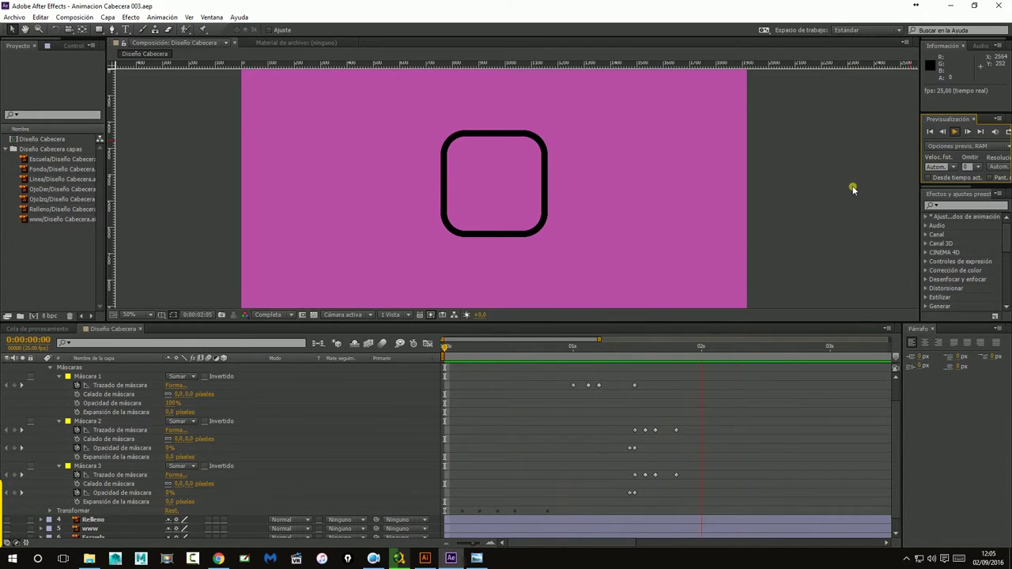
At 0:00:01:10, shift the Máscara 2 and 3 path keyframes earlier, preview, and save
mouse_move(681, 351)
left_mouse_down()
mouse_move(625, 357)
mouse_move(667, 354)
left_mouse_up()
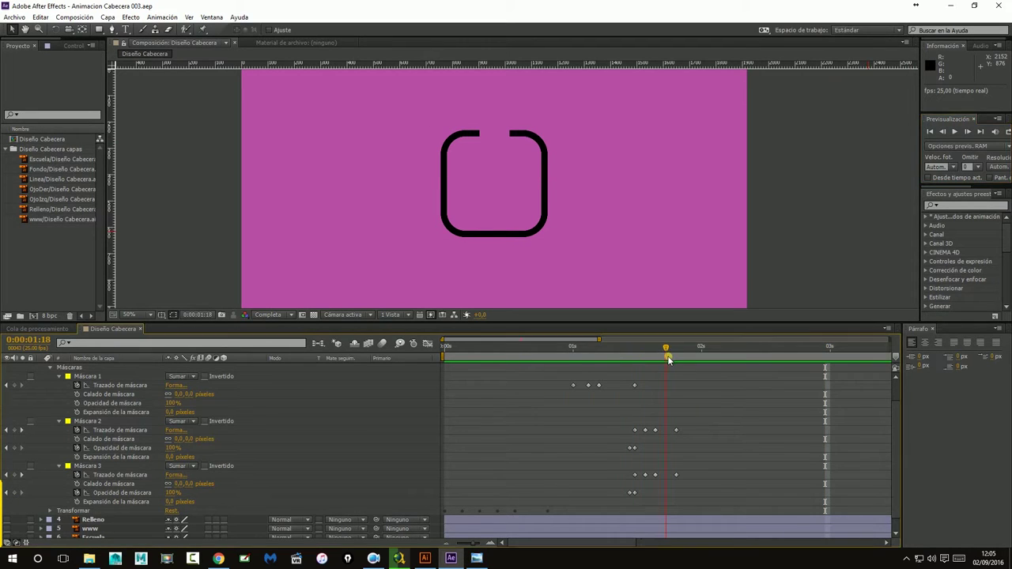
mouse_move(672, 435)
left_mouse_down()
mouse_move(677, 485)
mouse_move(671, 477)
left_mouse_up()
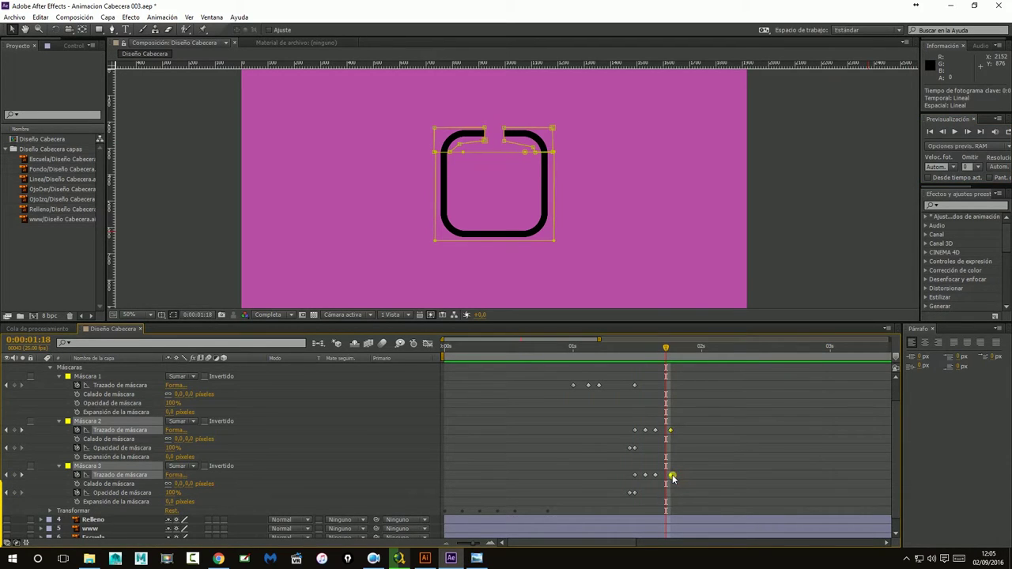
key("KP_0")
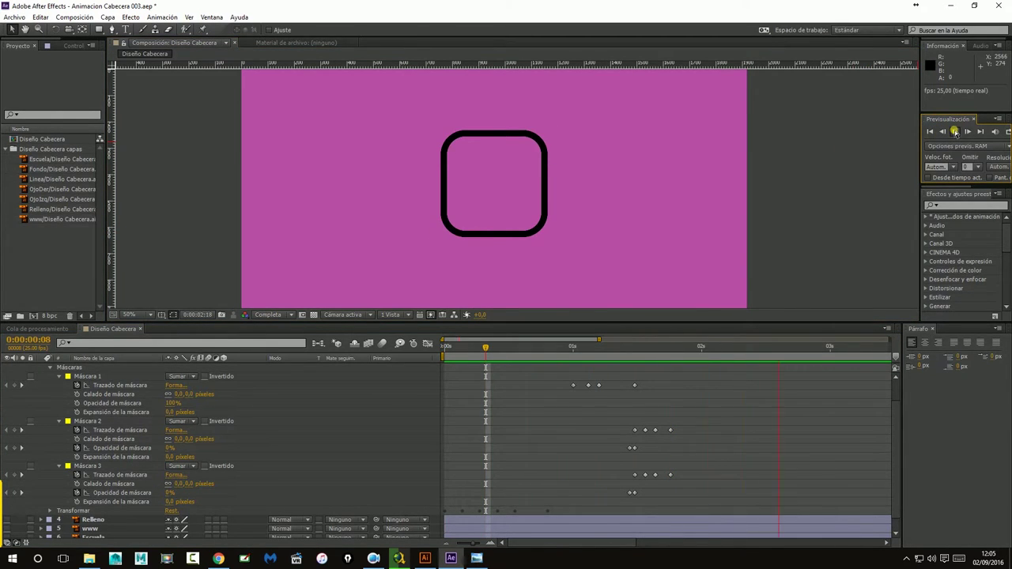
left_click(845, 204)
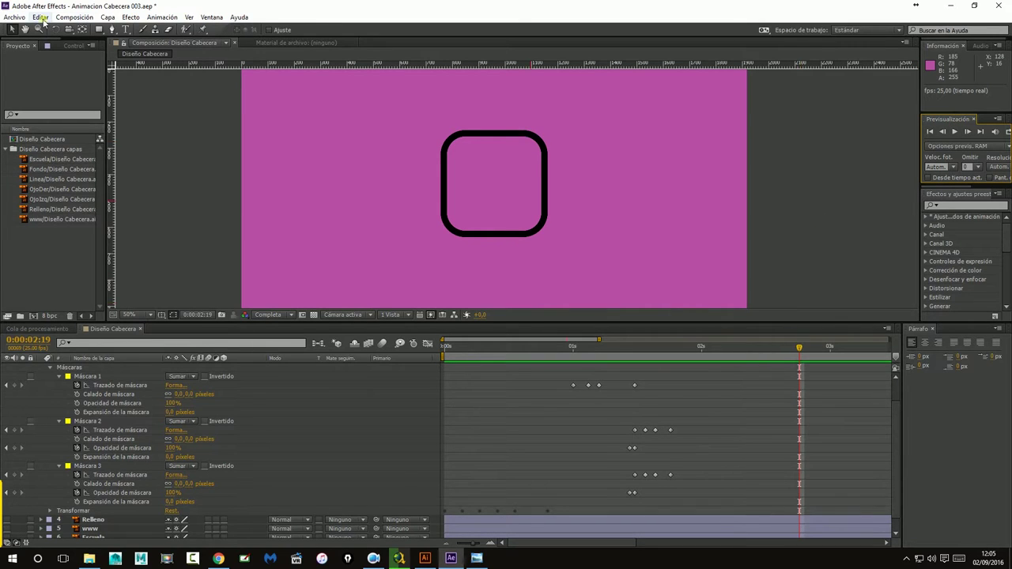
left_click(14, 17)
left_click(35, 103)
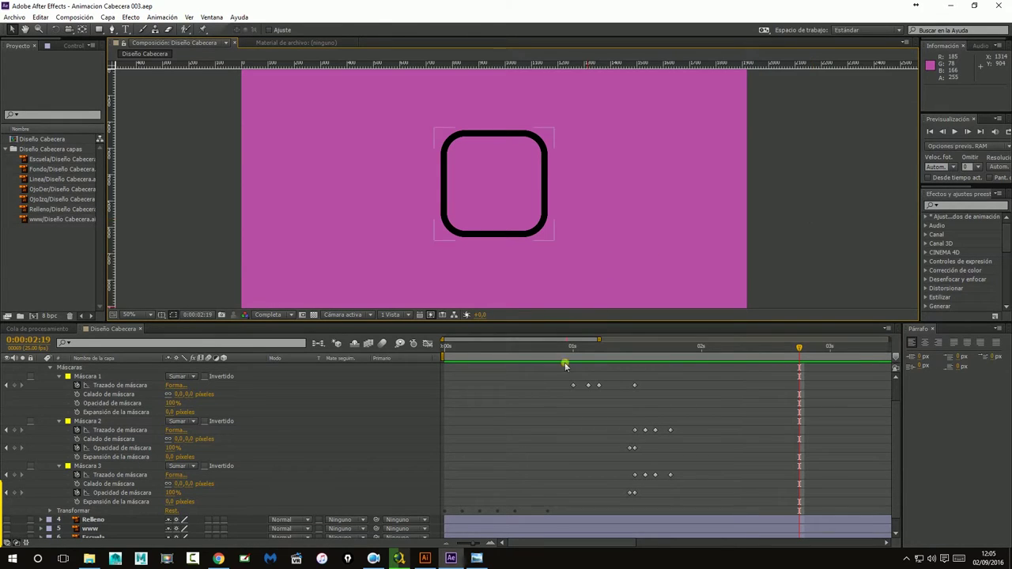
Inspect Máscara 1's path speed graph in the Graph Editor, then return to the keyframe view
left_click(427, 346)
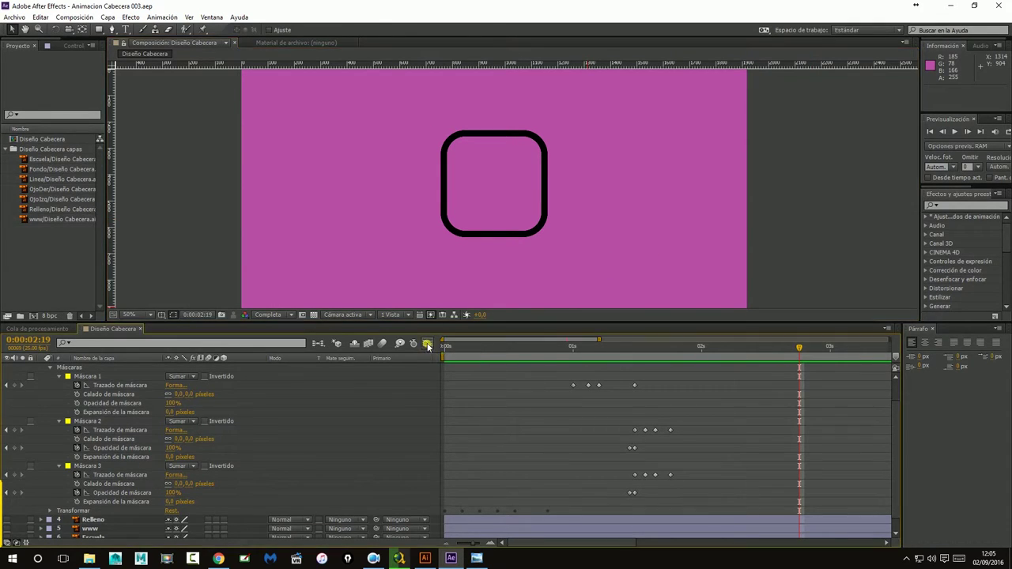
left_click(92, 387)
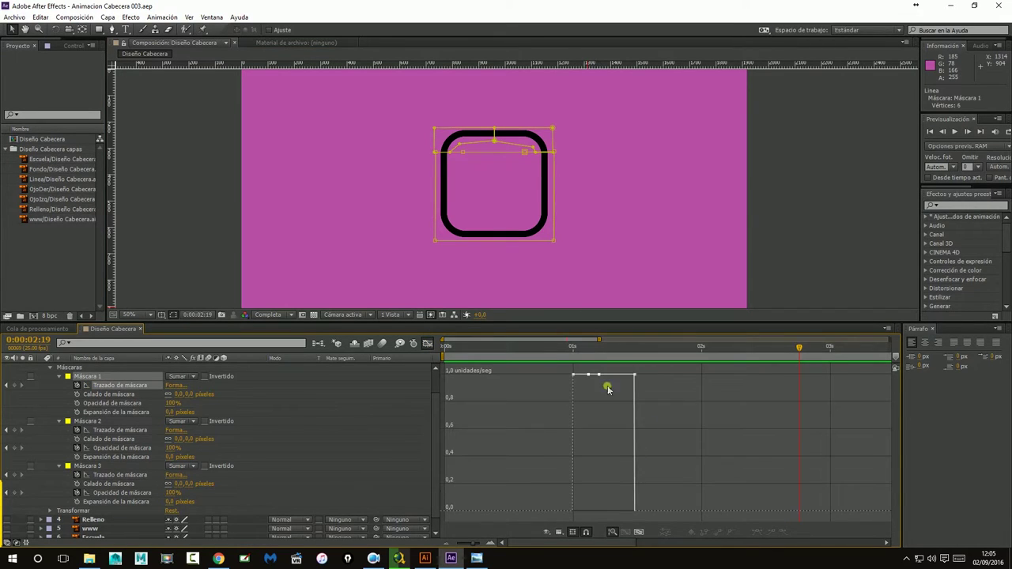
mouse_move(708, 348)
left_mouse_down()
mouse_move(574, 378)
mouse_move(677, 376)
mouse_move(573, 388)
mouse_move(706, 383)
mouse_move(574, 399)
left_mouse_up()
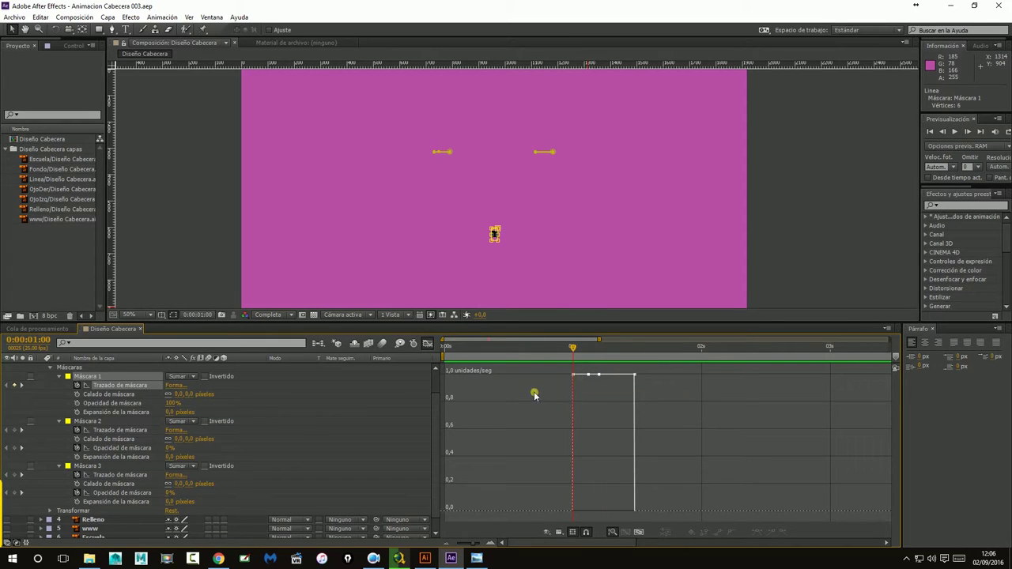
left_click(427, 345)
Apply Aceleración suave to Máscara 1's path keyframe at 0:00:01:00
left_click(551, 387)
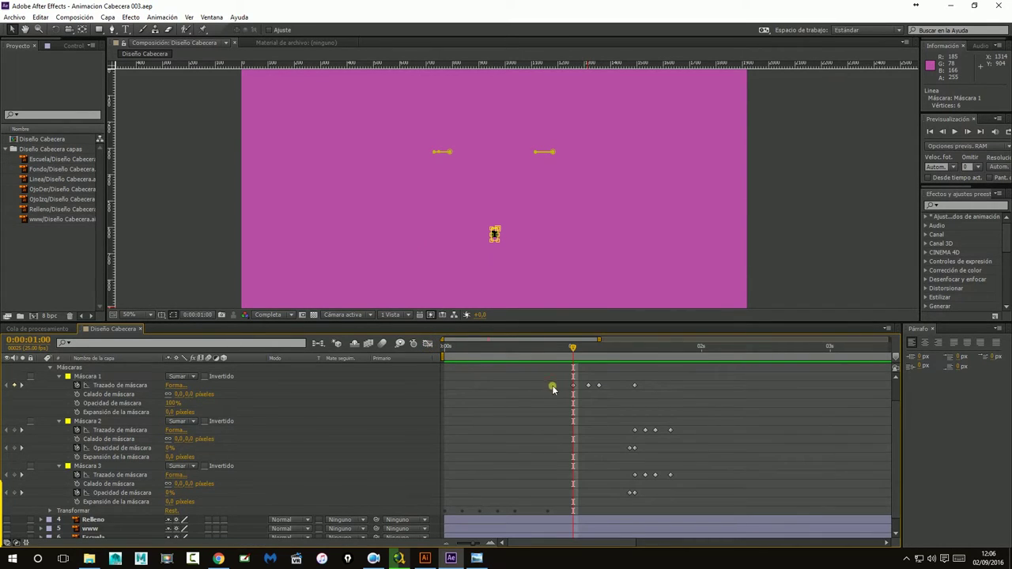
left_click(574, 387)
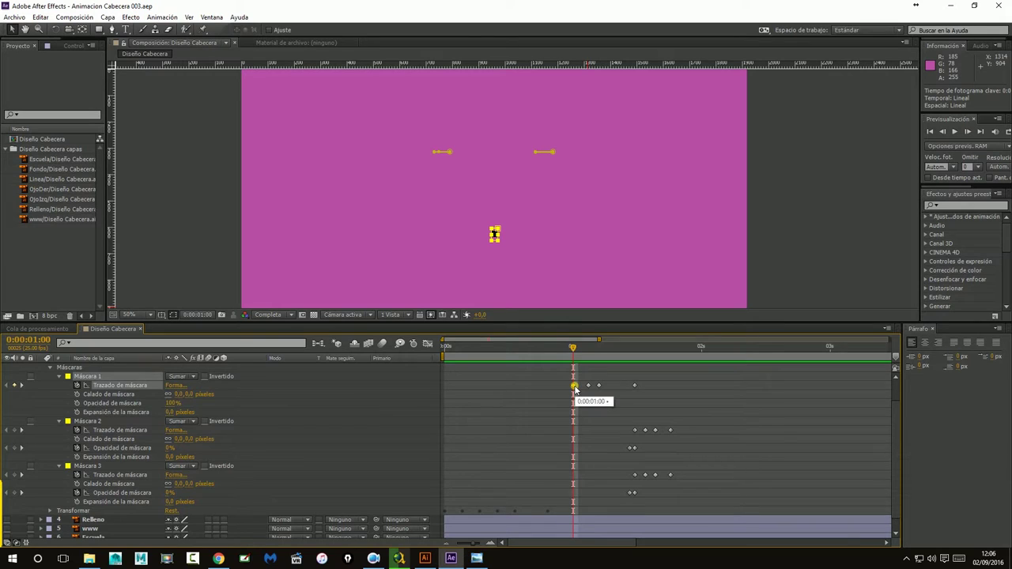
right_click(575, 387)
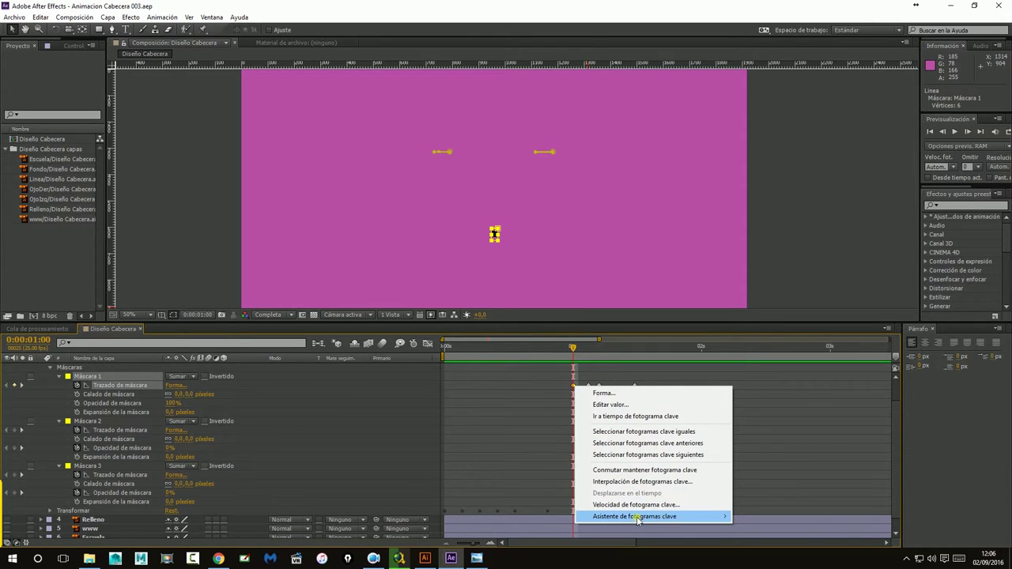
mouse_move(614, 518)
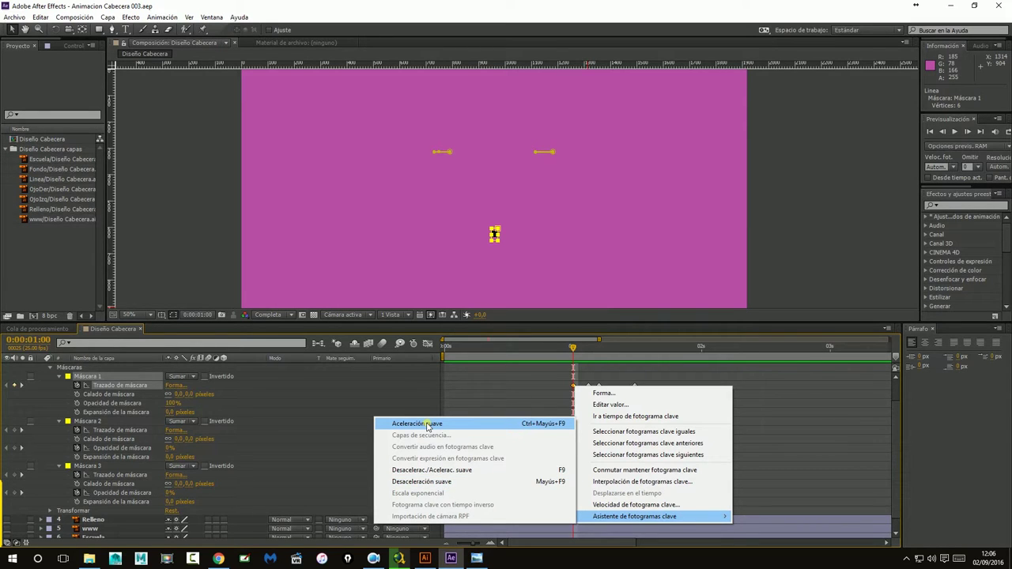
left_click(750, 227)
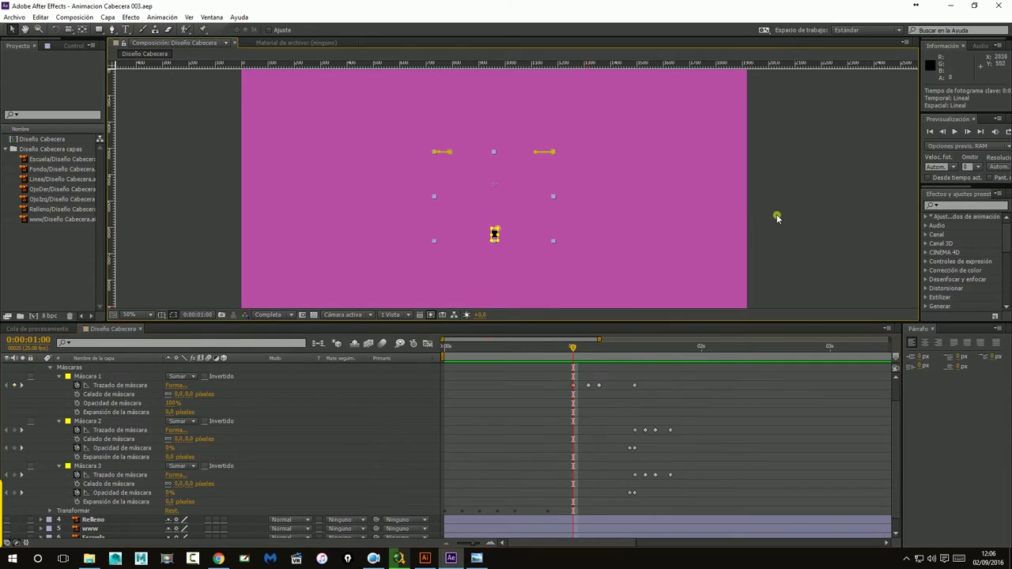
View Máscara 1's path speed graph and adjust the first keyframe's ease influence
left_click(580, 386)
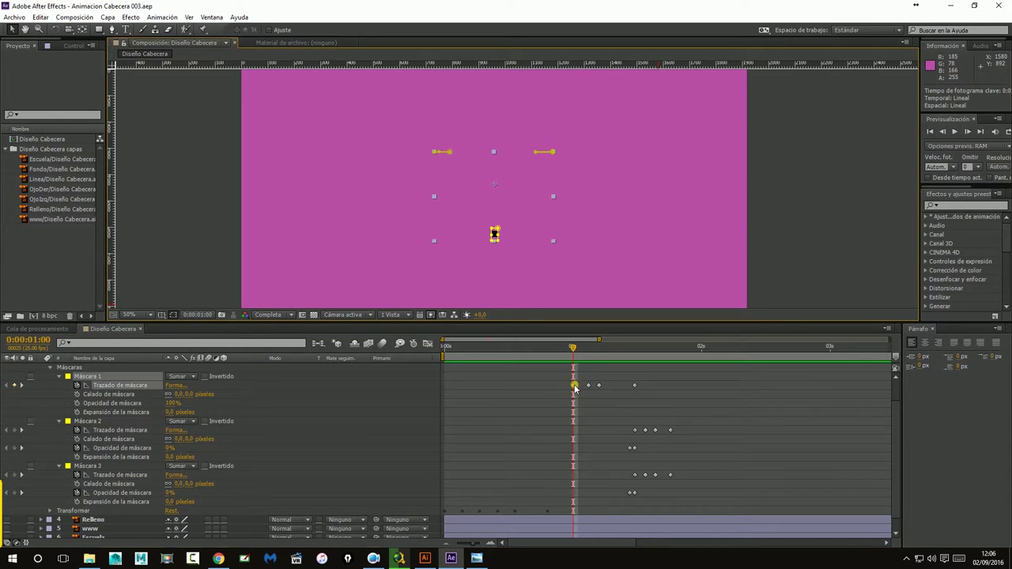
left_click(102, 378)
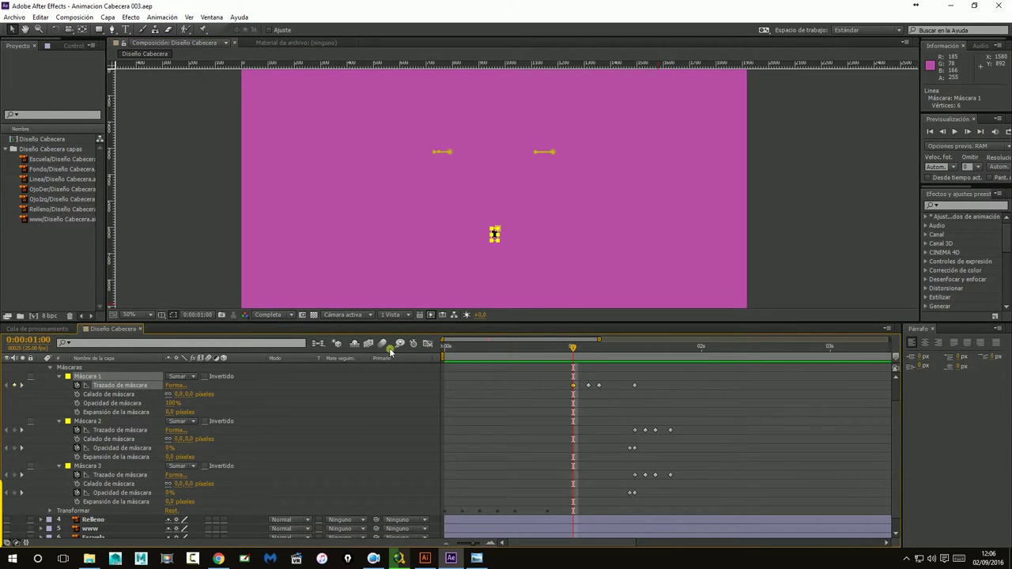
left_click(427, 343)
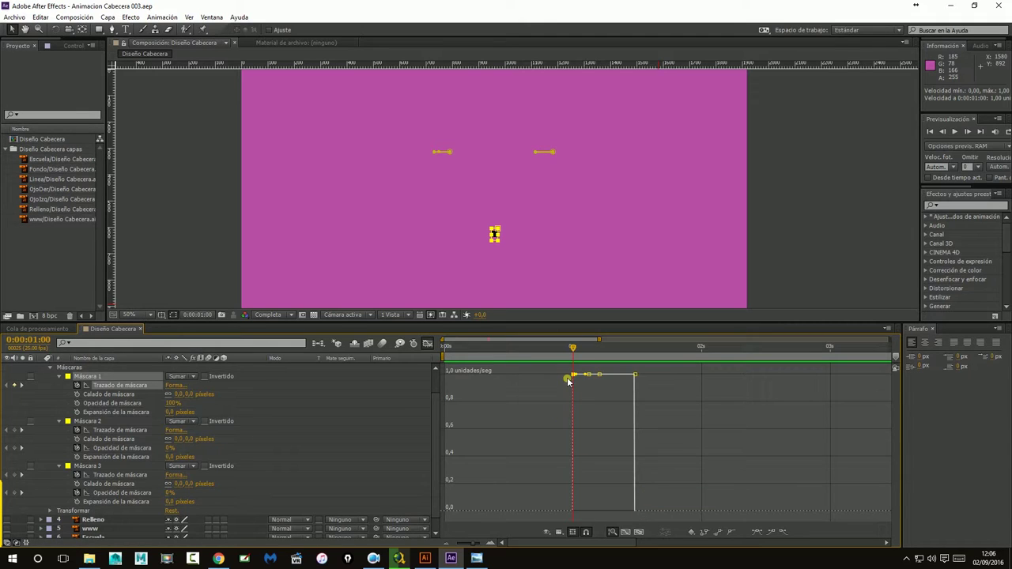
left_click_drag(568, 382, 569, 375)
mouse_move(632, 374)
left_click(427, 345)
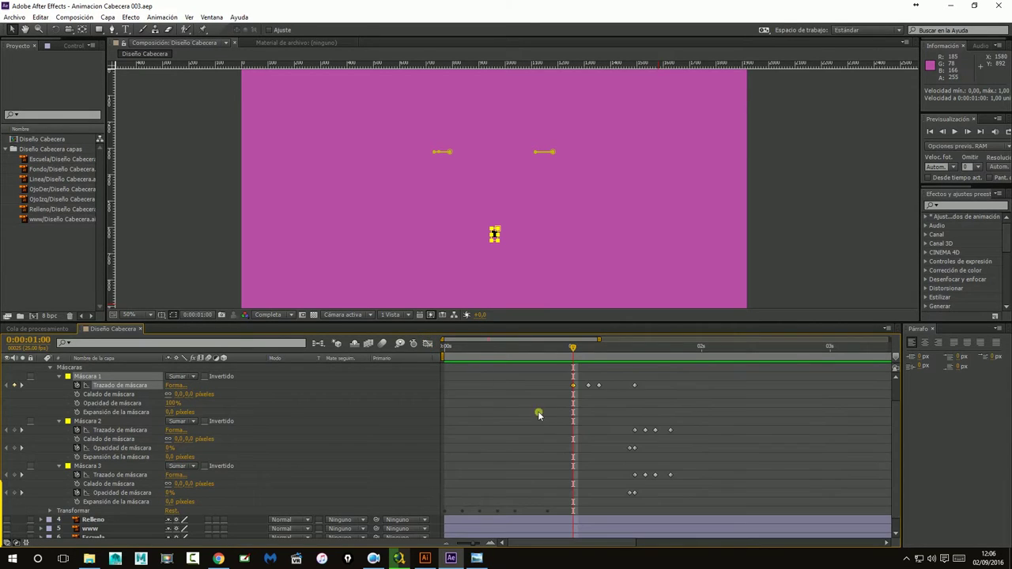
Apply Desaceleración suave to the mask path keyframe and check the new speed curve
right_click(572, 388)
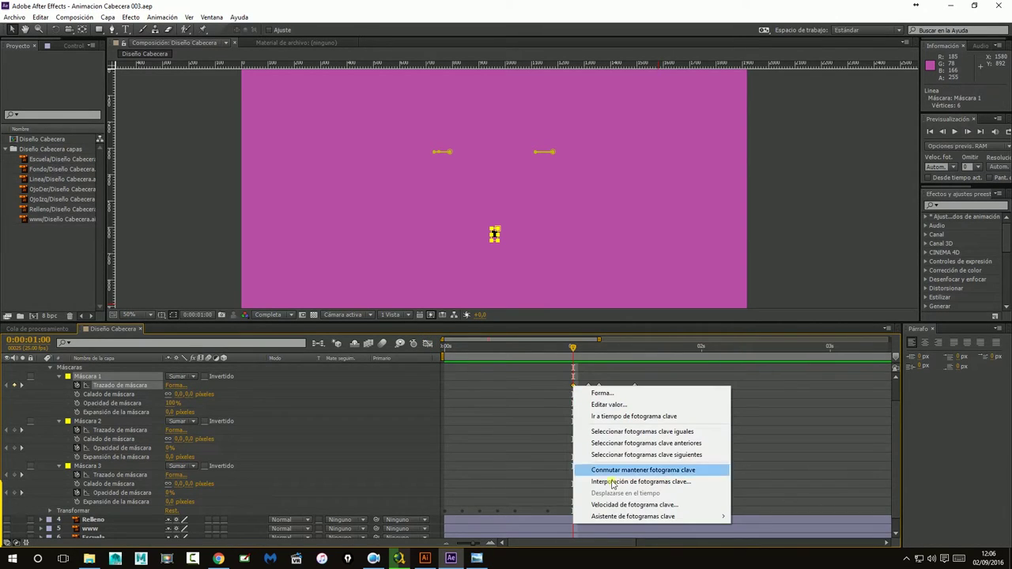
mouse_move(624, 516)
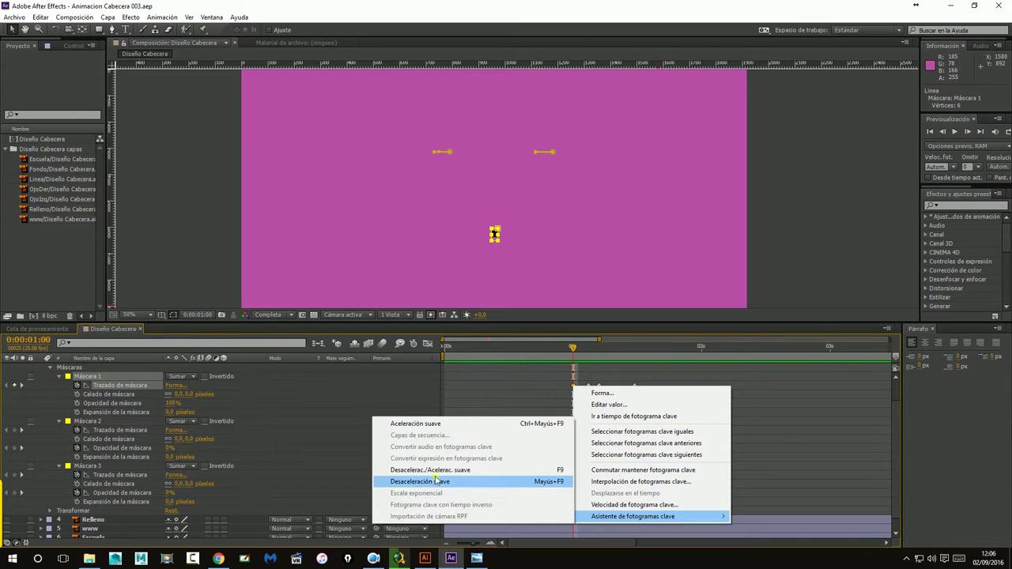
left_click(409, 425)
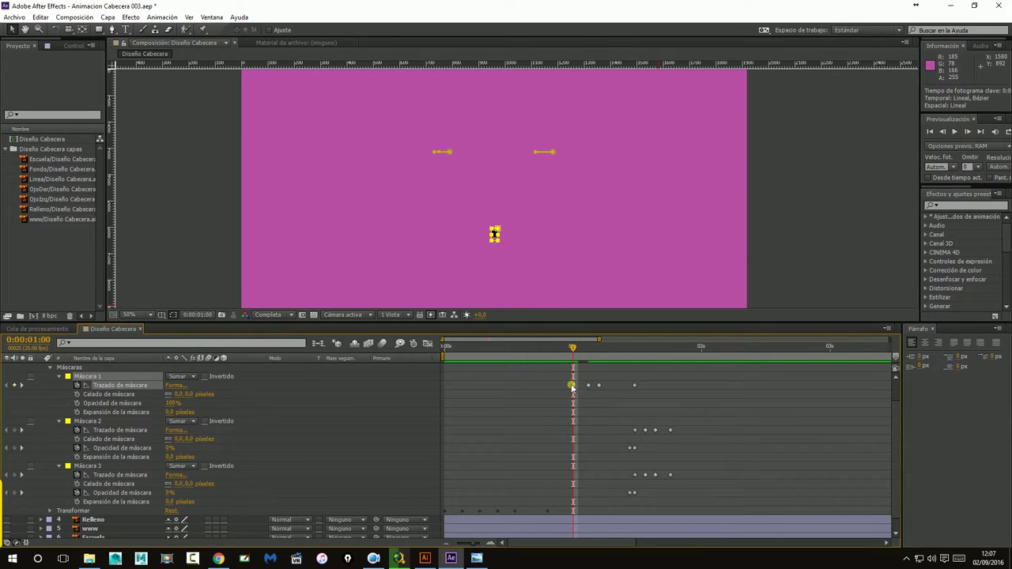
left_click(427, 345)
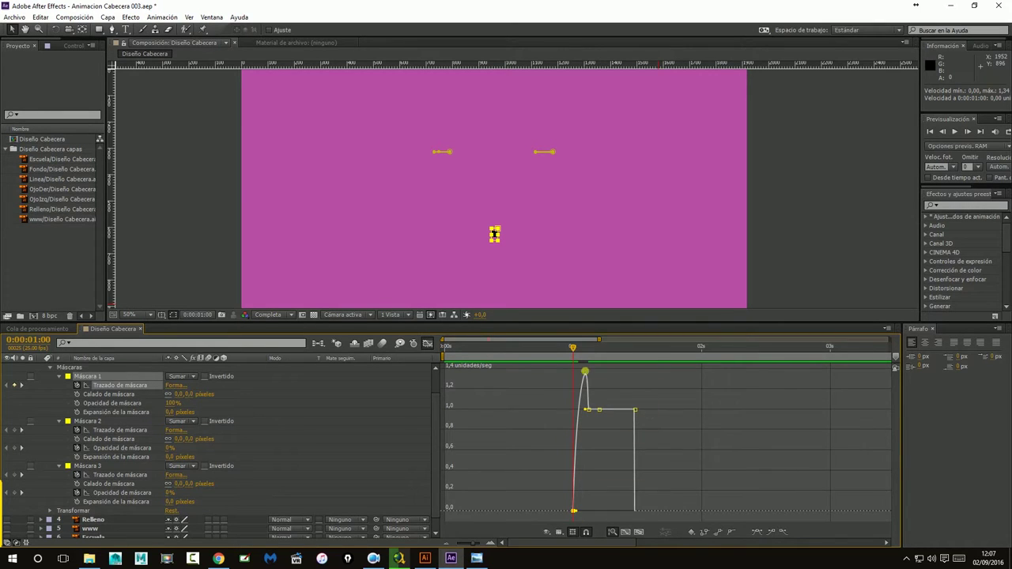
Rewind to the start and play a preview of the eased mask animation
left_click(932, 133)
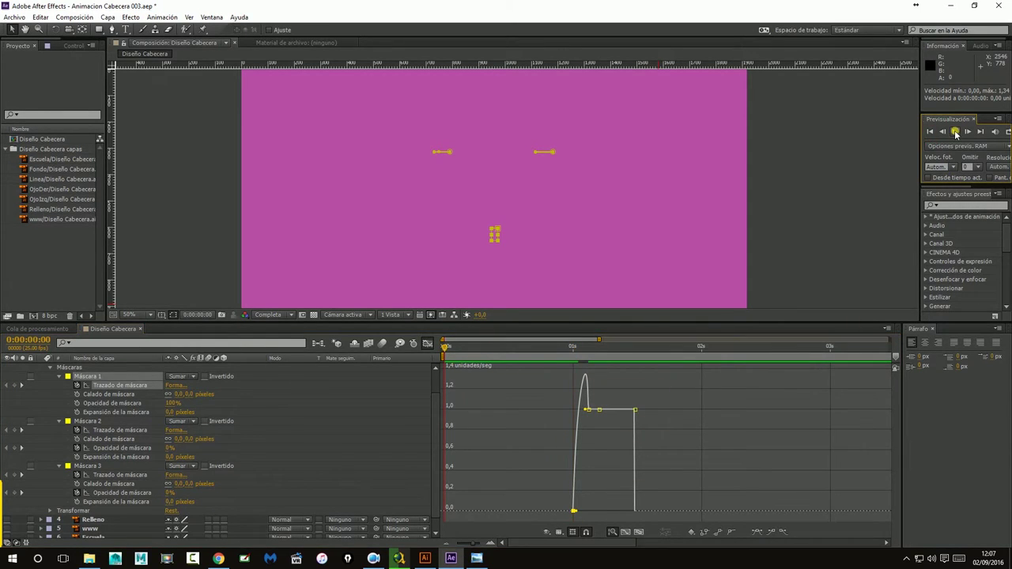
left_click(800, 169)
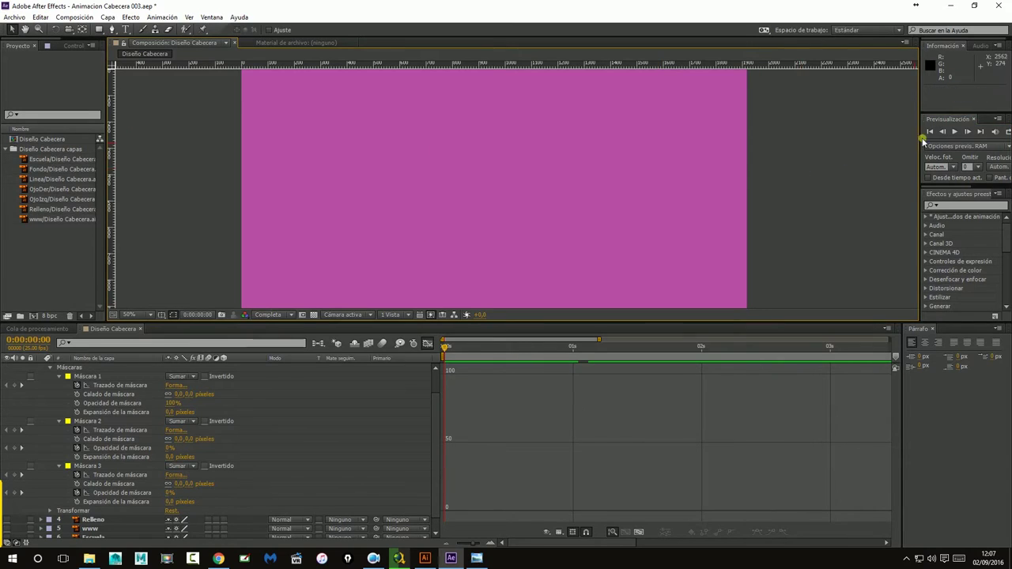
left_click(956, 133)
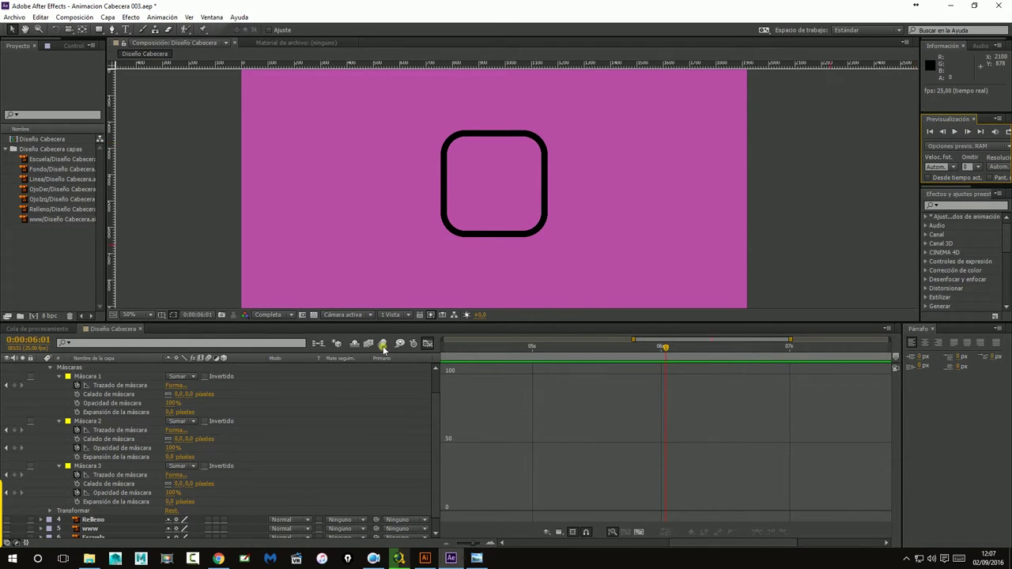
Return to the keyframe view, show the full 0–10 s timeline and trim the work area to about 2 seconds
left_click(427, 344)
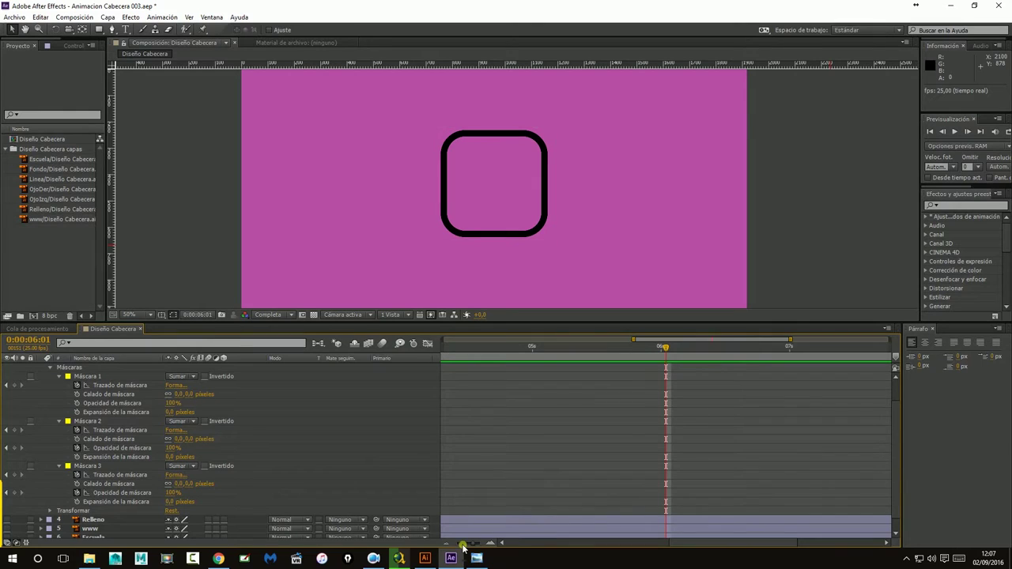
left_click(447, 544)
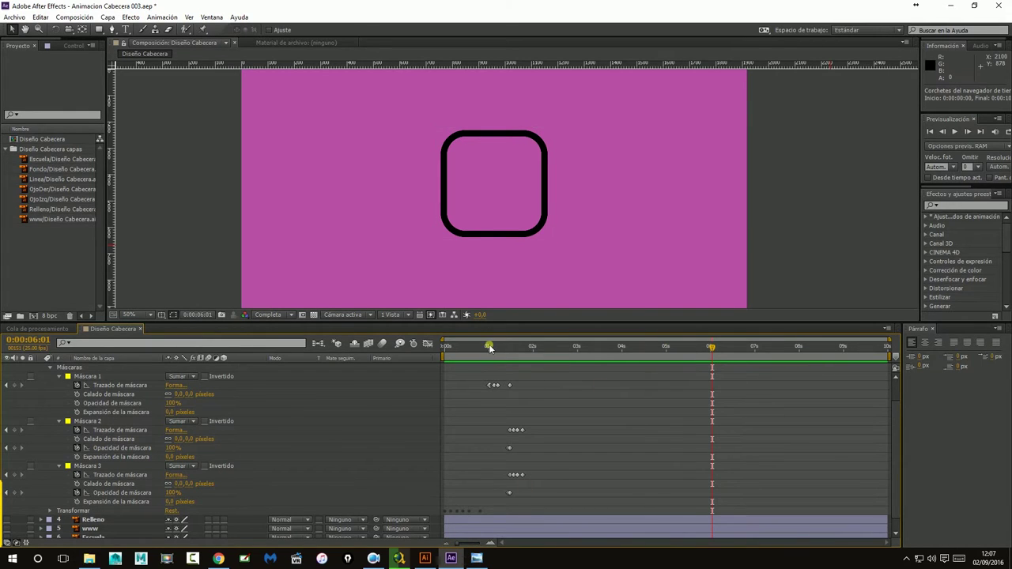
left_click_drag(491, 347, 541, 348)
left_click_drag(890, 356, 542, 384)
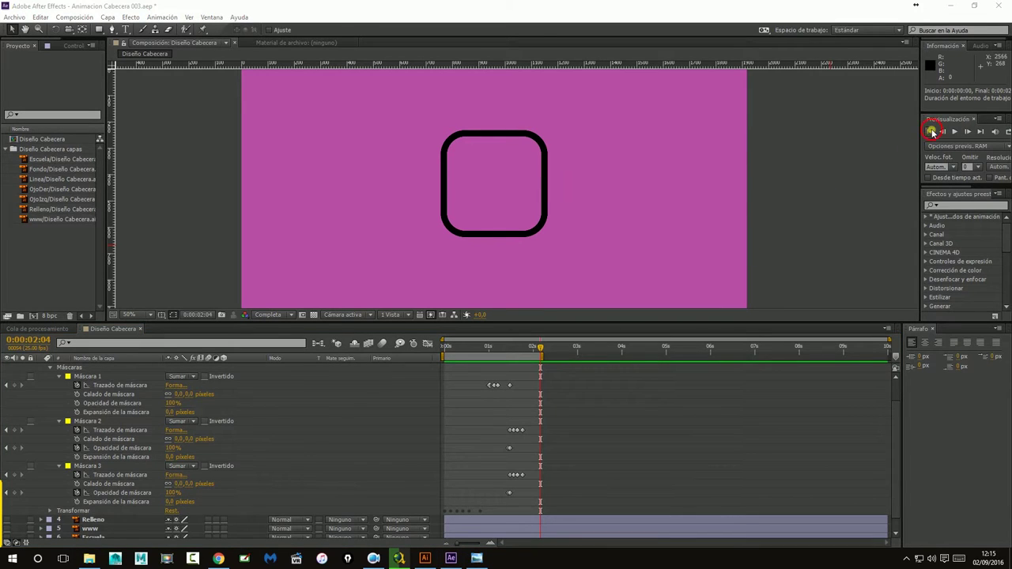
Replay the shortened mask animation several times, stopping on the finished rounded square
left_click(933, 131)
left_click(956, 132)
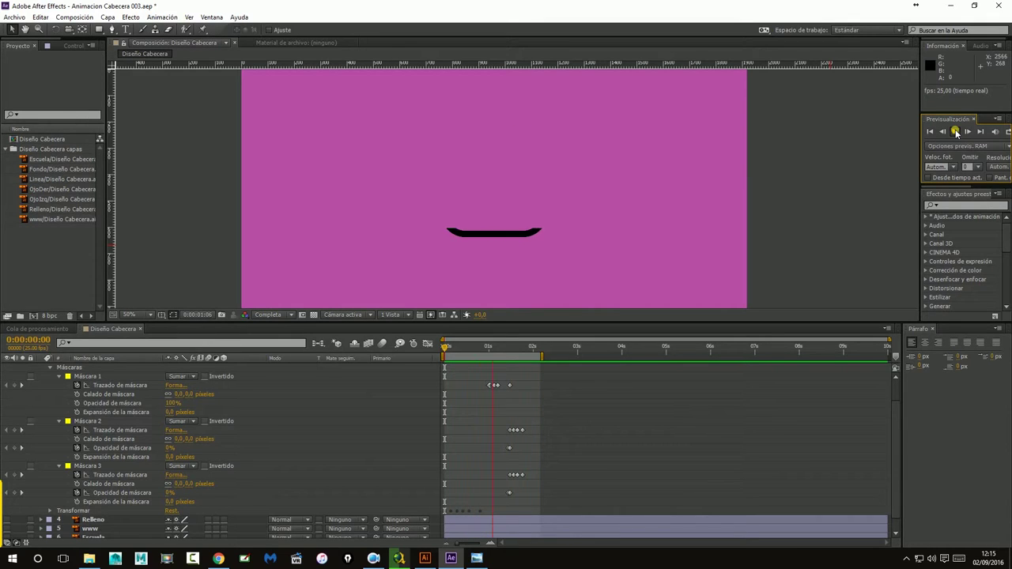
left_click(454, 241)
key("space")
key("space")
key("space")
left_click(529, 135)
left_click(642, 297)
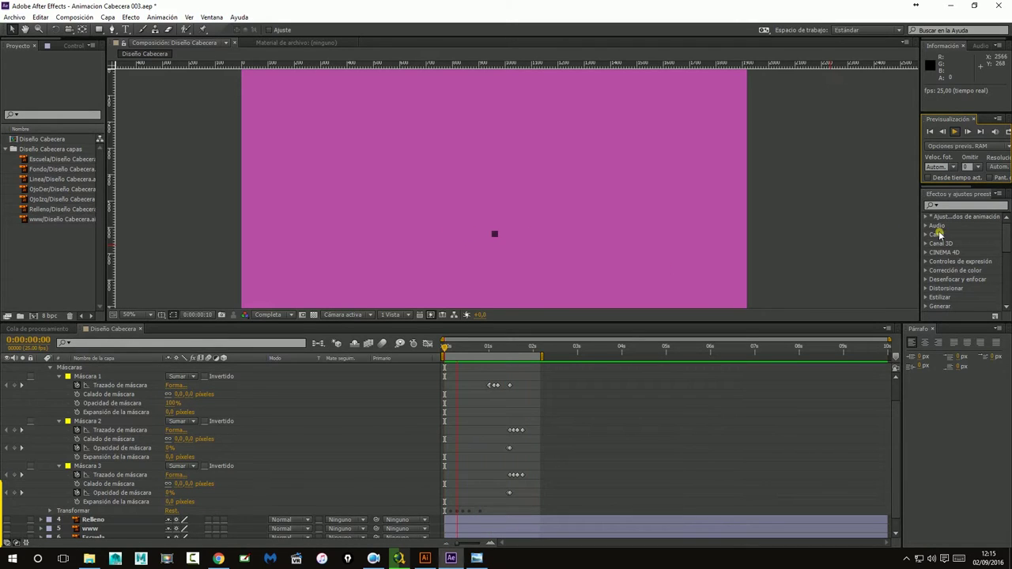
left_click(954, 131)
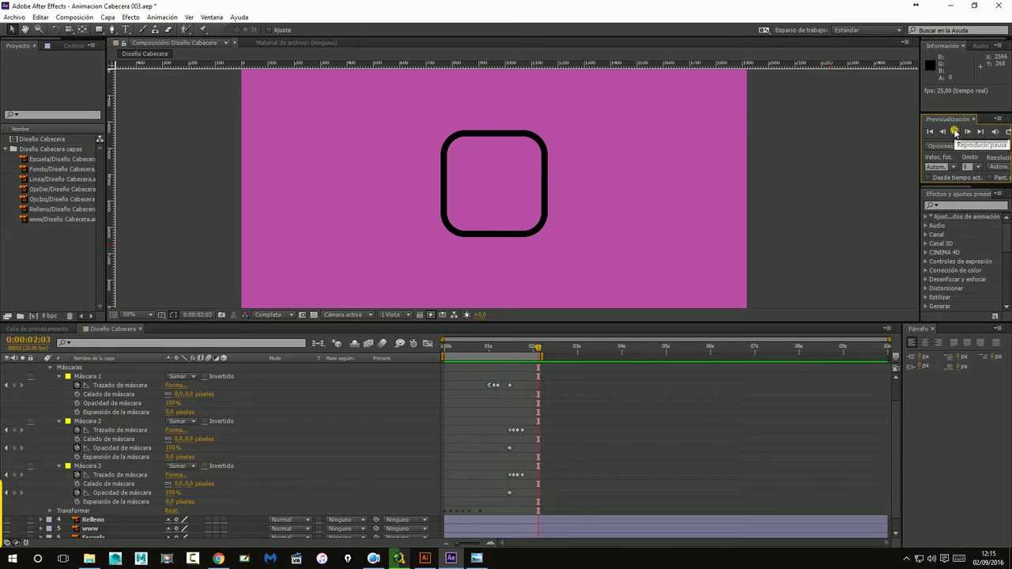
left_click(876, 196)
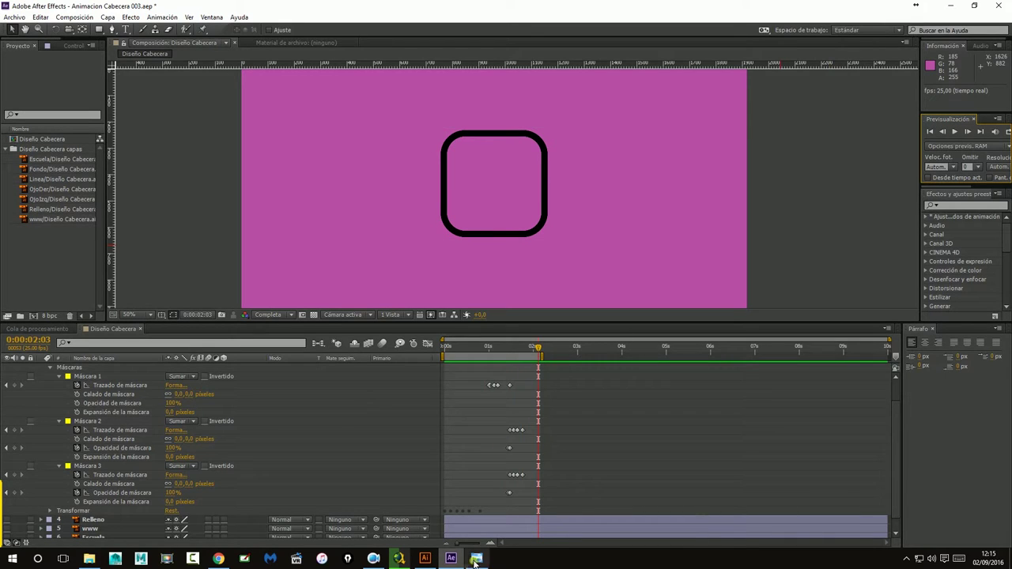
left_click(490, 545)
Zoom in around 2 seconds and shift the later keyframes of all three masks slightly earlier
left_click_drag(490, 544, 491, 545)
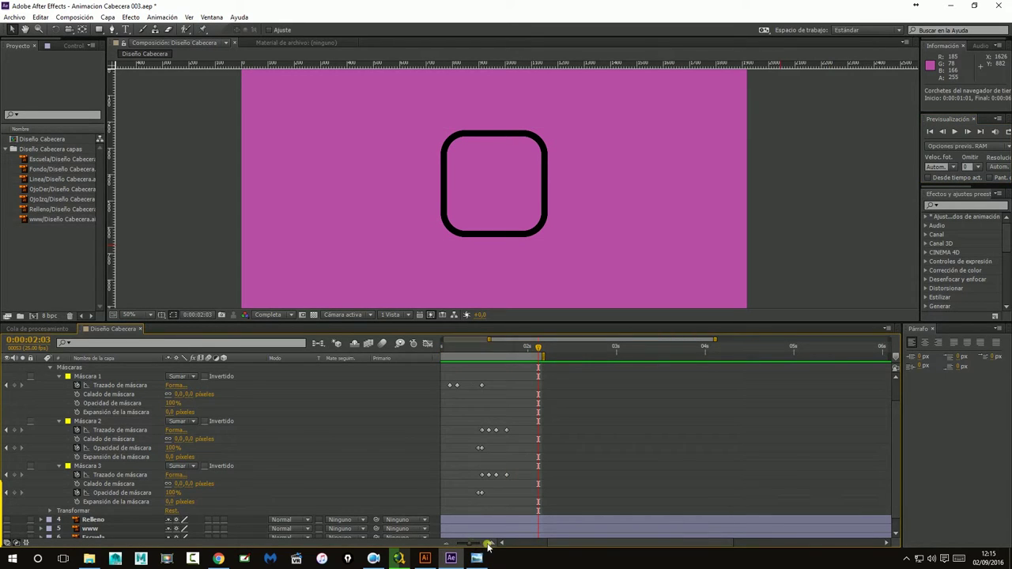
left_click_drag(555, 544, 524, 543)
left_click(534, 386)
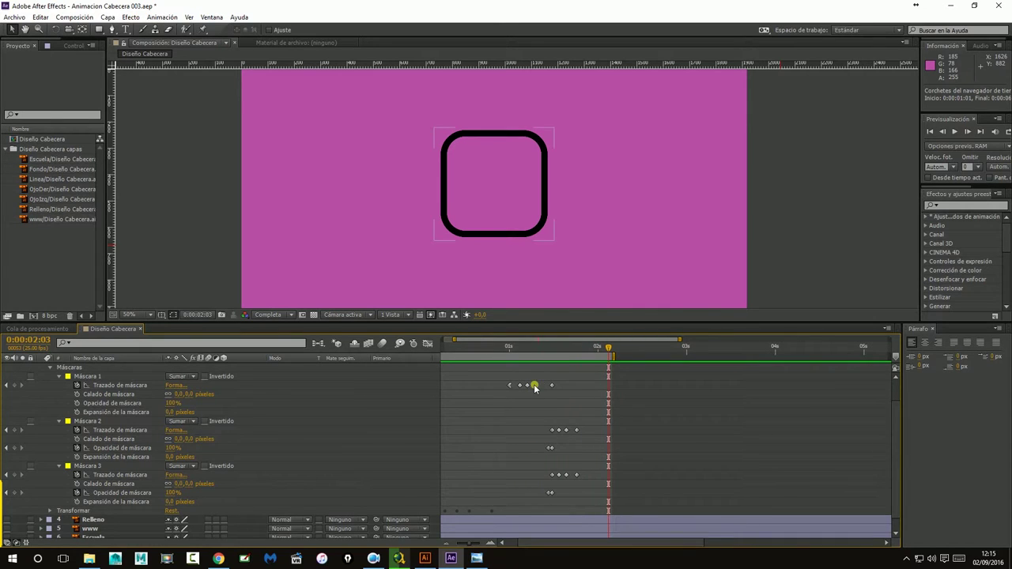
left_click_drag(539, 373, 651, 504)
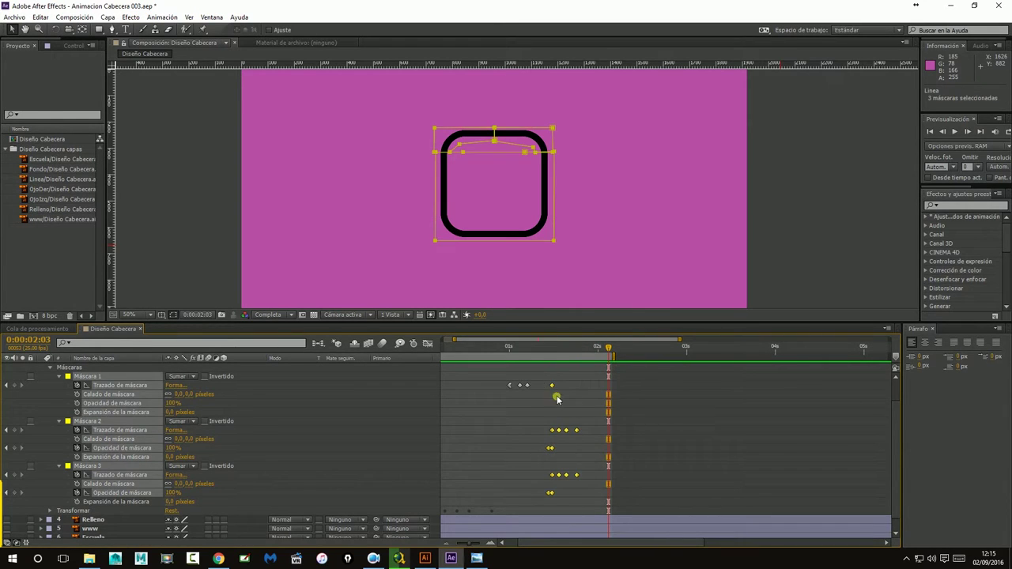
left_click_drag(552, 388, 543, 389)
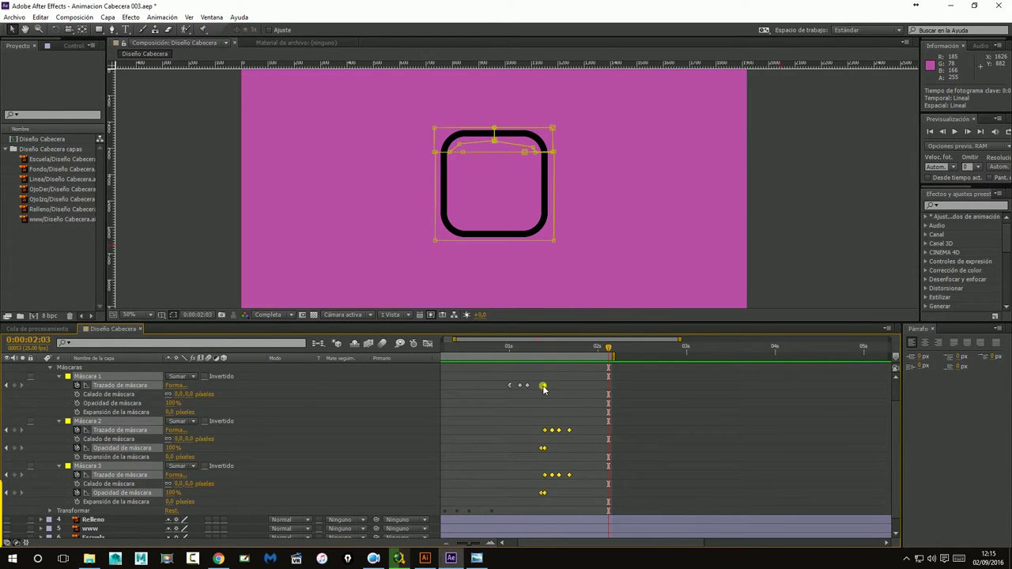
At 0:00:01:03, select the mask keyframes and shift them earlier, checking the shape at 0:00:00:17
left_click_drag(522, 353, 520, 351)
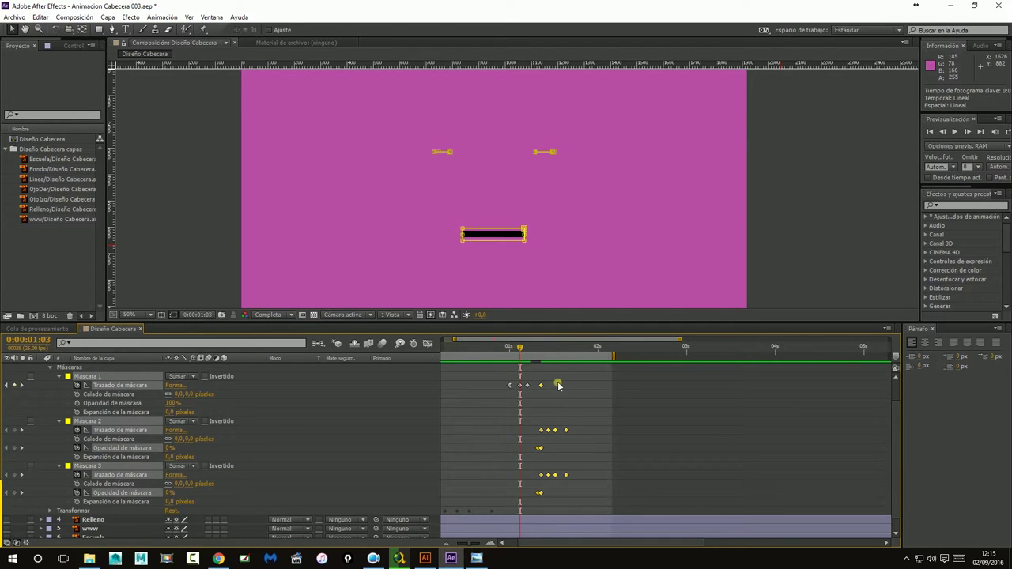
left_click_drag(594, 377, 515, 506)
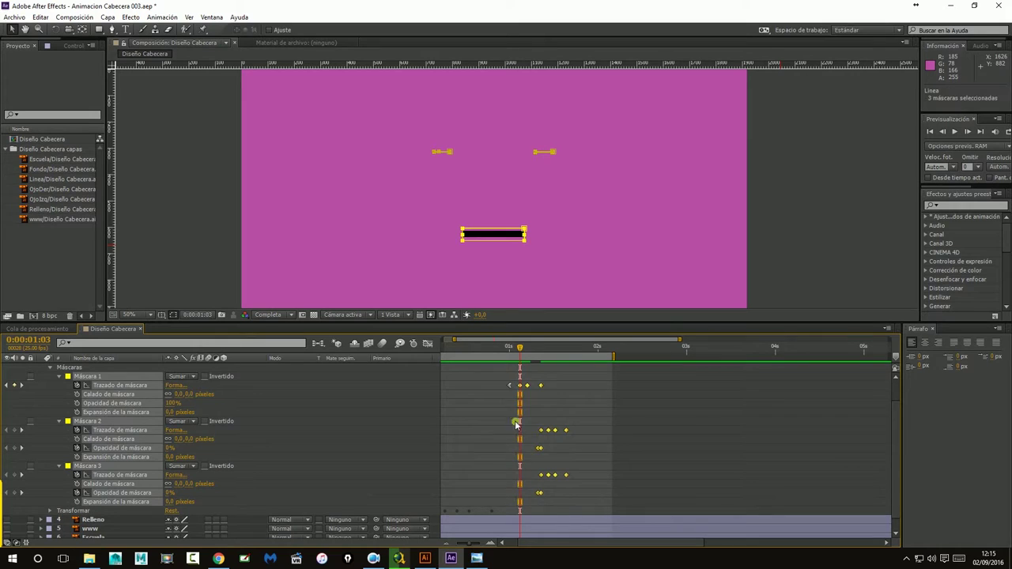
left_click_drag(519, 386, 516, 385)
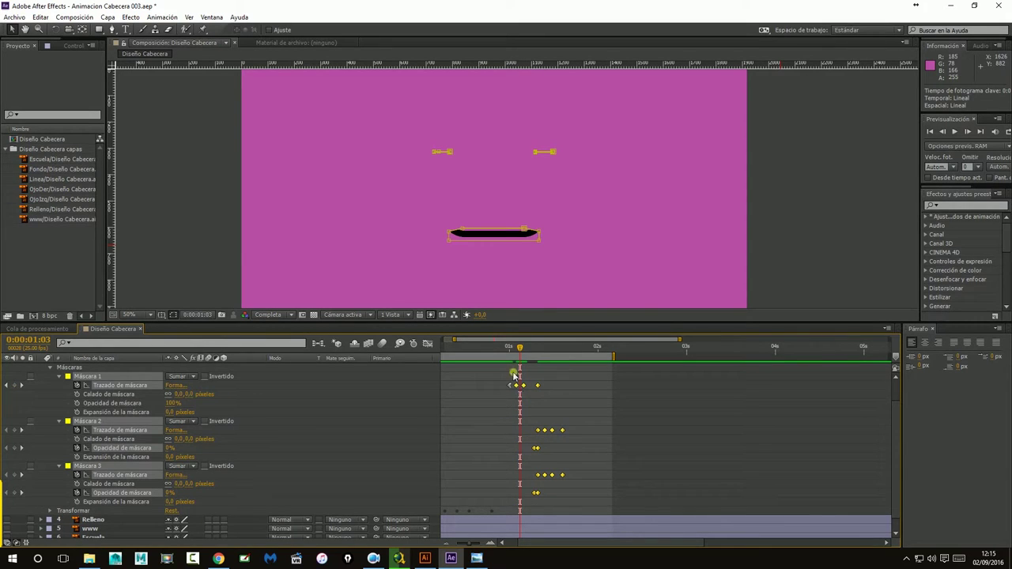
left_click(504, 348)
left_click_drag(495, 348, 480, 349)
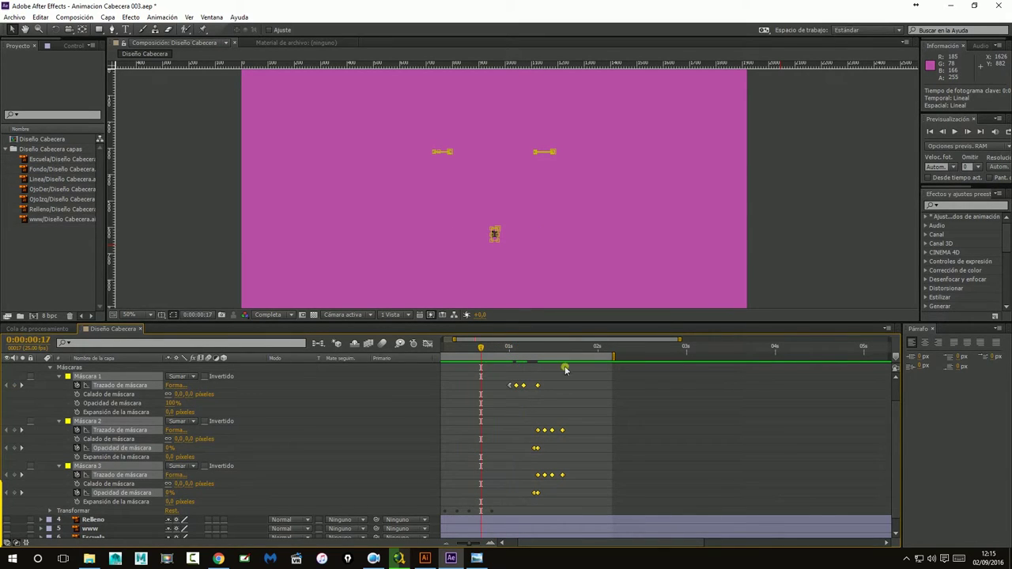
Deselect the masks, scrub and preview the animation, then undo the last keyframe move
left_click(795, 273)
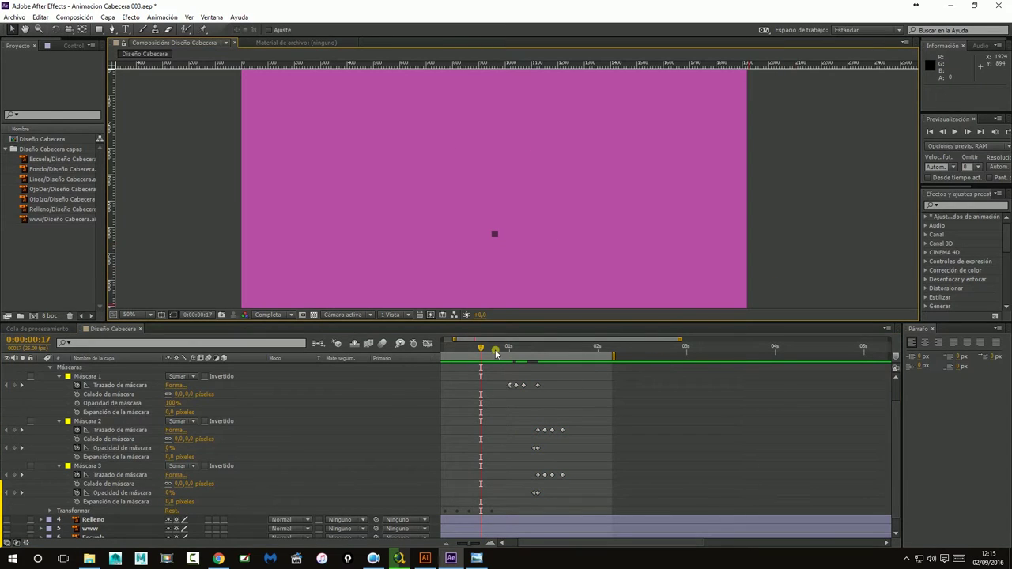
left_click_drag(481, 349, 495, 349)
left_click(955, 132)
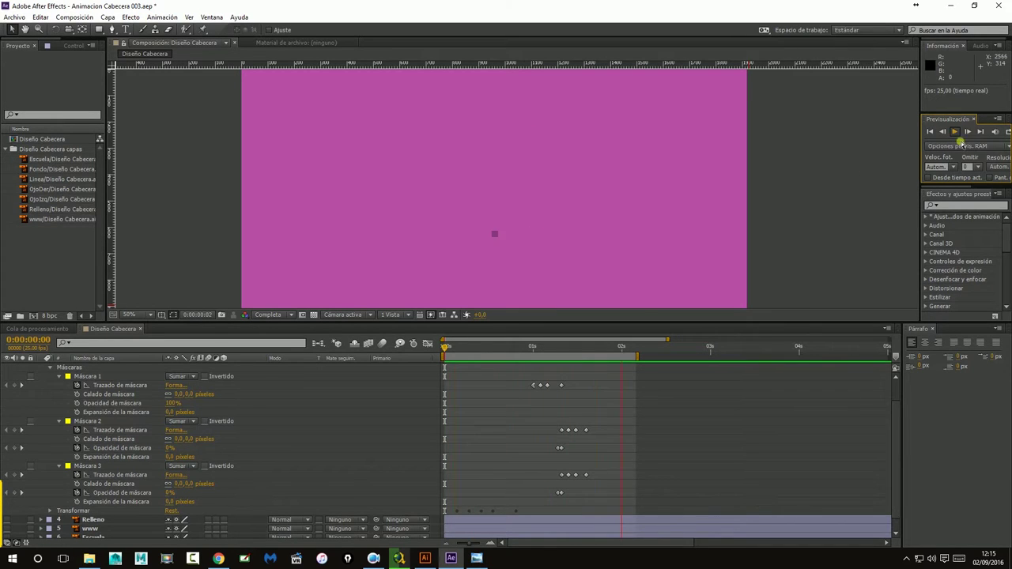
key("ctrl+z")
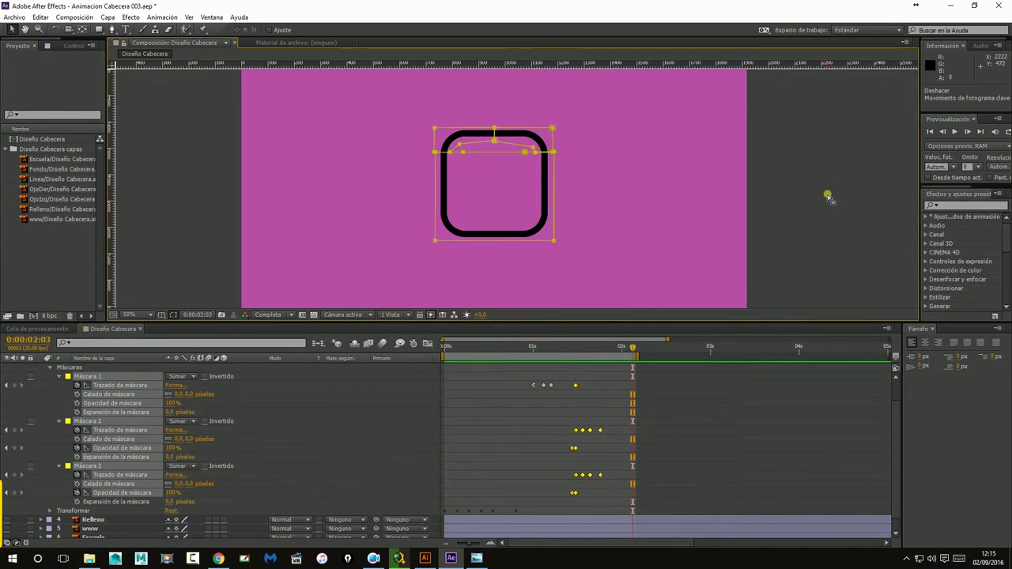
After previewing, select Máscara 1's path keyframe at 0:00:01:05 and display its speed graph
left_click(954, 132)
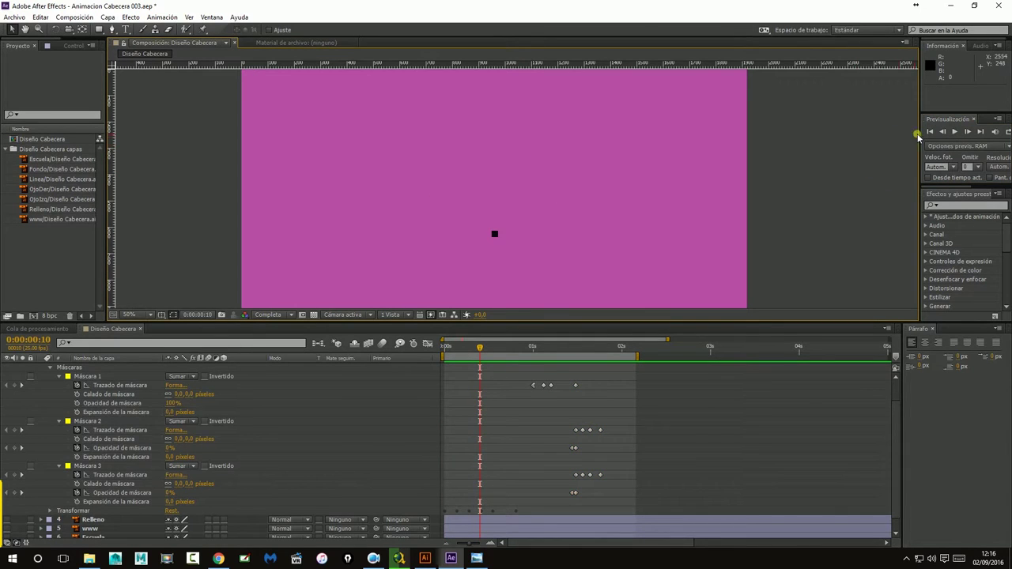
left_click(954, 133)
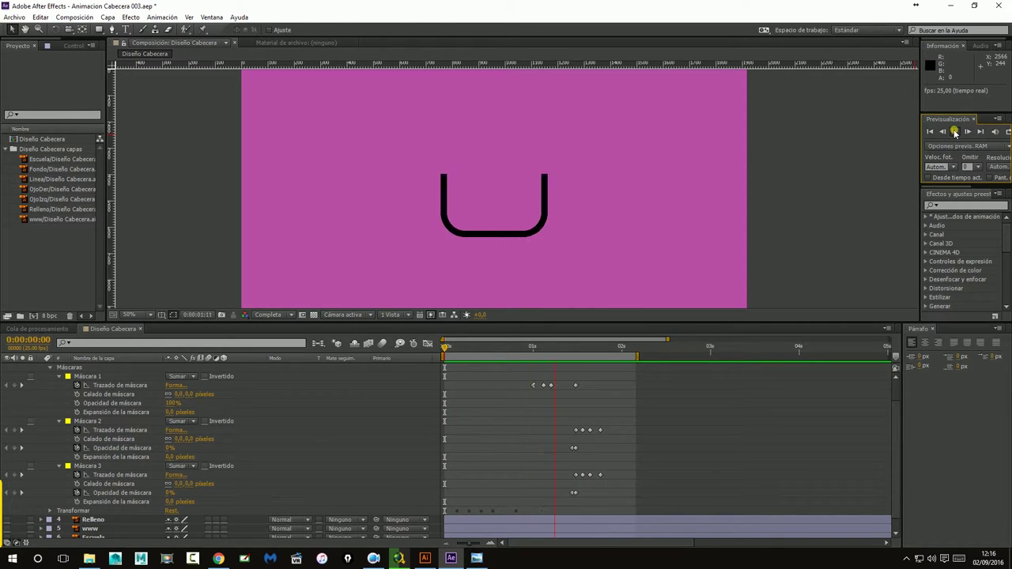
left_click(954, 132)
mouse_move(532, 355)
left_mouse_down()
mouse_move(564, 355)
mouse_move(551, 359)
left_mouse_up()
left_click(551, 385)
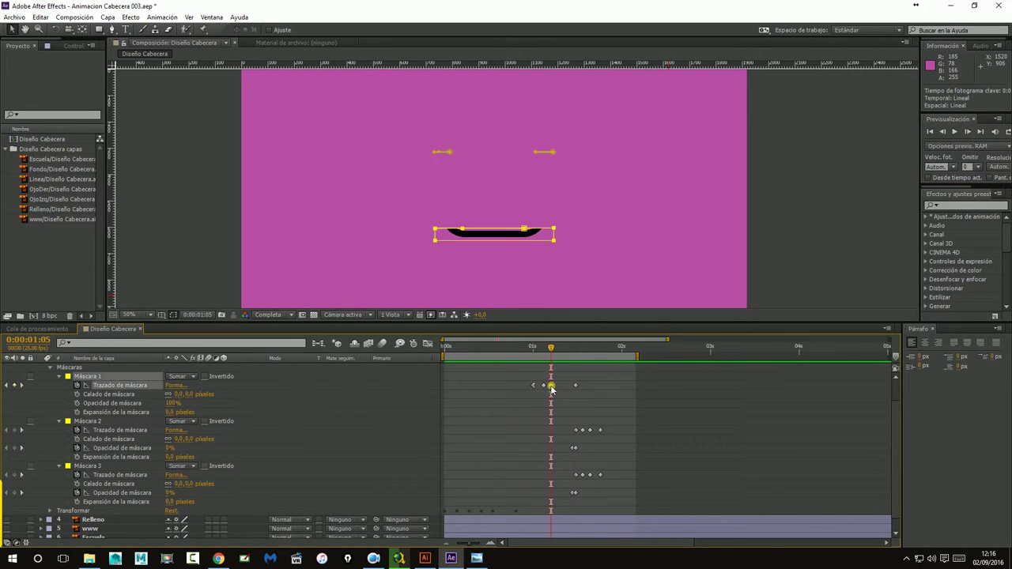
left_click(427, 344)
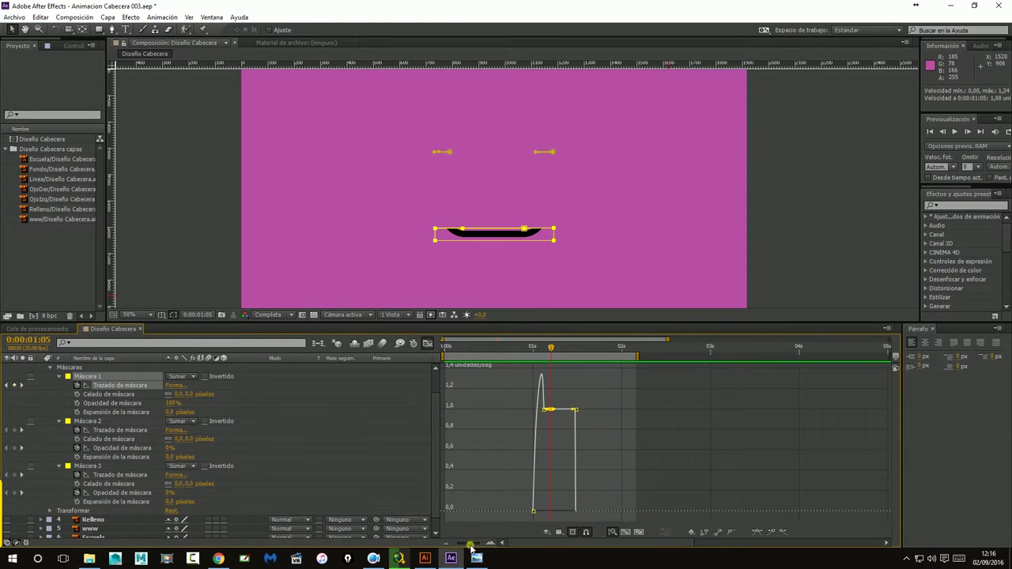
Zoom to frame level and cut the first keyframe's influence to nearly zero so speed rises steeply
left_click_drag(471, 547, 486, 546)
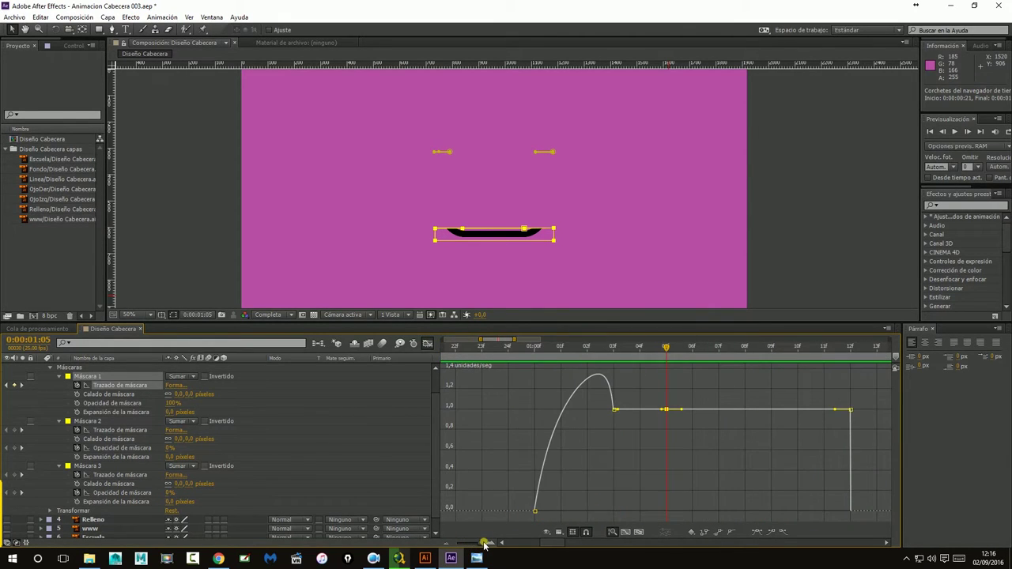
left_click(615, 410)
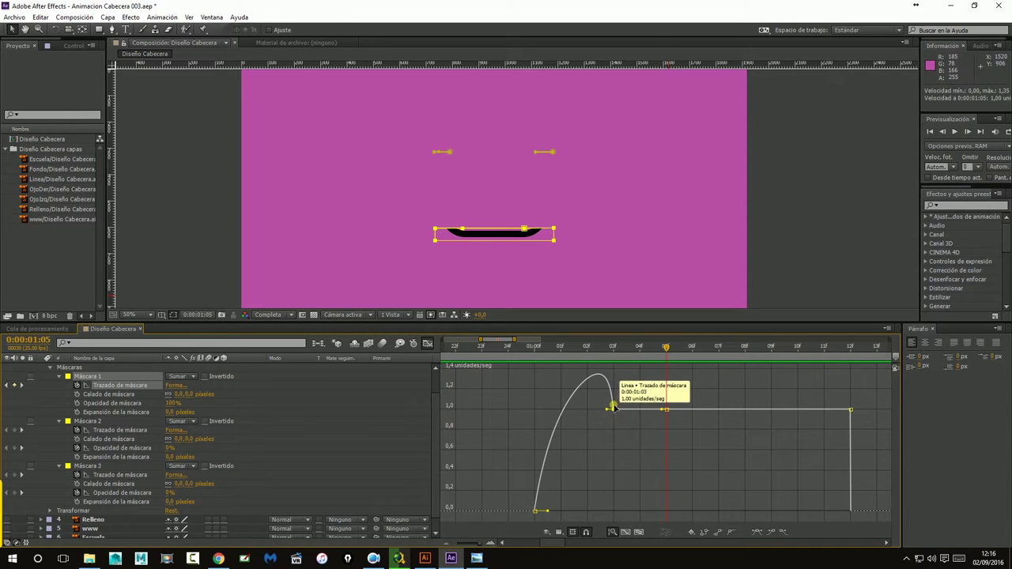
left_click_drag(656, 347, 522, 383)
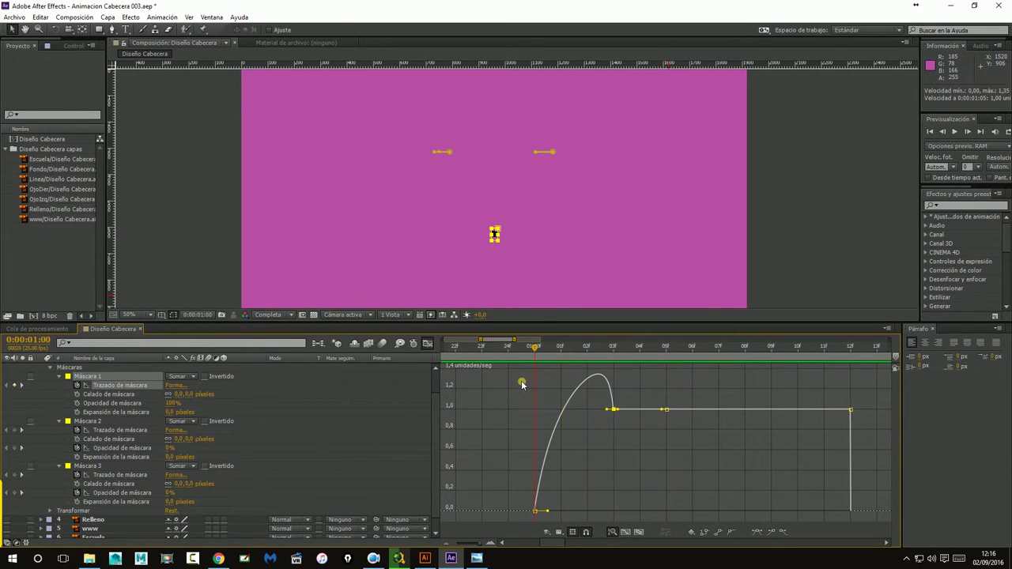
left_click_drag(551, 379, 606, 366)
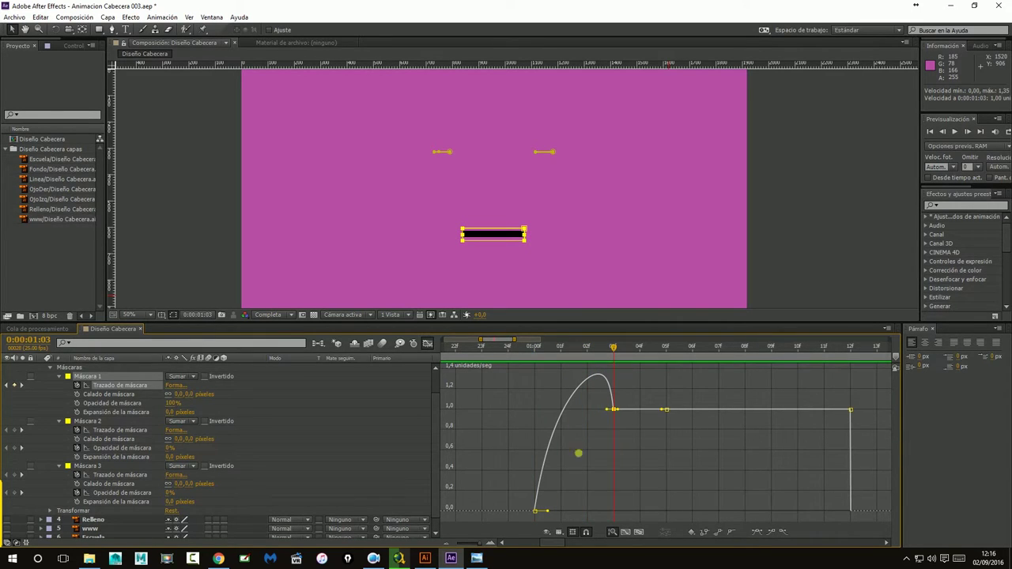
left_click_drag(547, 513, 533, 511)
left_click_drag(534, 511, 543, 506)
Shift the speed peak earlier to about 31% influence and flatten the top of the curve
left_click_drag(608, 409, 603, 411)
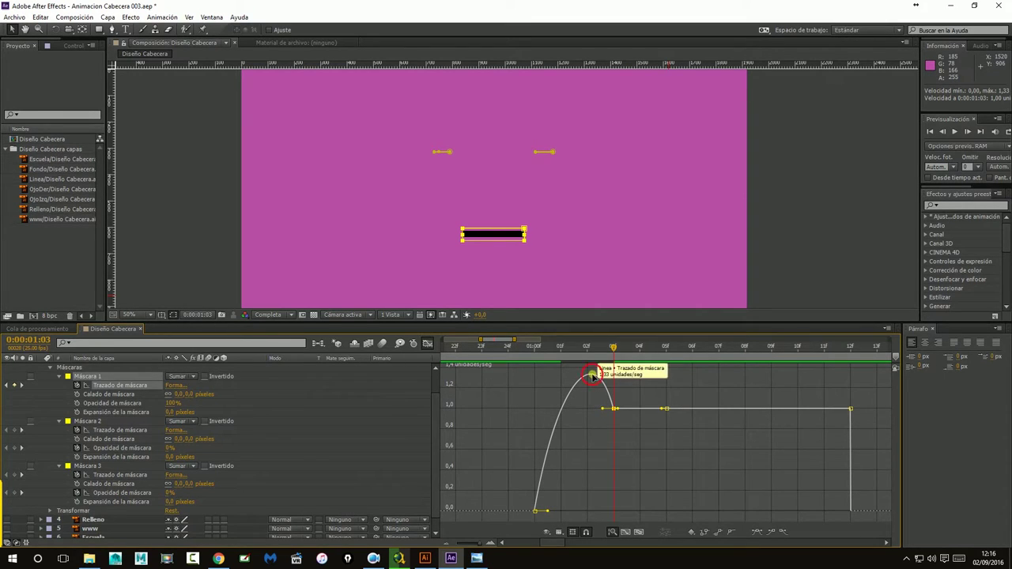
left_click(596, 379)
left_click(580, 492)
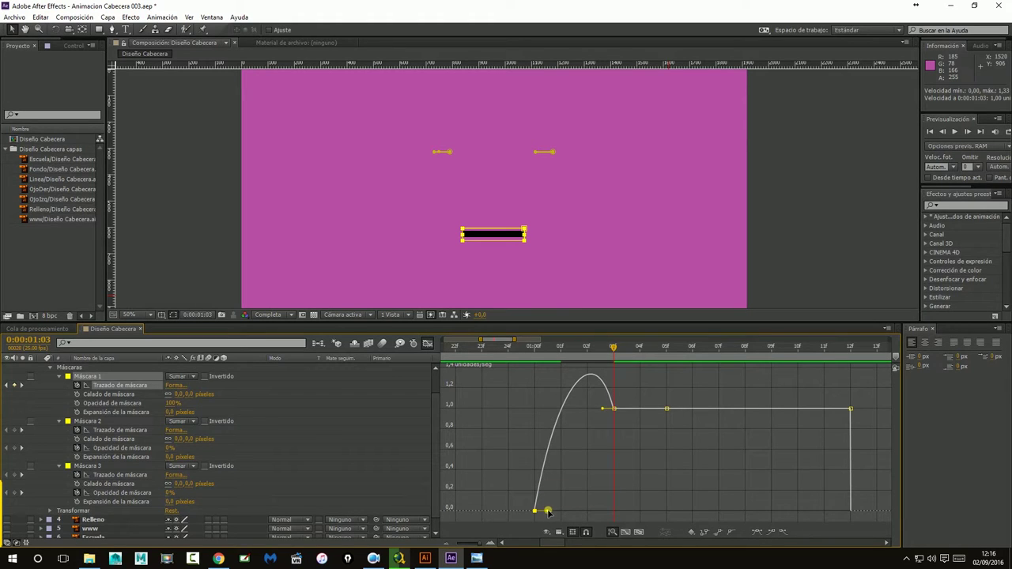
left_click_drag(550, 512, 547, 511)
Raise the last keyframe's speed to about 1.26 units/sec and lengthen the 01:05 keyframe's ease out
mouse_move(614, 410)
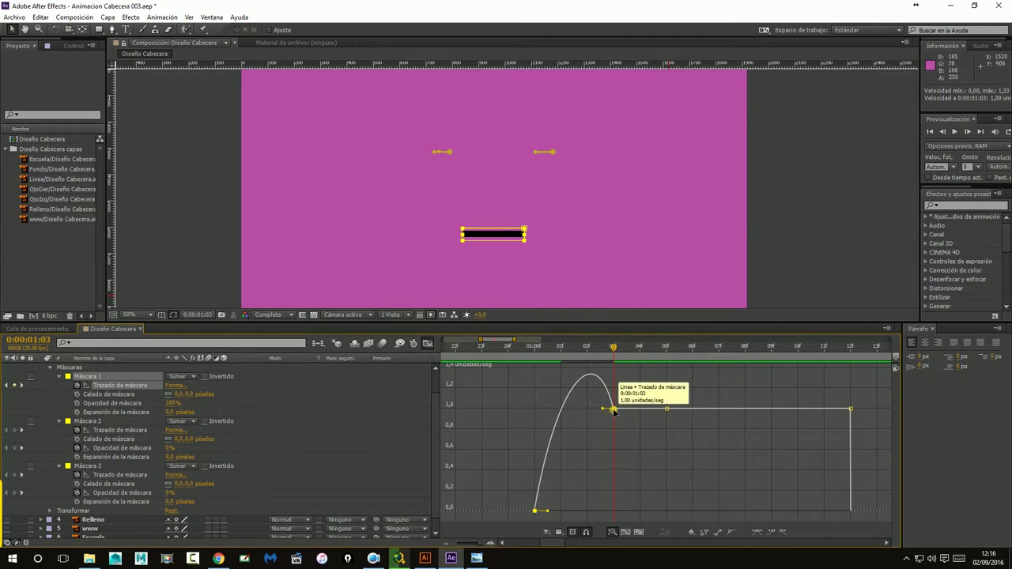
left_click(666, 409)
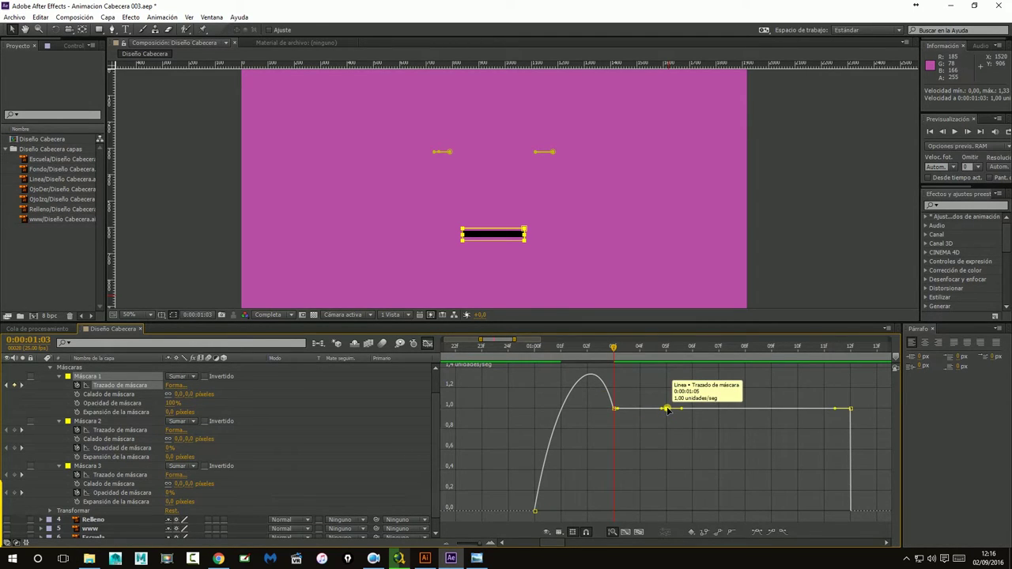
left_click_drag(614, 348, 666, 348)
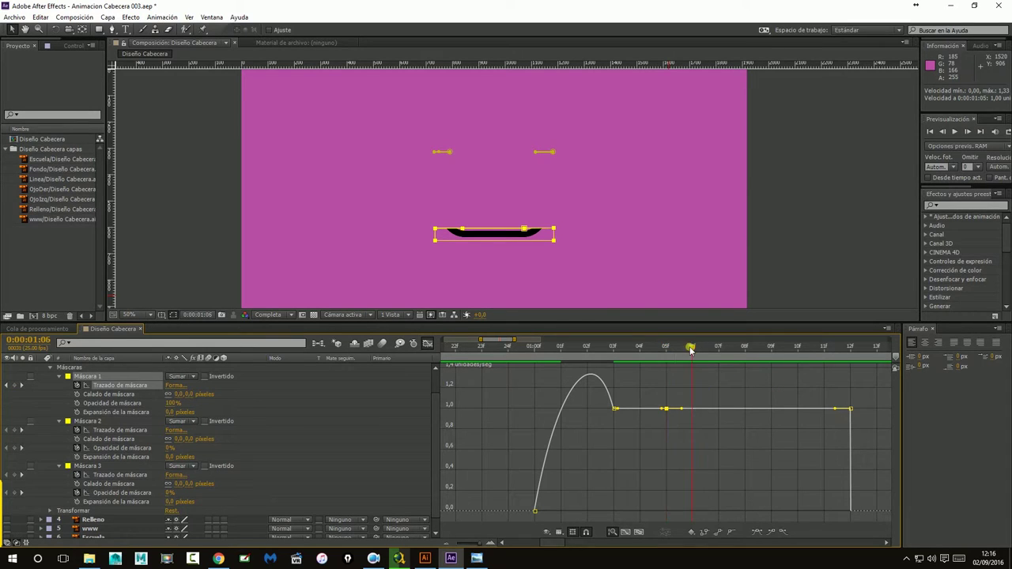
left_click_drag(691, 346, 841, 362)
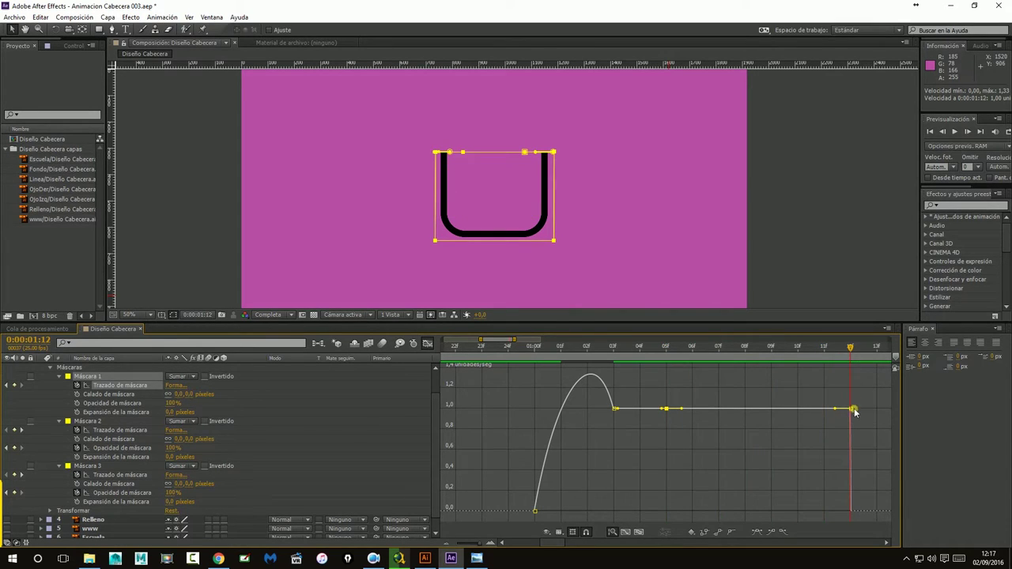
left_click_drag(854, 411, 852, 394)
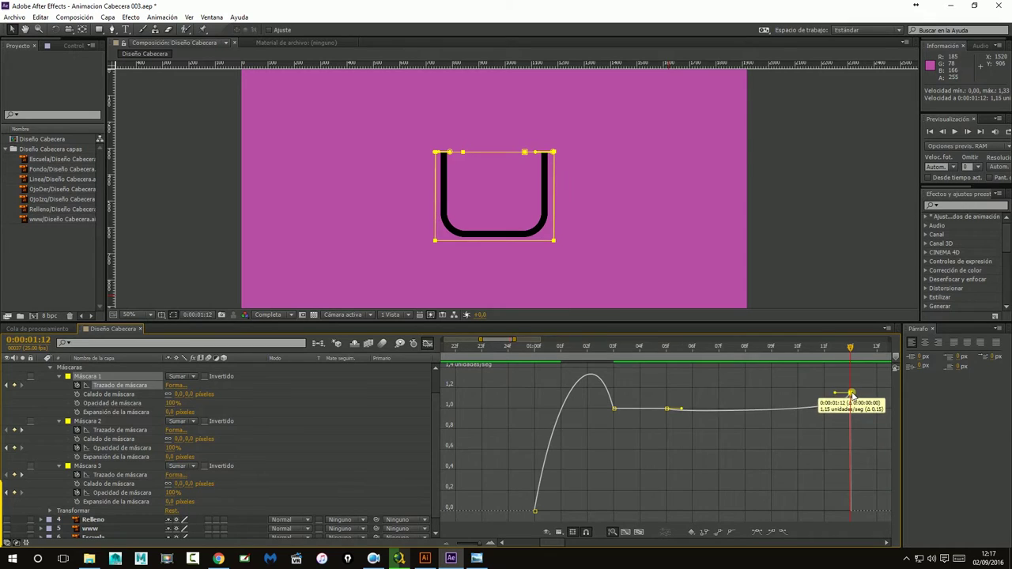
mouse_move(852, 394)
left_mouse_down()
mouse_move(850, 383)
mouse_move(808, 376)
mouse_move(850, 378)
left_mouse_up()
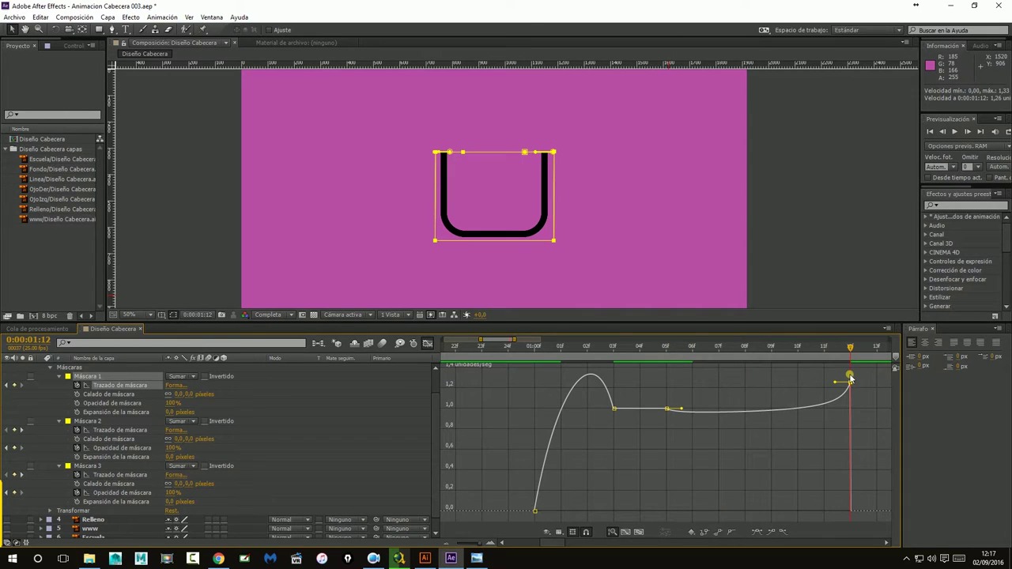
mouse_move(680, 409)
left_mouse_down()
mouse_move(694, 406)
mouse_move(687, 411)
left_mouse_up()
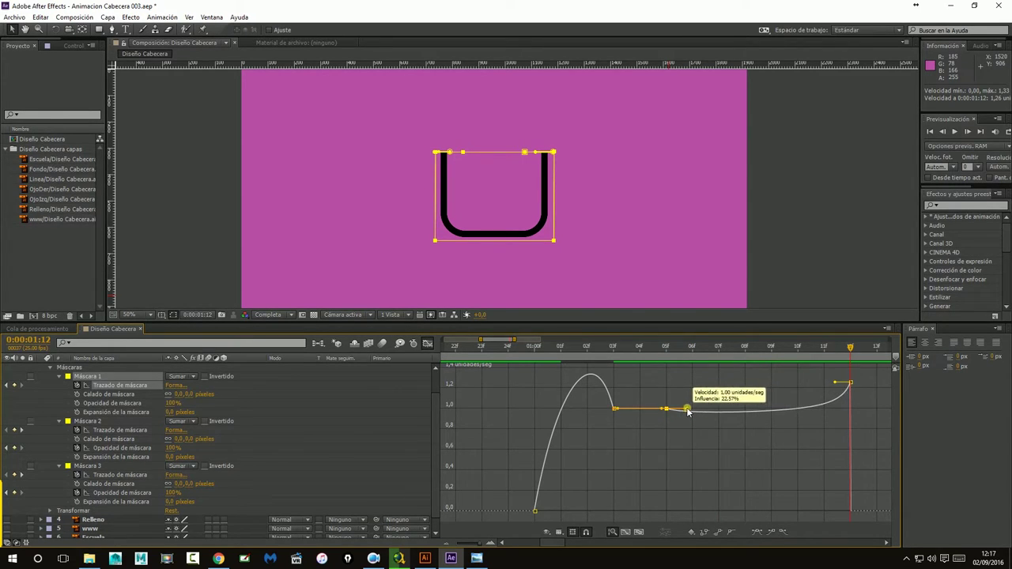
left_click_drag(843, 351, 535, 346)
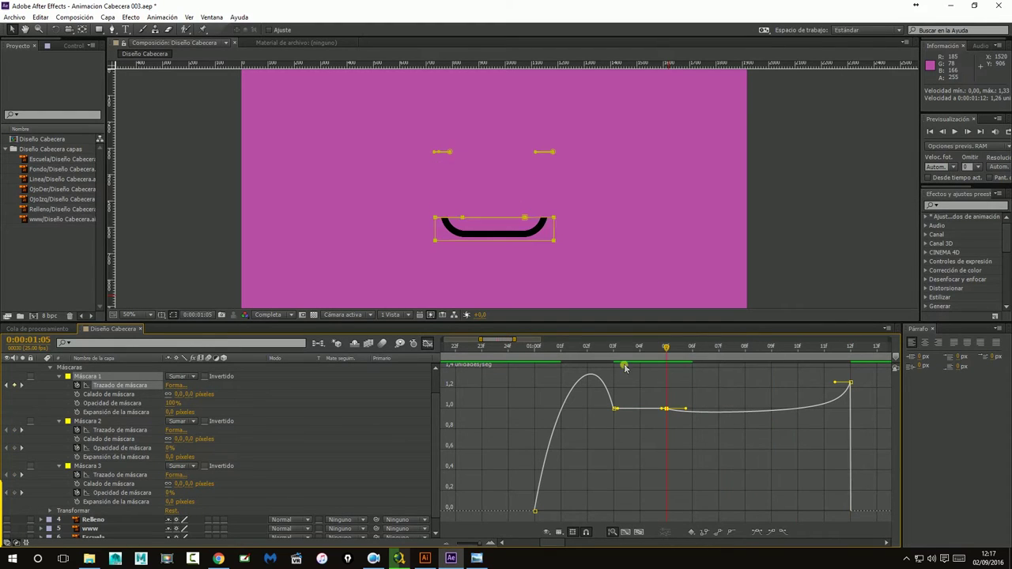
Preview the eased animation from the start, stopping once the square closes at 0:00:01:23
left_click(802, 237)
left_click(932, 132)
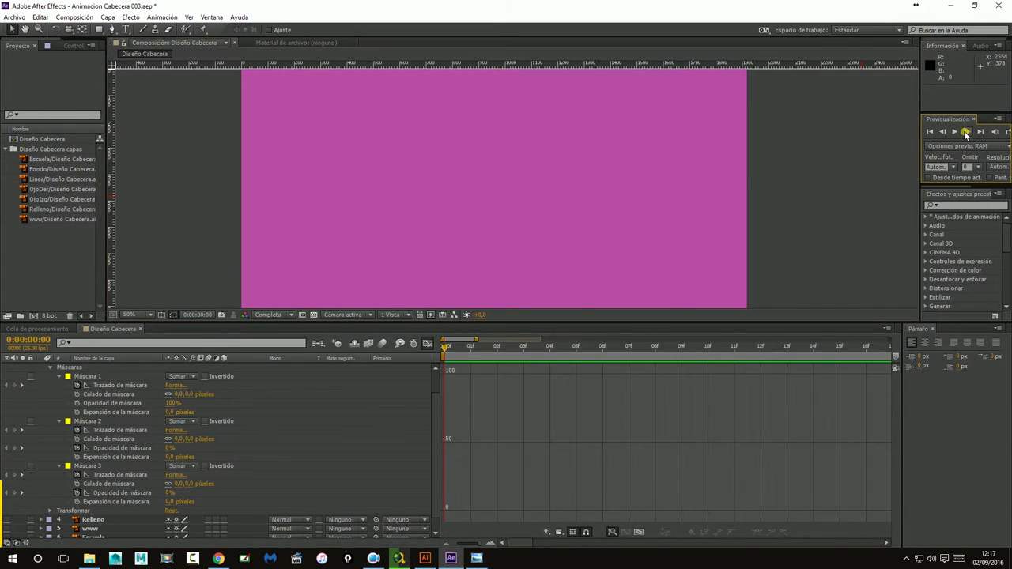
left_click(956, 132)
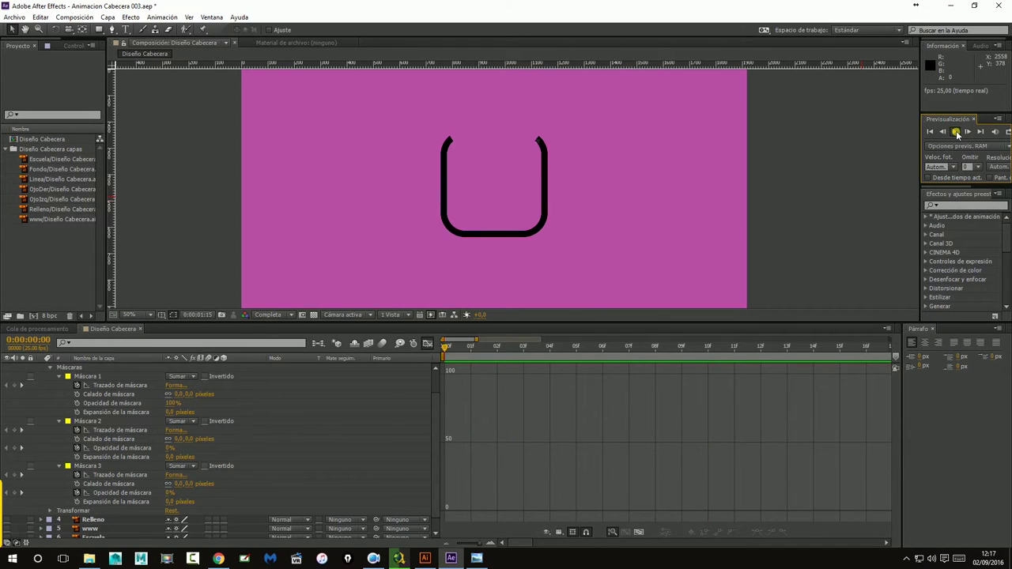
left_click(656, 336)
Select the Linea layer and its Máscara 1 in the timeline
left_click(543, 195)
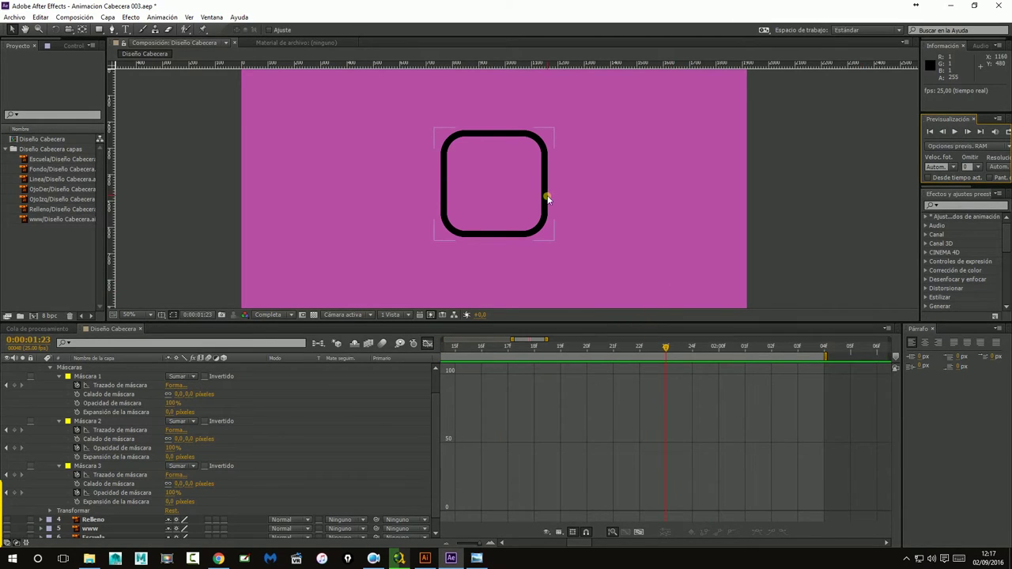
left_click(89, 378)
scroll(95, 395, "up", 2)
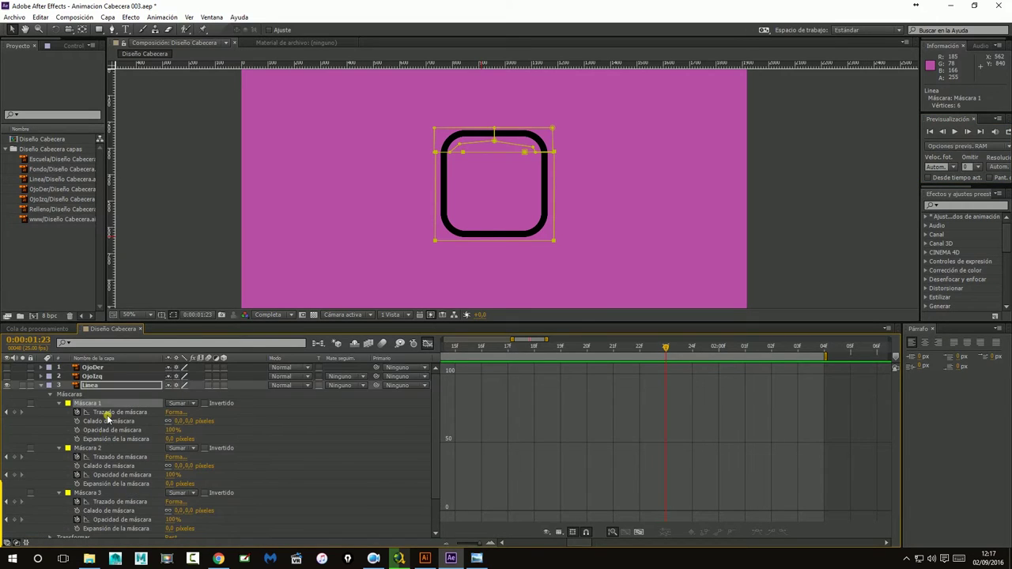
scroll(107, 434, "down", 3)
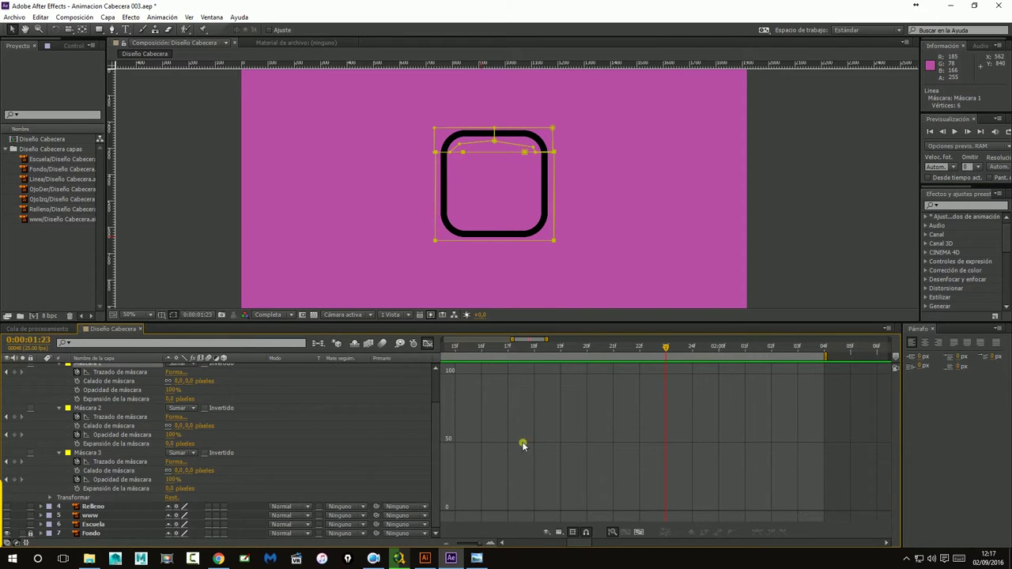
scroll(111, 386, "up", 2)
left_click(97, 386)
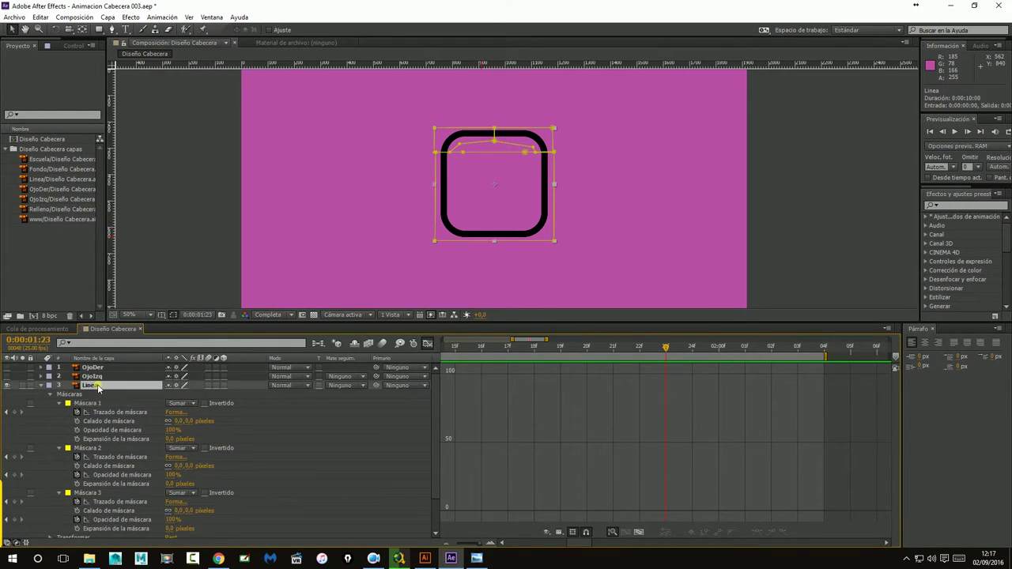
left_click(557, 204)
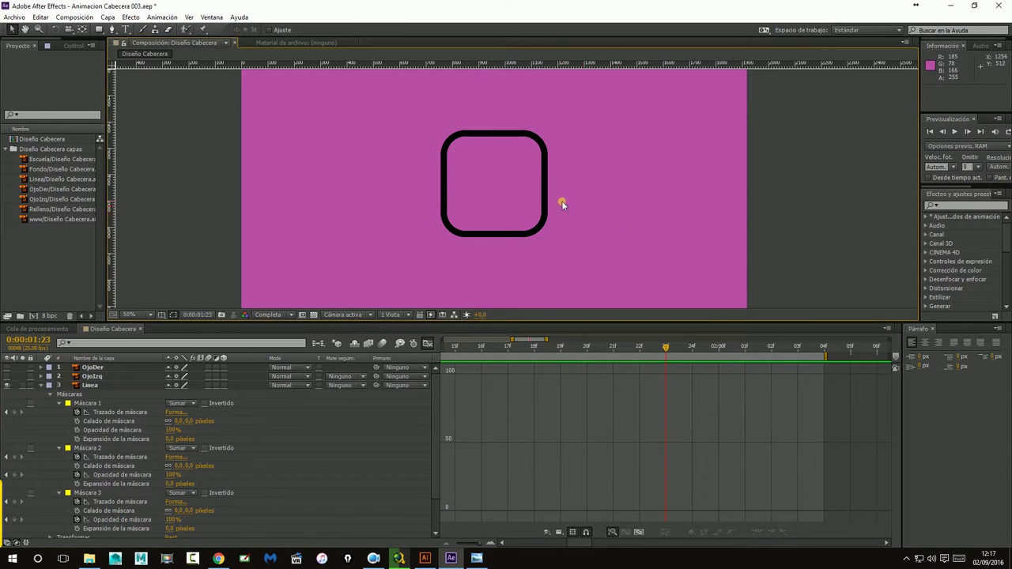
left_click(542, 205)
left_click(555, 208)
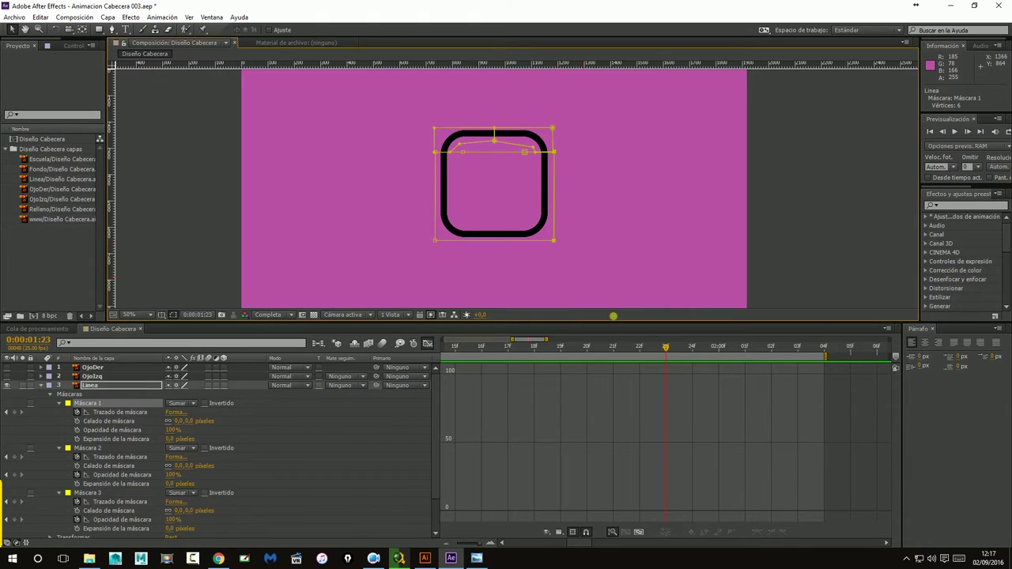
Return to keyframe view, select Máscara 2's path keyframe, zoom out to show all keyframes, and scrub back to the half-built square
left_click_drag(666, 348, 507, 346)
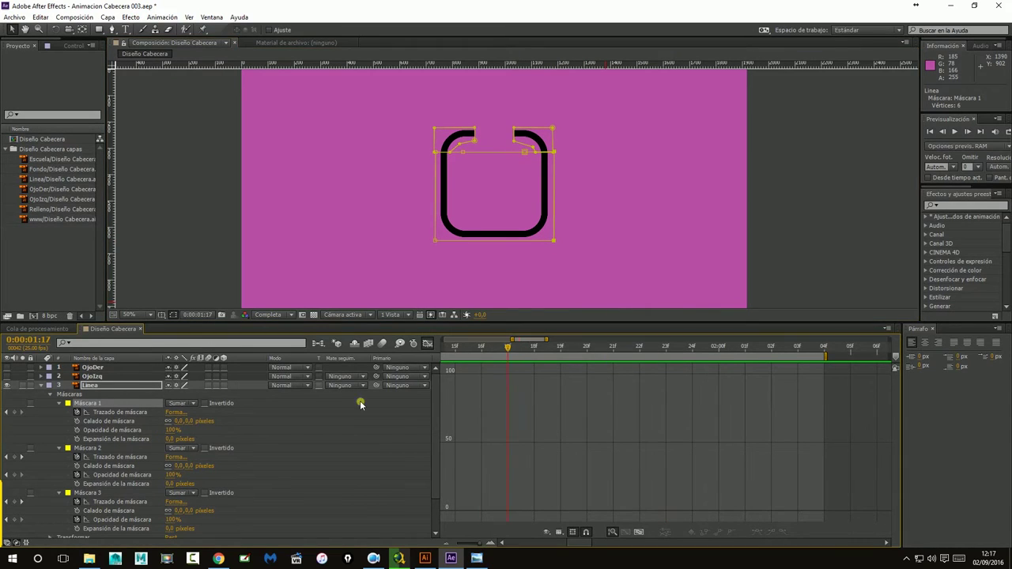
left_click(427, 344)
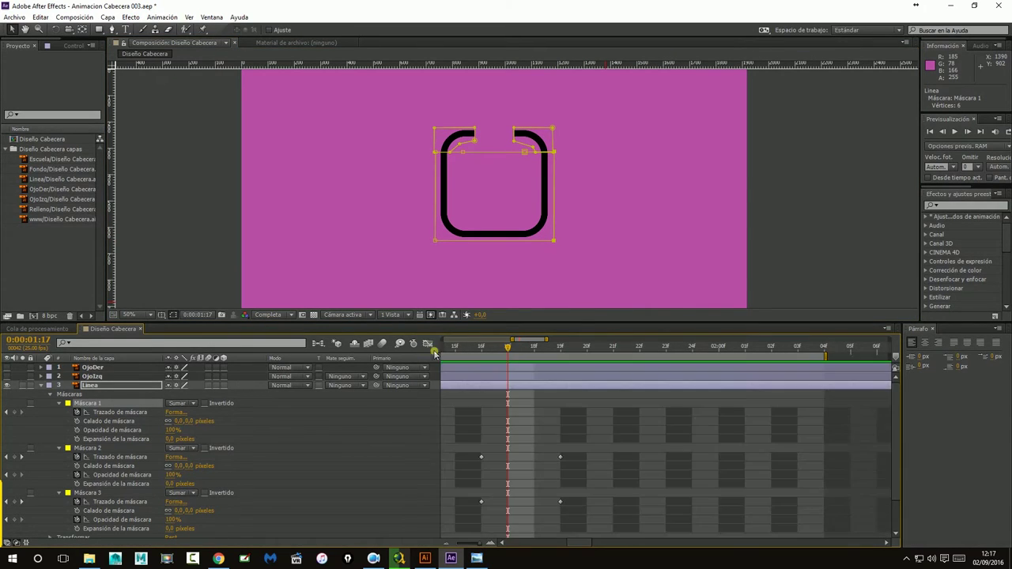
scroll(533, 436, "down", 2)
left_click(481, 416)
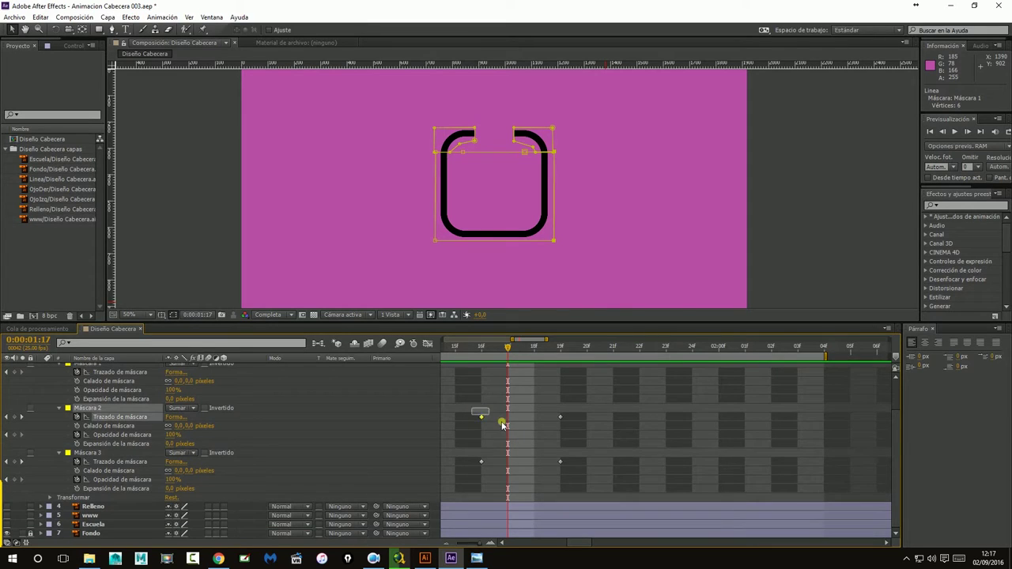
left_click(445, 544)
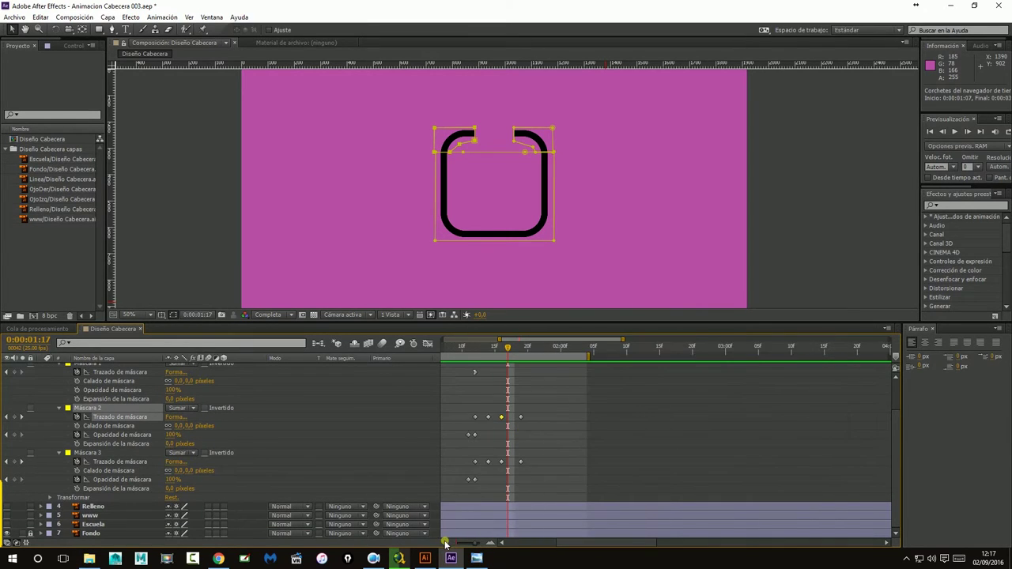
mouse_move(503, 350)
left_mouse_down()
mouse_move(466, 356)
mouse_move(514, 352)
mouse_move(505, 354)
left_mouse_up()
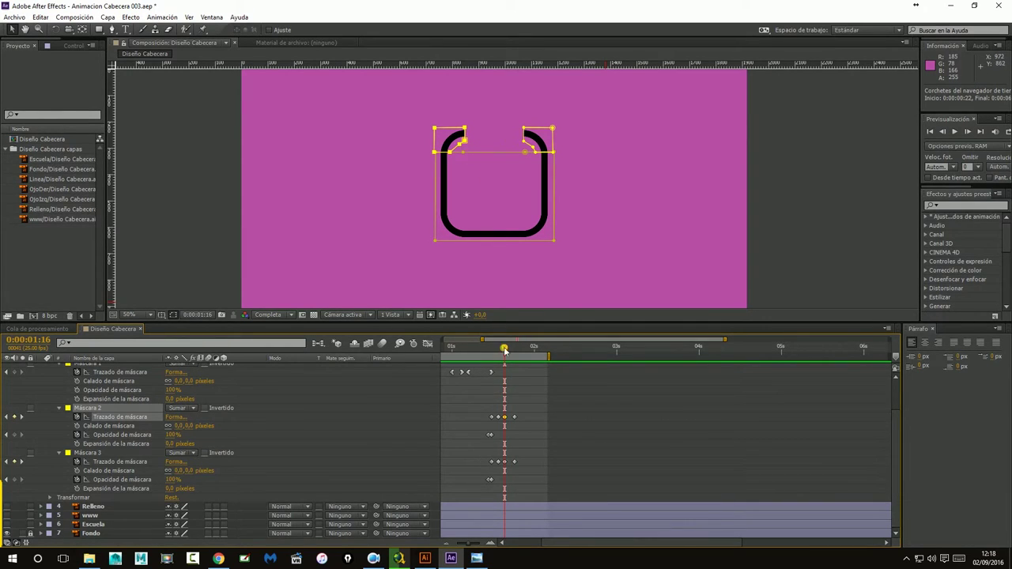
Apply Aceleración suave to the Máscara 2 and Máscara 3 path keyframes, then preview the header animation
left_click(427, 344)
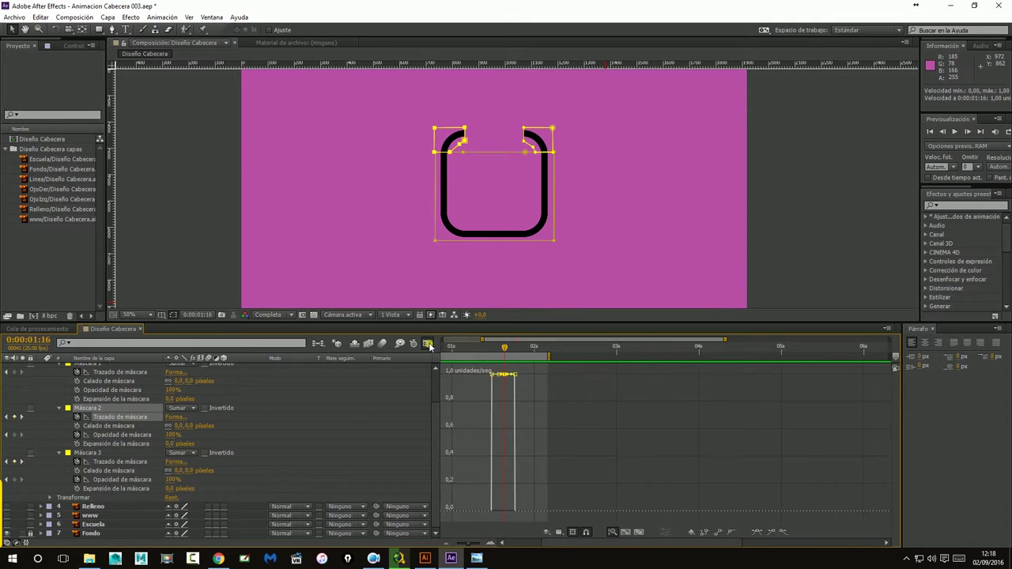
left_click(428, 344)
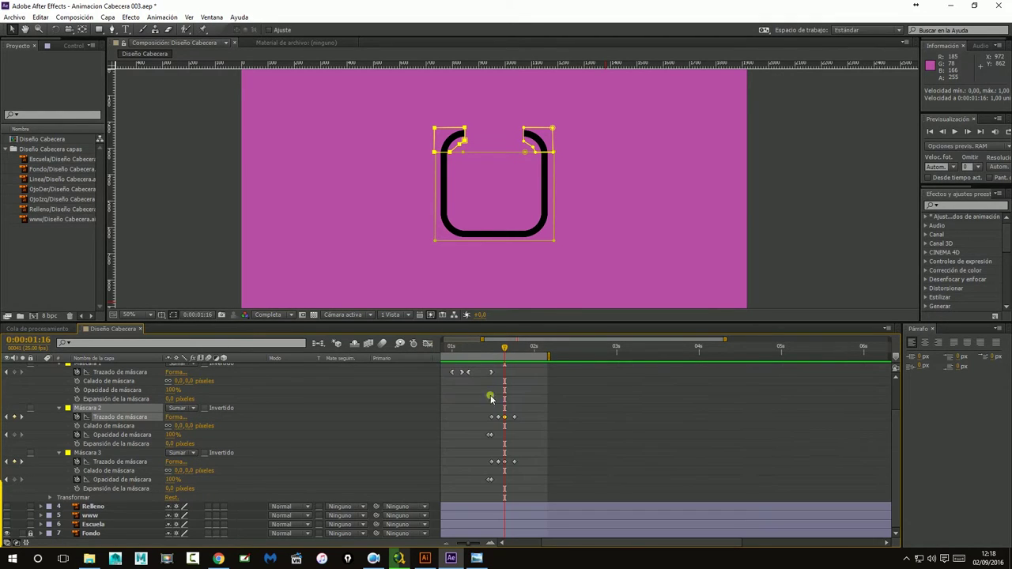
left_click(504, 462)
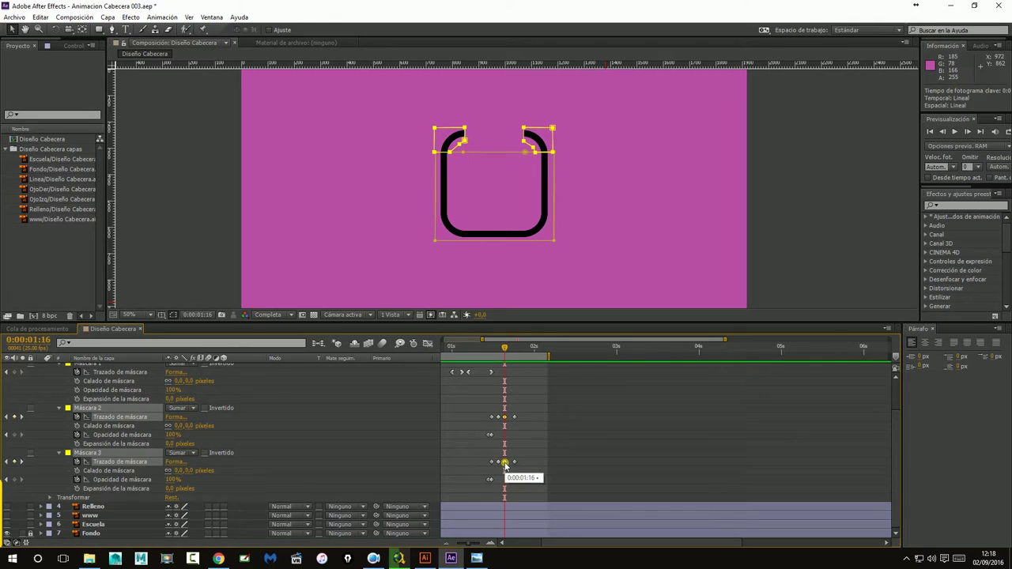
right_click(504, 461)
mouse_move(550, 458)
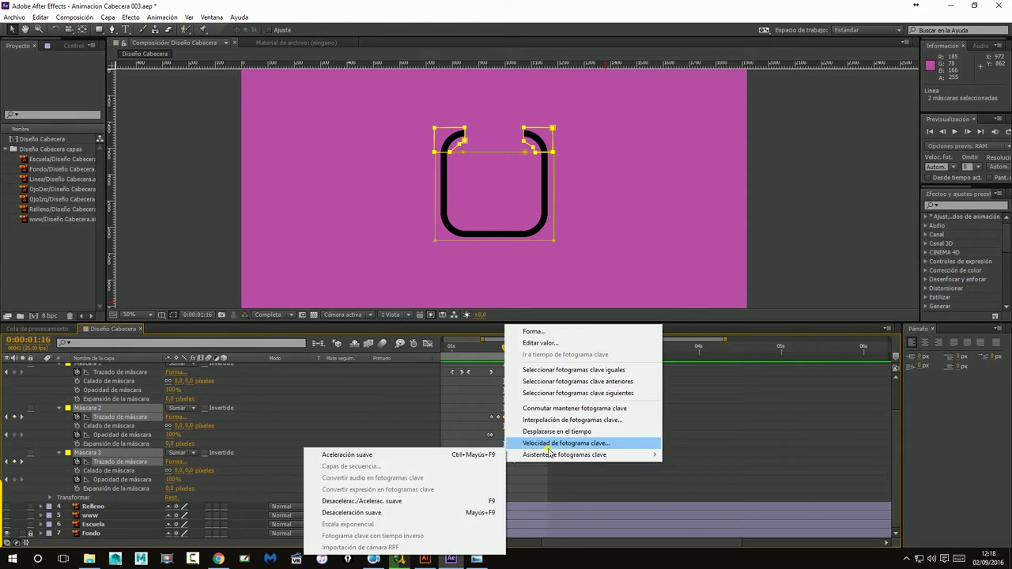
left_click(395, 458)
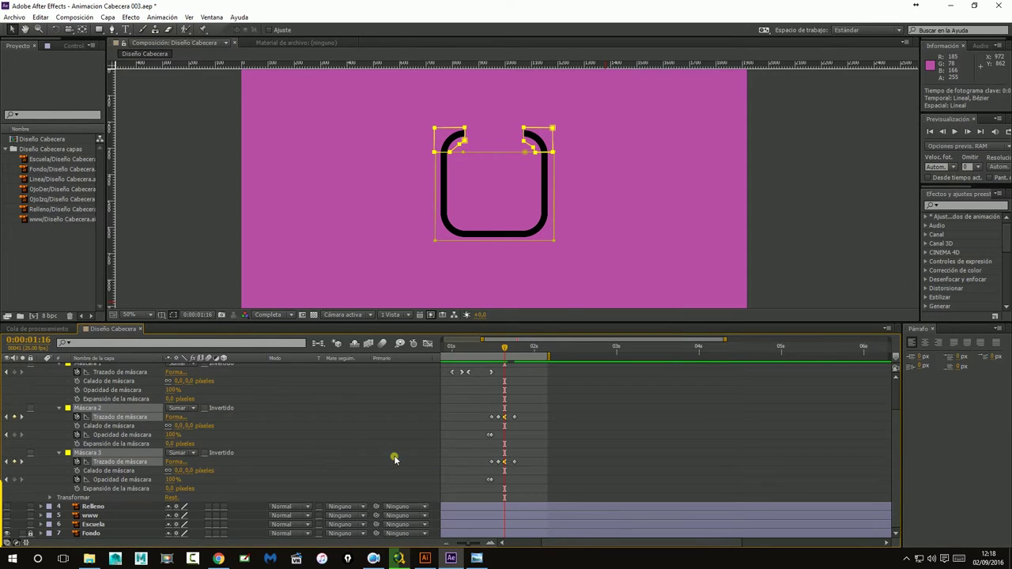
mouse_move(505, 347)
left_mouse_down()
mouse_move(520, 350)
mouse_move(508, 348)
left_mouse_up()
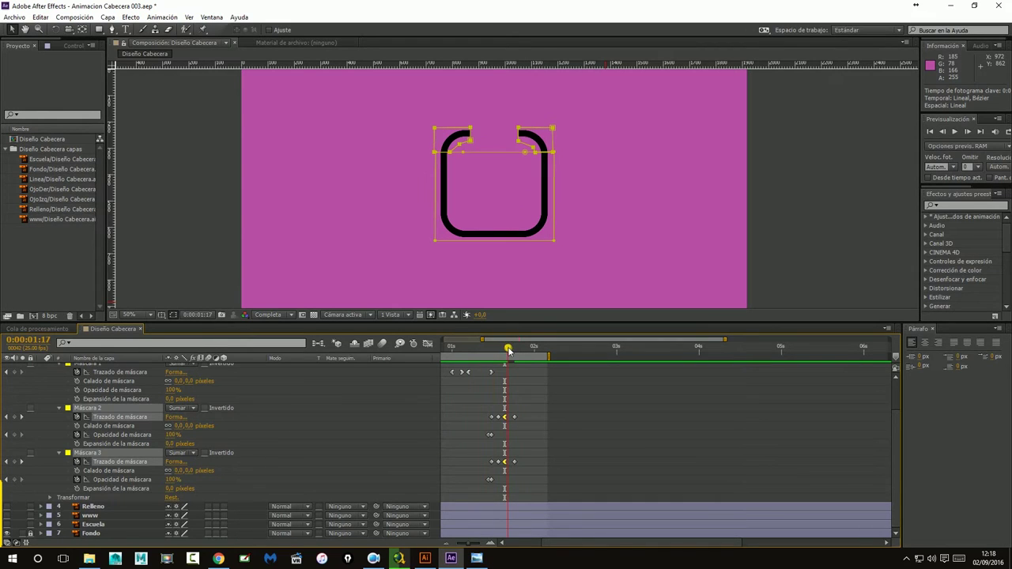
left_click(954, 131)
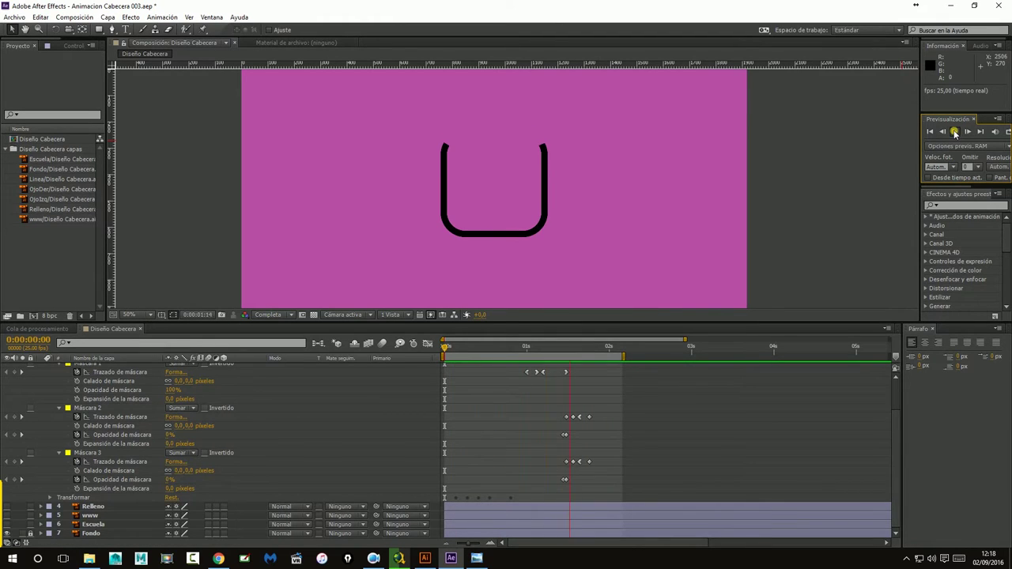
Drag the closing Máscara 2 and Máscara 3 keyframes a few frames earlier and preview the revised animation
left_click(954, 132)
left_click(590, 355)
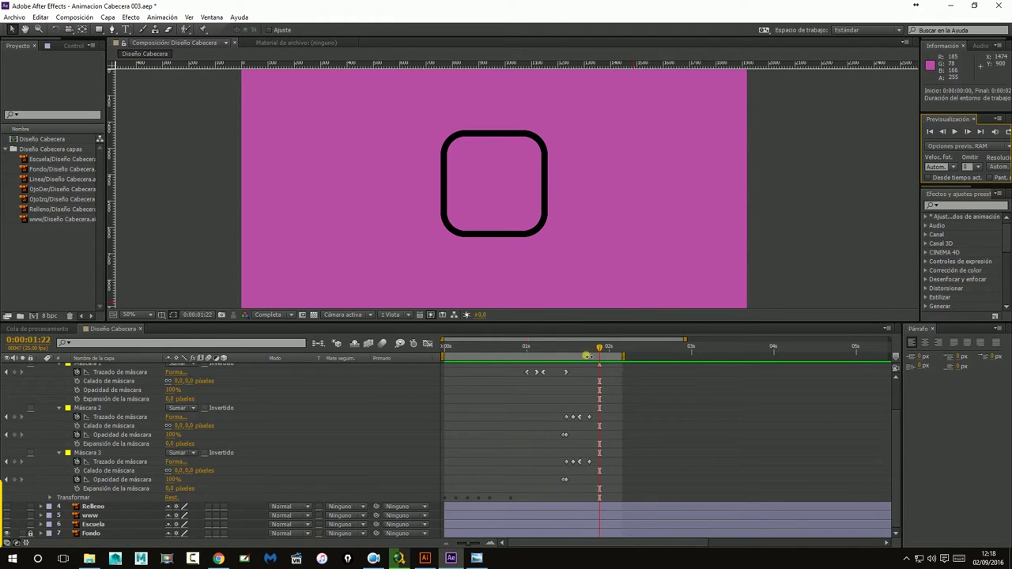
left_click_drag(589, 355, 589, 350)
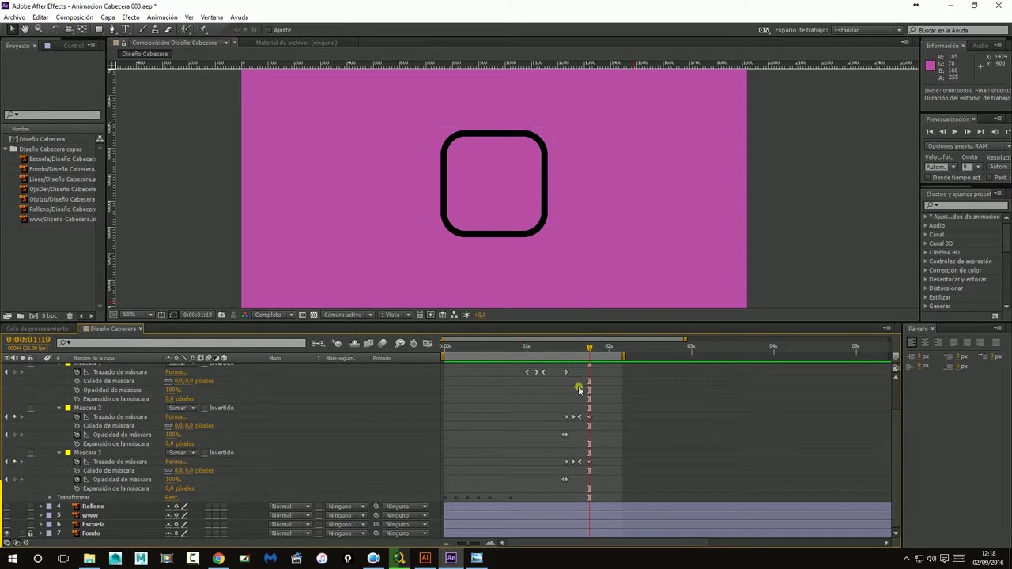
left_click_drag(457, 546, 489, 545)
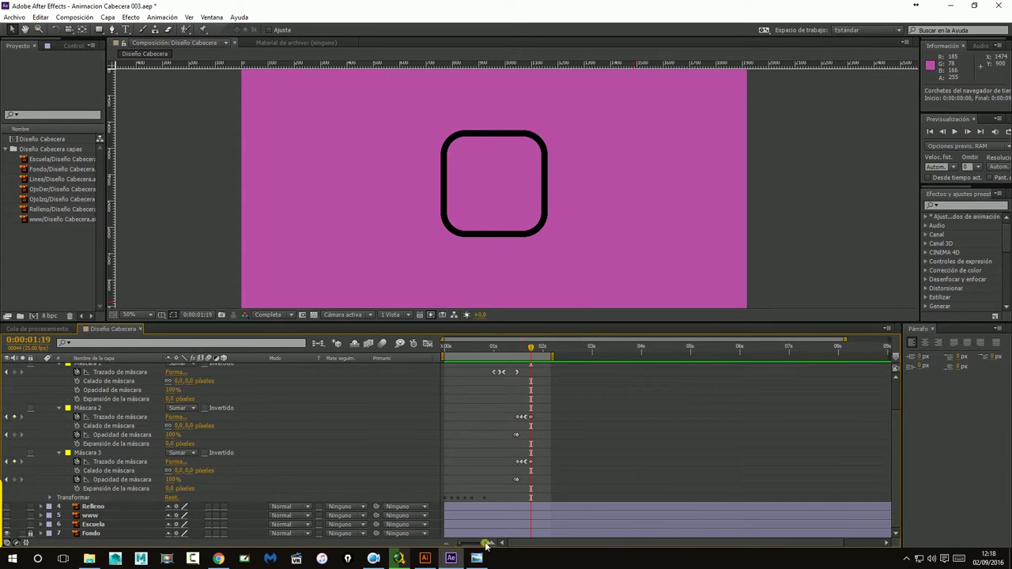
left_click_drag(598, 544, 581, 543)
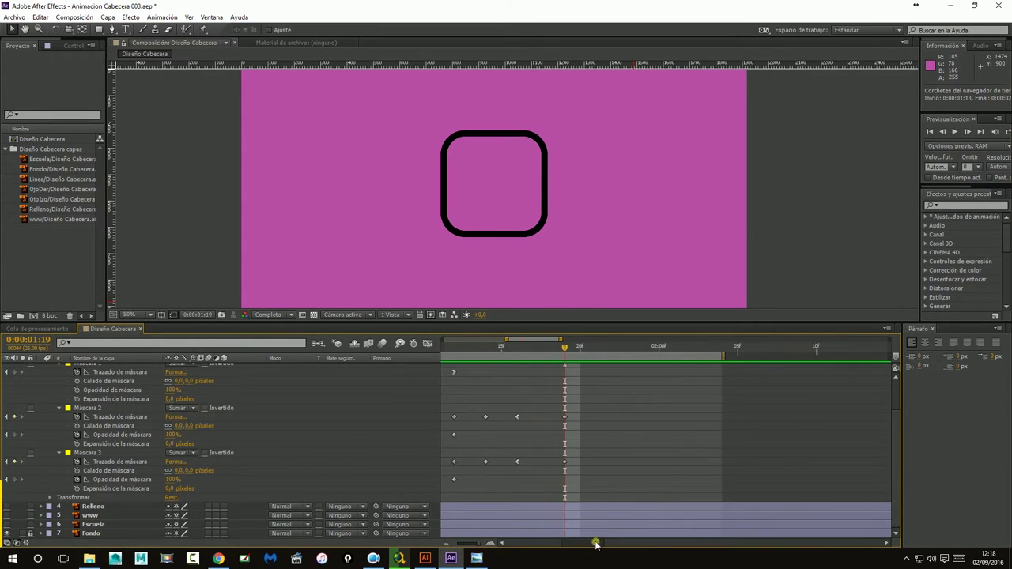
mouse_move(598, 348)
left_mouse_down()
mouse_move(506, 363)
mouse_move(598, 377)
left_mouse_up()
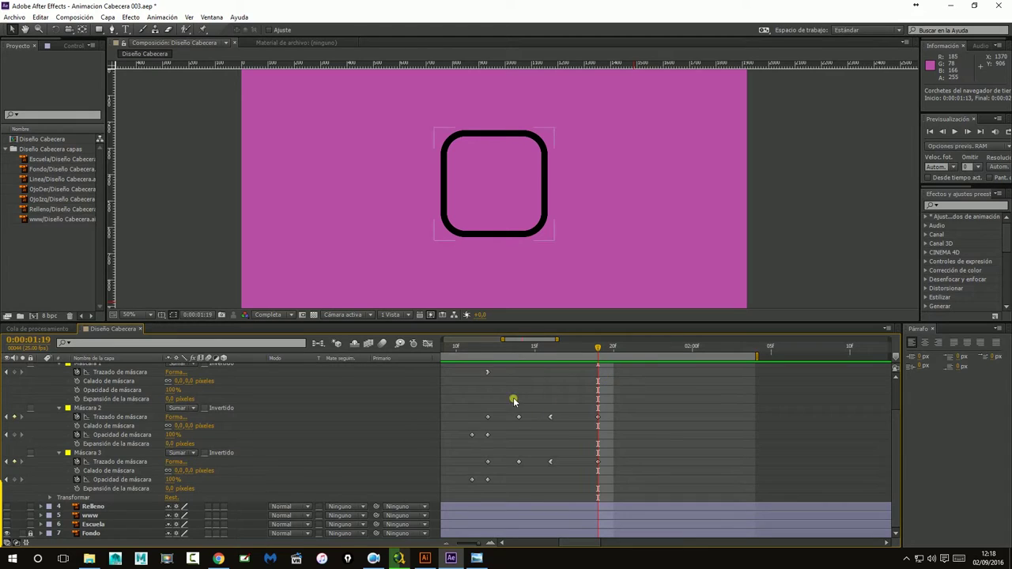
mouse_move(509, 399)
left_mouse_down()
mouse_move(613, 472)
mouse_move(585, 463)
left_mouse_up()
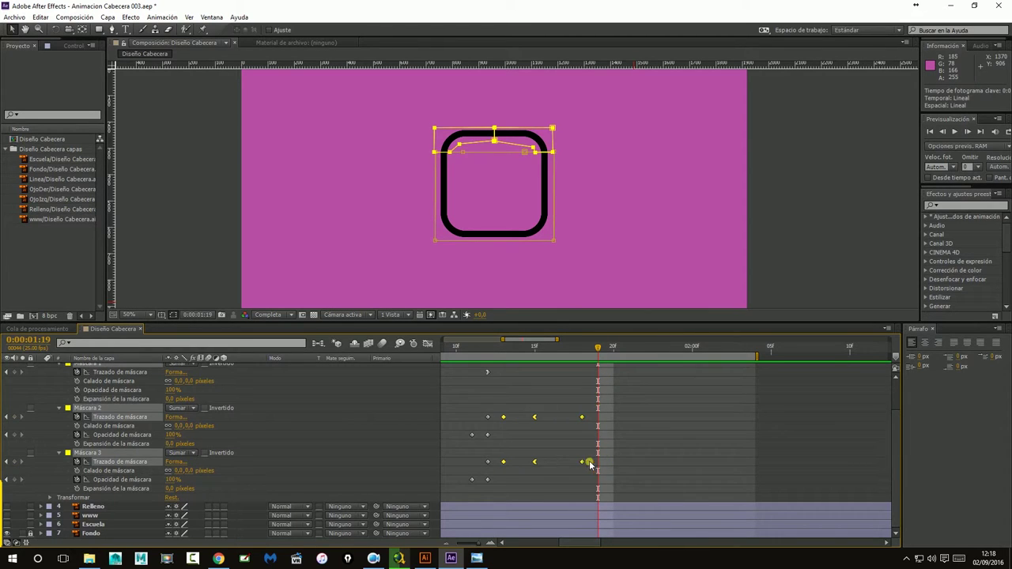
mouse_move(571, 394)
left_mouse_down()
mouse_move(591, 475)
mouse_move(566, 462)
left_mouse_up()
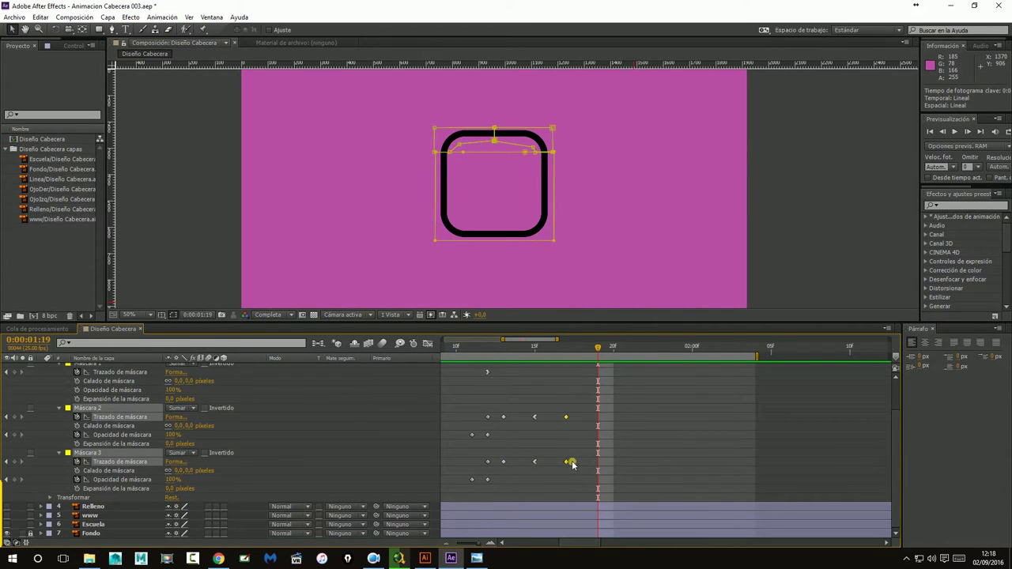
left_click(472, 348)
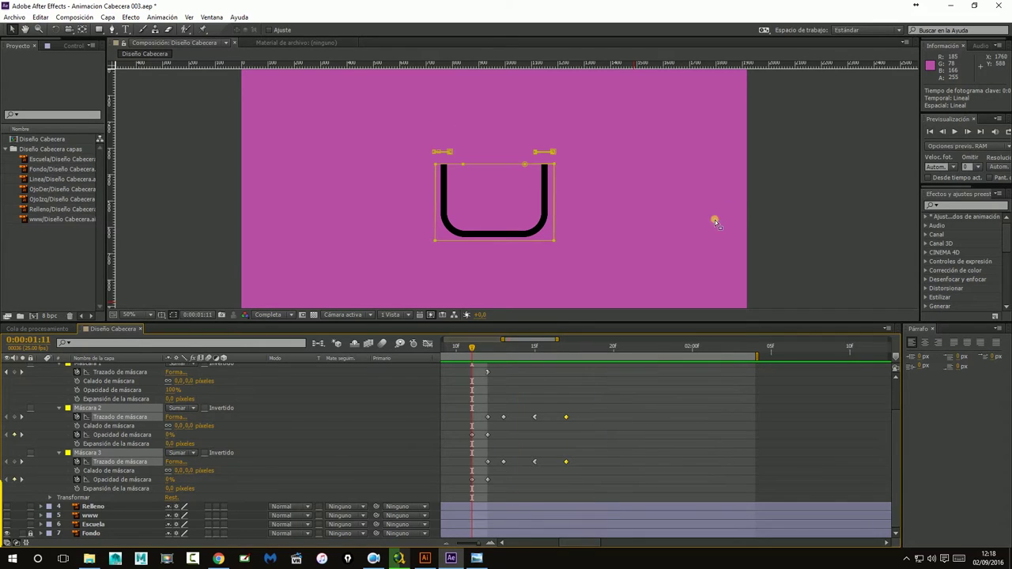
left_click(771, 200)
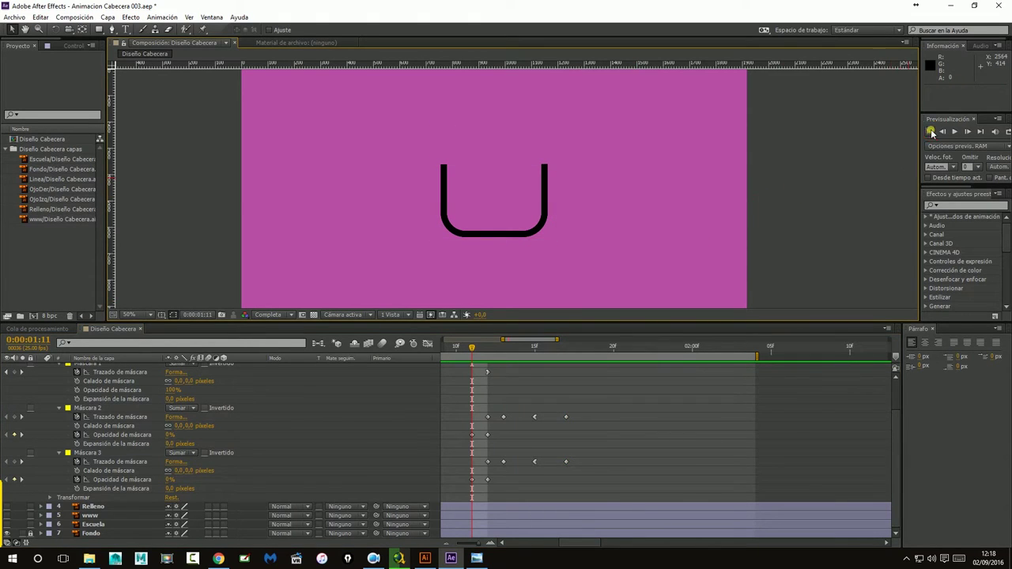
left_click(954, 132)
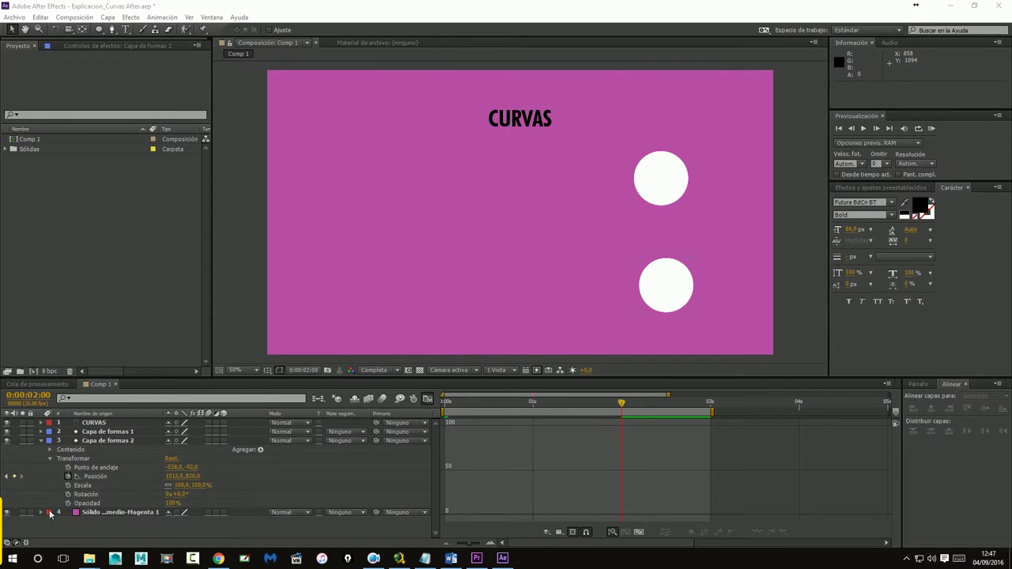
In the Explicacion_Curvas project, go to the animation start and select the Capa de formas 2 layer
left_click(405, 423)
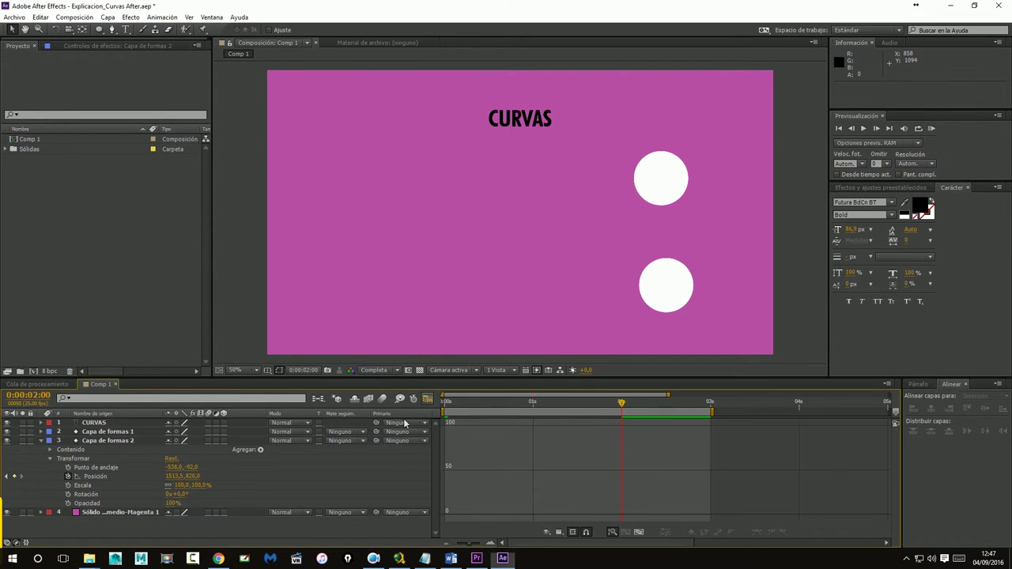
left_click(41, 441)
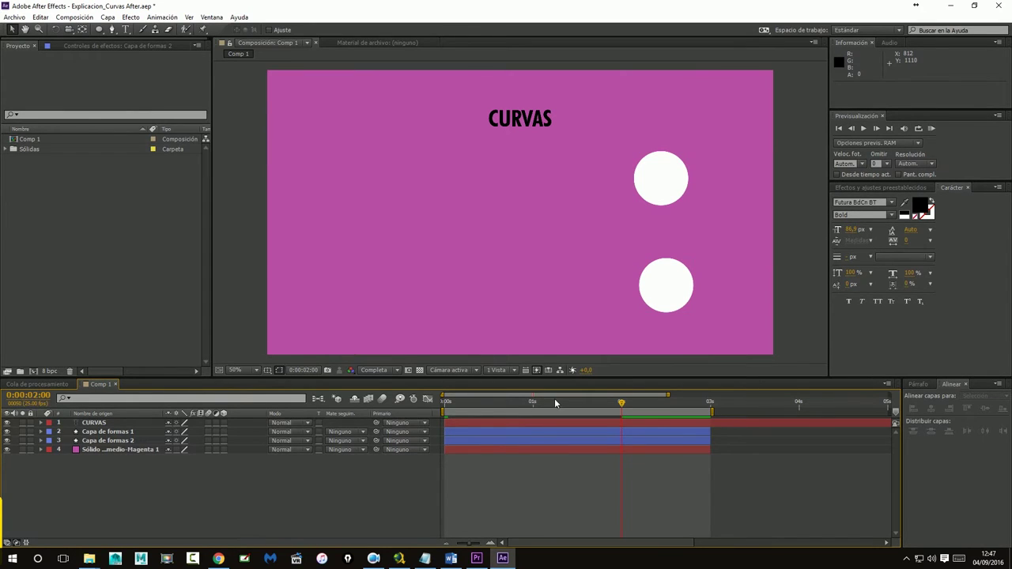
left_click_drag(554, 400, 398, 405)
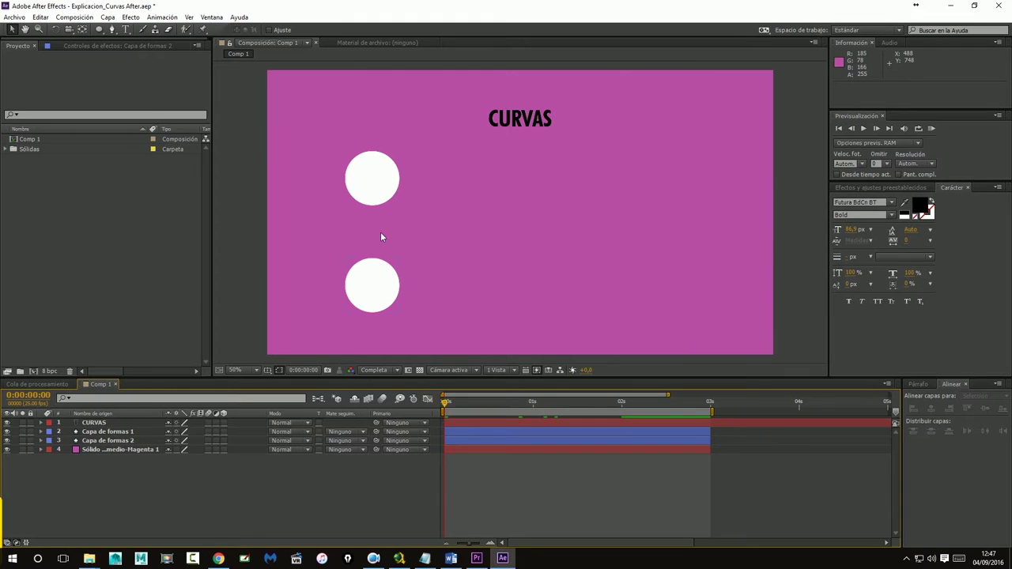
left_click(361, 280)
left_click(259, 441)
left_click(260, 463)
Reveal Capa de formas 2's Posición keyframes and the lower circle's straight horizontal motion path
left_click(40, 440)
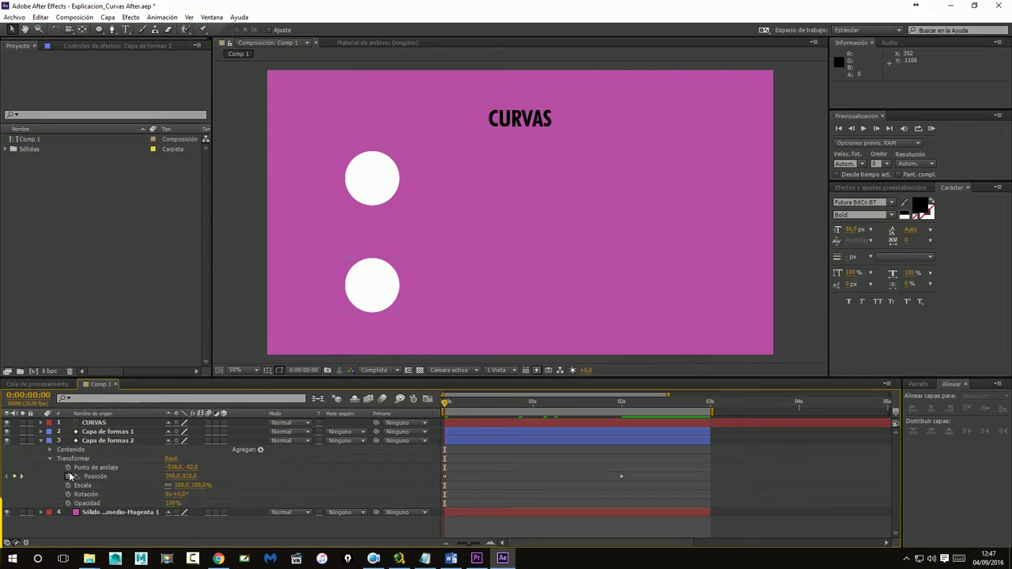
left_click(96, 477)
left_click(378, 285)
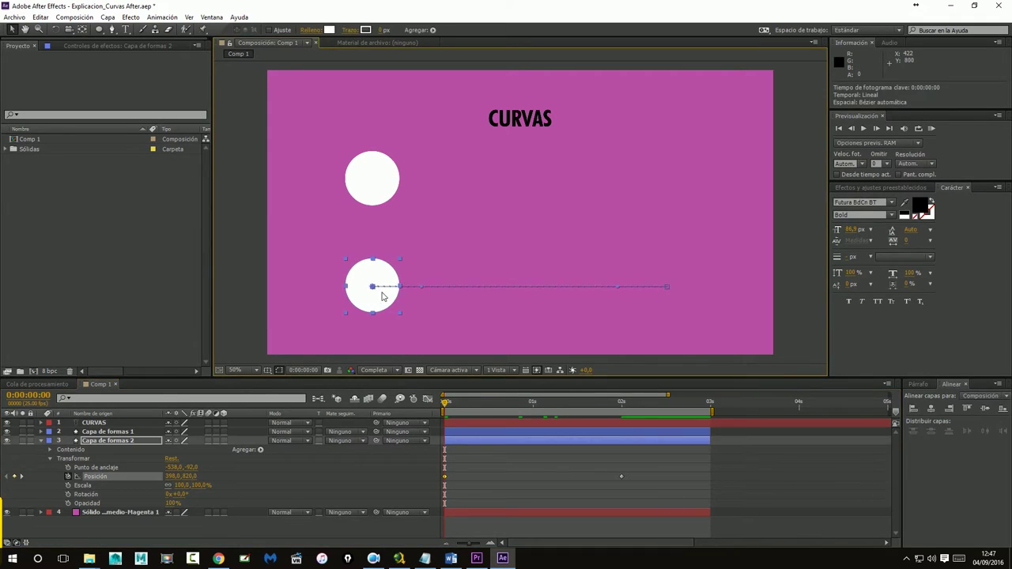
left_click_drag(446, 402, 622, 405)
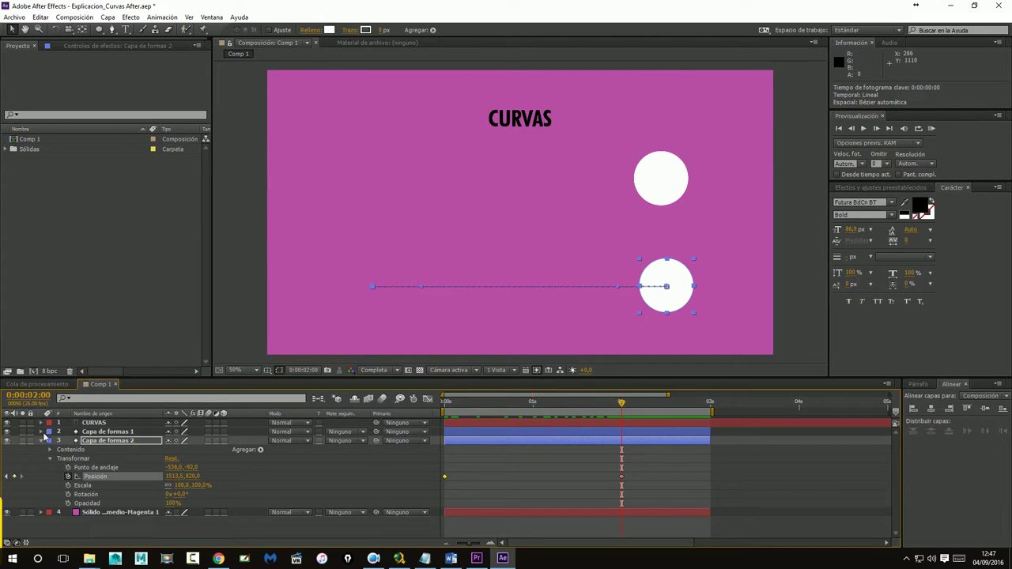
left_click(42, 440)
left_click(108, 440)
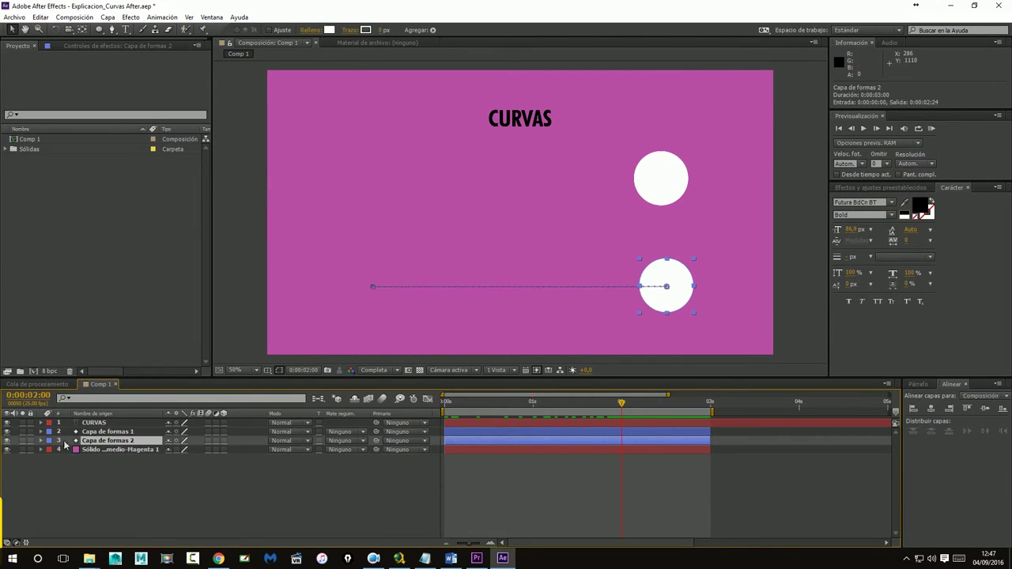
left_click(41, 441)
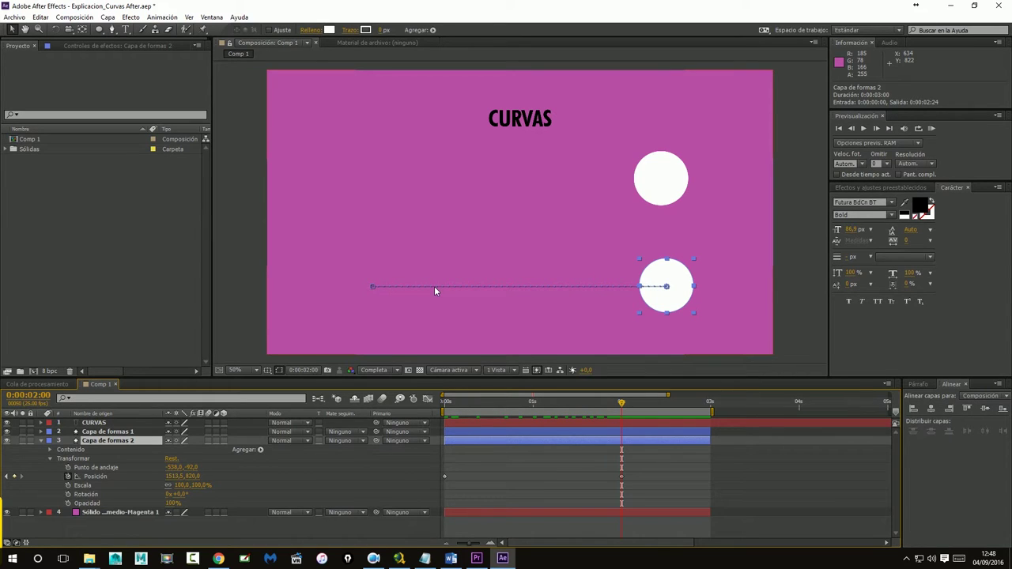
Adjust the composition view and pan it to reveal the CURVAS title
scroll(443, 300, "up", 4)
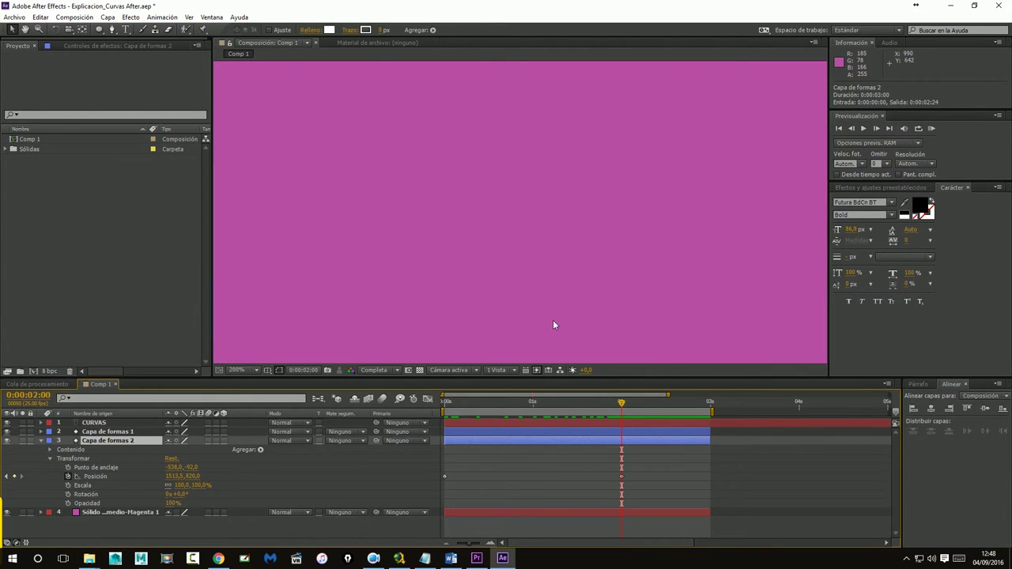
key("h")
key("v")
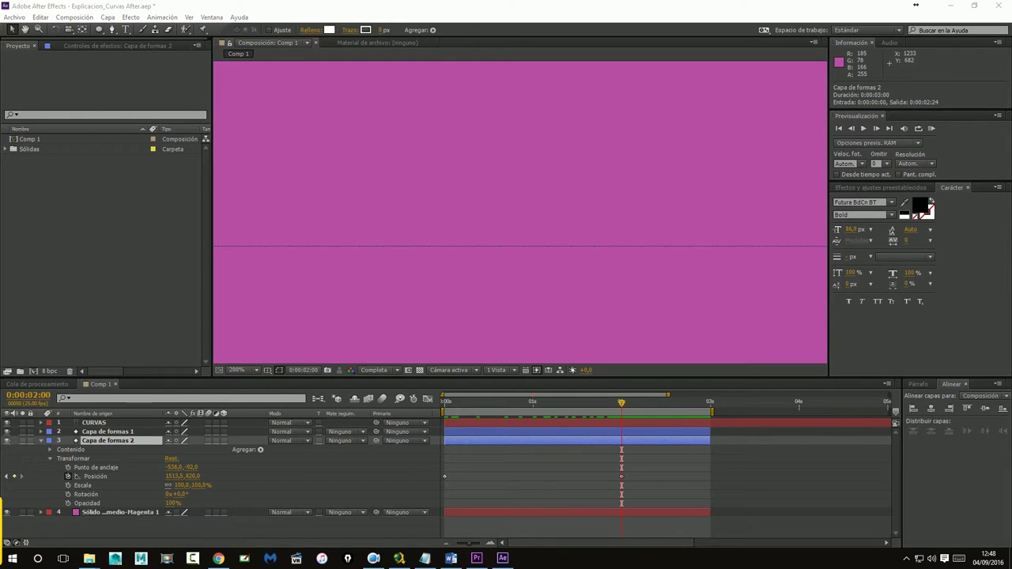
left_click(478, 239)
left_click(498, 244)
left_click_drag(501, 251, 523, 237)
key("Escape")
scroll(626, 248, "down", 3)
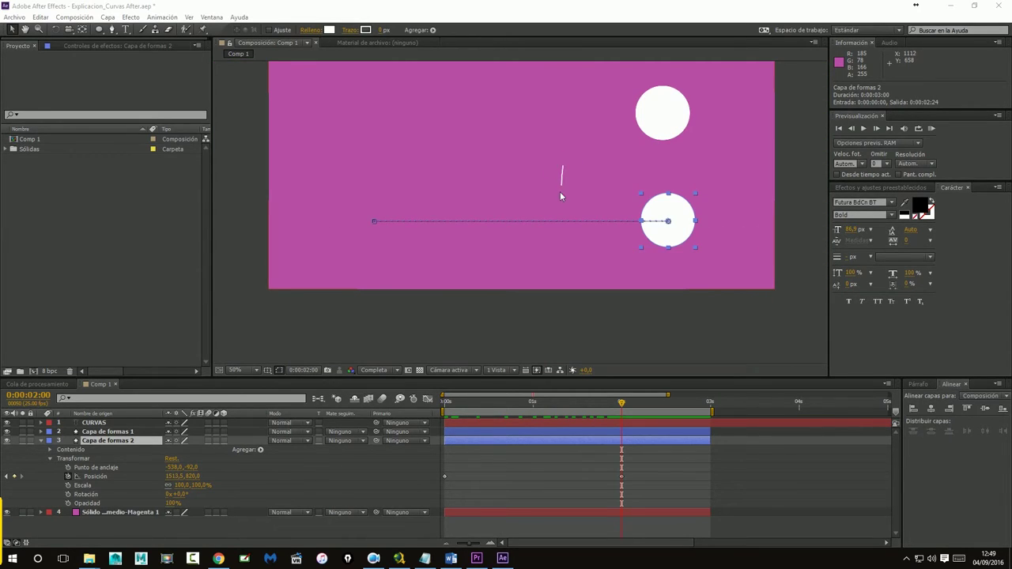
left_click_drag(560, 193, 560, 200)
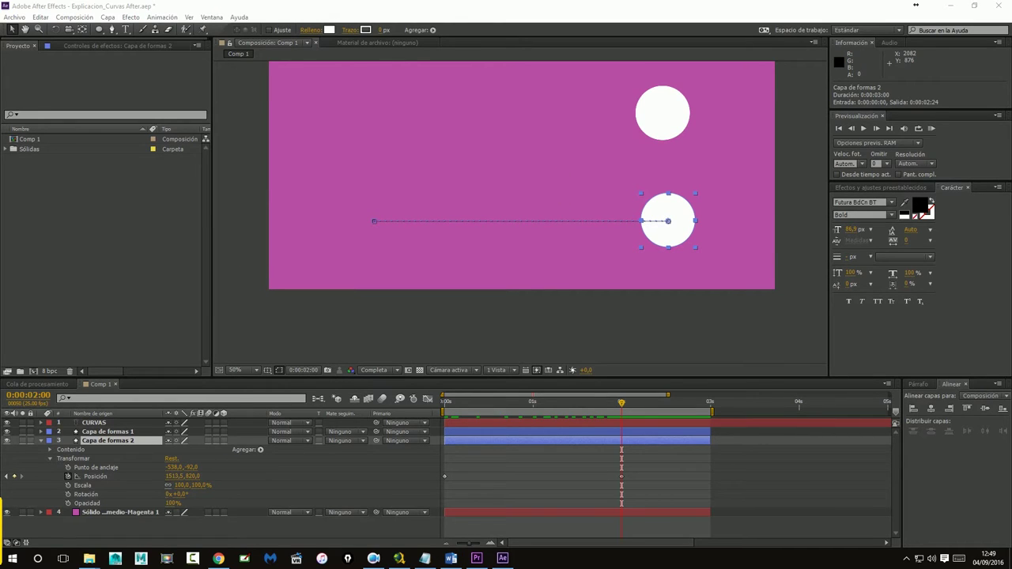
left_click(569, 149)
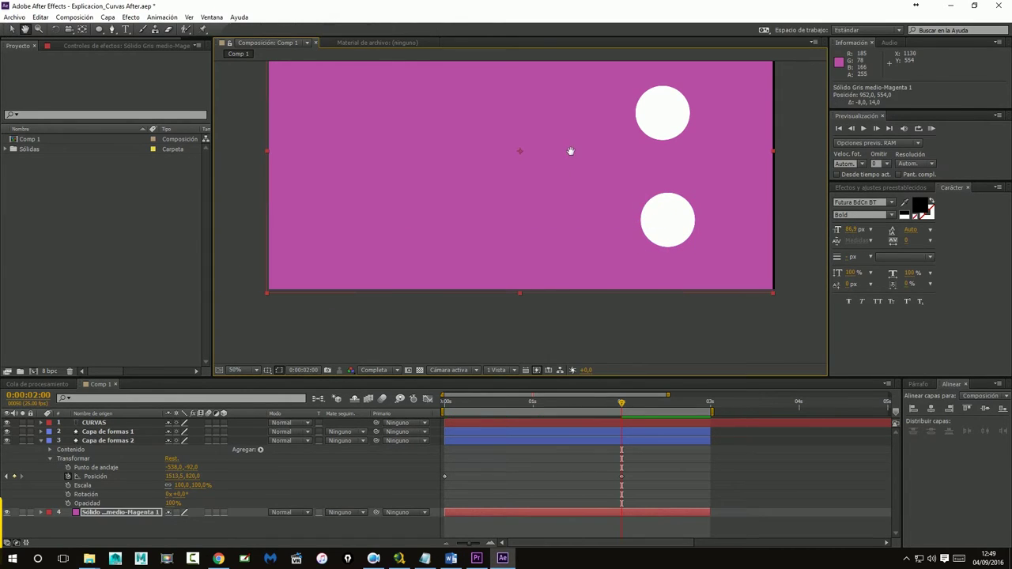
mouse_move(778, 166)
left_mouse_down()
mouse_move(763, 245)
mouse_move(770, 229)
left_mouse_up()
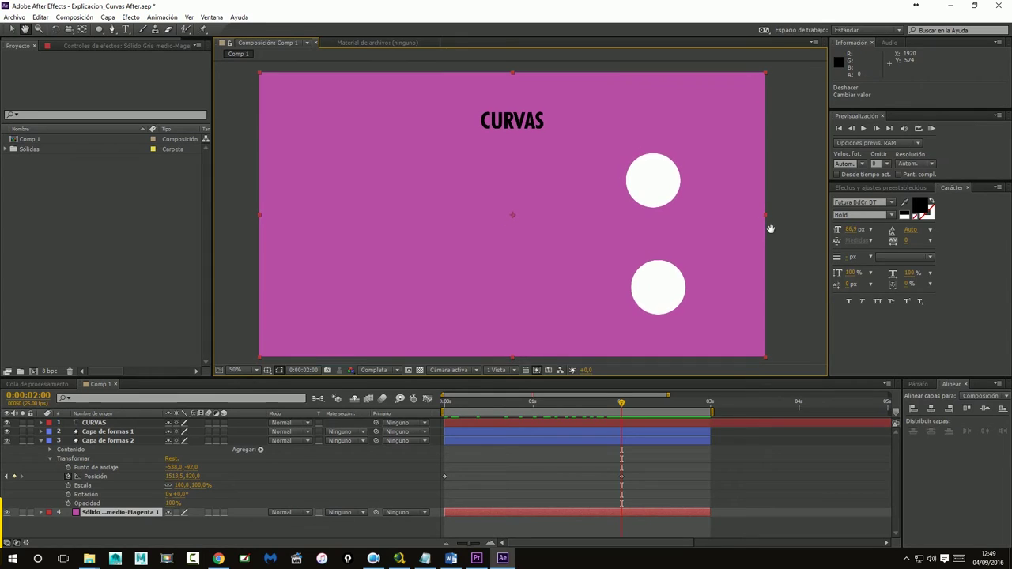
Rewind to 0:00:00:00 and select the lower circle's layer, Capa de formas 2
left_click(452, 403)
left_click_drag(452, 405, 444, 403)
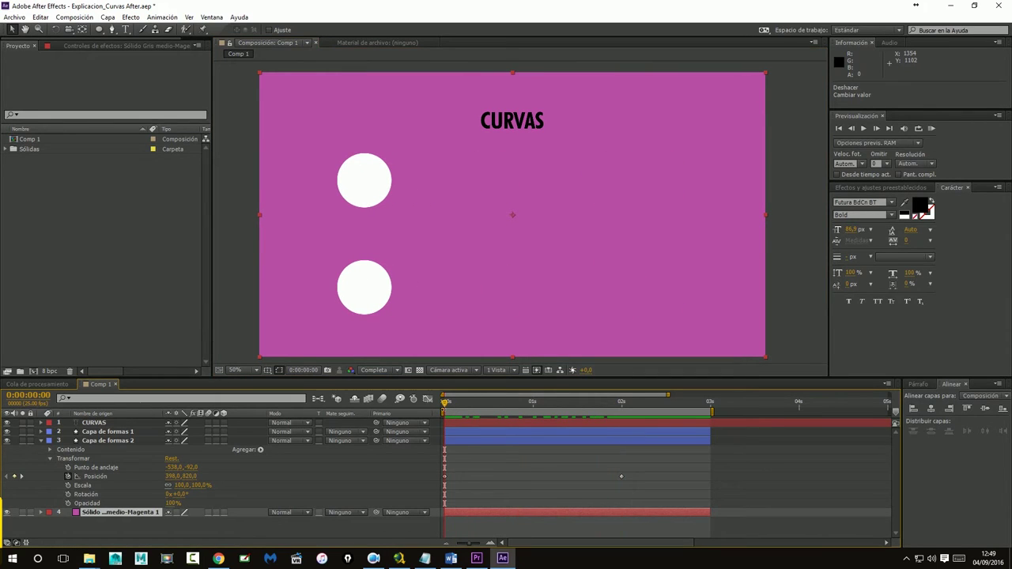
left_click(111, 441)
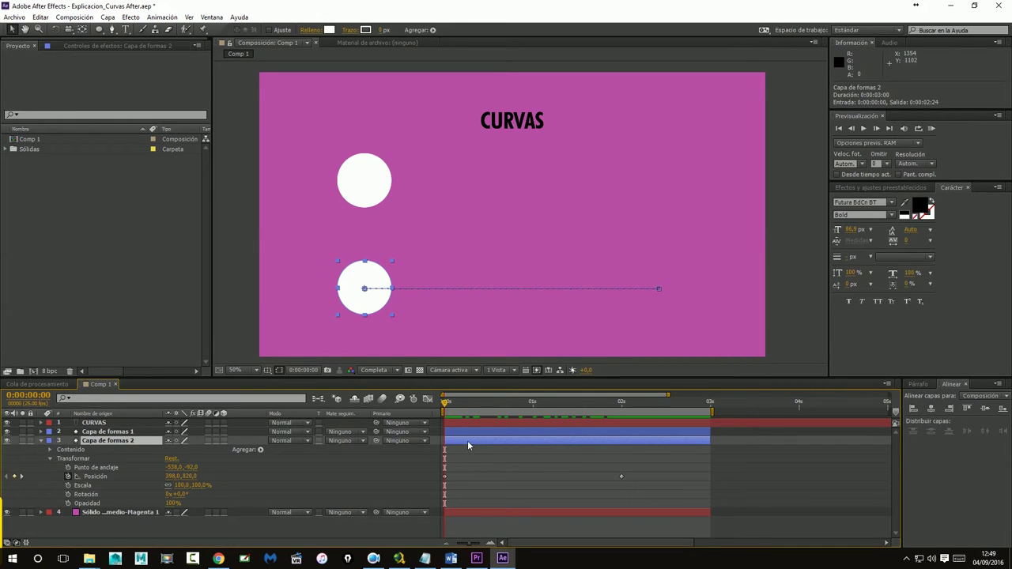
Display Capa de formas 2's Posición X and Y curves in the Graph Editor
left_click(426, 399)
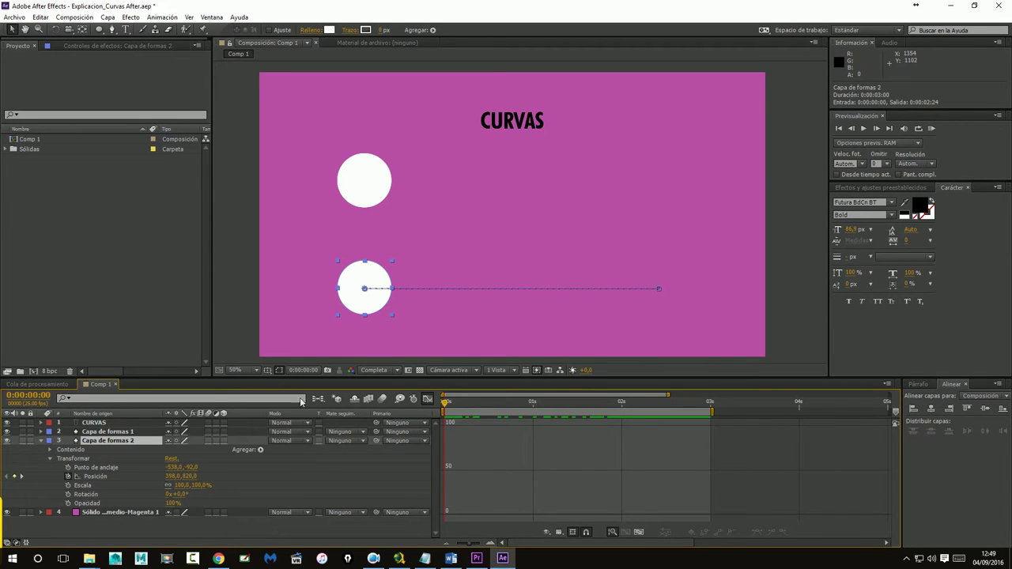
left_click(92, 478)
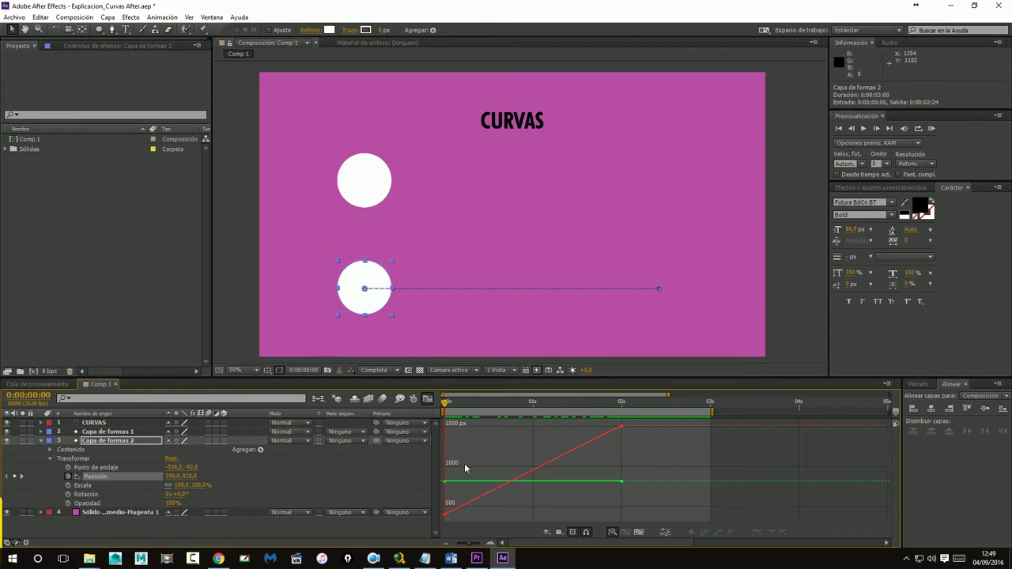
left_click(427, 398)
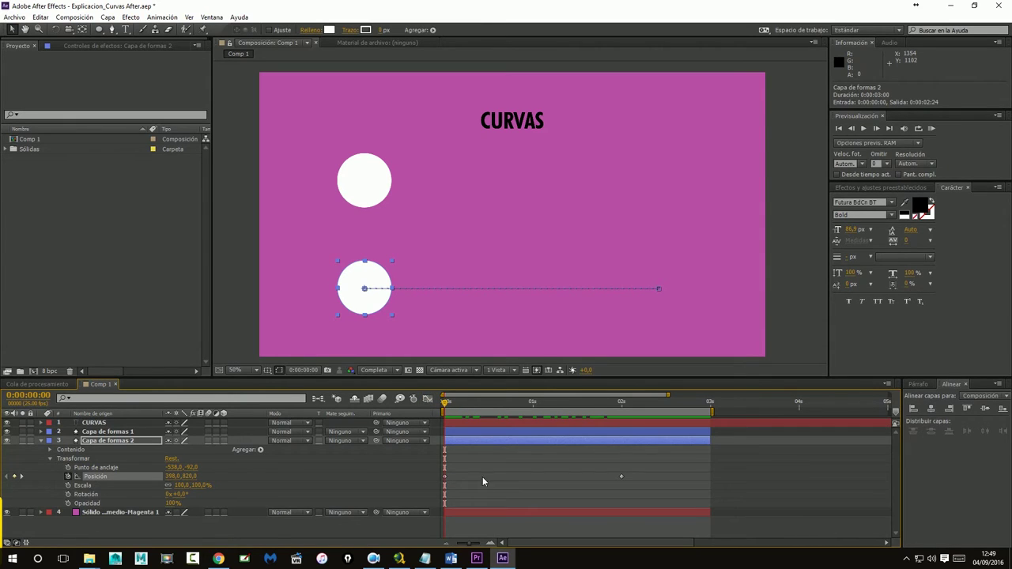
left_click(427, 398)
mouse_move(613, 433)
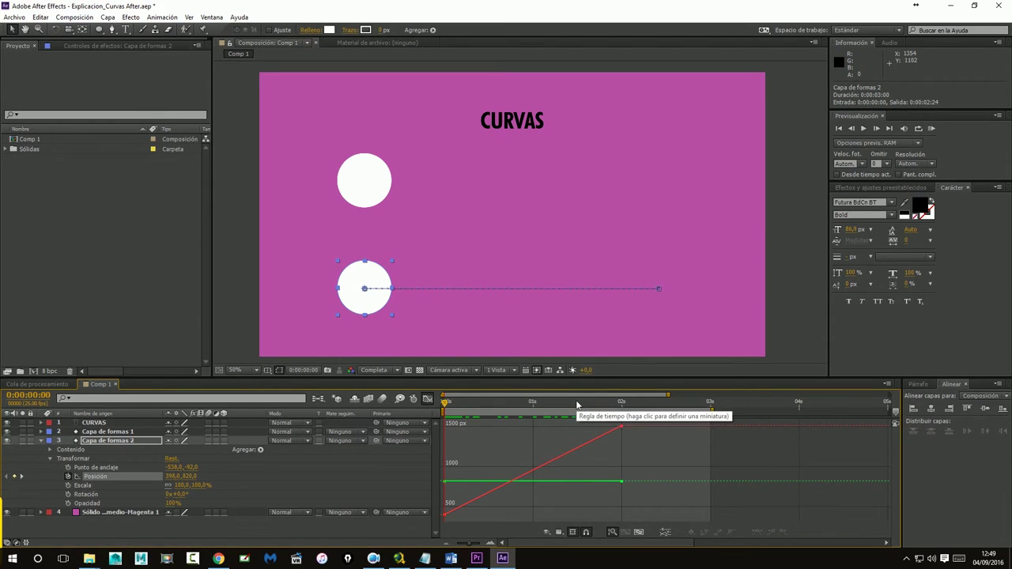
Scrub to the 2-second mark and select the end Position keyframe
left_click_drag(576, 404, 621, 403)
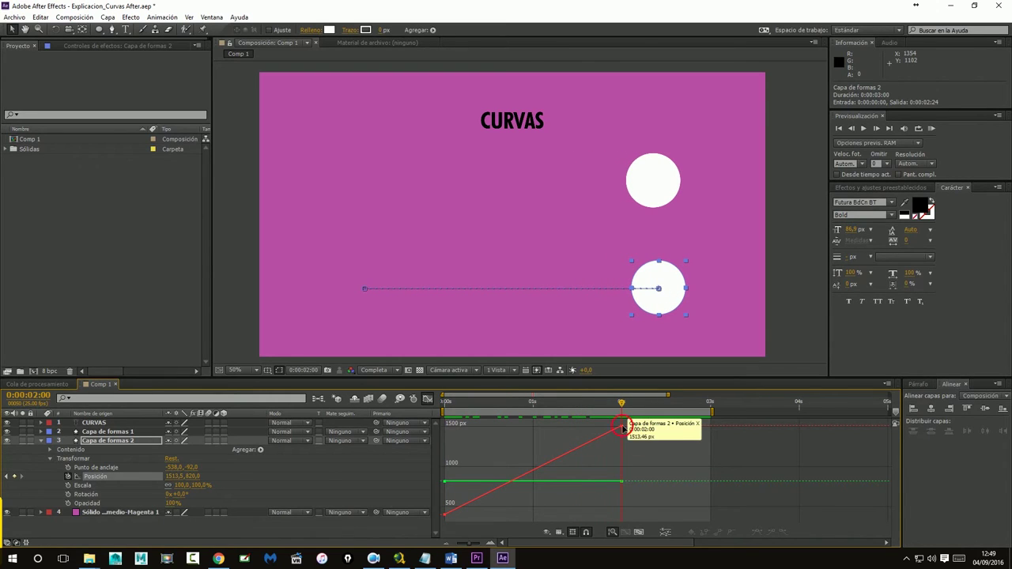
left_click(622, 428)
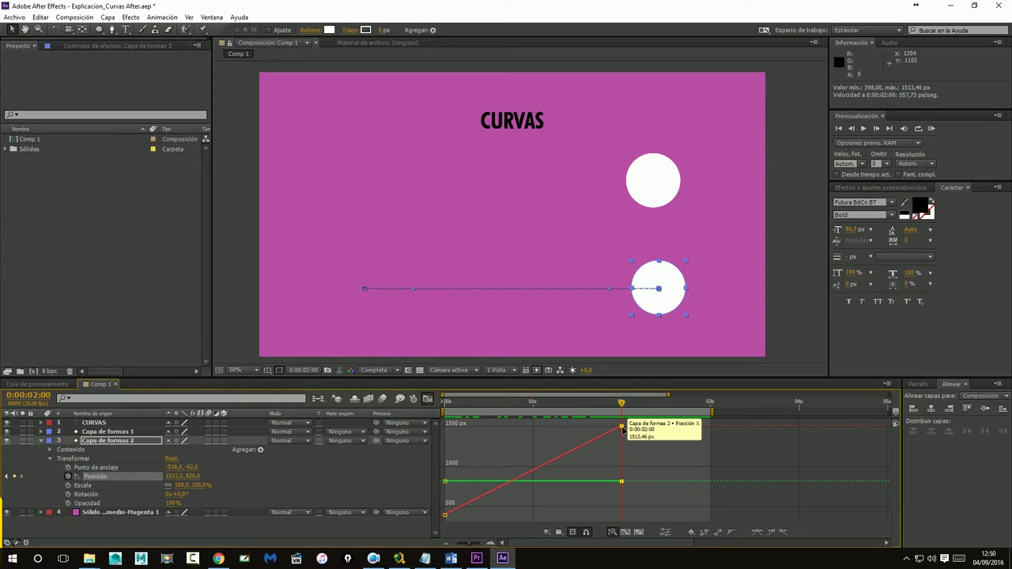
mouse_move(621, 428)
left_mouse_down()
mouse_move(623, 510)
mouse_move(621, 427)
left_mouse_up()
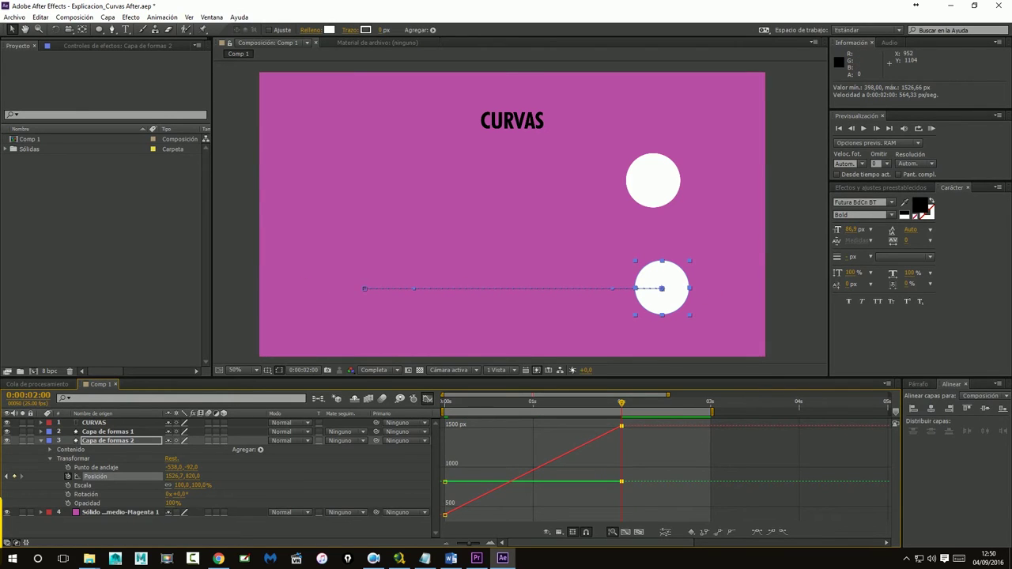
Try end X values of 398 px, 0 px and below zero by dragging the keyframe
mouse_move(446, 515)
left_click(363, 289)
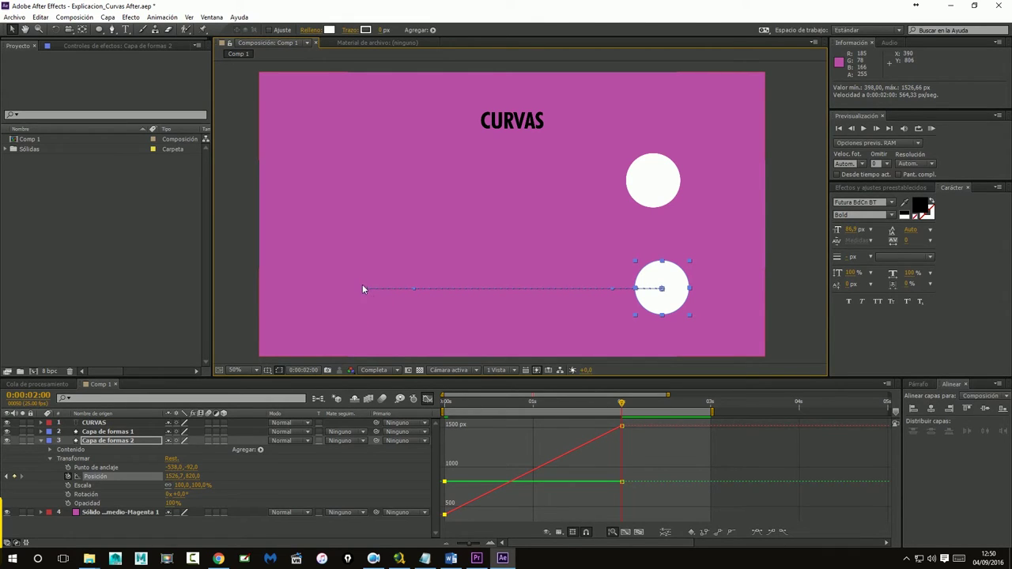
mouse_move(622, 427)
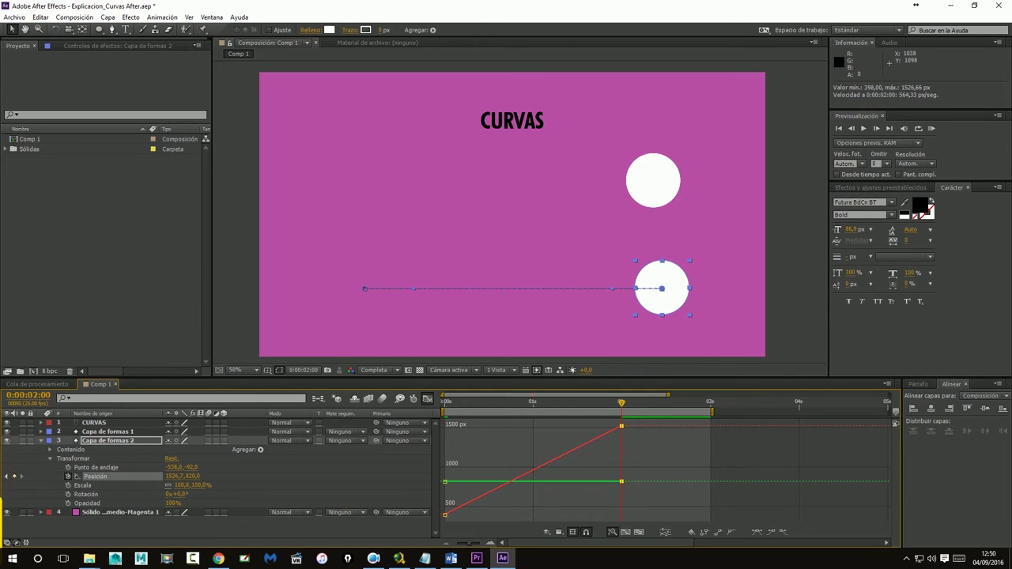
left_click_drag(621, 427, 618, 517)
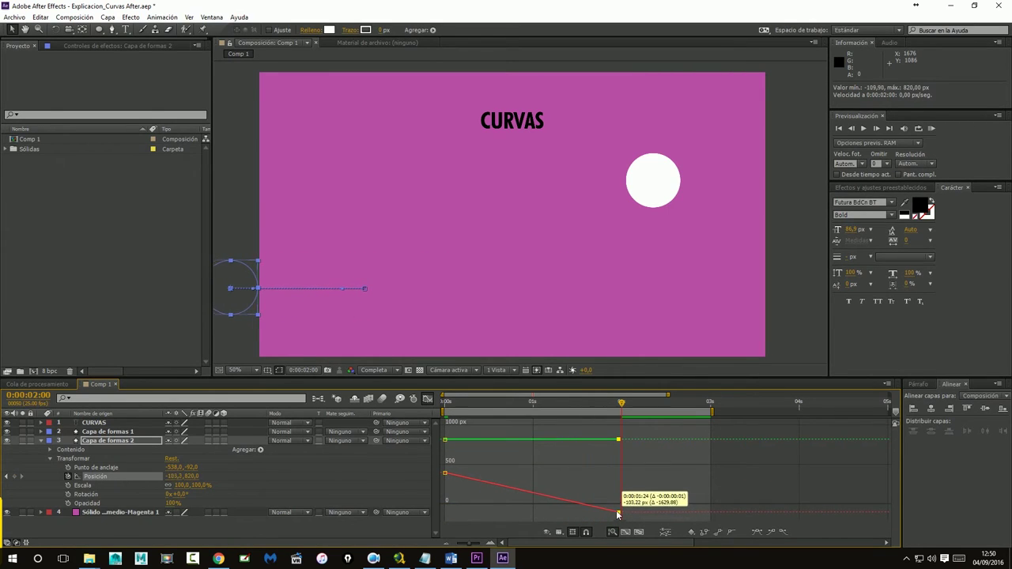
left_click_drag(618, 516, 618, 514)
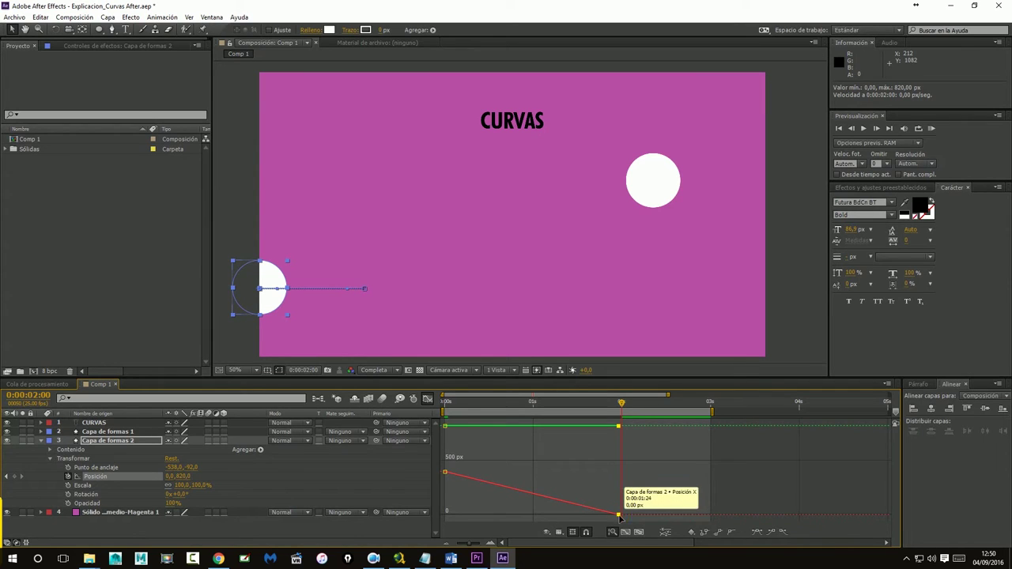
mouse_move(619, 514)
left_mouse_down()
mouse_move(618, 525)
mouse_move(624, 447)
left_mouse_up()
key("ctrl+z")
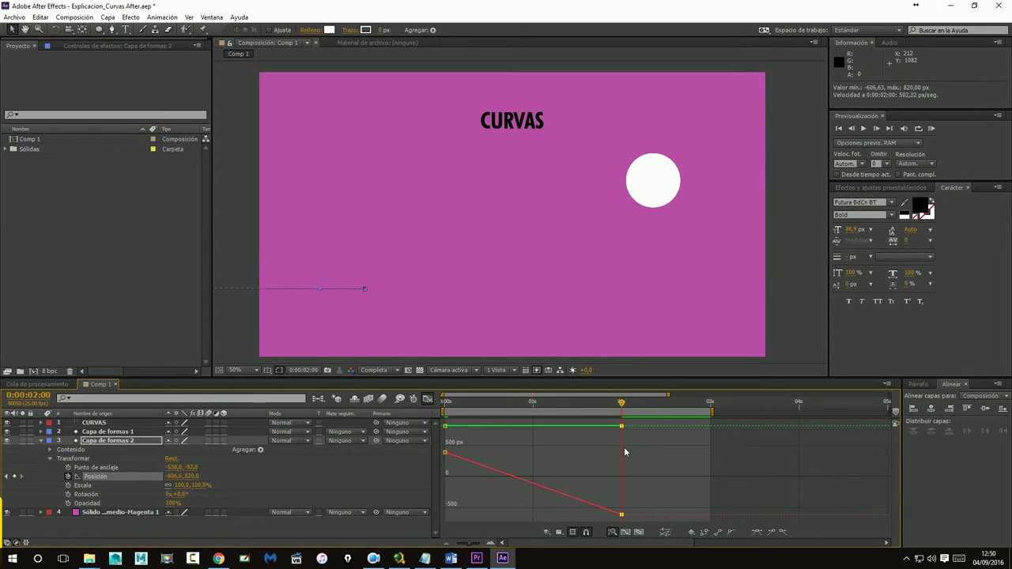
key("ctrl+z")
key("ctrl+z")
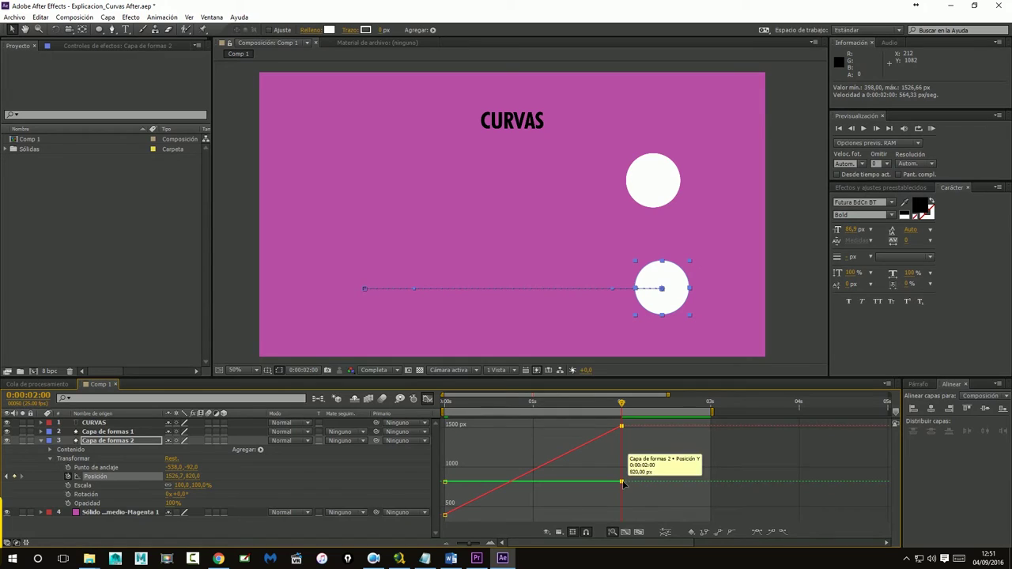
left_click(458, 484)
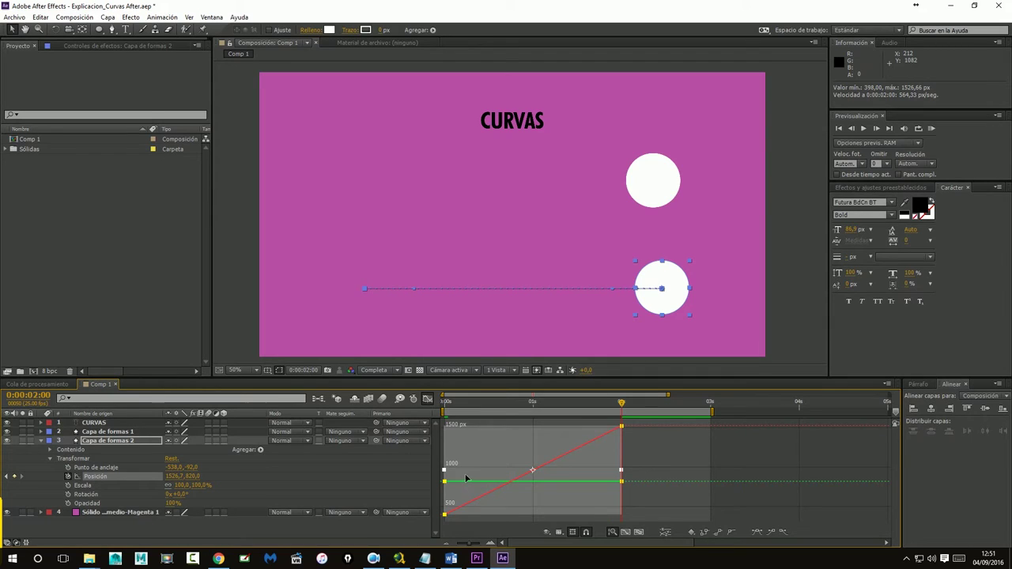
mouse_move(623, 482)
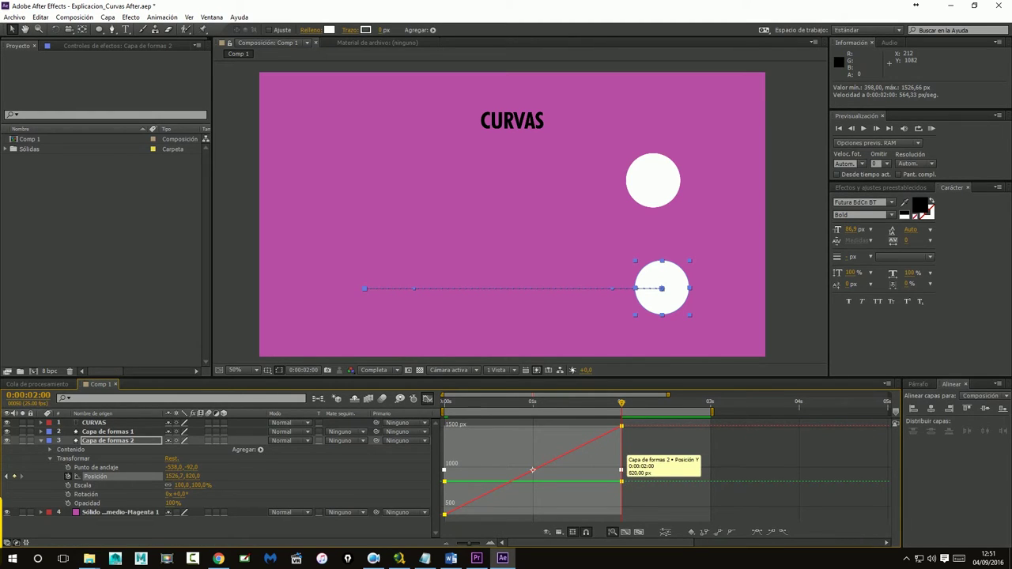
left_click(624, 485)
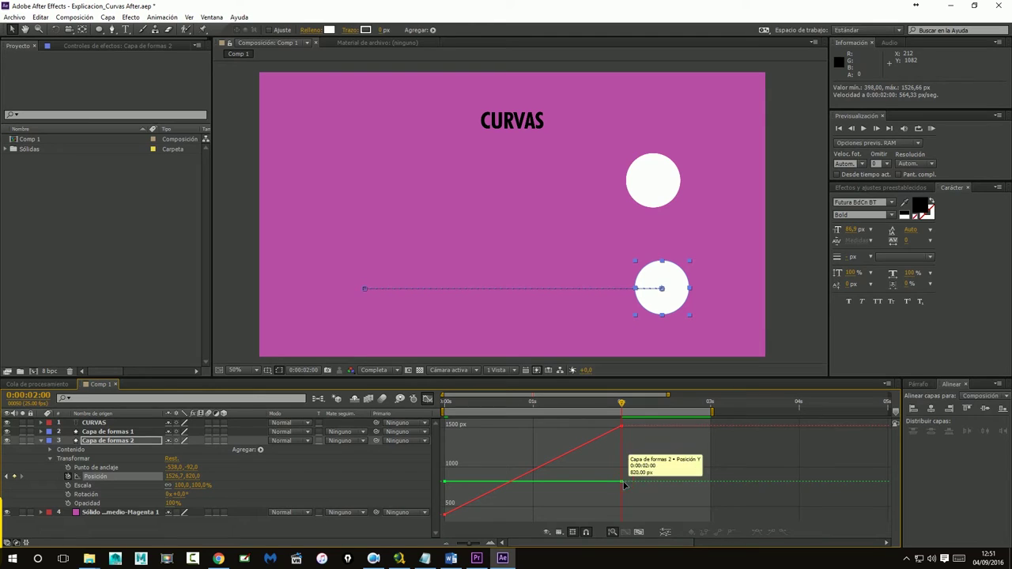
left_click(623, 484)
mouse_move(621, 483)
left_mouse_down()
mouse_move(621, 462)
mouse_move(621, 515)
left_mouse_up()
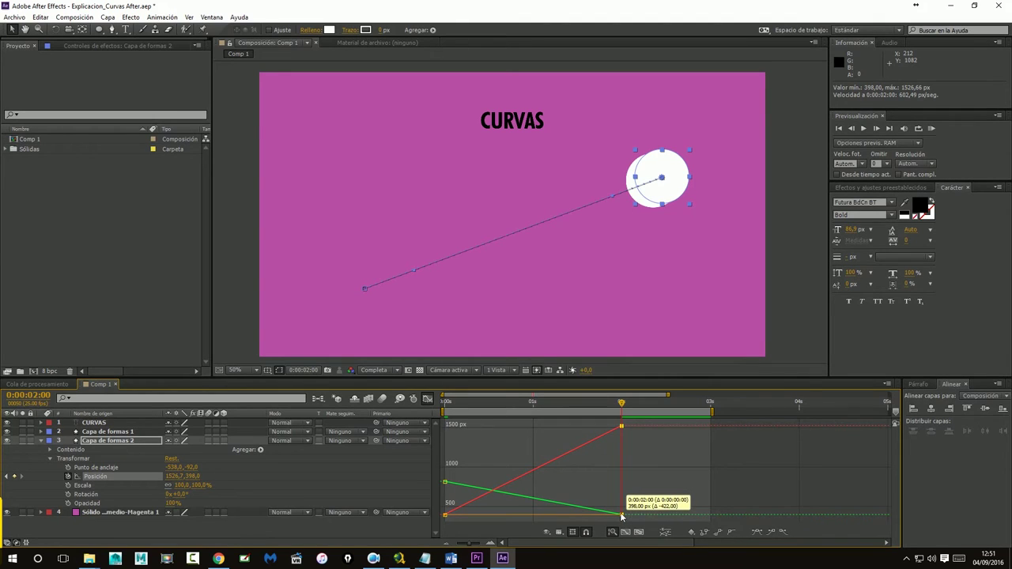
left_click_drag(621, 515, 621, 484)
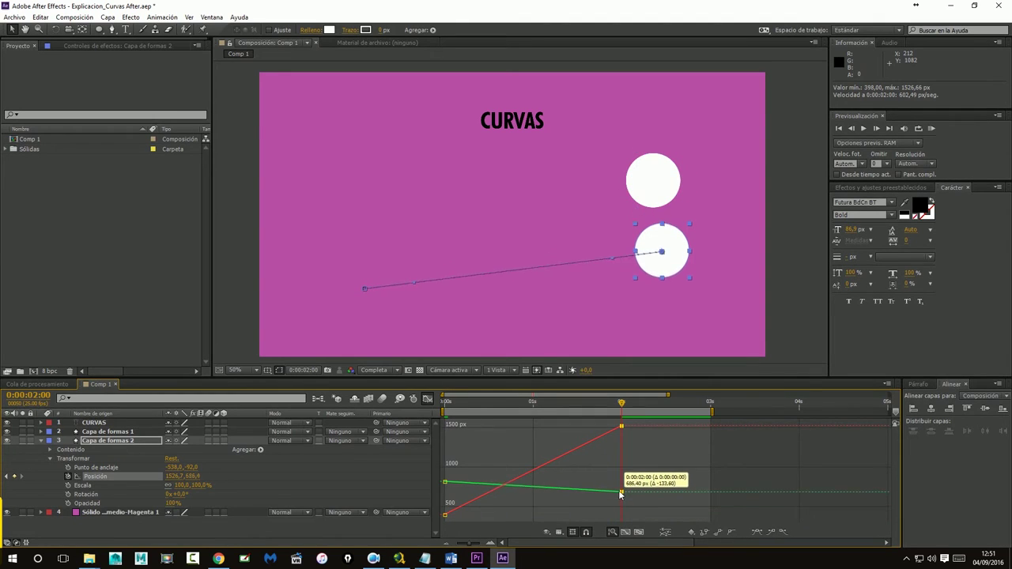
left_click(741, 465)
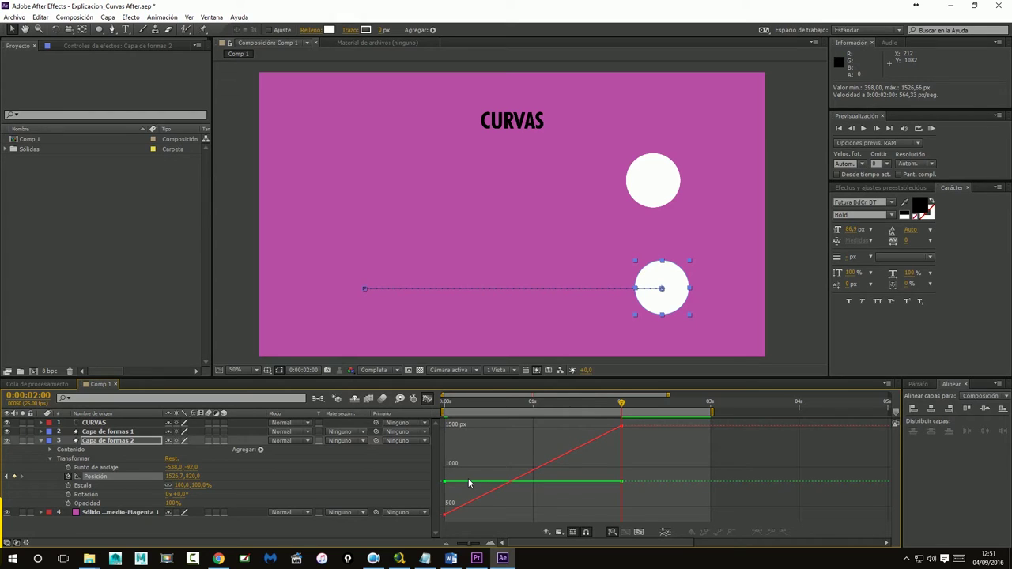
Switch the Graph Editor to Editar gráfico de velocidad to show Position speed
right_click(534, 466)
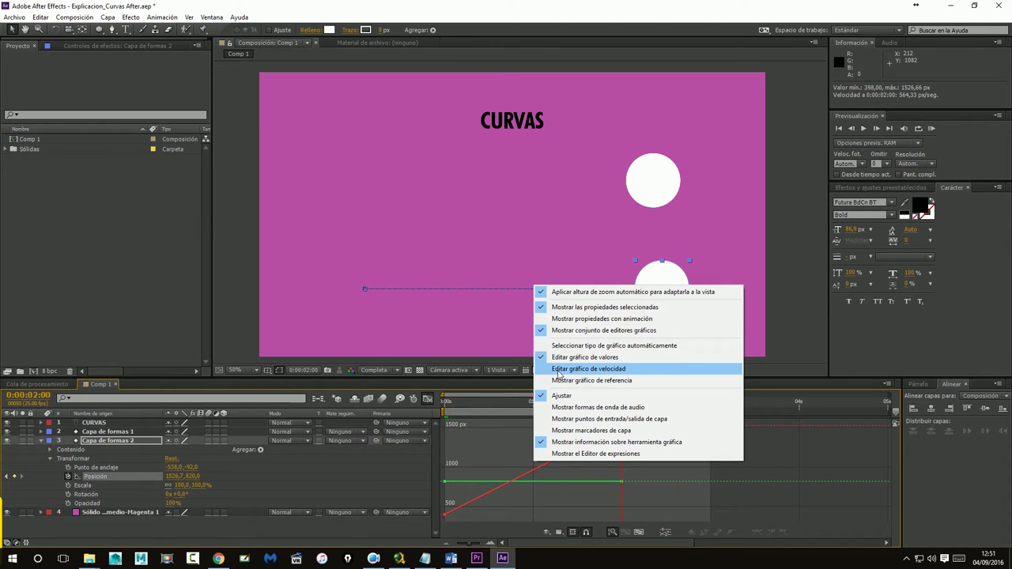
left_click(606, 370)
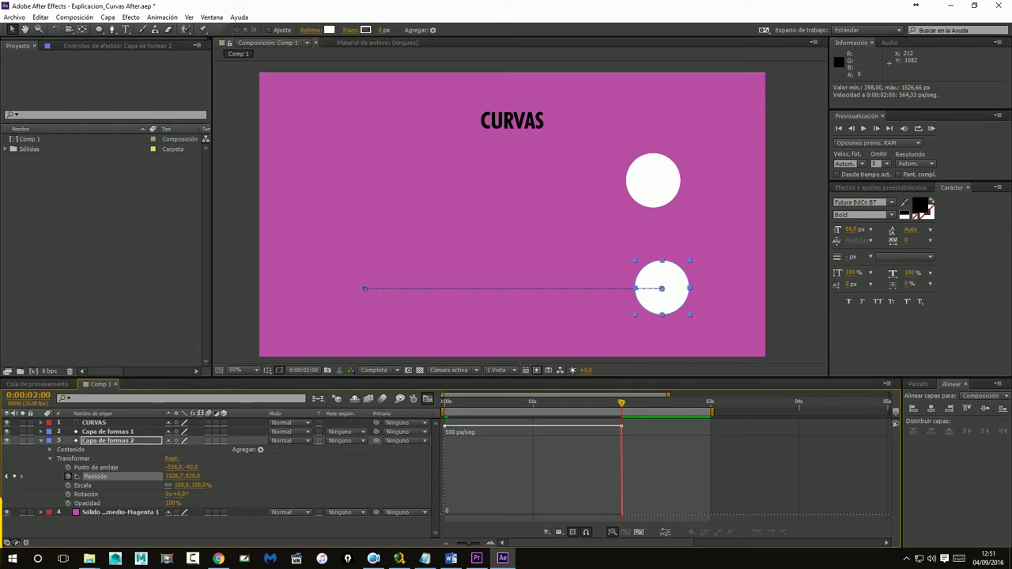
mouse_move(451, 431)
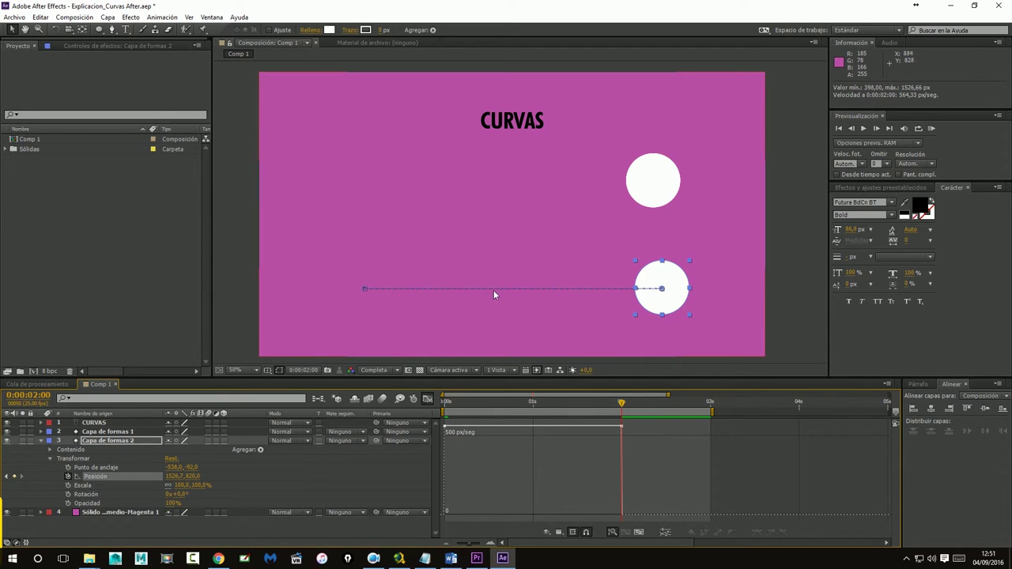
Zoom the composition to 100%, centre the motion path, then return to 50%
key("period")
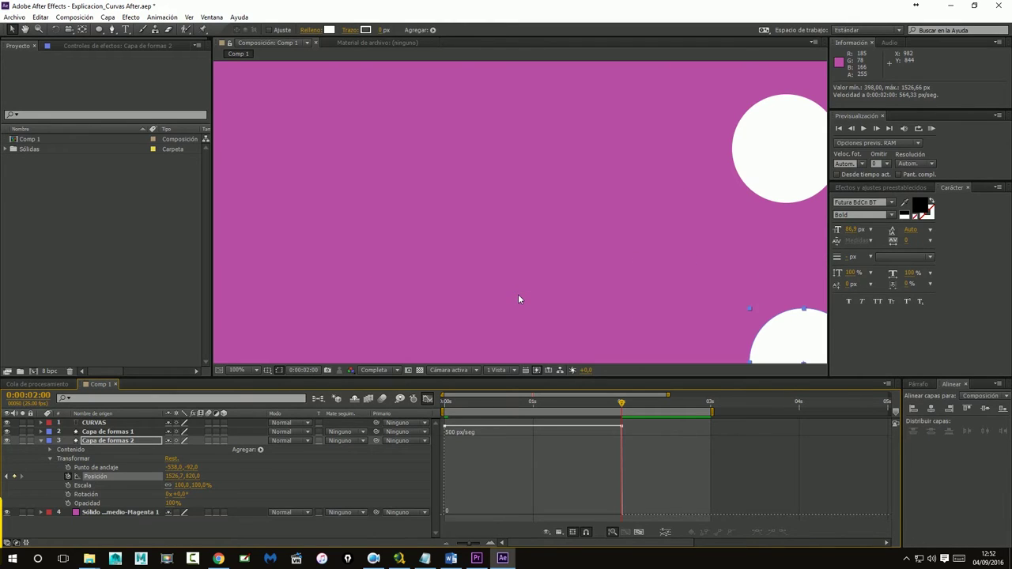
left_click_drag(544, 303, 551, 181)
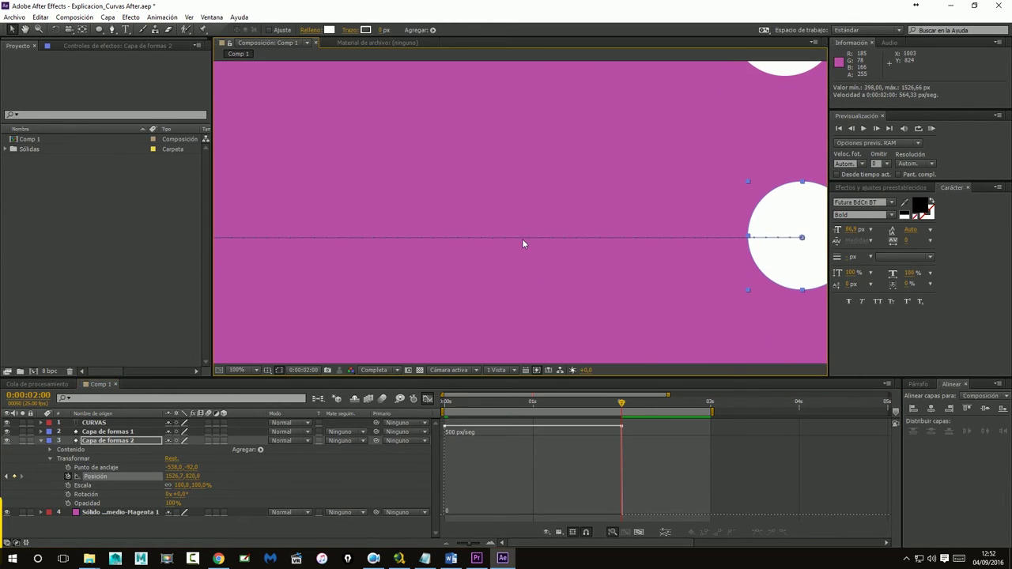
key("comma")
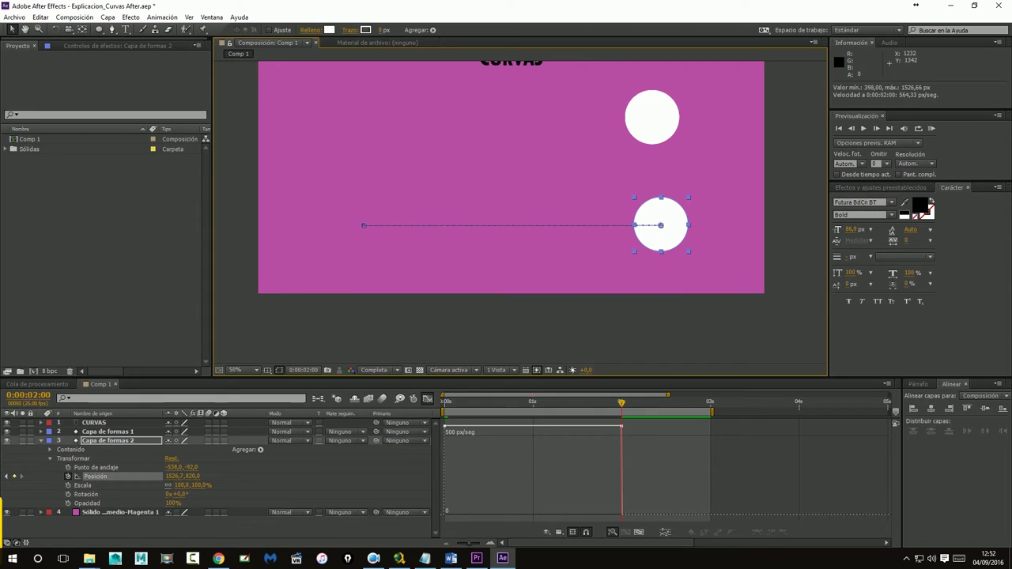
mouse_move(624, 429)
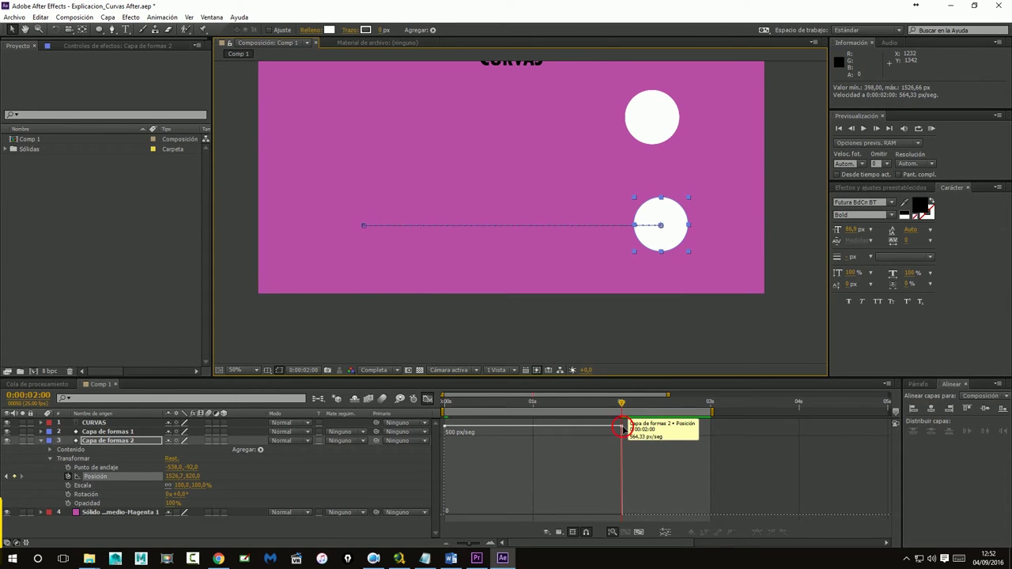
left_click_drag(622, 428, 622, 415)
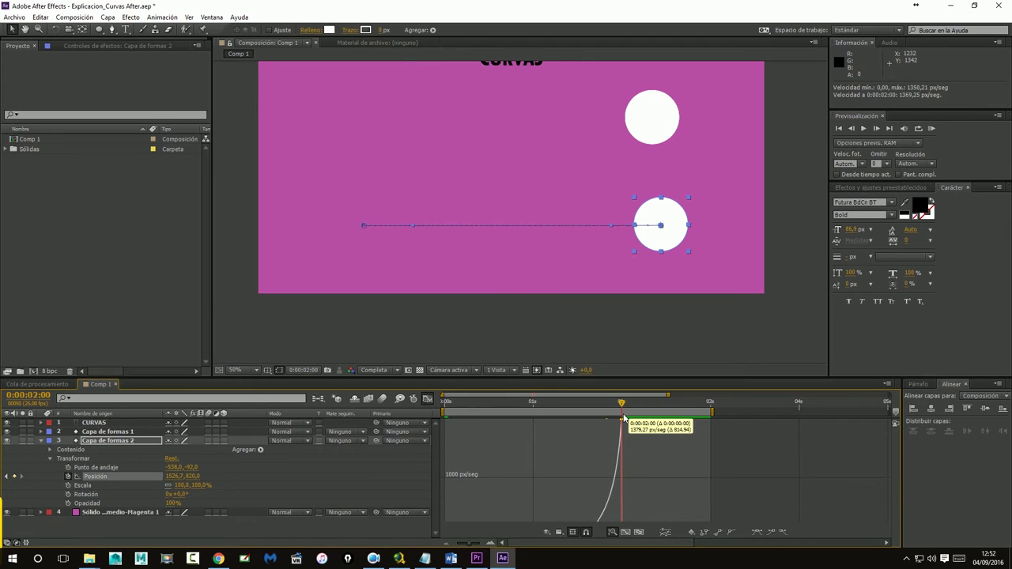
left_click_drag(622, 415, 622, 399)
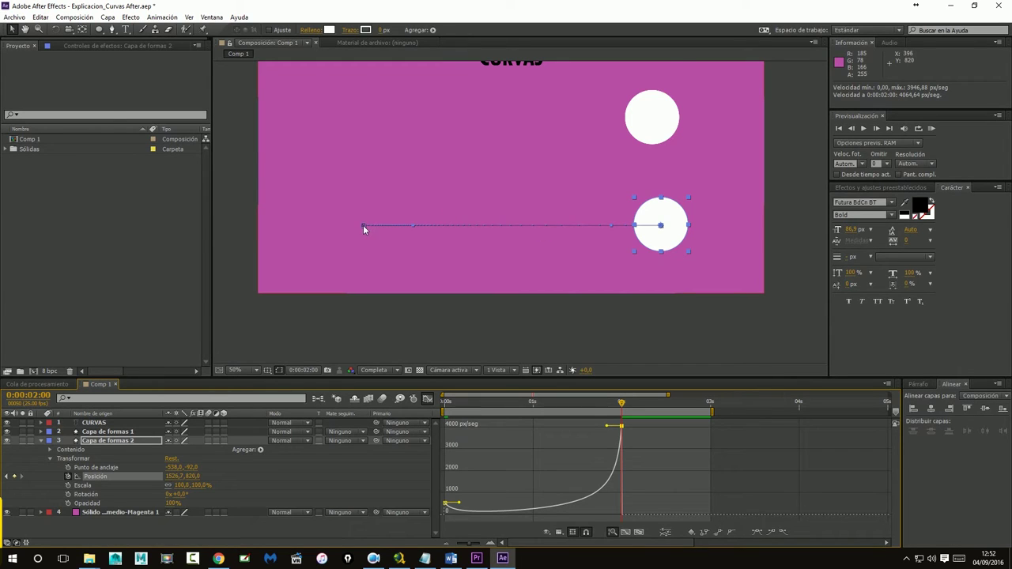
key("period")
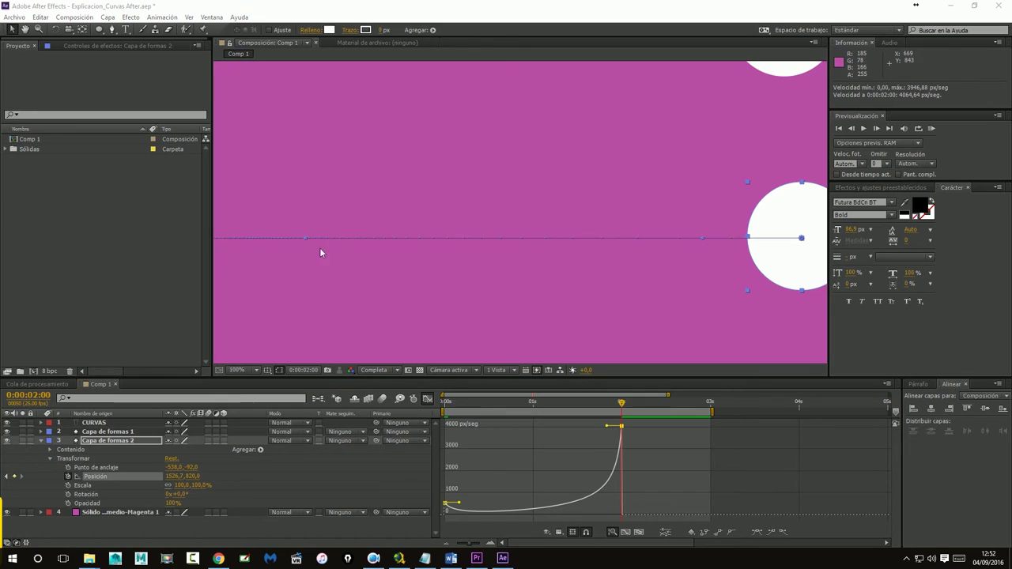
left_click(244, 235)
key("comma")
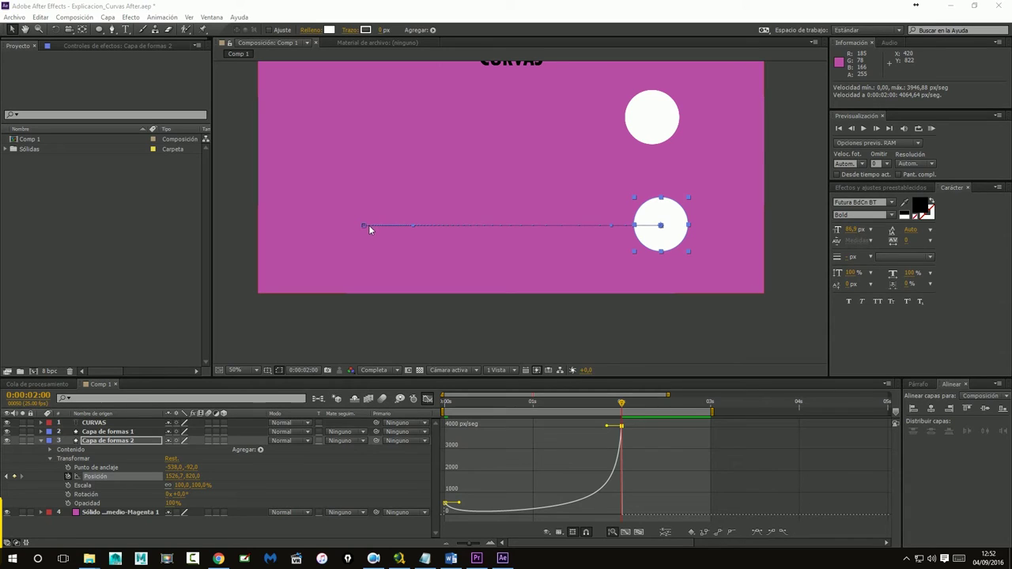
key("period")
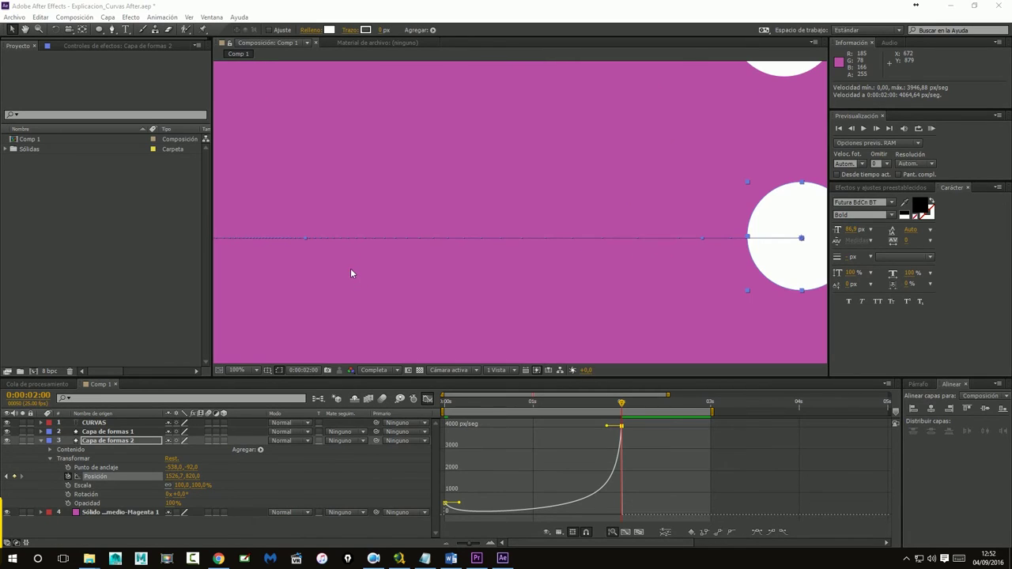
left_click_drag(351, 269, 365, 264)
mouse_move(447, 505)
left_click_drag(340, 260, 390, 271)
left_click(440, 288)
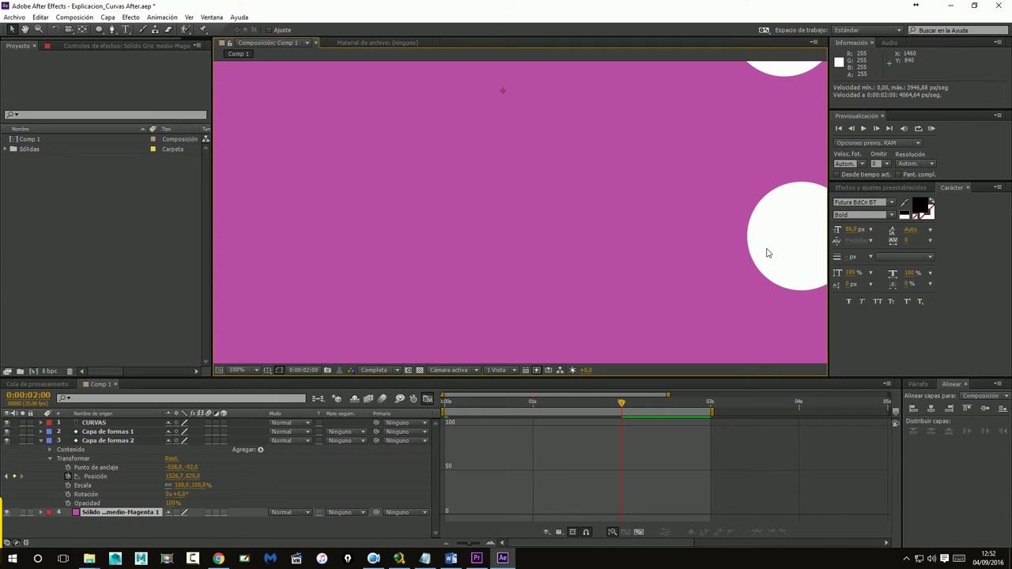
Lower Capa de formas 2's starting Position speed to about 35 px/s in the speed graph
left_click(110, 440)
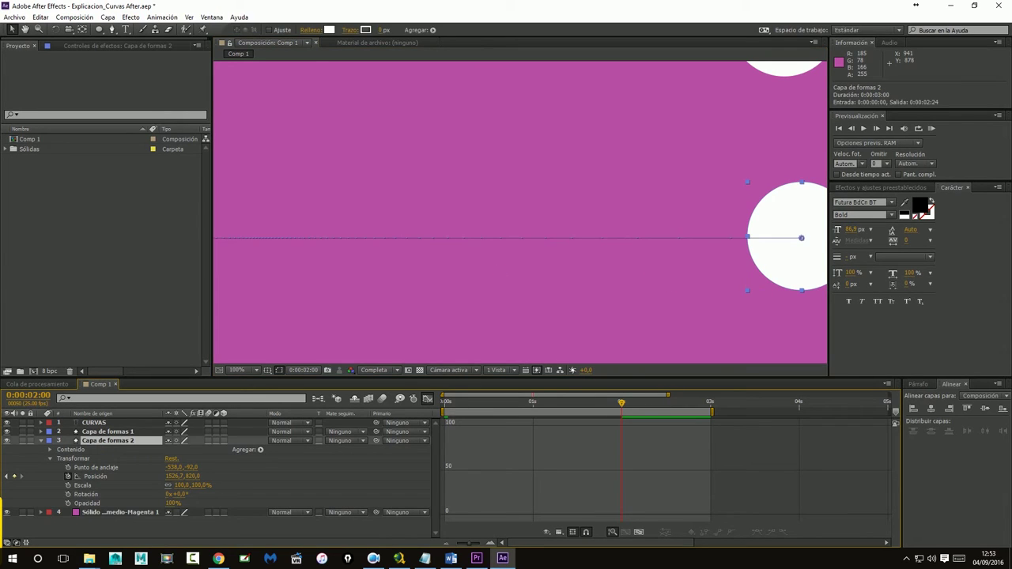
scroll(528, 262, "up", 2)
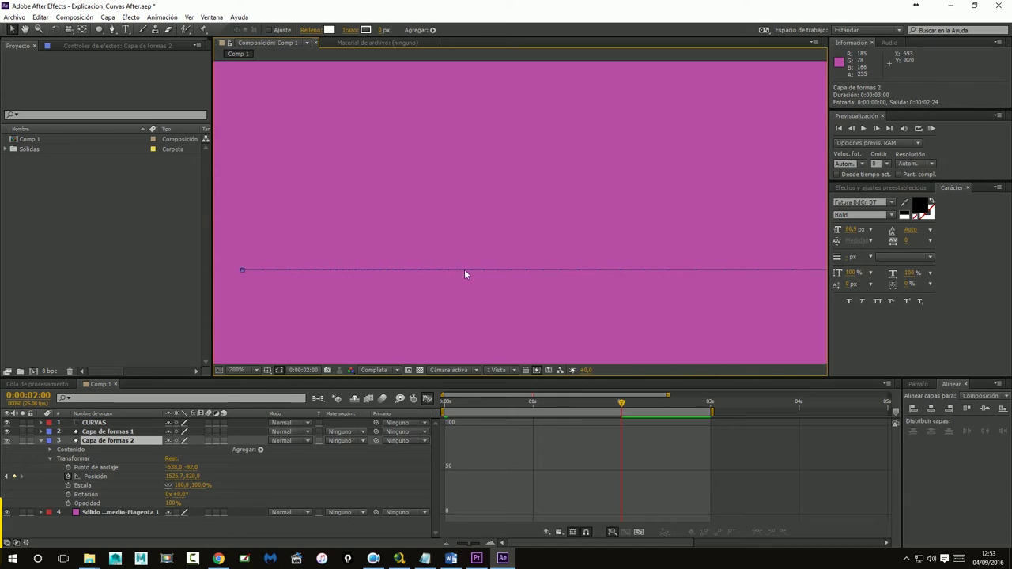
left_click(88, 476)
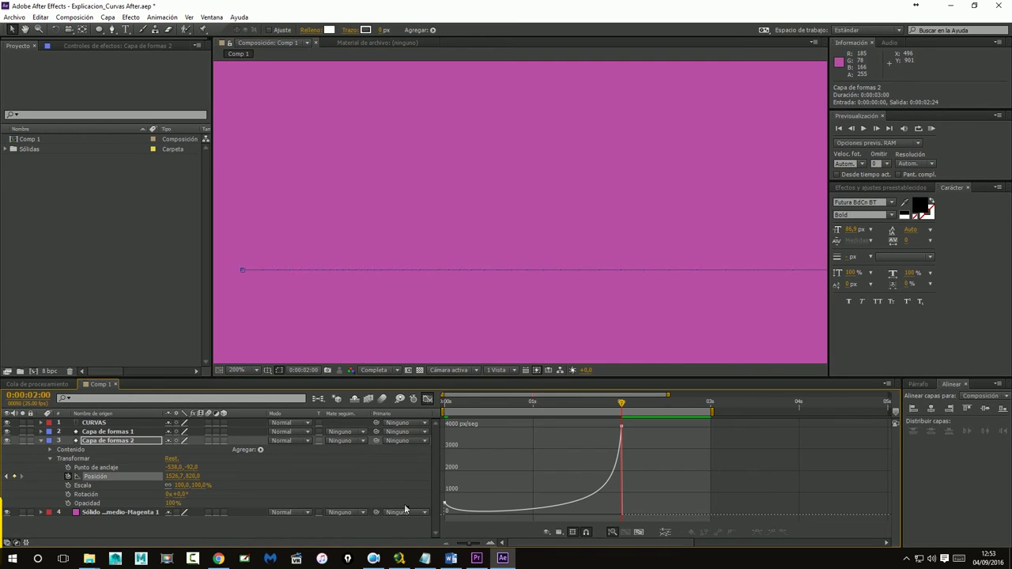
mouse_move(445, 504)
left_click(454, 506)
left_click_drag(445, 504, 447, 516)
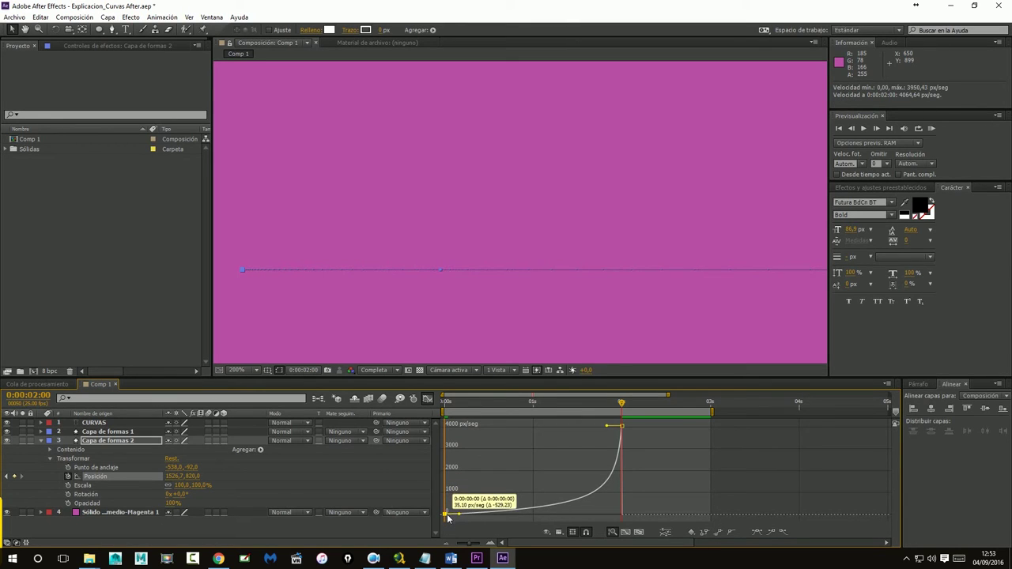
left_click_drag(448, 516, 447, 514)
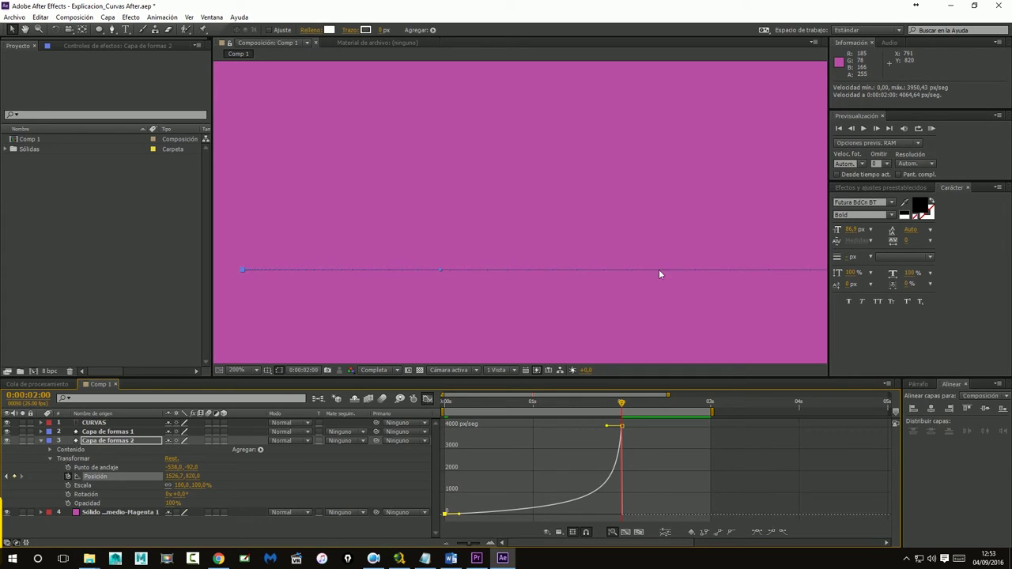
Pan to the CURVAS title, deselect the layer and return to the first frame
scroll(668, 271, "down", 2)
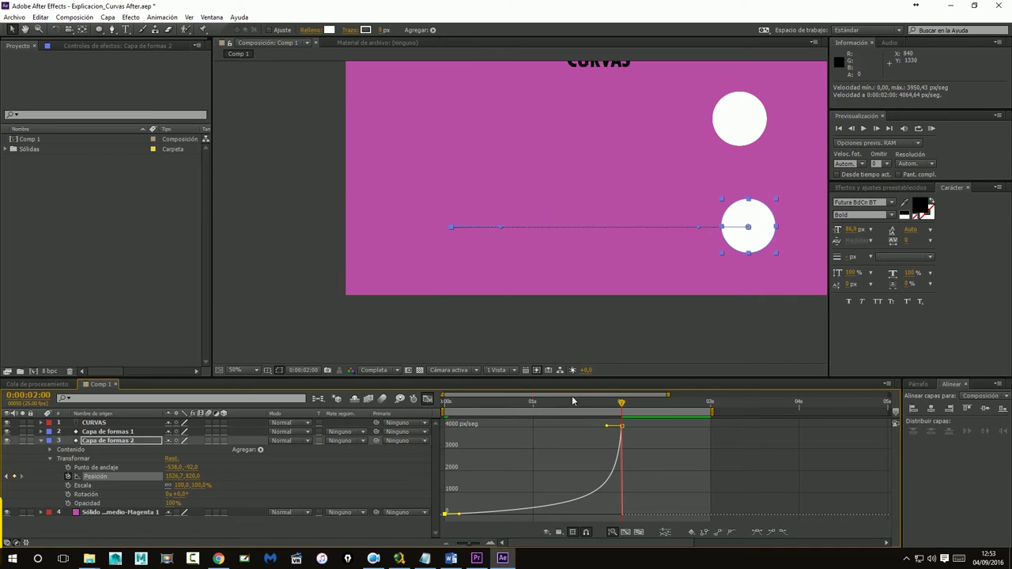
left_click_drag(677, 162, 614, 210)
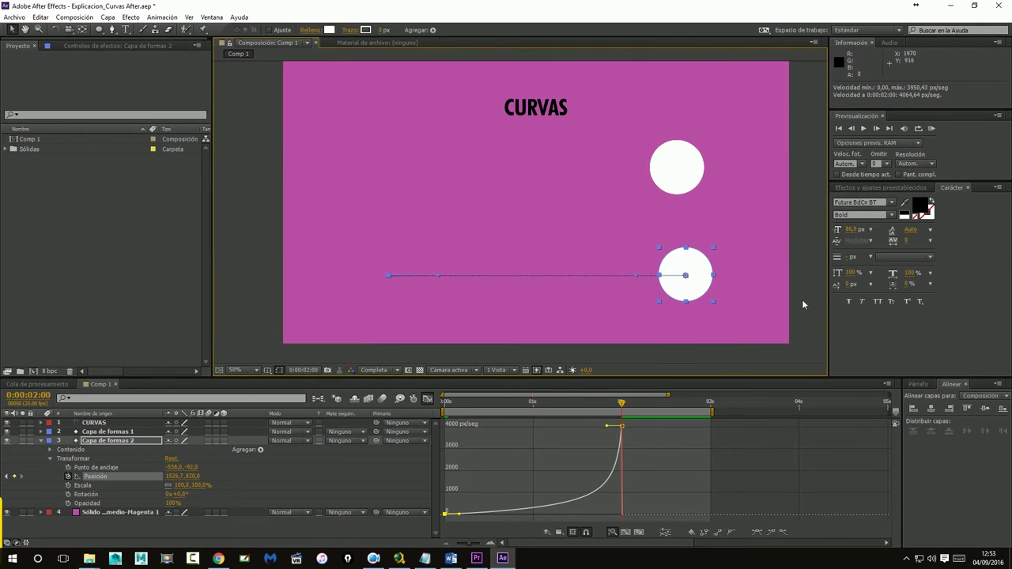
left_click(802, 299)
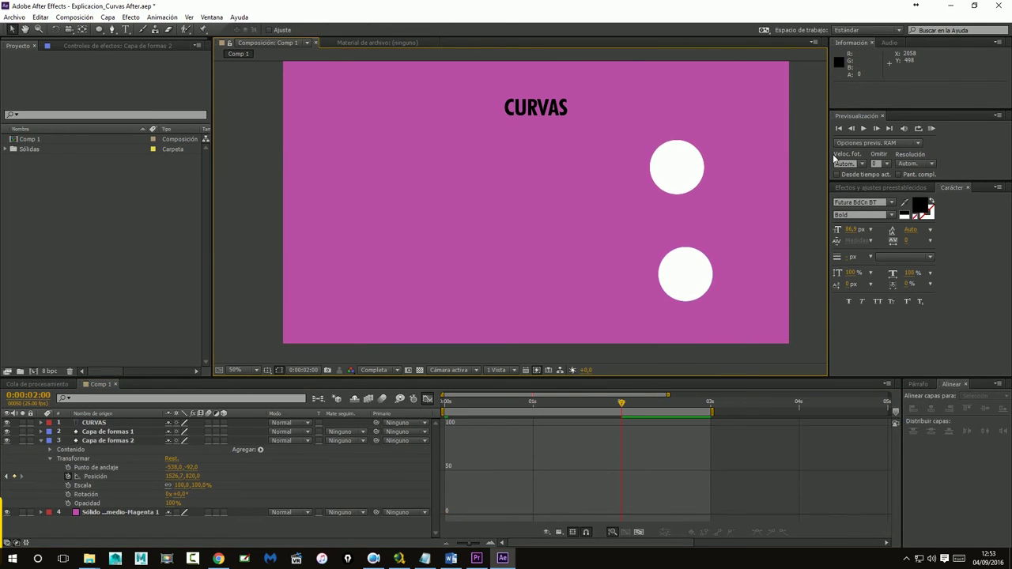
left_click(839, 128)
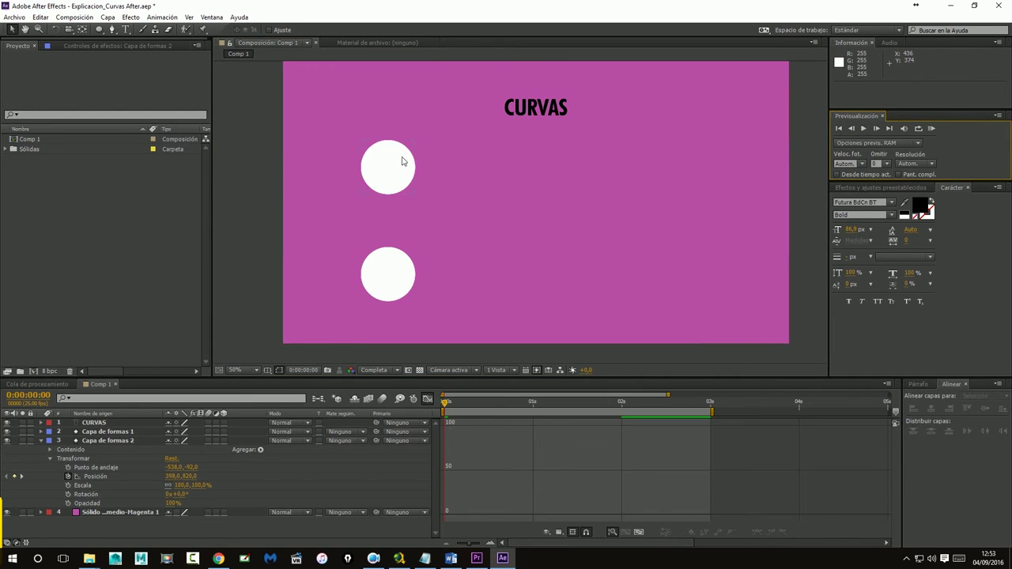
Preview the circles, then return to layer bars and move the time to frame 6
left_click(863, 128)
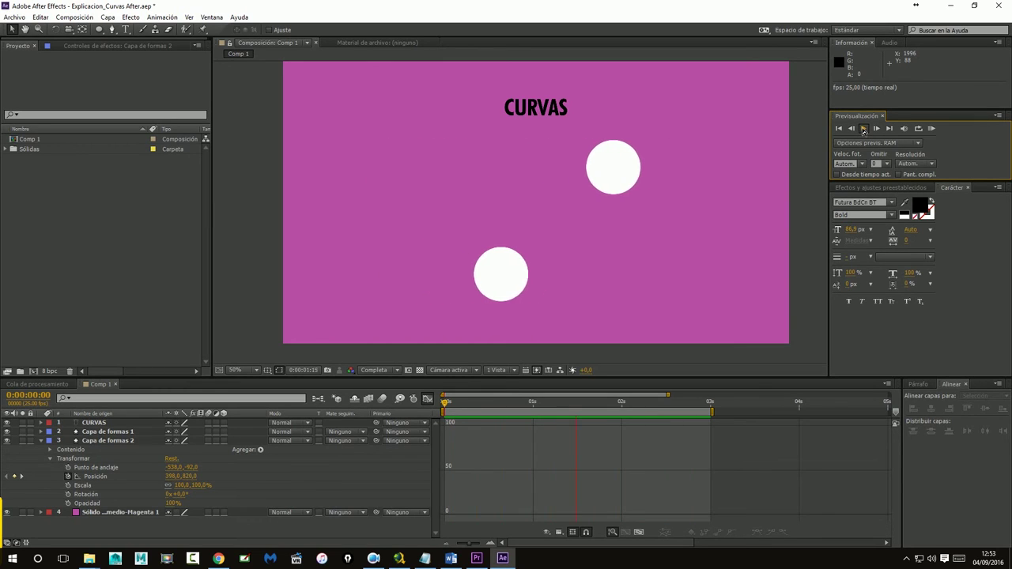
left_click(863, 128)
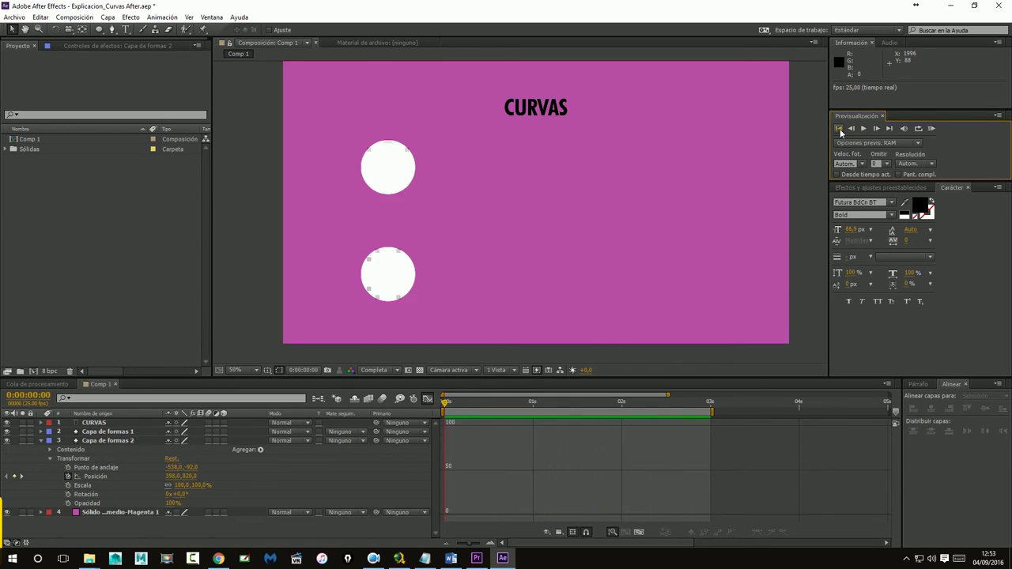
left_click(91, 476)
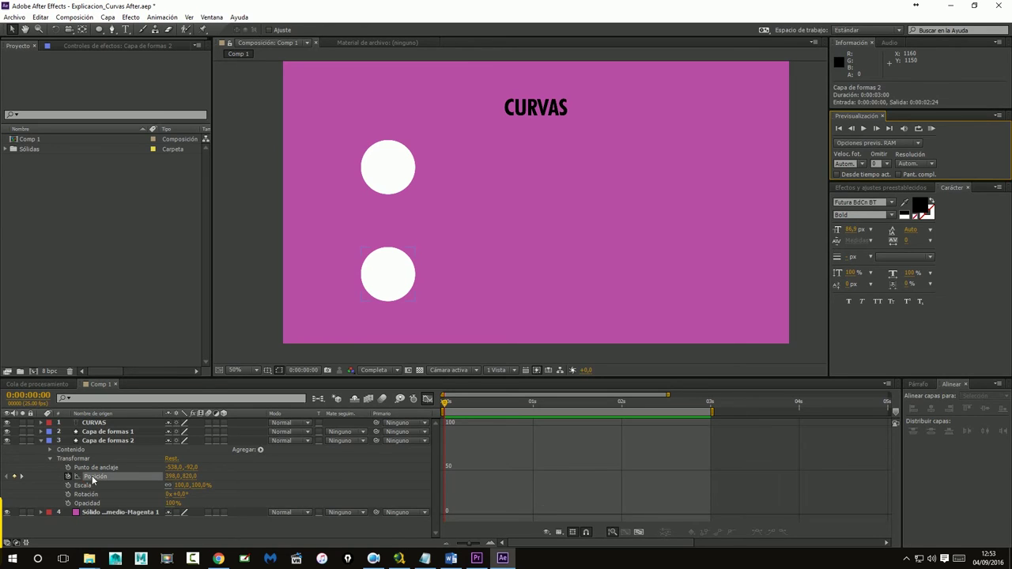
left_click(426, 400)
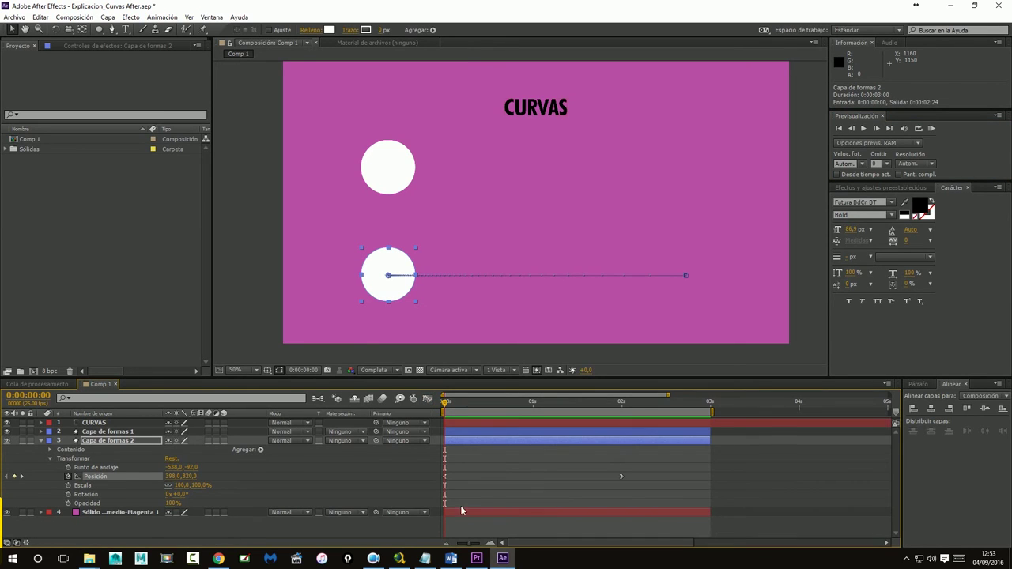
left_click(445, 479)
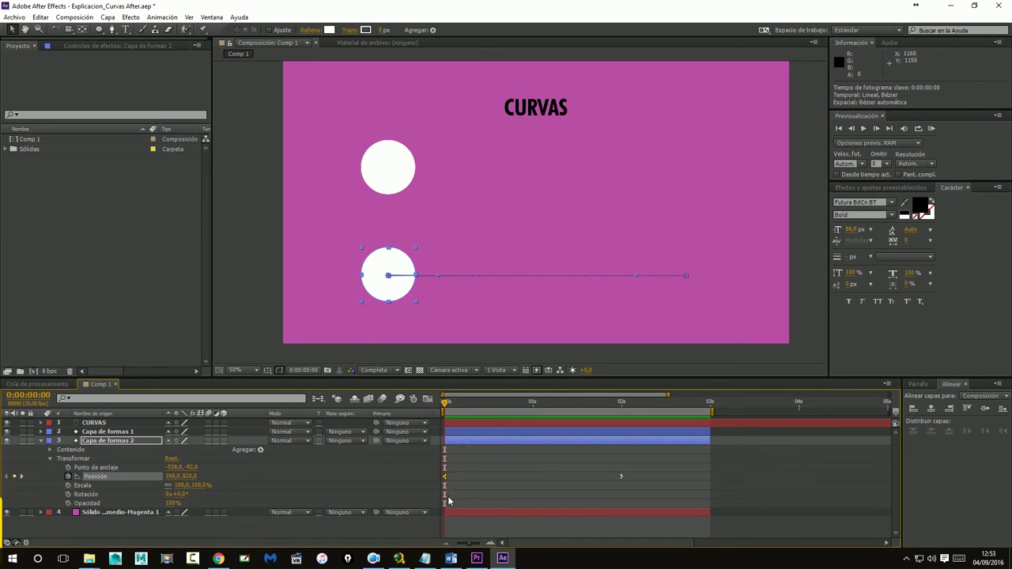
left_click_drag(445, 403, 465, 407)
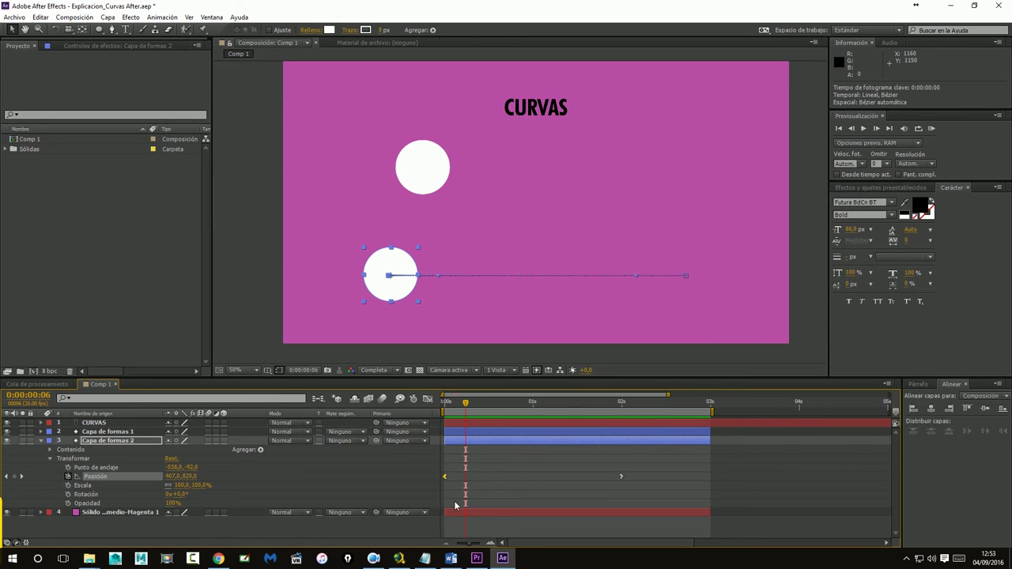
Apply an easy ease from Asistente de fotogramas clave to the Posición keyframe
right_click(447, 477)
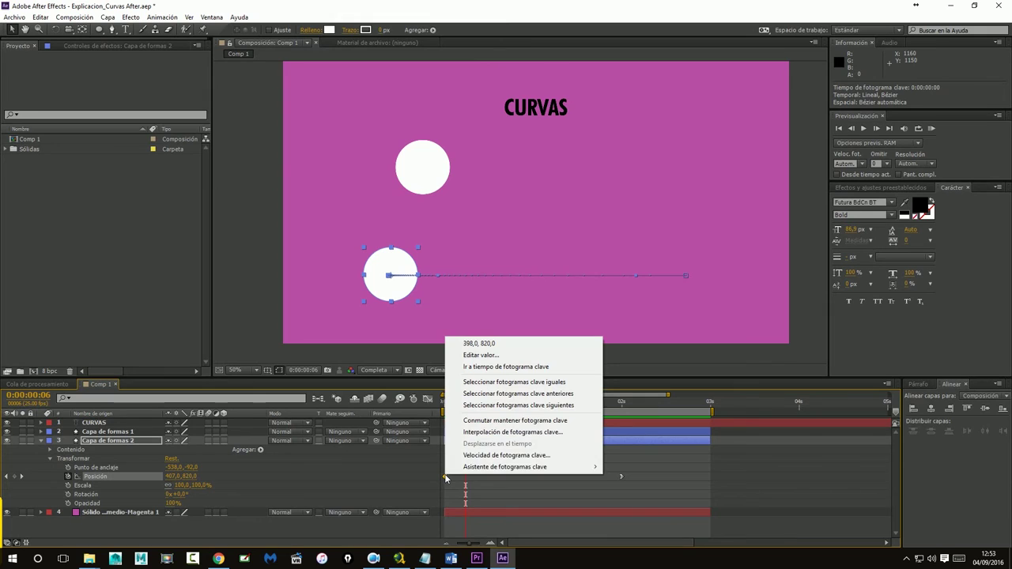
mouse_move(503, 469)
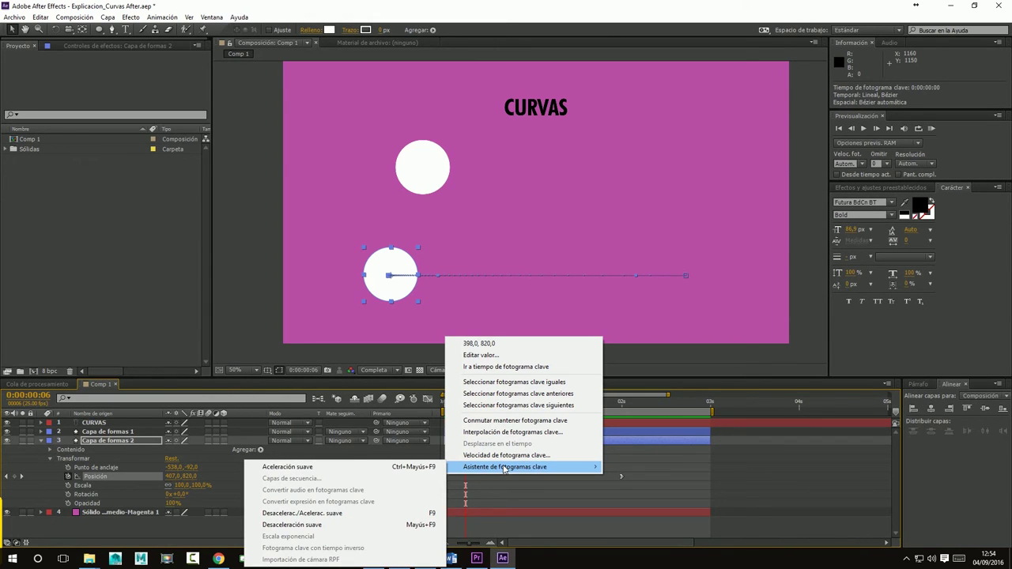
left_click(621, 475)
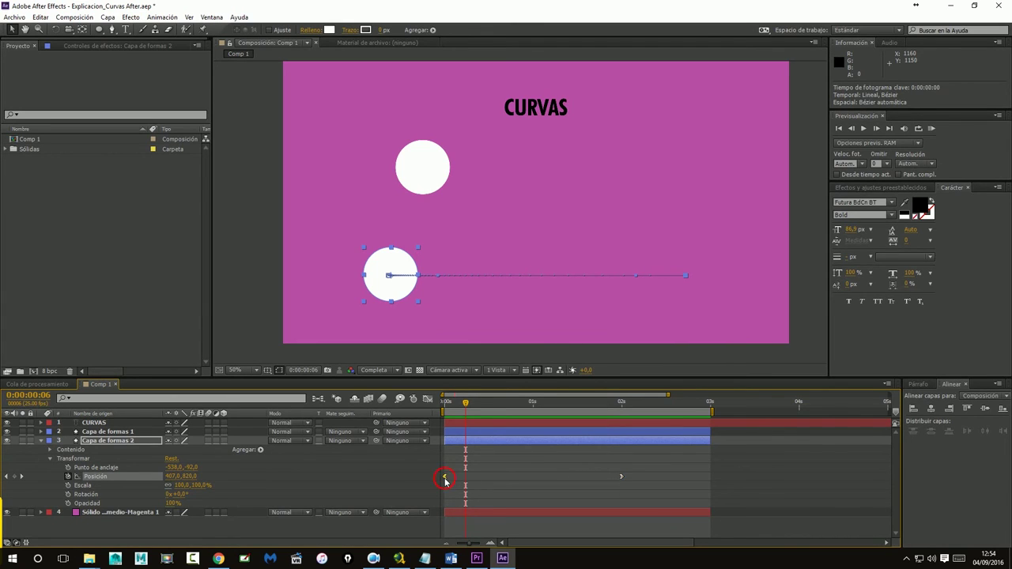
mouse_move(445, 478)
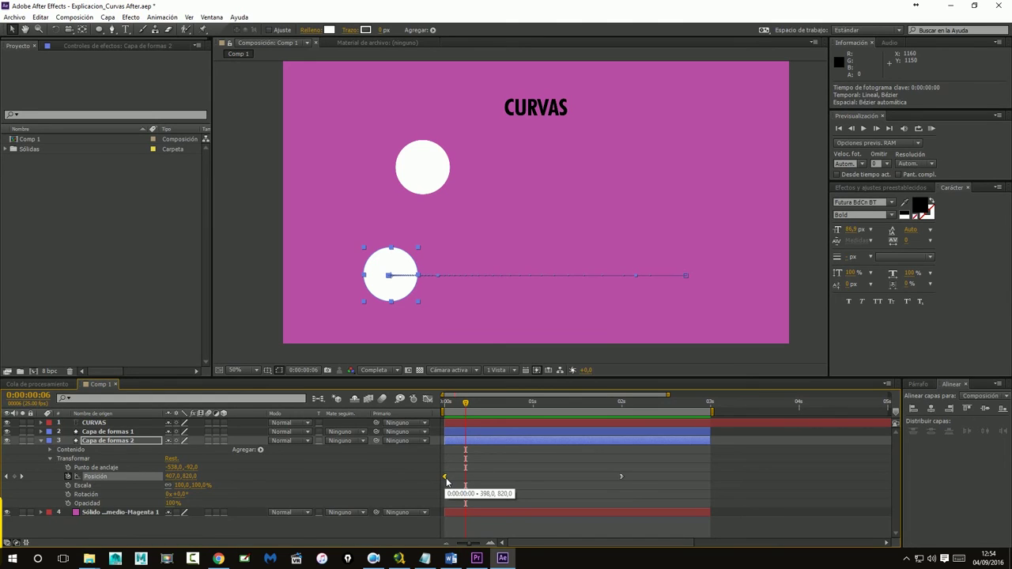
mouse_move(622, 478)
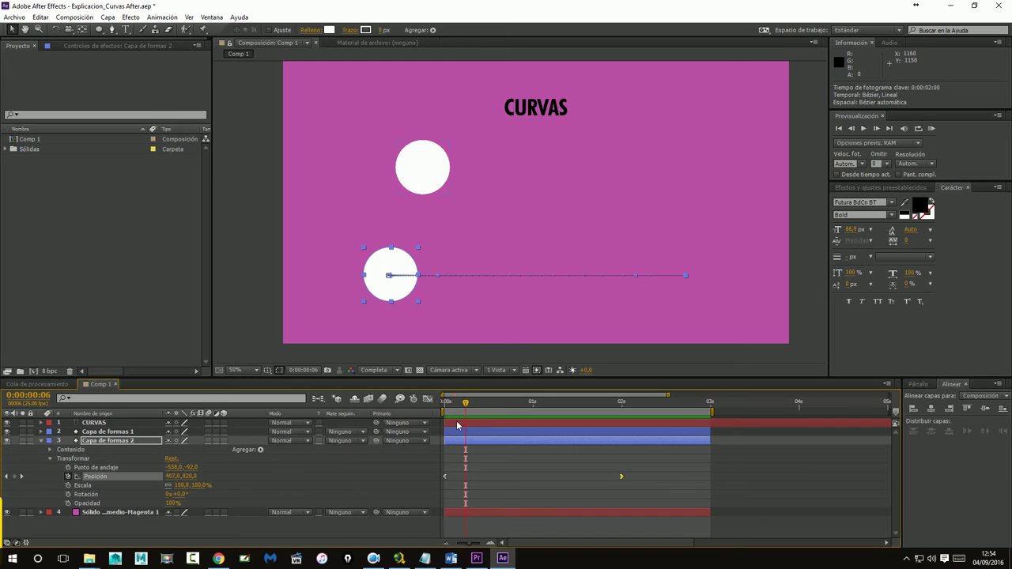
Drag the end keyframe's speed down to zero in the speed graph
left_click(428, 399)
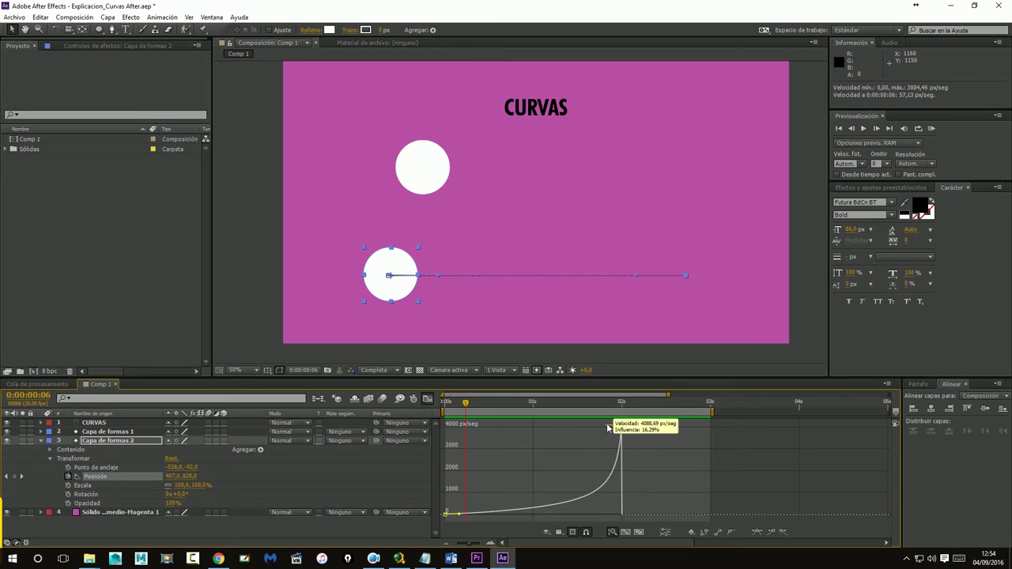
mouse_move(606, 426)
left_mouse_down()
mouse_move(628, 442)
mouse_move(622, 491)
left_mouse_up()
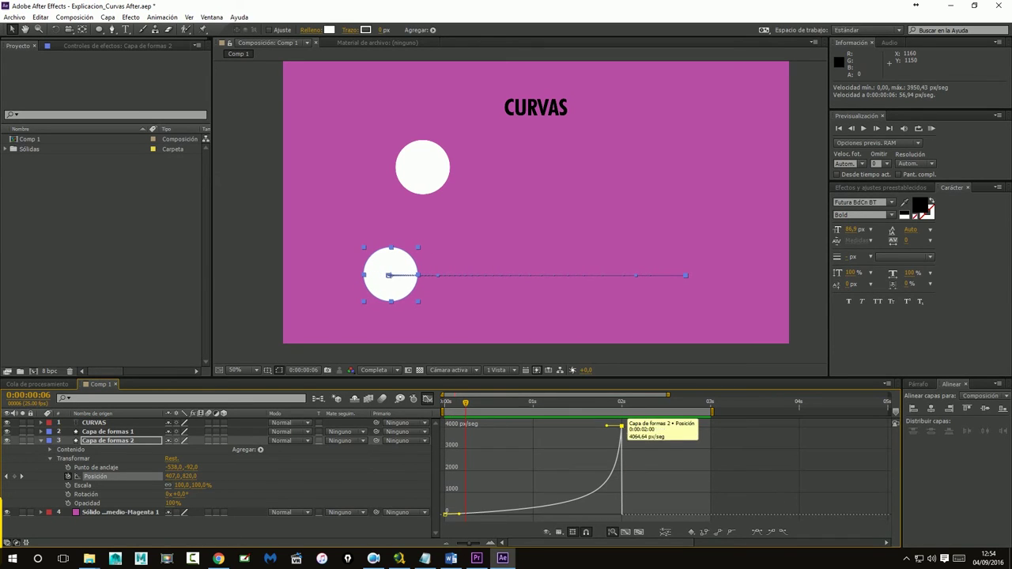
left_click_drag(621, 426, 621, 517)
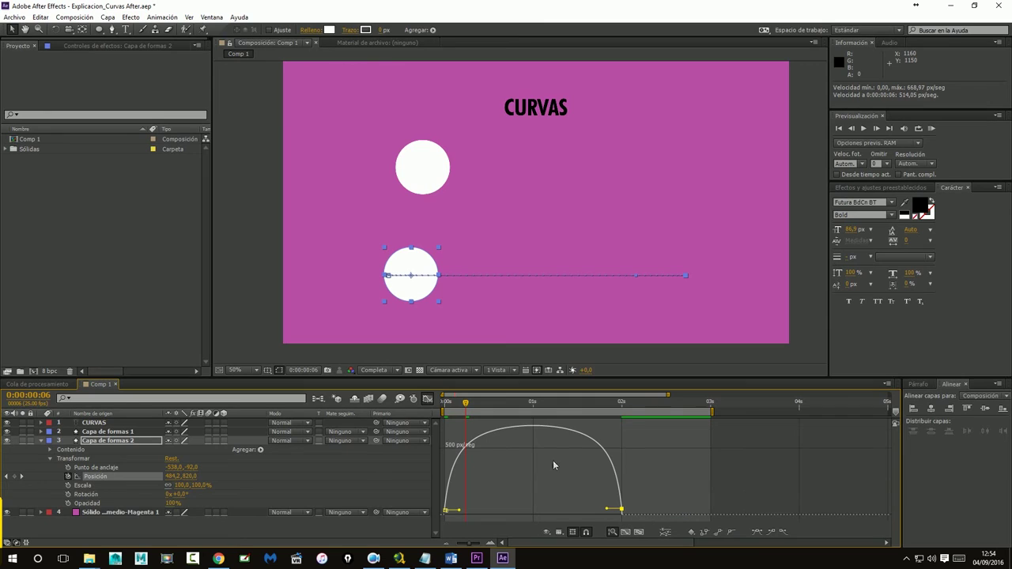
mouse_move(445, 511)
mouse_move(622, 513)
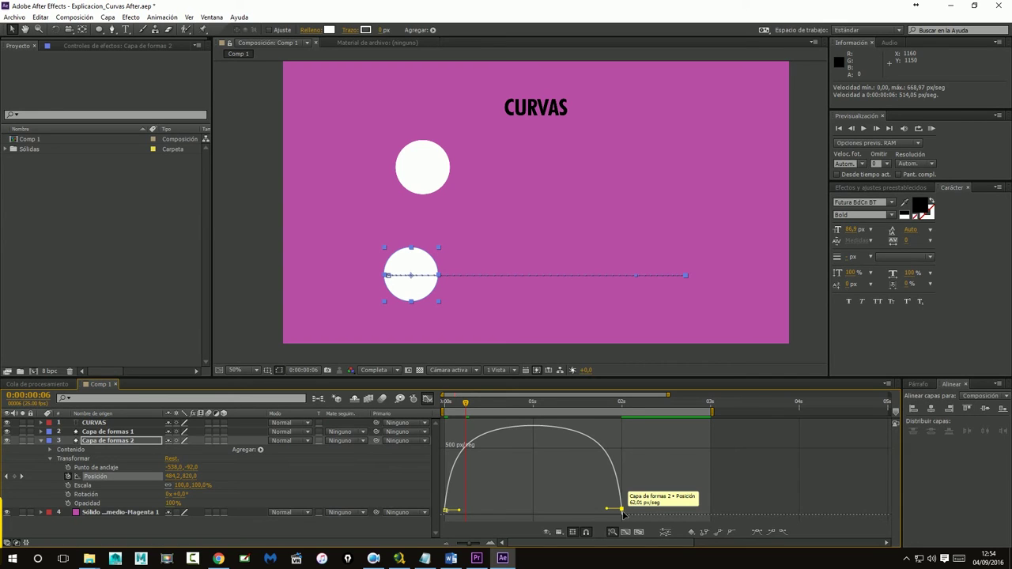
Raise the starting speed to about 692 px/s and stretch the ease influence
left_click_drag(446, 510, 445, 427)
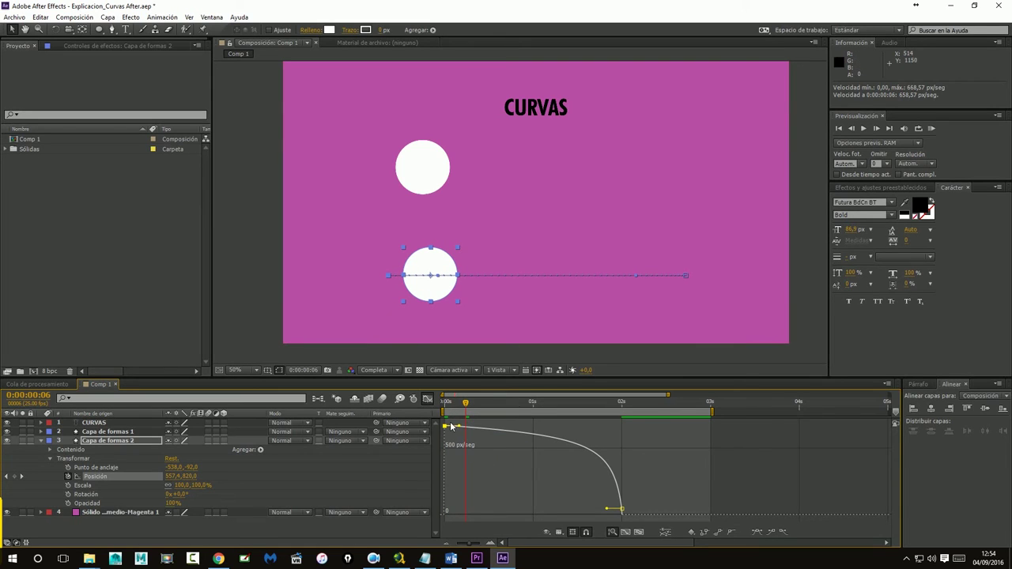
left_click_drag(446, 427, 448, 425)
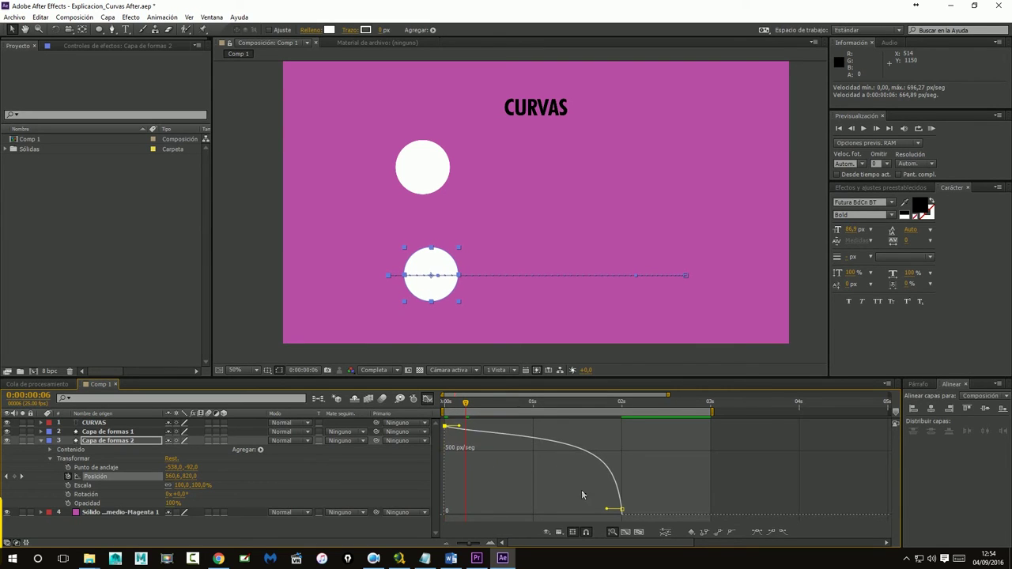
left_click_drag(621, 509, 605, 514)
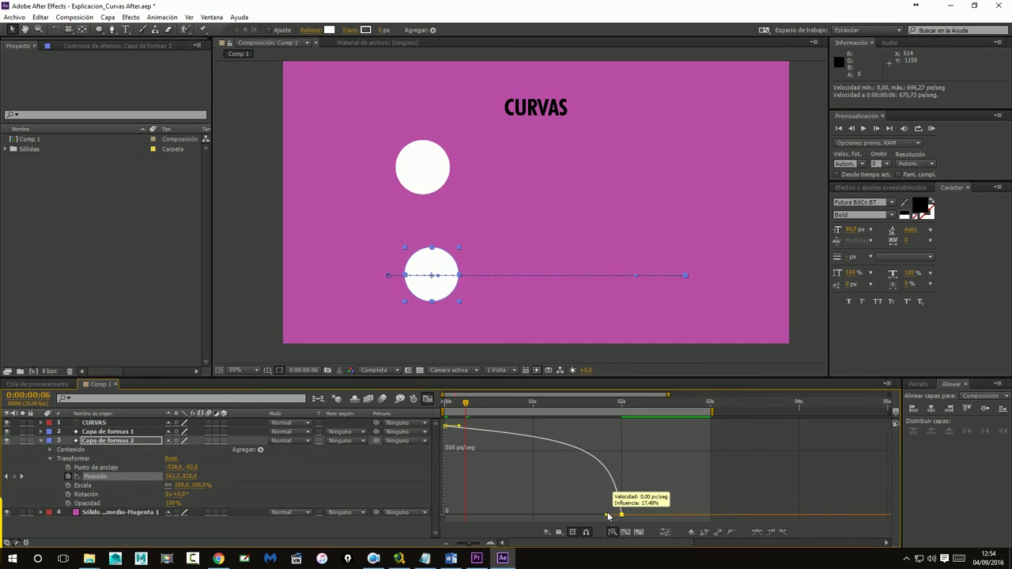
left_click_drag(444, 434, 514, 426)
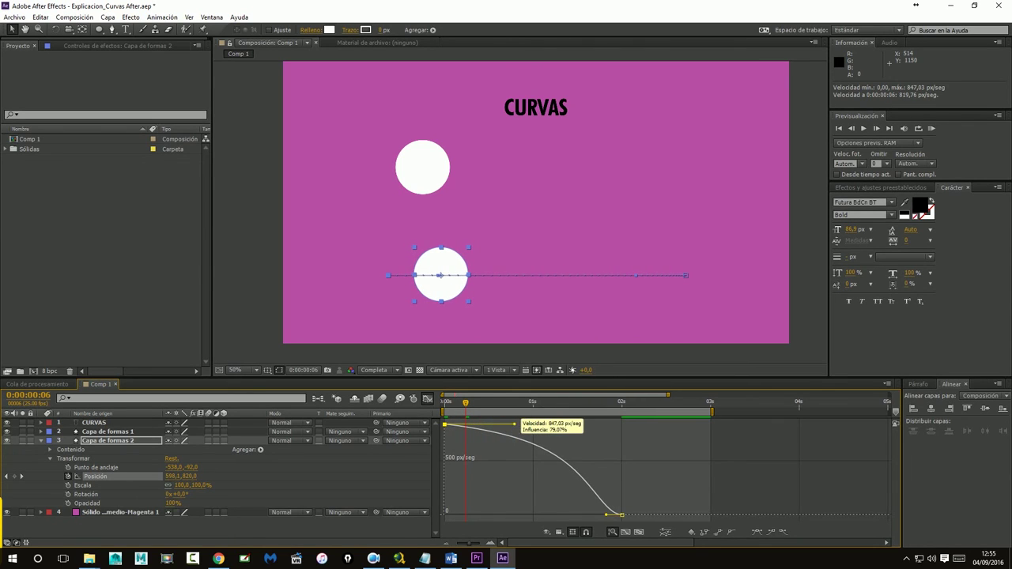
Replay the eased circle animation from the first frame, stop it, and deselect the layer
left_click(838, 129)
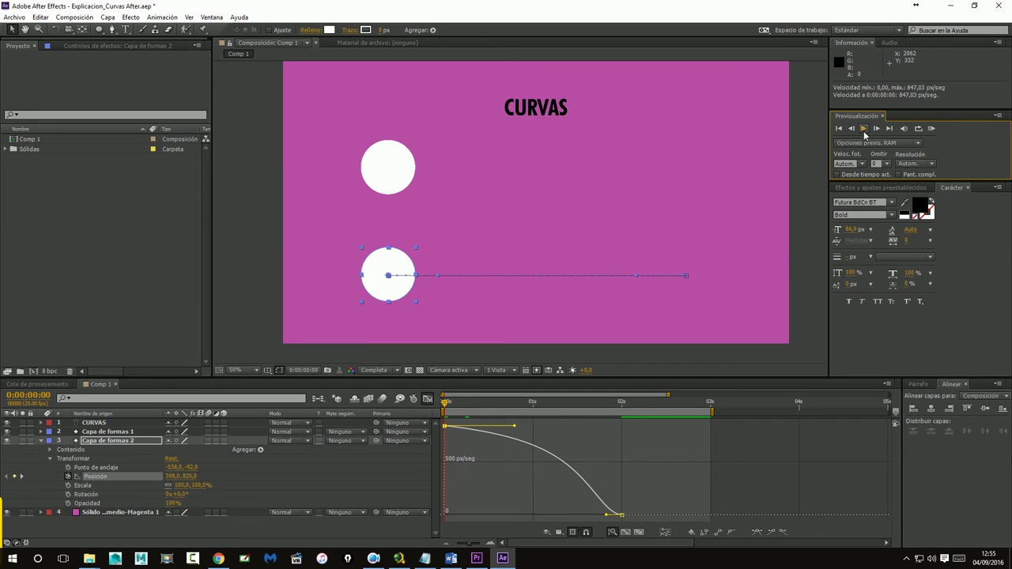
left_click(864, 132)
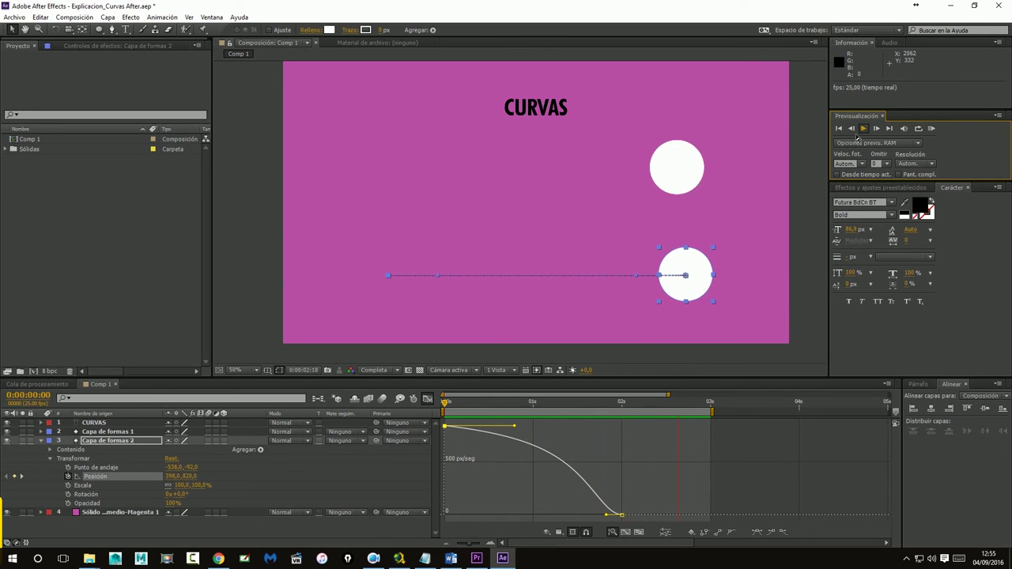
left_click(864, 129)
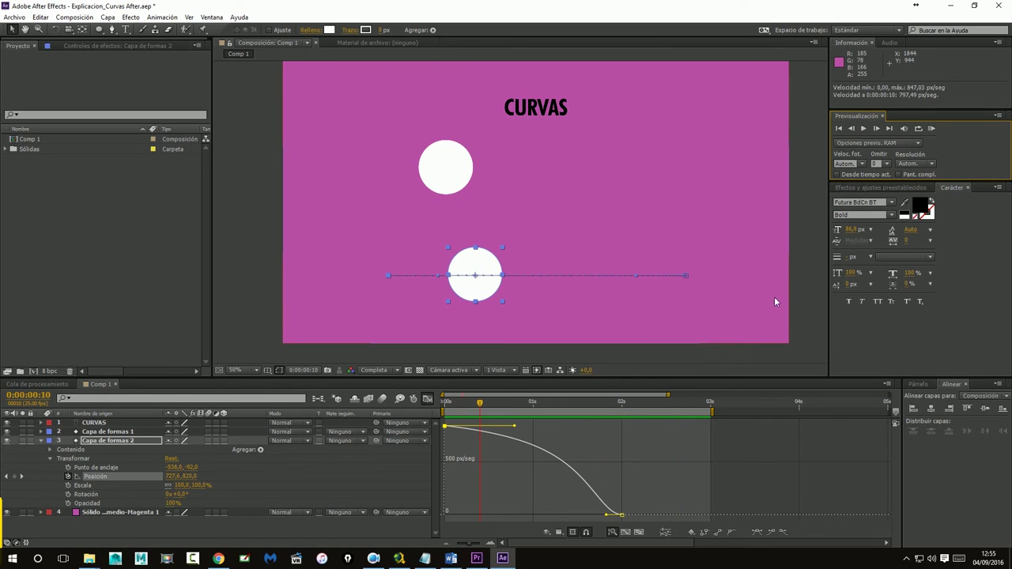
left_click(798, 293)
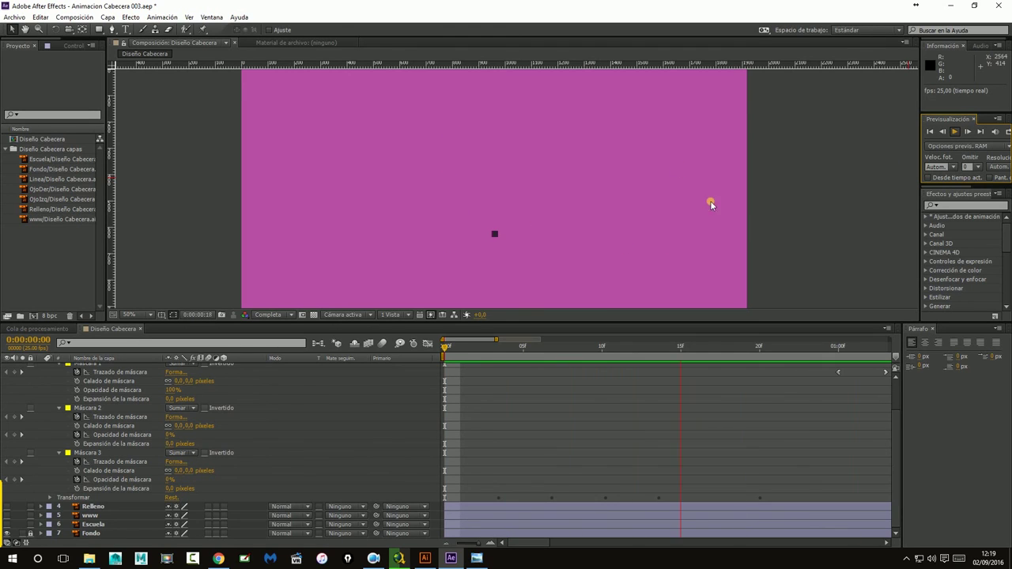
Stop the preview, zoom the timeline to frame level and set the time to 1:05
left_click(955, 131)
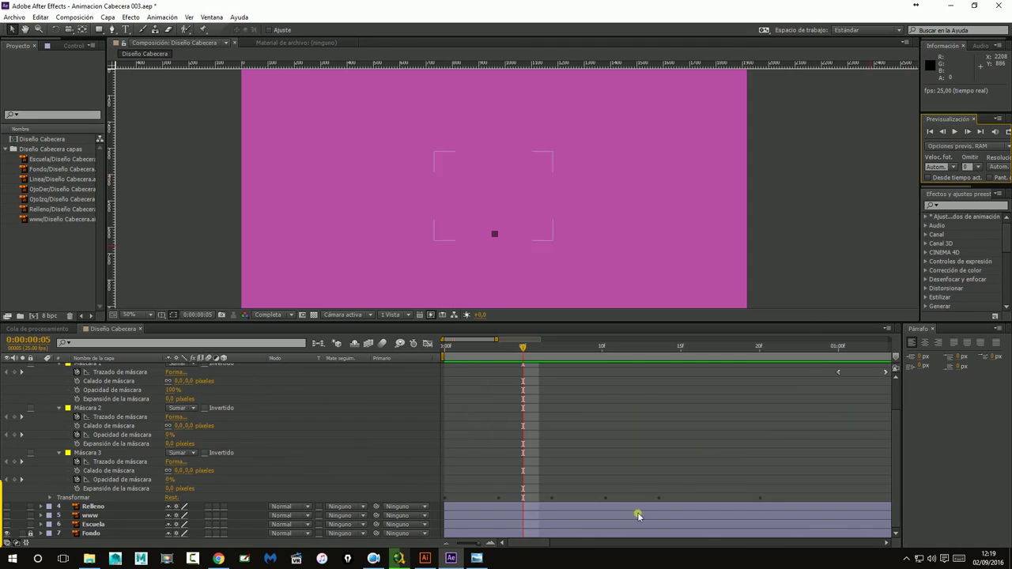
left_click_drag(445, 545, 531, 543)
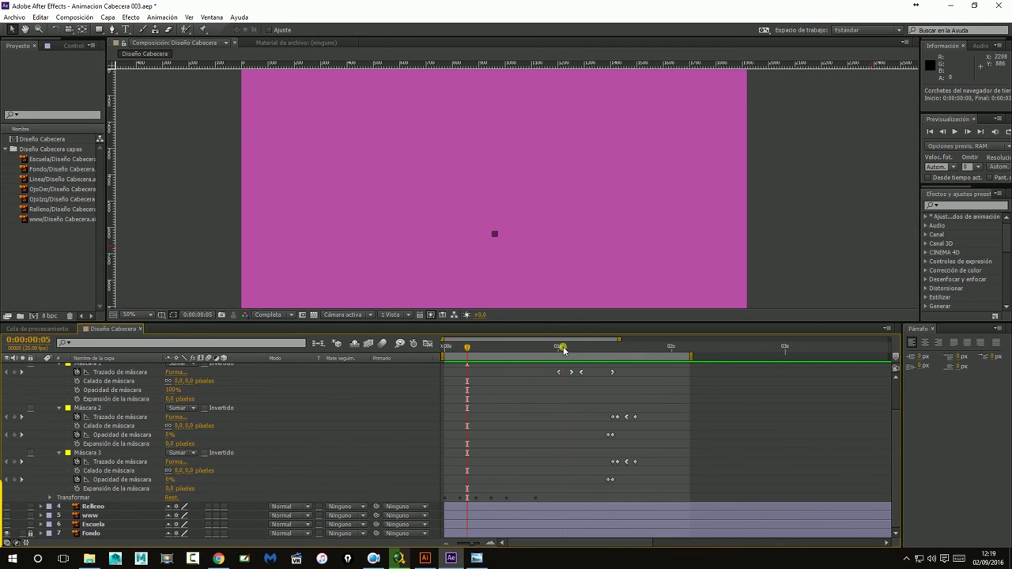
left_click_drag(562, 350, 583, 350)
left_click(600, 385)
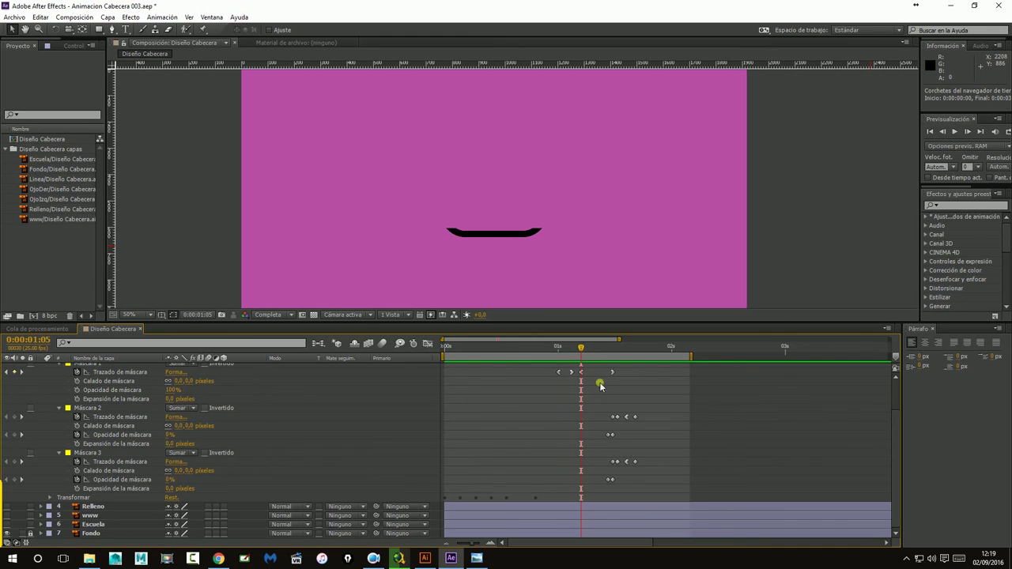
left_click(491, 549)
left_click(599, 387)
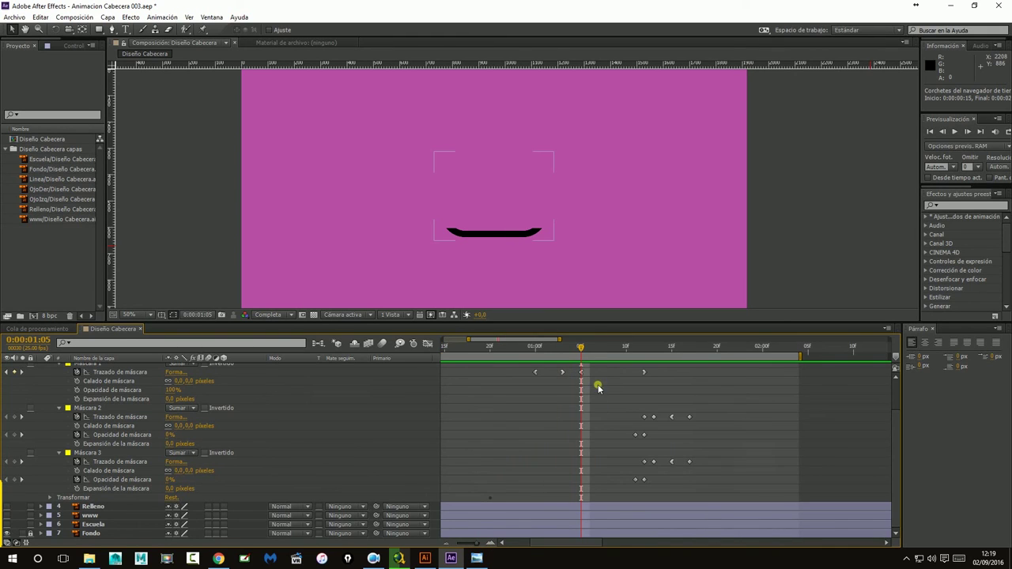
Shift all mask keyframes slightly earlier and preview the header animation
left_click_drag(654, 408, 735, 496)
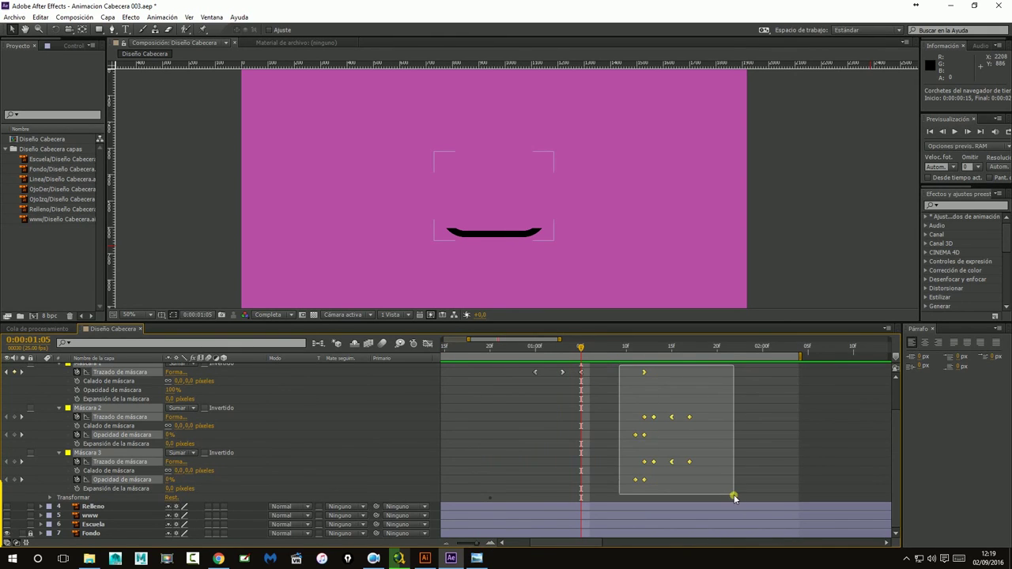
left_click(643, 479)
left_click_drag(635, 481, 626, 481)
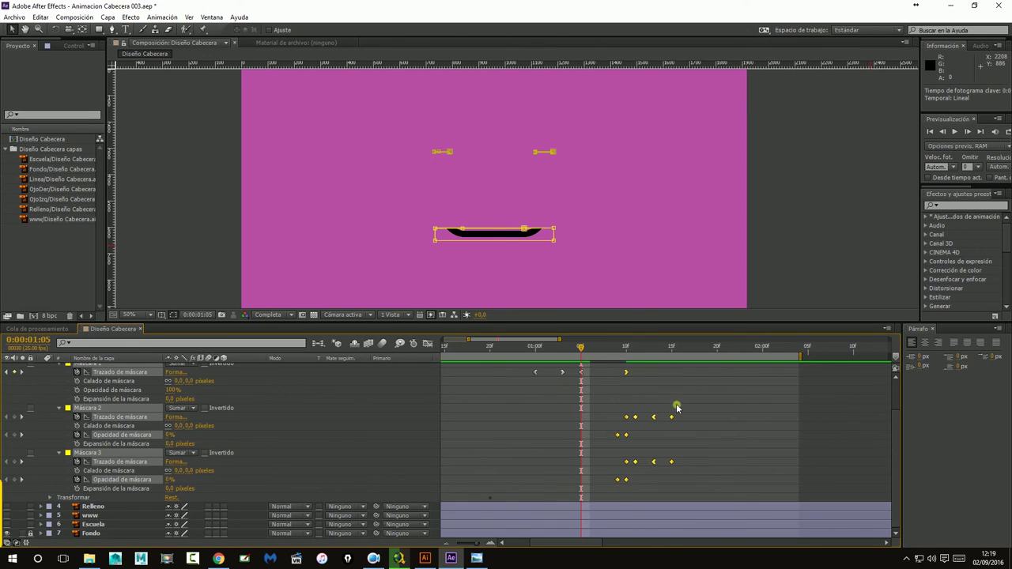
left_click(954, 131)
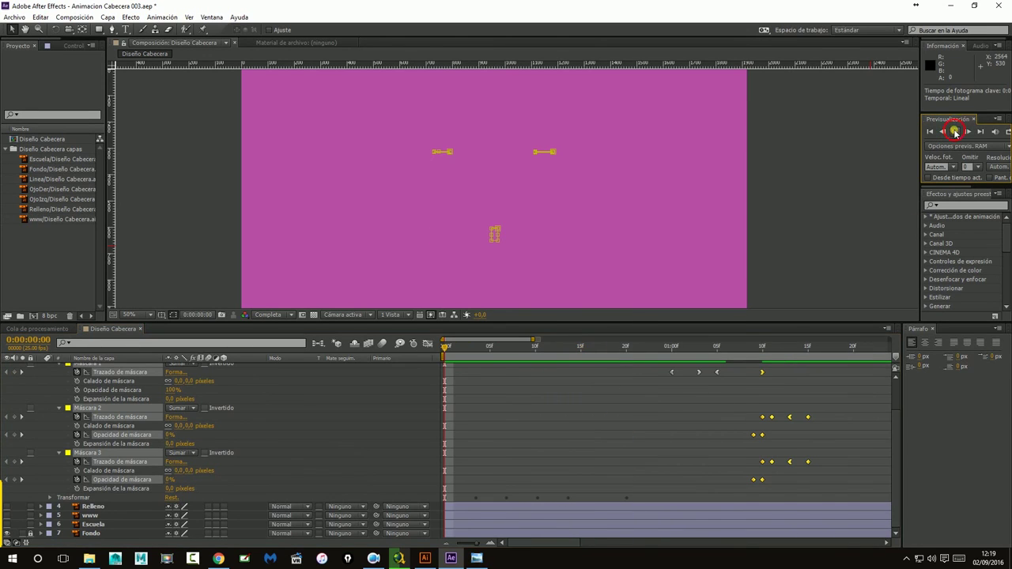
left_click(848, 164)
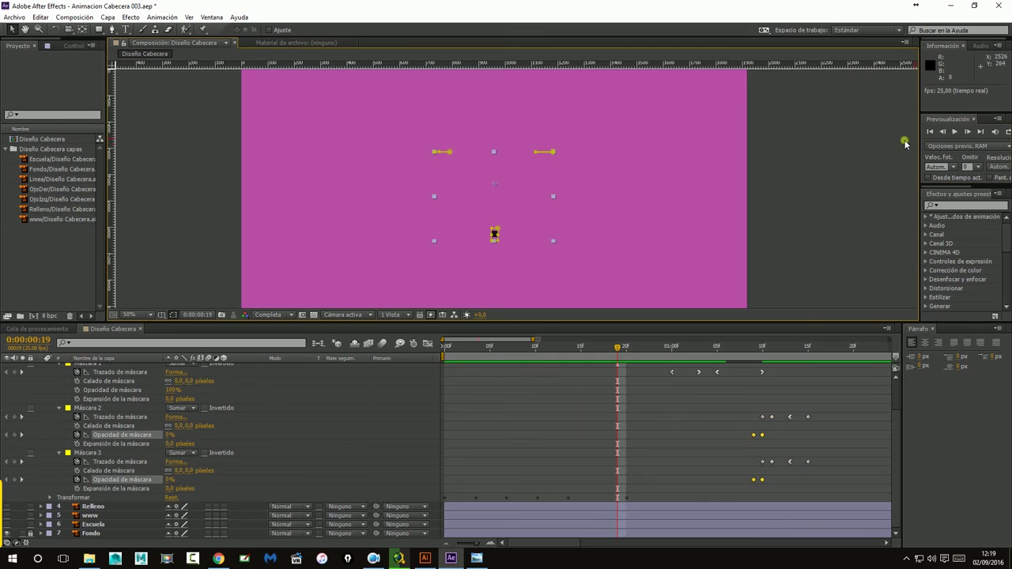
key("space")
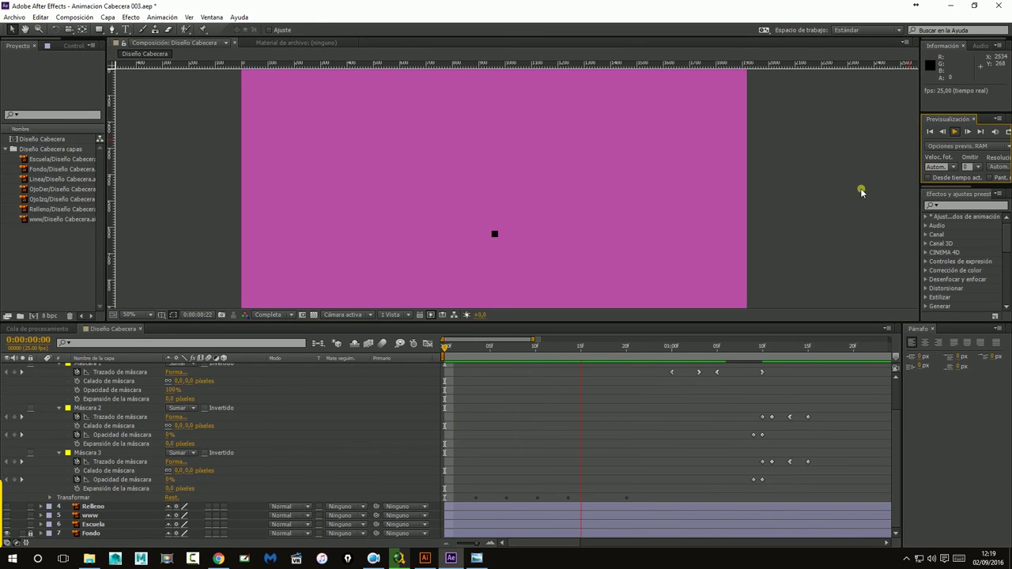
left_click(955, 132)
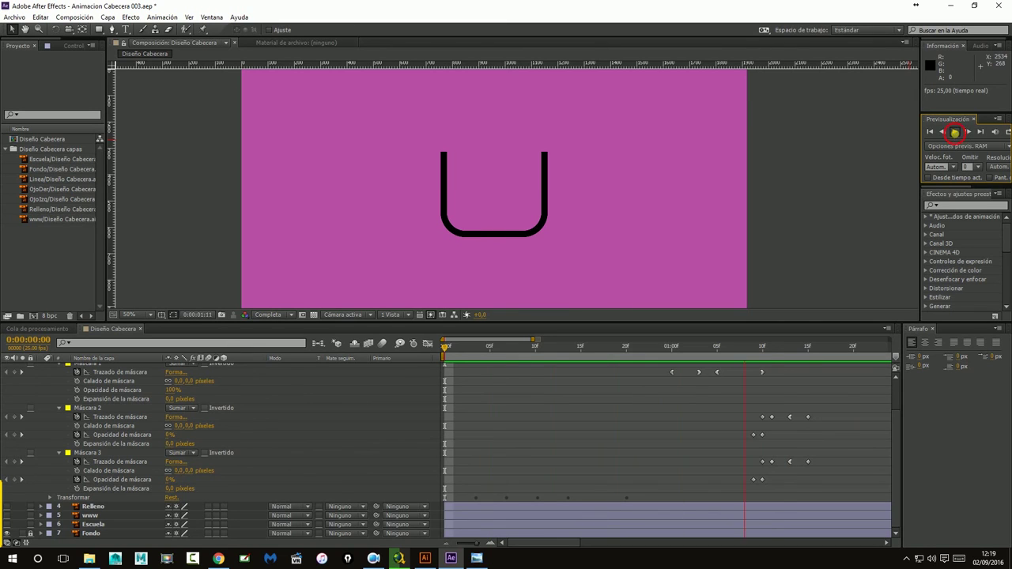
Inspect the mask path keyframes, scrubbing to 0:00:01:03 and checking Máscara 3's interpolation
left_click(956, 134)
mouse_move(688, 366)
left_mouse_down()
mouse_move(777, 439)
mouse_move(789, 482)
left_mouse_up()
mouse_move(674, 346)
left_mouse_down()
mouse_move(699, 347)
mouse_move(693, 373)
mouse_move(665, 348)
left_mouse_up()
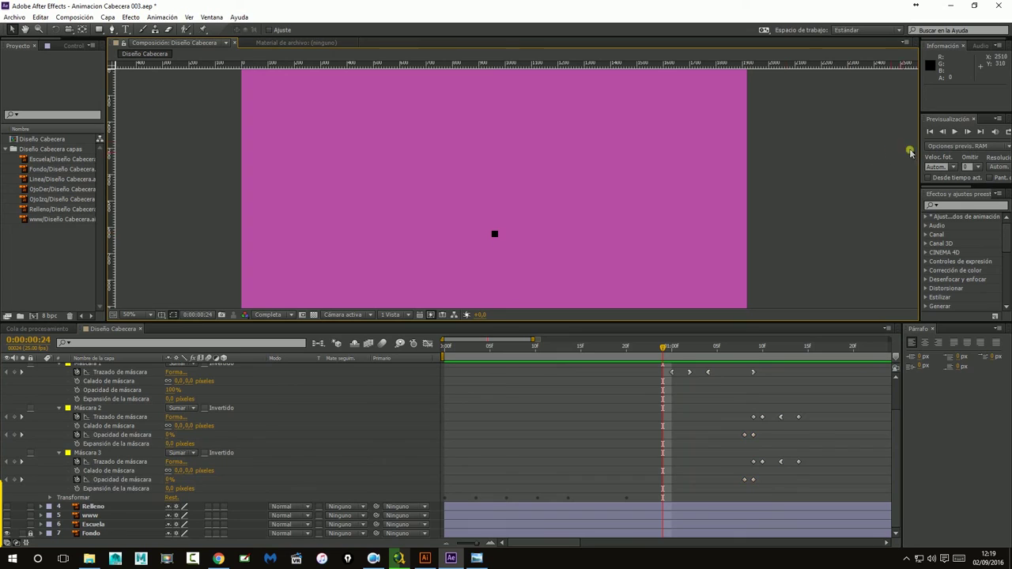
left_click(929, 131)
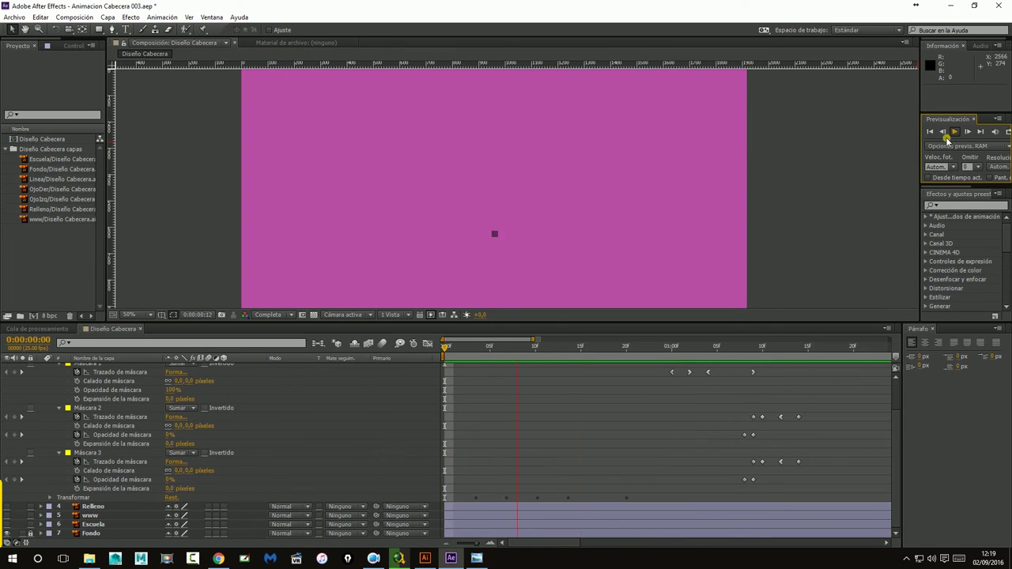
left_click(947, 138)
left_click_drag(702, 366, 814, 494)
left_click(798, 461)
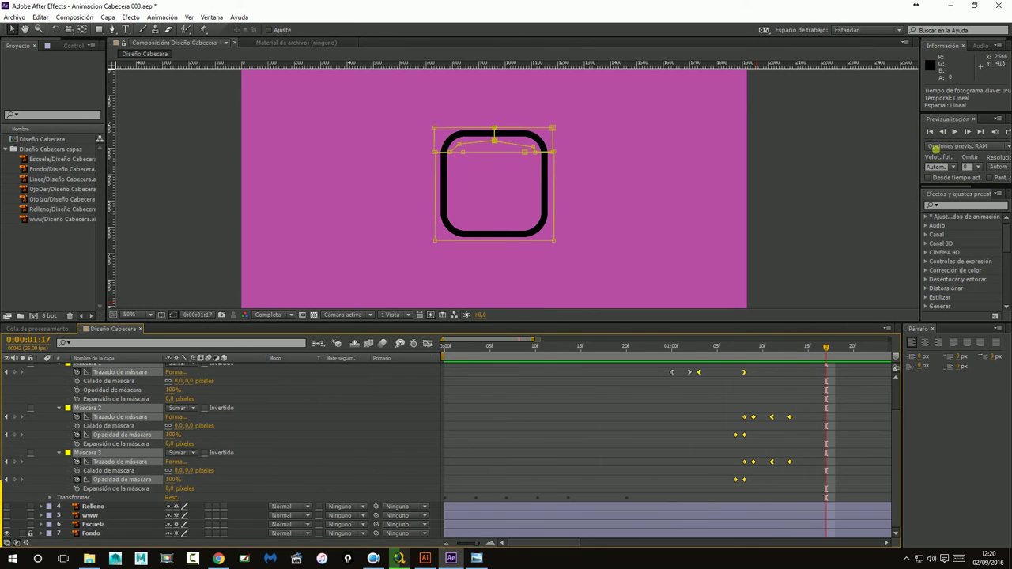
Replay the preview and undo the last keyframe move with Ctrl+Z
left_click(955, 132)
left_click(878, 153)
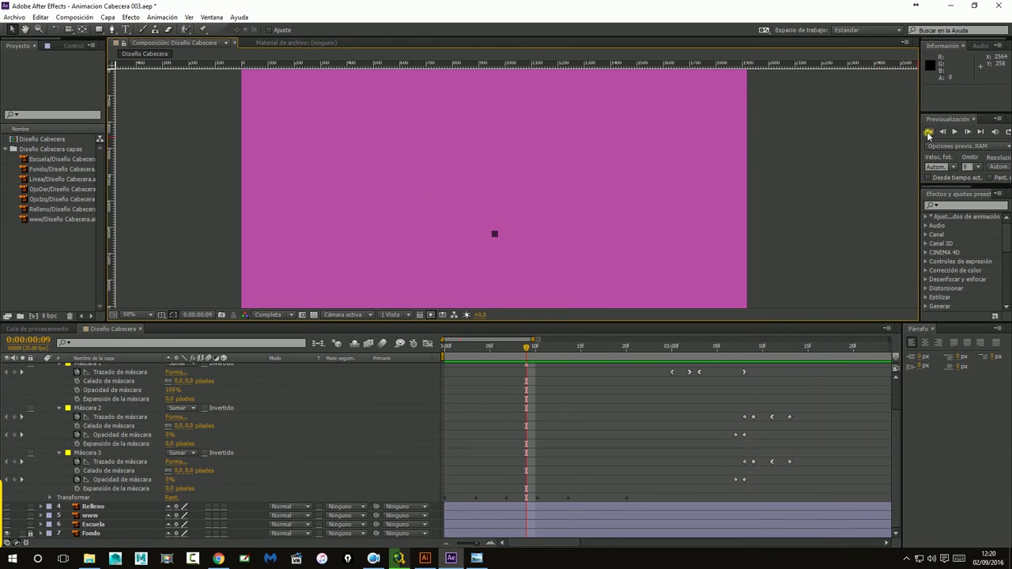
left_click(954, 132)
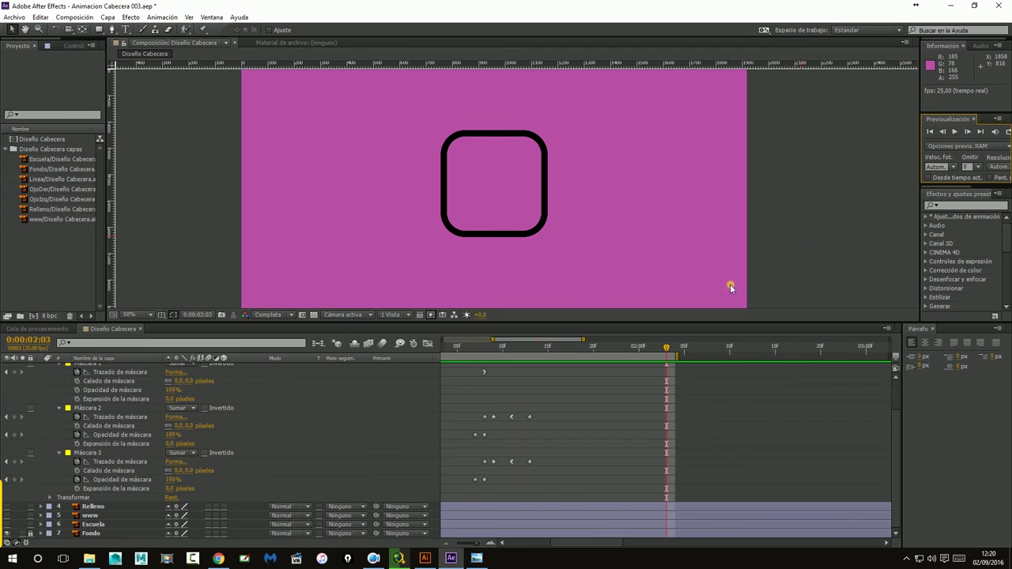
key("ctrl+z")
key("ctrl+z")
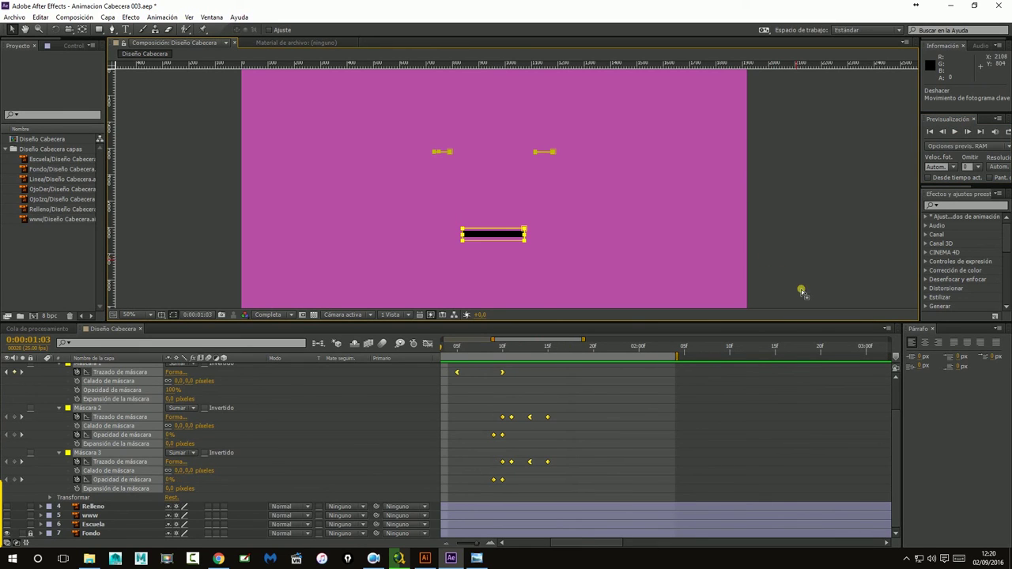
Preview until the rounded square fully closes, then save Animacion Cabecera 003.aep
left_click(958, 133)
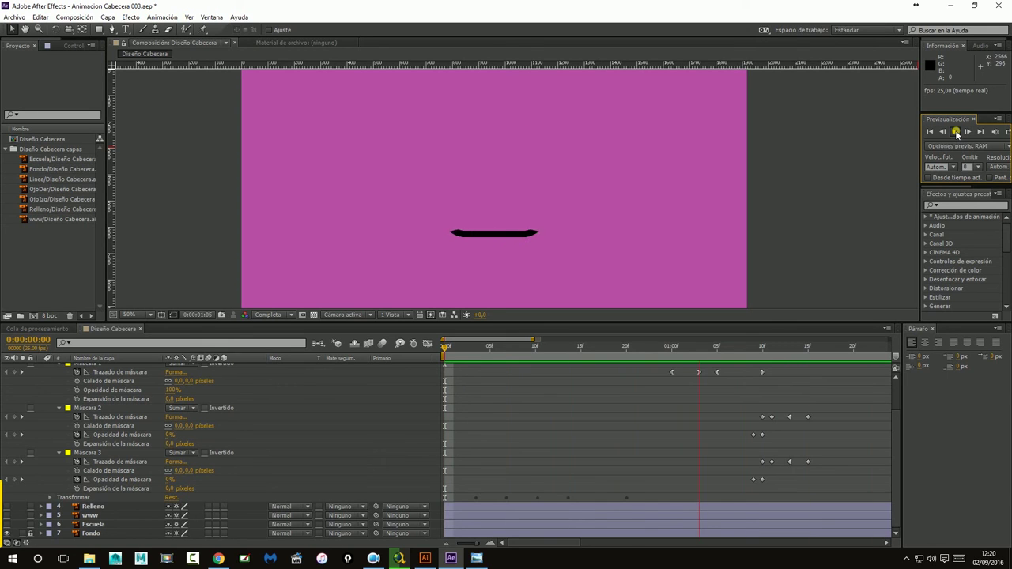
left_click(387, 69)
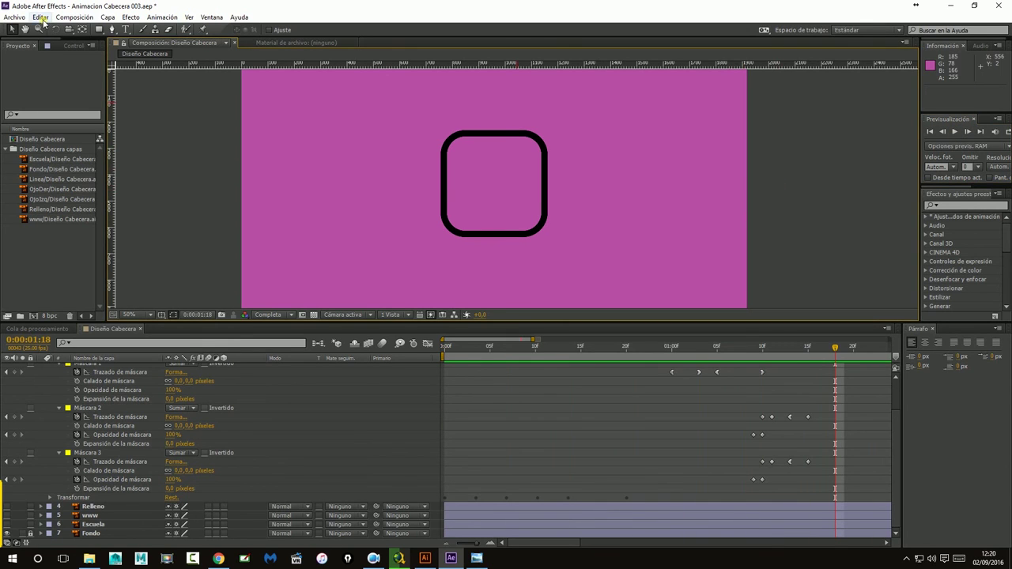
left_click(14, 17)
left_click(32, 99)
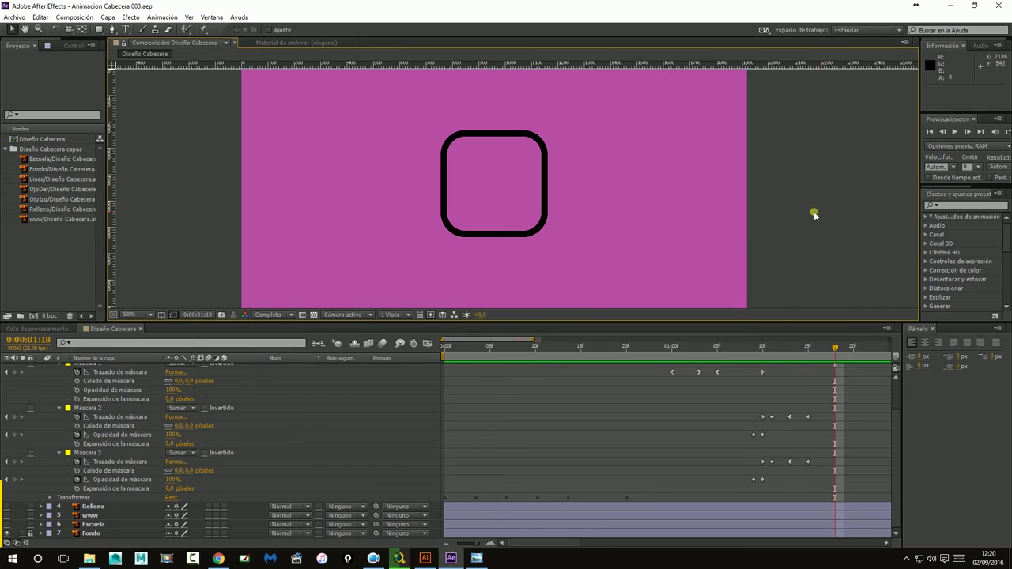